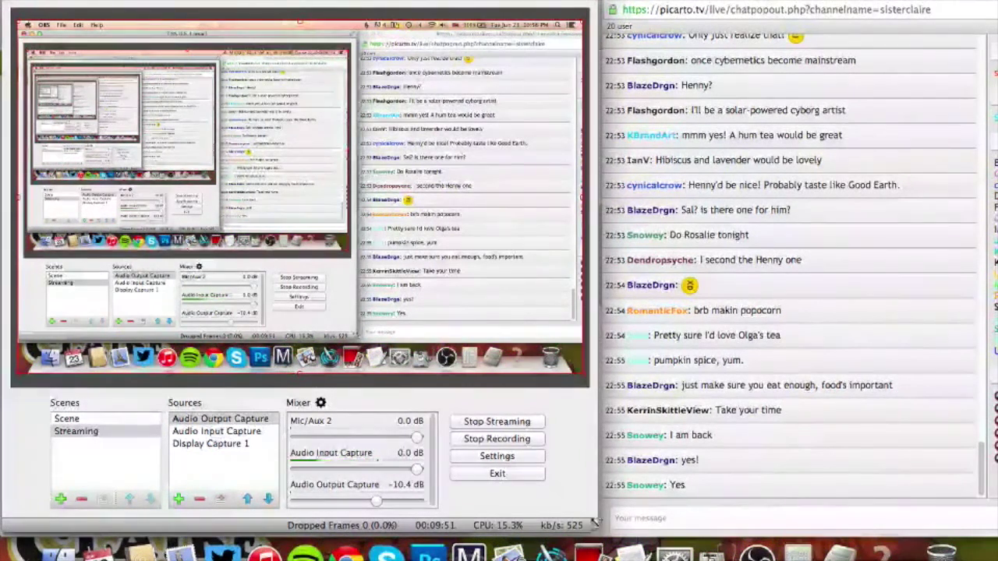
Switch to Photoshop and bring up the file browser for opening a document.
{"action": "left_click_drag", "start_coordinate": [594, 525], "coordinate": [596, 529]}
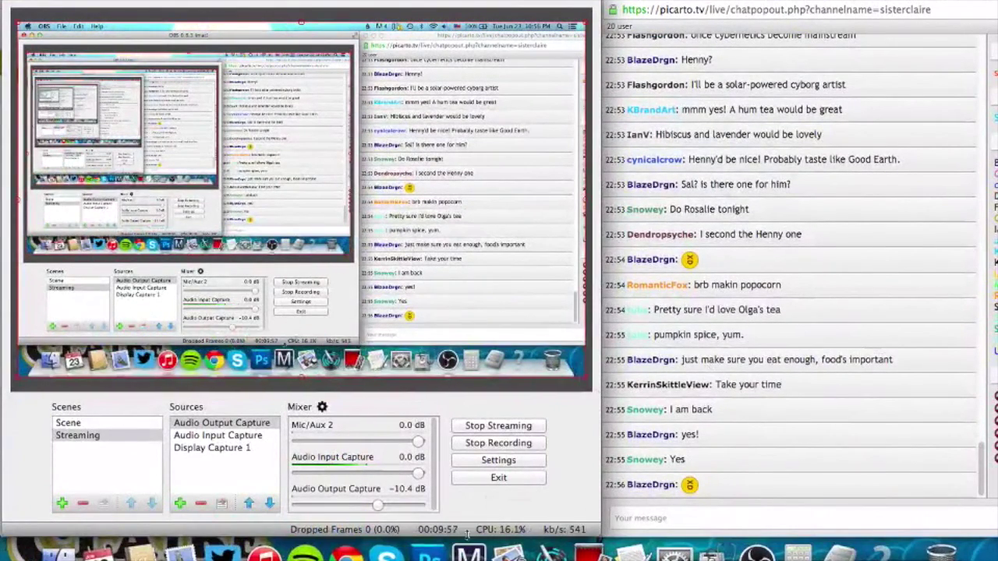
{"action": "left_click", "coordinate": [412, 540]}
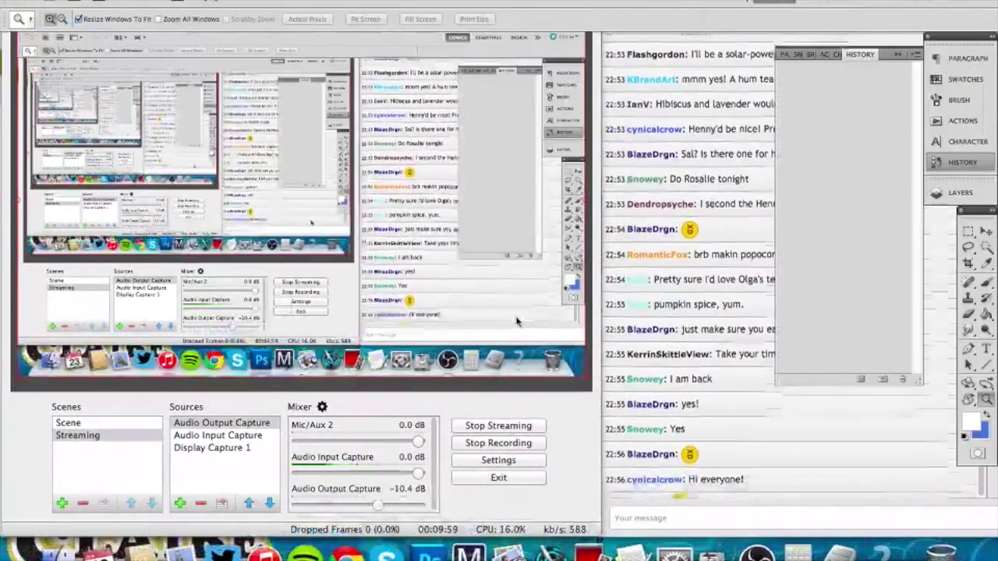
{"action": "key", "text": "super+o"}
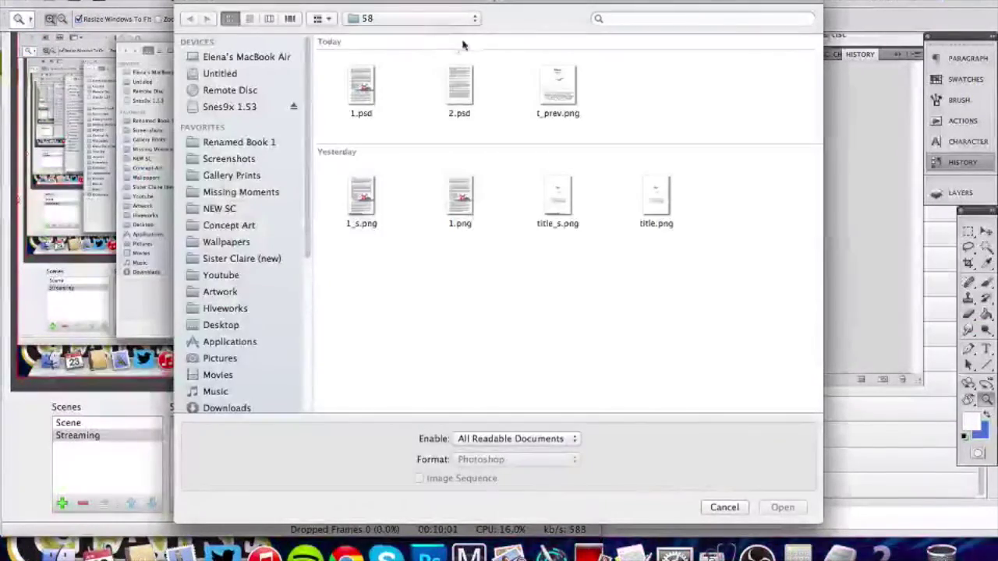
Browse up to the Missing Moments folder while looking for the document to open.
{"action": "left_click", "coordinate": [457, 18]}
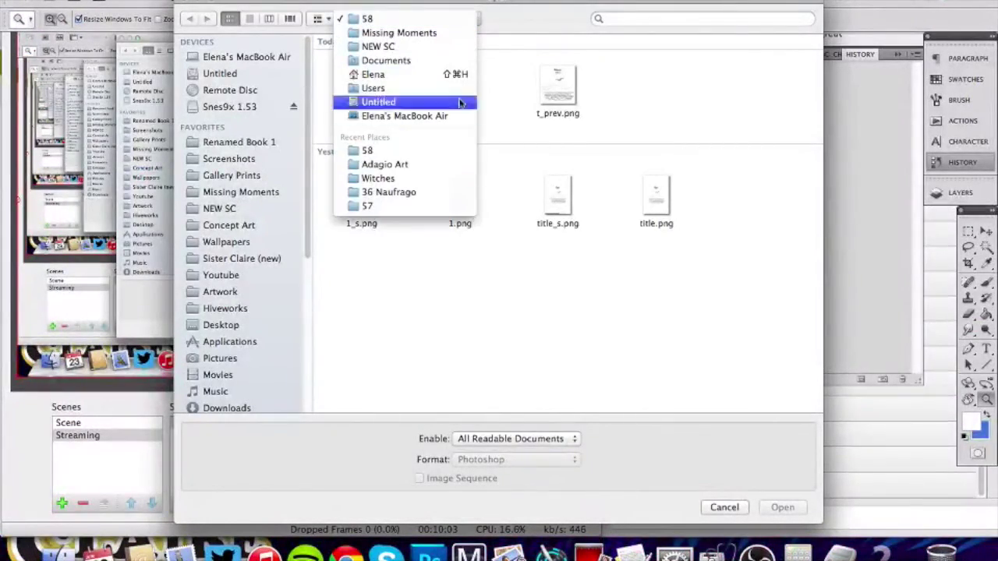
{"action": "left_click", "coordinate": [479, 35]}
{"action": "left_click", "coordinate": [472, 21]}
{"action": "left_click", "coordinate": [472, 34]}
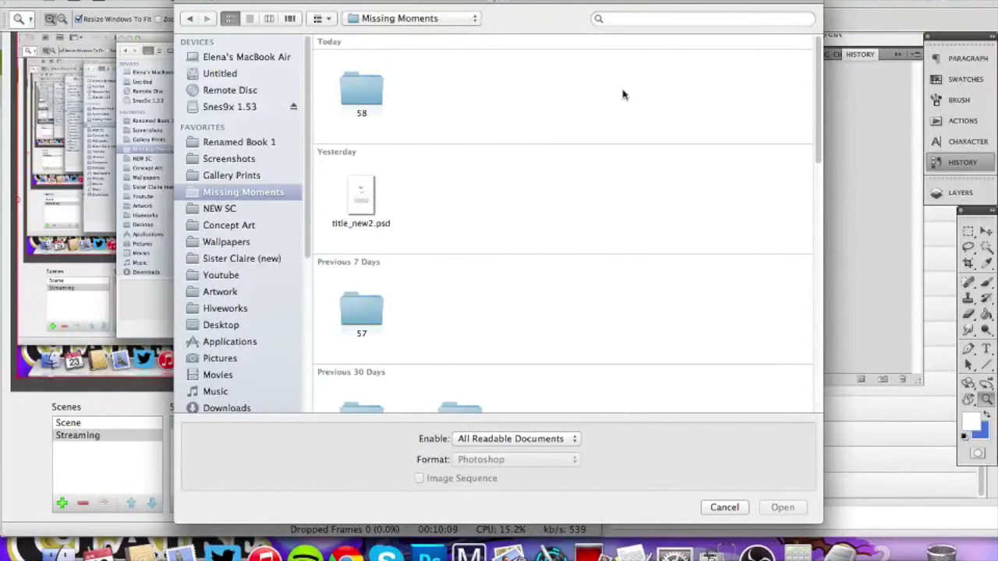
Search the Mac for "adagio", open oscar.psd from the Adagio Art folder, and fit its window beside the chat.
{"action": "left_click", "coordinate": [646, 17]}
{"action": "type", "text": "adagio"}
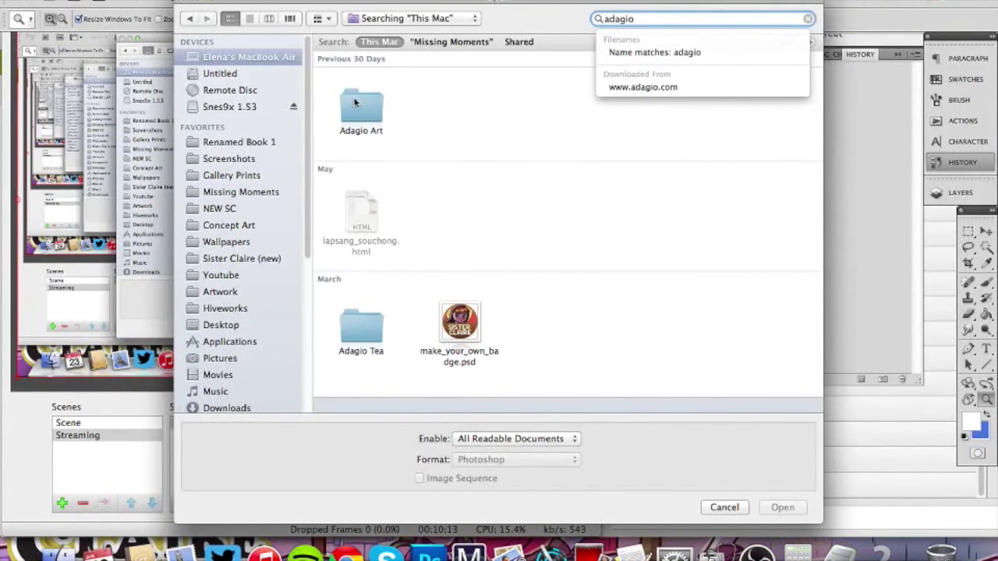
{"action": "double_click", "coordinate": [357, 99]}
{"action": "scroll", "coordinate": [688, 258], "scroll_direction": "down", "scroll_amount": 2}
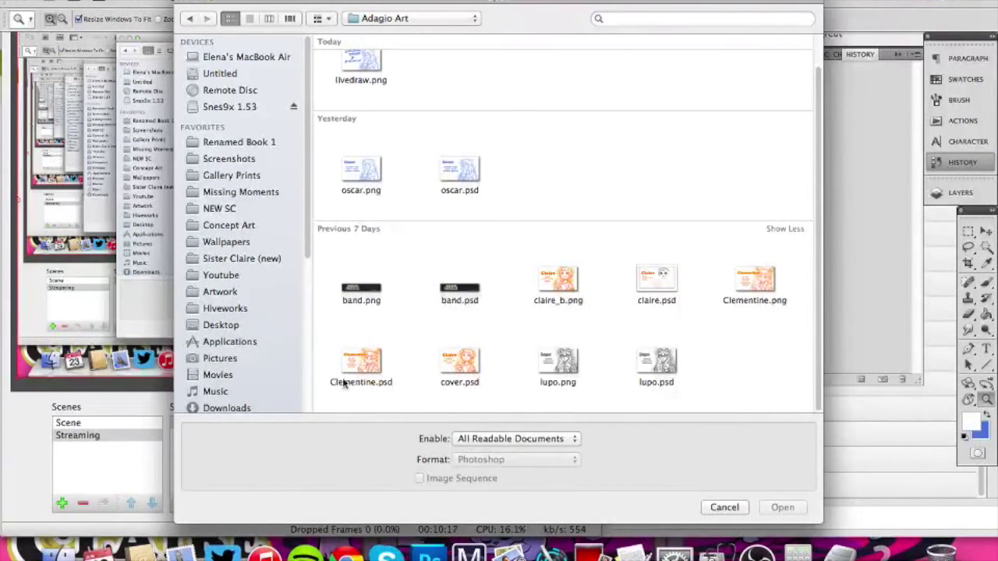
{"action": "double_click", "coordinate": [446, 172]}
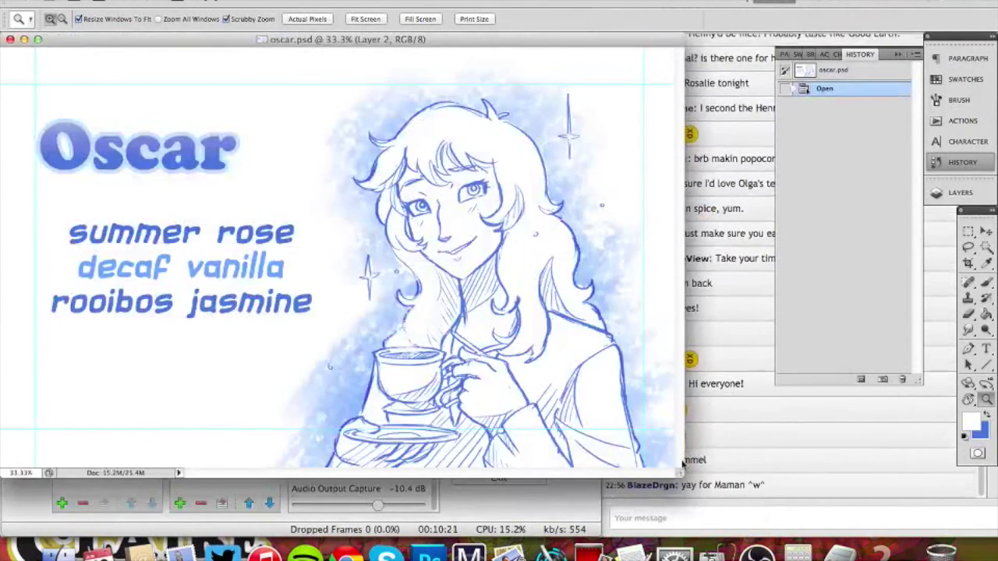
{"action": "left_click_drag", "start_coordinate": [676, 473], "coordinate": [594, 534]}
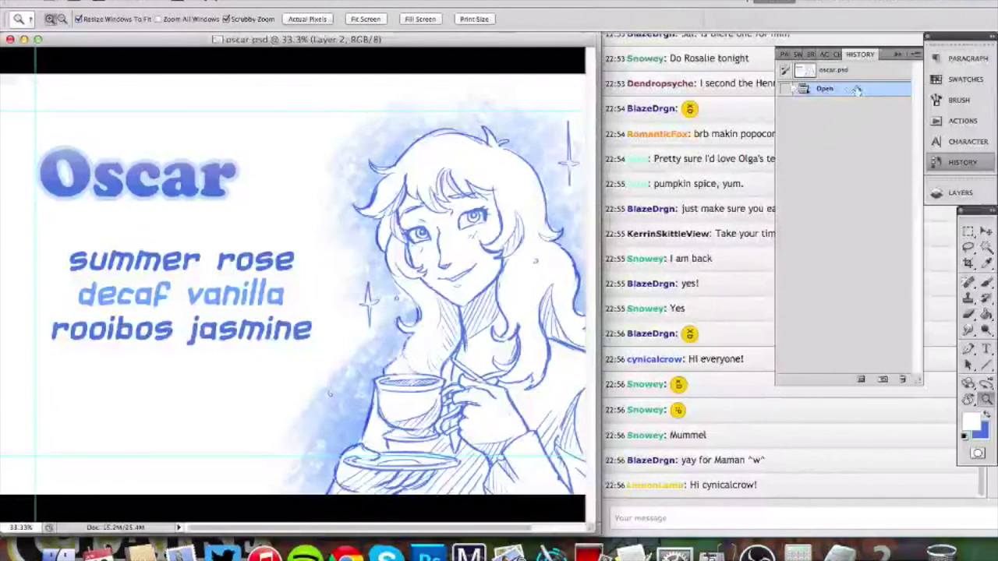
Replace the Oscar title text with "Maman" on its text layer.
{"action": "left_click", "coordinate": [972, 193]}
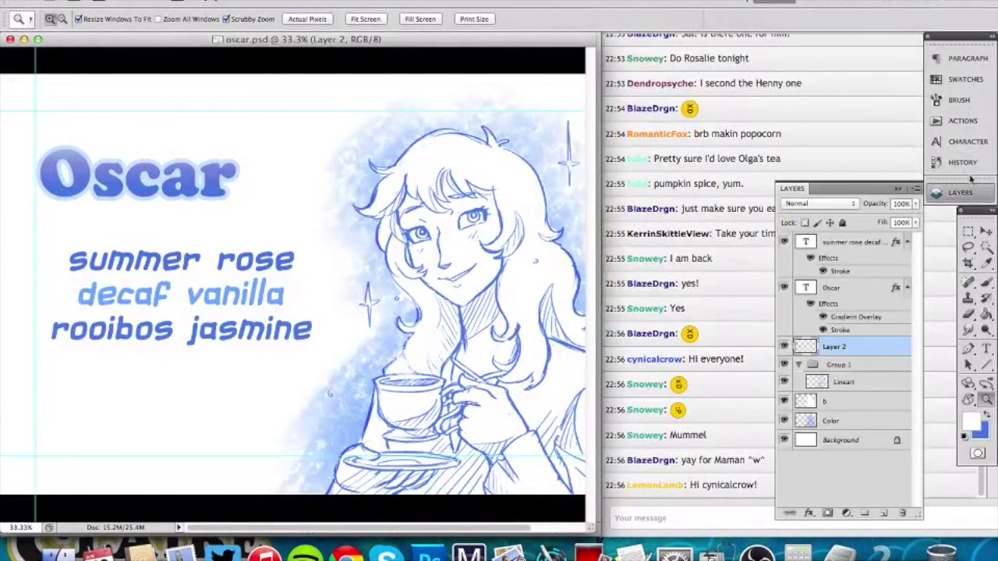
{"action": "left_click", "coordinate": [797, 289]}
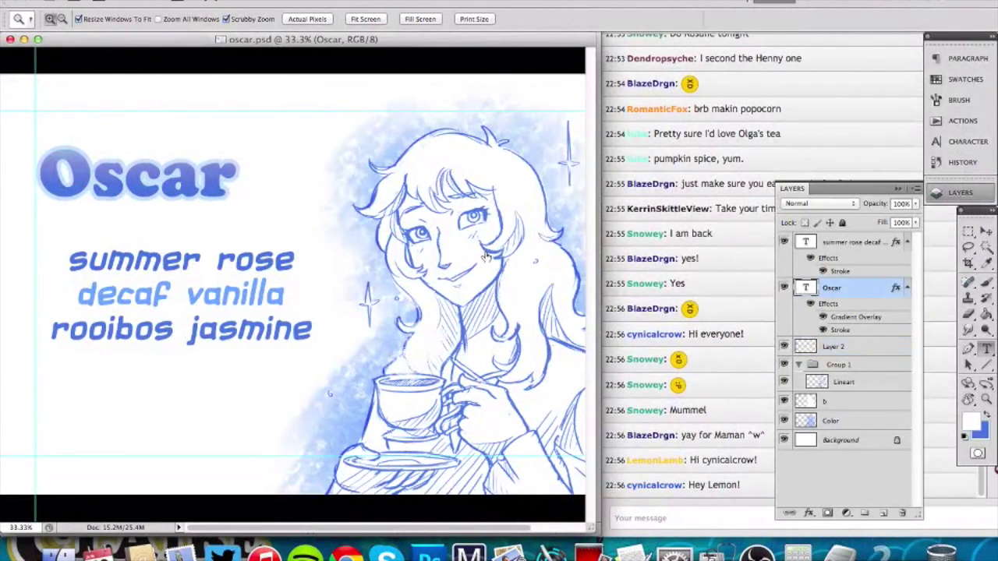
{"action": "key", "text": "Escape"}
{"action": "double_click", "coordinate": [805, 287]}
{"action": "type", "text": "Maman"}
Recolour the whole Maman title text to the pink-red dc4976.
{"action": "key", "text": "super+a"}
{"action": "left_click", "coordinate": [457, 21]}
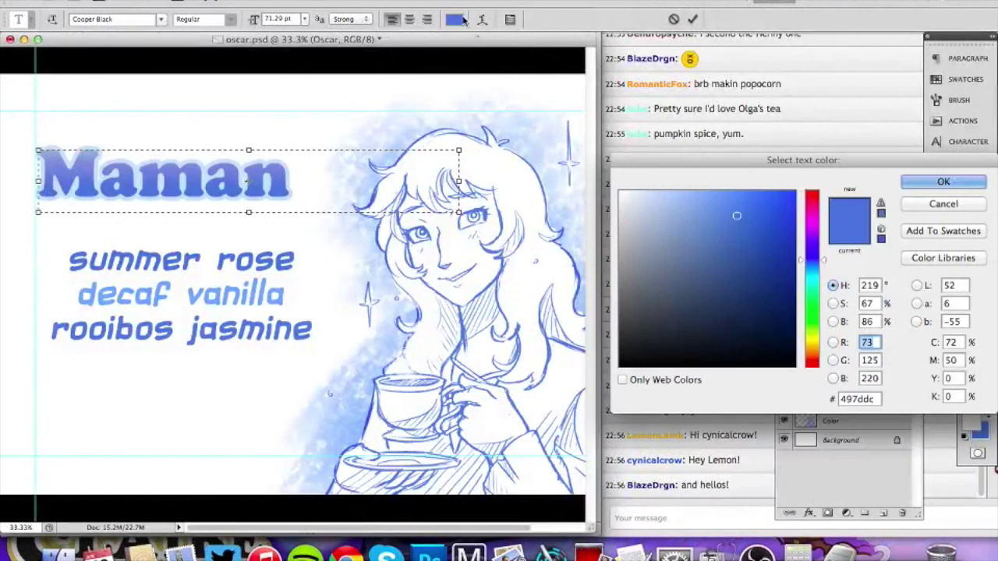
{"action": "left_click", "coordinate": [810, 204]}
{"action": "left_click", "coordinate": [943, 181]}
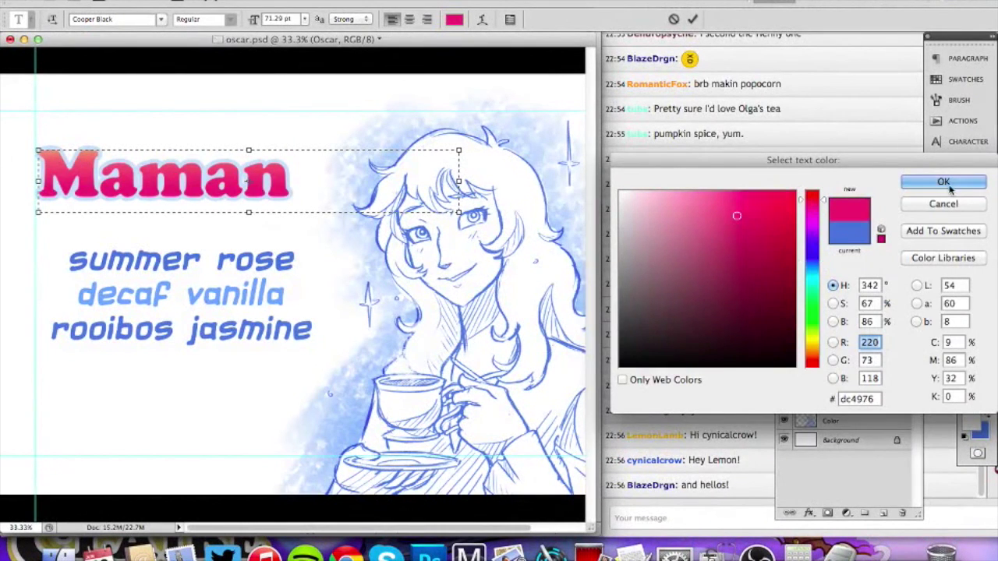
Change the Maman layer's stroke colour to a light pink and apply the layer style.
{"action": "double_click", "coordinate": [857, 331]}
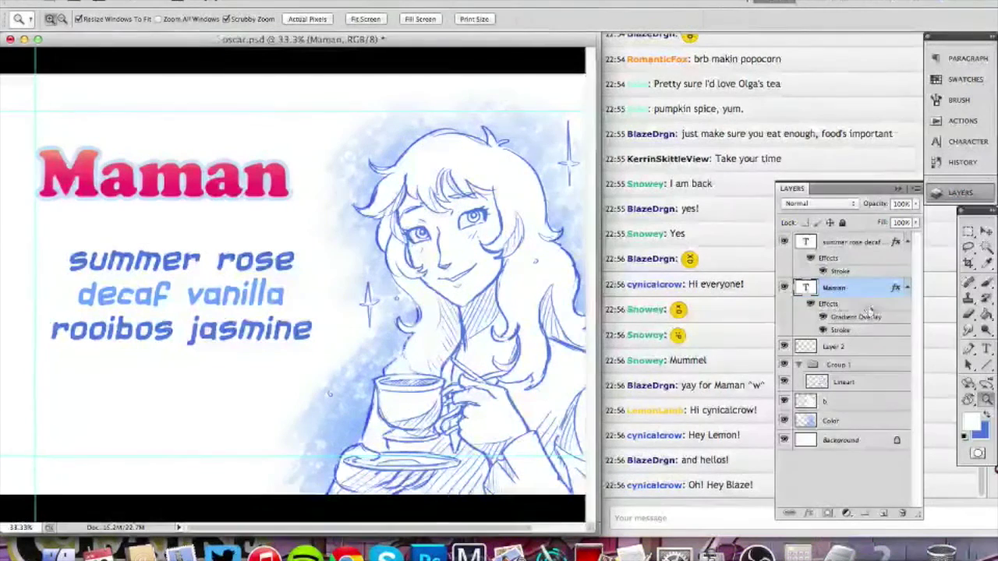
{"action": "left_click", "coordinate": [647, 234]}
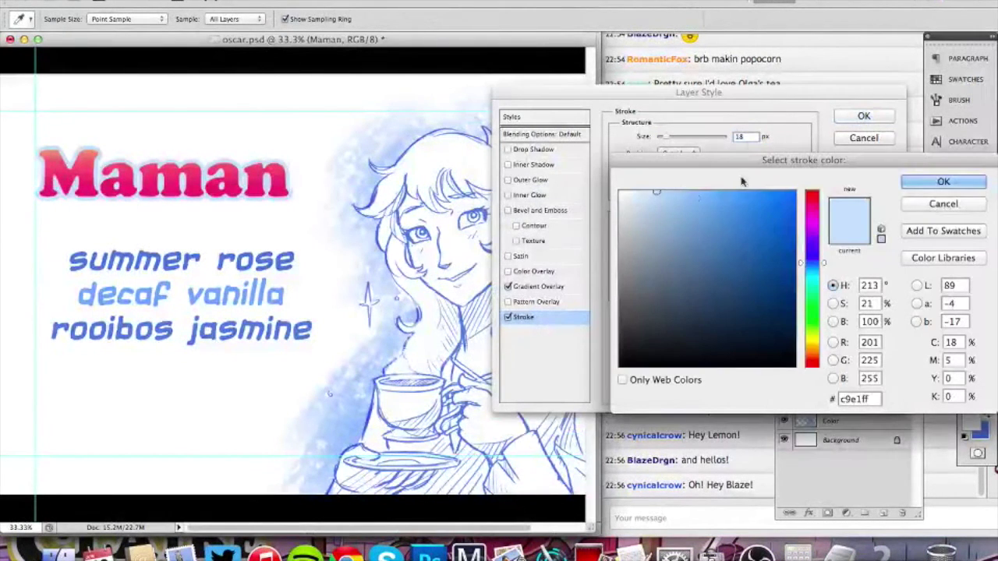
{"action": "left_click", "coordinate": [811, 204]}
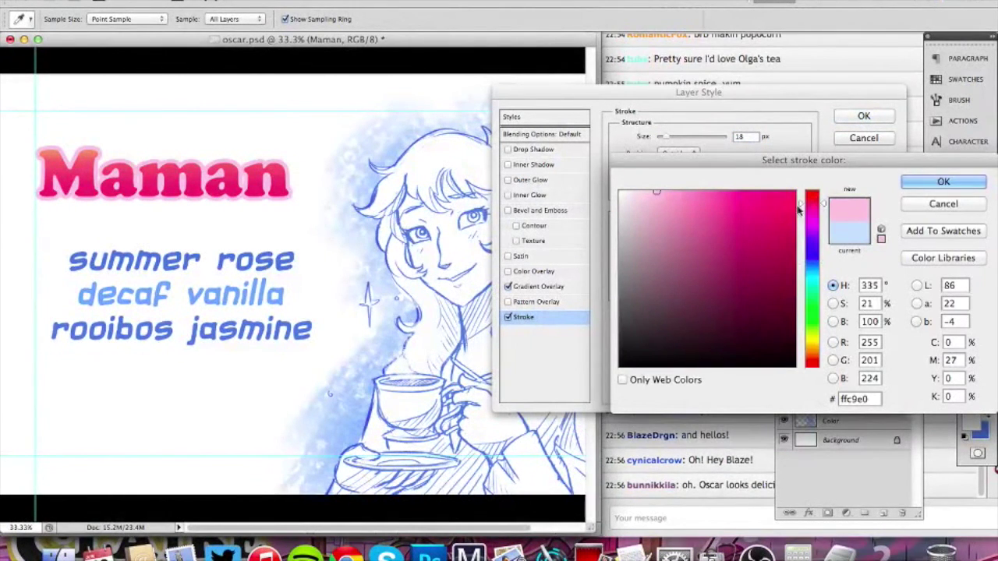
{"action": "left_click", "coordinate": [813, 201]}
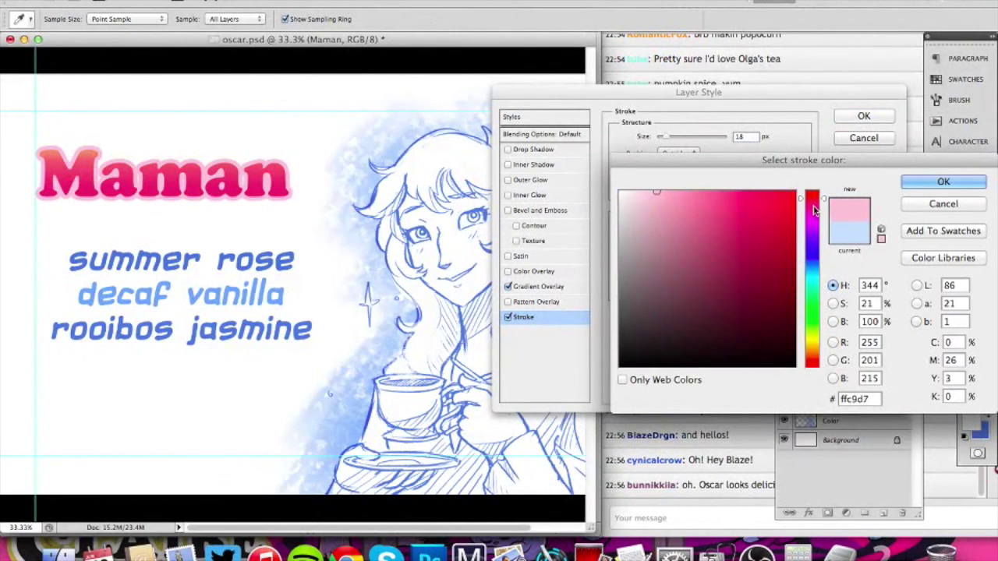
{"action": "left_click", "coordinate": [812, 204]}
{"action": "key", "text": "Return"}
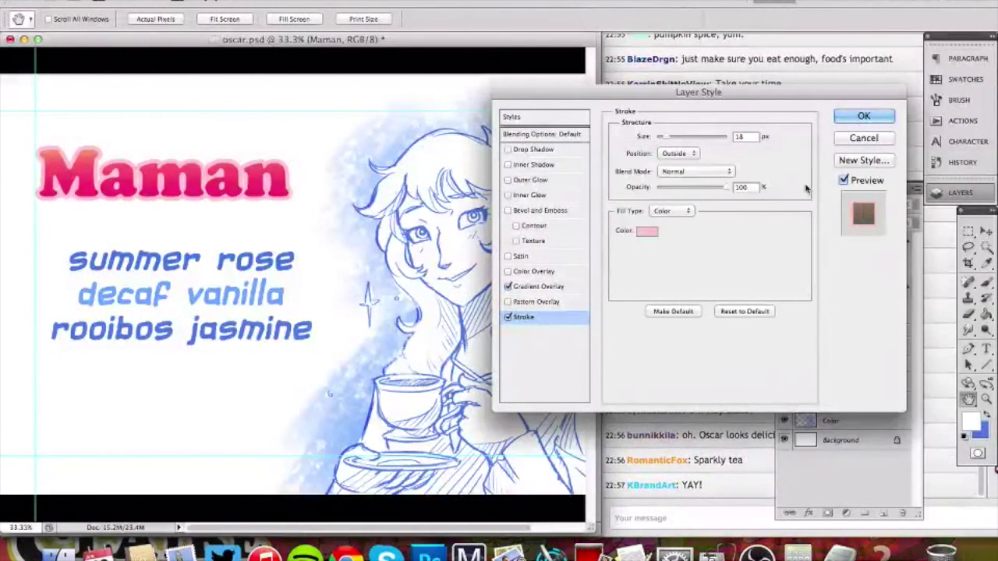
{"action": "left_click", "coordinate": [864, 117]}
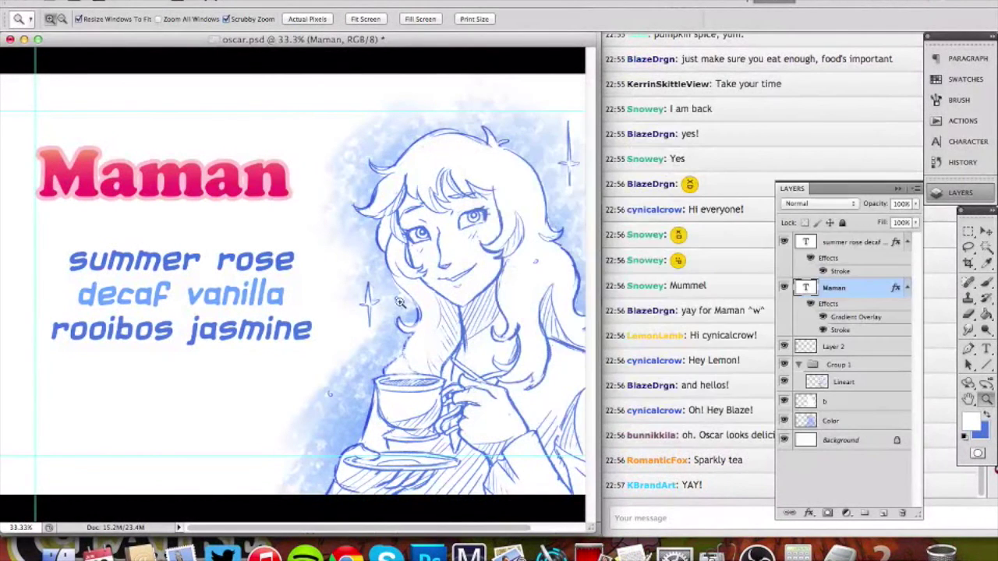
Select the "summer rose" line in the tea ingredients text layer.
{"action": "double_click", "coordinate": [808, 244]}
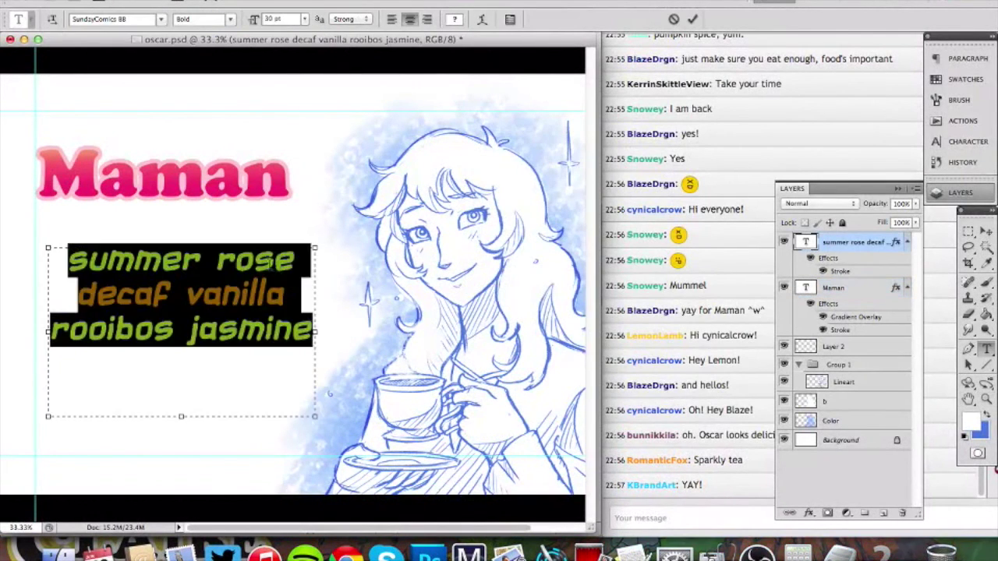
{"action": "left_click", "coordinate": [300, 261]}
{"action": "left_click_drag", "start_coordinate": [254, 261], "coordinate": [59, 259]}
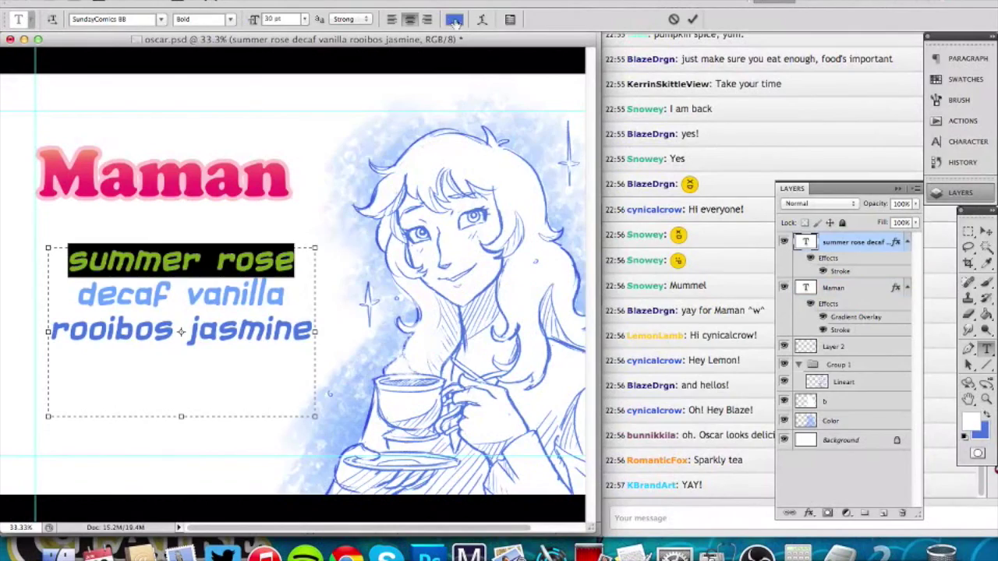
Switch to Chrome, open the my blends page on the Adagio Teas site, and expand the Sister Claire group's blends.
{"action": "left_click", "coordinate": [346, 550]}
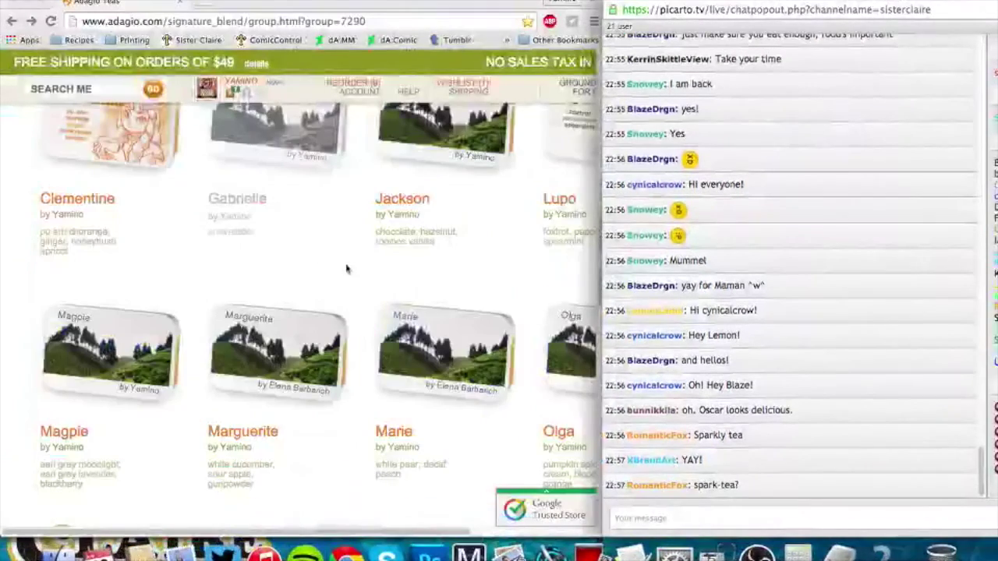
{"action": "scroll", "coordinate": [535, 180], "scroll_direction": "up", "scroll_amount": 10}
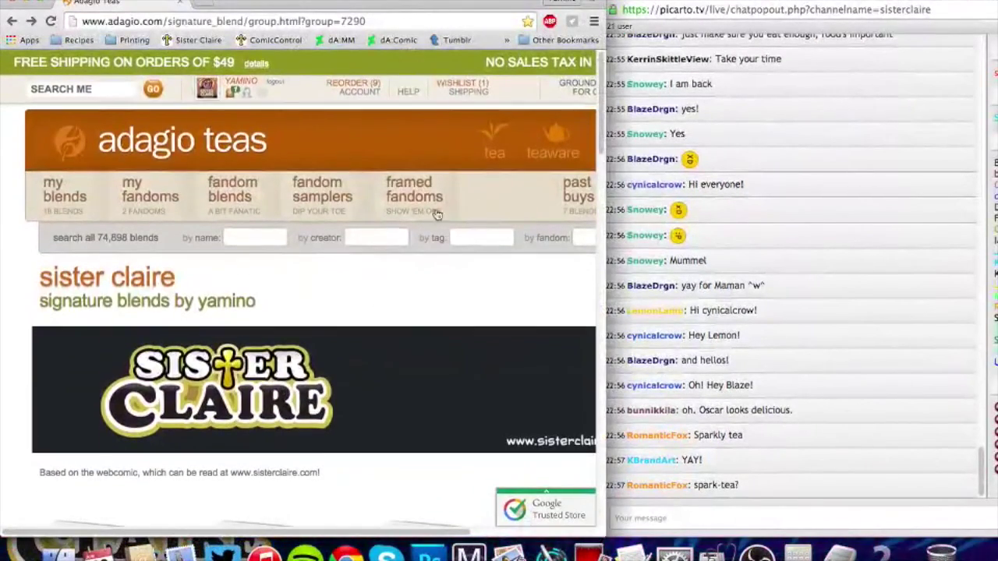
{"action": "left_click", "coordinate": [65, 196]}
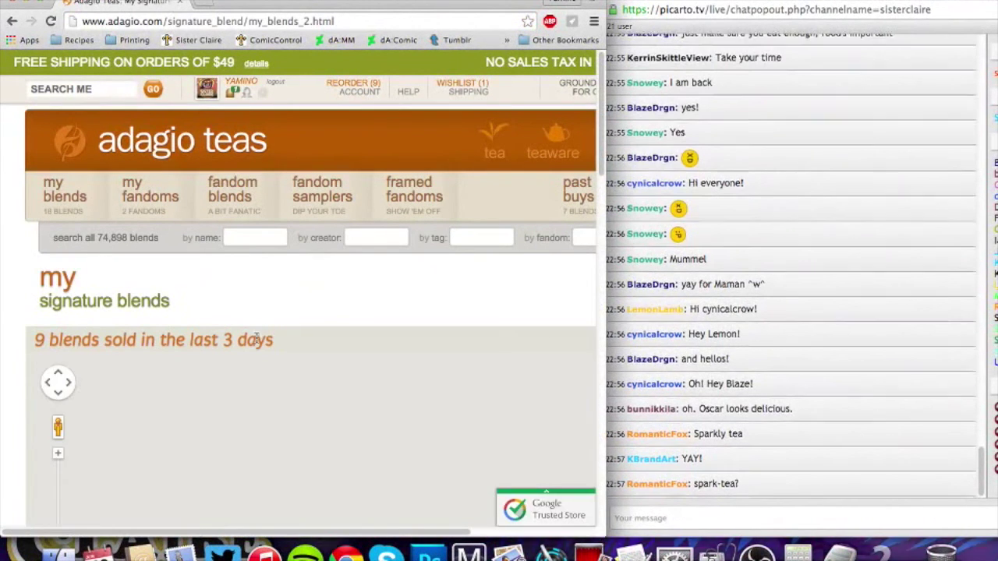
{"action": "scroll", "coordinate": [358, 306], "scroll_direction": "down", "scroll_amount": 2}
{"action": "scroll", "coordinate": [358, 306], "scroll_direction": "down", "scroll_amount": 3}
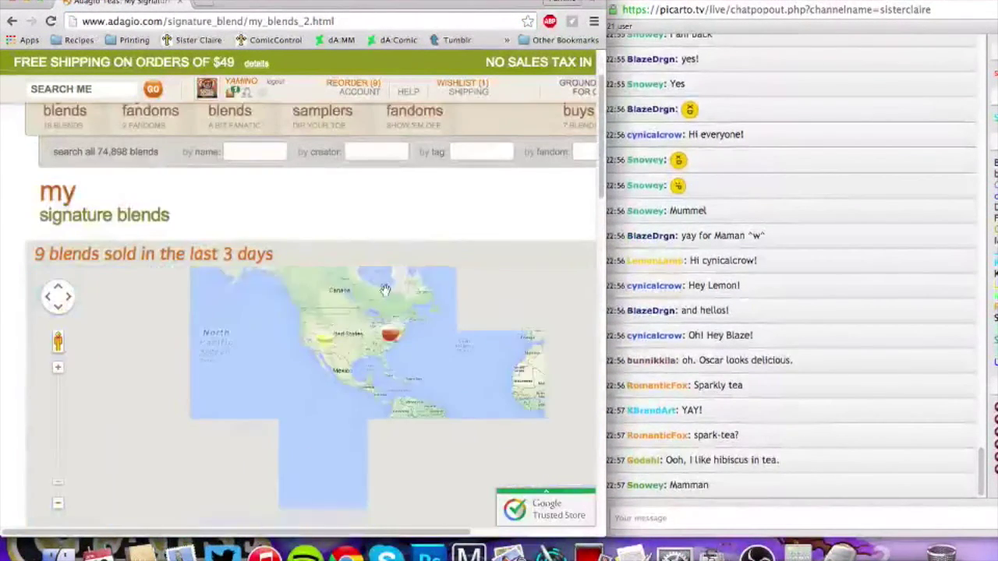
{"action": "scroll", "coordinate": [515, 353], "scroll_direction": "down", "scroll_amount": 2}
{"action": "scroll", "coordinate": [441, 195], "scroll_direction": "down", "scroll_amount": 2}
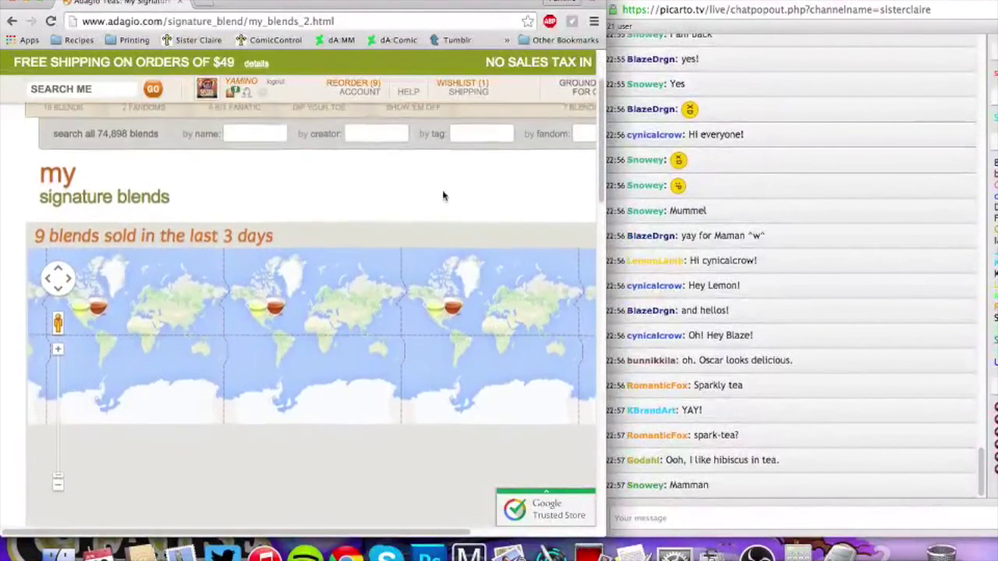
{"action": "scroll", "coordinate": [334, 442], "scroll_direction": "down", "scroll_amount": 10}
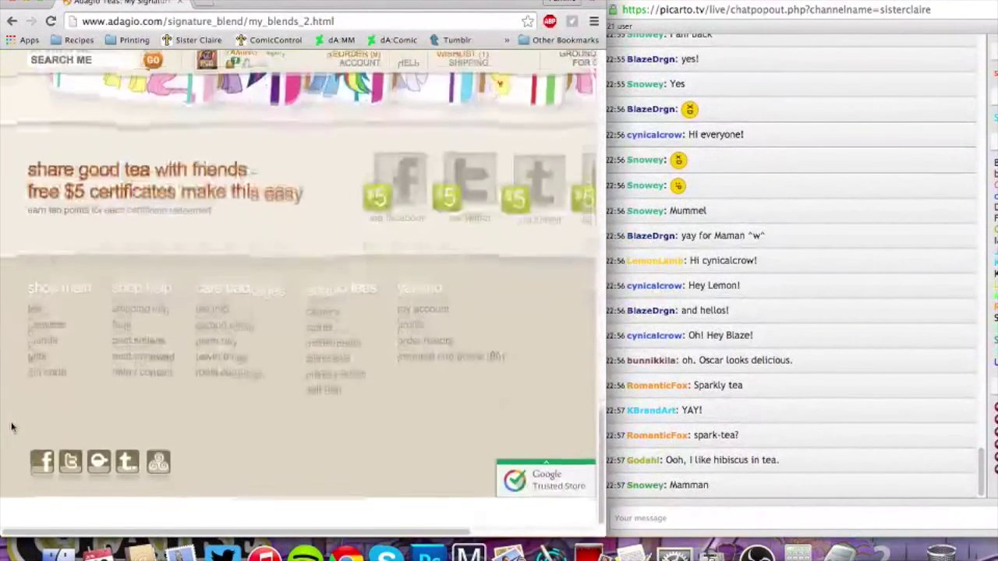
{"action": "scroll", "coordinate": [306, 283], "scroll_direction": "up", "scroll_amount": 5}
{"action": "scroll", "coordinate": [502, 225], "scroll_direction": "up", "scroll_amount": 1}
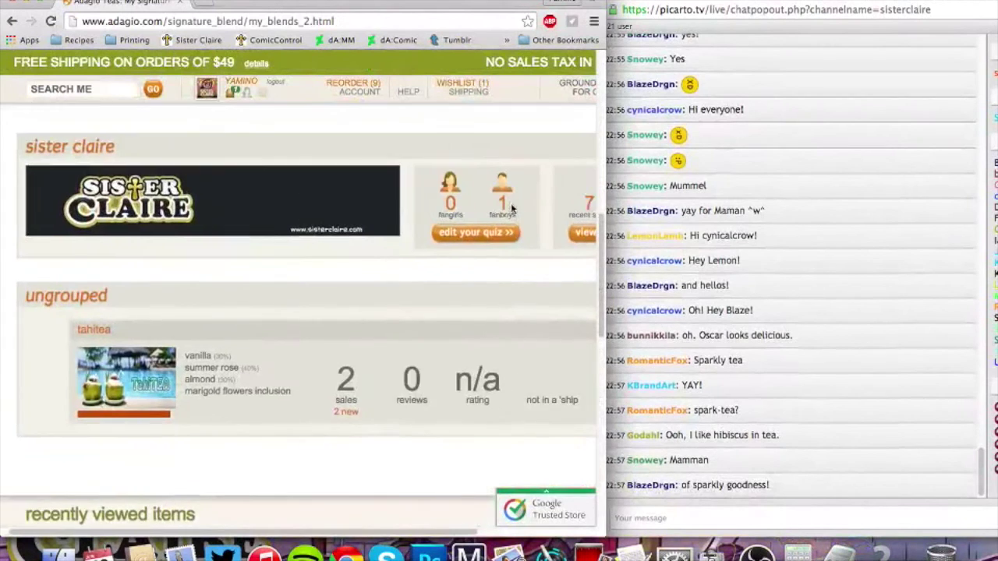
{"action": "scroll", "coordinate": [499, 233], "scroll_direction": "right", "scroll_amount": 4}
{"action": "left_click", "coordinate": [491, 237]}
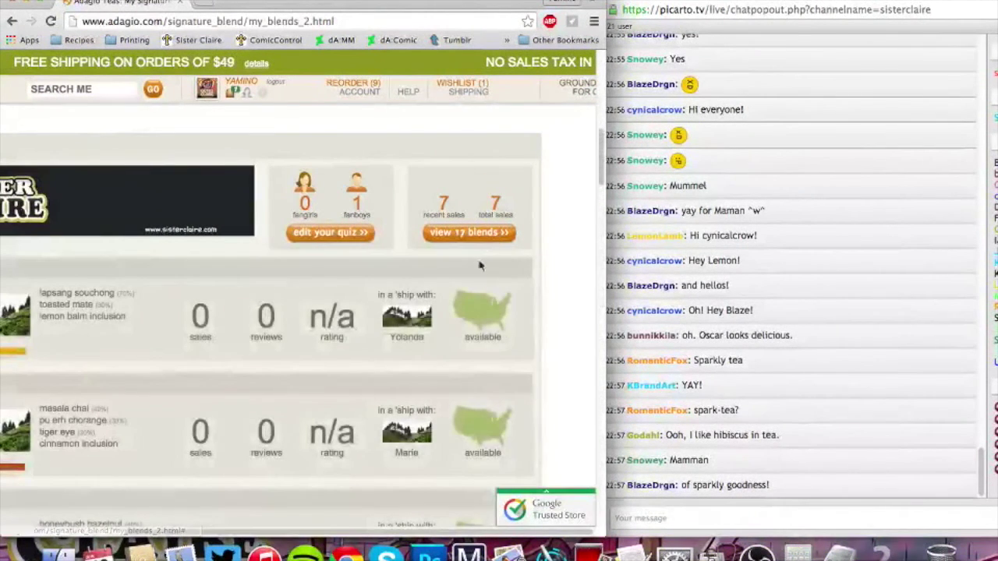
Widen the browser window, find "maman" on the page, and select that blend's "pomegranate green" ingredient.
{"action": "left_click_drag", "start_coordinate": [604, 528], "coordinate": [907, 533]}
{"action": "scroll", "coordinate": [476, 339], "scroll_direction": "down", "scroll_amount": 8}
{"action": "key", "text": "super+f"}
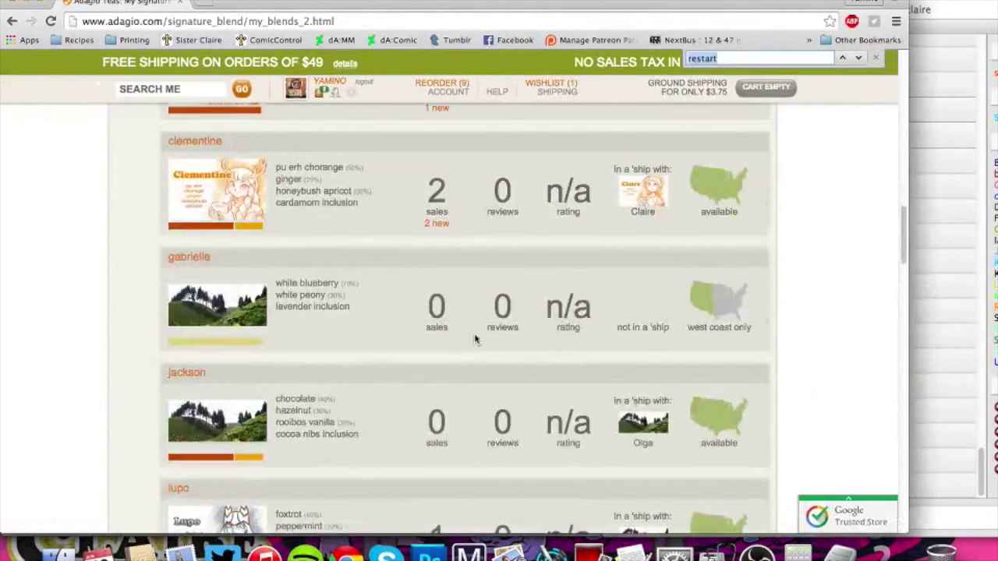
{"action": "type", "text": "maman"}
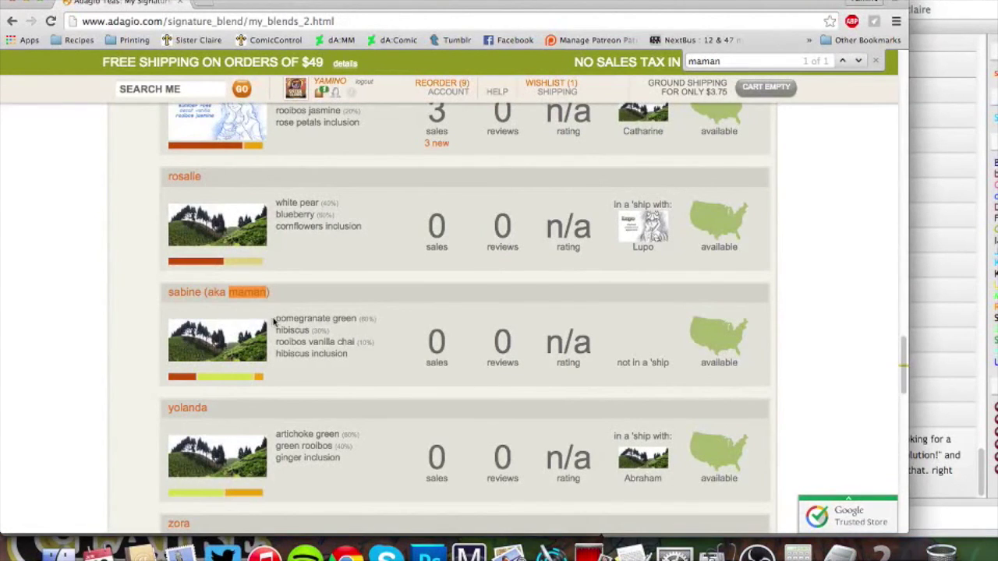
{"action": "left_click_drag", "start_coordinate": [272, 320], "coordinate": [320, 320]}
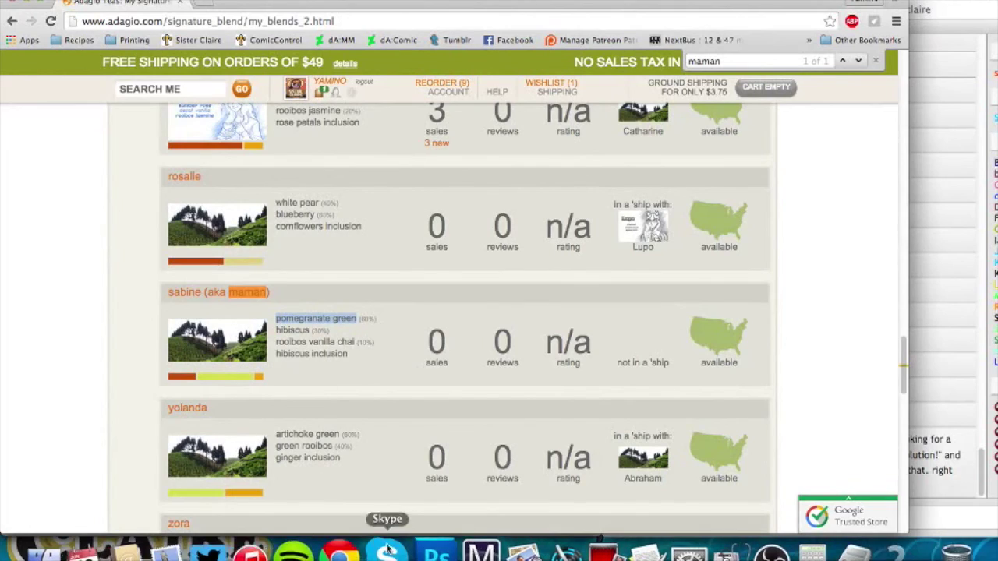
Switch to Photoshop, replace the "summer rose" line with "pomegranate green", and colour it the deep pink dc4976 sampled from the Maman title.
{"action": "left_click", "coordinate": [429, 552]}
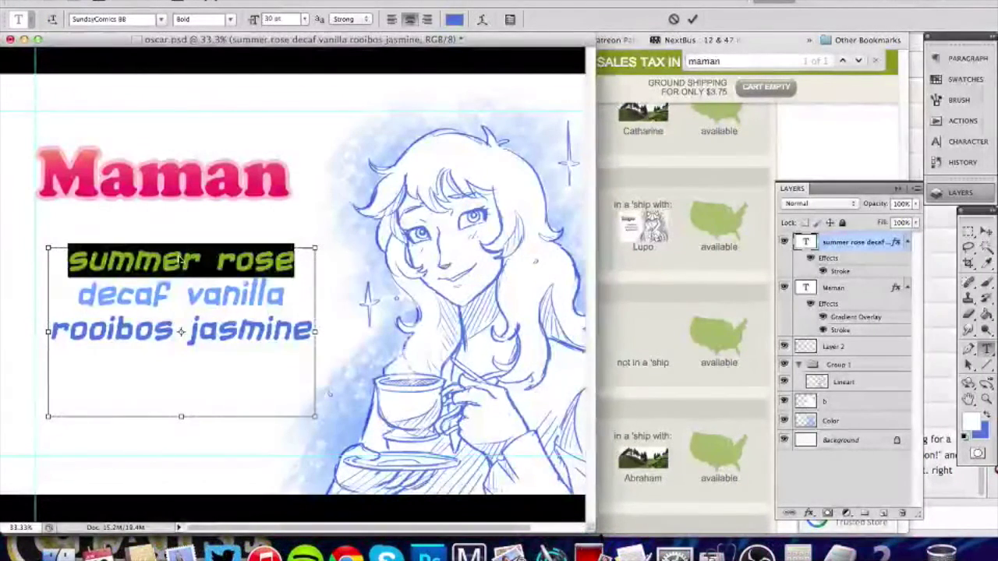
{"action": "type", "text": "pomegranate green"}
{"action": "left_click_drag", "start_coordinate": [236, 294], "coordinate": [32, 254]}
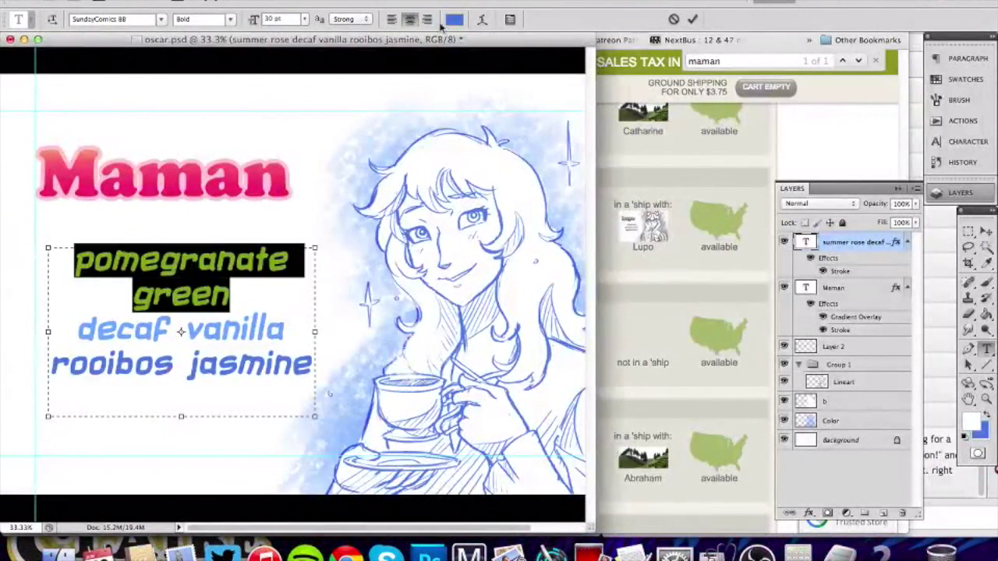
{"action": "left_click", "coordinate": [454, 19]}
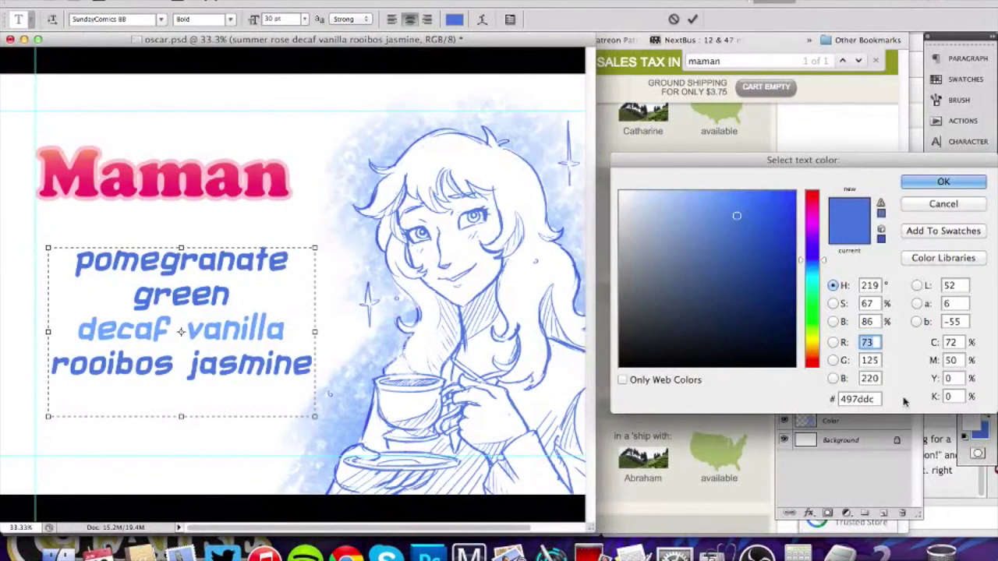
{"action": "left_click", "coordinate": [277, 179]}
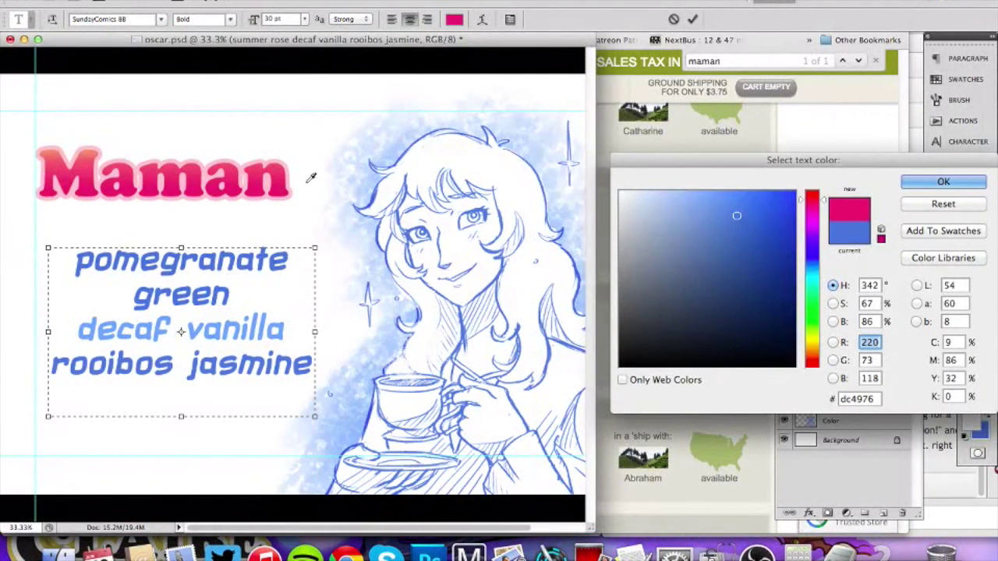
{"action": "left_click", "coordinate": [943, 181]}
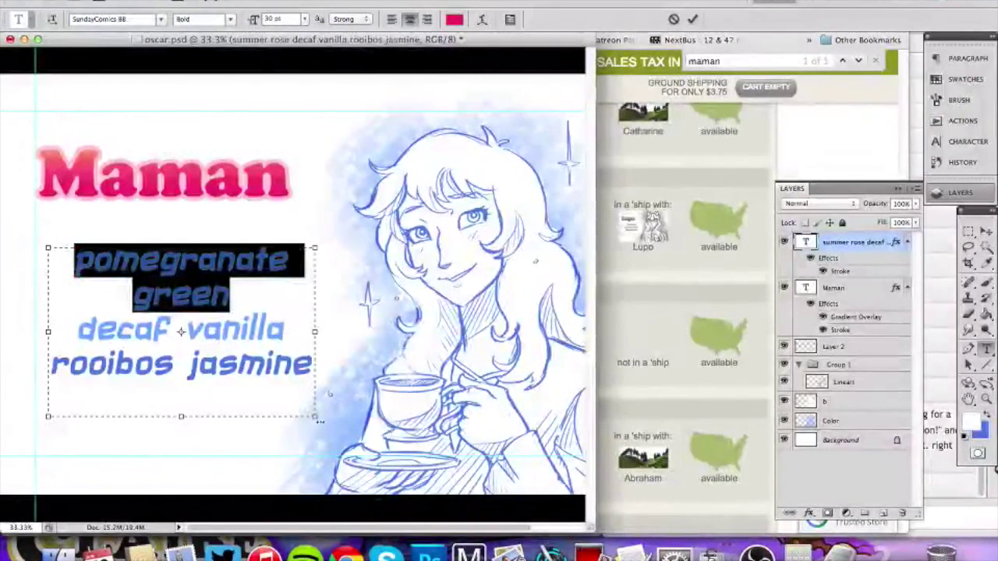
{"action": "left_click_drag", "start_coordinate": [317, 418], "coordinate": [381, 411]}
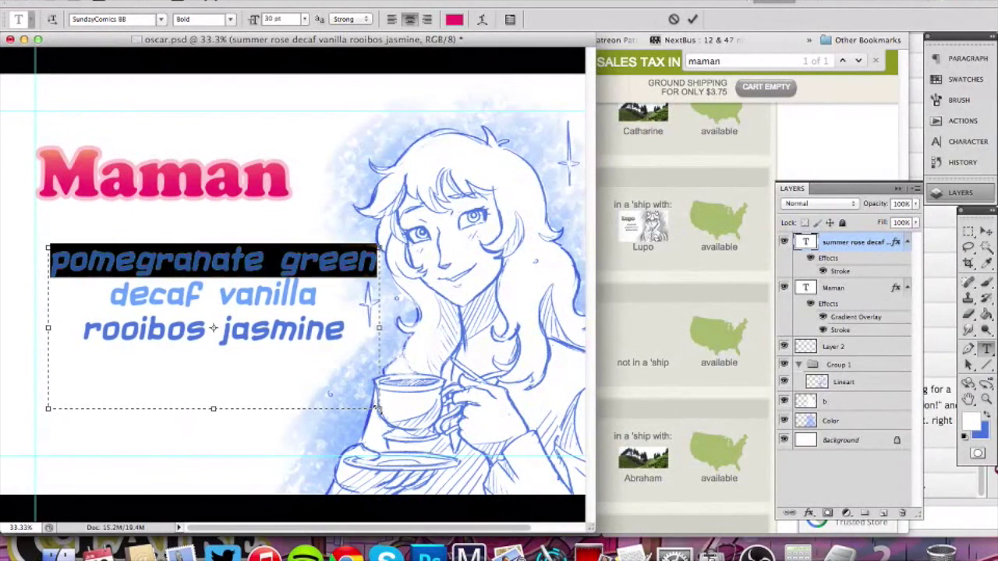
{"action": "key", "text": "super+z"}
Replace the "decaf vanilla" line with "hibiscus", taking the ingredient from the Maman blend on the Adagio page in Chrome.
{"action": "left_click_drag", "start_coordinate": [286, 330], "coordinate": [77, 329]}
{"action": "left_click", "coordinate": [796, 140]}
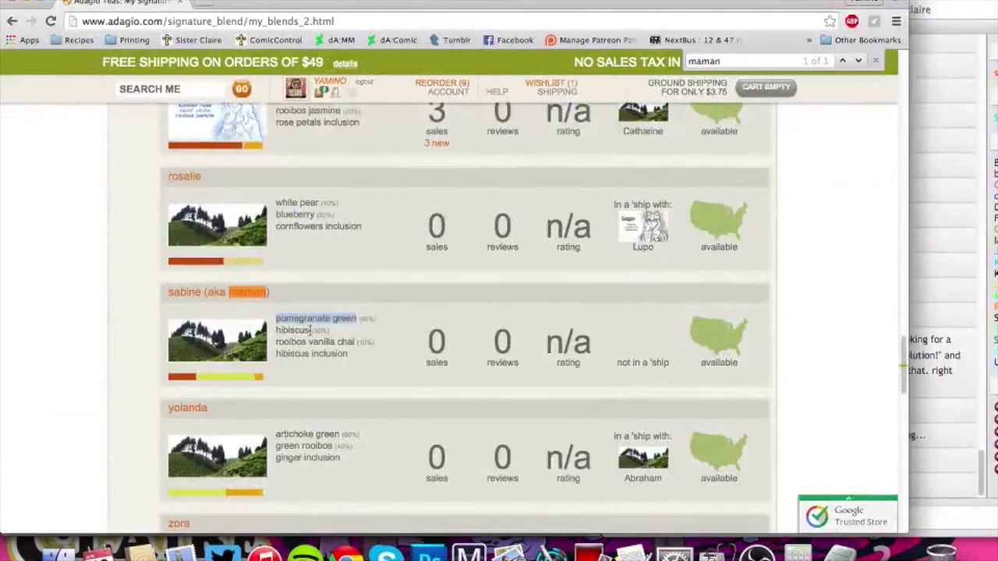
{"action": "left_click_drag", "start_coordinate": [357, 318], "coordinate": [274, 333]}
{"action": "left_click", "coordinate": [276, 330]}
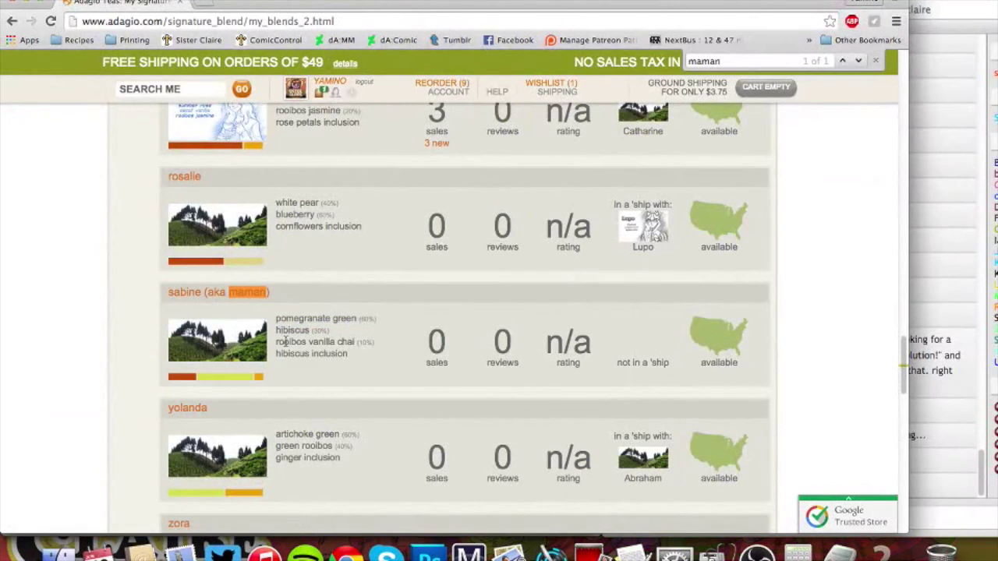
{"action": "left_click", "coordinate": [428, 555]}
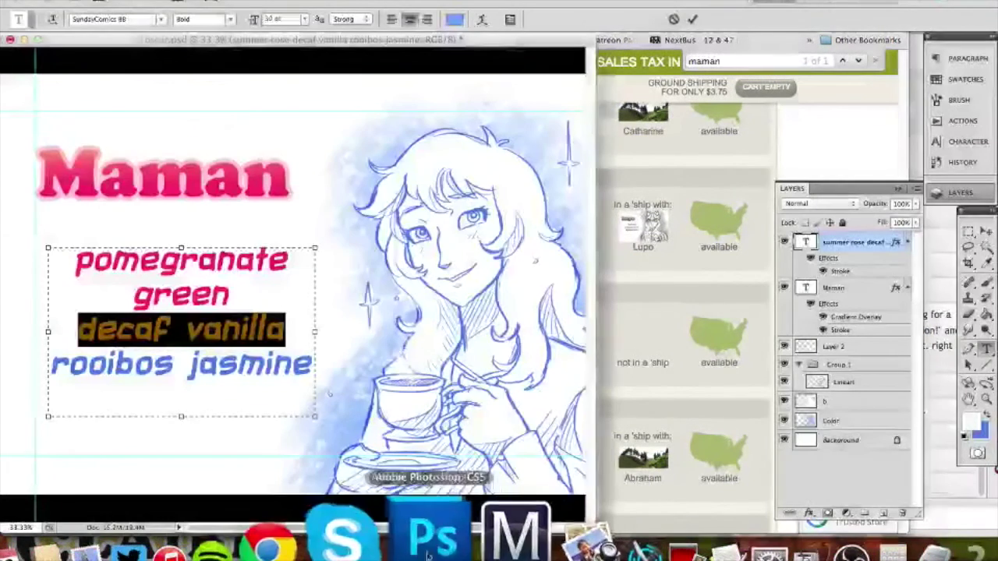
{"action": "type", "text": "hibiscus"}
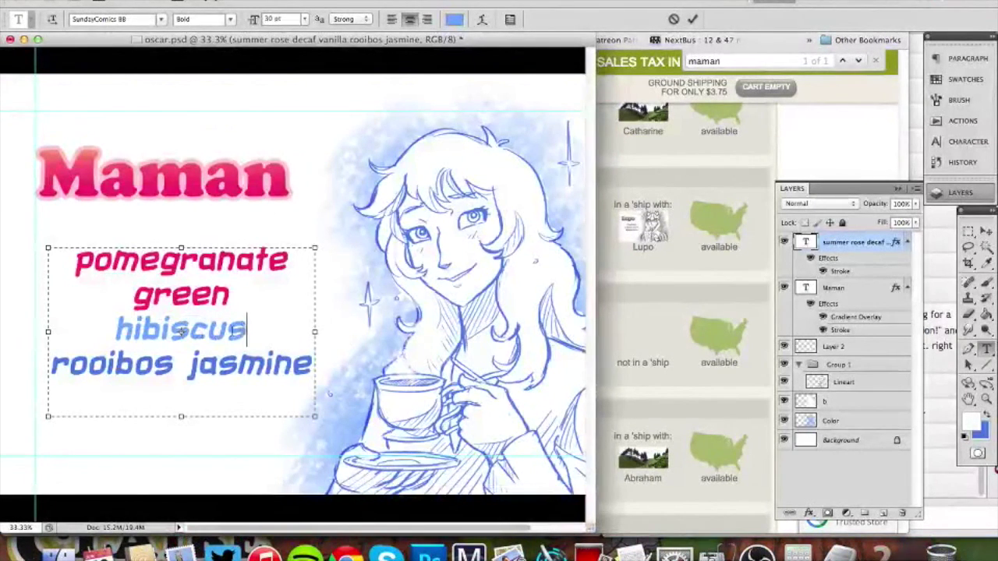
Colour the "hibiscus" line coral ea8d76, sampled from the upper part of the Maman title's gradient.
{"action": "left_click_drag", "start_coordinate": [247, 330], "coordinate": [105, 328]}
{"action": "left_click", "coordinate": [449, 21]}
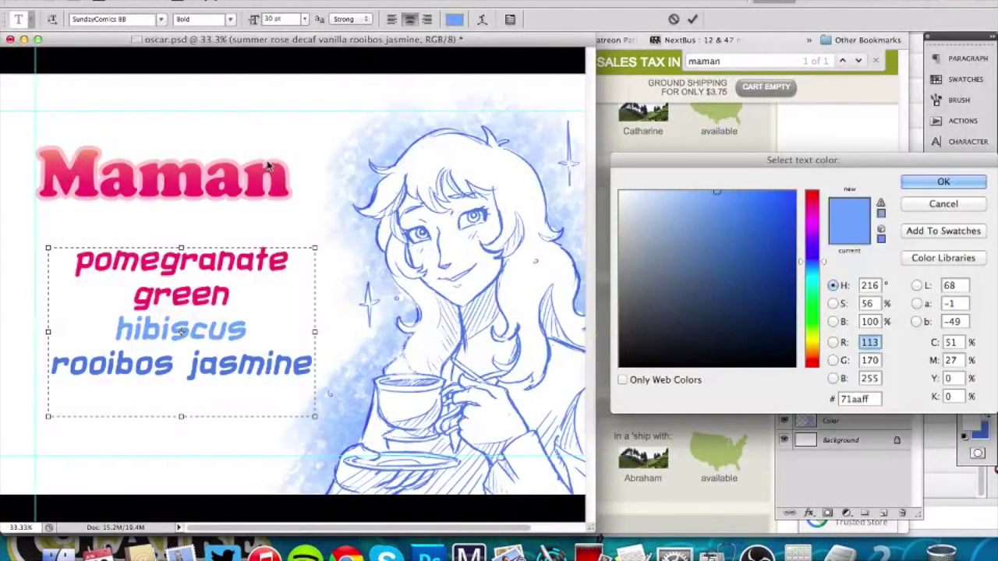
{"action": "left_click", "coordinate": [94, 151]}
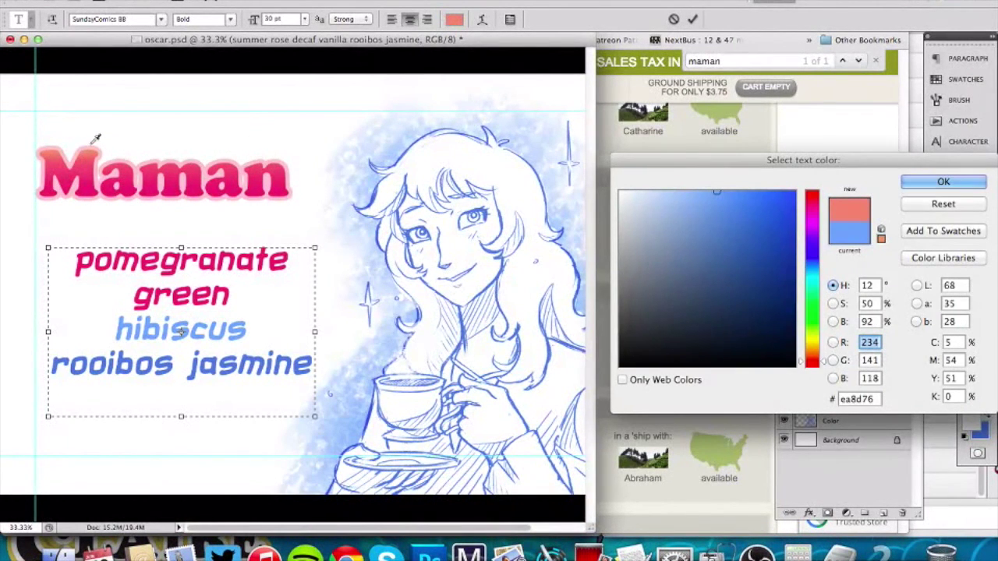
{"action": "key", "text": "Return"}
Replace the "rooibos jasmine" line with "rooibos vanilla chai", taking the ingredient from the Maman blend on the Adagio page.
{"action": "left_click_drag", "start_coordinate": [312, 364], "coordinate": [50, 367]}
{"action": "left_click", "coordinate": [657, 310]}
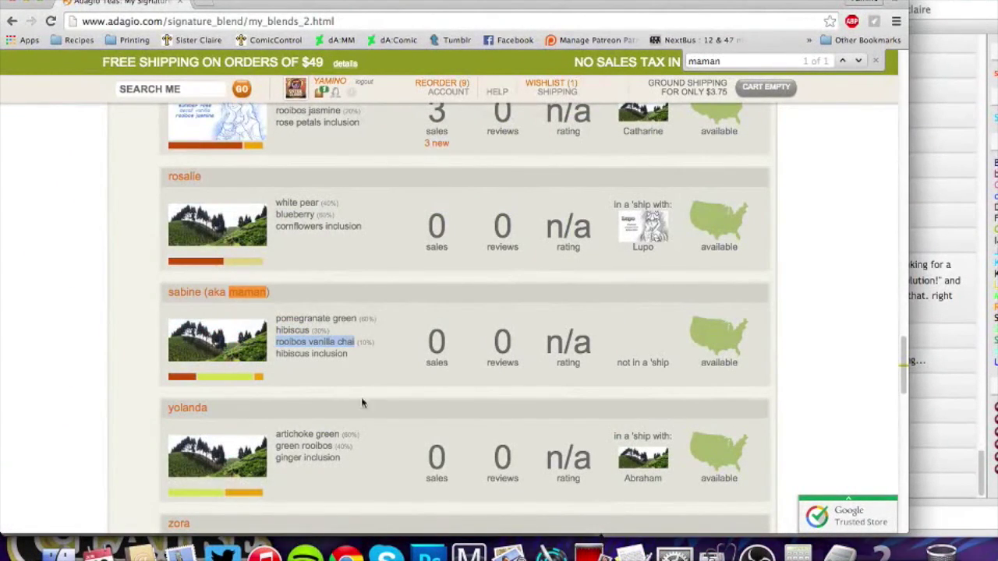
{"action": "left_click", "coordinate": [428, 554]}
{"action": "type", "text": "rooibos vanilla chai"}
Colour the "rooibos vanilla chai" line deep pink dc4976, sampled from "pomegranate green", and commit the text edit.
{"action": "left_click_drag", "start_coordinate": [233, 420], "coordinate": [78, 349]}
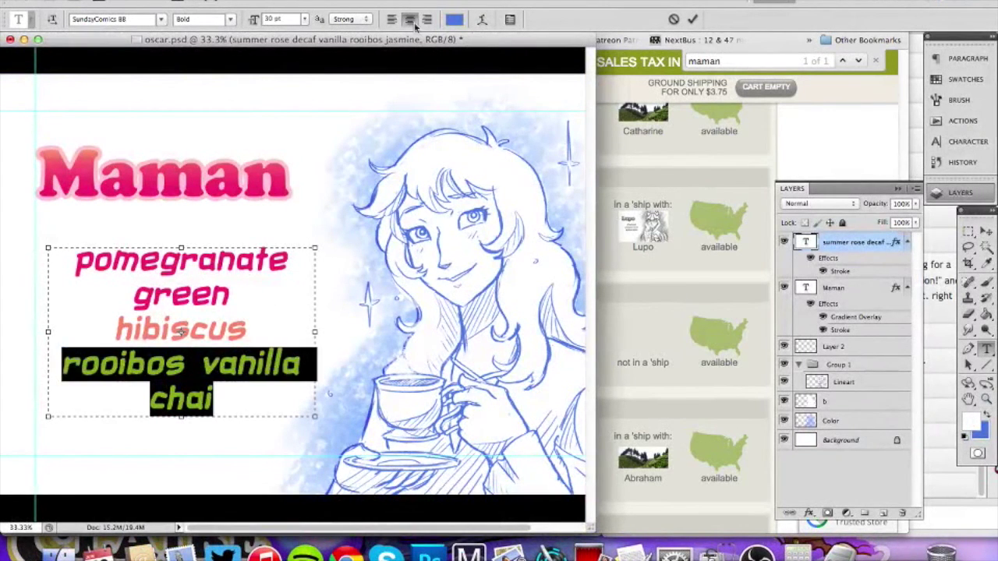
{"action": "left_click", "coordinate": [455, 20]}
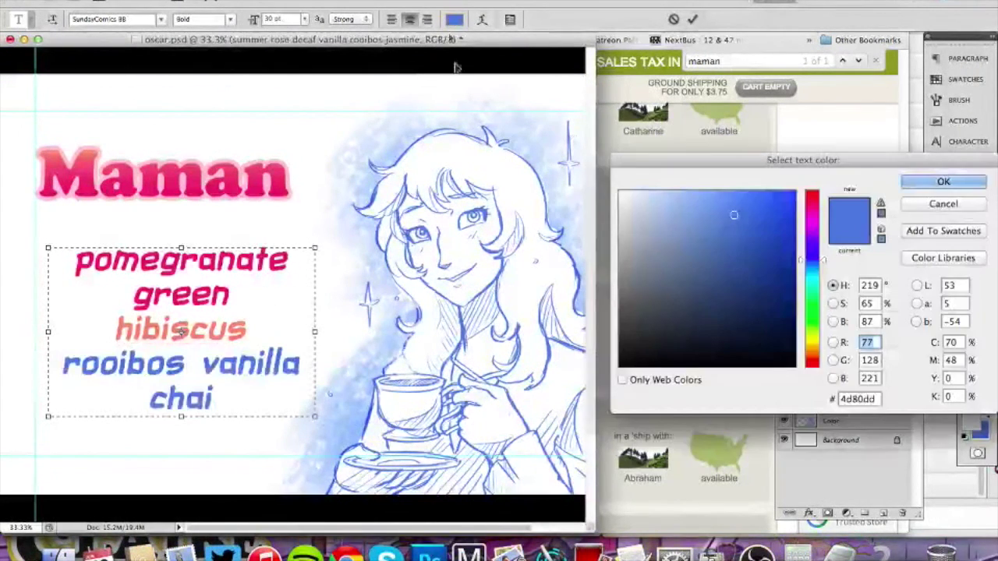
{"action": "left_click", "coordinate": [286, 262]}
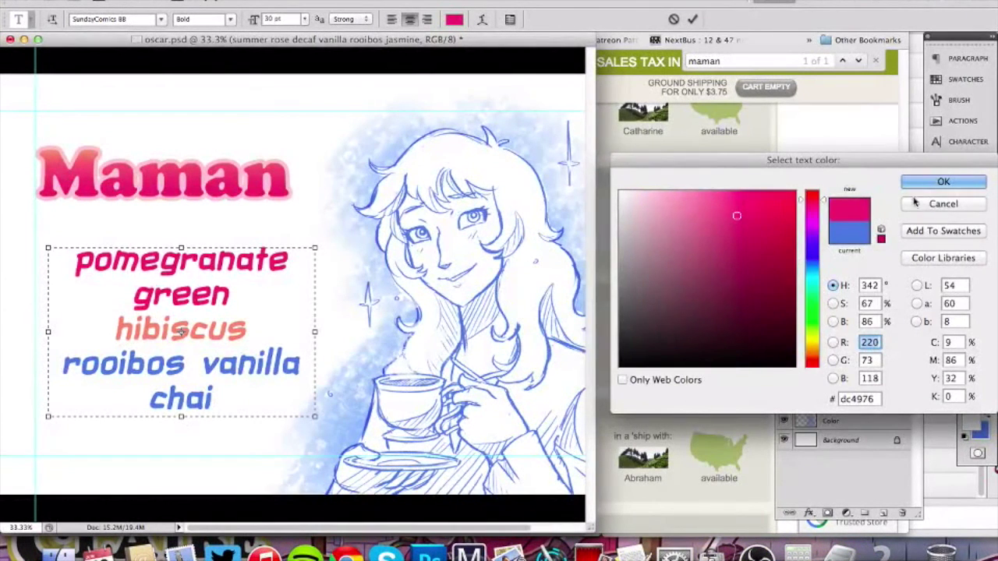
{"action": "left_click", "coordinate": [924, 184]}
{"action": "left_click", "coordinate": [984, 232]}
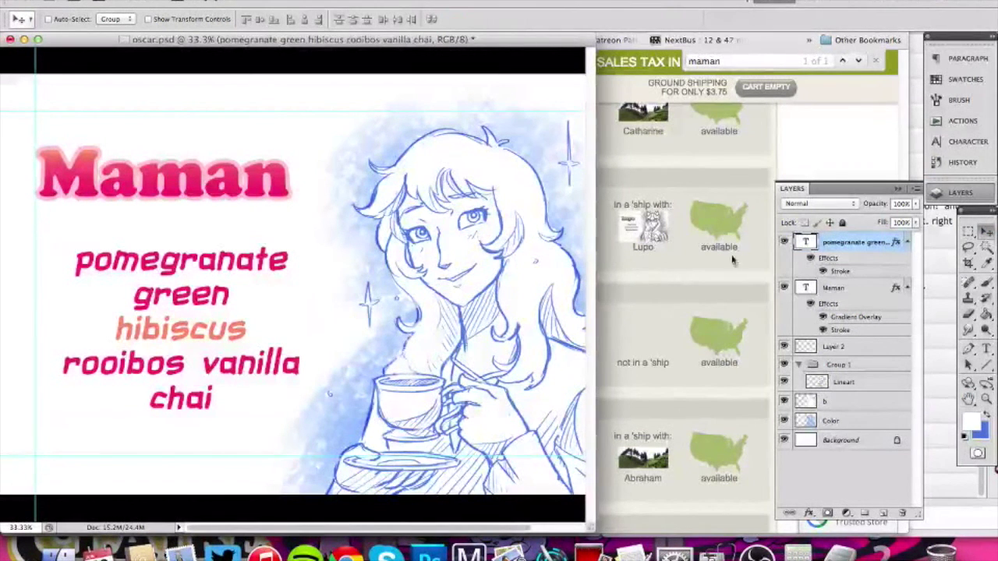
Save the document under the new name maman.psd in the Adagio Art folder, in Photoshop format.
{"action": "left_click", "coordinate": [833, 346]}
{"action": "key", "text": "z"}
{"action": "left_click_drag", "start_coordinate": [456, 320], "coordinate": [409, 335]}
{"action": "left_click_drag", "start_coordinate": [280, 329], "coordinate": [299, 308]}
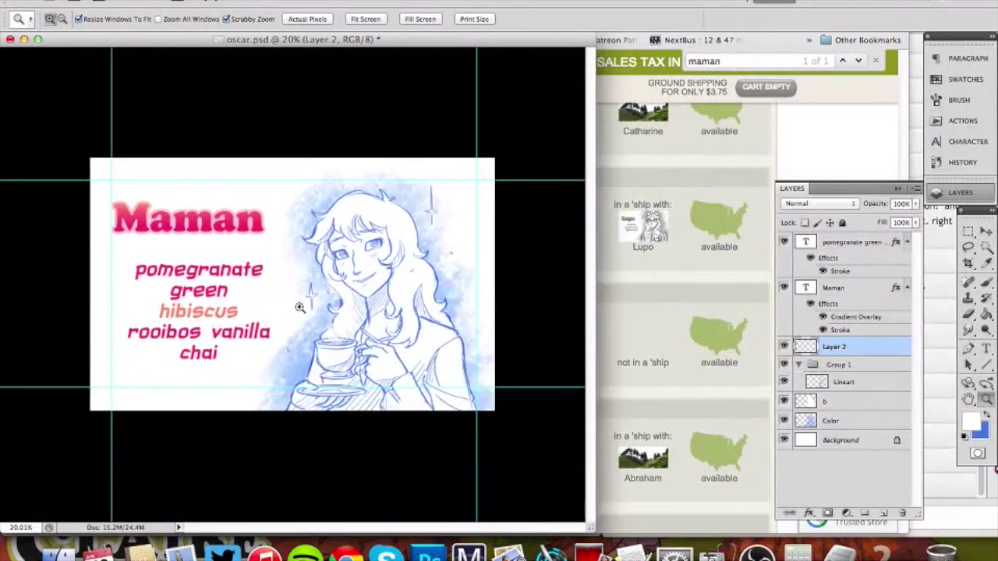
{"action": "left_click", "coordinate": [109, 0]}
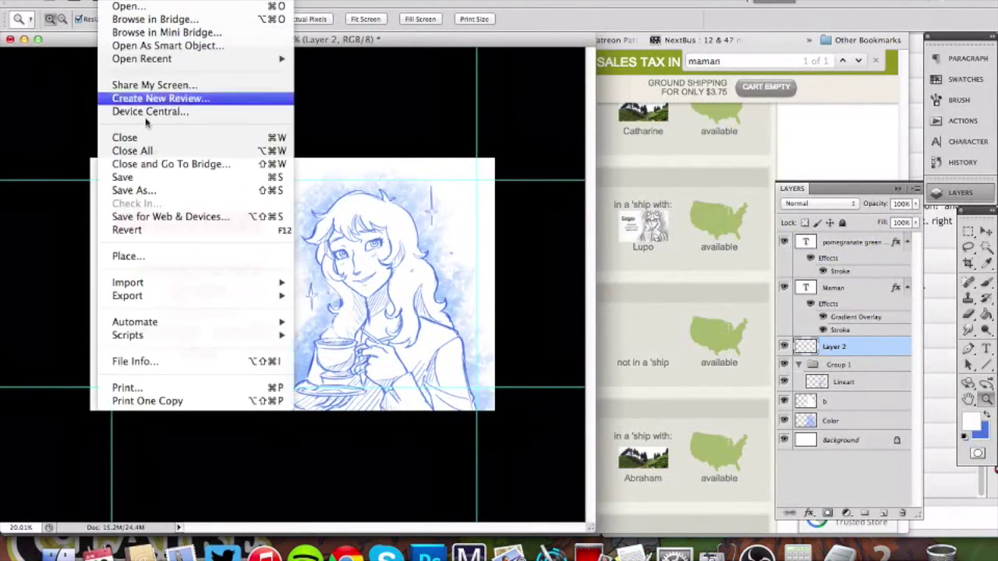
{"action": "left_click", "coordinate": [184, 191]}
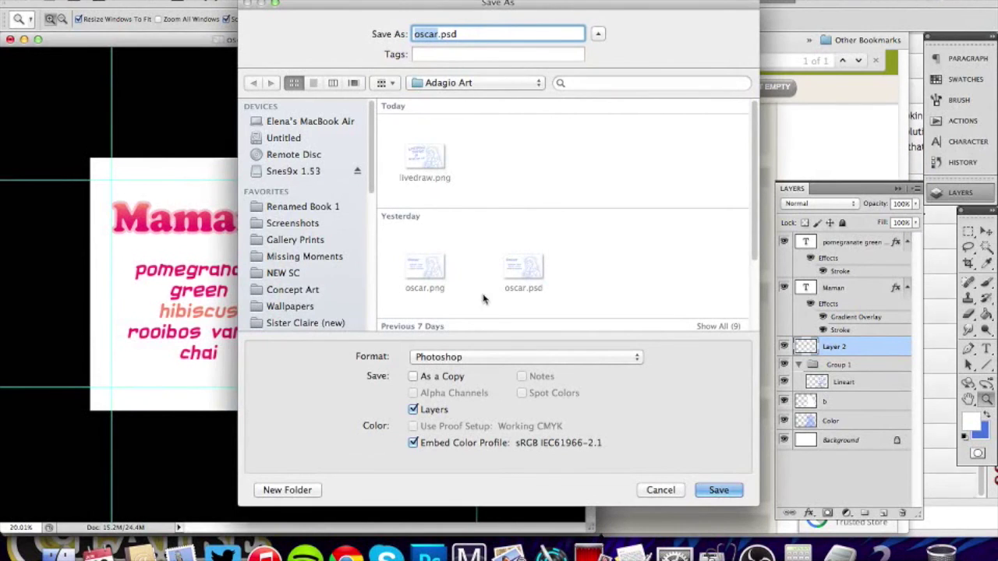
{"action": "left_click", "coordinate": [495, 359]}
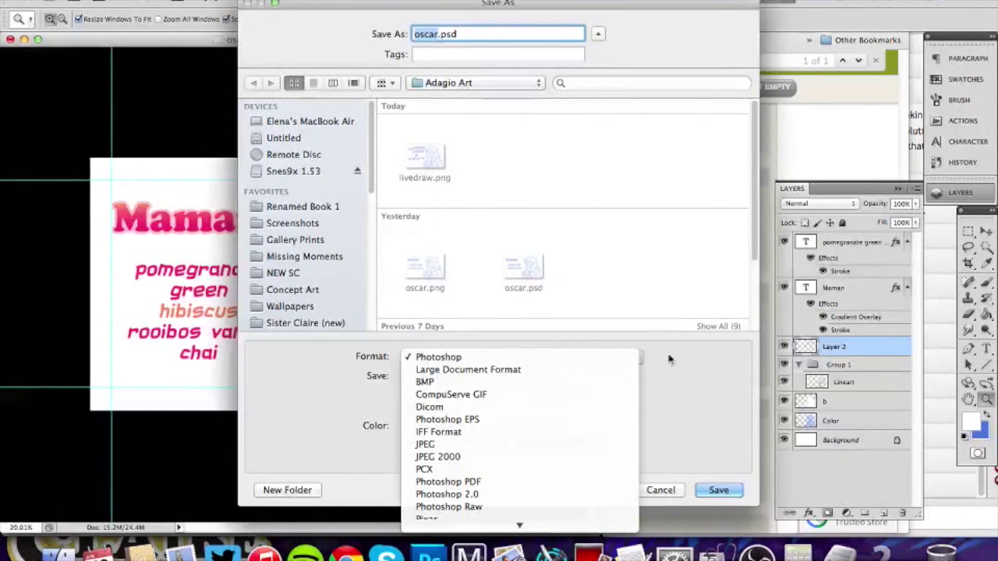
{"action": "left_click", "coordinate": [499, 359]}
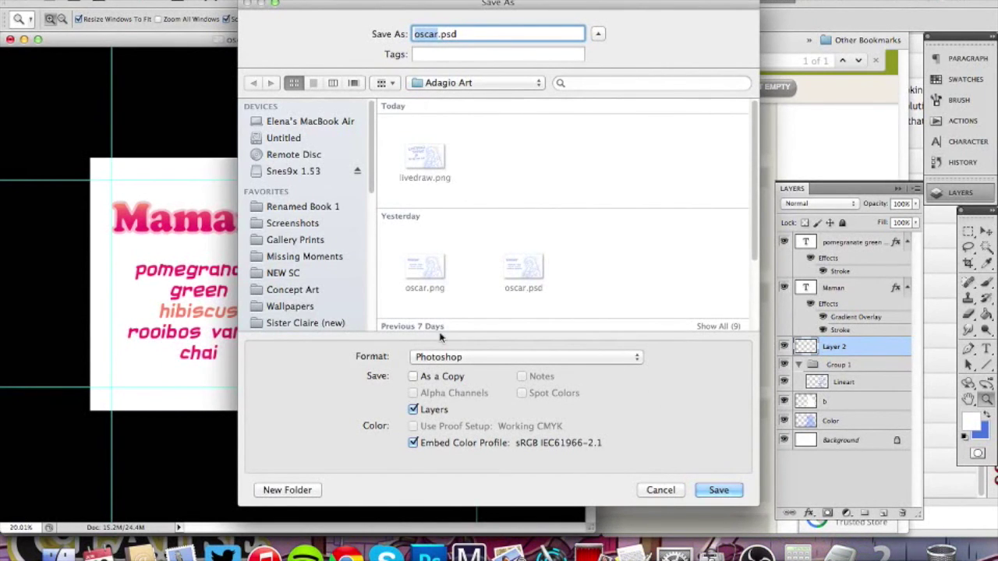
{"action": "type", "text": "man"}
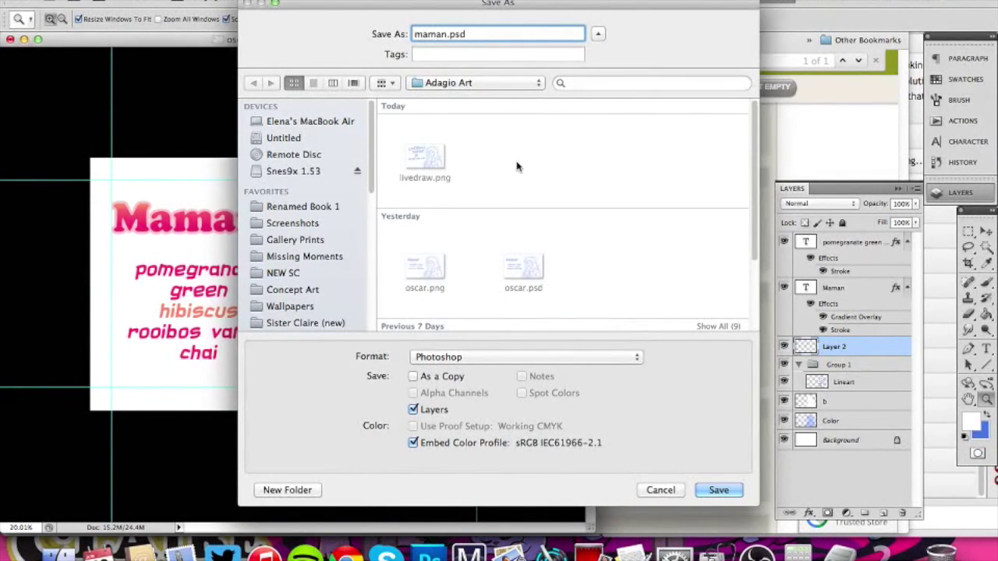
{"action": "key", "text": "Return"}
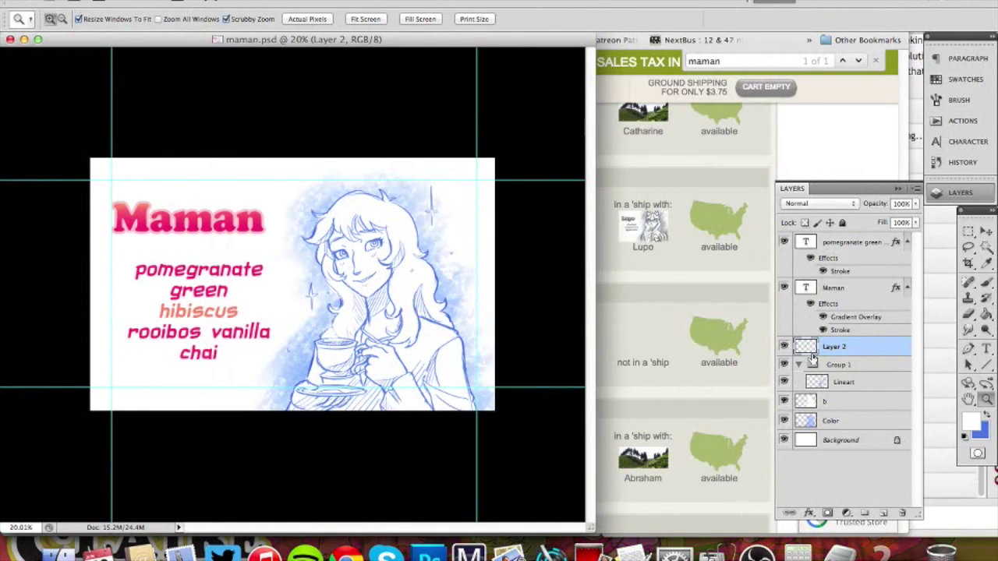
Hide the b and Color layers and erase the old character drawing from the Lineart layer.
{"action": "left_click", "coordinate": [783, 420]}
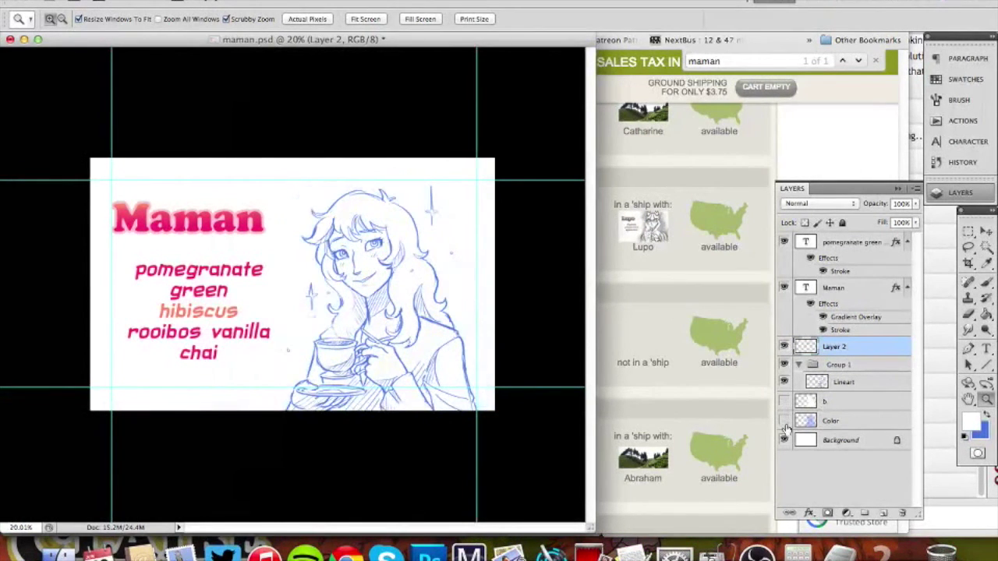
{"action": "left_click", "coordinate": [785, 382]}
{"action": "left_click", "coordinate": [784, 382]}
{"action": "left_click", "coordinate": [818, 382]}
{"action": "key", "text": "Delete"}
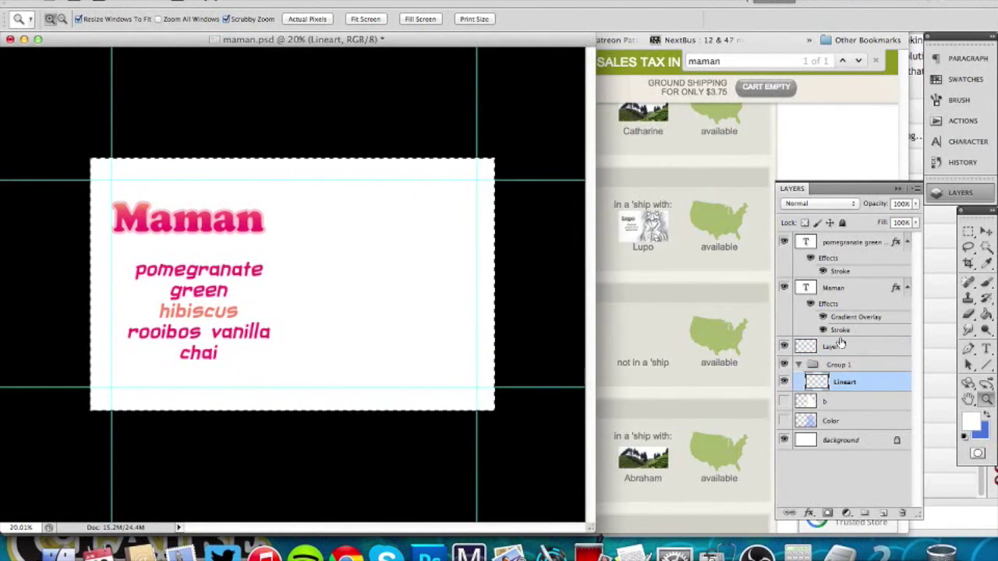
Nudge the Maman title slightly to the right and the ingredients text slightly up and to the left.
{"action": "left_click_drag", "start_coordinate": [201, 332], "coordinate": [240, 356]}
{"action": "key", "text": "b"}
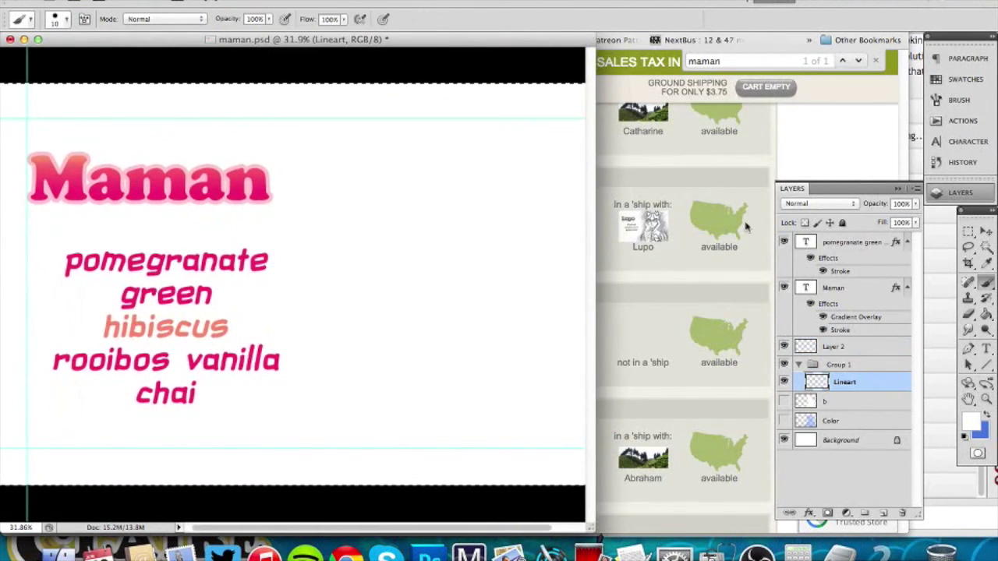
{"action": "left_click", "coordinate": [838, 285]}
{"action": "key", "text": "v"}
{"action": "left_click_drag", "start_coordinate": [386, 330], "coordinate": [391, 329]}
{"action": "left_click", "coordinate": [807, 245]}
{"action": "left_click_drag", "start_coordinate": [402, 409], "coordinate": [393, 400]}
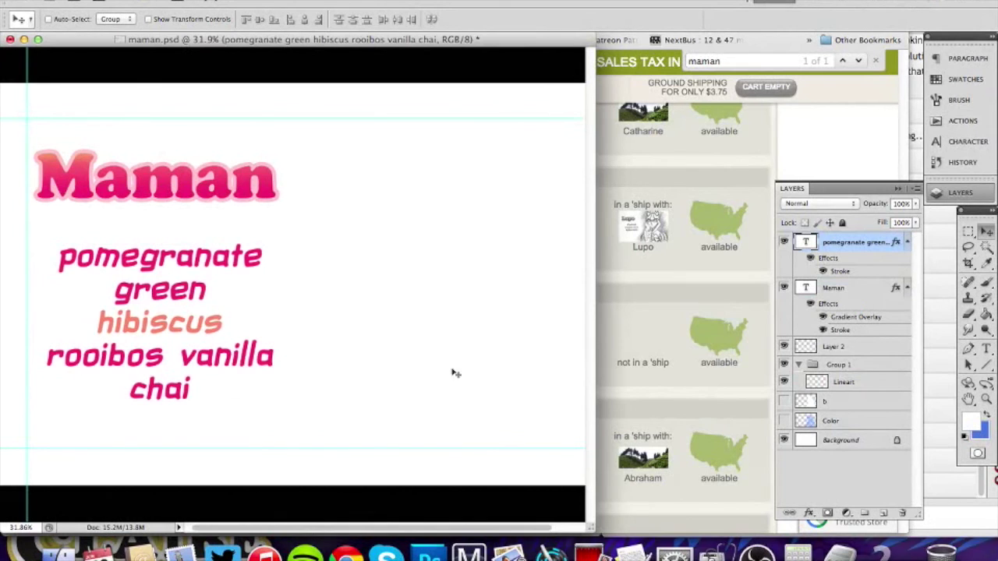
Make Layer 2 active for painting, sample the ingredients text's deep pink as the brush colour, and fit the whole label in view.
{"action": "left_click", "coordinate": [811, 350]}
{"action": "key", "text": "b"}
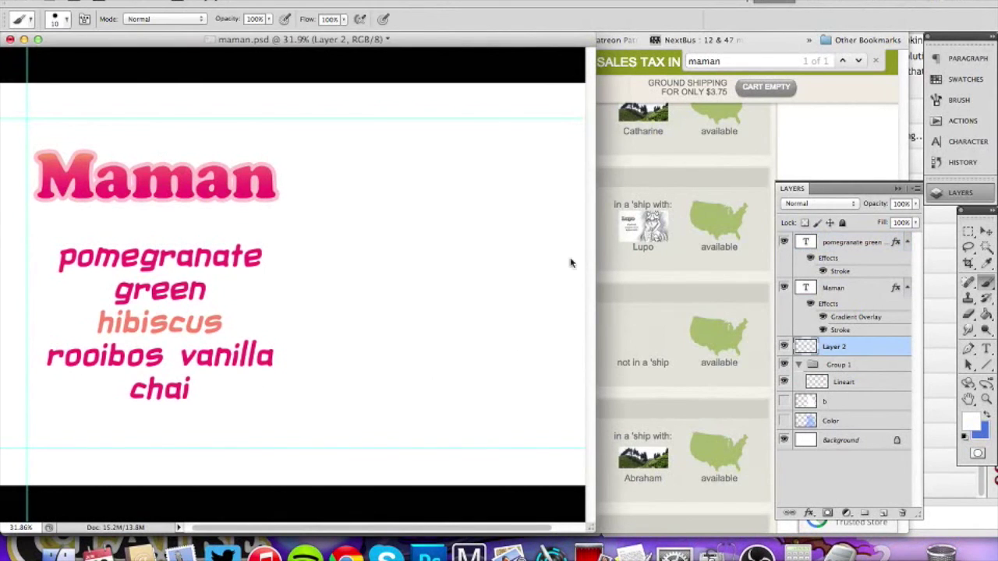
{"action": "left_click", "coordinate": [256, 262], "text": "alt"}
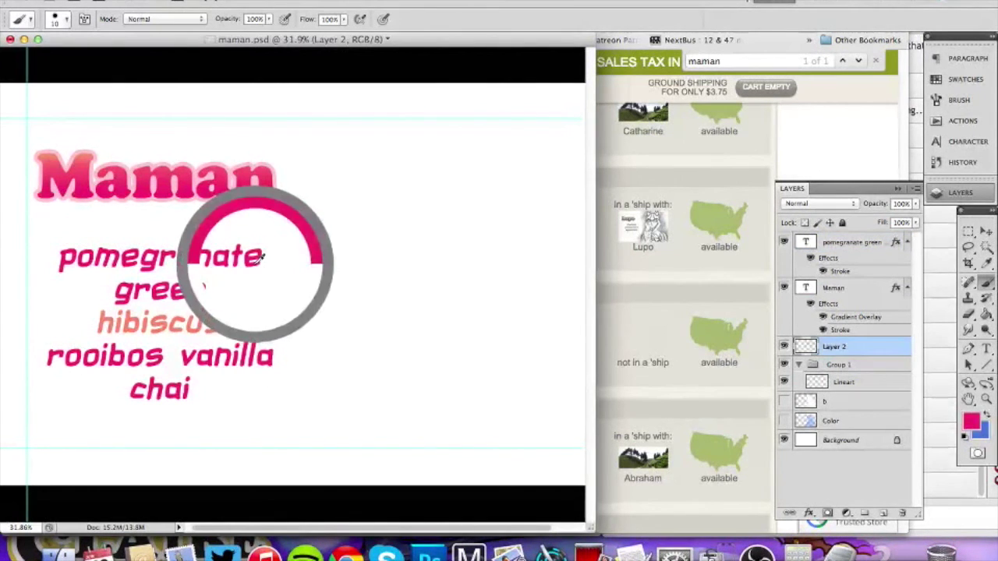
{"action": "key", "text": "z"}
{"action": "mouse_move", "coordinate": [458, 330]}
{"action": "left_mouse_down"}
{"action": "mouse_move", "coordinate": [421, 348]}
{"action": "mouse_move", "coordinate": [425, 367]}
{"action": "left_mouse_up"}
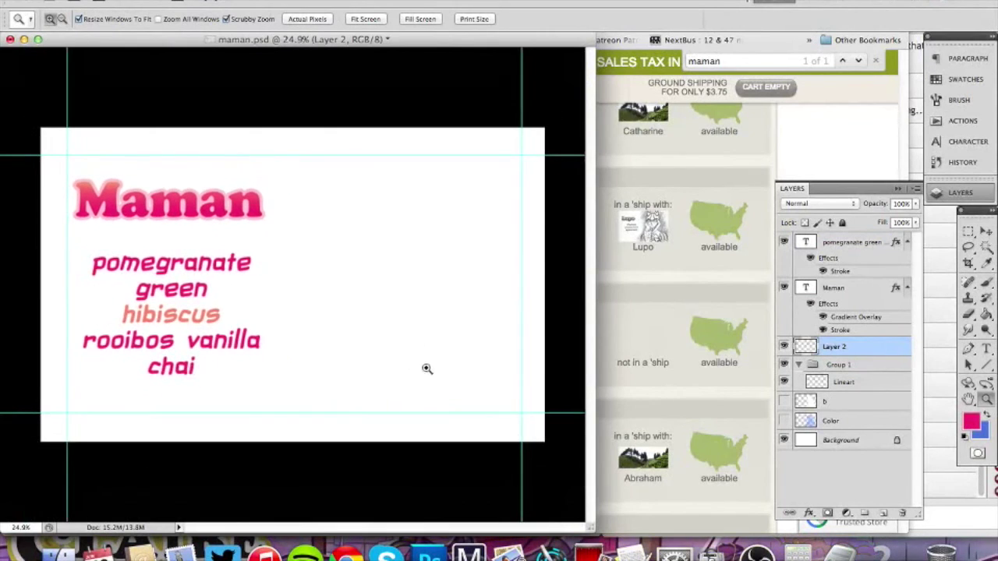
{"action": "key", "text": "b"}
{"action": "key", "text": "z"}
{"action": "left_click", "coordinate": [452, 327]}
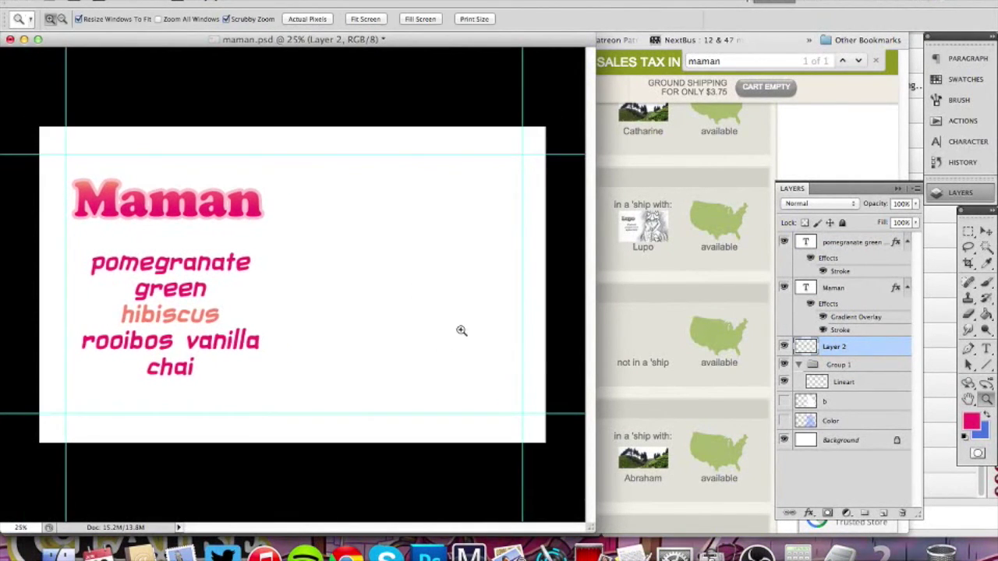
Choose a 10 px brush preset for the Brush tool.
{"action": "key", "text": "b"}
{"action": "key", "text": "bracketright"}
{"action": "key", "text": "bracketright"}
{"action": "key", "text": "bracketright"}
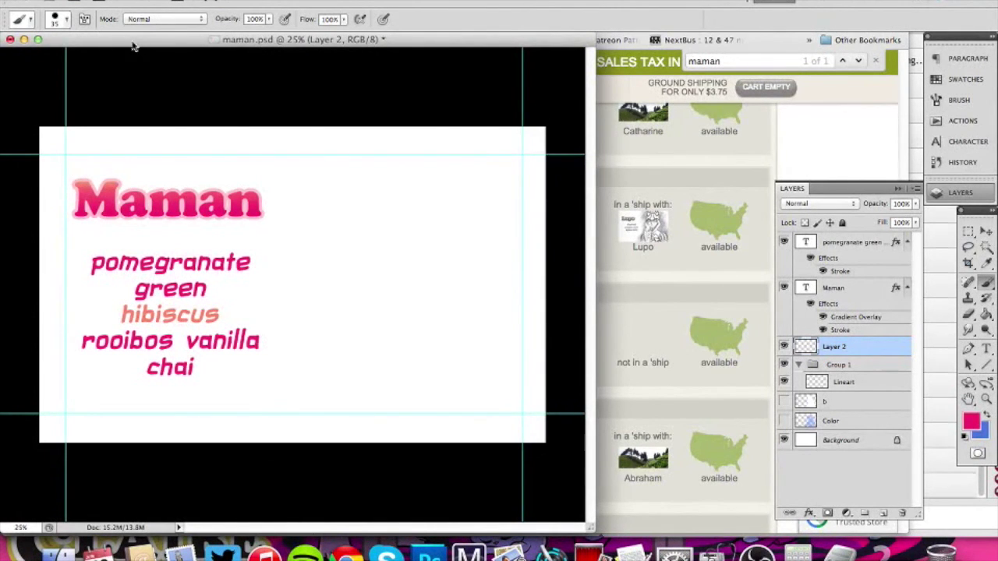
{"action": "left_click", "coordinate": [56, 21]}
{"action": "double_click", "coordinate": [25, 109]}
Find the Maman reference artwork by searching files for "maman" and open maman.png.
{"action": "key", "text": "super+o"}
{"action": "left_click", "coordinate": [626, 14]}
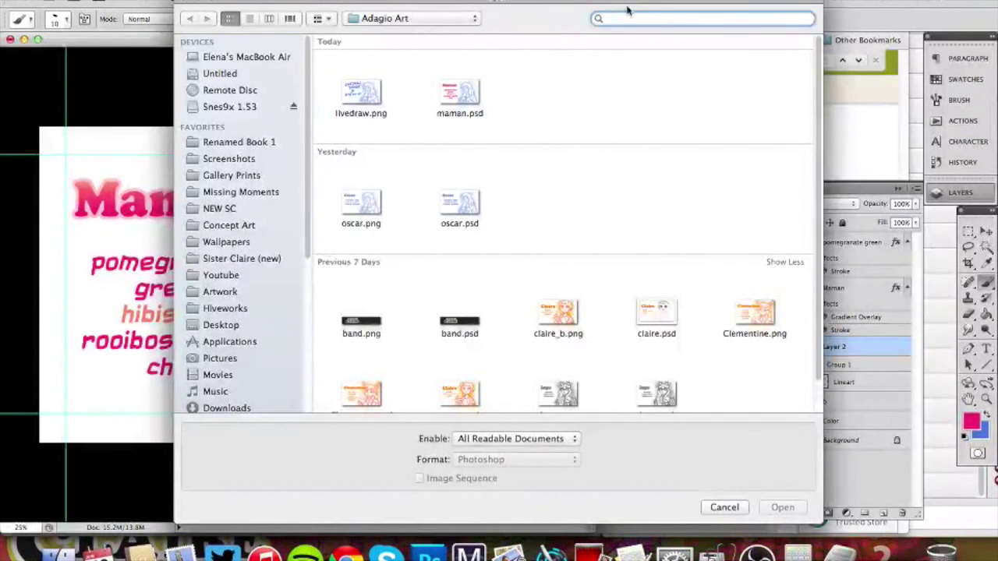
{"action": "type", "text": "maman"}
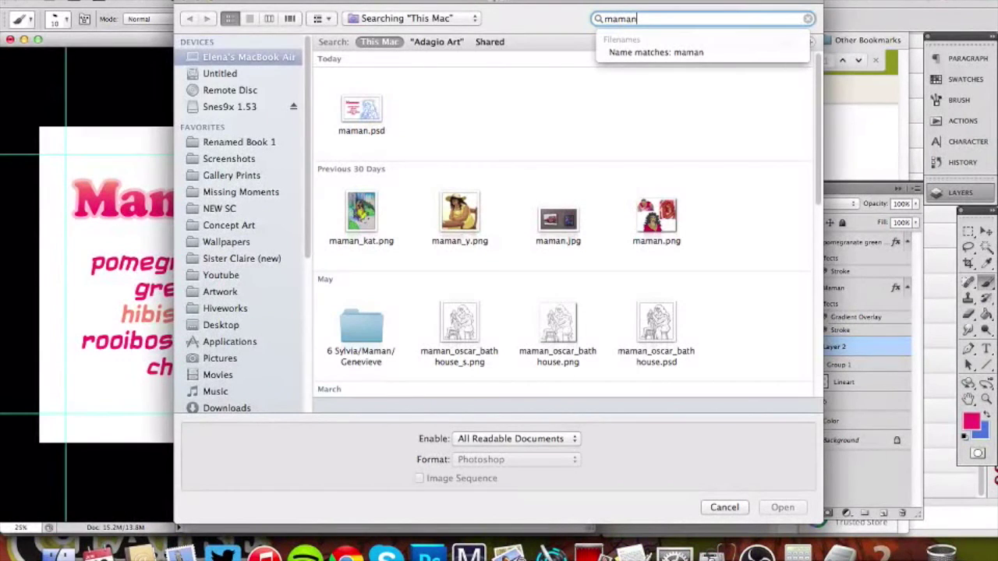
{"action": "double_click", "coordinate": [653, 223]}
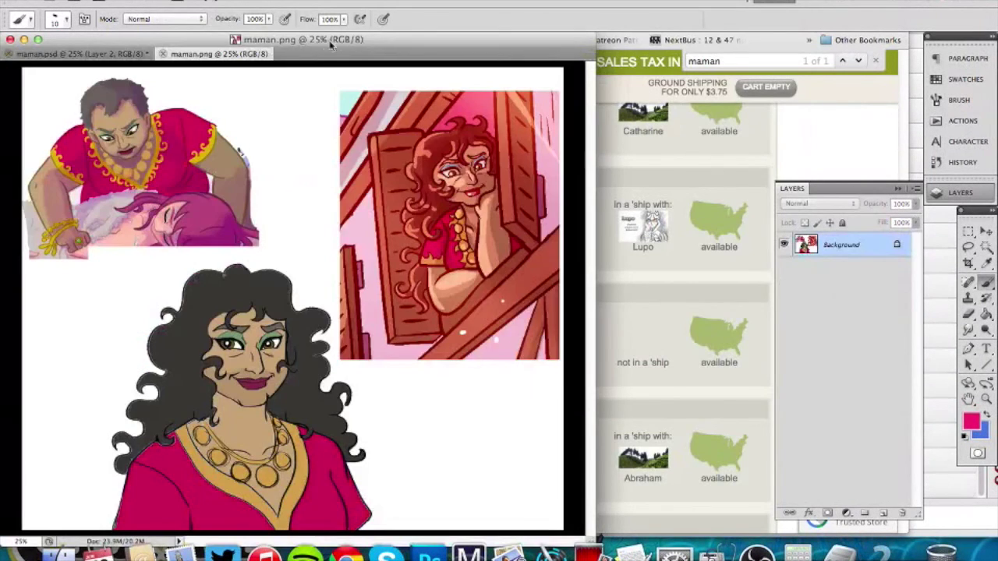
Float maman.png in its own narrower window beside the label, and collapse the Layers panel so the portrait is in view.
{"action": "left_click_drag", "start_coordinate": [237, 56], "coordinate": [632, 39]}
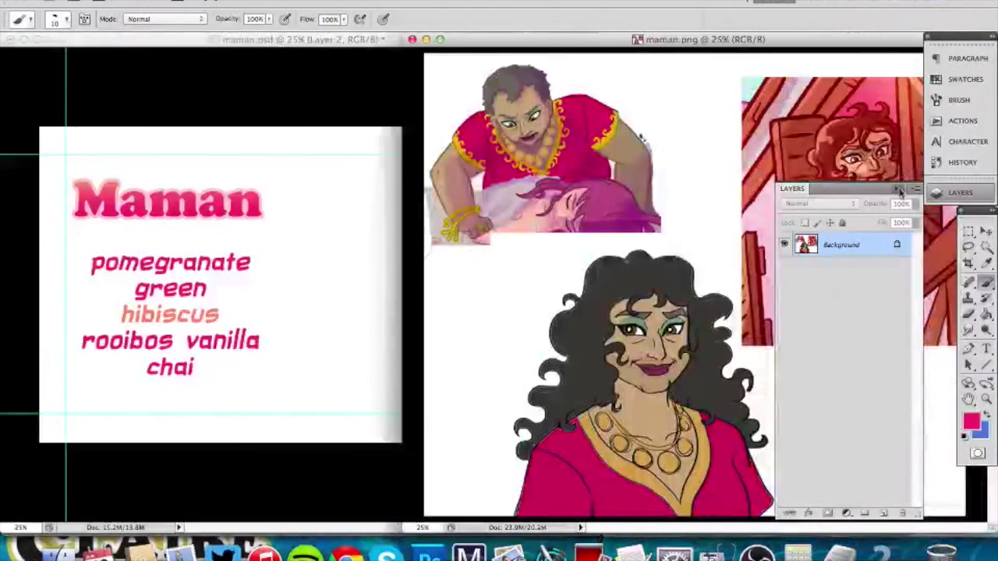
{"action": "left_click", "coordinate": [898, 189]}
{"action": "left_click_drag", "start_coordinate": [965, 527], "coordinate": [772, 534]}
{"action": "left_click_drag", "start_coordinate": [641, 35], "coordinate": [824, 54]}
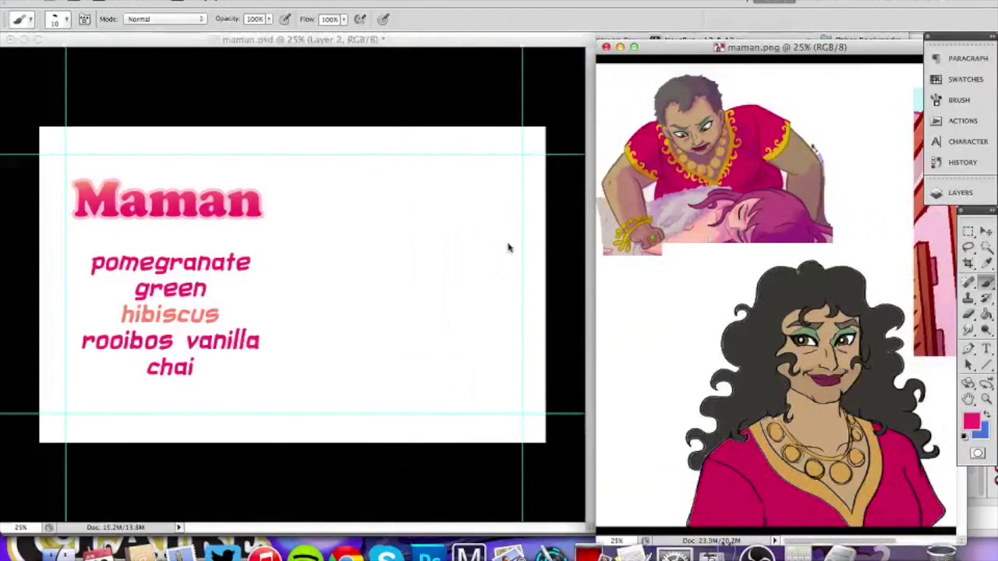
{"action": "key", "text": "z"}
{"action": "mouse_move", "coordinate": [439, 323]}
{"action": "left_mouse_down"}
{"action": "mouse_move", "coordinate": [472, 344]}
{"action": "mouse_move", "coordinate": [459, 331]}
{"action": "left_mouse_up"}
{"action": "key", "text": "b"}
{"action": "left_click", "coordinate": [346, 553]}
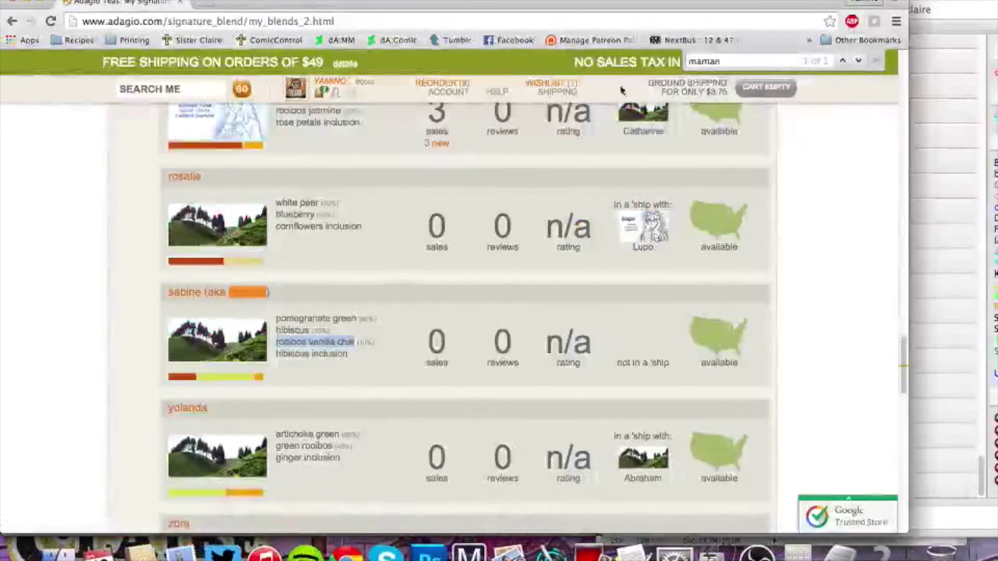
{"action": "key", "text": "super+t"}
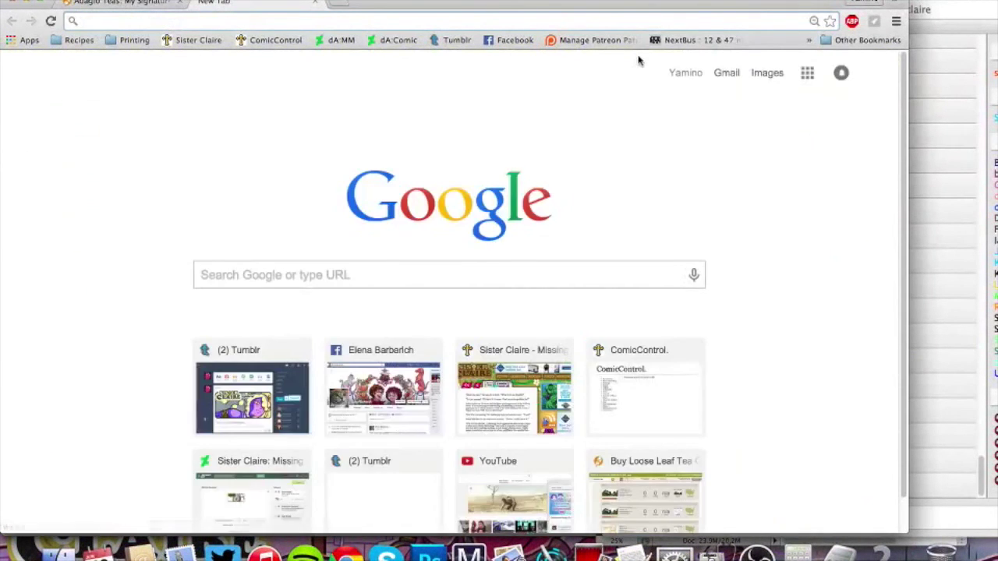
{"action": "key", "text": "super+w"}
{"action": "left_click", "coordinate": [430, 546]}
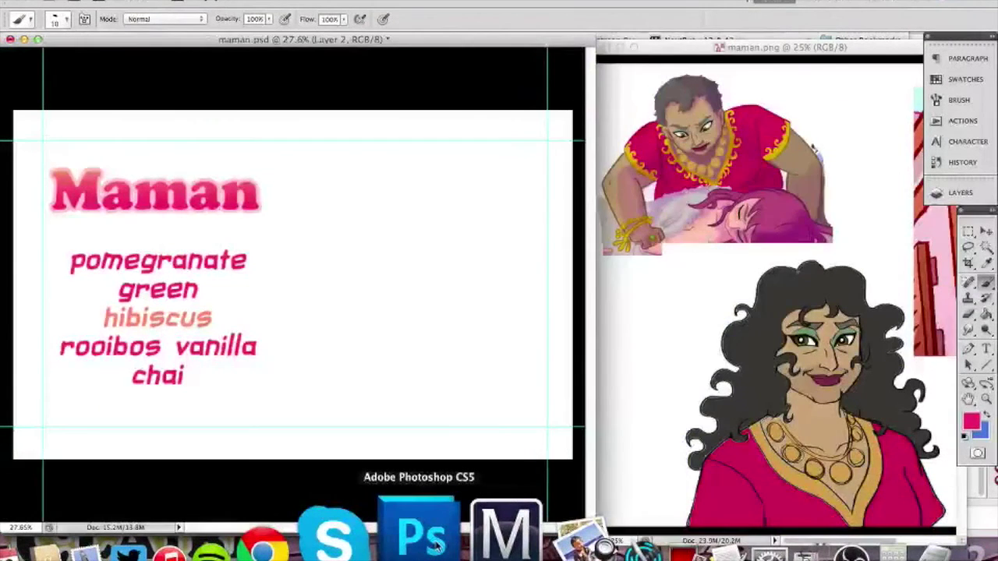
Browse to the Missing Moments folder for another reference file and arrange its contents by Name.
{"action": "key", "text": "super+o"}
{"action": "left_click", "coordinate": [431, 21]}
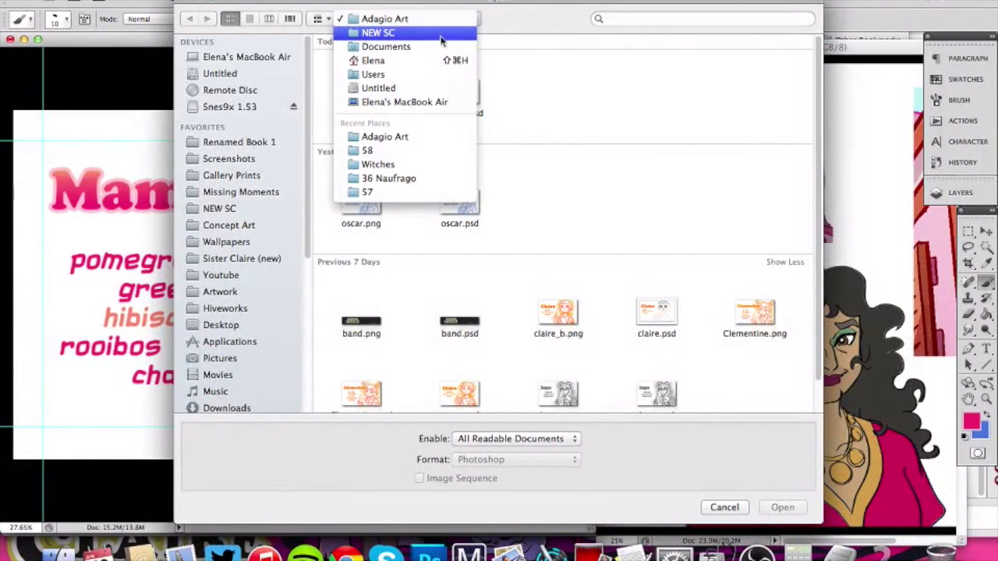
{"action": "left_click", "coordinate": [572, 82]}
{"action": "left_click", "coordinate": [249, 195]}
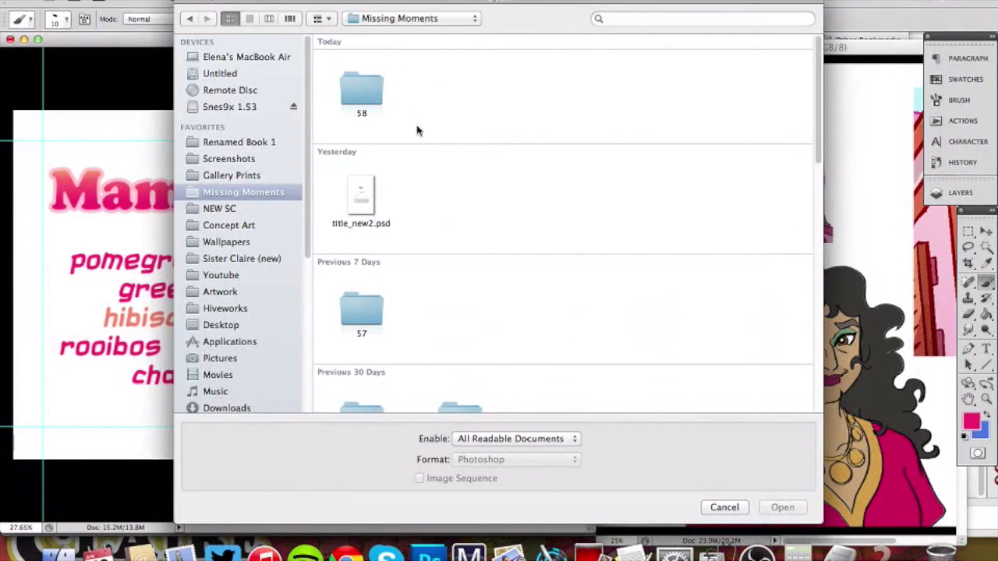
{"action": "scroll", "coordinate": [418, 135], "scroll_direction": "down", "scroll_amount": 5}
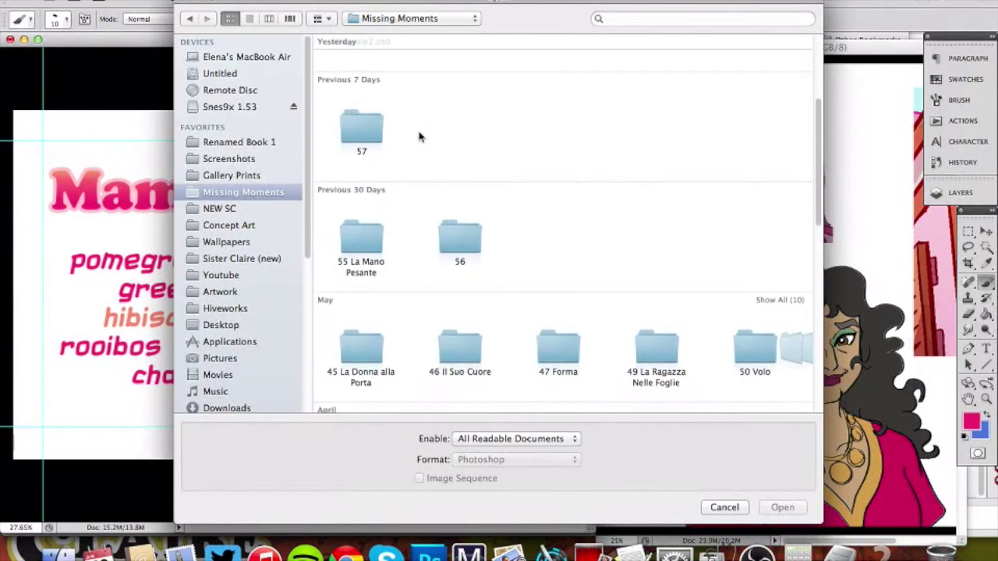
{"action": "left_click", "coordinate": [322, 18]}
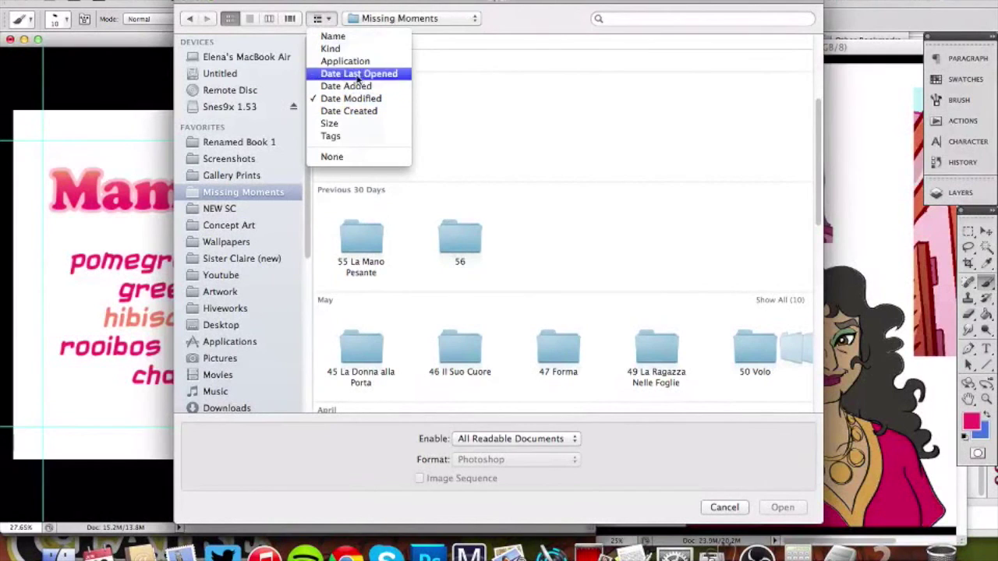
{"action": "left_click", "coordinate": [366, 38]}
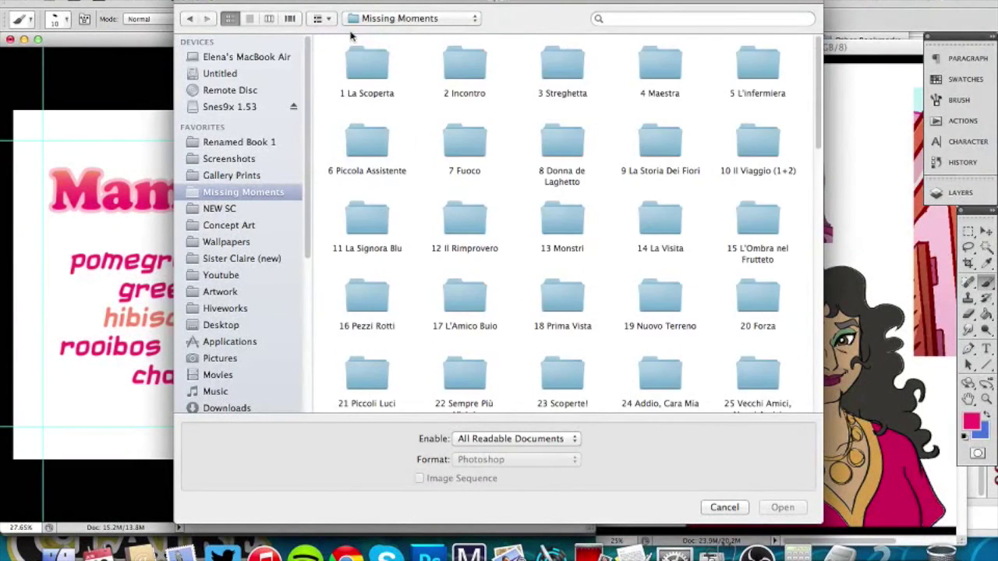
Open the page 6.png from the 45 La Donna alla Porta folder.
{"action": "scroll", "coordinate": [632, 194], "scroll_direction": "down", "scroll_amount": 15}
{"action": "scroll", "coordinate": [633, 194], "scroll_direction": "up", "scroll_amount": 3}
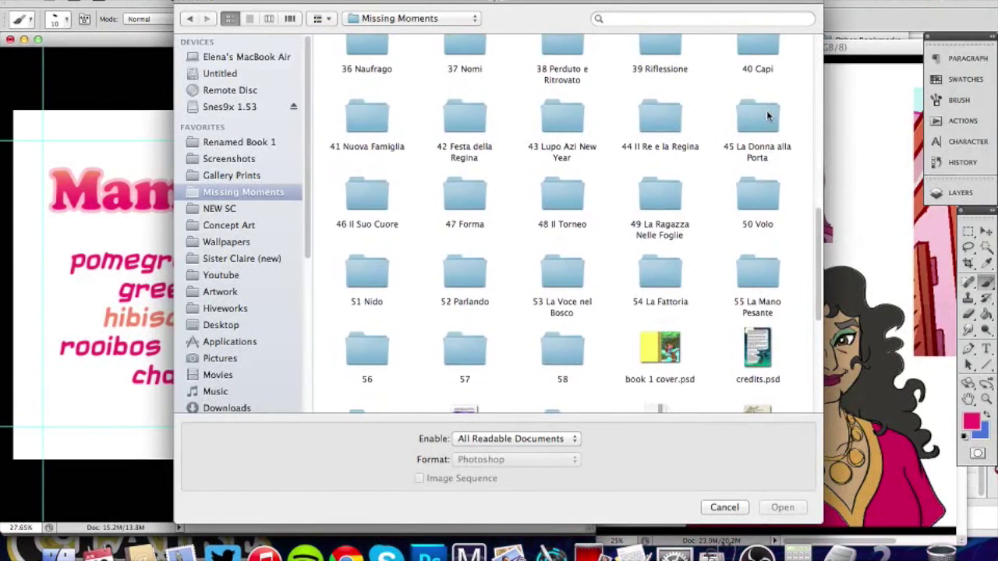
{"action": "double_click", "coordinate": [747, 116]}
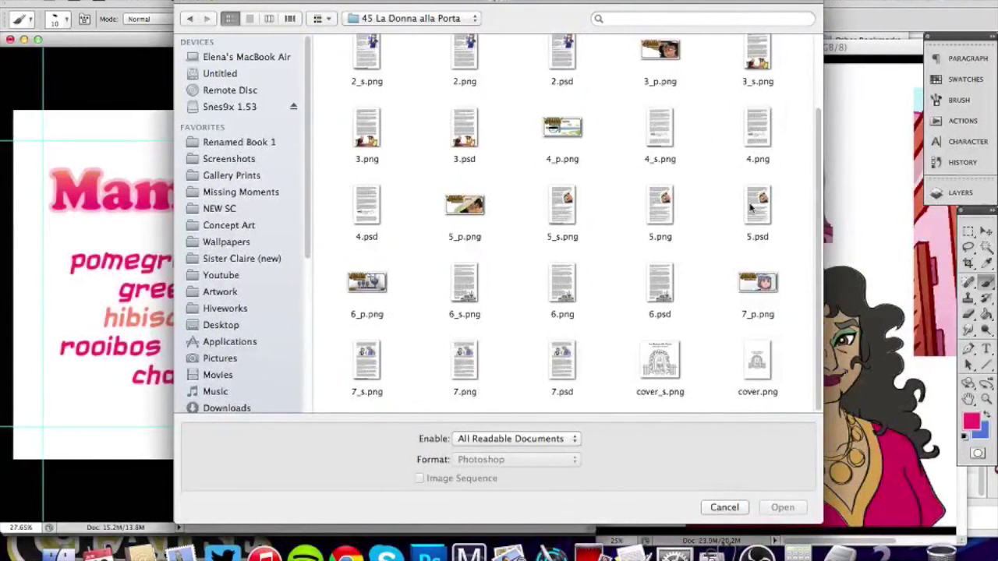
{"action": "double_click", "coordinate": [557, 285]}
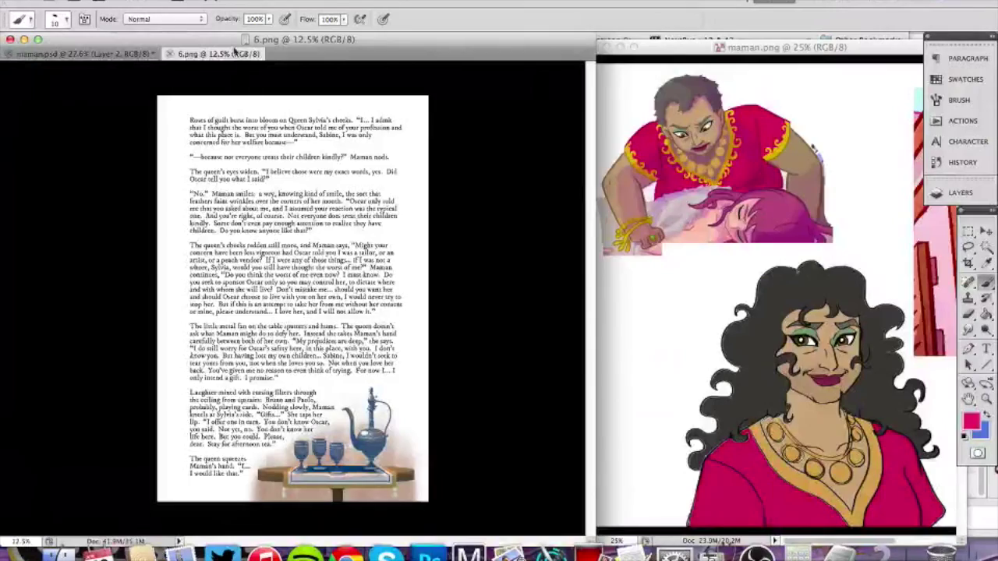
Float the 6.png page in its own window beside the label, and ready the 30 px Brush over the label's blank area.
{"action": "left_click_drag", "start_coordinate": [243, 53], "coordinate": [708, 53]}
{"action": "left_click_drag", "start_coordinate": [812, 59], "coordinate": [745, 39]}
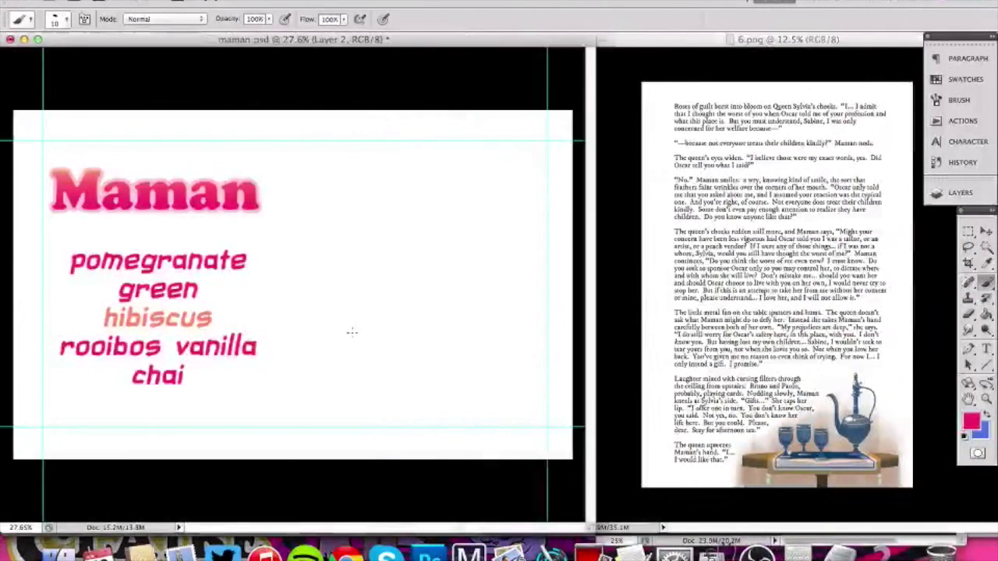
{"action": "key", "text": "z"}
{"action": "left_click_drag", "start_coordinate": [374, 354], "coordinate": [297, 364]}
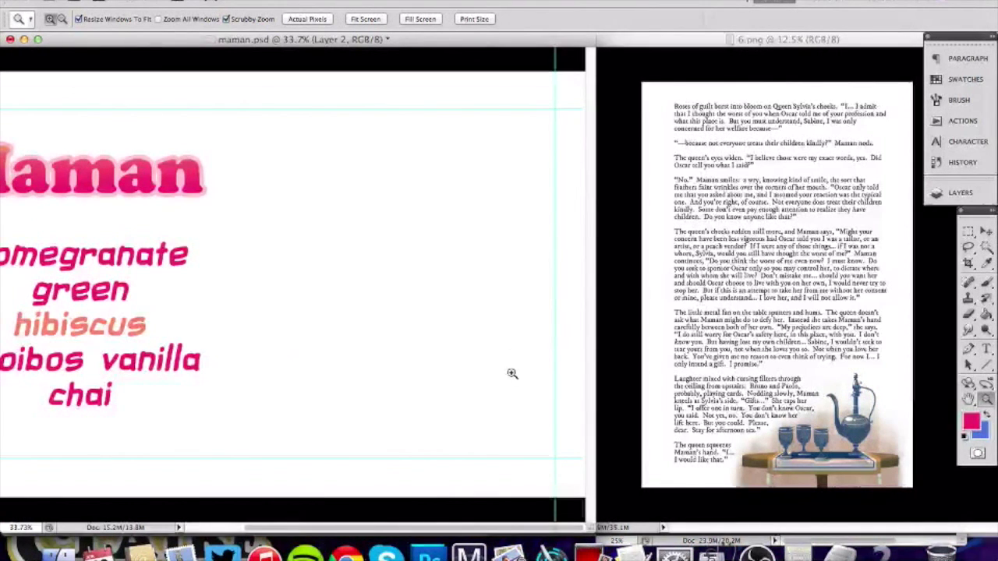
{"action": "key", "text": "b"}
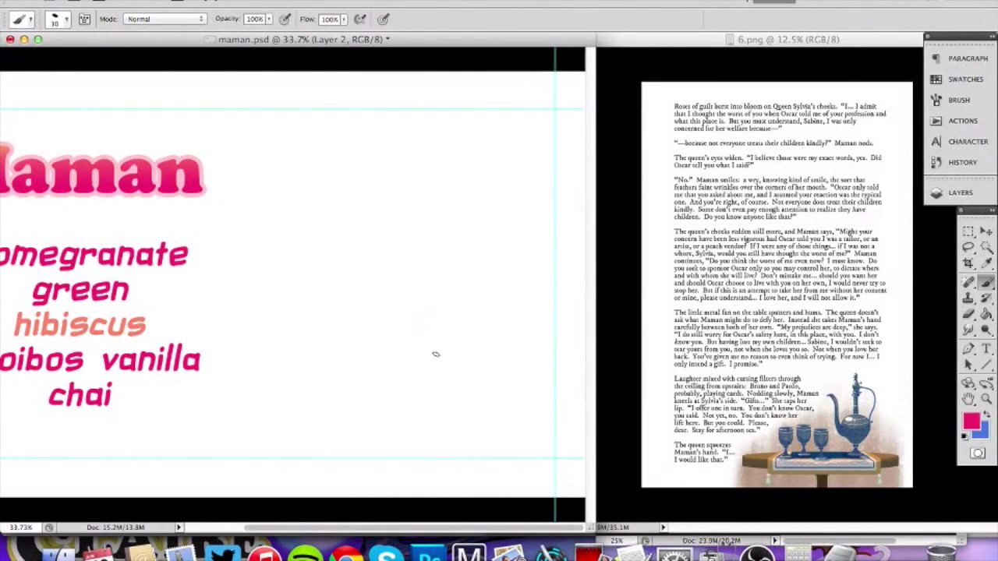
Enlarge the teapot and goblets illustration in 6.png, and return to the label with the Brush tool.
{"action": "left_click", "coordinate": [791, 405]}
{"action": "key", "text": "z"}
{"action": "mouse_move", "coordinate": [799, 441]}
{"action": "left_mouse_down"}
{"action": "mouse_move", "coordinate": [879, 441]}
{"action": "mouse_move", "coordinate": [706, 430]}
{"action": "left_mouse_up"}
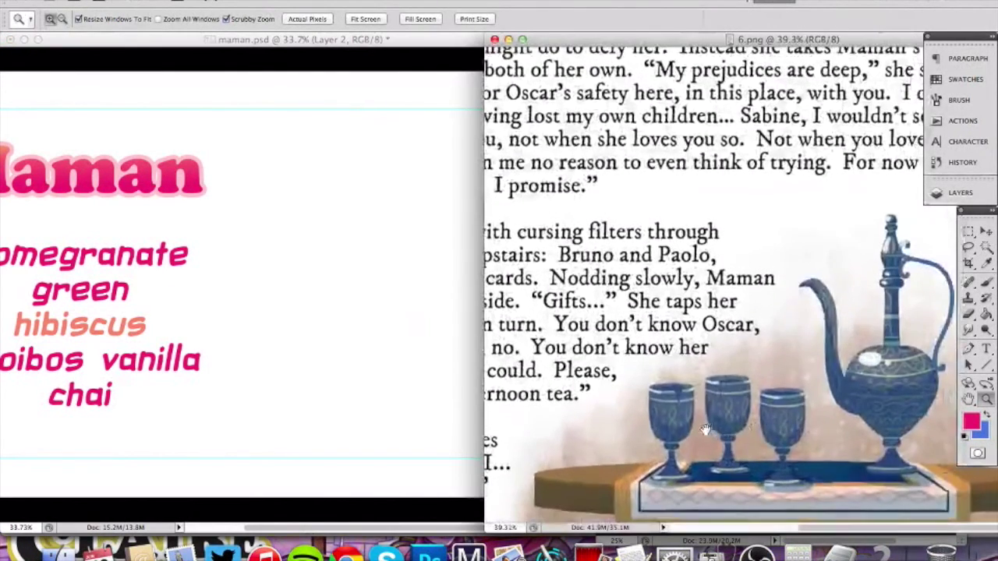
{"action": "left_click", "coordinate": [358, 276]}
{"action": "key", "text": "b"}
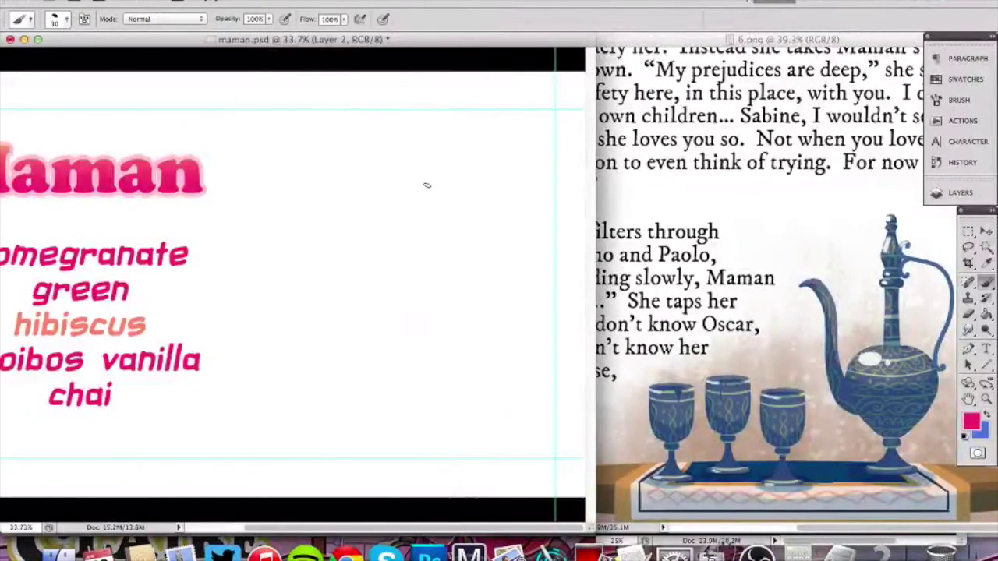
Shrink the 6.png window around the teapot and goblets and move it above the Maman portrait.
{"action": "left_click_drag", "start_coordinate": [831, 37], "coordinate": [485, 41]}
{"action": "left_click_drag", "start_coordinate": [739, 528], "coordinate": [603, 378]}
{"action": "left_click_drag", "start_coordinate": [490, 295], "coordinate": [380, 151]}
{"action": "left_click_drag", "start_coordinate": [466, 306], "coordinate": [470, 259]}
{"action": "scroll", "coordinate": [469, 260], "scroll_direction": "up", "scroll_amount": 2}
{"action": "left_click_drag", "start_coordinate": [604, 379], "coordinate": [559, 370]}
{"action": "left_click_drag", "start_coordinate": [463, 39], "coordinate": [860, 1]}
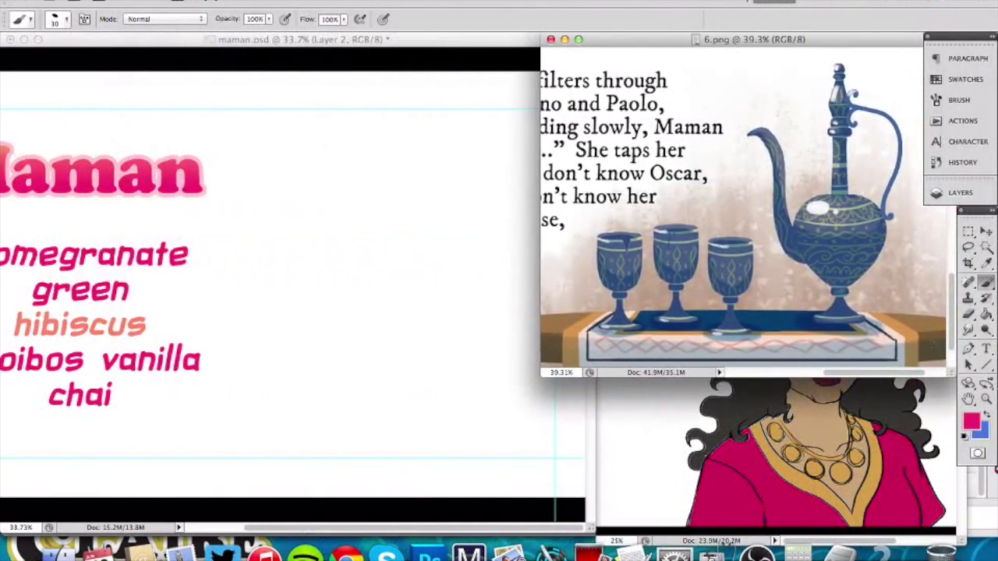
Reduce the 6.png view and window so the tea set fits above Maman's face, and make the label document active.
{"action": "key", "text": "z"}
{"action": "left_click_drag", "start_coordinate": [791, 284], "coordinate": [765, 287]}
{"action": "left_click_drag", "start_coordinate": [947, 368], "coordinate": [795, 191]}
{"action": "left_click", "coordinate": [848, 353]}
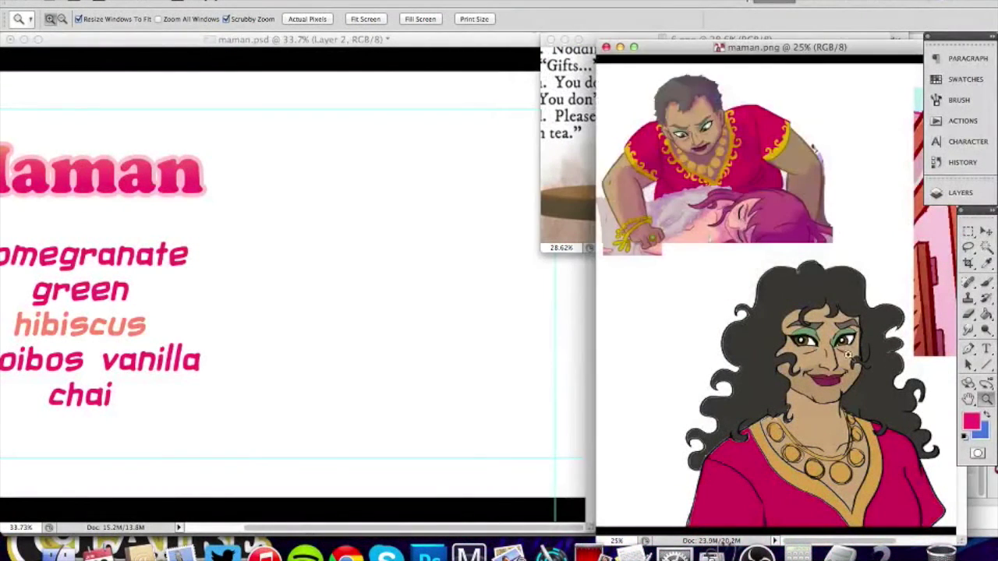
{"action": "left_click_drag", "start_coordinate": [591, 36], "coordinate": [657, 36]}
{"action": "left_click", "coordinate": [529, 226]}
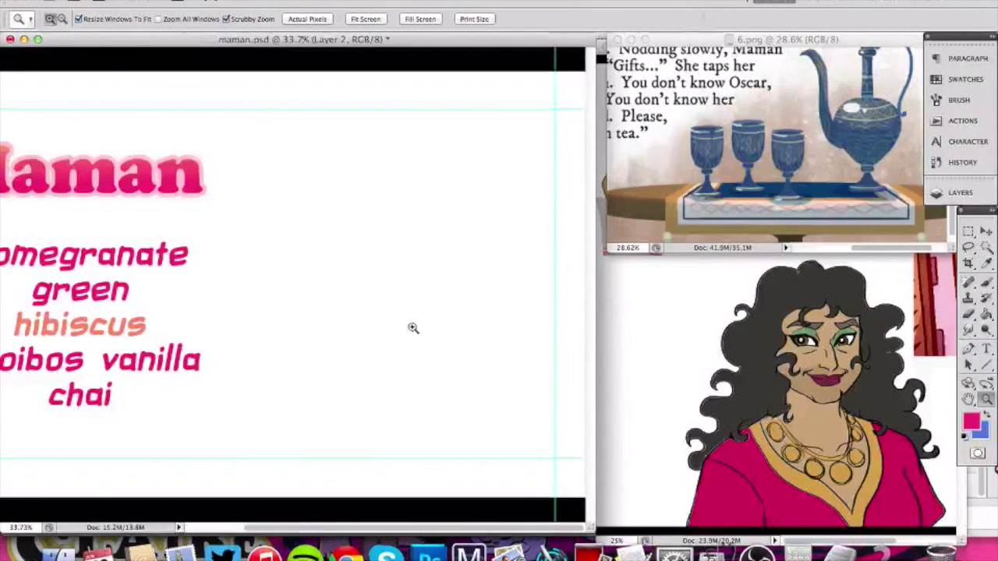
Sketch Maman's round head in the label's blank area, with cheek lines and crossed facial guidelines.
{"action": "key", "text": "b"}
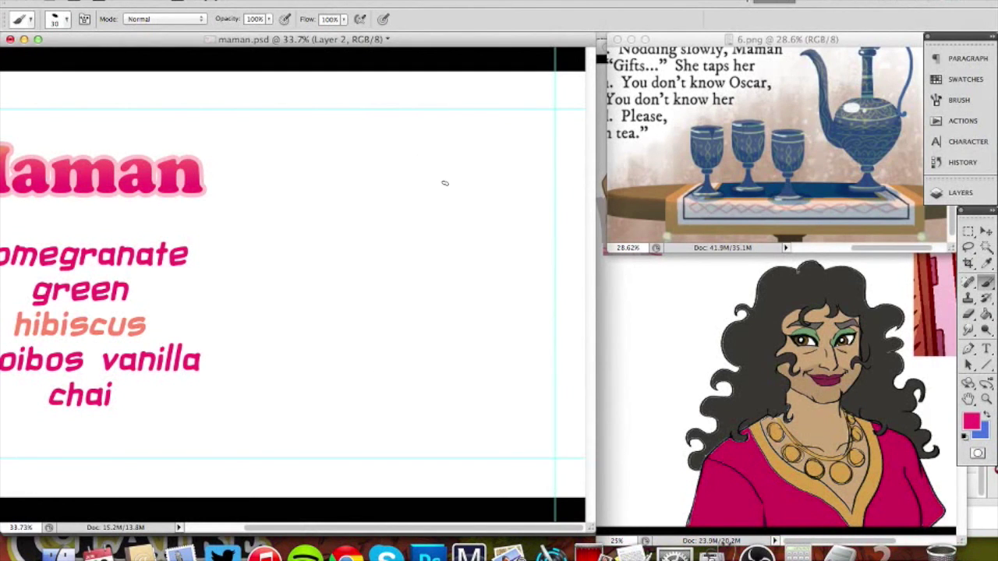
{"action": "mouse_move", "coordinate": [406, 266]}
{"action": "left_mouse_down"}
{"action": "mouse_move", "coordinate": [394, 286]}
{"action": "mouse_move", "coordinate": [405, 290]}
{"action": "left_mouse_up"}
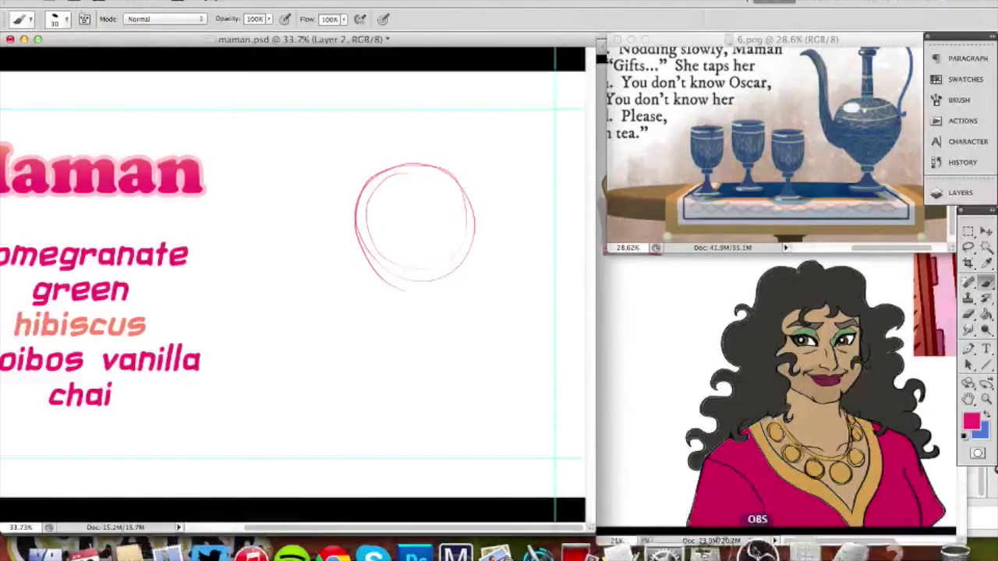
{"action": "left_click", "coordinate": [758, 549]}
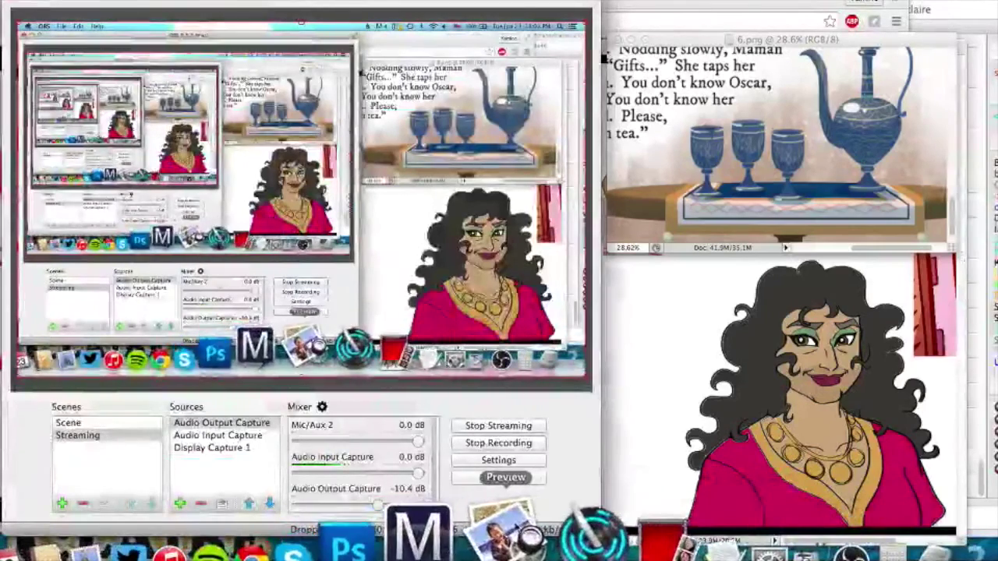
{"action": "left_click", "coordinate": [410, 534]}
{"action": "mouse_move", "coordinate": [362, 202]}
{"action": "left_mouse_down"}
{"action": "mouse_move", "coordinate": [365, 266]}
{"action": "mouse_move", "coordinate": [350, 212]}
{"action": "mouse_move", "coordinate": [396, 286]}
{"action": "left_mouse_up"}
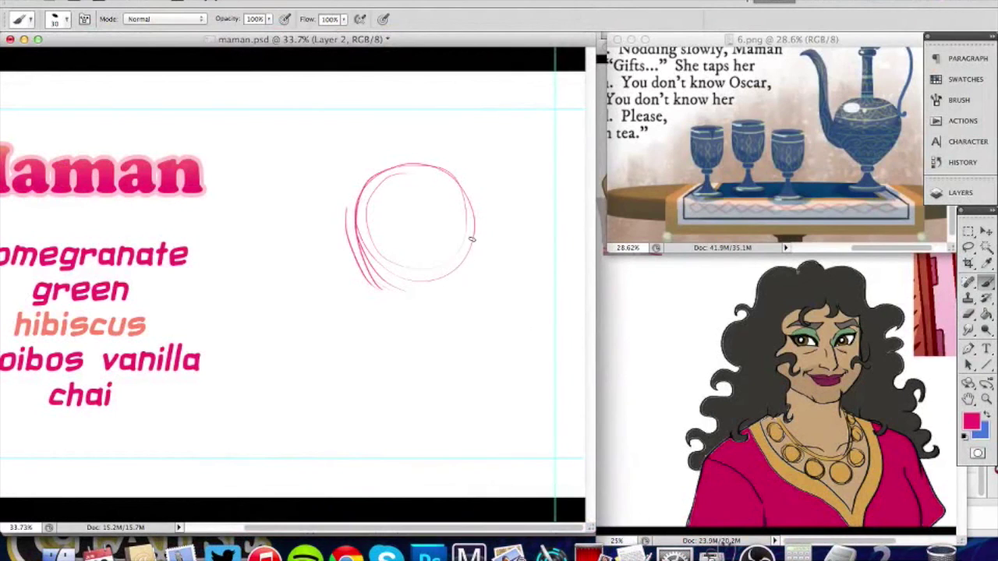
{"action": "left_click_drag", "start_coordinate": [416, 194], "coordinate": [410, 297]}
{"action": "left_click_drag", "start_coordinate": [374, 228], "coordinate": [447, 239]}
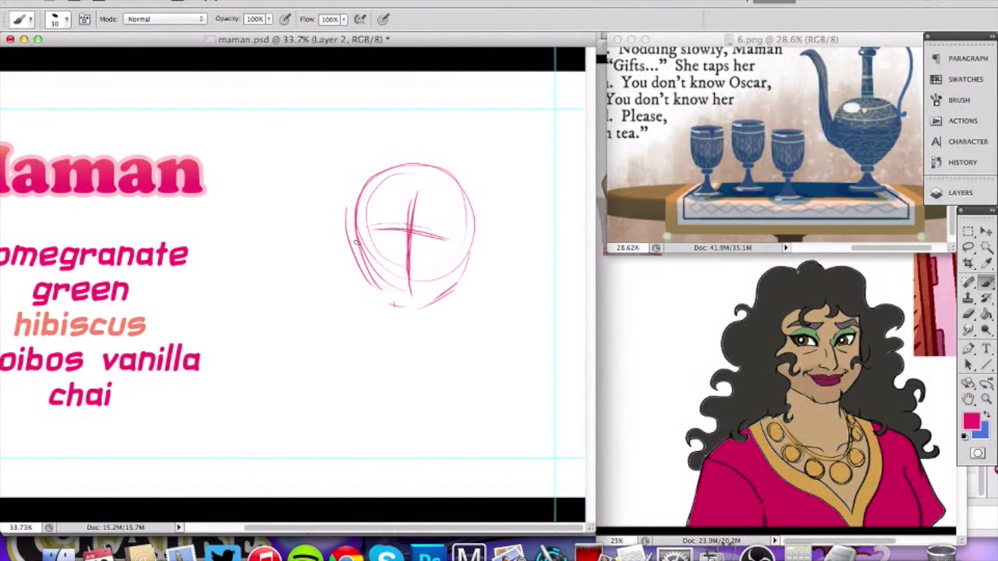
Sketch the jaw, chin and both sides of the neck below the head circle.
{"action": "left_click_drag", "start_coordinate": [382, 294], "coordinate": [355, 271]}
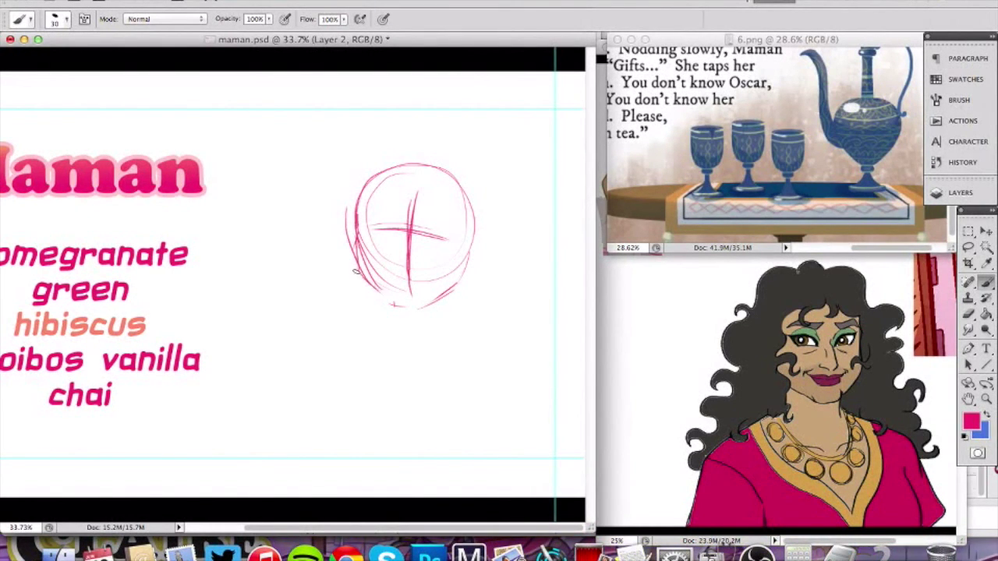
{"action": "left_click_drag", "start_coordinate": [386, 301], "coordinate": [422, 309]}
{"action": "left_click_drag", "start_coordinate": [482, 229], "coordinate": [472, 267]}
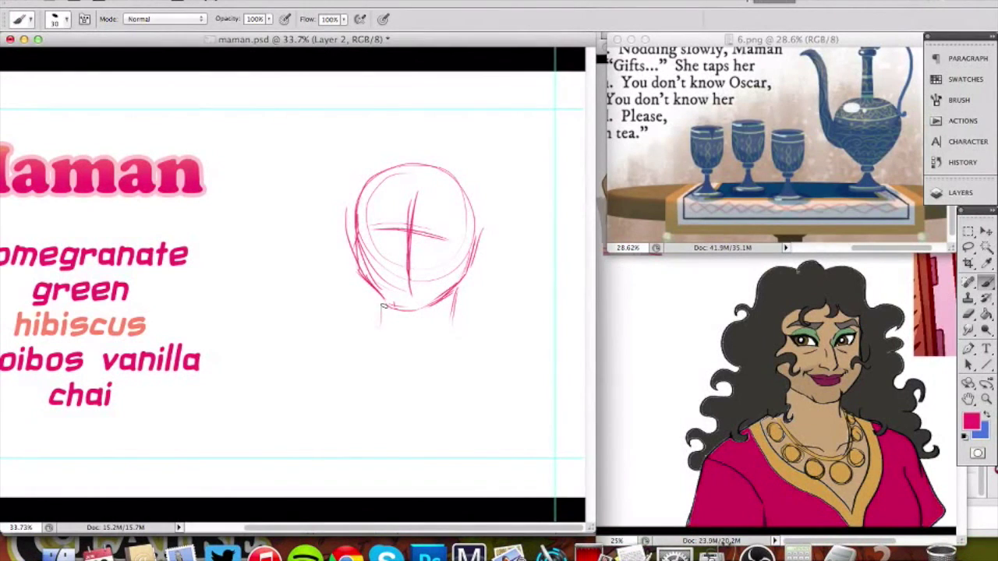
{"action": "left_click_drag", "start_coordinate": [381, 309], "coordinate": [383, 326]}
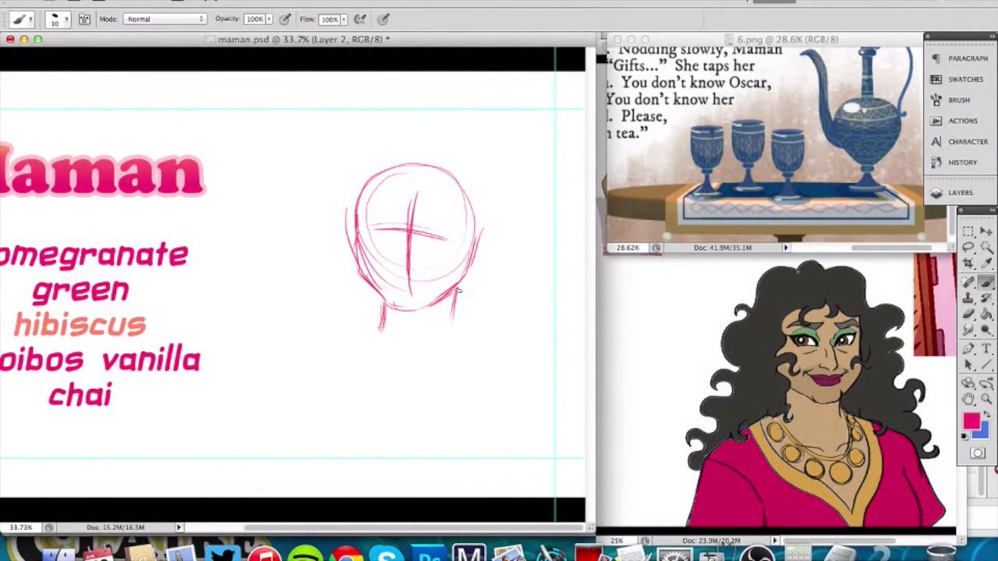
Sketch the shoulder line sloping down from the right side of the neck, erasing the first stroke and redrawing it.
{"action": "left_click_drag", "start_coordinate": [457, 326], "coordinate": [483, 343]}
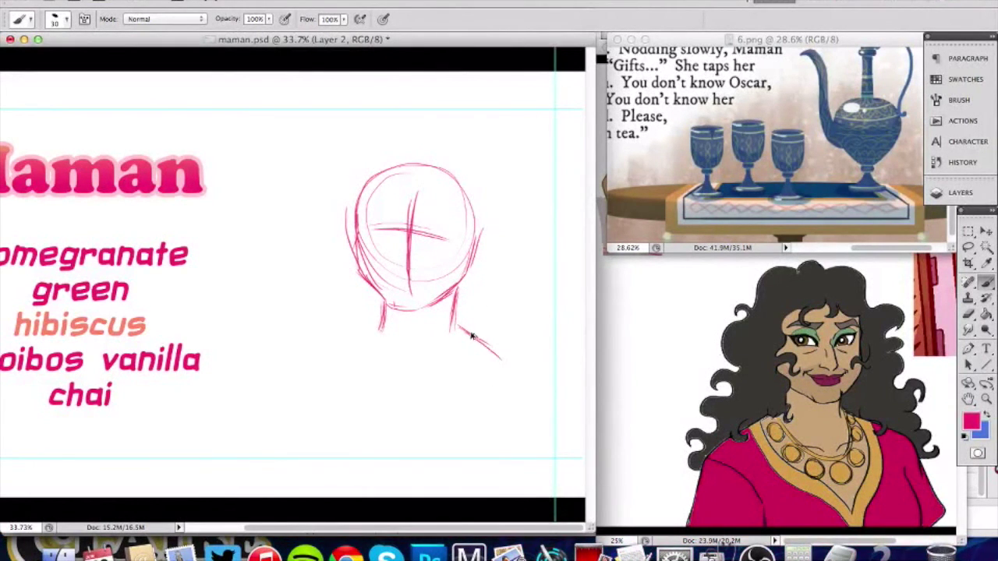
{"action": "key", "text": "e"}
{"action": "left_click_drag", "start_coordinate": [470, 309], "coordinate": [487, 349]}
{"action": "key", "text": "b"}
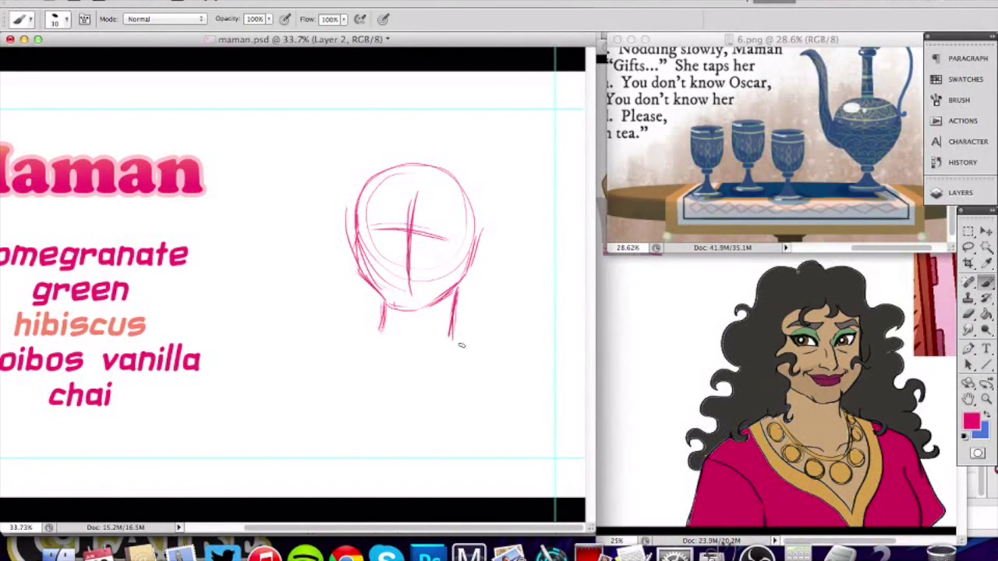
{"action": "left_click_drag", "start_coordinate": [454, 334], "coordinate": [505, 362]}
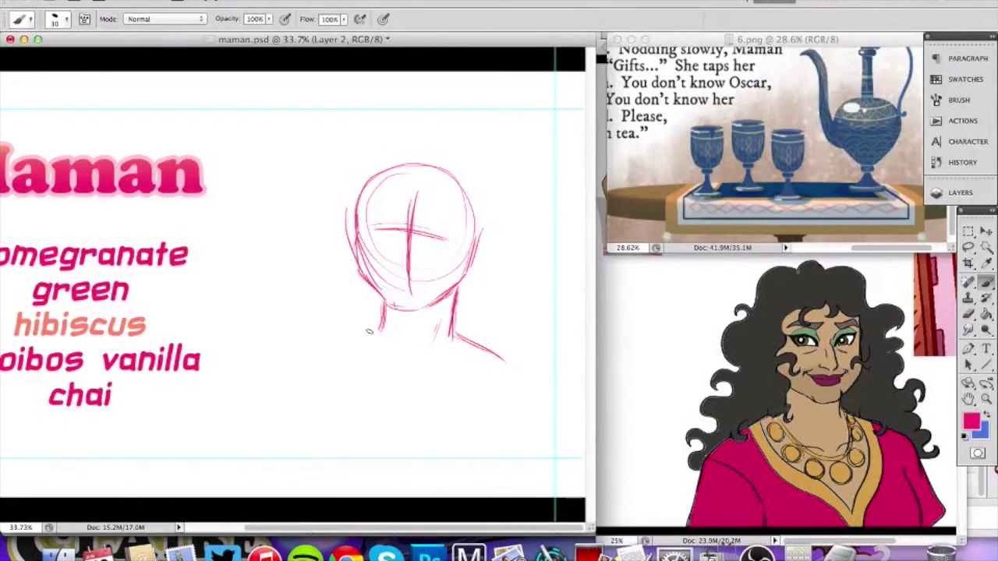
Sketch the shoulder line on the other side of the neck and a stemmed goblet in front of the chest.
{"action": "left_click_drag", "start_coordinate": [350, 338], "coordinate": [283, 360]}
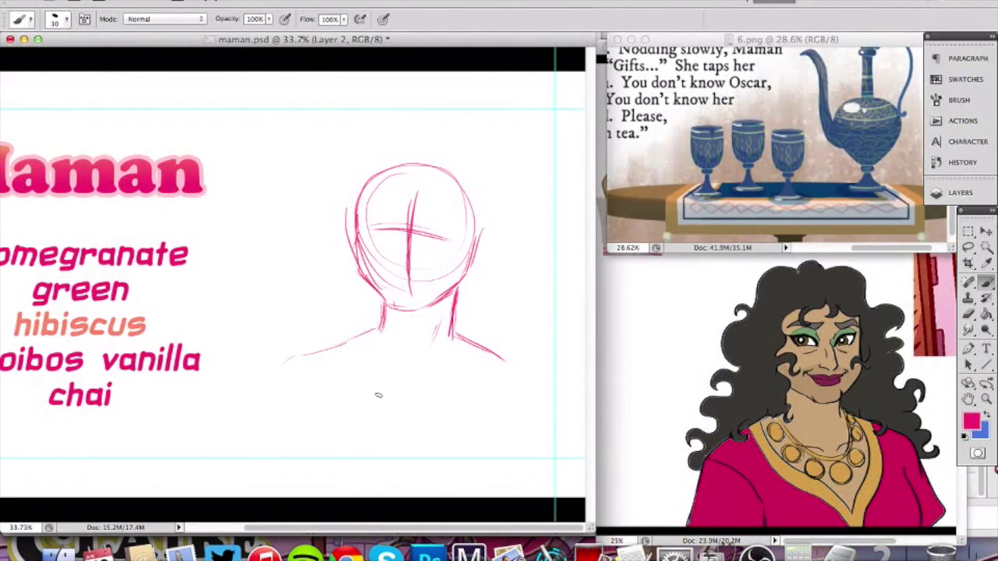
{"action": "left_click_drag", "start_coordinate": [347, 387], "coordinate": [357, 434]}
{"action": "key", "text": "super+z"}
{"action": "left_click_drag", "start_coordinate": [385, 382], "coordinate": [384, 425]}
{"action": "mouse_move", "coordinate": [344, 382]}
{"action": "left_mouse_down"}
{"action": "mouse_move", "coordinate": [353, 430]}
{"action": "mouse_move", "coordinate": [373, 433]}
{"action": "mouse_move", "coordinate": [380, 389]}
{"action": "mouse_move", "coordinate": [382, 423]}
{"action": "mouse_move", "coordinate": [383, 391]}
{"action": "mouse_move", "coordinate": [369, 439]}
{"action": "mouse_move", "coordinate": [386, 390]}
{"action": "mouse_move", "coordinate": [363, 468]}
{"action": "mouse_move", "coordinate": [366, 445]}
{"action": "mouse_move", "coordinate": [341, 478]}
{"action": "mouse_move", "coordinate": [385, 477]}
{"action": "left_mouse_up"}
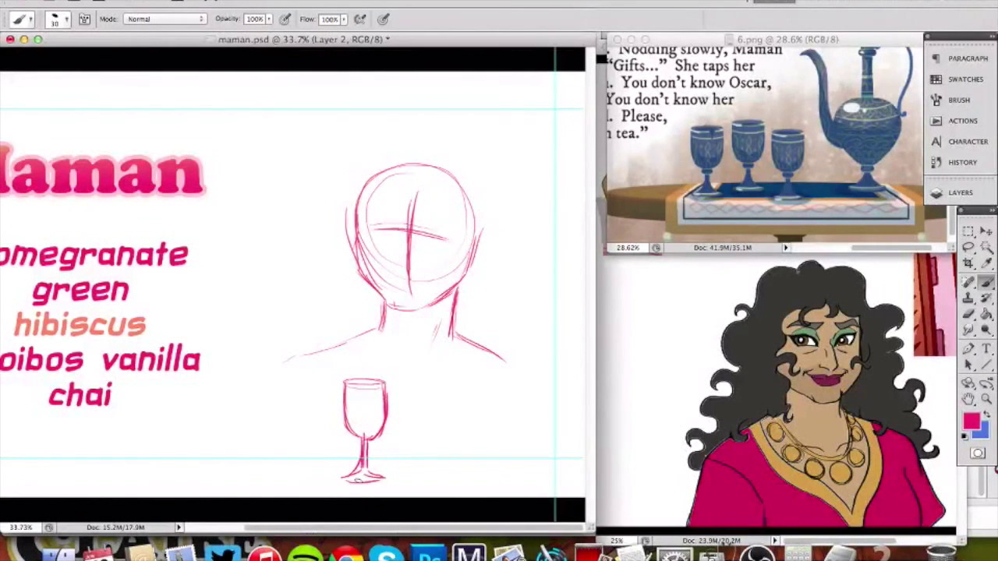
Select the goblet sketch and move it slightly up and to the right, closer to the shoulder line.
{"action": "key", "text": "l"}
{"action": "left_click_drag", "start_coordinate": [337, 368], "coordinate": [335, 370]}
{"action": "key", "text": "v"}
{"action": "left_click_drag", "start_coordinate": [397, 424], "coordinate": [403, 400]}
{"action": "key", "text": "ctrl+d"}
{"action": "key", "text": "b"}
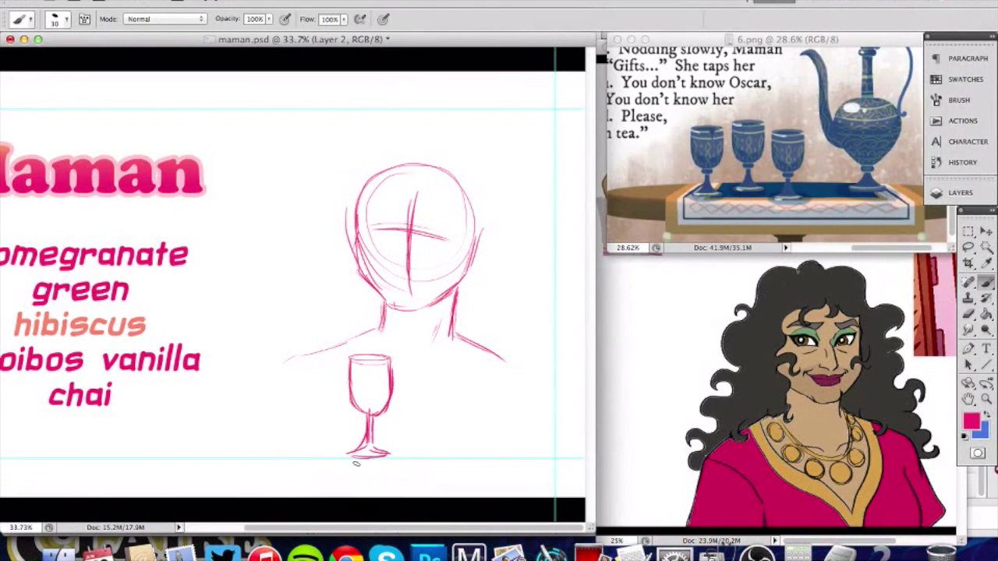
{"action": "mouse_move", "coordinate": [356, 453]}
{"action": "left_mouse_down"}
{"action": "mouse_move", "coordinate": [331, 452]}
{"action": "mouse_move", "coordinate": [342, 467]}
{"action": "mouse_move", "coordinate": [333, 455]}
{"action": "mouse_move", "coordinate": [354, 458]}
{"action": "mouse_move", "coordinate": [358, 464]}
{"action": "mouse_move", "coordinate": [333, 456]}
{"action": "mouse_move", "coordinate": [353, 472]}
{"action": "left_mouse_up"}
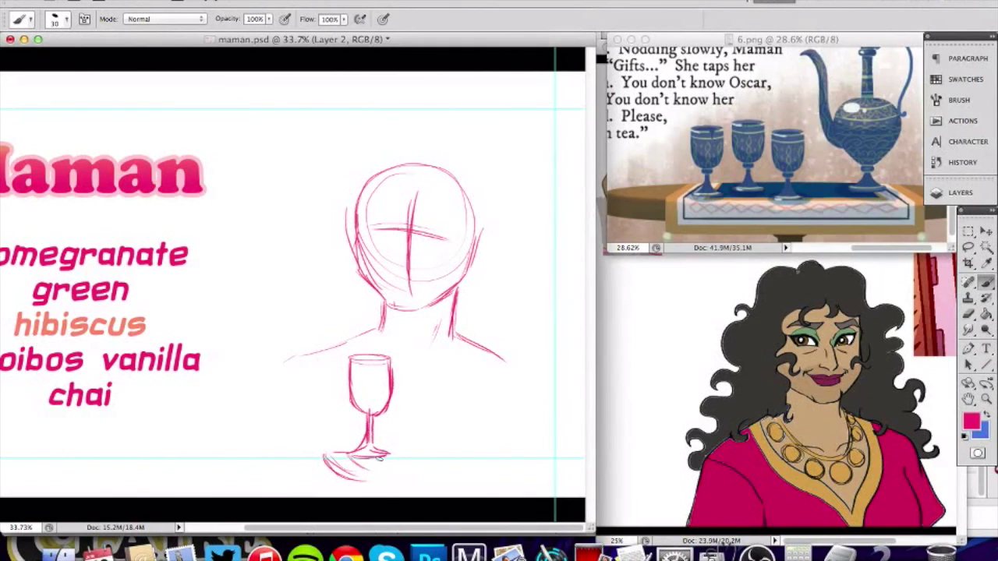
{"action": "key", "text": "super+alt+z"}
{"action": "key", "text": "super+alt+z"}
{"action": "key", "text": "super+alt+z"}
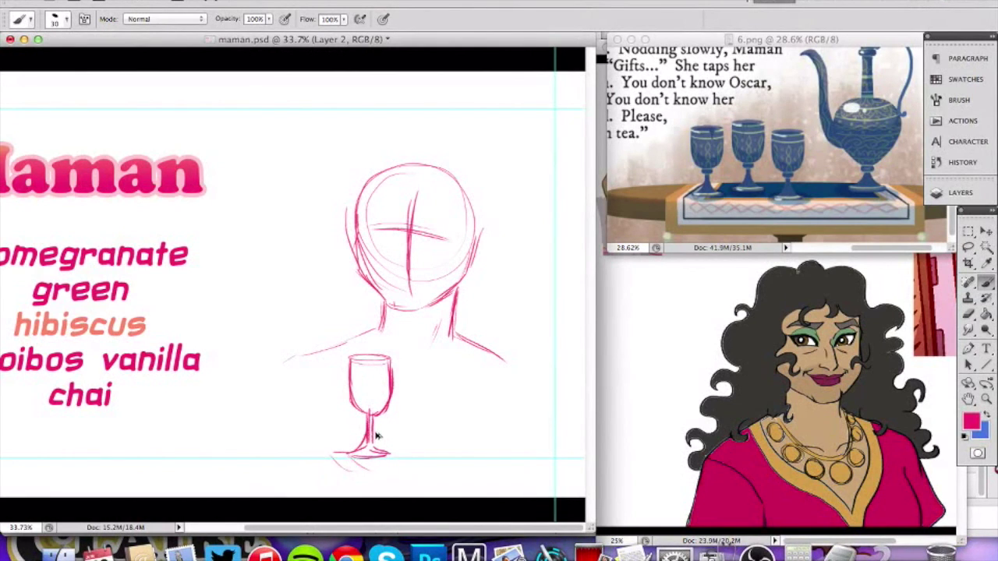
{"action": "key", "text": "super+alt+z"}
{"action": "key", "text": "super+d"}
Sketch one hand wrapped around the goblet and the other cupped under its base, with wrist and forearm lines.
{"action": "mouse_move", "coordinate": [330, 407]}
{"action": "left_mouse_down"}
{"action": "mouse_move", "coordinate": [353, 372]}
{"action": "mouse_move", "coordinate": [374, 364]}
{"action": "mouse_move", "coordinate": [348, 397]}
{"action": "mouse_move", "coordinate": [371, 410]}
{"action": "left_mouse_up"}
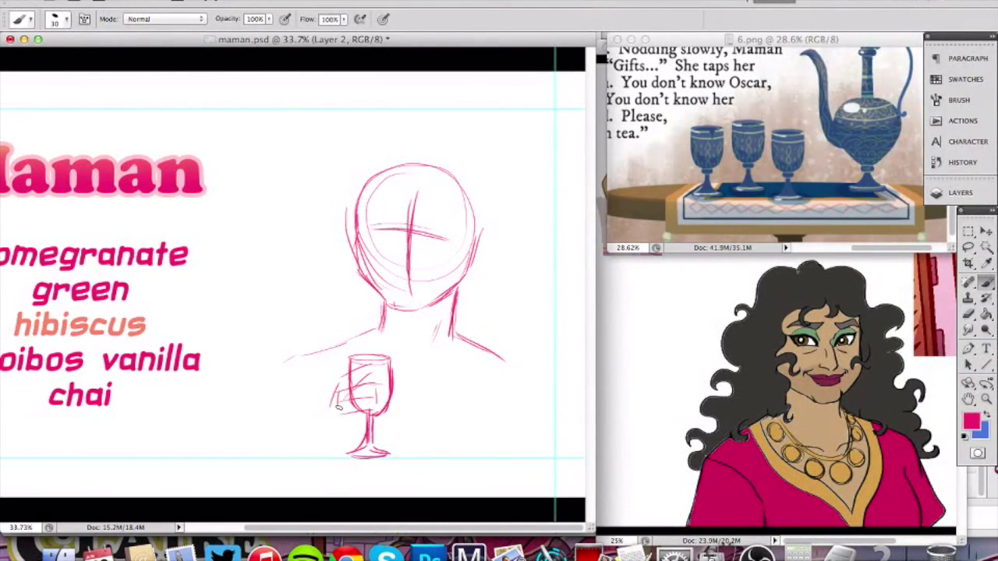
{"action": "mouse_move", "coordinate": [337, 380]}
{"action": "left_mouse_down"}
{"action": "mouse_move", "coordinate": [325, 413]}
{"action": "mouse_move", "coordinate": [347, 448]}
{"action": "left_mouse_up"}
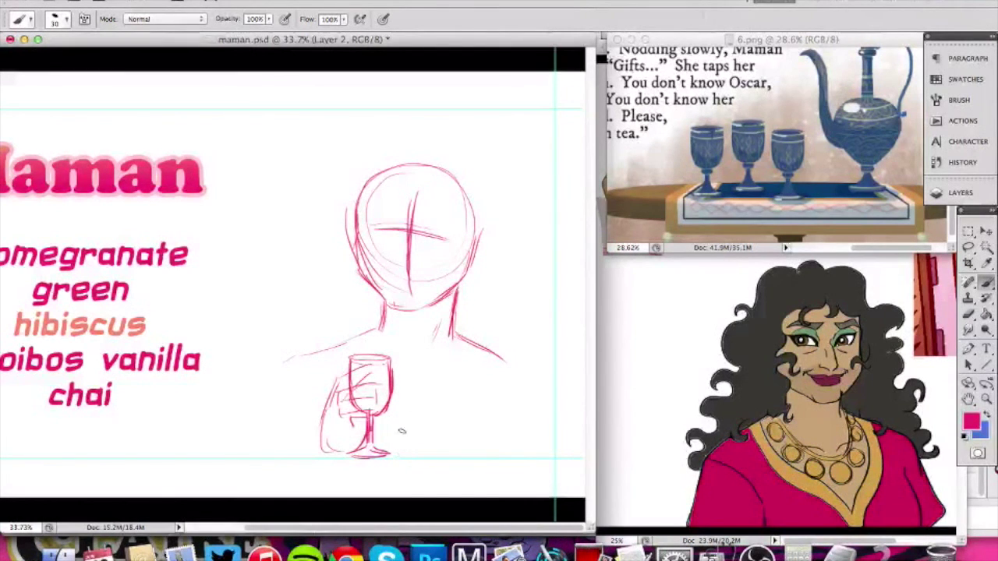
{"action": "left_click_drag", "start_coordinate": [387, 432], "coordinate": [405, 446]}
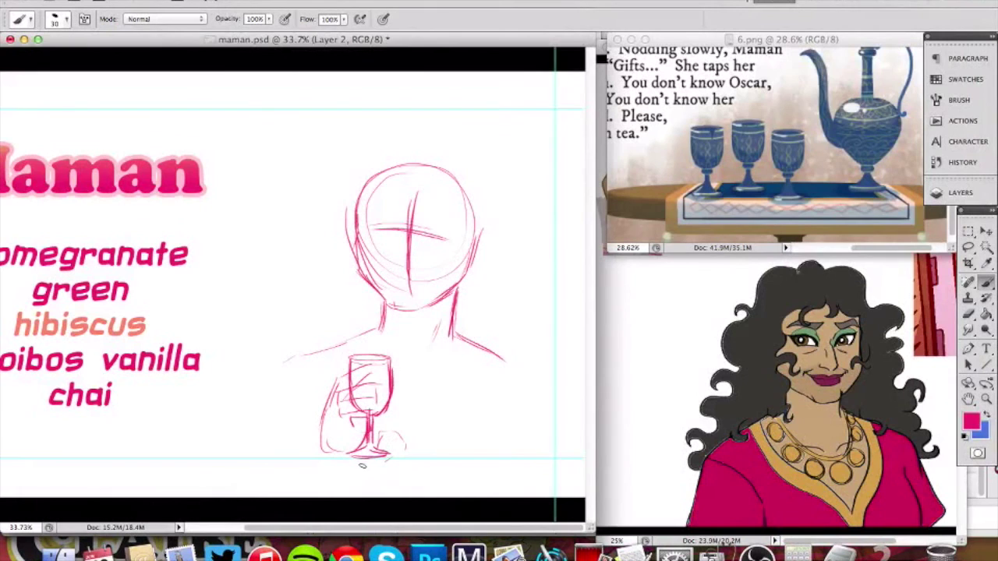
{"action": "mouse_move", "coordinate": [337, 463]}
{"action": "left_mouse_down"}
{"action": "mouse_move", "coordinate": [361, 479]}
{"action": "mouse_move", "coordinate": [380, 477]}
{"action": "mouse_move", "coordinate": [349, 478]}
{"action": "mouse_move", "coordinate": [359, 479]}
{"action": "left_mouse_up"}
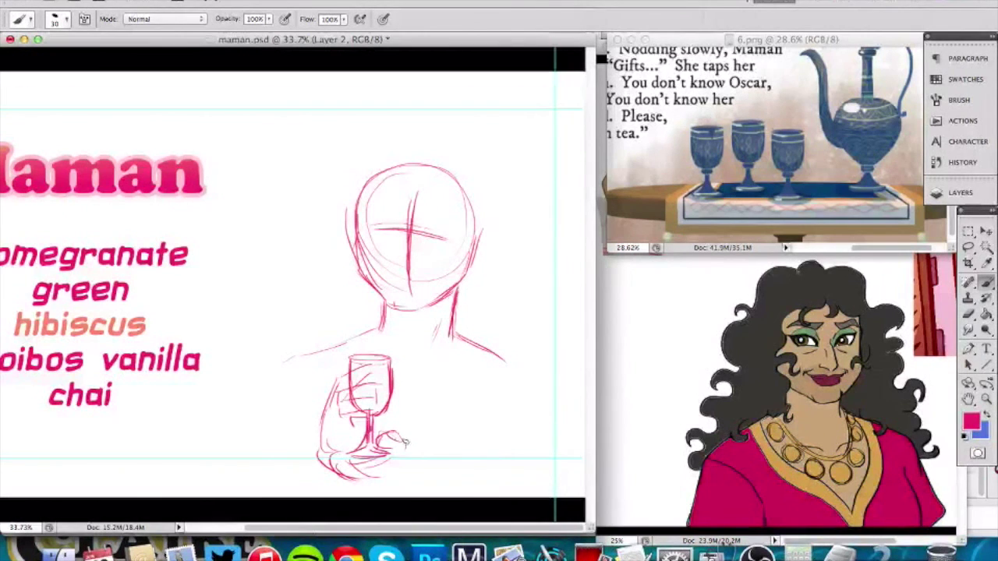
{"action": "mouse_move", "coordinate": [382, 474]}
{"action": "left_mouse_down"}
{"action": "mouse_move", "coordinate": [418, 451]}
{"action": "mouse_move", "coordinate": [453, 479]}
{"action": "left_mouse_up"}
{"action": "left_click_drag", "start_coordinate": [351, 472], "coordinate": [389, 497]}
{"action": "left_click_drag", "start_coordinate": [421, 454], "coordinate": [478, 478]}
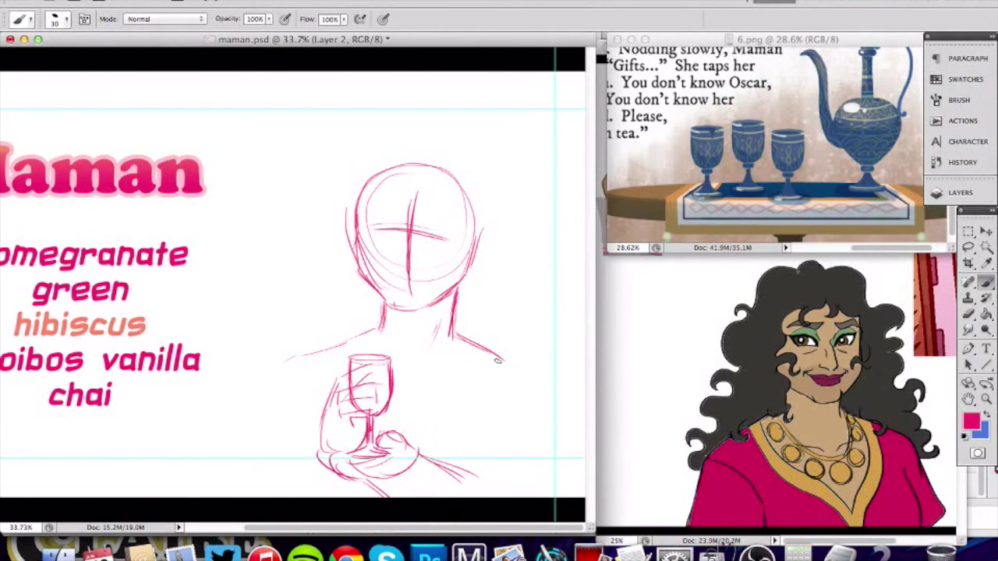
{"action": "left_click_drag", "start_coordinate": [472, 368], "coordinate": [463, 461]}
{"action": "mouse_move", "coordinate": [460, 337]}
{"action": "left_mouse_down"}
{"action": "mouse_move", "coordinate": [501, 359]}
{"action": "mouse_move", "coordinate": [535, 423]}
{"action": "mouse_move", "coordinate": [524, 398]}
{"action": "mouse_move", "coordinate": [547, 485]}
{"action": "left_mouse_up"}
{"action": "key", "text": "super+alt+z"}
{"action": "key", "text": "super+alt+z"}
{"action": "key", "text": "super+alt+z"}
{"action": "key", "text": "super+alt+z"}
Sketch both upper arms and bent elbows leading to the hands, and strengthen the shoulder and arm beside the goblet.
{"action": "left_click_drag", "start_coordinate": [505, 366], "coordinate": [465, 410]}
{"action": "left_click_drag", "start_coordinate": [462, 476], "coordinate": [459, 443]}
{"action": "mouse_move", "coordinate": [457, 334]}
{"action": "left_mouse_down"}
{"action": "mouse_move", "coordinate": [542, 389]}
{"action": "mouse_move", "coordinate": [550, 449]}
{"action": "mouse_move", "coordinate": [525, 380]}
{"action": "mouse_move", "coordinate": [547, 485]}
{"action": "left_mouse_up"}
{"action": "left_click_drag", "start_coordinate": [536, 409], "coordinate": [549, 497]}
{"action": "left_click_drag", "start_coordinate": [287, 368], "coordinate": [248, 476]}
{"action": "left_click_drag", "start_coordinate": [313, 436], "coordinate": [279, 460]}
{"action": "left_click_drag", "start_coordinate": [246, 495], "coordinate": [278, 453]}
{"action": "left_click_drag", "start_coordinate": [348, 478], "coordinate": [334, 498]}
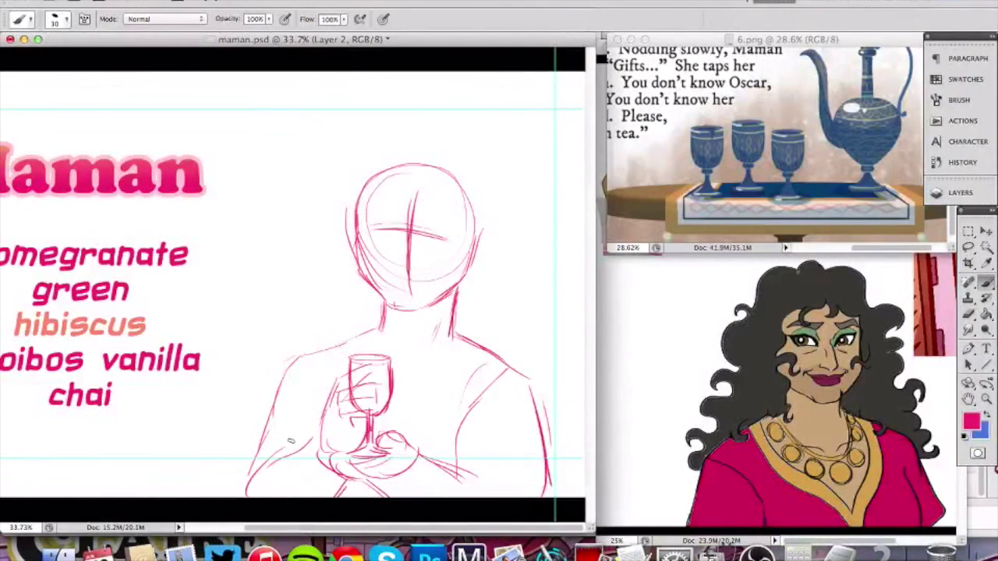
{"action": "left_click_drag", "start_coordinate": [371, 332], "coordinate": [313, 357]}
{"action": "mouse_move", "coordinate": [304, 357]}
{"action": "left_mouse_down"}
{"action": "mouse_move", "coordinate": [279, 395]}
{"action": "mouse_move", "coordinate": [259, 467]}
{"action": "left_mouse_up"}
{"action": "left_click_drag", "start_coordinate": [265, 426], "coordinate": [254, 471]}
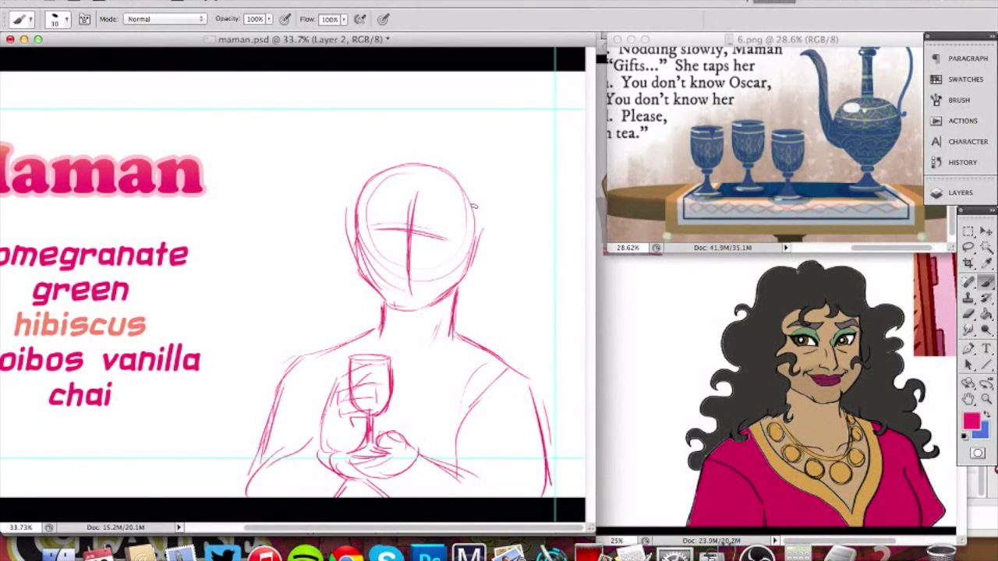
Erase the curved inner line of the arm on the label's outer side, redraw it straighter, and darken the outer sleeve edge.
{"action": "key", "text": "z"}
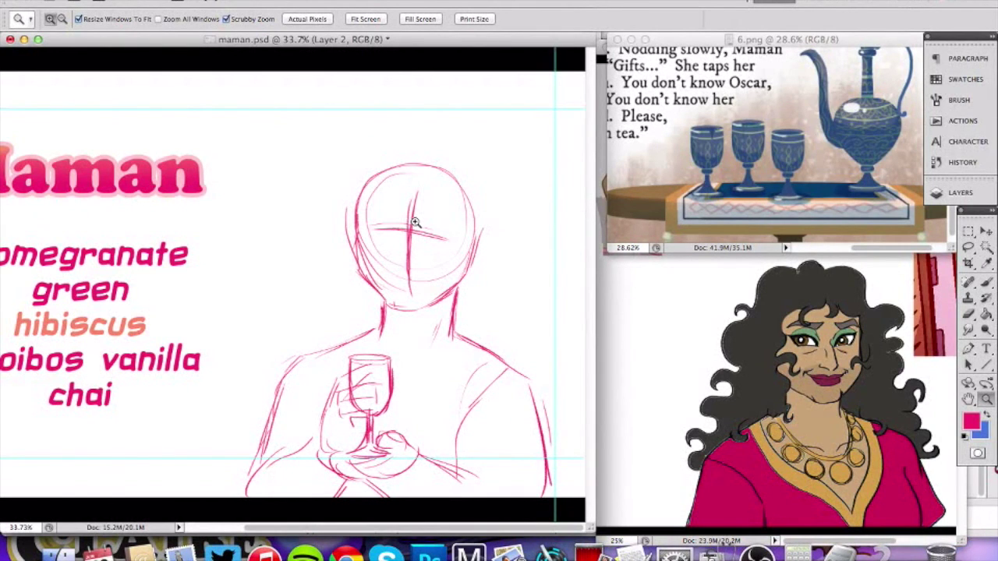
{"action": "key", "text": "e"}
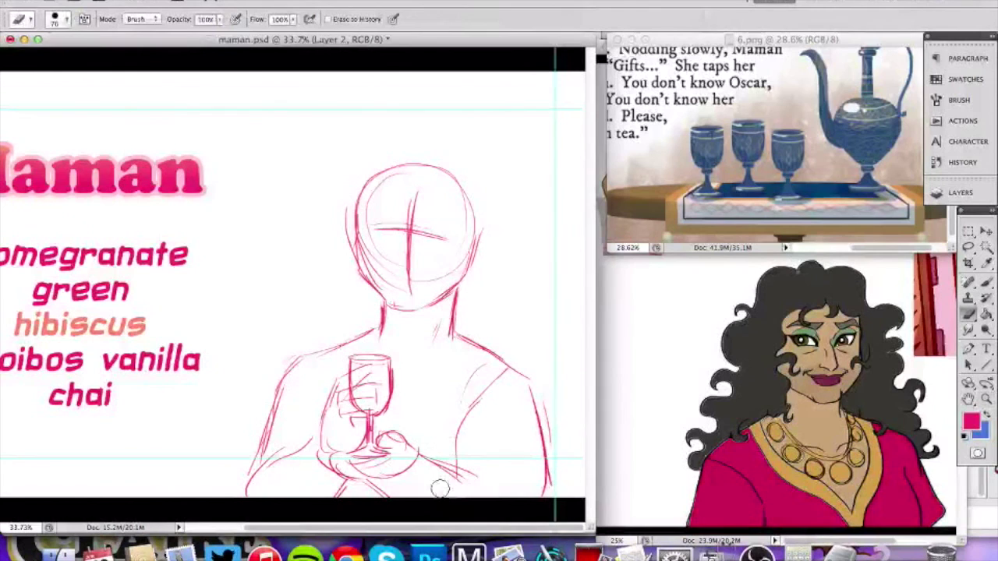
{"action": "key", "text": "b"}
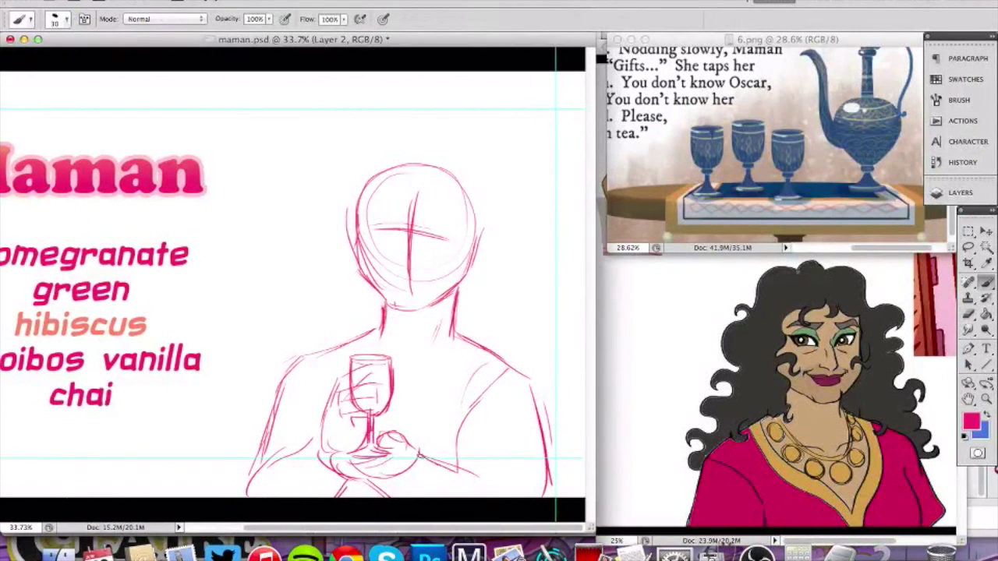
{"action": "left_click_drag", "start_coordinate": [473, 406], "coordinate": [468, 412]}
{"action": "mouse_move", "coordinate": [466, 425]}
{"action": "left_mouse_down"}
{"action": "mouse_move", "coordinate": [464, 460]}
{"action": "mouse_move", "coordinate": [455, 452]}
{"action": "mouse_move", "coordinate": [477, 372]}
{"action": "mouse_move", "coordinate": [464, 455]}
{"action": "left_mouse_up"}
{"action": "key", "text": "e"}
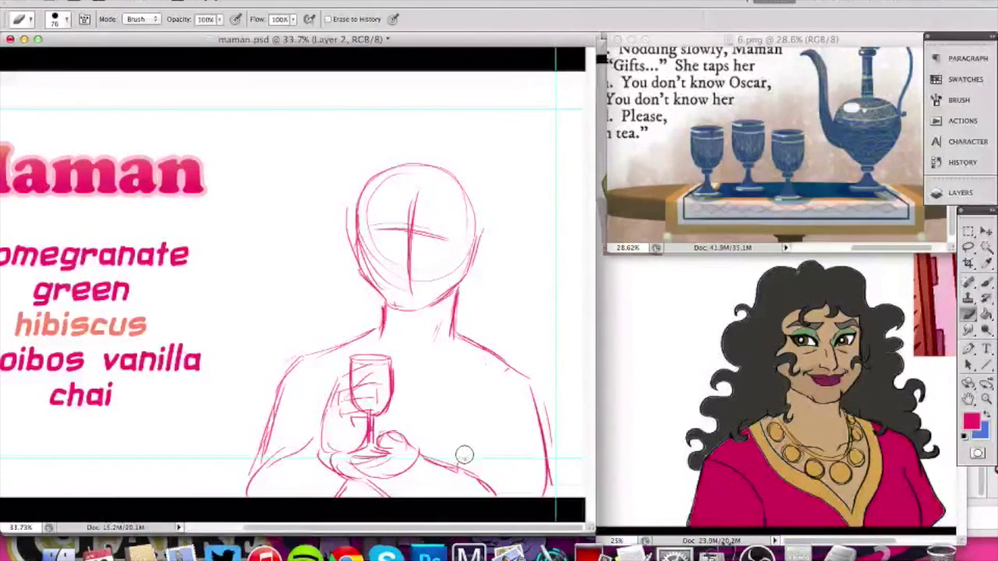
{"action": "key", "text": "b"}
{"action": "mouse_move", "coordinate": [511, 379]}
{"action": "left_mouse_down"}
{"action": "mouse_move", "coordinate": [481, 413]}
{"action": "mouse_move", "coordinate": [468, 469]}
{"action": "mouse_move", "coordinate": [543, 470]}
{"action": "mouse_move", "coordinate": [545, 496]}
{"action": "left_mouse_up"}
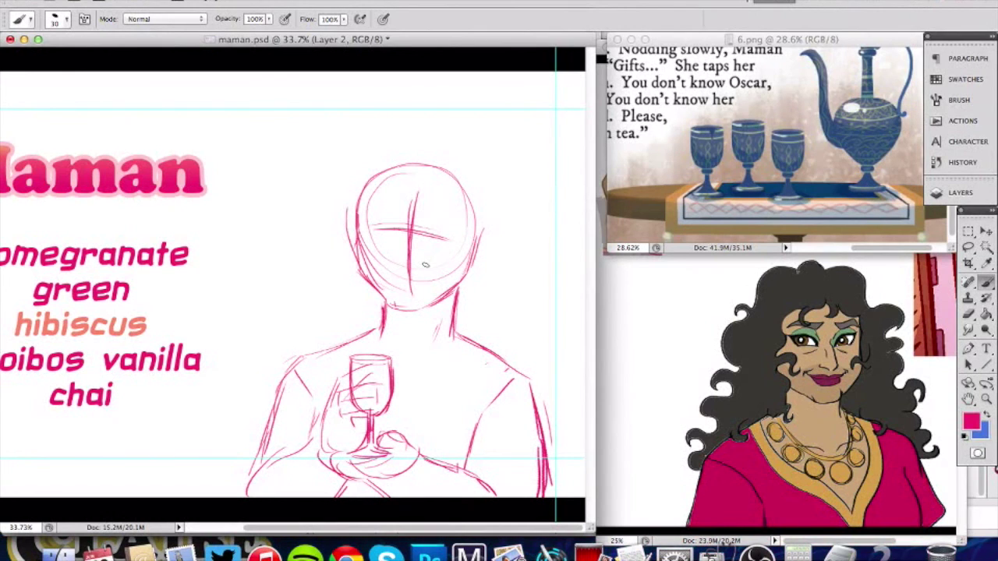
Sketch long wavy hair with curled ends falling from both sides of the head over the shoulders and chest.
{"action": "mouse_move", "coordinate": [341, 209]}
{"action": "left_mouse_down"}
{"action": "mouse_move", "coordinate": [336, 255]}
{"action": "mouse_move", "coordinate": [329, 246]}
{"action": "mouse_move", "coordinate": [336, 241]}
{"action": "mouse_move", "coordinate": [335, 284]}
{"action": "mouse_move", "coordinate": [314, 286]}
{"action": "mouse_move", "coordinate": [330, 272]}
{"action": "mouse_move", "coordinate": [315, 276]}
{"action": "mouse_move", "coordinate": [312, 304]}
{"action": "mouse_move", "coordinate": [323, 307]}
{"action": "mouse_move", "coordinate": [288, 350]}
{"action": "mouse_move", "coordinate": [281, 335]}
{"action": "mouse_move", "coordinate": [264, 373]}
{"action": "mouse_move", "coordinate": [284, 384]}
{"action": "left_mouse_up"}
{"action": "mouse_move", "coordinate": [511, 238]}
{"action": "left_mouse_down"}
{"action": "mouse_move", "coordinate": [508, 279]}
{"action": "mouse_move", "coordinate": [527, 293]}
{"action": "left_mouse_up"}
{"action": "left_click_drag", "start_coordinate": [514, 314], "coordinate": [527, 362]}
{"action": "left_click_drag", "start_coordinate": [472, 298], "coordinate": [457, 318]}
{"action": "left_click_drag", "start_coordinate": [519, 343], "coordinate": [486, 384]}
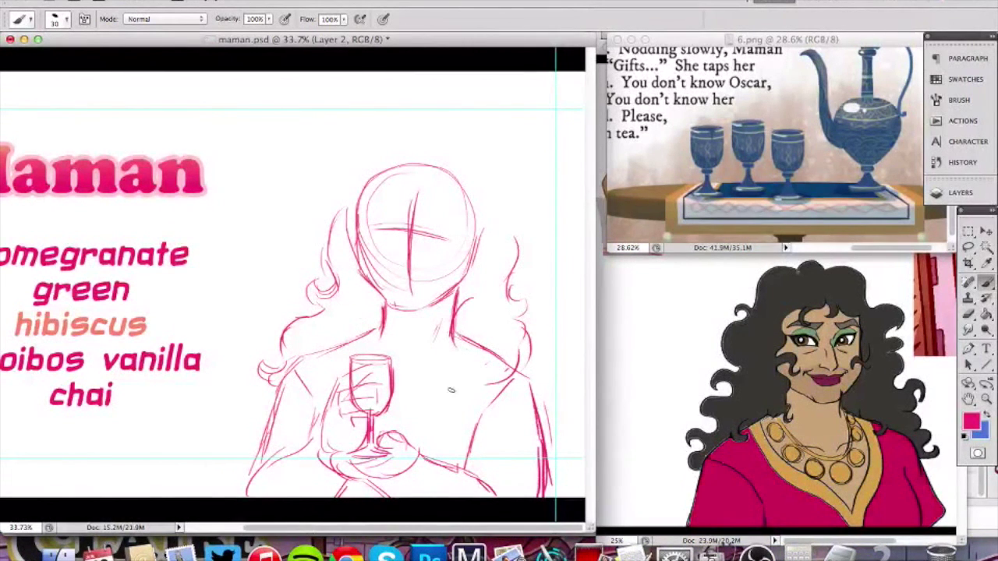
{"action": "mouse_move", "coordinate": [442, 337]}
{"action": "left_mouse_down"}
{"action": "mouse_move", "coordinate": [448, 383]}
{"action": "mouse_move", "coordinate": [436, 380]}
{"action": "mouse_move", "coordinate": [449, 398]}
{"action": "mouse_move", "coordinate": [417, 409]}
{"action": "left_mouse_up"}
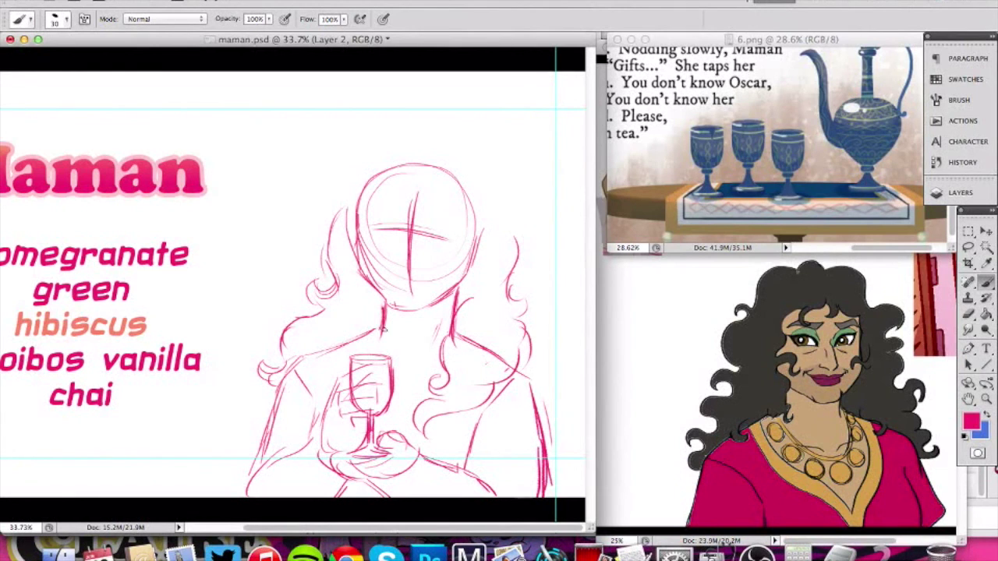
{"action": "left_click_drag", "start_coordinate": [321, 340], "coordinate": [325, 405]}
Erase the shoulder lines that run through the hair on both sides of the neck.
{"action": "key", "text": "e"}
{"action": "left_click_drag", "start_coordinate": [336, 350], "coordinate": [374, 321]}
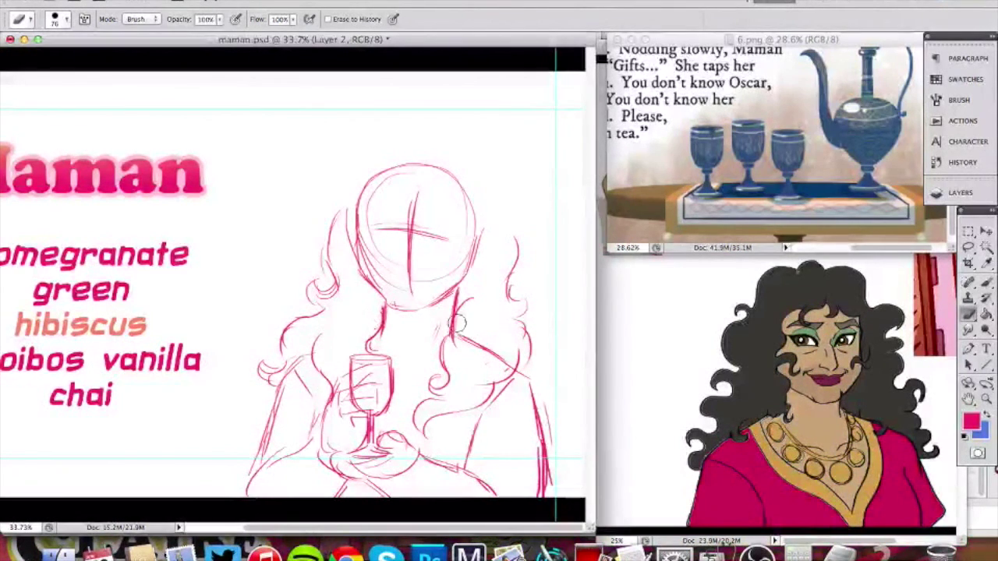
{"action": "key", "text": "b"}
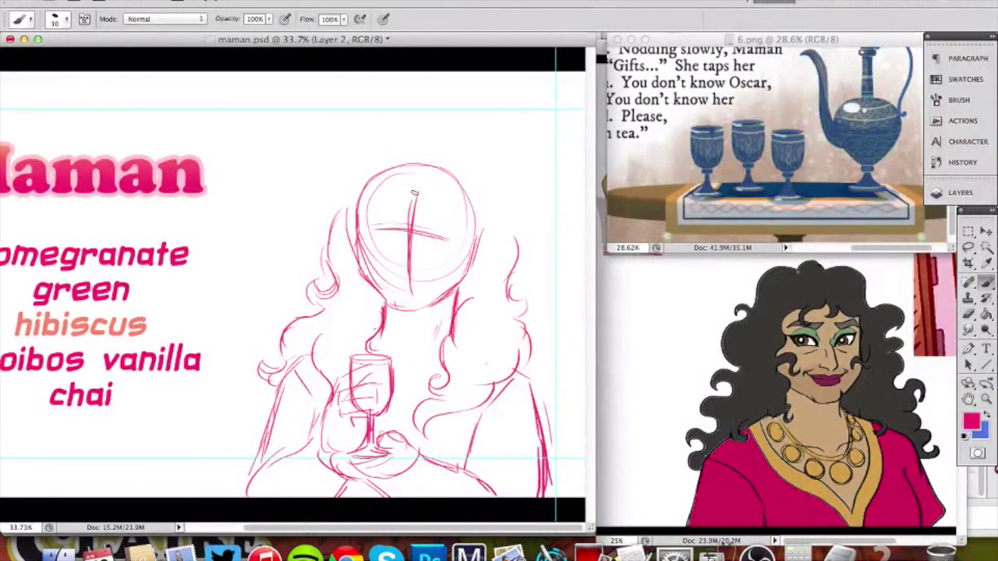
Sketch loose curls falling over the forehead inside the head circle.
{"action": "key", "text": "super+space"}
{"action": "left_click_drag", "start_coordinate": [395, 214], "coordinate": [417, 212]}
{"action": "mouse_move", "coordinate": [397, 153]}
{"action": "left_mouse_down"}
{"action": "mouse_move", "coordinate": [373, 185]}
{"action": "mouse_move", "coordinate": [388, 210]}
{"action": "mouse_move", "coordinate": [379, 226]}
{"action": "left_mouse_up"}
{"action": "left_click_drag", "start_coordinate": [393, 206], "coordinate": [381, 227]}
{"action": "mouse_move", "coordinate": [418, 169]}
{"action": "left_mouse_down"}
{"action": "mouse_move", "coordinate": [406, 215]}
{"action": "mouse_move", "coordinate": [475, 216]}
{"action": "mouse_move", "coordinate": [439, 149]}
{"action": "left_mouse_up"}
{"action": "key", "text": "super+space"}
{"action": "key", "text": "r"}
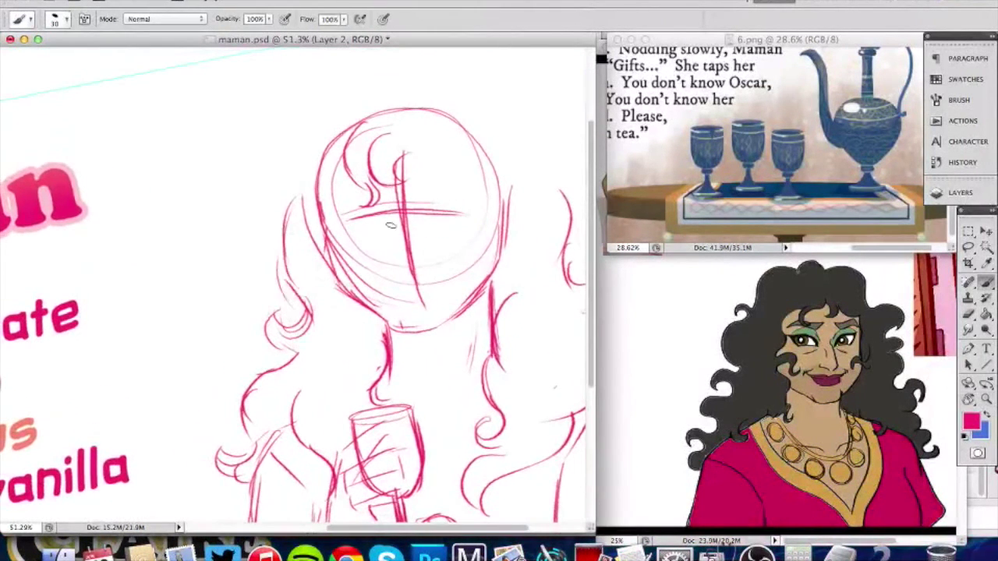
Paint over the horizontal eye guideline in white and redraw it in pink at a stronger slant.
{"action": "key", "text": "x"}
{"action": "left_click", "coordinate": [375, 248], "text": "alt"}
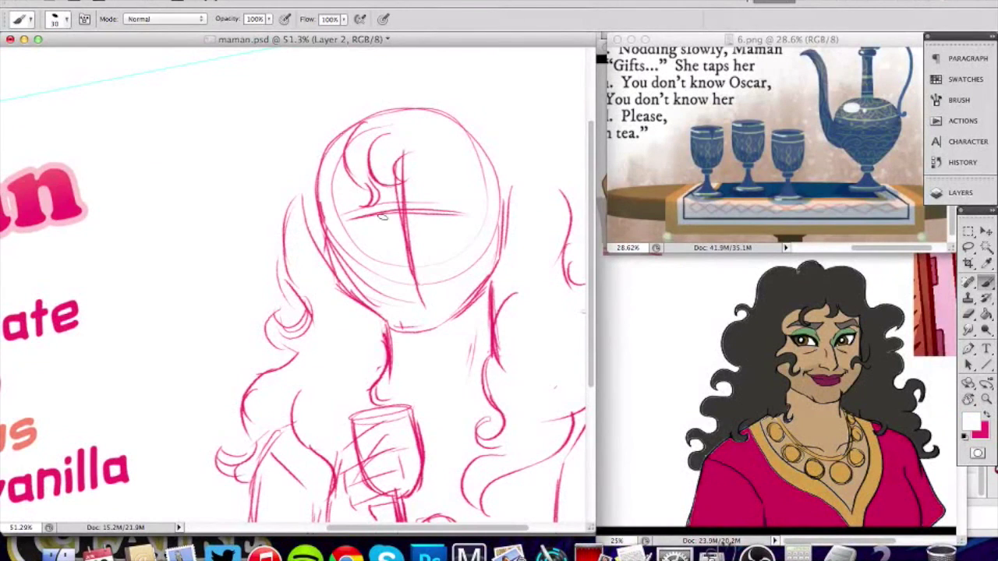
{"action": "left_click_drag", "start_coordinate": [384, 215], "coordinate": [358, 220]}
{"action": "left_click_drag", "start_coordinate": [427, 212], "coordinate": [463, 211]}
{"action": "key", "text": "x"}
{"action": "left_click_drag", "start_coordinate": [353, 222], "coordinate": [460, 208]}
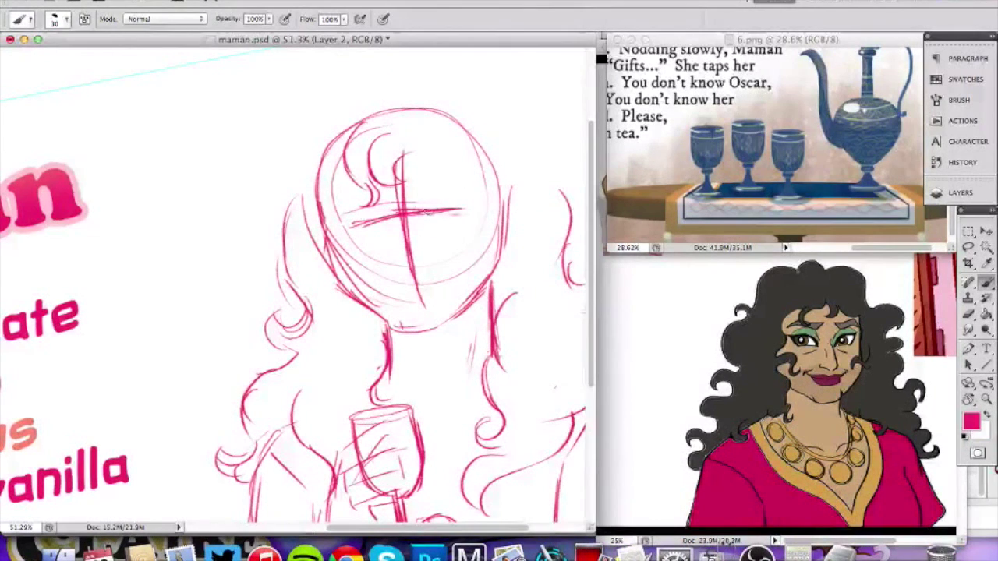
Sketch two almond-shaped, half-closed eyes along the guideline, touching up one in white and darkening the other's inner corner.
{"action": "mouse_move", "coordinate": [419, 215]}
{"action": "left_mouse_down"}
{"action": "mouse_move", "coordinate": [472, 198]}
{"action": "mouse_move", "coordinate": [457, 228]}
{"action": "mouse_move", "coordinate": [428, 223]}
{"action": "left_mouse_up"}
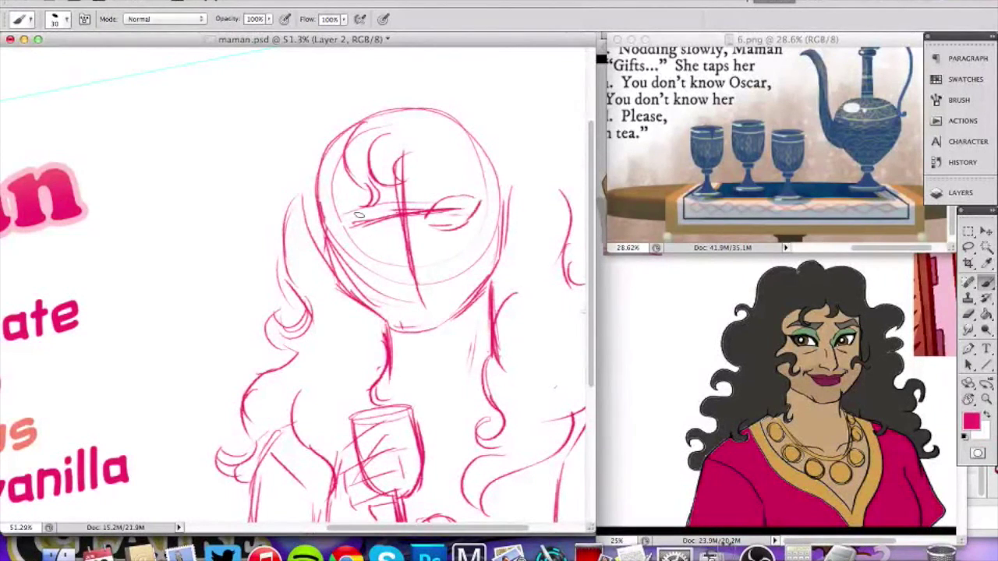
{"action": "mouse_move", "coordinate": [332, 216]}
{"action": "left_mouse_down"}
{"action": "mouse_move", "coordinate": [373, 224]}
{"action": "mouse_move", "coordinate": [348, 237]}
{"action": "mouse_move", "coordinate": [378, 231]}
{"action": "left_mouse_up"}
{"action": "key", "text": "z"}
{"action": "left_click_drag", "start_coordinate": [442, 232], "coordinate": [530, 137]}
{"action": "key", "text": "r"}
{"action": "left_click_drag", "start_coordinate": [523, 207], "coordinate": [375, 261]}
{"action": "key", "text": "b"}
{"action": "key", "text": "r"}
{"action": "left_click_drag", "start_coordinate": [405, 165], "coordinate": [428, 189]}
{"action": "key", "text": "b"}
{"action": "key", "text": "x"}
{"action": "mouse_move", "coordinate": [265, 235]}
{"action": "left_mouse_down"}
{"action": "mouse_move", "coordinate": [319, 239]}
{"action": "mouse_move", "coordinate": [333, 251]}
{"action": "mouse_move", "coordinate": [291, 263]}
{"action": "mouse_move", "coordinate": [337, 255]}
{"action": "left_mouse_up"}
{"action": "key", "text": "x"}
{"action": "left_click_drag", "start_coordinate": [410, 243], "coordinate": [390, 265]}
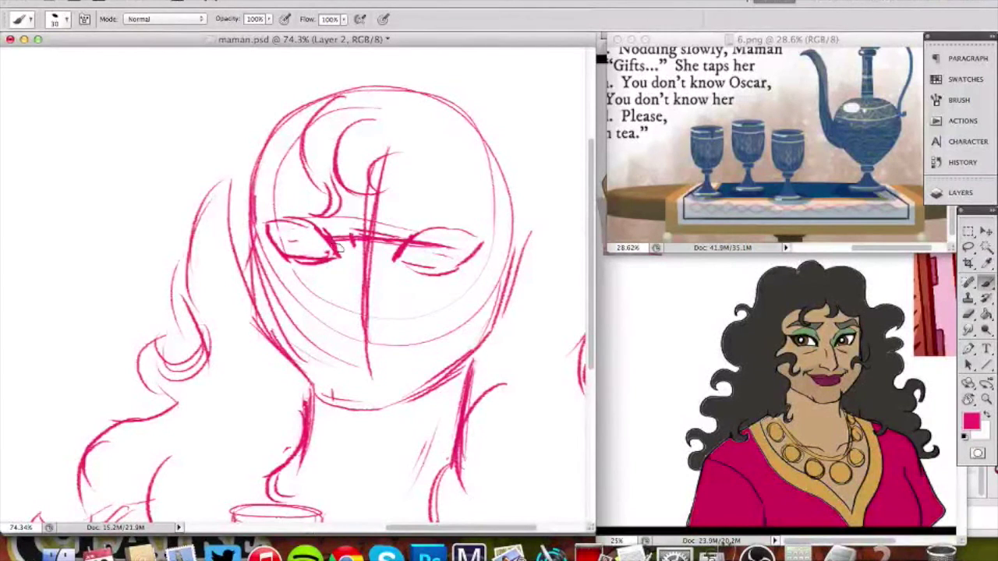
Sketch the nose's bridge and tip between the eyes, thinning the first strokes with white and redrawing the bridge.
{"action": "left_click_drag", "start_coordinate": [351, 258], "coordinate": [341, 317]}
{"action": "left_click_drag", "start_coordinate": [350, 274], "coordinate": [331, 307]}
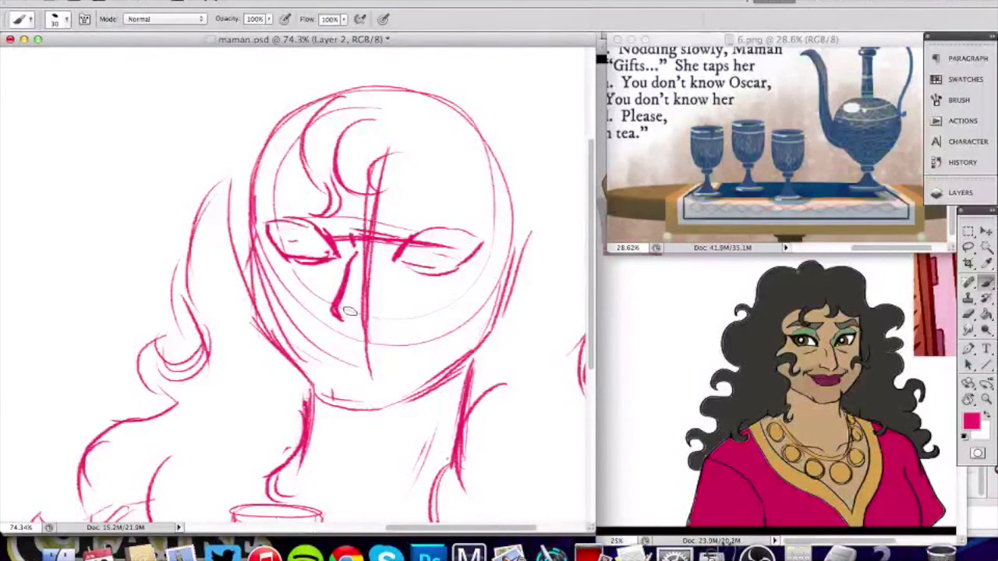
{"action": "key", "text": "x"}
{"action": "key", "text": "x"}
{"action": "left_click_drag", "start_coordinate": [350, 272], "coordinate": [325, 327]}
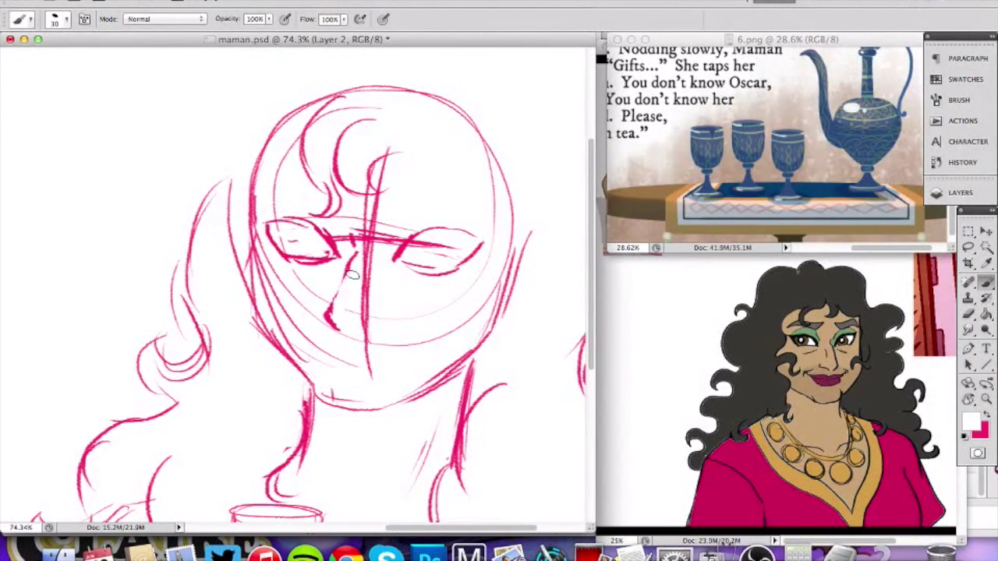
{"action": "key", "text": "x"}
{"action": "mouse_move", "coordinate": [351, 264]}
{"action": "left_mouse_down"}
{"action": "mouse_move", "coordinate": [333, 326]}
{"action": "mouse_move", "coordinate": [365, 302]}
{"action": "mouse_move", "coordinate": [357, 318]}
{"action": "mouse_move", "coordinate": [377, 205]}
{"action": "mouse_move", "coordinate": [384, 244]}
{"action": "mouse_move", "coordinate": [337, 234]}
{"action": "mouse_move", "coordinate": [342, 246]}
{"action": "mouse_move", "coordinate": [365, 217]}
{"action": "left_mouse_up"}
Add the nostril line under the nose and paint out the remaining guidelines across the lower face in white.
{"action": "key", "text": "x"}
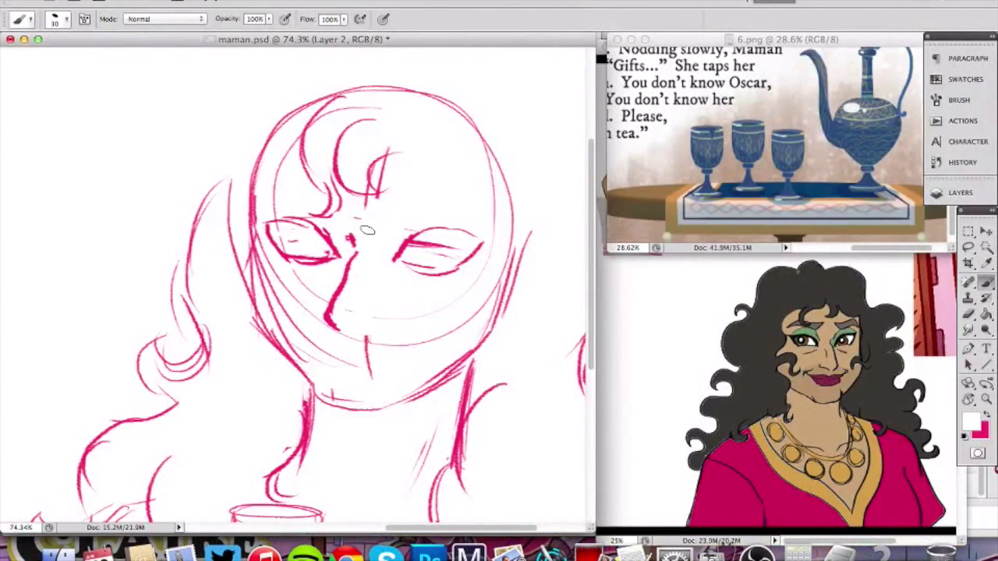
{"action": "key", "text": "x"}
{"action": "left_click_drag", "start_coordinate": [354, 330], "coordinate": [366, 326]}
{"action": "left_click_drag", "start_coordinate": [364, 279], "coordinate": [366, 274]}
{"action": "key", "text": "x"}
{"action": "mouse_move", "coordinate": [291, 302]}
{"action": "left_mouse_down"}
{"action": "mouse_move", "coordinate": [304, 331]}
{"action": "mouse_move", "coordinate": [354, 340]}
{"action": "mouse_move", "coordinate": [358, 364]}
{"action": "mouse_move", "coordinate": [370, 338]}
{"action": "mouse_move", "coordinate": [405, 317]}
{"action": "left_mouse_up"}
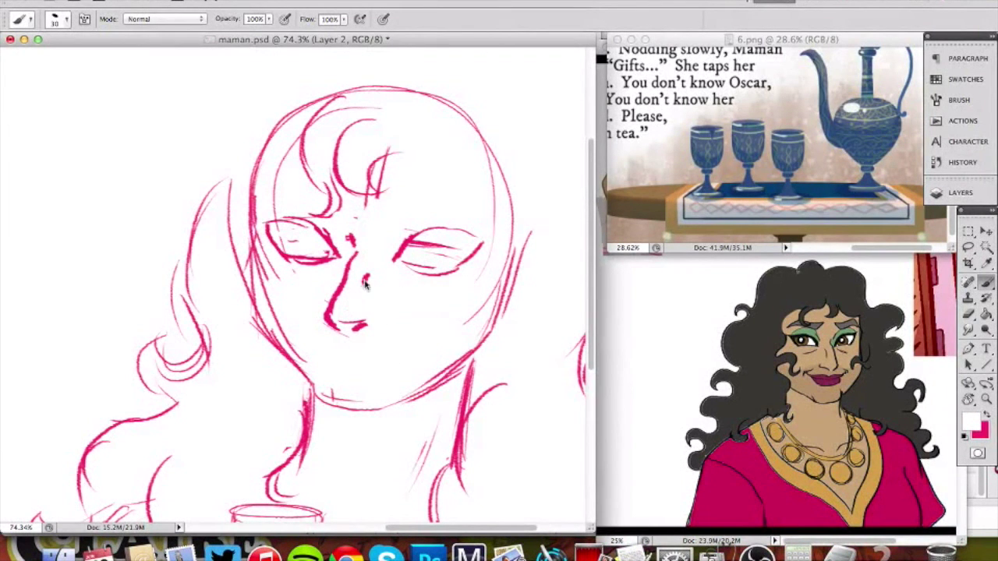
{"action": "key", "text": "x"}
Select both eyes together with loose freehand Lasso outlines around each one.
{"action": "key", "text": "z"}
{"action": "mouse_move", "coordinate": [364, 333]}
{"action": "left_mouse_down"}
{"action": "mouse_move", "coordinate": [305, 392]}
{"action": "mouse_move", "coordinate": [375, 322]}
{"action": "left_mouse_up"}
{"action": "key", "text": "space"}
{"action": "left_click_drag", "start_coordinate": [495, 239], "coordinate": [427, 249]}
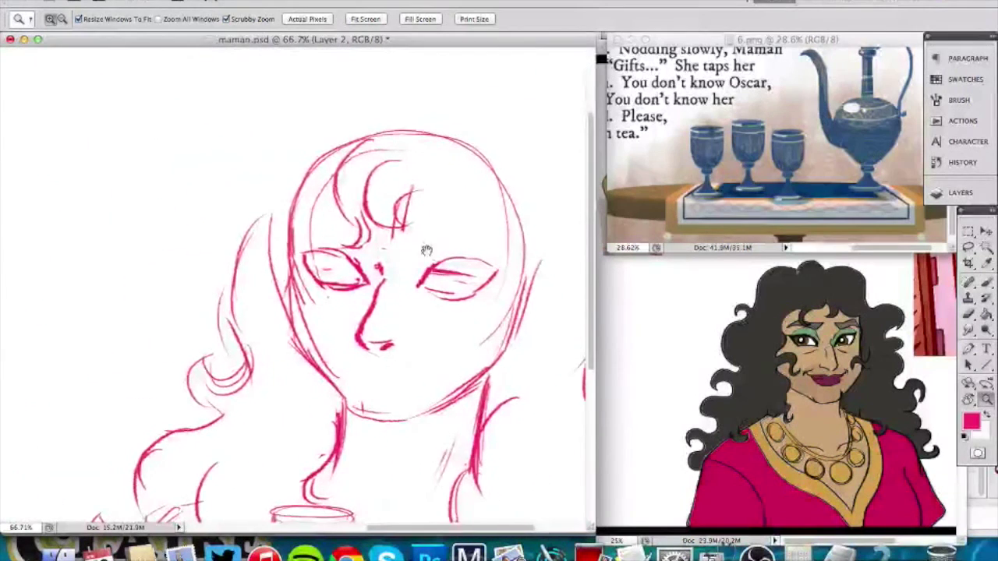
{"action": "key", "text": "r"}
{"action": "left_click_drag", "start_coordinate": [439, 211], "coordinate": [445, 192]}
{"action": "left_click", "coordinate": [968, 247]}
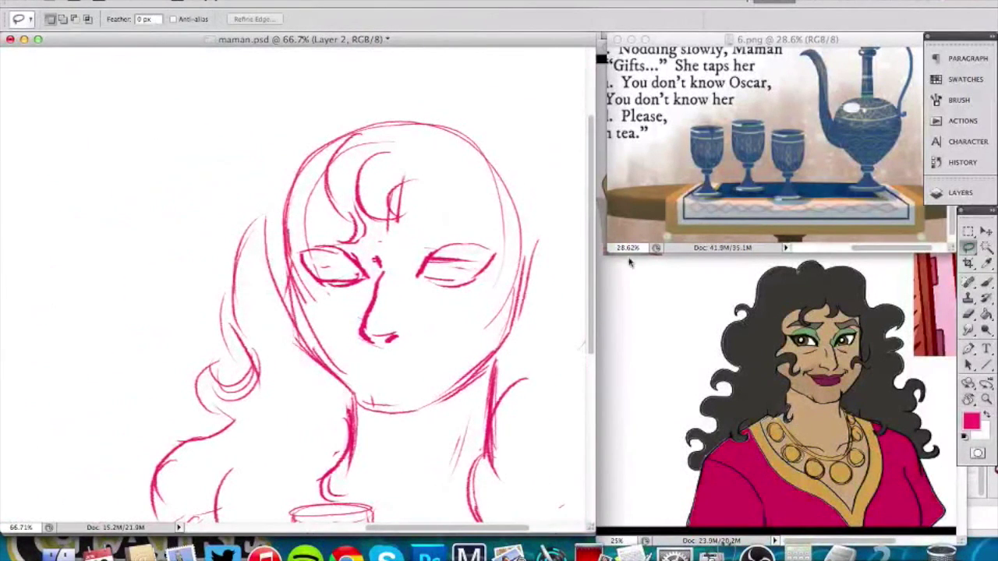
{"action": "mouse_move", "coordinate": [403, 244]}
{"action": "left_mouse_down"}
{"action": "mouse_move", "coordinate": [505, 238]}
{"action": "mouse_move", "coordinate": [508, 249]}
{"action": "mouse_move", "coordinate": [402, 257]}
{"action": "left_mouse_up"}
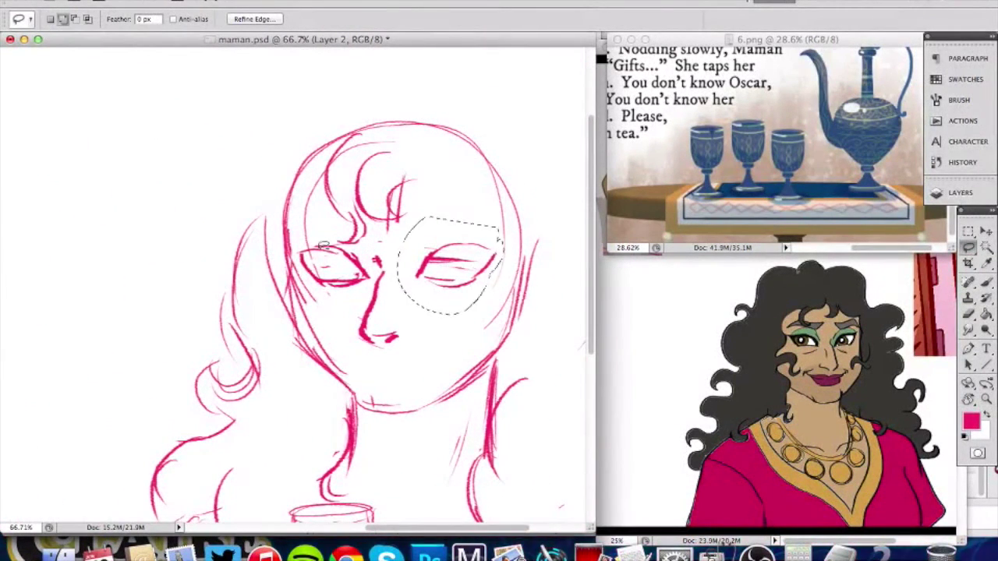
{"action": "left_click_drag", "start_coordinate": [329, 227], "coordinate": [350, 224]}
Transform the selected eyes to about 97% width and 88% height with a slight skew, and clear the selection.
{"action": "key", "text": "ctrl+t"}
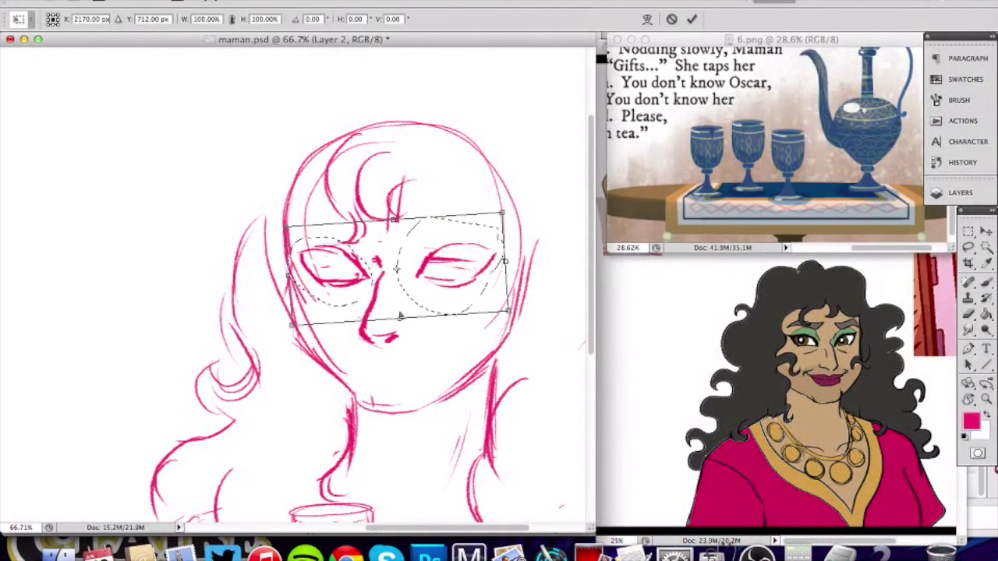
{"action": "left_click_drag", "start_coordinate": [400, 316], "coordinate": [398, 307]}
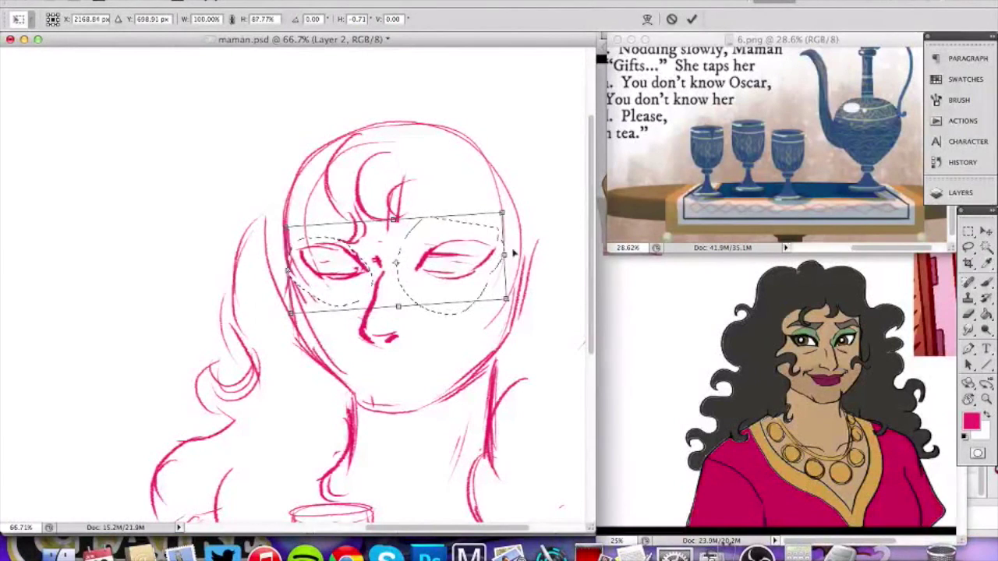
{"action": "left_click_drag", "start_coordinate": [512, 254], "coordinate": [499, 257]}
{"action": "left_click_drag", "start_coordinate": [288, 271], "coordinate": [289, 275]}
{"action": "left_click_drag", "start_coordinate": [452, 268], "coordinate": [477, 249]}
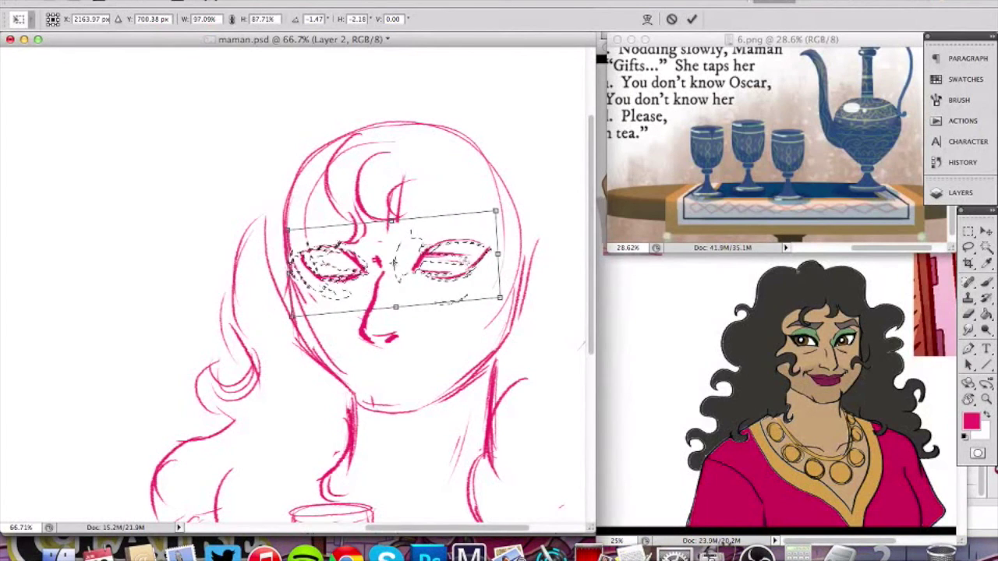
{"action": "left_click_drag", "start_coordinate": [289, 274], "coordinate": [288, 272]}
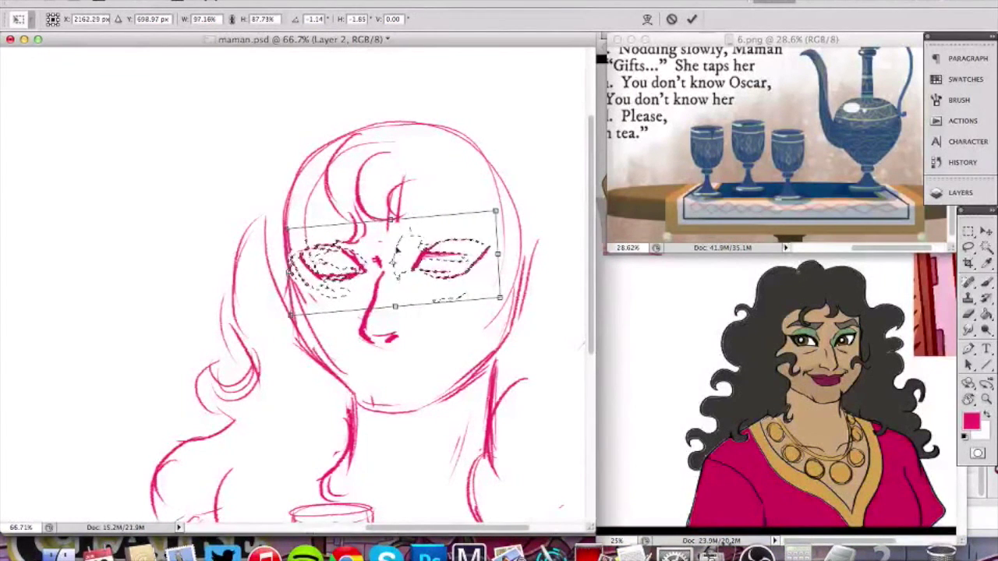
{"action": "left_click_drag", "start_coordinate": [498, 254], "coordinate": [497, 259]}
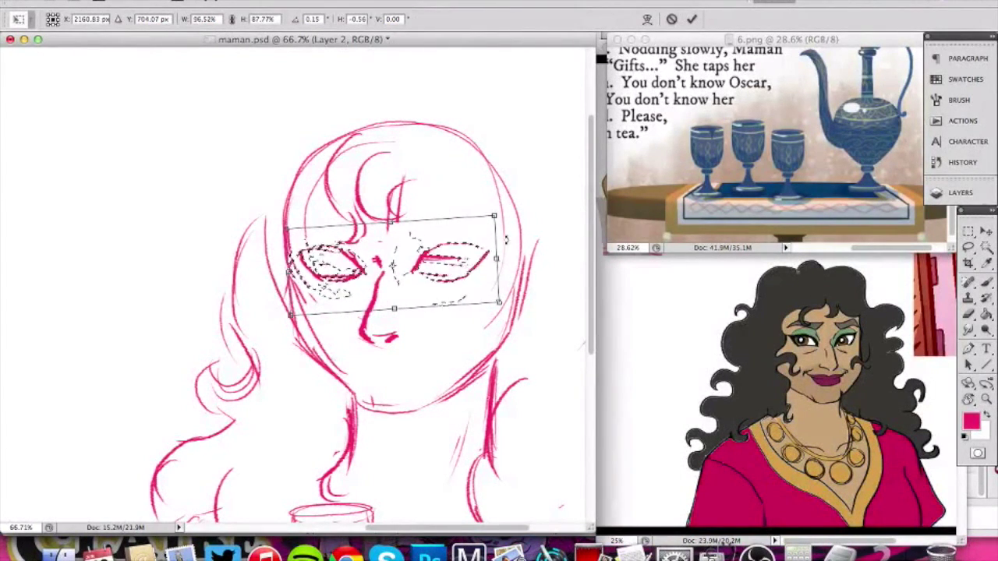
{"action": "key", "text": "Return"}
{"action": "key", "text": "ctrl+d"}
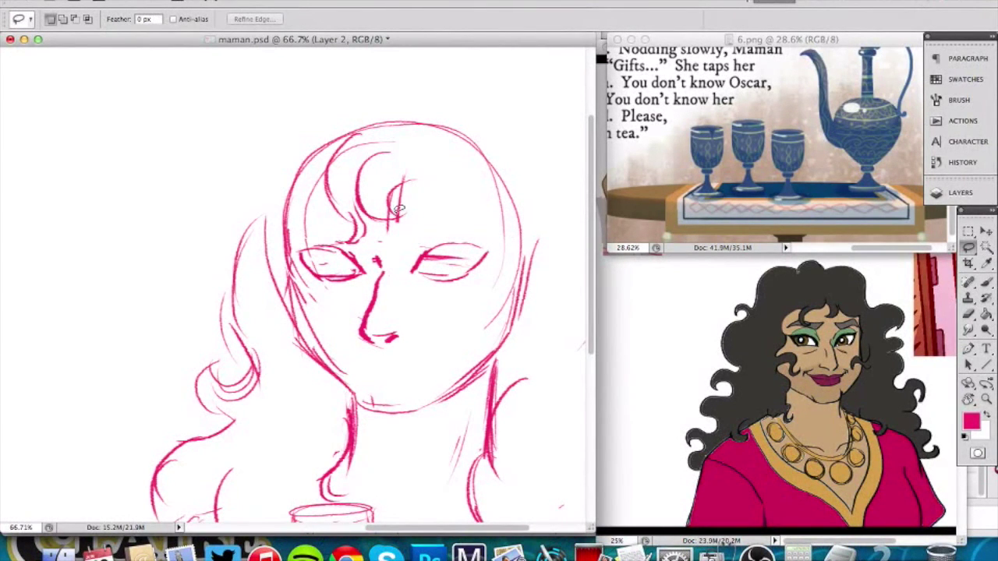
Erase the rough overlapping lines of the face's left contour and redraw a single cheek line down towards the jaw.
{"action": "left_click_drag", "start_coordinate": [331, 294], "coordinate": [325, 299]}
{"action": "key", "text": "super+s"}
{"action": "key", "text": "super+d"}
{"action": "key", "text": "e"}
{"action": "left_click_drag", "start_coordinate": [304, 284], "coordinate": [332, 360]}
{"action": "mouse_move", "coordinate": [286, 305]}
{"action": "left_mouse_down"}
{"action": "mouse_move", "coordinate": [283, 327]}
{"action": "mouse_move", "coordinate": [301, 357]}
{"action": "left_mouse_up"}
{"action": "key", "text": "b"}
{"action": "key", "text": "b"}
{"action": "left_click_drag", "start_coordinate": [293, 279], "coordinate": [323, 364]}
Paint out the closed-lid line inside the right-hand eye in white and strengthen the upper lids in pink.
{"action": "key", "text": "x"}
{"action": "mouse_move", "coordinate": [447, 256]}
{"action": "left_mouse_down"}
{"action": "mouse_move", "coordinate": [436, 265]}
{"action": "mouse_move", "coordinate": [460, 246]}
{"action": "mouse_move", "coordinate": [482, 253]}
{"action": "mouse_move", "coordinate": [474, 269]}
{"action": "left_mouse_up"}
{"action": "key", "text": "x"}
{"action": "mouse_move", "coordinate": [301, 253]}
{"action": "left_mouse_down"}
{"action": "mouse_move", "coordinate": [345, 251]}
{"action": "mouse_move", "coordinate": [352, 265]}
{"action": "left_mouse_up"}
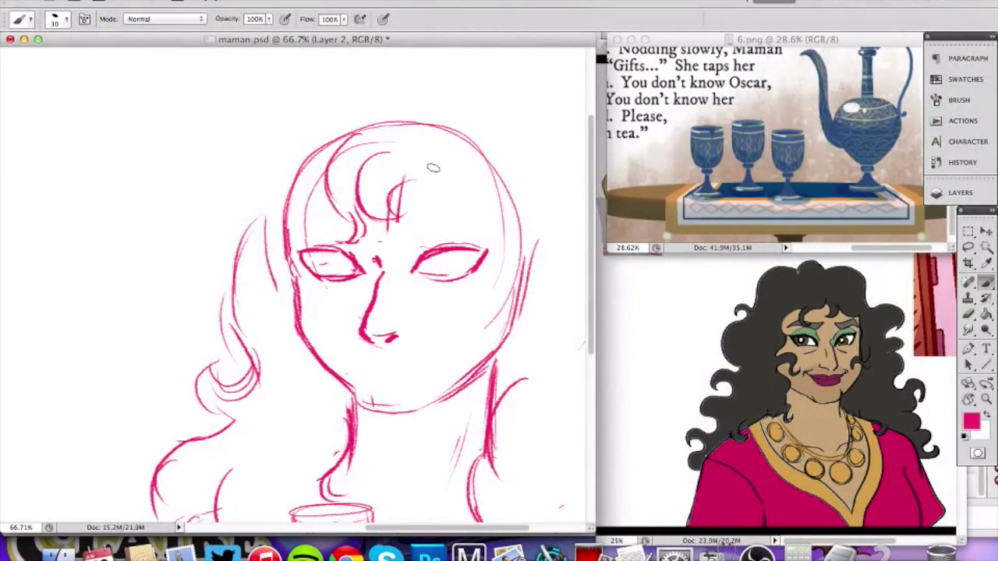
Redraw the central forehead curl with heavier pink strokes and clean its rough lines with white.
{"action": "mouse_move", "coordinate": [425, 162]}
{"action": "left_mouse_down"}
{"action": "mouse_move", "coordinate": [392, 209]}
{"action": "mouse_move", "coordinate": [404, 219]}
{"action": "left_mouse_up"}
{"action": "left_click_drag", "start_coordinate": [364, 211], "coordinate": [394, 228]}
{"action": "key", "text": "x"}
{"action": "left_click_drag", "start_coordinate": [397, 178], "coordinate": [410, 219]}
{"action": "key", "text": "x"}
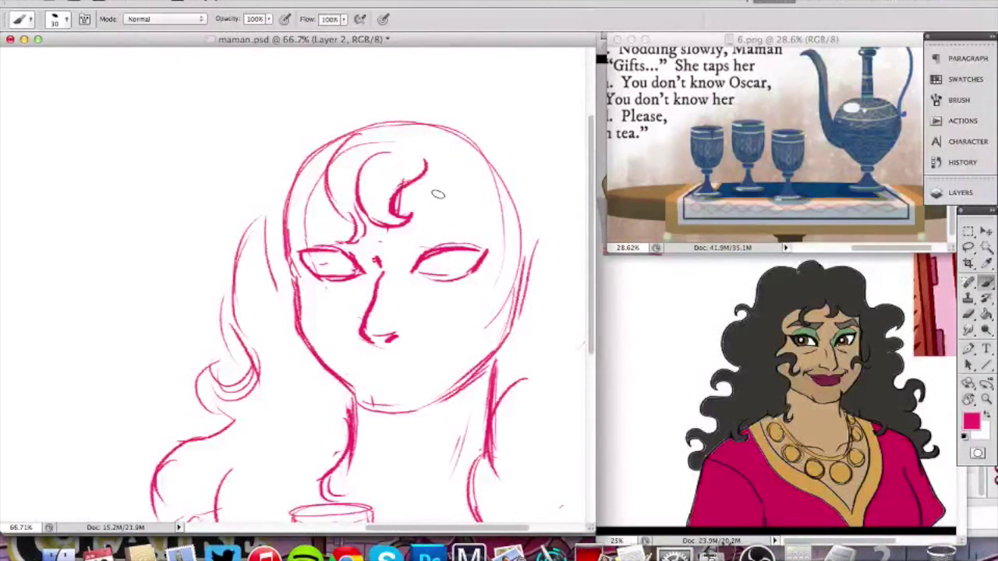
Add a pointed lock of hair on the forehead to the right of the central curl, retrying the stroke.
{"action": "left_click_drag", "start_coordinate": [425, 173], "coordinate": [457, 220]}
{"action": "key", "text": "super+z"}
{"action": "mouse_move", "coordinate": [422, 178]}
{"action": "left_mouse_down"}
{"action": "mouse_move", "coordinate": [425, 202]}
{"action": "mouse_move", "coordinate": [455, 220]}
{"action": "left_mouse_up"}
{"action": "key", "text": "super+z"}
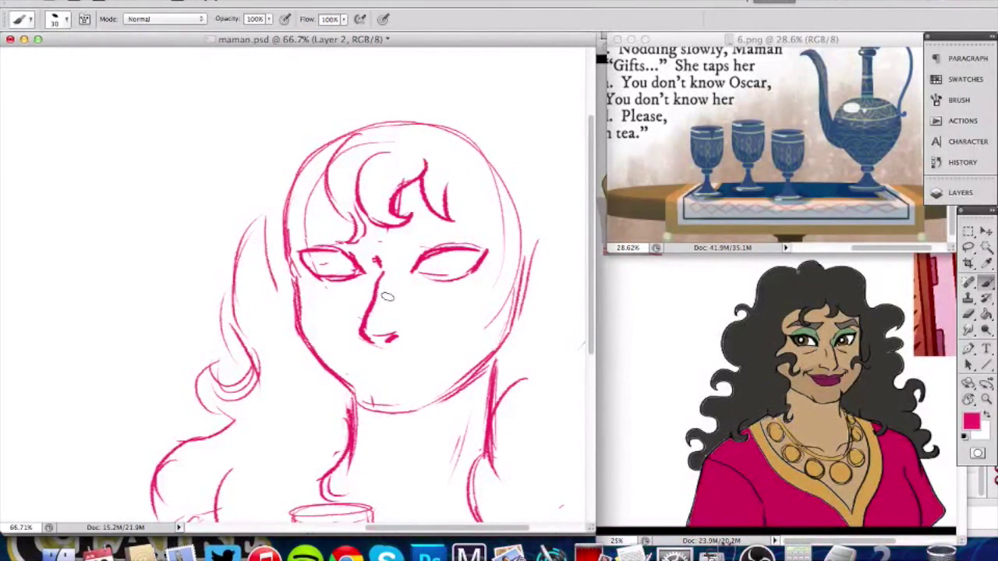
{"action": "mouse_move", "coordinate": [436, 352]}
{"action": "left_mouse_down"}
{"action": "mouse_move", "coordinate": [424, 280]}
{"action": "mouse_move", "coordinate": [404, 281]}
{"action": "left_mouse_up"}
{"action": "key", "text": "z"}
{"action": "key", "text": "b"}
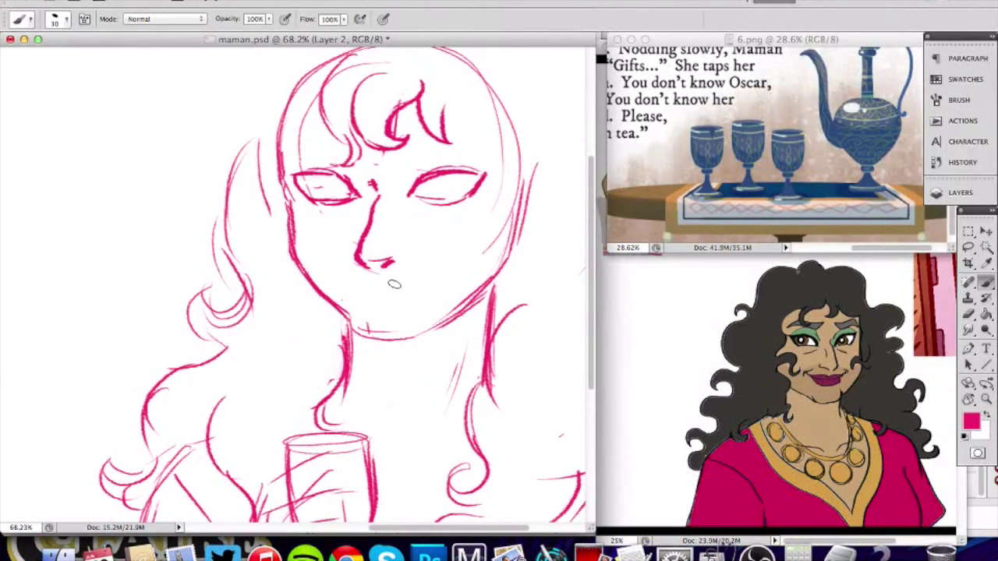
{"action": "left_click_drag", "start_coordinate": [388, 287], "coordinate": [423, 278]}
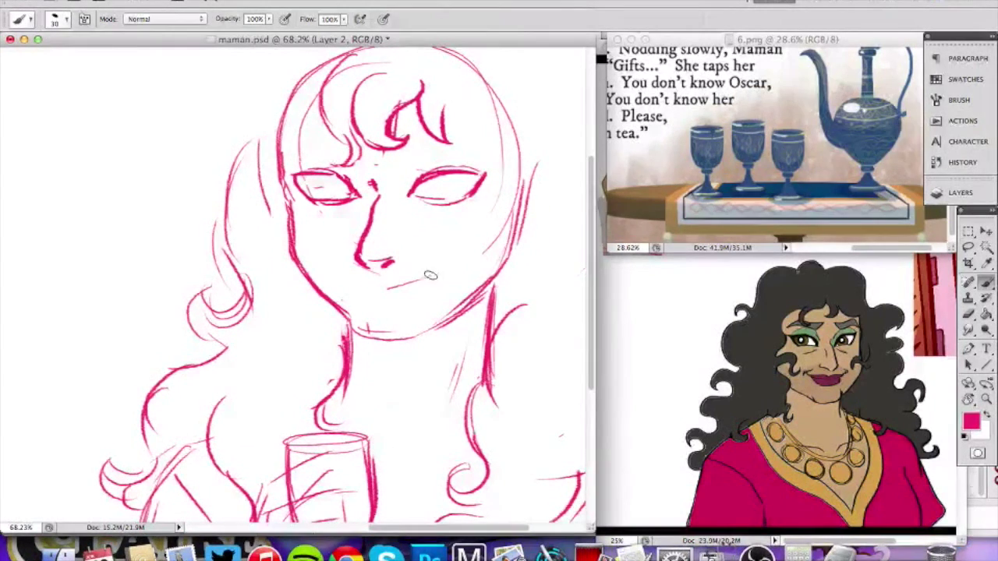
{"action": "key", "text": "super+z"}
{"action": "left_click_drag", "start_coordinate": [336, 282], "coordinate": [367, 286]}
{"action": "key", "text": "super+z"}
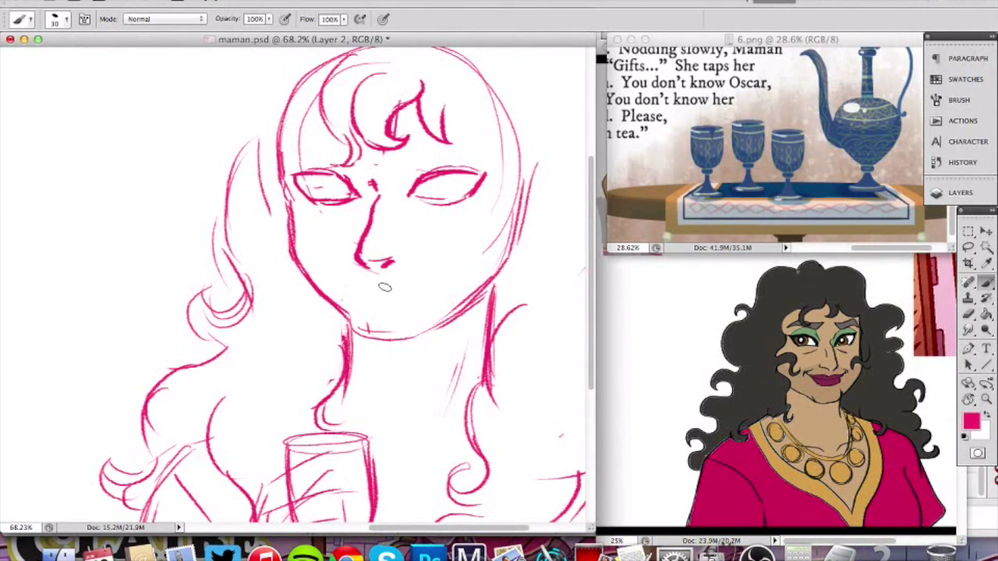
Sketch a smiling mouth below the nose with a lip line, a lower lip and darkened corners.
{"action": "left_click_drag", "start_coordinate": [348, 285], "coordinate": [428, 283]}
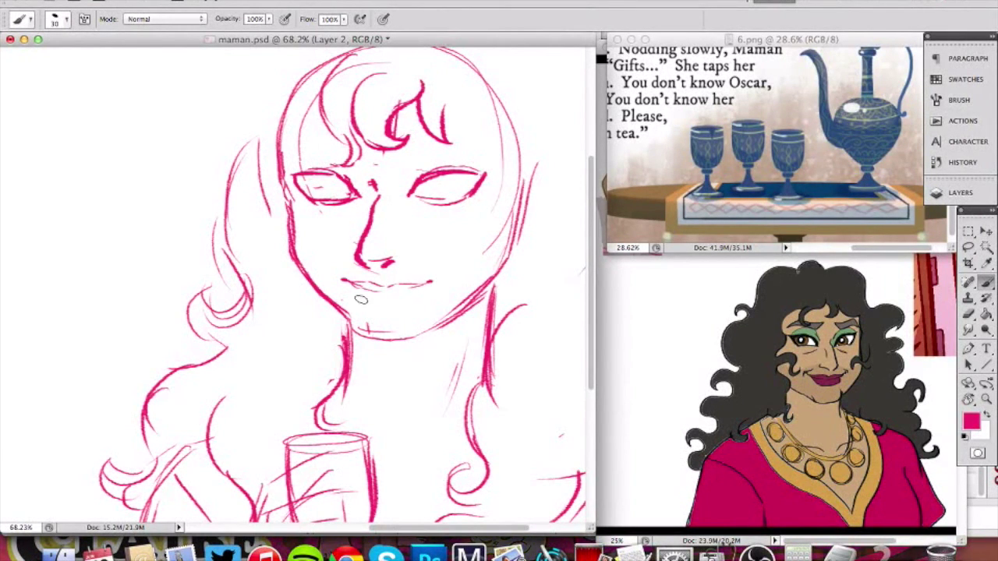
{"action": "mouse_move", "coordinate": [361, 297]}
{"action": "left_mouse_down"}
{"action": "mouse_move", "coordinate": [415, 296]}
{"action": "mouse_move", "coordinate": [438, 277]}
{"action": "left_mouse_up"}
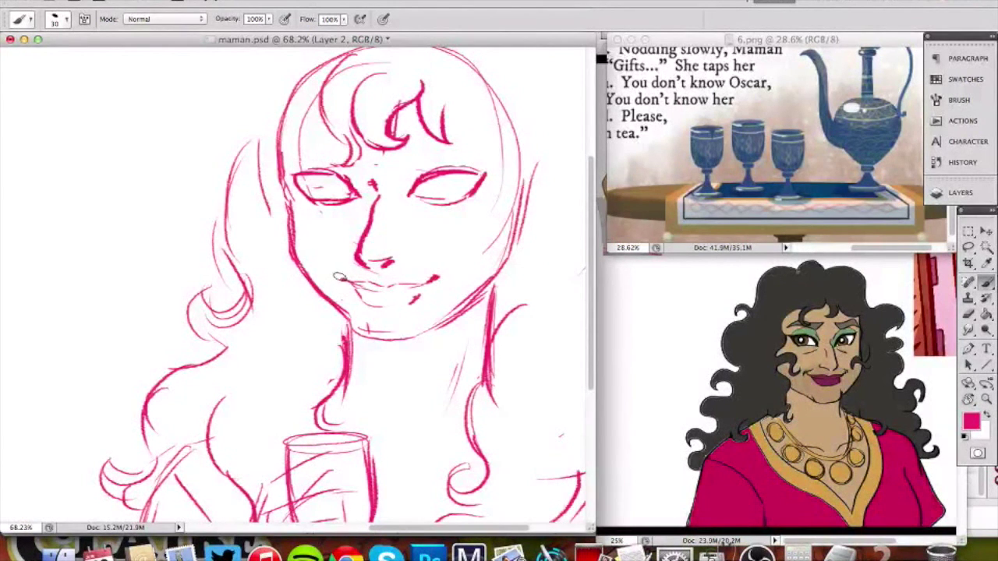
{"action": "left_click_drag", "start_coordinate": [340, 276], "coordinate": [348, 280]}
{"action": "mouse_move", "coordinate": [410, 303]}
{"action": "left_mouse_down"}
{"action": "mouse_move", "coordinate": [379, 304]}
{"action": "mouse_move", "coordinate": [401, 288]}
{"action": "mouse_move", "coordinate": [408, 303]}
{"action": "left_mouse_up"}
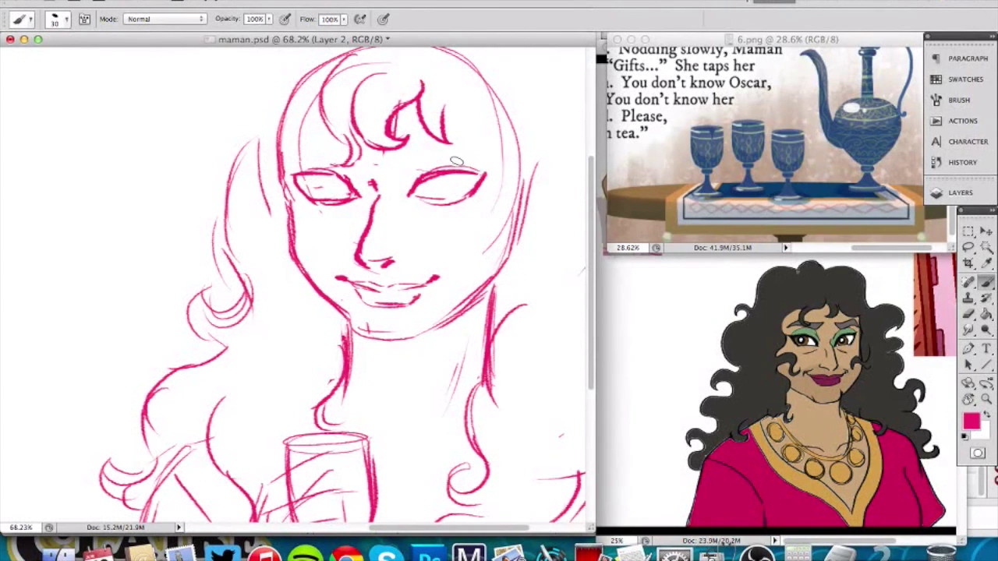
Lasso the right-hand eye, narrow it to about 93% width, and clear the selection.
{"action": "key", "text": "l"}
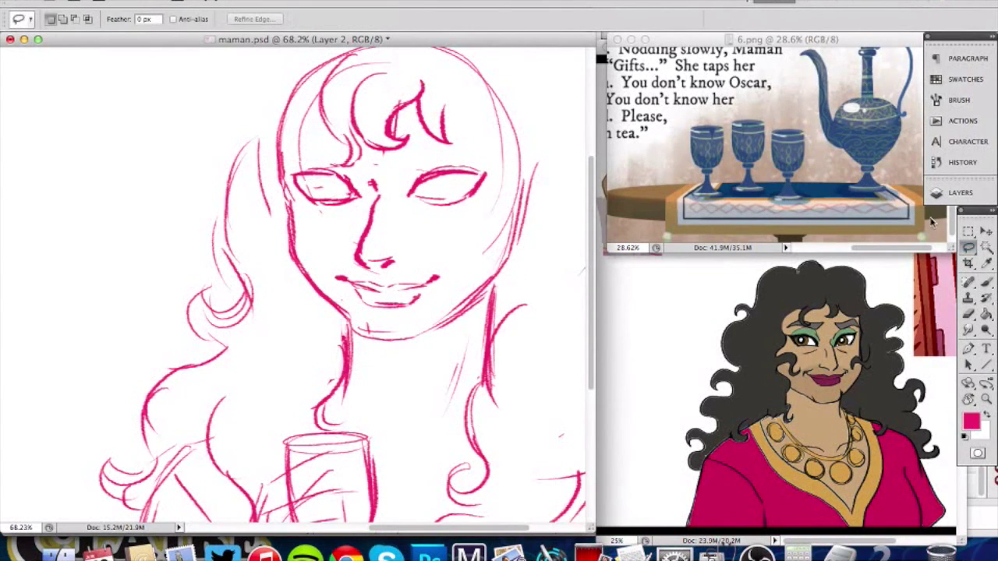
{"action": "left_click_drag", "start_coordinate": [406, 178], "coordinate": [407, 180]}
{"action": "key", "text": "ctrl+t"}
{"action": "left_click_drag", "start_coordinate": [504, 187], "coordinate": [496, 187]}
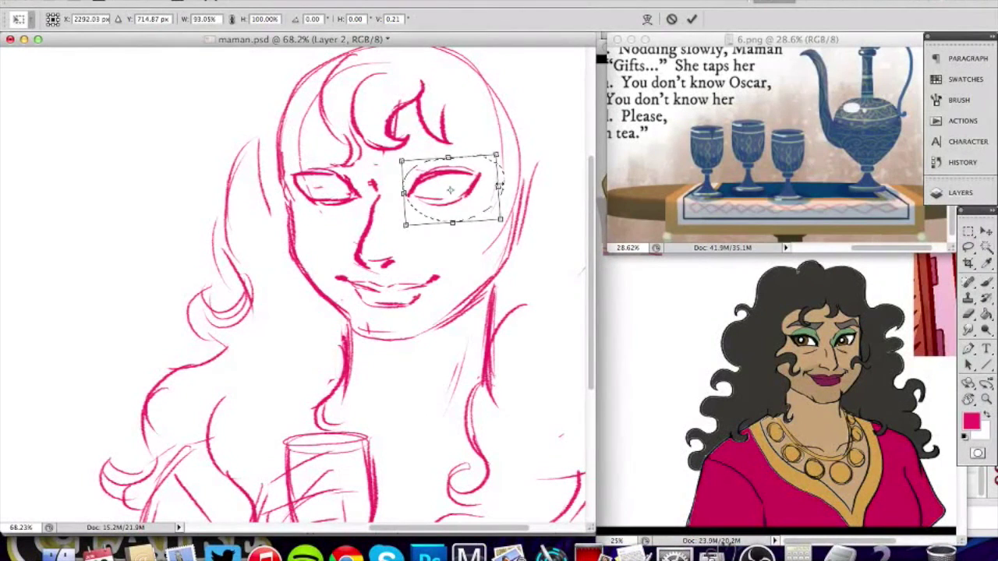
{"action": "key", "text": "Return"}
{"action": "key", "text": "ctrl+d"}
Lasso the left-hand eye, narrow it slightly from its outer side, and clear the selection.
{"action": "mouse_move", "coordinate": [298, 161]}
{"action": "left_mouse_down"}
{"action": "mouse_move", "coordinate": [351, 211]}
{"action": "mouse_move", "coordinate": [370, 199]}
{"action": "mouse_move", "coordinate": [358, 177]}
{"action": "mouse_move", "coordinate": [308, 158]}
{"action": "left_mouse_up"}
{"action": "key", "text": "ctrl+t"}
{"action": "left_click_drag", "start_coordinate": [286, 195], "coordinate": [292, 197]}
{"action": "key", "text": "Return"}
{"action": "key", "text": "ctrl+d"}
Sketch the left fringe lock, the hair outline over the head's left side, and a long lock curling onto the right cheek.
{"action": "left_click_drag", "start_coordinate": [393, 197], "coordinate": [405, 221]}
{"action": "key", "text": "b"}
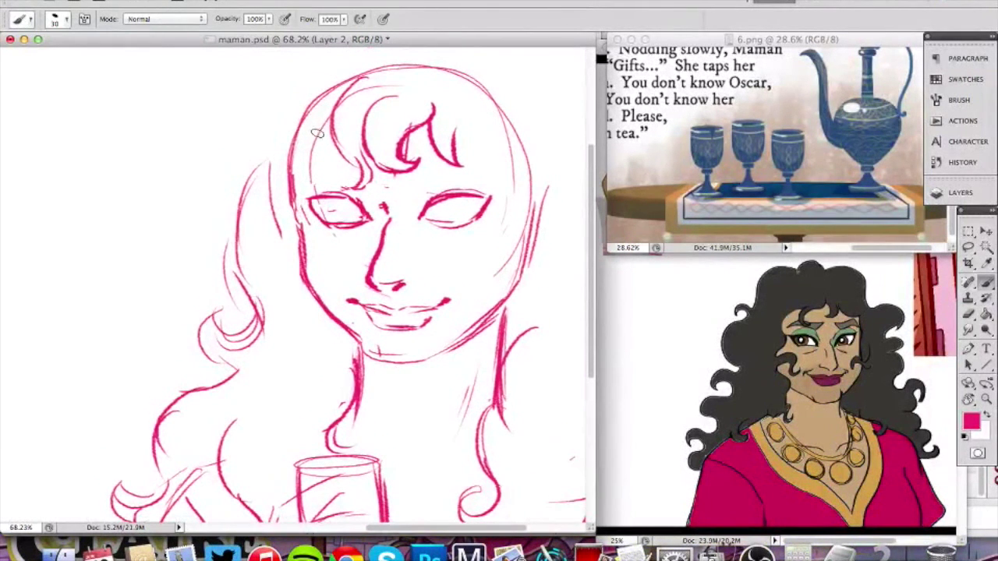
{"action": "left_click_drag", "start_coordinate": [331, 129], "coordinate": [334, 177]}
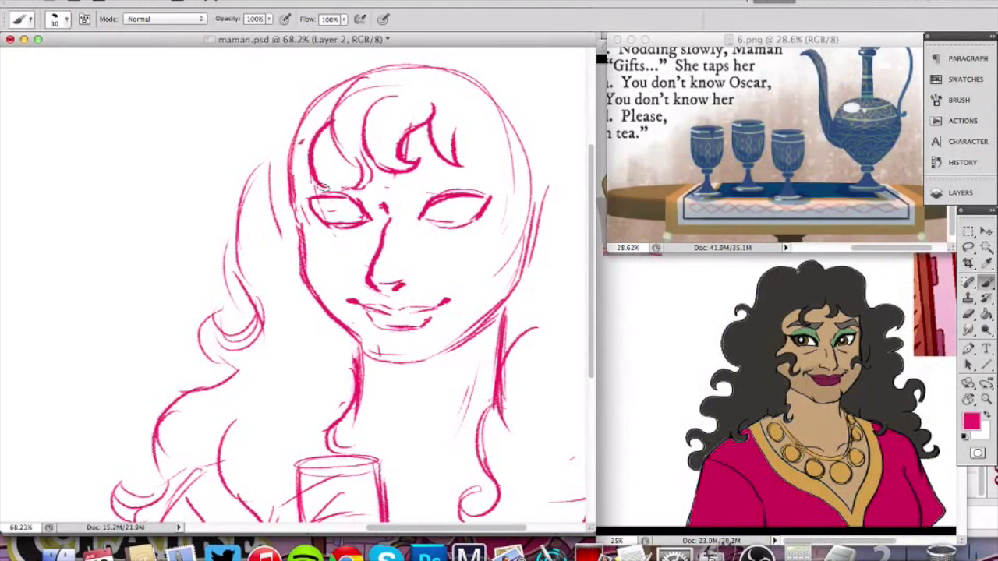
{"action": "left_click_drag", "start_coordinate": [330, 60], "coordinate": [353, 136]}
{"action": "mouse_move", "coordinate": [467, 124]}
{"action": "left_mouse_down"}
{"action": "mouse_move", "coordinate": [414, 111]}
{"action": "mouse_move", "coordinate": [319, 174]}
{"action": "mouse_move", "coordinate": [288, 232]}
{"action": "mouse_move", "coordinate": [254, 234]}
{"action": "left_mouse_up"}
{"action": "mouse_move", "coordinate": [254, 233]}
{"action": "left_mouse_down"}
{"action": "mouse_move", "coordinate": [242, 243]}
{"action": "mouse_move", "coordinate": [265, 276]}
{"action": "left_mouse_up"}
{"action": "left_click_drag", "start_coordinate": [485, 185], "coordinate": [305, 187]}
Paint out the skull's construction lines across the top and left of the hair in white.
{"action": "key", "text": "x"}
{"action": "mouse_move", "coordinate": [226, 174]}
{"action": "left_mouse_down"}
{"action": "mouse_move", "coordinate": [205, 281]}
{"action": "mouse_move", "coordinate": [194, 254]}
{"action": "mouse_move", "coordinate": [221, 172]}
{"action": "mouse_move", "coordinate": [219, 202]}
{"action": "left_mouse_up"}
{"action": "mouse_move", "coordinate": [244, 164]}
{"action": "left_mouse_down"}
{"action": "mouse_move", "coordinate": [218, 202]}
{"action": "mouse_move", "coordinate": [323, 140]}
{"action": "mouse_move", "coordinate": [399, 144]}
{"action": "mouse_move", "coordinate": [436, 164]}
{"action": "mouse_move", "coordinate": [458, 197]}
{"action": "mouse_move", "coordinate": [392, 144]}
{"action": "mouse_move", "coordinate": [383, 168]}
{"action": "mouse_move", "coordinate": [385, 211]}
{"action": "mouse_move", "coordinate": [428, 254]}
{"action": "mouse_move", "coordinate": [402, 228]}
{"action": "mouse_move", "coordinate": [437, 288]}
{"action": "mouse_move", "coordinate": [423, 307]}
{"action": "left_mouse_up"}
{"action": "key", "text": "x"}
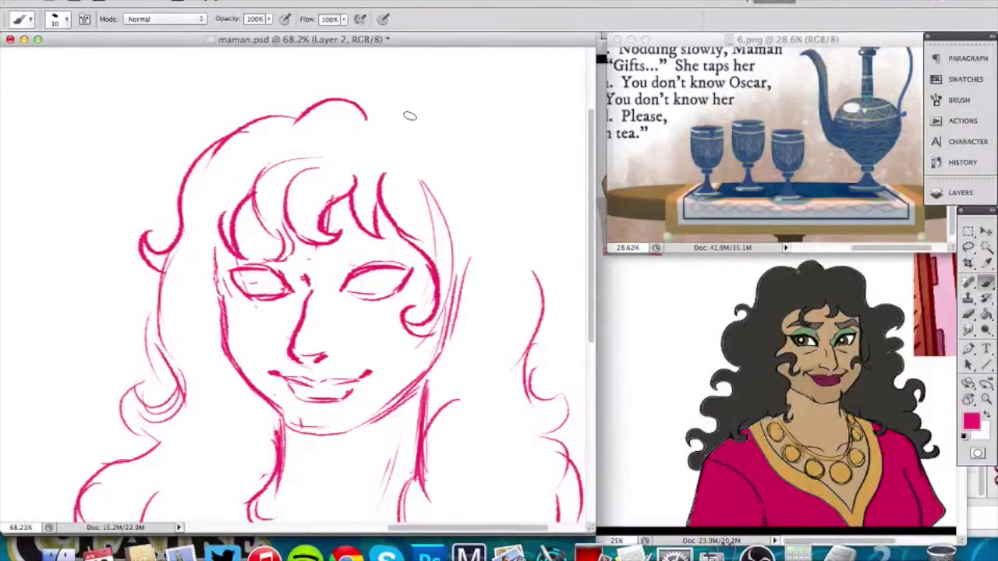
Extend the hair outline from the crown down the right side and erase its lower end above the side curls.
{"action": "left_click_drag", "start_coordinate": [228, 136], "coordinate": [300, 116]}
{"action": "mouse_move", "coordinate": [360, 110]}
{"action": "left_mouse_down"}
{"action": "mouse_move", "coordinate": [485, 200]}
{"action": "mouse_move", "coordinate": [516, 265]}
{"action": "left_mouse_up"}
{"action": "left_click_drag", "start_coordinate": [516, 228], "coordinate": [544, 298]}
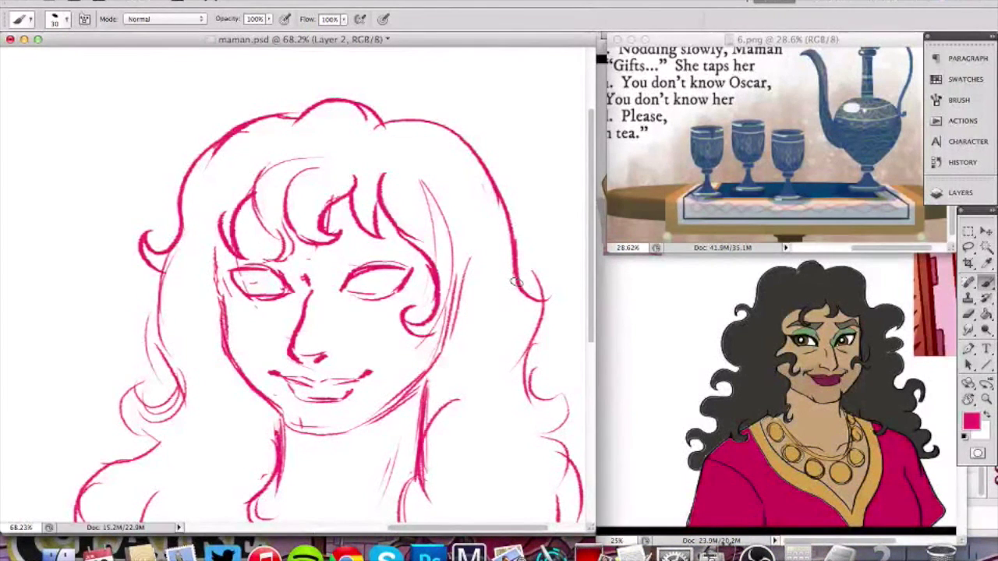
{"action": "key", "text": "e"}
{"action": "left_click_drag", "start_coordinate": [527, 258], "coordinate": [530, 334]}
{"action": "key", "text": "b"}
{"action": "mouse_move", "coordinate": [516, 275]}
{"action": "left_mouse_down"}
{"action": "mouse_move", "coordinate": [536, 273]}
{"action": "mouse_move", "coordinate": [545, 301]}
{"action": "mouse_move", "coordinate": [527, 327]}
{"action": "left_mouse_up"}
{"action": "key", "text": "super+alt+z"}
{"action": "key", "text": "super+alt+z"}
Erase the construction lines right of the face and sketch the inner hair edge from the cheek curl down past the neck.
{"action": "key", "text": "e"}
{"action": "left_click_drag", "start_coordinate": [440, 311], "coordinate": [457, 233]}
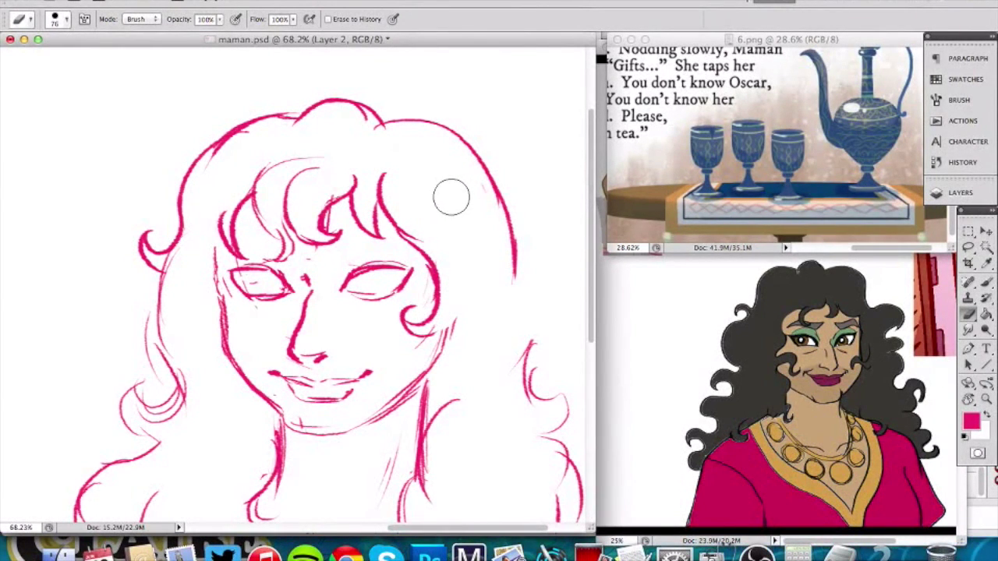
{"action": "left_click_drag", "start_coordinate": [490, 261], "coordinate": [443, 194]}
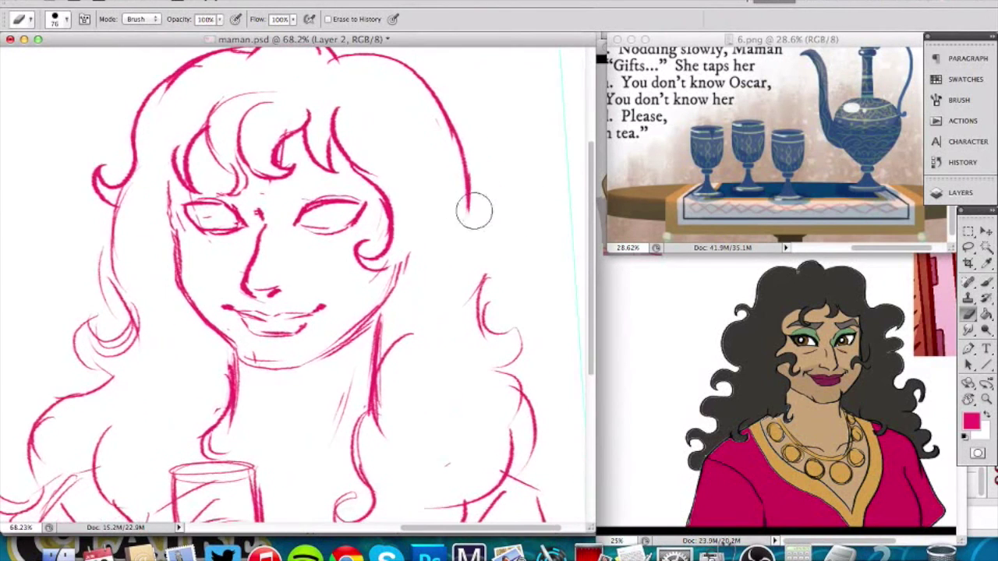
{"action": "key", "text": "b"}
{"action": "left_click_drag", "start_coordinate": [404, 258], "coordinate": [381, 330]}
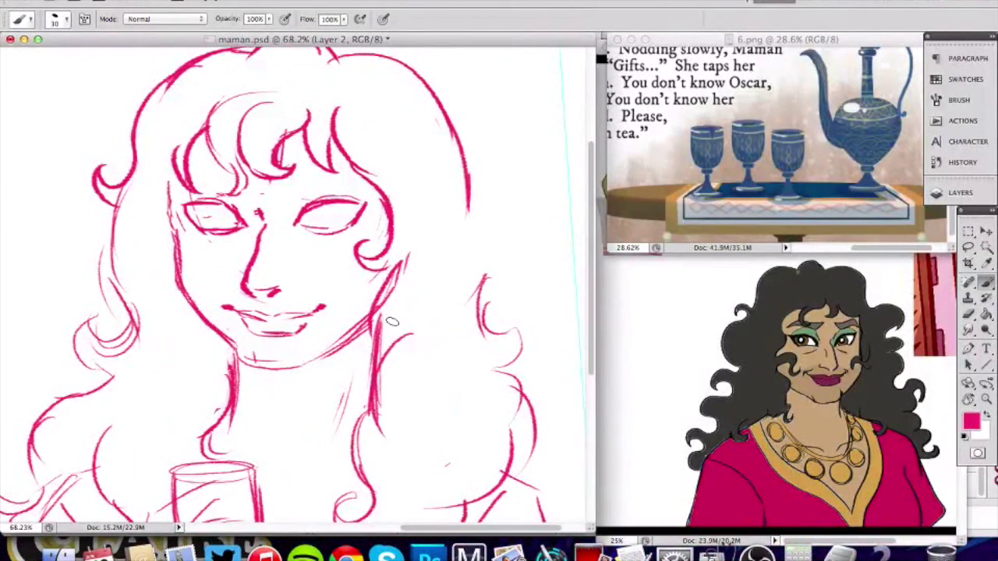
{"action": "key", "text": "e"}
{"action": "mouse_move", "coordinate": [413, 257]}
{"action": "left_mouse_down"}
{"action": "mouse_move", "coordinate": [392, 292]}
{"action": "mouse_move", "coordinate": [398, 356]}
{"action": "left_mouse_up"}
{"action": "key", "text": "b"}
{"action": "left_click_drag", "start_coordinate": [392, 272], "coordinate": [365, 343]}
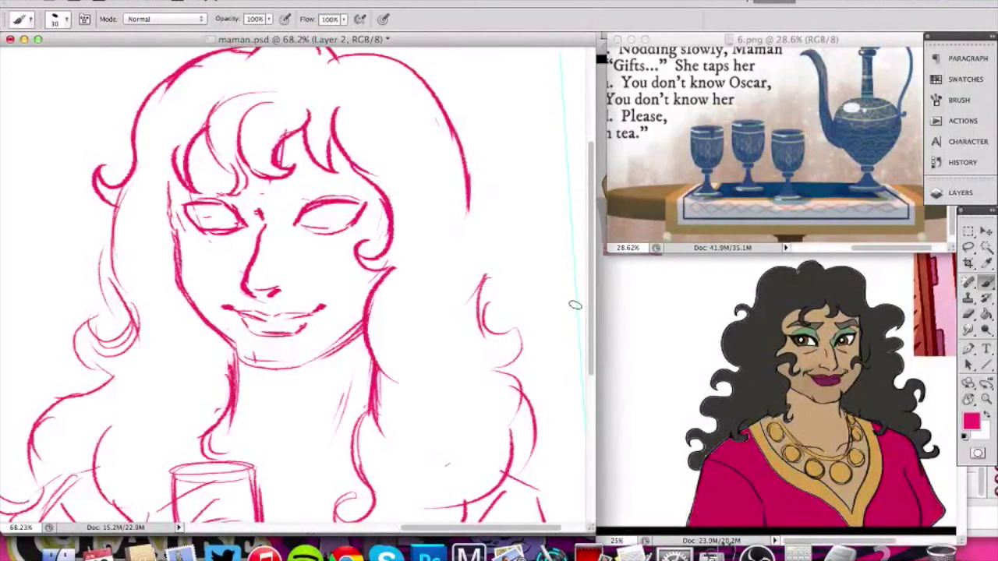
Erase the lower part of the hair's right outline, keeping only the section near the crown.
{"action": "scroll", "coordinate": [409, 168], "scroll_direction": "up", "scroll_amount": 3}
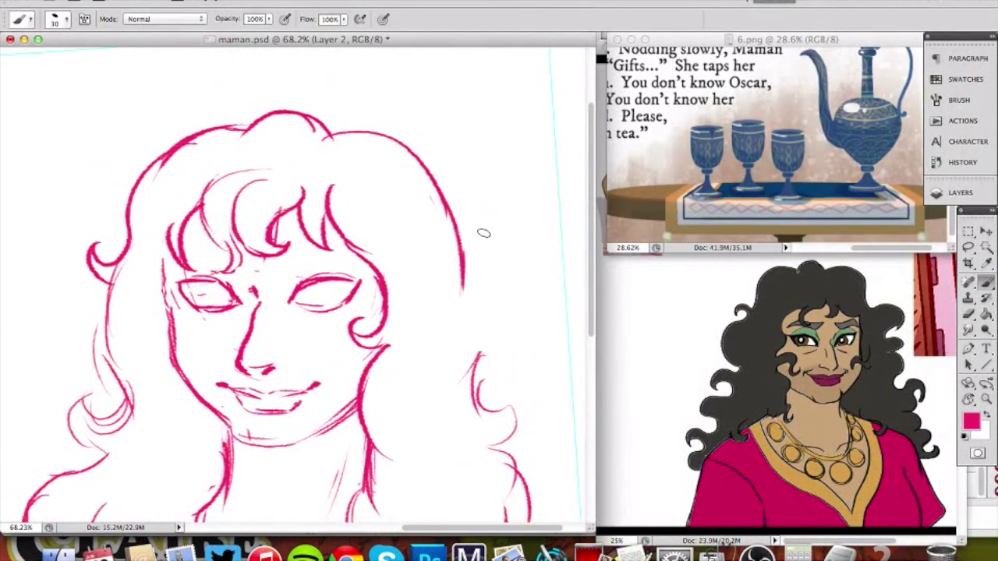
{"action": "mouse_move", "coordinate": [485, 180]}
{"action": "left_mouse_down"}
{"action": "mouse_move", "coordinate": [492, 207]}
{"action": "mouse_move", "coordinate": [494, 197]}
{"action": "left_mouse_up"}
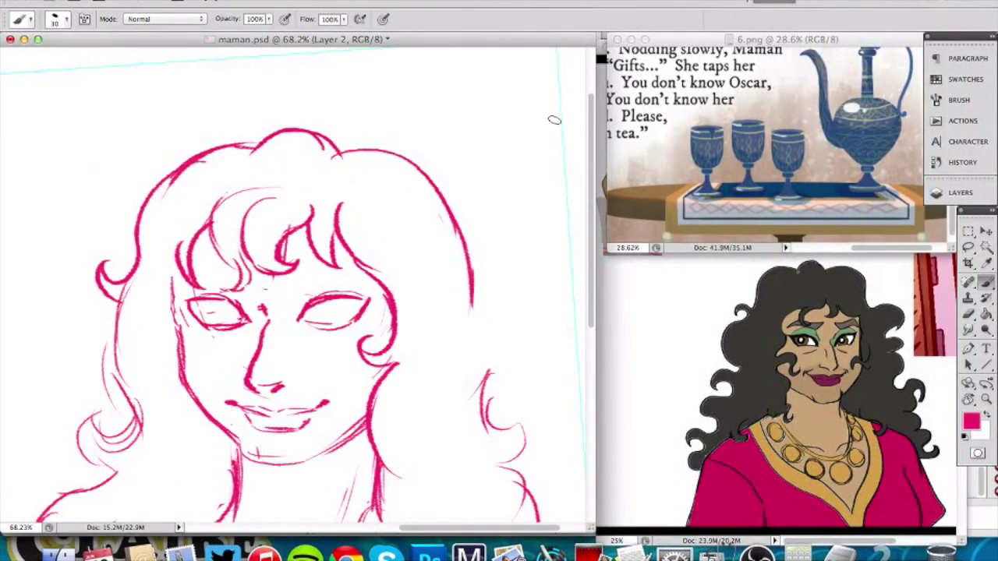
{"action": "key", "text": "e"}
{"action": "mouse_move", "coordinate": [453, 297]}
{"action": "left_mouse_down"}
{"action": "mouse_move", "coordinate": [427, 269]}
{"action": "mouse_move", "coordinate": [434, 252]}
{"action": "left_mouse_up"}
{"action": "key", "text": "b"}
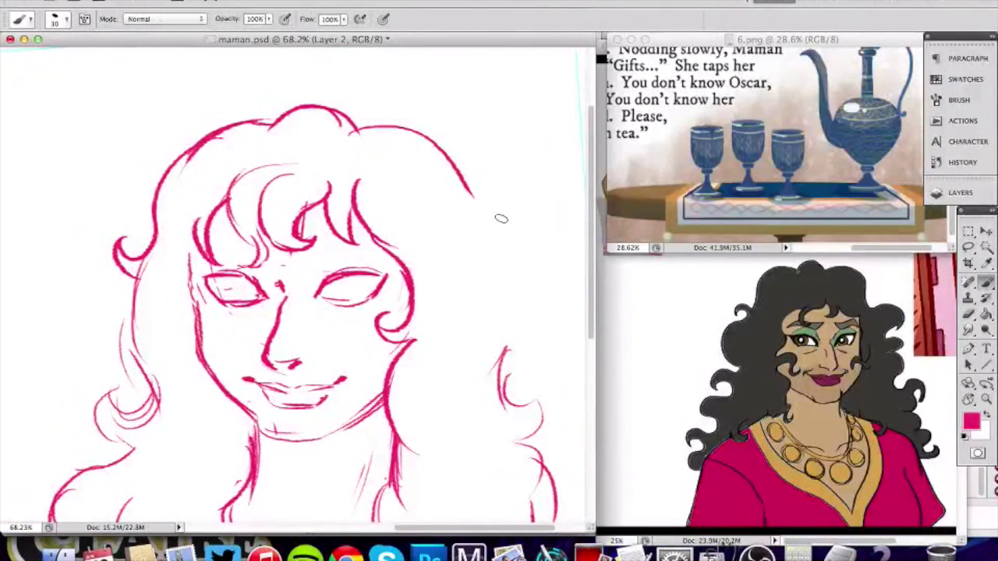
{"action": "mouse_move", "coordinate": [471, 195]}
{"action": "left_mouse_down"}
{"action": "mouse_move", "coordinate": [504, 298]}
{"action": "mouse_move", "coordinate": [537, 327]}
{"action": "left_mouse_up"}
{"action": "left_click_drag", "start_coordinate": [536, 329], "coordinate": [503, 356]}
{"action": "key", "text": "z"}
{"action": "left_click_drag", "start_coordinate": [445, 385], "coordinate": [411, 392]}
{"action": "key", "text": "ctrl+z"}
{"action": "key", "text": "b"}
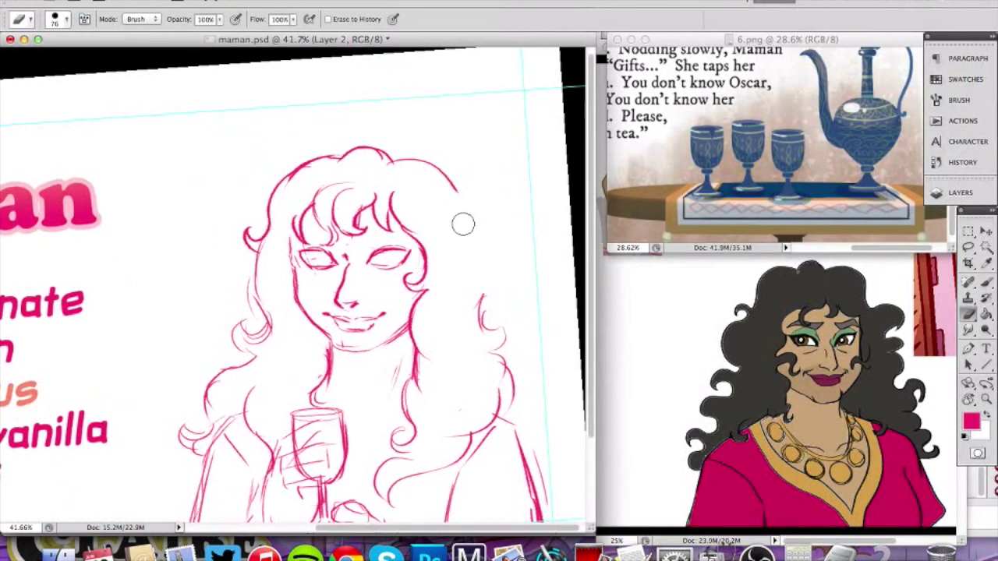
{"action": "mouse_move", "coordinate": [446, 176]}
{"action": "left_mouse_down"}
{"action": "mouse_move", "coordinate": [472, 188]}
{"action": "mouse_move", "coordinate": [486, 288]}
{"action": "left_mouse_up"}
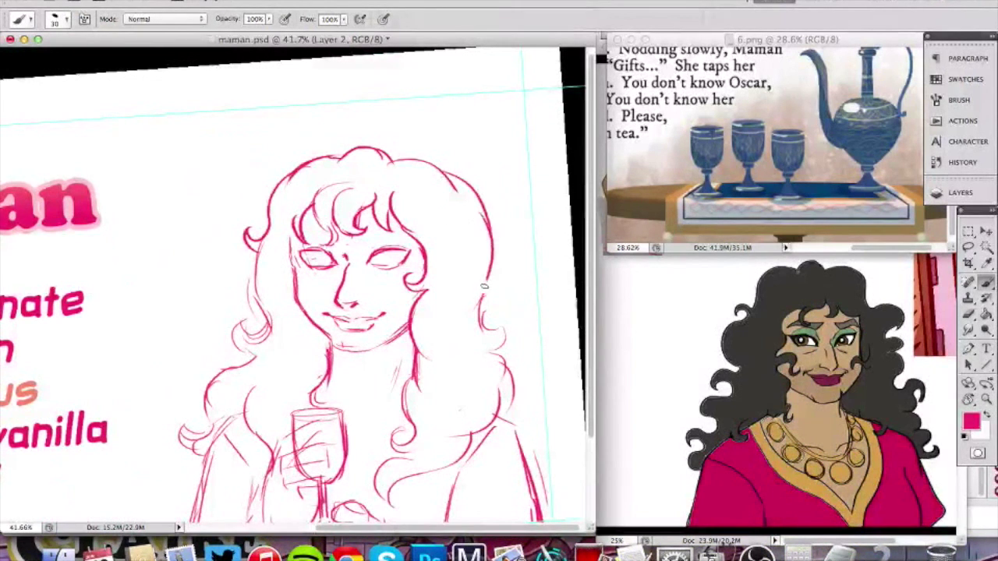
{"action": "key", "text": "super+z"}
Redraw the hair's right outline down to an outward flick, add a small curl beside the jaw, and erase stray lines.
{"action": "mouse_move", "coordinate": [455, 192]}
{"action": "left_mouse_down"}
{"action": "mouse_move", "coordinate": [484, 237]}
{"action": "mouse_move", "coordinate": [480, 305]}
{"action": "mouse_move", "coordinate": [495, 326]}
{"action": "mouse_move", "coordinate": [509, 322]}
{"action": "mouse_move", "coordinate": [418, 308]}
{"action": "mouse_move", "coordinate": [409, 357]}
{"action": "mouse_move", "coordinate": [385, 379]}
{"action": "left_mouse_up"}
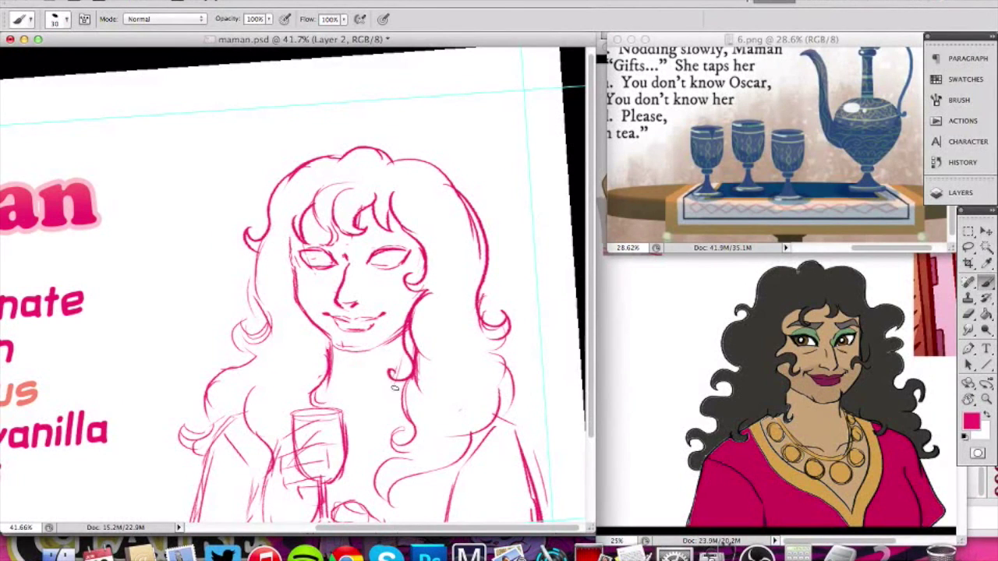
{"action": "key", "text": "e"}
{"action": "left_click_drag", "start_coordinate": [359, 287], "coordinate": [378, 278]}
Strengthen the hair's left edge with heavier pink strokes from beside the eye down to the lower curl.
{"action": "key", "text": "b"}
{"action": "left_click_drag", "start_coordinate": [296, 235], "coordinate": [285, 305]}
{"action": "left_click_drag", "start_coordinate": [276, 260], "coordinate": [289, 310]}
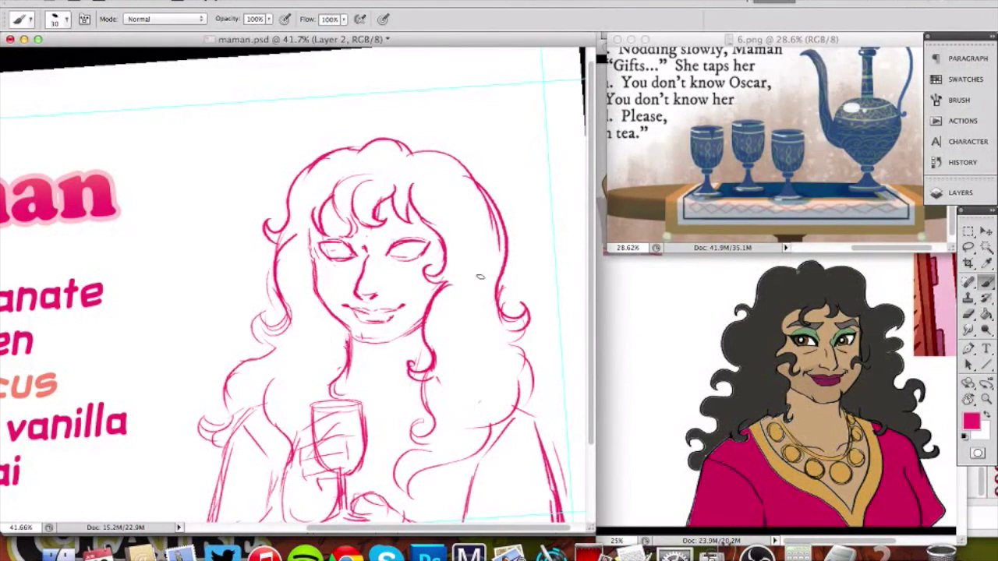
Erase the hair's left outline and redraw it as stepped waves with small curled ends down to the shoulder.
{"action": "key", "text": "e"}
{"action": "mouse_move", "coordinate": [262, 337]}
{"action": "left_mouse_down"}
{"action": "mouse_move", "coordinate": [288, 327]}
{"action": "mouse_move", "coordinate": [276, 267]}
{"action": "mouse_move", "coordinate": [288, 251]}
{"action": "mouse_move", "coordinate": [265, 349]}
{"action": "mouse_move", "coordinate": [234, 378]}
{"action": "left_mouse_up"}
{"action": "key", "text": "b"}
{"action": "mouse_move", "coordinate": [305, 201]}
{"action": "left_mouse_down"}
{"action": "mouse_move", "coordinate": [277, 251]}
{"action": "mouse_move", "coordinate": [283, 271]}
{"action": "left_mouse_up"}
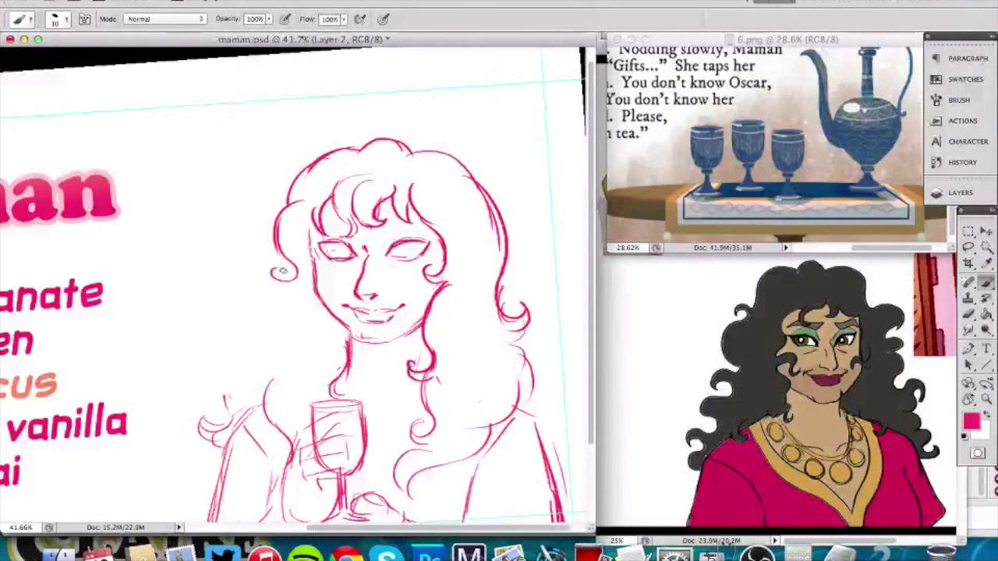
{"action": "left_click_drag", "start_coordinate": [282, 307], "coordinate": [251, 331]}
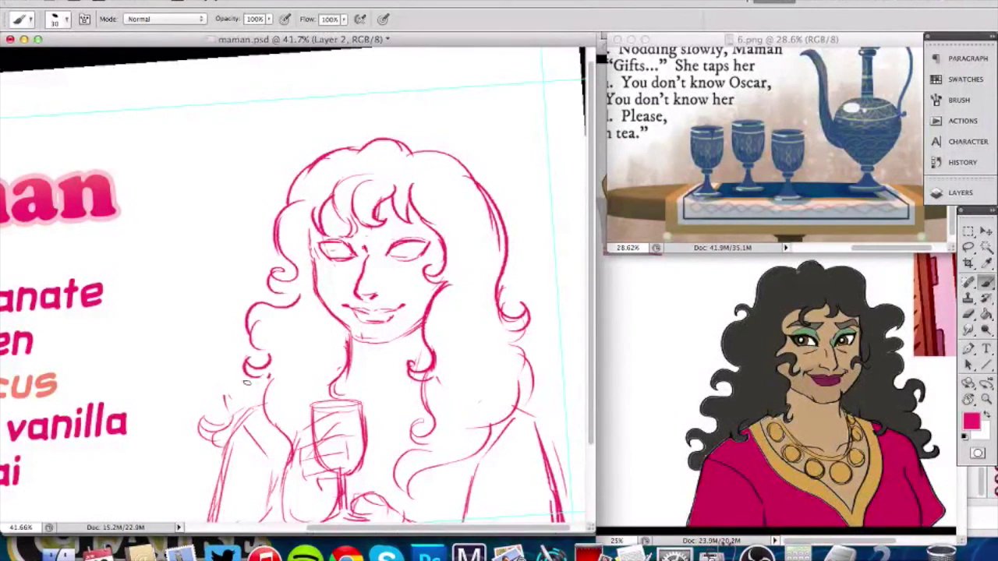
Redraw the hair's right outline in waves ending in a chest curl, and sketch the lower left strand and shoulder curl.
{"action": "key", "text": "e"}
{"action": "mouse_move", "coordinate": [497, 238]}
{"action": "left_mouse_down"}
{"action": "mouse_move", "coordinate": [539, 325]}
{"action": "mouse_move", "coordinate": [516, 284]}
{"action": "left_mouse_up"}
{"action": "key", "text": "b"}
{"action": "mouse_move", "coordinate": [493, 207]}
{"action": "left_mouse_down"}
{"action": "mouse_move", "coordinate": [512, 245]}
{"action": "mouse_move", "coordinate": [504, 250]}
{"action": "mouse_move", "coordinate": [519, 312]}
{"action": "mouse_move", "coordinate": [503, 317]}
{"action": "mouse_move", "coordinate": [536, 395]}
{"action": "mouse_move", "coordinate": [517, 384]}
{"action": "mouse_move", "coordinate": [540, 395]}
{"action": "mouse_move", "coordinate": [501, 406]}
{"action": "mouse_move", "coordinate": [504, 427]}
{"action": "mouse_move", "coordinate": [438, 493]}
{"action": "left_mouse_up"}
{"action": "left_click_drag", "start_coordinate": [256, 383], "coordinate": [281, 463]}
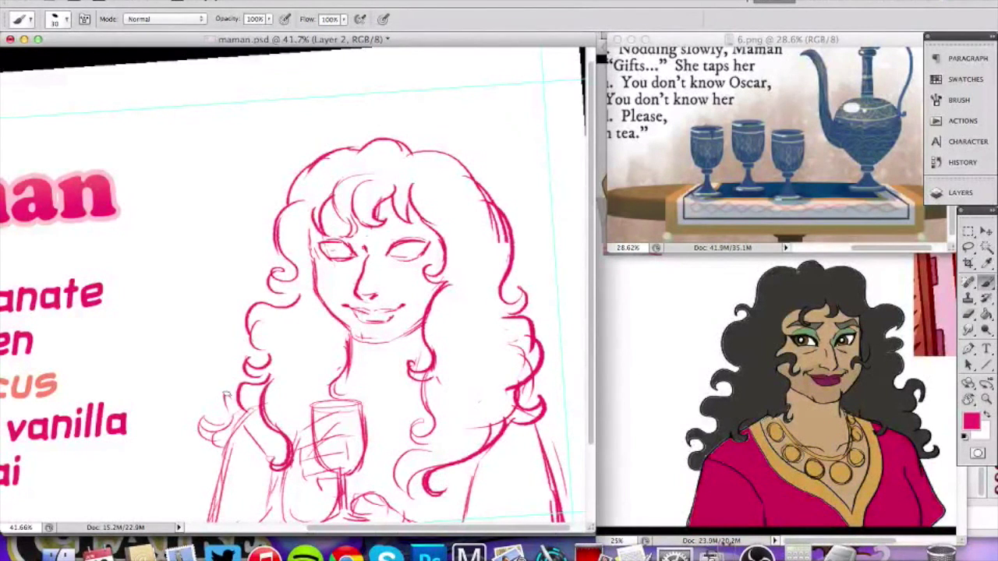
{"action": "left_click_drag", "start_coordinate": [234, 401], "coordinate": [221, 433]}
Select the head and upper hair with the Lasso, rotate them about -2.78° and shift them slightly up and left.
{"action": "key", "text": "z"}
{"action": "key", "text": "r"}
{"action": "left_click_drag", "start_coordinate": [522, 236], "coordinate": [525, 253]}
{"action": "key", "text": "z"}
{"action": "mouse_move", "coordinate": [468, 336]}
{"action": "left_mouse_down"}
{"action": "mouse_move", "coordinate": [393, 339]}
{"action": "mouse_move", "coordinate": [770, 128]}
{"action": "left_mouse_up"}
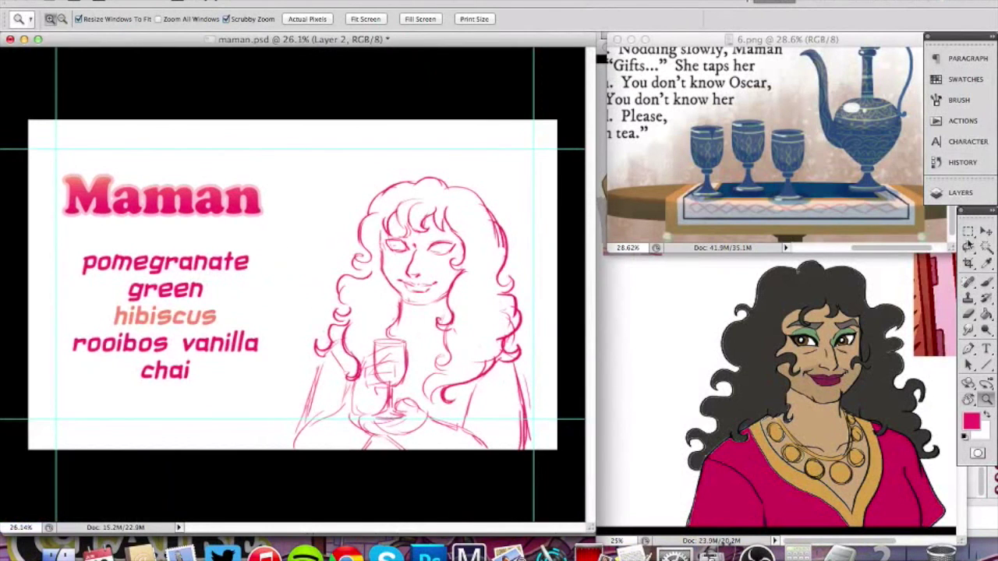
{"action": "key", "text": "l"}
{"action": "mouse_move", "coordinate": [373, 153]}
{"action": "left_mouse_down"}
{"action": "mouse_move", "coordinate": [310, 223]}
{"action": "mouse_move", "coordinate": [312, 344]}
{"action": "left_mouse_up"}
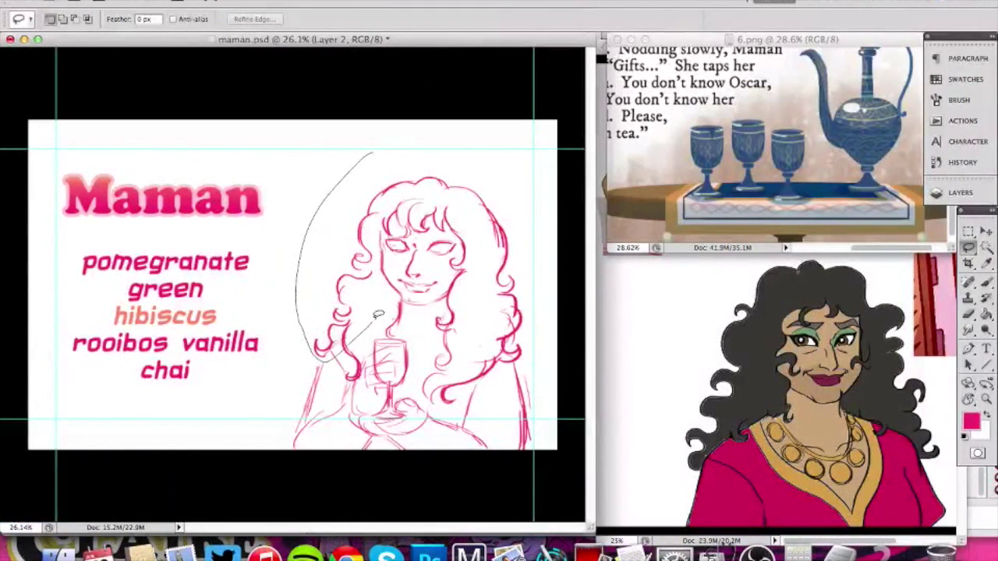
{"action": "left_click_drag", "start_coordinate": [499, 336], "coordinate": [368, 152]}
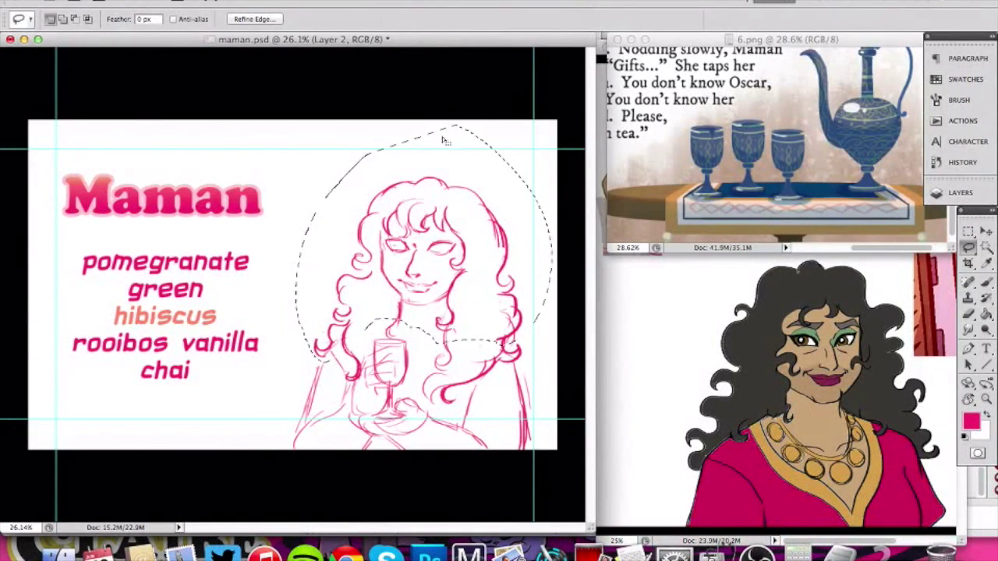
{"action": "key", "text": "ctrl+t"}
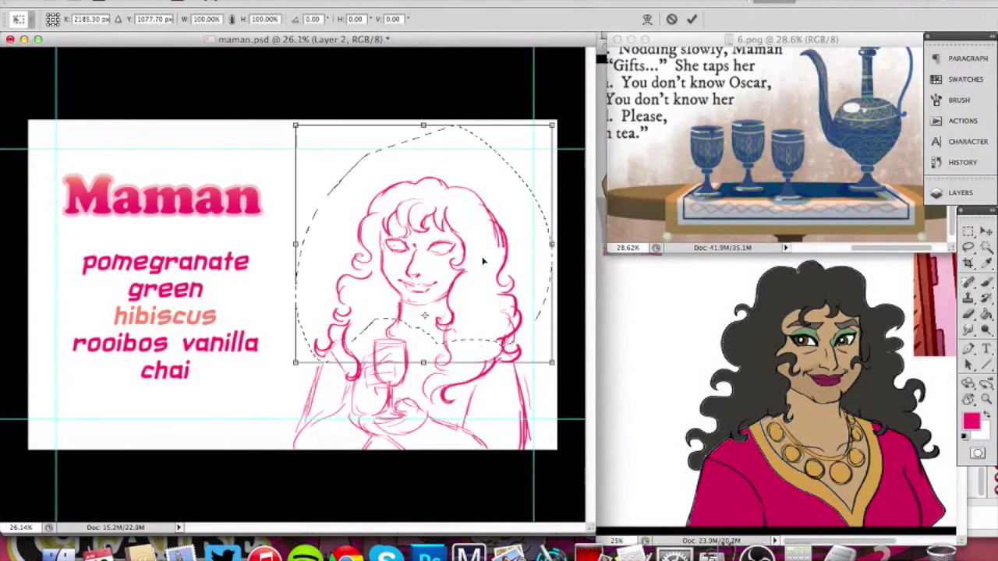
{"action": "left_click_drag", "start_coordinate": [557, 153], "coordinate": [552, 145]}
{"action": "left_click_drag", "start_coordinate": [465, 237], "coordinate": [461, 232]}
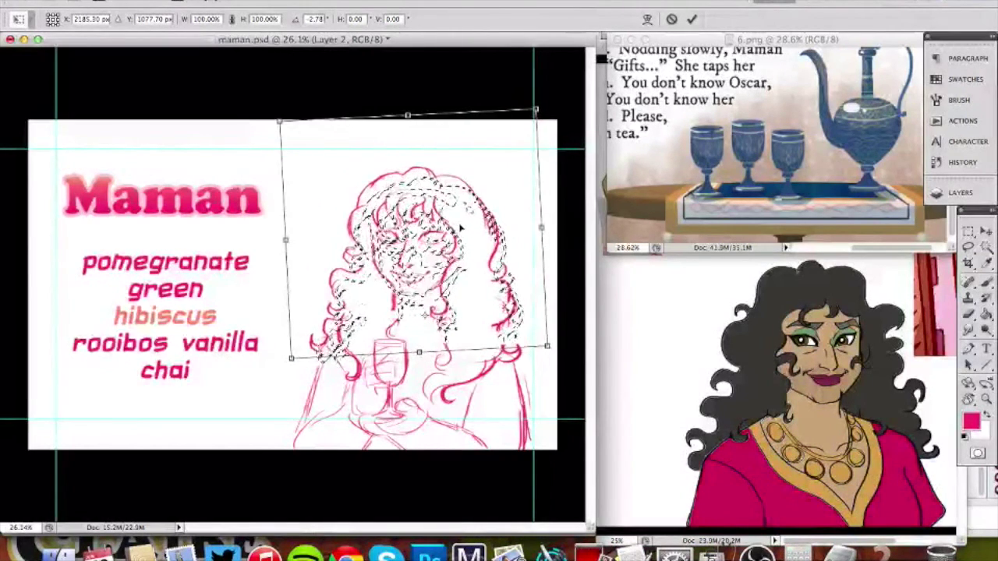
{"action": "key", "text": "Return"}
{"action": "key", "text": "ctrl+d"}
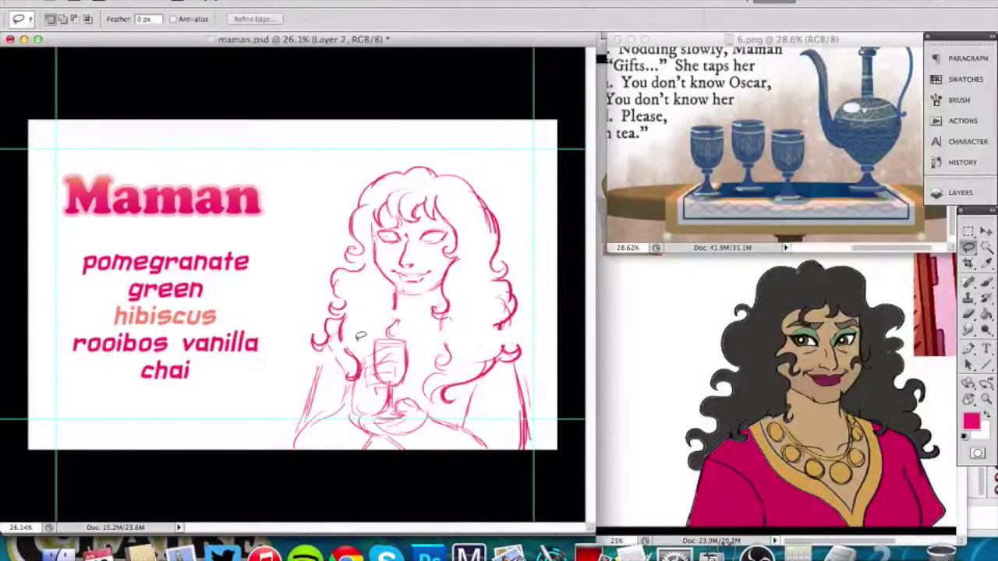
Select the shoulders, arms and goblet with the Lasso and scale them up to about 110% height, widening them slightly more.
{"action": "left_click_drag", "start_coordinate": [269, 418], "coordinate": [543, 429]}
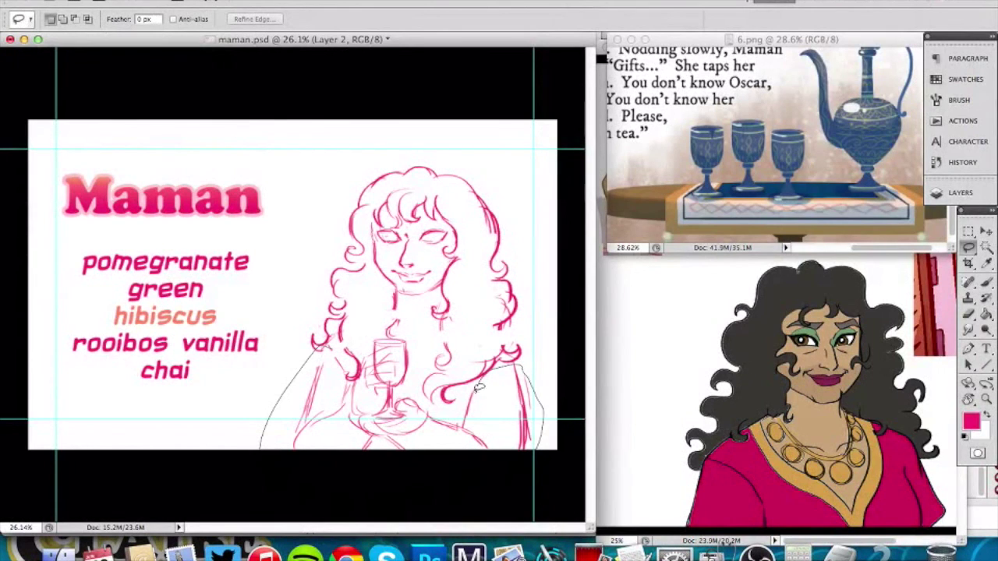
{"action": "mouse_move", "coordinate": [405, 312]}
{"action": "left_mouse_down"}
{"action": "mouse_move", "coordinate": [372, 335]}
{"action": "mouse_move", "coordinate": [347, 366]}
{"action": "left_mouse_up"}
{"action": "key", "text": "ctrl+t"}
{"action": "left_click_drag", "start_coordinate": [542, 315], "coordinate": [565, 310]}
{"action": "left_click_drag", "start_coordinate": [404, 313], "coordinate": [412, 312]}
{"action": "left_click_drag", "start_coordinate": [408, 465], "coordinate": [412, 465]}
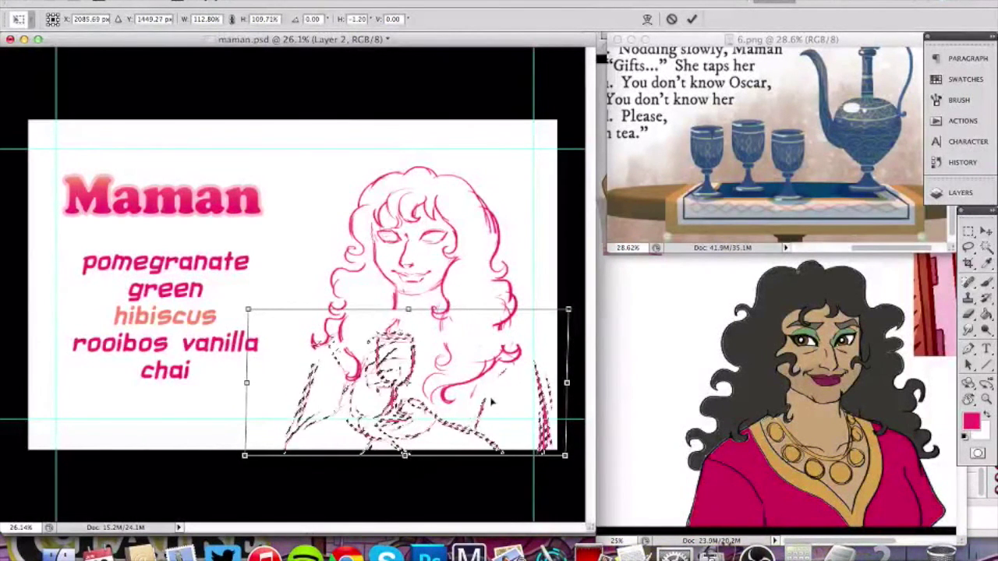
{"action": "left_click_drag", "start_coordinate": [247, 382], "coordinate": [238, 382]}
{"action": "key", "text": "Return"}
Reconnect the lower right hair curls and inner strand beside the neck, and draw heavier outlines on both shoulders.
{"action": "key", "text": "b"}
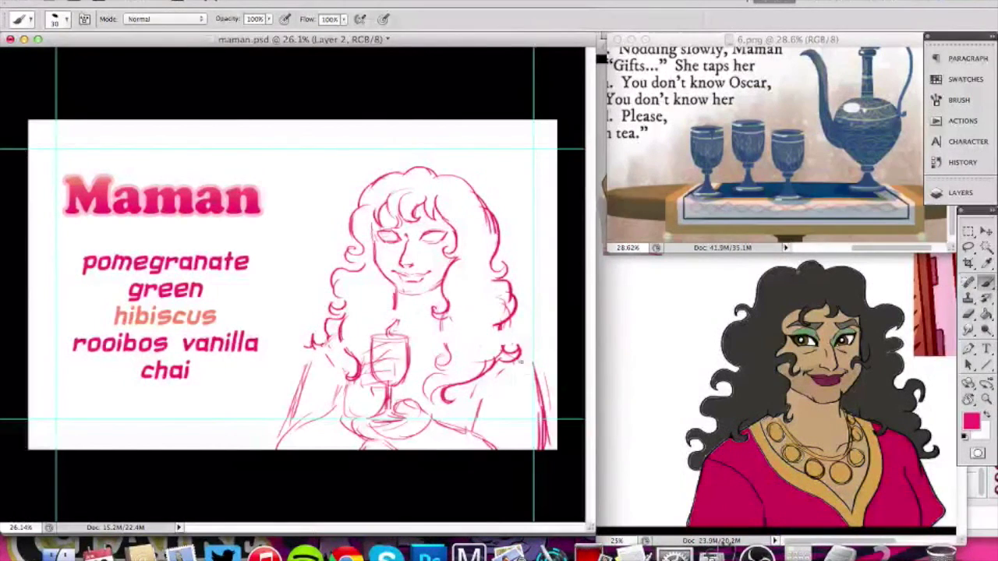
{"action": "left_click_drag", "start_coordinate": [507, 320], "coordinate": [521, 340]}
{"action": "left_click_drag", "start_coordinate": [521, 340], "coordinate": [505, 359]}
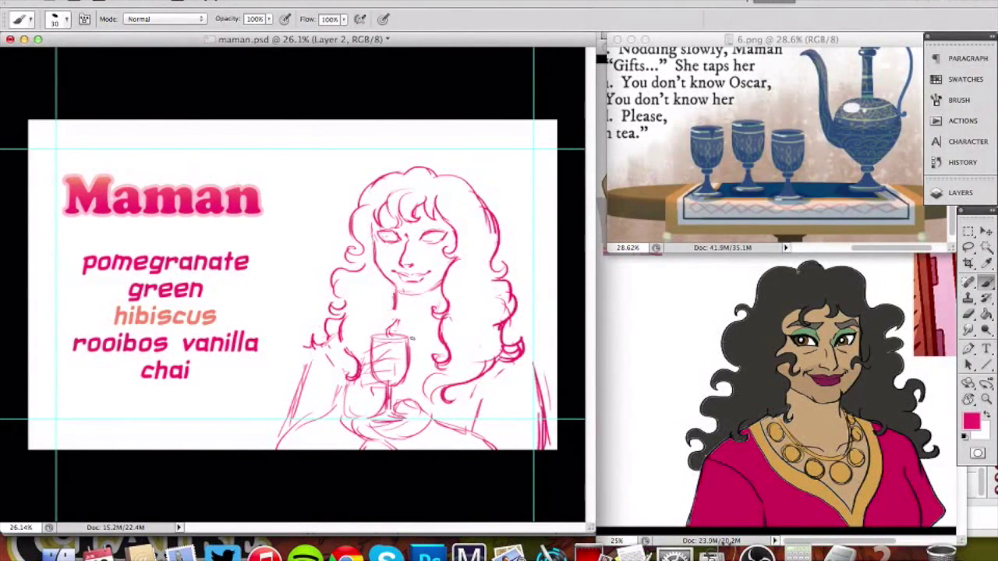
{"action": "left_click_drag", "start_coordinate": [329, 343], "coordinate": [299, 397]}
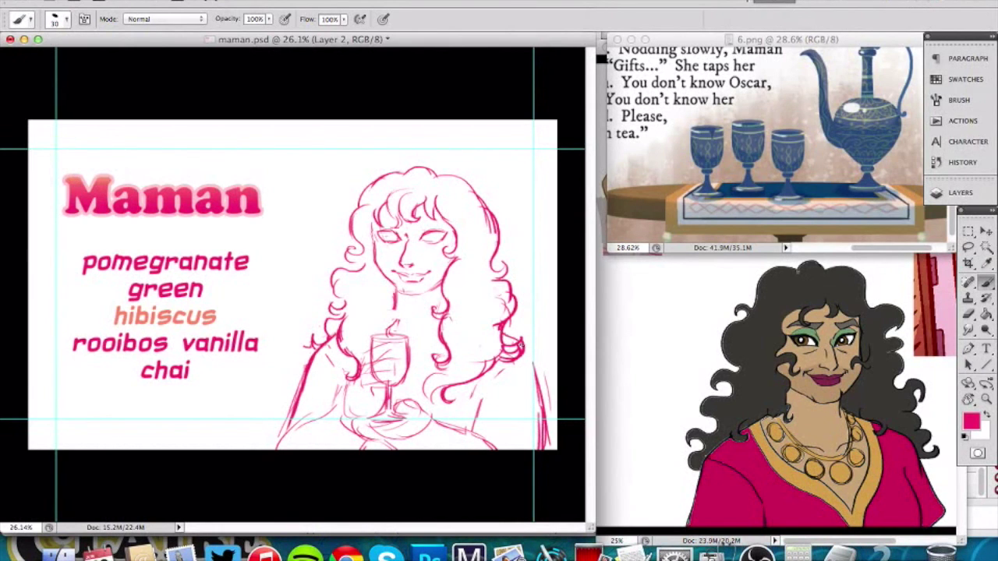
{"action": "left_click_drag", "start_coordinate": [523, 356], "coordinate": [544, 448]}
Redraw the neck's left line and the curls above the goblet, painting over stray marks in white.
{"action": "left_click_drag", "start_coordinate": [394, 293], "coordinate": [397, 318]}
{"action": "key", "text": "x"}
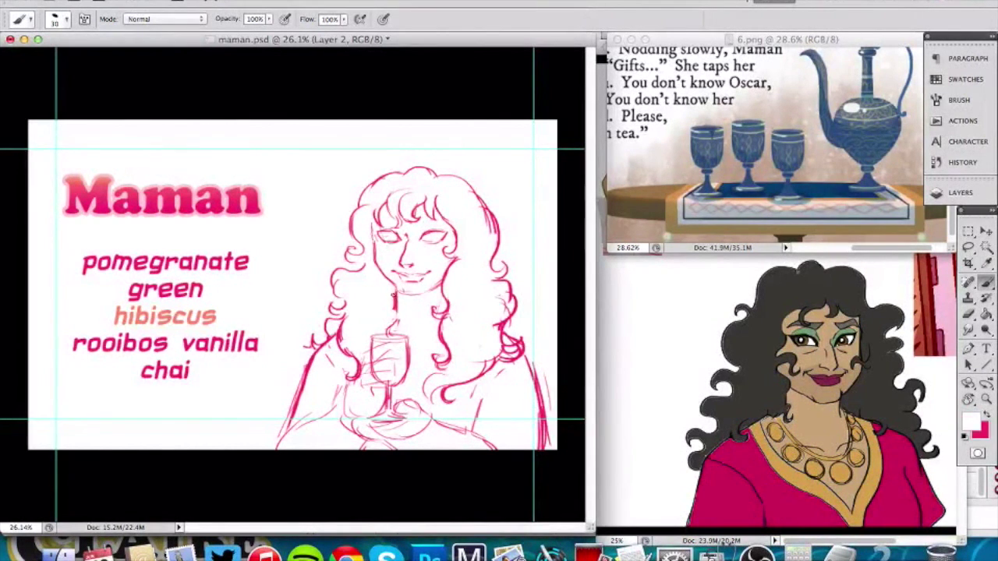
{"action": "key", "text": "x"}
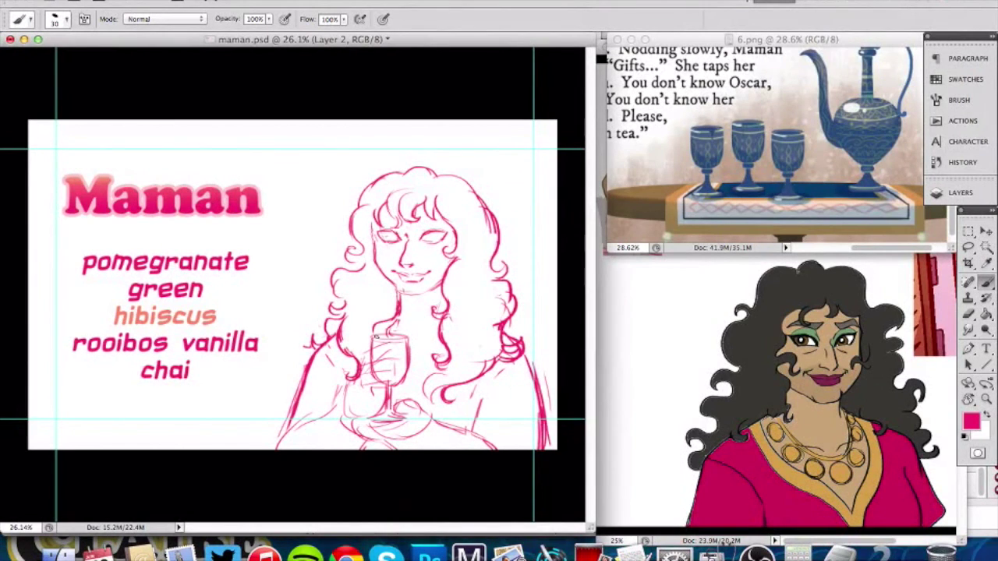
{"action": "key", "text": "x"}
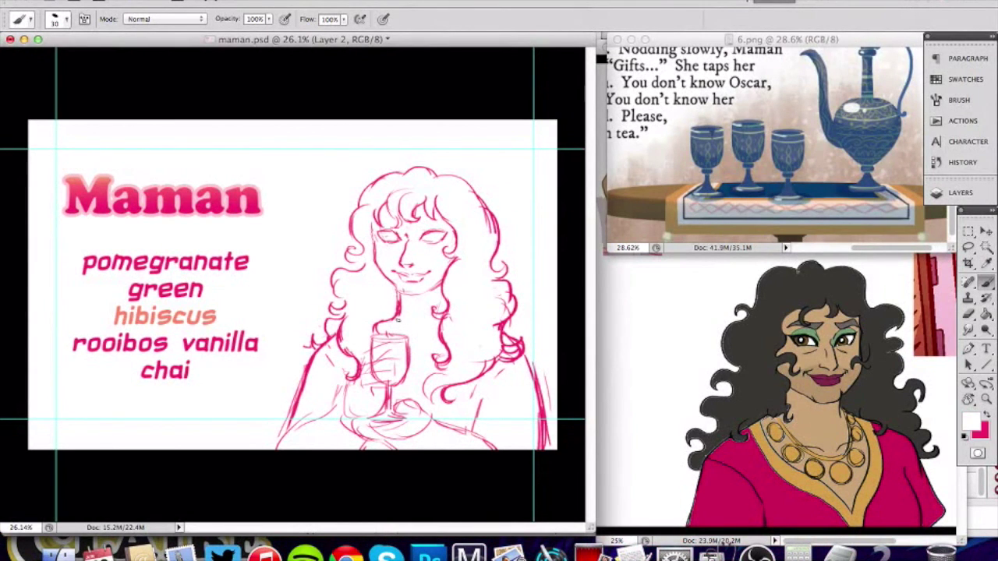
{"action": "key", "text": "x"}
{"action": "key", "text": "x"}
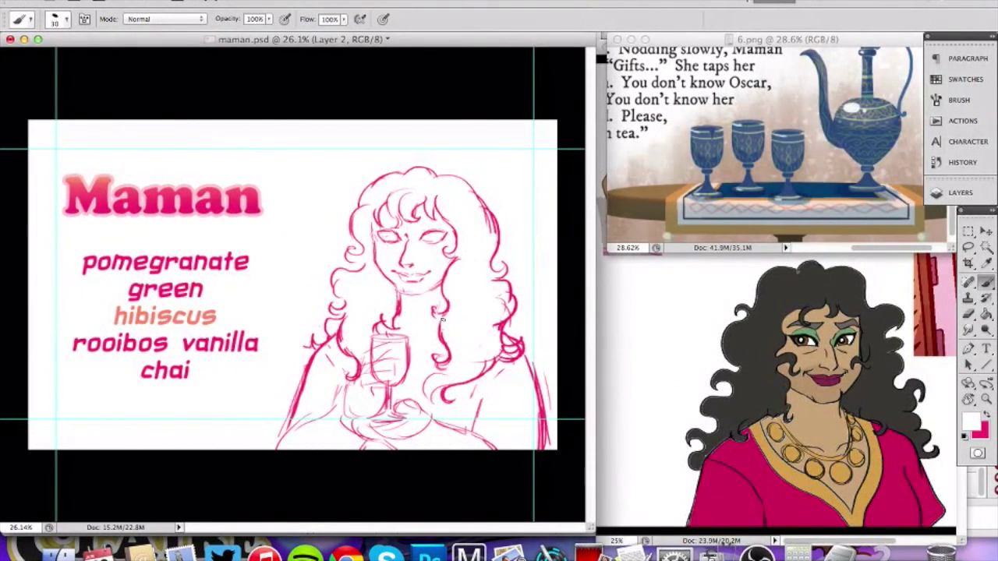
Refine the curl on the right side of the neck with pink strokes and white touch-ups.
{"action": "key", "text": "z"}
{"action": "left_click_drag", "start_coordinate": [427, 299], "coordinate": [475, 282]}
{"action": "key", "text": "b"}
{"action": "key", "text": "x"}
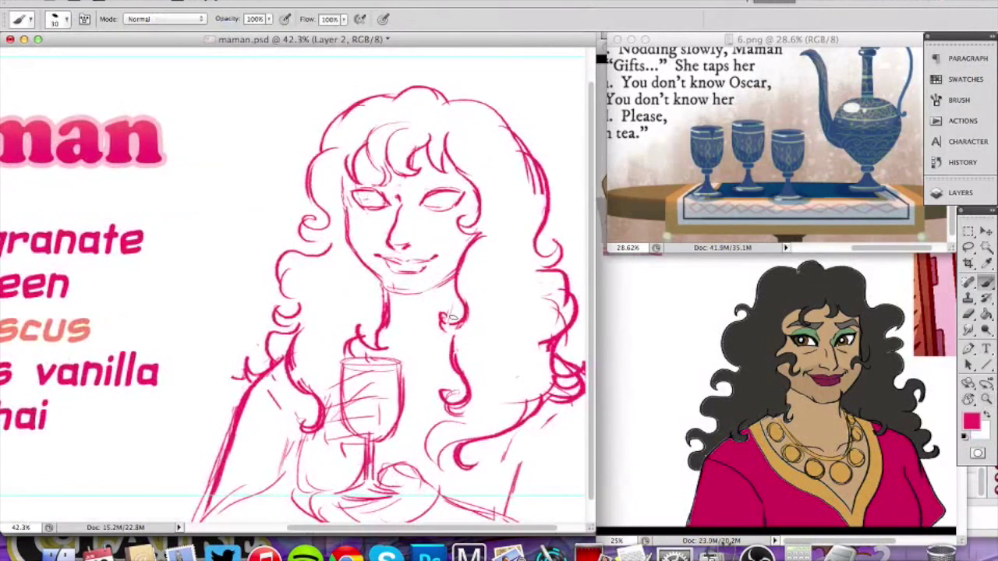
{"action": "key", "text": "x"}
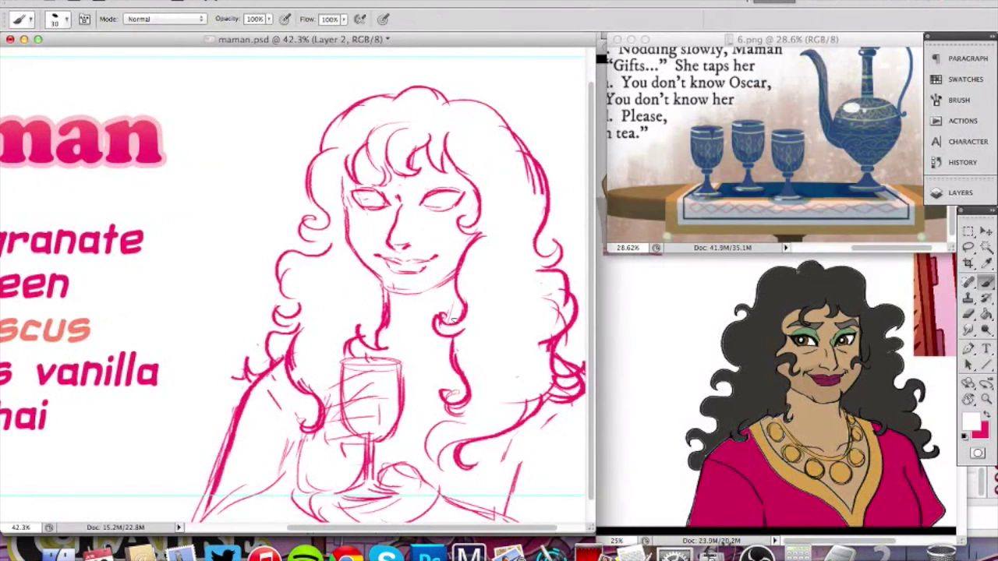
{"action": "mouse_move", "coordinate": [455, 311]}
{"action": "left_mouse_down"}
{"action": "mouse_move", "coordinate": [442, 315]}
{"action": "mouse_move", "coordinate": [456, 310]}
{"action": "mouse_move", "coordinate": [460, 329]}
{"action": "left_mouse_up"}
{"action": "key", "text": "x"}
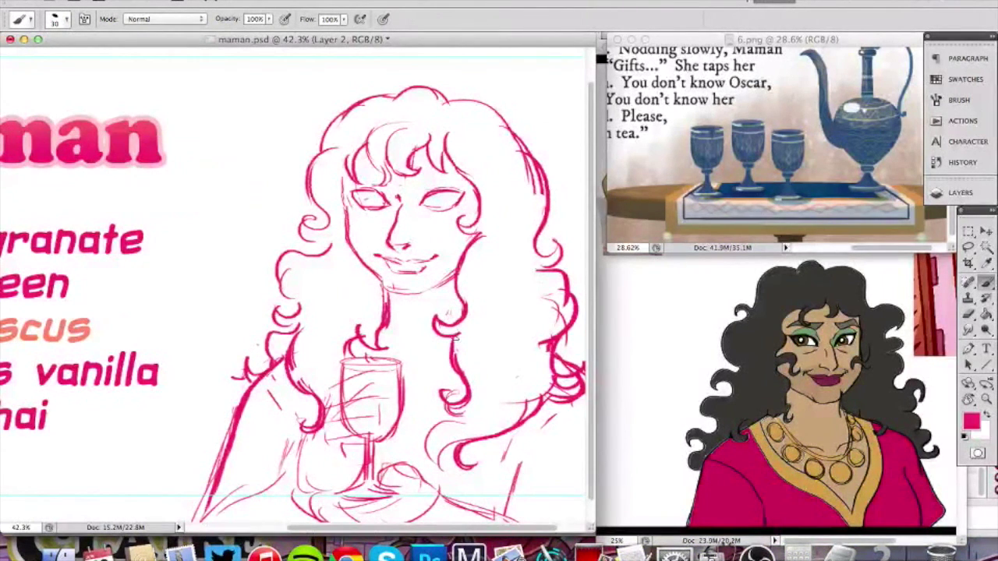
Paint out the stray lines in the right side curls with white and add a pink curl at the chest.
{"action": "left_click_drag", "start_coordinate": [551, 315], "coordinate": [494, 293]}
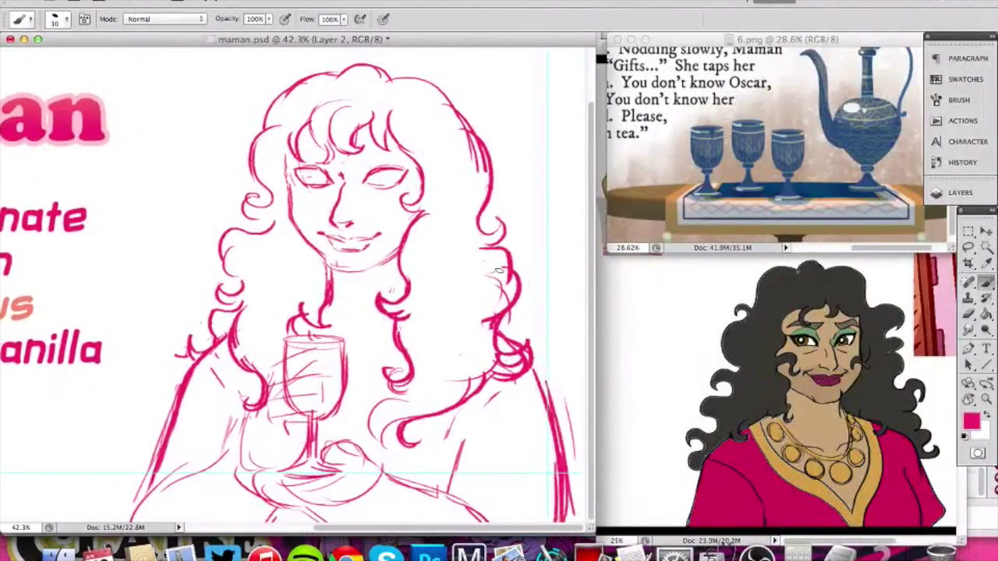
{"action": "key", "text": "x"}
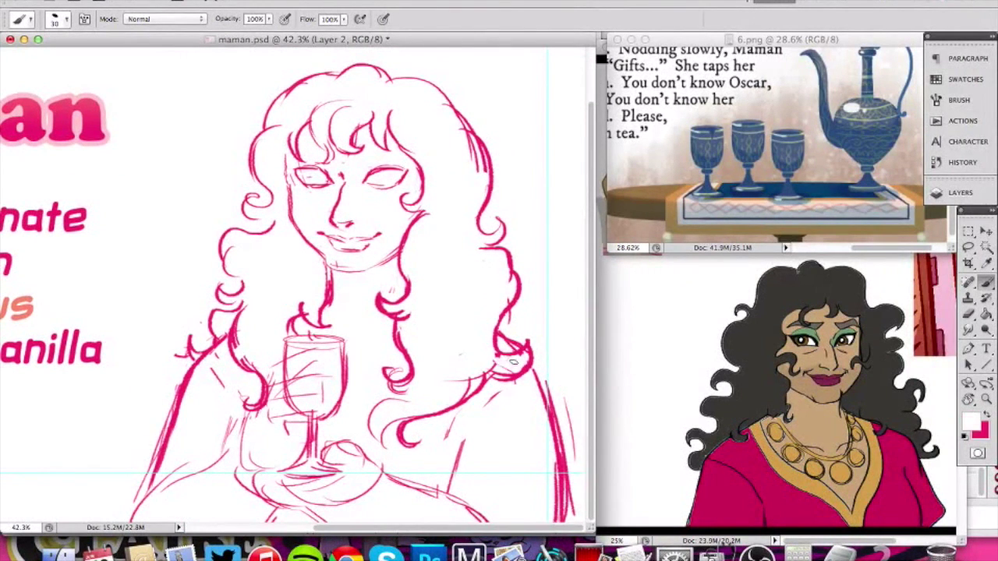
{"action": "key", "text": "x"}
{"action": "mouse_move", "coordinate": [399, 389]}
{"action": "left_mouse_down"}
{"action": "mouse_move", "coordinate": [380, 425]}
{"action": "mouse_move", "coordinate": [394, 446]}
{"action": "left_mouse_up"}
Draw a line from the left hair strand down beside the goblet, and save the file.
{"action": "key", "text": "z"}
{"action": "mouse_move", "coordinate": [294, 404]}
{"action": "left_mouse_down"}
{"action": "mouse_move", "coordinate": [262, 402]}
{"action": "mouse_move", "coordinate": [315, 401]}
{"action": "left_mouse_up"}
{"action": "key", "text": "b"}
{"action": "key", "text": "x"}
{"action": "mouse_move", "coordinate": [363, 355]}
{"action": "left_mouse_down"}
{"action": "mouse_move", "coordinate": [369, 367]}
{"action": "mouse_move", "coordinate": [337, 443]}
{"action": "left_mouse_up"}
{"action": "key", "text": "x"}
{"action": "key", "text": "z"}
{"action": "left_click_drag", "start_coordinate": [375, 394], "coordinate": [339, 392]}
{"action": "key", "text": "super+s"}
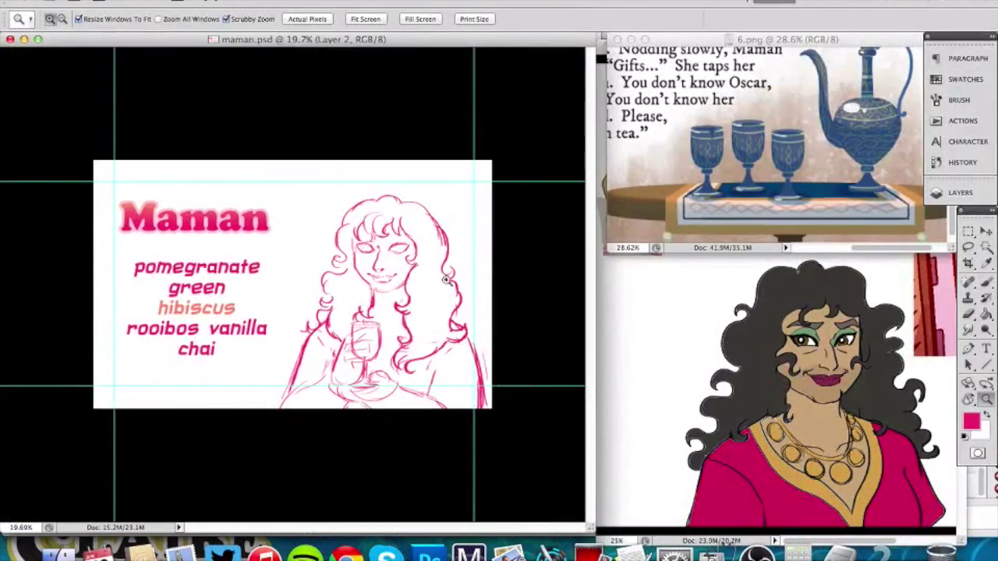
Erase the rough hair end at the left shoulder and redraw it as clean upturned curls.
{"action": "left_click_drag", "start_coordinate": [417, 388], "coordinate": [429, 387]}
{"action": "key", "text": "b"}
{"action": "key", "text": "e"}
{"action": "mouse_move", "coordinate": [334, 340]}
{"action": "left_mouse_down"}
{"action": "mouse_move", "coordinate": [315, 357]}
{"action": "mouse_move", "coordinate": [299, 352]}
{"action": "mouse_move", "coordinate": [315, 343]}
{"action": "left_mouse_up"}
{"action": "key", "text": "b"}
{"action": "key", "text": "e"}
{"action": "key", "text": "b"}
{"action": "key", "text": "e"}
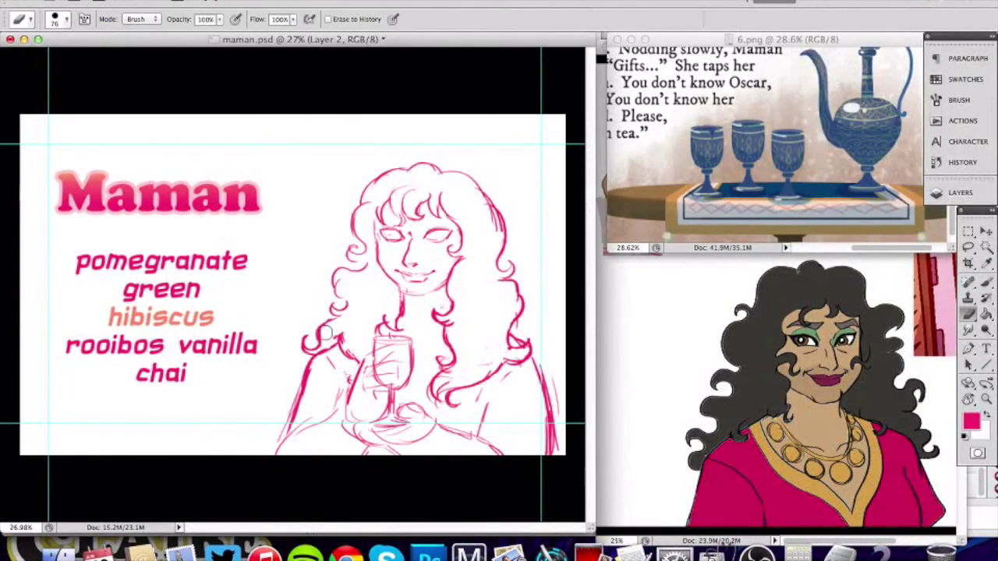
{"action": "key", "text": "b"}
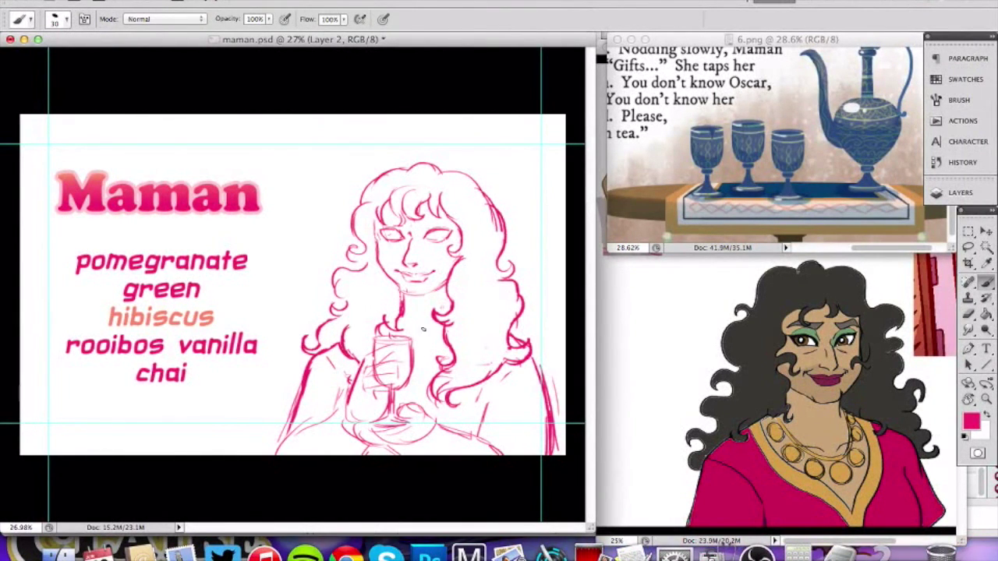
Thicken the face's left outline beside the eye with a pink stroke.
{"action": "key", "text": "super+space"}
{"action": "left_click_drag", "start_coordinate": [391, 248], "coordinate": [434, 247]}
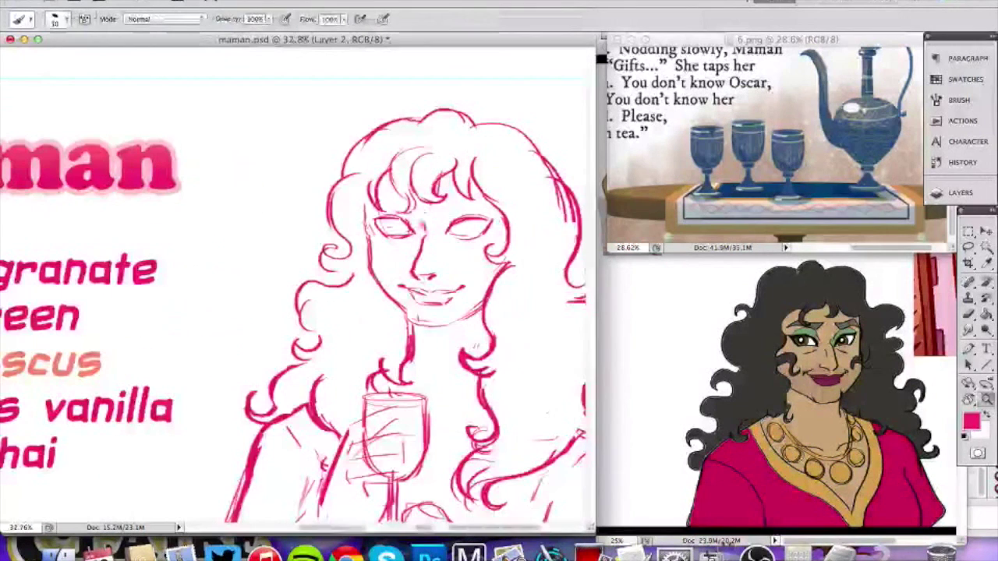
{"action": "left_click_drag", "start_coordinate": [372, 243], "coordinate": [373, 266]}
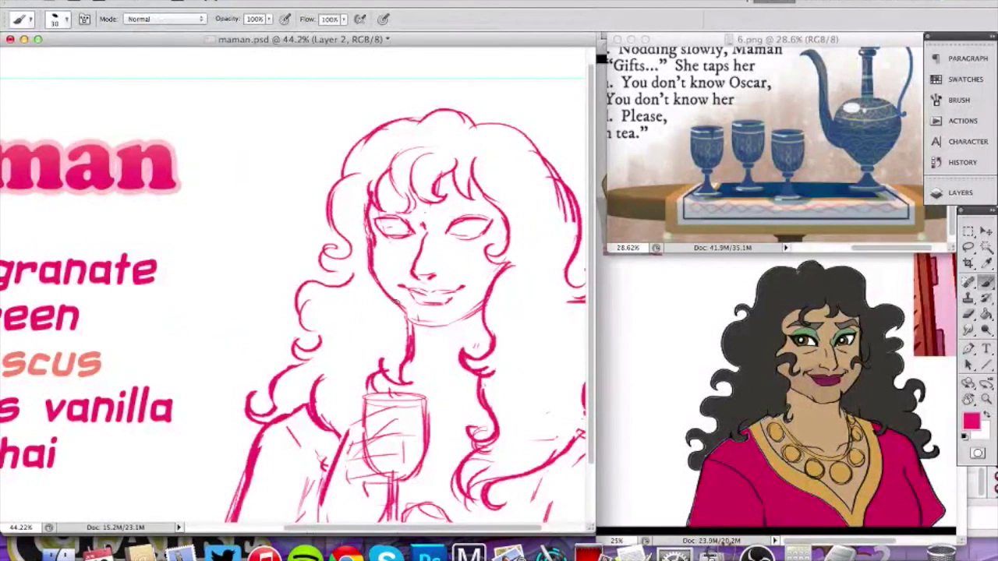
{"action": "key", "text": "super+space"}
{"action": "left_click_drag", "start_coordinate": [456, 370], "coordinate": [375, 379]}
{"action": "left_click_drag", "start_coordinate": [433, 270], "coordinate": [497, 279]}
{"action": "left_click_drag", "start_coordinate": [519, 323], "coordinate": [484, 309]}
{"action": "key", "text": "b"}
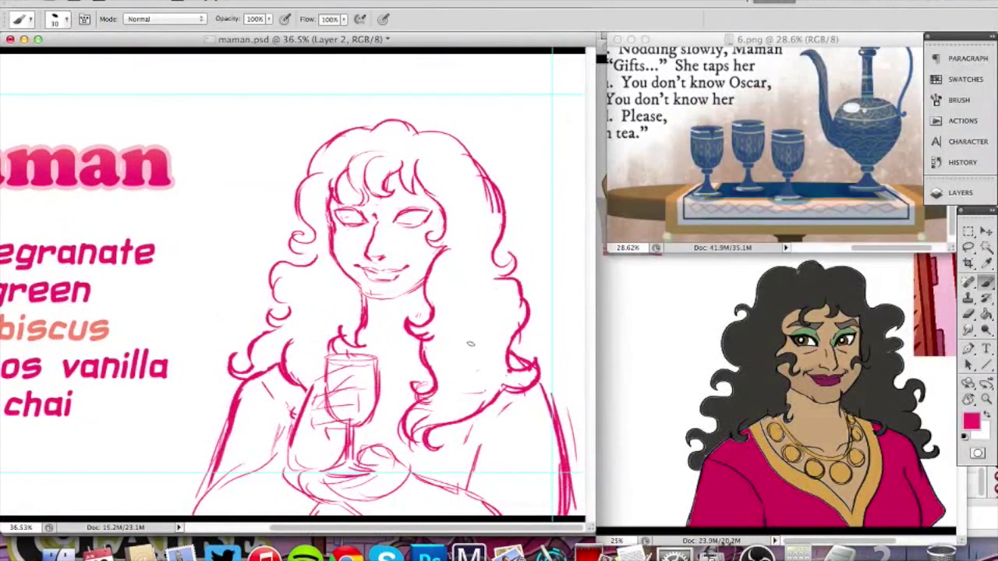
Select the head and upper hair with the Lasso and move them slightly down toward the neck.
{"action": "key", "text": "l"}
{"action": "mouse_move", "coordinate": [371, 86]}
{"action": "left_mouse_down"}
{"action": "mouse_move", "coordinate": [234, 190]}
{"action": "mouse_move", "coordinate": [306, 330]}
{"action": "mouse_move", "coordinate": [355, 331]}
{"action": "left_mouse_up"}
{"action": "left_click_drag", "start_coordinate": [224, 207], "coordinate": [234, 259]}
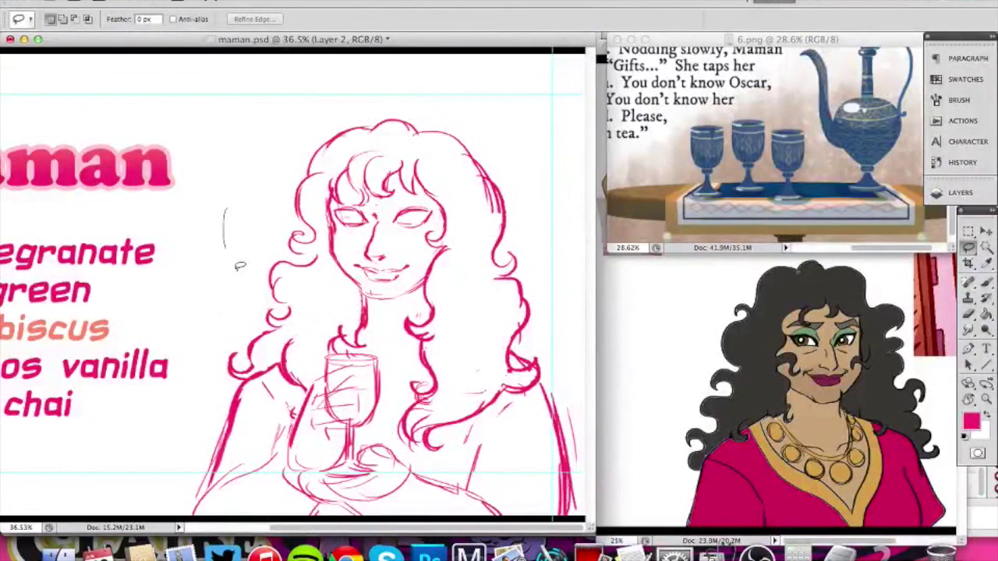
{"action": "mouse_move", "coordinate": [279, 287]}
{"action": "left_mouse_down"}
{"action": "mouse_move", "coordinate": [416, 306]}
{"action": "mouse_move", "coordinate": [461, 68]}
{"action": "left_mouse_up"}
{"action": "key", "text": "v"}
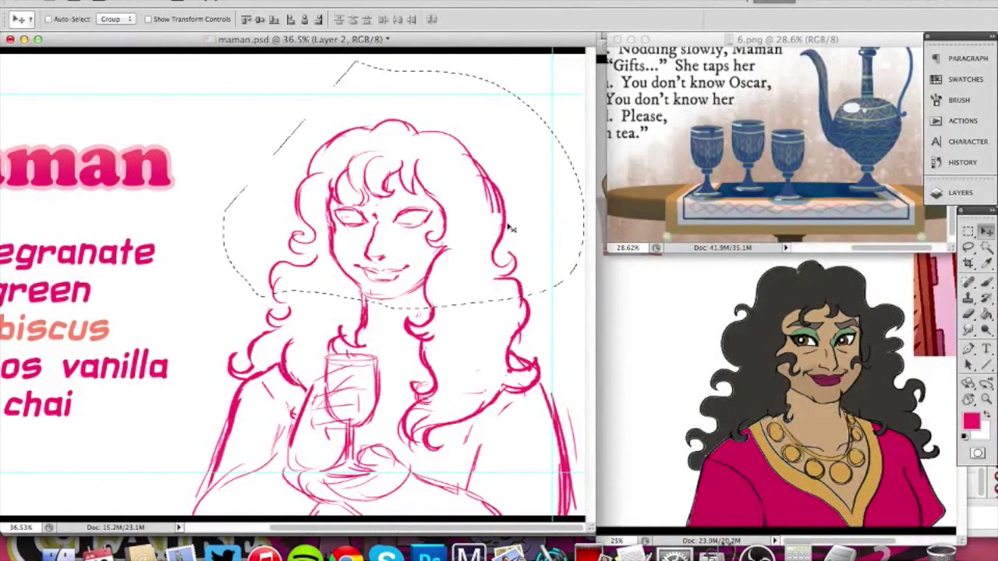
{"action": "left_click_drag", "start_coordinate": [507, 234], "coordinate": [507, 239]}
{"action": "key", "text": "super+d"}
Strengthen the right side of the chin and jaw line with a heavier pink stroke.
{"action": "key", "text": "z"}
{"action": "left_click_drag", "start_coordinate": [407, 263], "coordinate": [559, 189]}
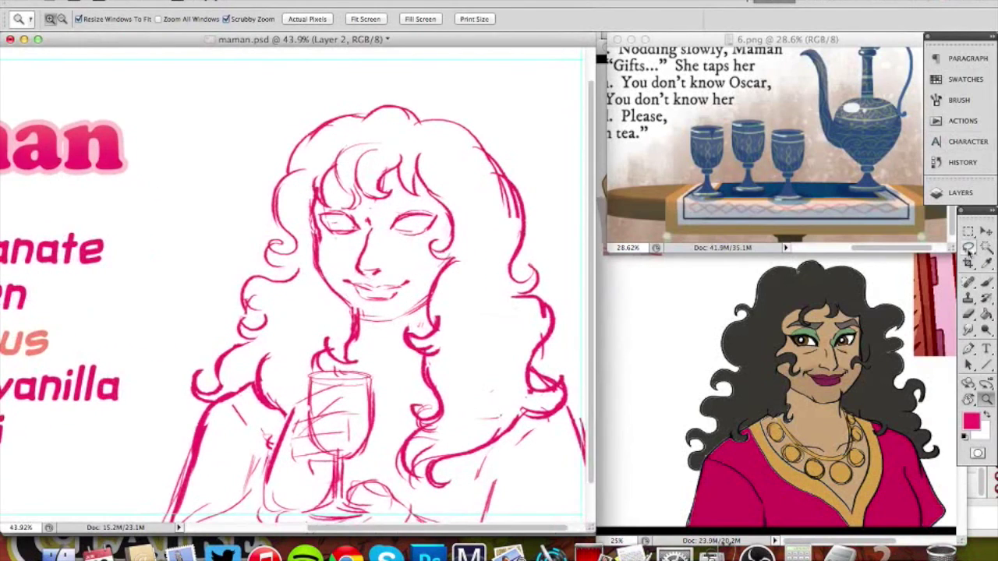
{"action": "left_click_drag", "start_coordinate": [359, 233], "coordinate": [370, 234]}
{"action": "key", "text": "b"}
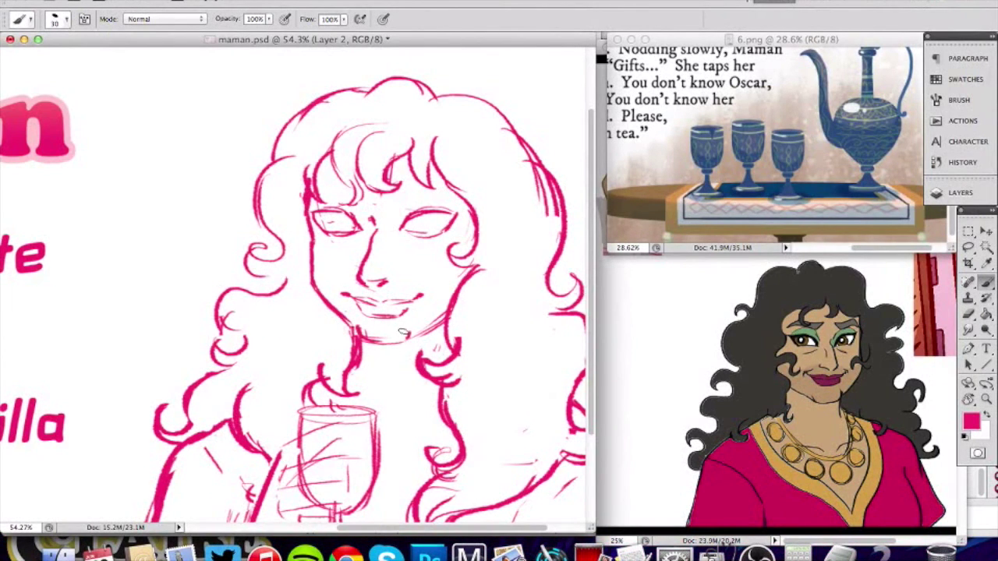
{"action": "left_click_drag", "start_coordinate": [411, 336], "coordinate": [441, 323]}
Strengthen the eye outlines and draw the upper lid line over the left eye.
{"action": "left_click", "coordinate": [388, 227], "text": "super"}
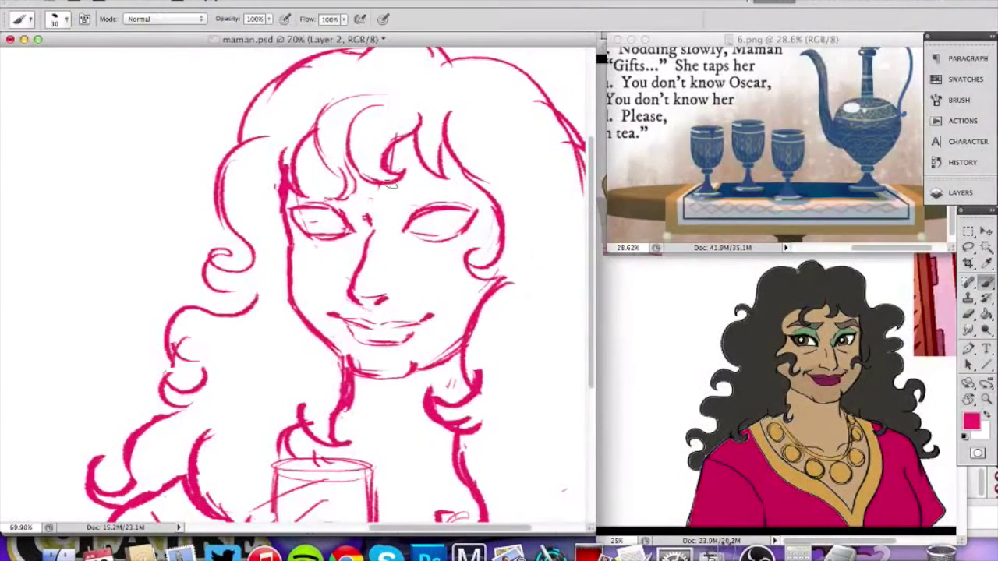
{"action": "key", "text": "z"}
{"action": "mouse_move", "coordinate": [493, 209]}
{"action": "left_mouse_down"}
{"action": "mouse_move", "coordinate": [419, 196]}
{"action": "mouse_move", "coordinate": [457, 189]}
{"action": "left_mouse_up"}
{"action": "left_click_drag", "start_coordinate": [285, 194], "coordinate": [337, 220]}
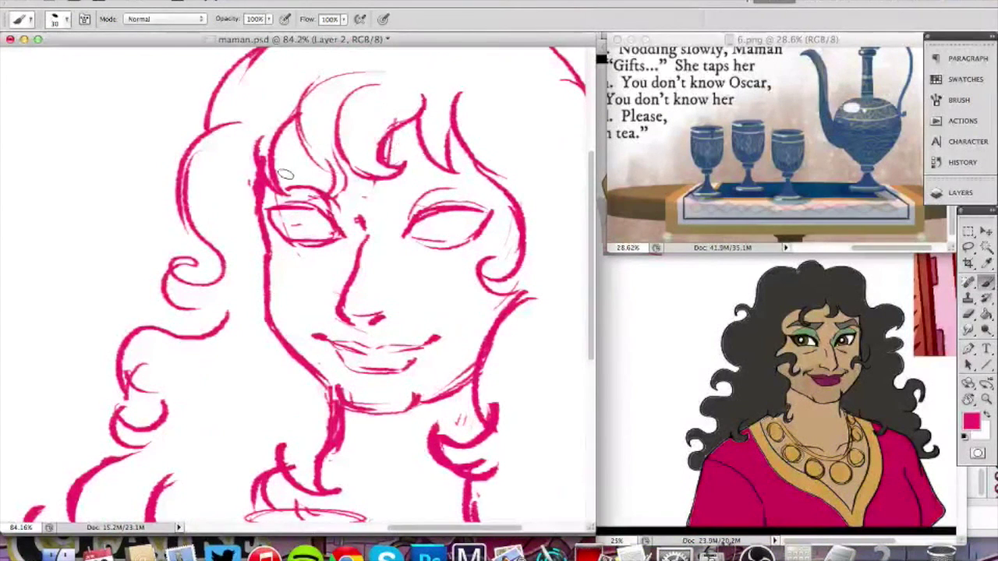
Thicken the curled lock of bangs that falls over the left eye.
{"action": "mouse_move", "coordinate": [310, 201]}
{"action": "left_mouse_down"}
{"action": "mouse_move", "coordinate": [347, 174]}
{"action": "mouse_move", "coordinate": [339, 148]}
{"action": "mouse_move", "coordinate": [329, 187]}
{"action": "left_mouse_up"}
{"action": "key", "text": "x"}
{"action": "key", "text": "x"}
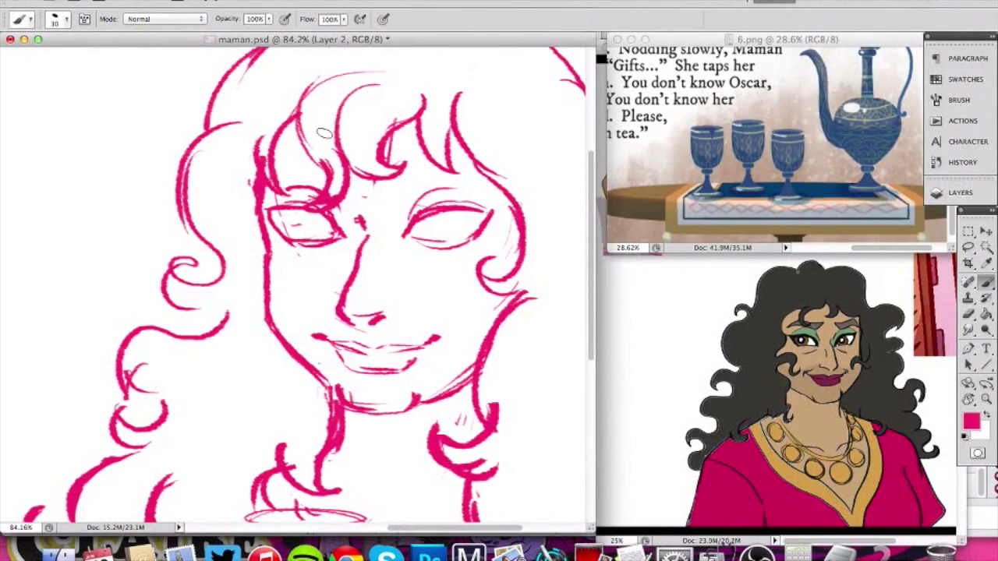
Draw angled eyebrows above both eyes, tucked just beneath the bangs.
{"action": "left_click_drag", "start_coordinate": [277, 165], "coordinate": [340, 162]}
{"action": "left_click_drag", "start_coordinate": [276, 174], "coordinate": [326, 160]}
{"action": "mouse_move", "coordinate": [493, 186]}
{"action": "left_mouse_down"}
{"action": "mouse_move", "coordinate": [452, 161]}
{"action": "mouse_move", "coordinate": [430, 164]}
{"action": "left_mouse_up"}
{"action": "key", "text": "super+z"}
{"action": "left_click_drag", "start_coordinate": [494, 184], "coordinate": [397, 165]}
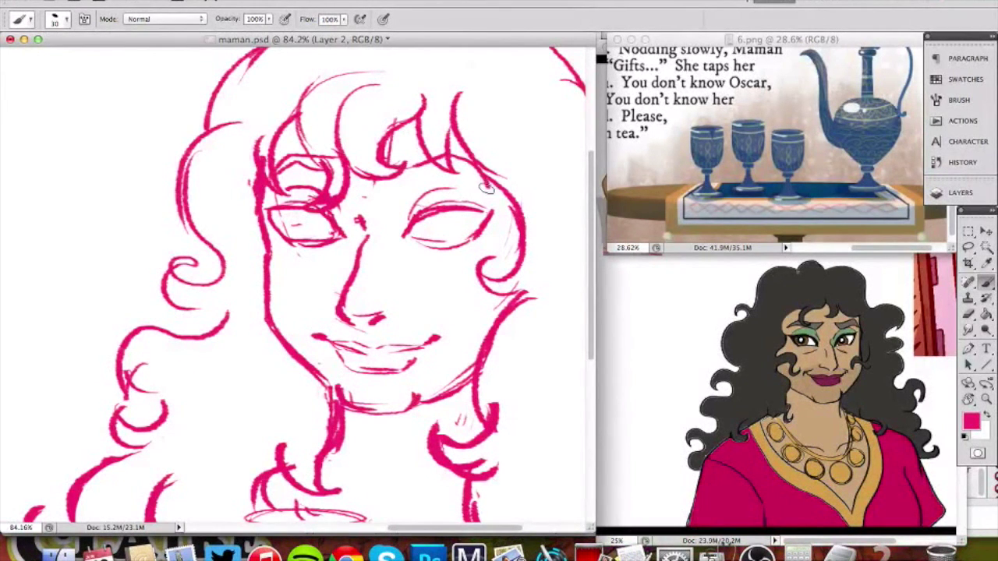
{"action": "key", "text": "ctrl+z"}
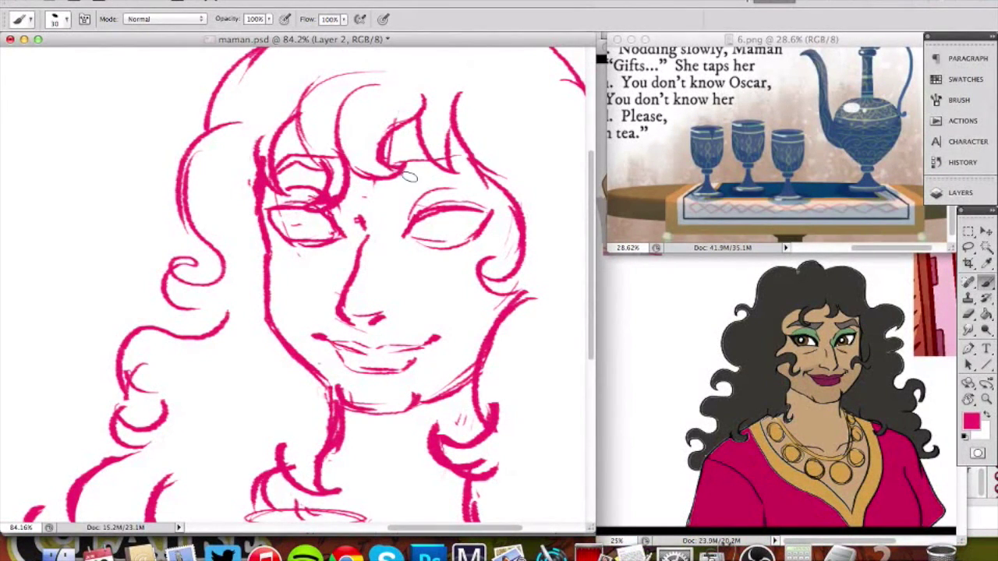
{"action": "left_click_drag", "start_coordinate": [496, 195], "coordinate": [397, 170]}
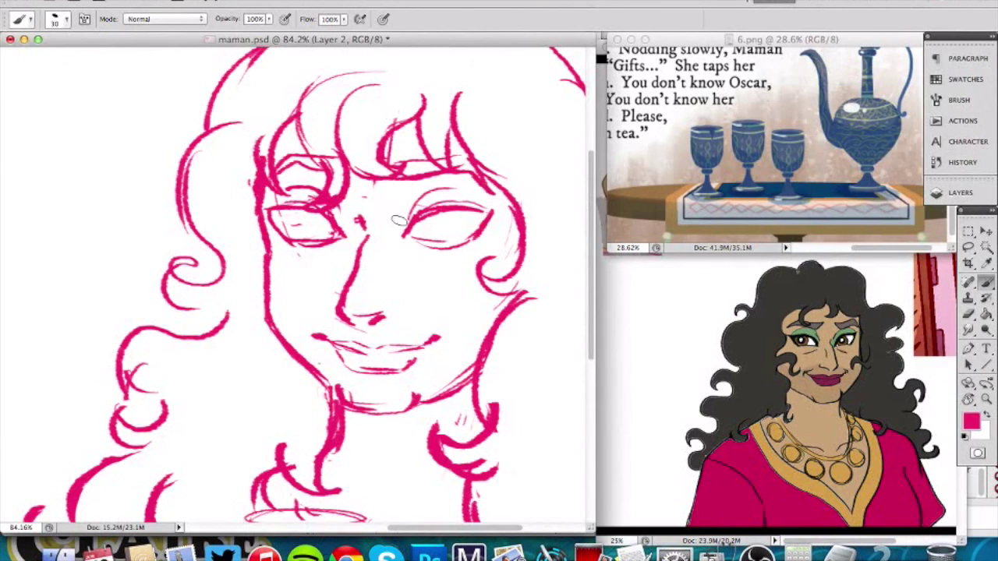
Sketch a round iris in each eye, beneath the upper lid.
{"action": "key", "text": "x"}
{"action": "key", "text": "x"}
{"action": "mouse_move", "coordinate": [434, 215]}
{"action": "left_mouse_down"}
{"action": "mouse_move", "coordinate": [467, 208]}
{"action": "mouse_move", "coordinate": [466, 233]}
{"action": "mouse_move", "coordinate": [464, 209]}
{"action": "left_mouse_up"}
{"action": "key", "text": "super+z"}
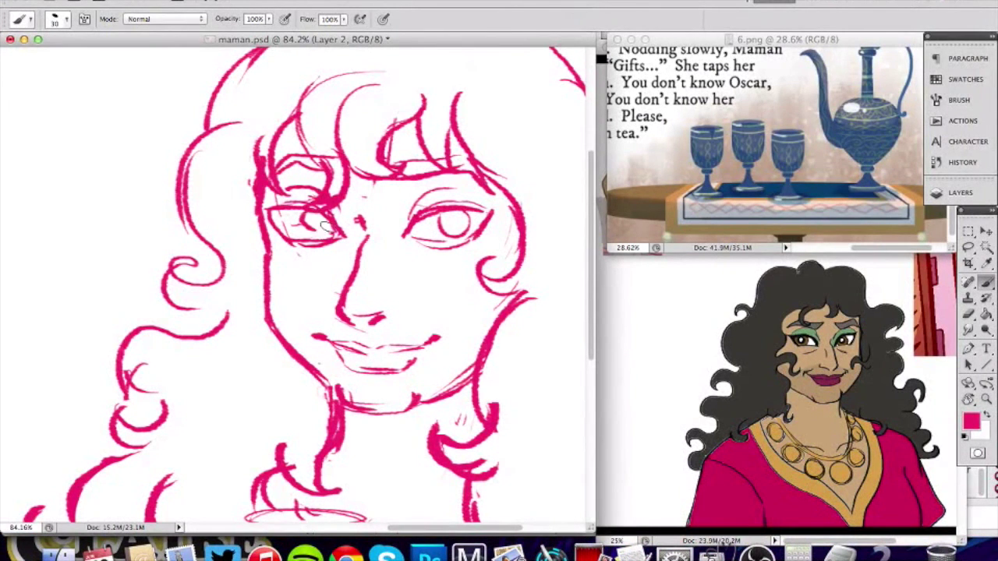
Select the nose with the Lasso, move it slightly up between the eyes, and deselect it.
{"action": "key", "text": "z"}
{"action": "mouse_move", "coordinate": [310, 294]}
{"action": "left_mouse_down"}
{"action": "mouse_move", "coordinate": [229, 312]}
{"action": "mouse_move", "coordinate": [265, 310]}
{"action": "left_mouse_up"}
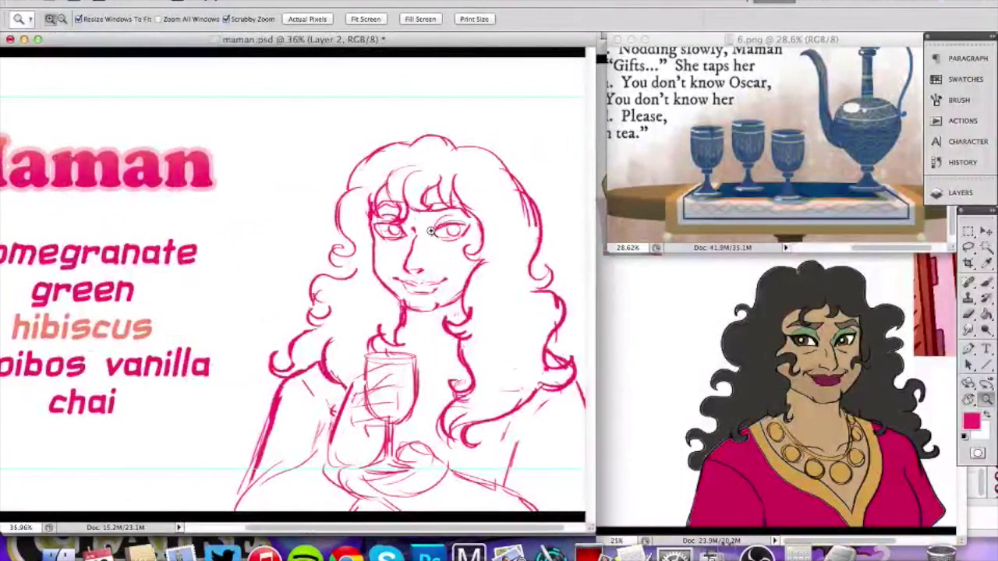
{"action": "left_click_drag", "start_coordinate": [426, 248], "coordinate": [456, 248]}
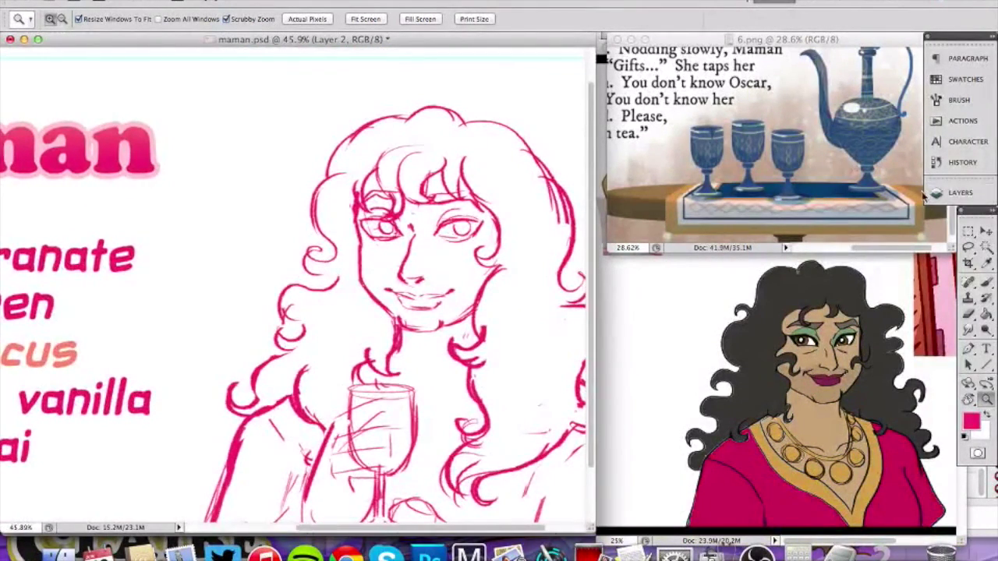
{"action": "left_click", "coordinate": [968, 246]}
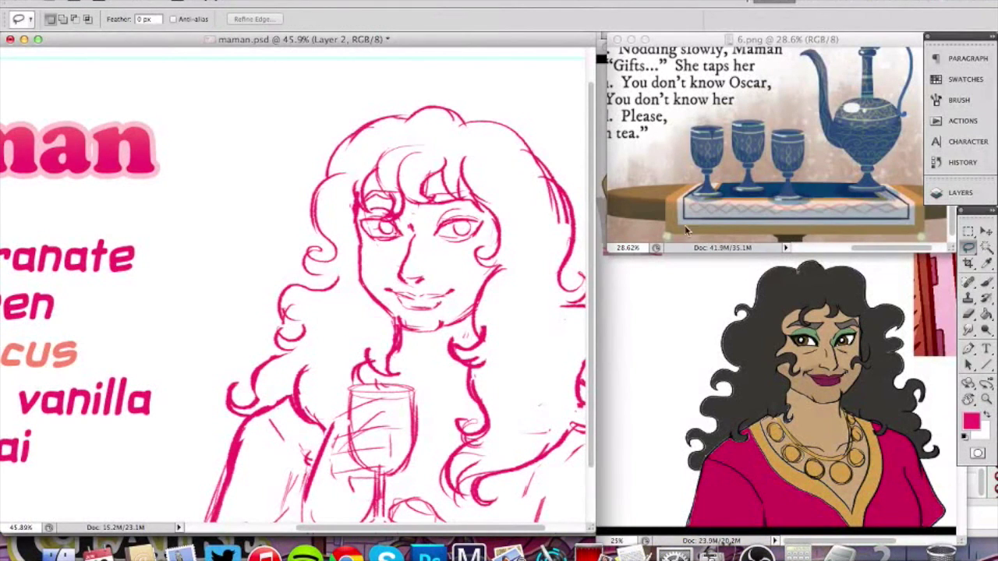
{"action": "mouse_move", "coordinate": [418, 281]}
{"action": "left_mouse_down"}
{"action": "mouse_move", "coordinate": [437, 262]}
{"action": "mouse_move", "coordinate": [416, 286]}
{"action": "left_mouse_up"}
{"action": "key", "text": "ctrl+t"}
{"action": "left_click_drag", "start_coordinate": [417, 236], "coordinate": [415, 231]}
{"action": "key", "text": "Return"}
{"action": "key", "text": "ctrl+d"}
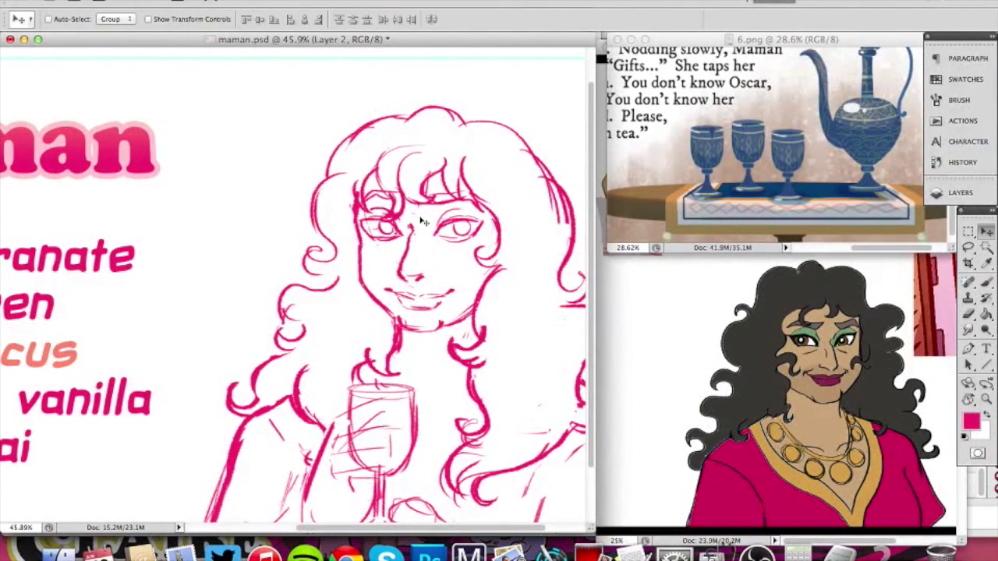
Erase the stray lines under both eyes in white and strengthen the lower lids in pink.
{"action": "key", "text": "b"}
{"action": "scroll", "coordinate": [423, 226], "scroll_direction": "up", "scroll_amount": 3}
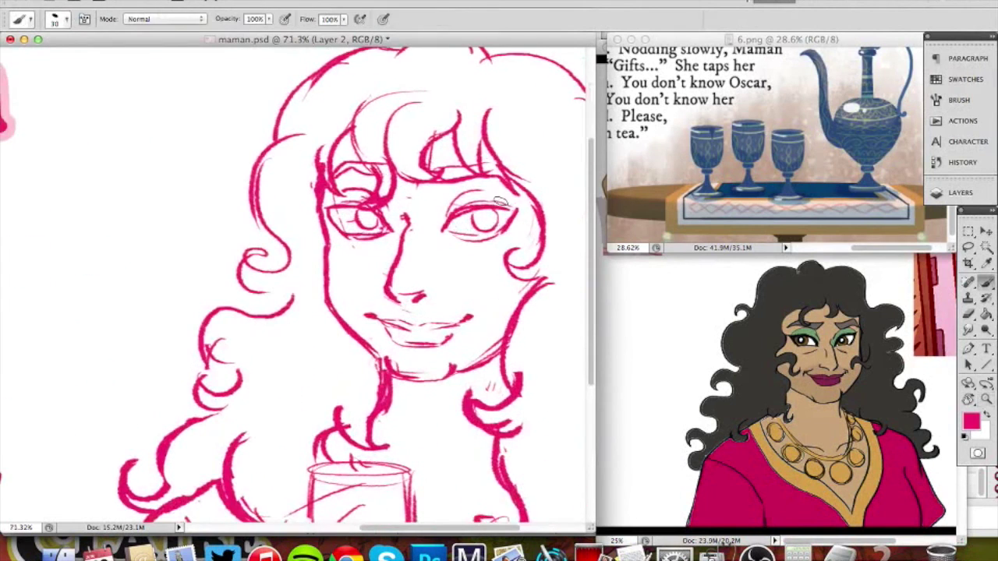
{"action": "key", "text": "x"}
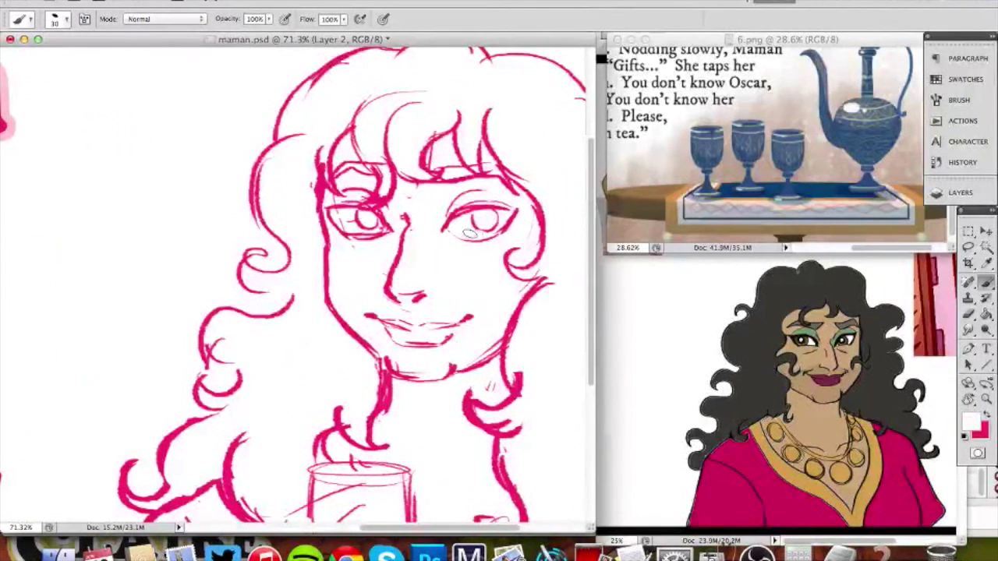
{"action": "left_click_drag", "start_coordinate": [339, 229], "coordinate": [378, 228]}
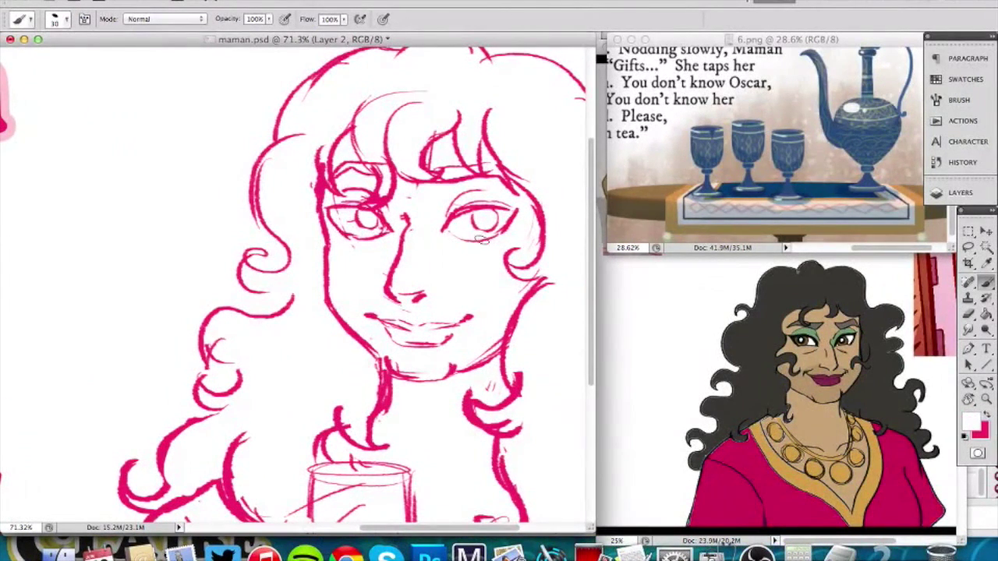
{"action": "key", "text": "x"}
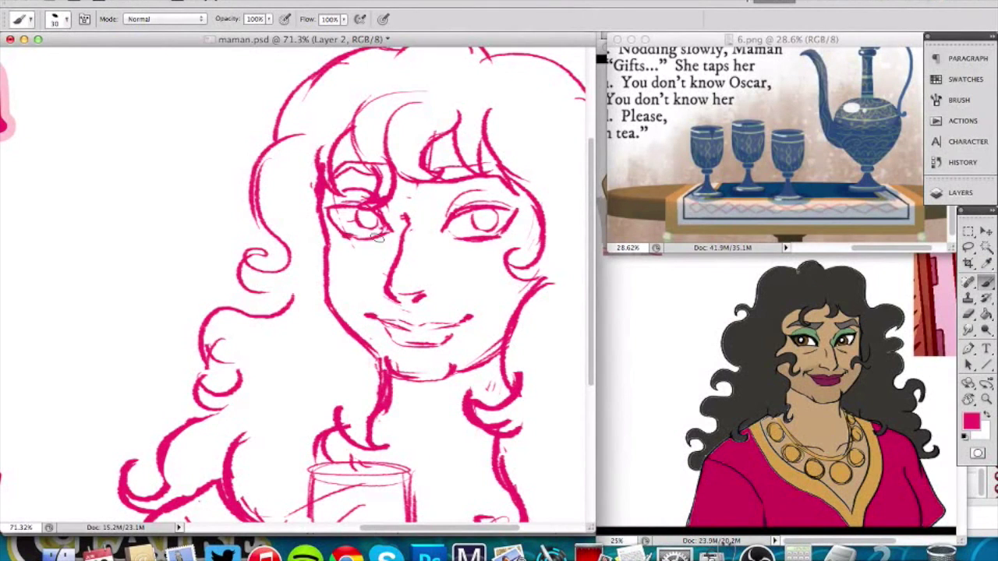
{"action": "key", "text": "x"}
{"action": "key", "text": "x"}
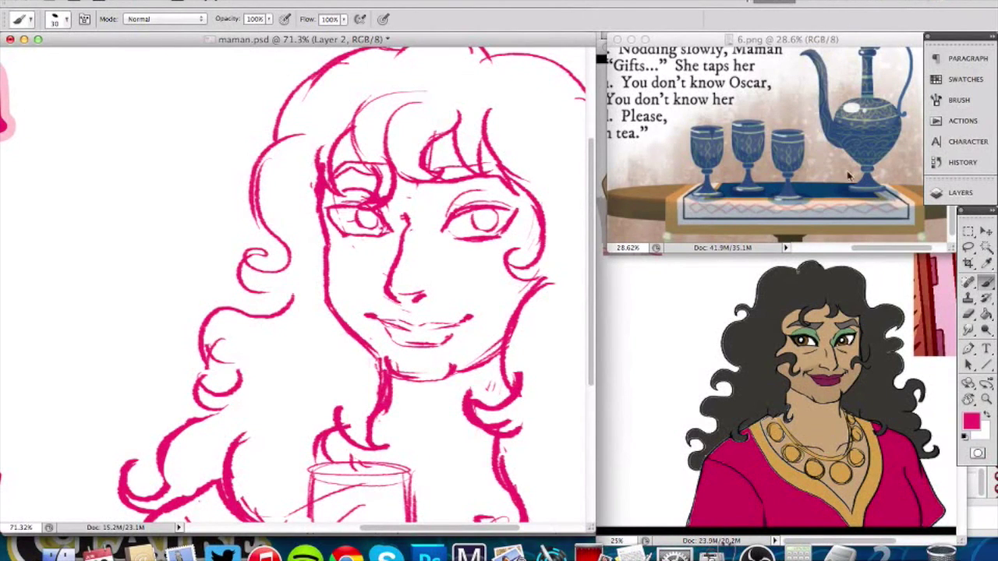
Select the mouth with the Lasso and warp it to reshape the smile's right side.
{"action": "key", "text": "l"}
{"action": "mouse_move", "coordinate": [403, 349]}
{"action": "left_mouse_down"}
{"action": "mouse_move", "coordinate": [459, 347]}
{"action": "mouse_move", "coordinate": [483, 311]}
{"action": "mouse_move", "coordinate": [460, 309]}
{"action": "left_mouse_up"}
{"action": "left_click", "coordinate": [179, 1]}
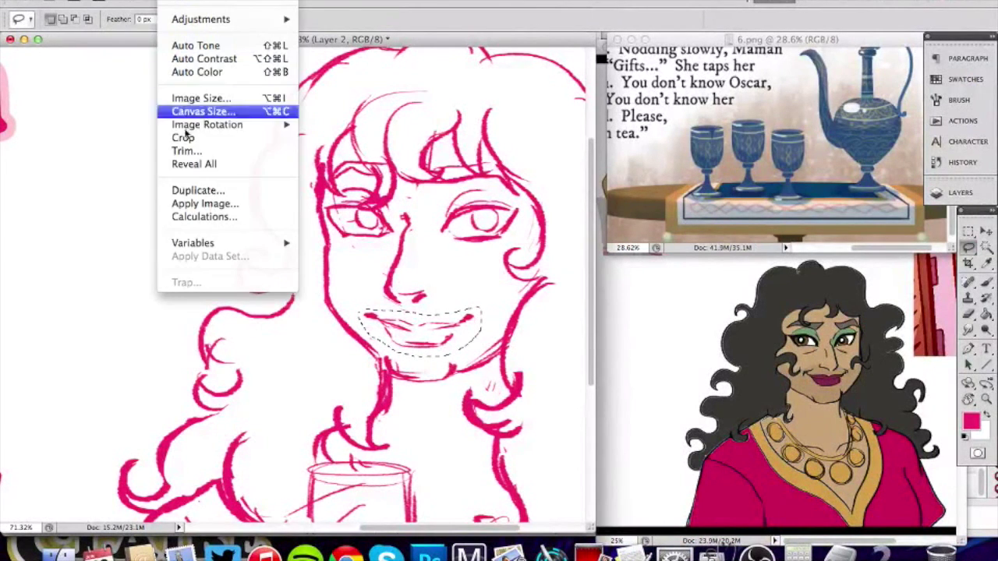
{"action": "mouse_move", "coordinate": [201, 286]}
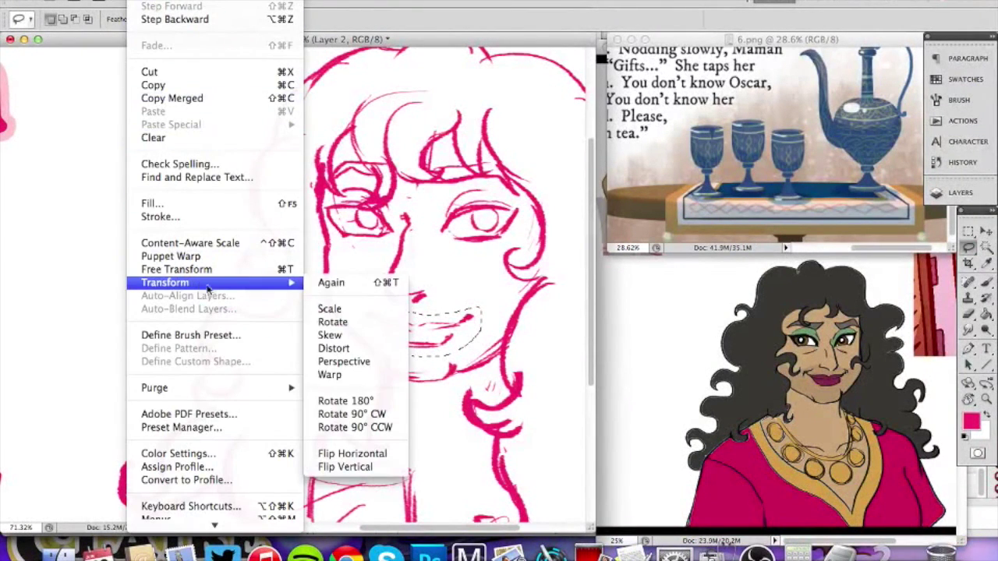
{"action": "left_click", "coordinate": [330, 375]}
{"action": "left_click_drag", "start_coordinate": [476, 320], "coordinate": [448, 337]}
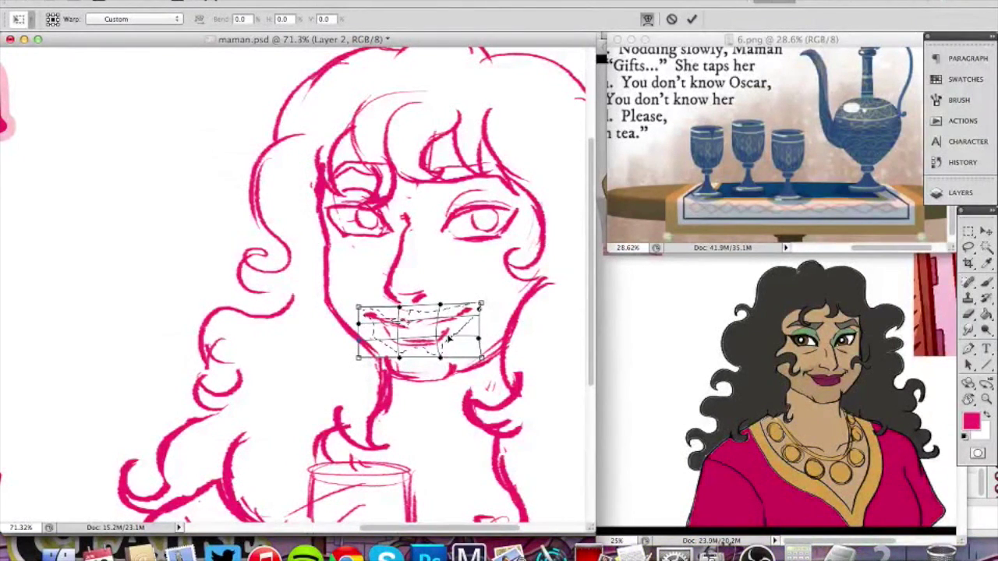
{"action": "key", "text": "Return"}
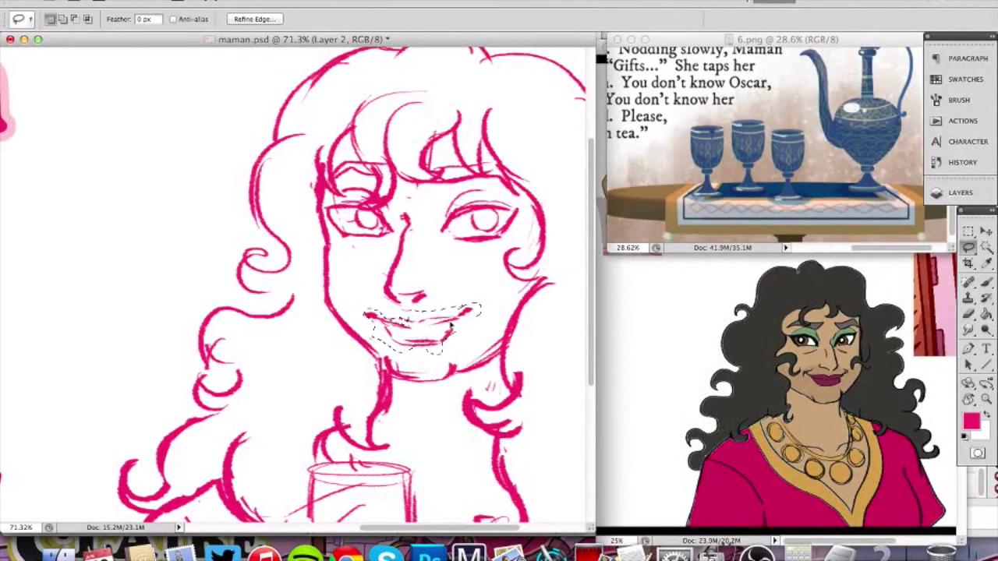
{"action": "key", "text": "ctrl+d"}
Paint out both eyebrows in white and touch up the bangs they crossed.
{"action": "key", "text": "b"}
{"action": "key", "text": "x"}
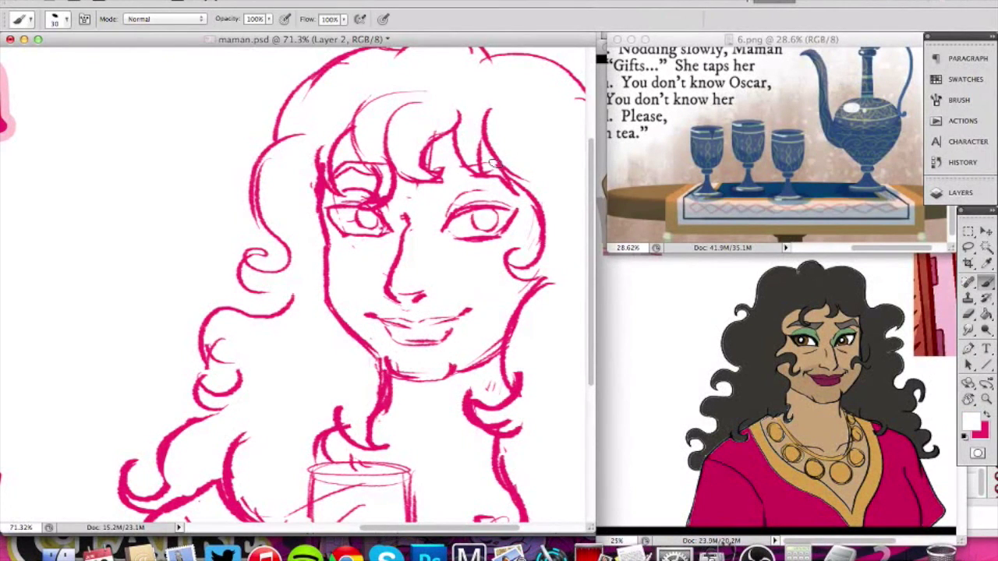
{"action": "left_click_drag", "start_coordinate": [496, 177], "coordinate": [515, 192]}
{"action": "mouse_move", "coordinate": [437, 157]}
{"action": "left_mouse_down"}
{"action": "mouse_move", "coordinate": [449, 166]}
{"action": "mouse_move", "coordinate": [442, 180]}
{"action": "left_mouse_up"}
{"action": "key", "text": "x"}
{"action": "key", "text": "x"}
{"action": "left_click_drag", "start_coordinate": [372, 198], "coordinate": [380, 167]}
{"action": "key", "text": "x"}
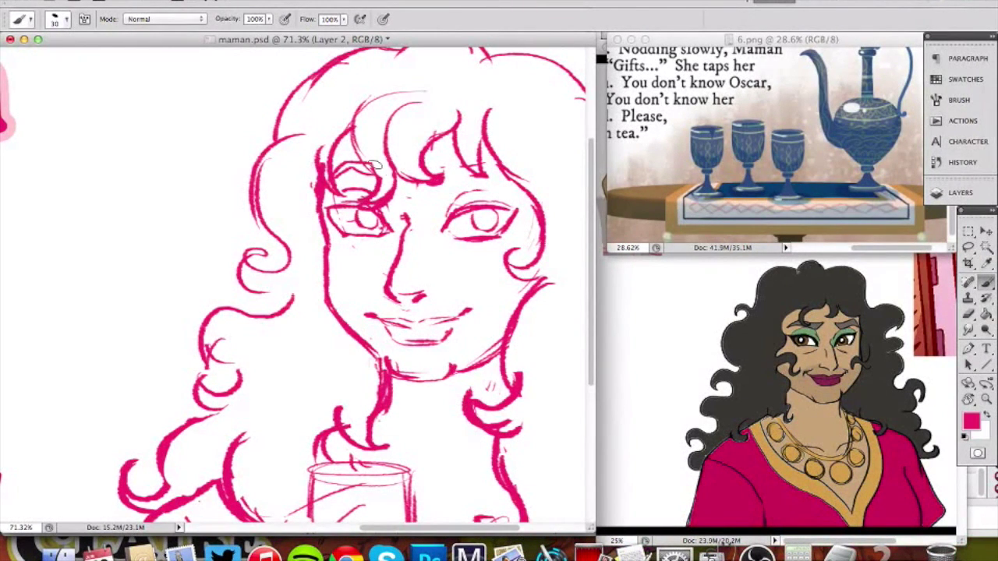
{"action": "key", "text": "x"}
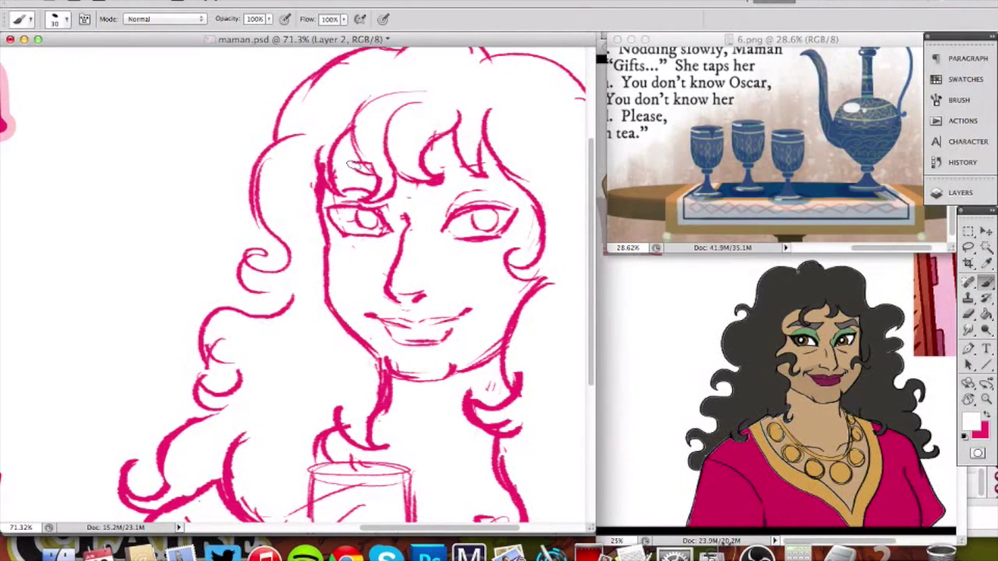
{"action": "key", "text": "x"}
{"action": "key", "text": "x"}
Clean up the pointed tips of the bangs above the right eye with pink and white strokes.
{"action": "mouse_move", "coordinate": [485, 158]}
{"action": "left_mouse_down"}
{"action": "mouse_move", "coordinate": [475, 174]}
{"action": "mouse_move", "coordinate": [480, 165]}
{"action": "mouse_move", "coordinate": [486, 178]}
{"action": "mouse_move", "coordinate": [428, 186]}
{"action": "left_mouse_up"}
{"action": "key", "text": "x"}
{"action": "key", "text": "x"}
{"action": "key", "text": "x"}
{"action": "key", "text": "x"}
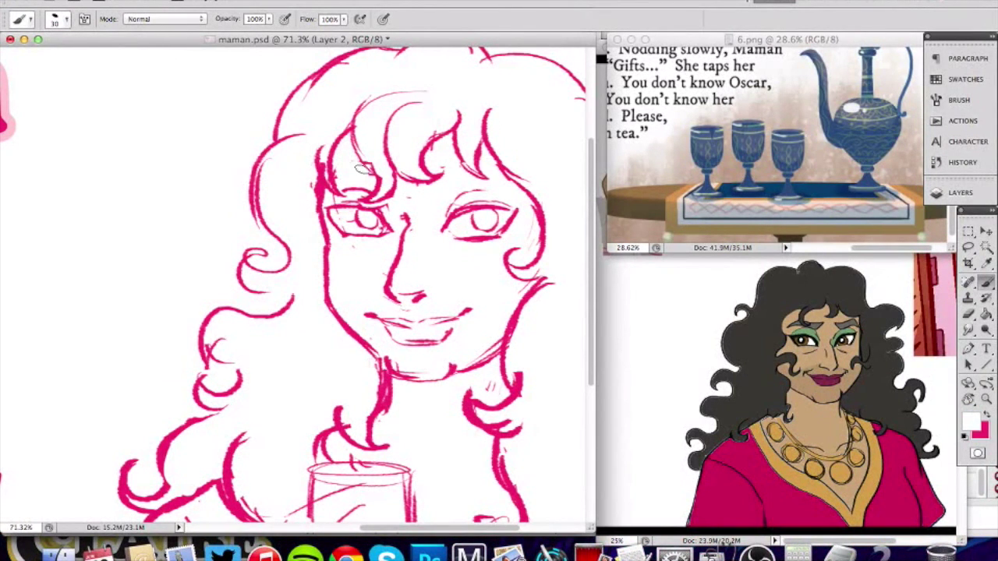
Redraw the bangs above the left eye as thicker tapered locks meeting the face's outline.
{"action": "key", "text": "x"}
{"action": "left_click_drag", "start_coordinate": [355, 123], "coordinate": [379, 176]}
{"action": "key", "text": "super+z"}
{"action": "mouse_move", "coordinate": [354, 124]}
{"action": "left_mouse_down"}
{"action": "mouse_move", "coordinate": [381, 176]}
{"action": "mouse_move", "coordinate": [335, 193]}
{"action": "mouse_move", "coordinate": [320, 166]}
{"action": "left_mouse_up"}
{"action": "key", "text": "x"}
{"action": "key", "text": "x"}
{"action": "key", "text": "x"}
{"action": "mouse_move", "coordinate": [326, 148]}
{"action": "left_mouse_down"}
{"action": "mouse_move", "coordinate": [318, 166]}
{"action": "mouse_move", "coordinate": [340, 195]}
{"action": "left_mouse_up"}
{"action": "key", "text": "x"}
{"action": "left_click_drag", "start_coordinate": [347, 135], "coordinate": [338, 194]}
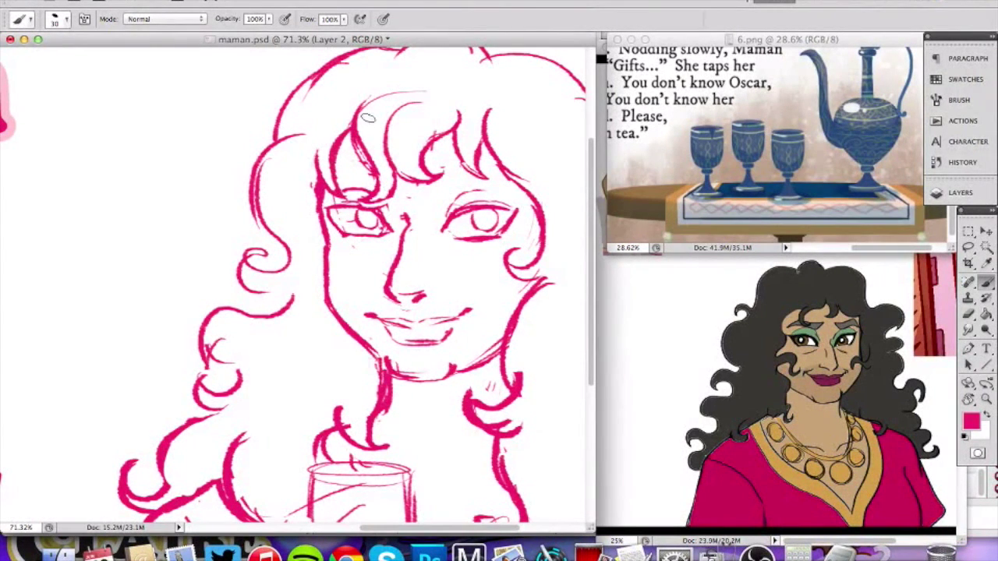
Check how the refined face and bangs look within the whole label layout.
{"action": "key", "text": "z"}
{"action": "mouse_move", "coordinate": [498, 245]}
{"action": "left_mouse_down"}
{"action": "mouse_move", "coordinate": [475, 230]}
{"action": "mouse_move", "coordinate": [498, 222]}
{"action": "left_mouse_up"}
{"action": "key", "text": "b"}
{"action": "key", "text": "z"}
{"action": "key", "text": "b"}
{"action": "mouse_move", "coordinate": [450, 350]}
{"action": "left_mouse_down"}
{"action": "mouse_move", "coordinate": [466, 350]}
{"action": "mouse_move", "coordinate": [471, 343]}
{"action": "mouse_move", "coordinate": [445, 354]}
{"action": "mouse_move", "coordinate": [477, 322]}
{"action": "mouse_move", "coordinate": [448, 343]}
{"action": "mouse_move", "coordinate": [473, 336]}
{"action": "mouse_move", "coordinate": [431, 294]}
{"action": "left_mouse_up"}
{"action": "key", "text": "x"}
{"action": "key", "text": "x"}
{"action": "key", "text": "x"}
{"action": "key", "text": "x"}
{"action": "key", "text": "z"}
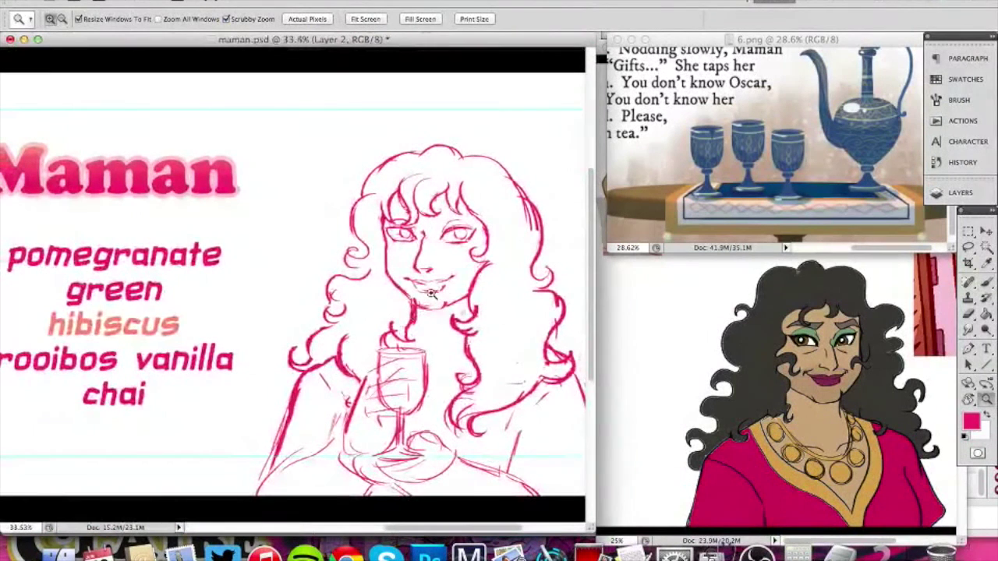
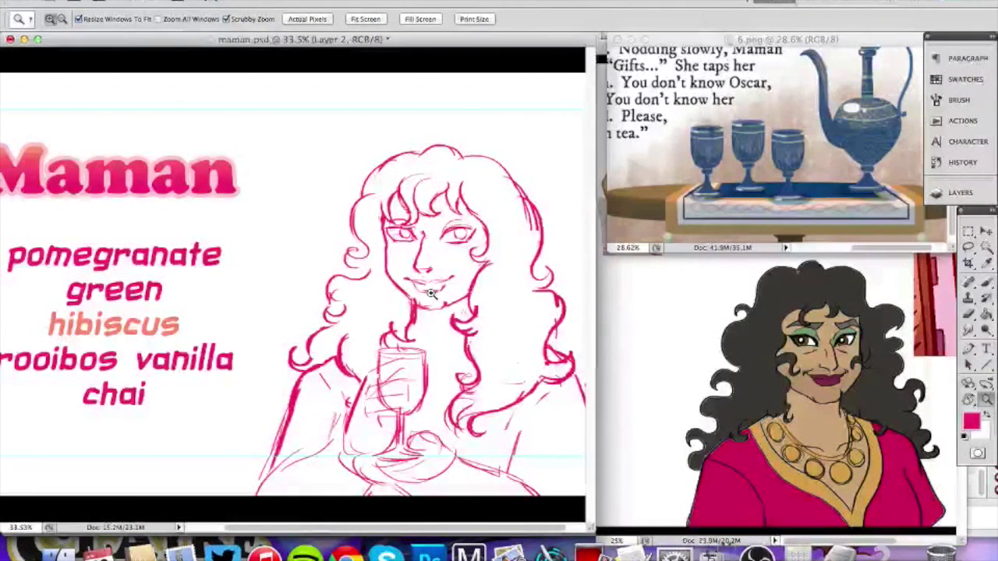
Select the bangs with the Lasso, move them up to clear the forehead, and deselect them.
{"action": "left_click_drag", "start_coordinate": [431, 293], "coordinate": [444, 293]}
{"action": "key", "text": "l"}
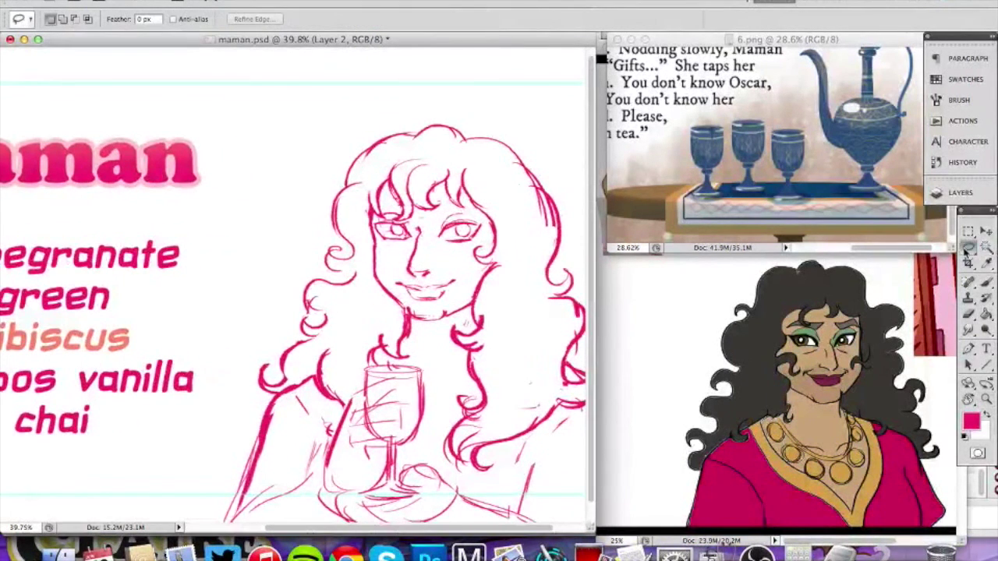
{"action": "mouse_move", "coordinate": [410, 139]}
{"action": "left_mouse_down"}
{"action": "mouse_move", "coordinate": [366, 185]}
{"action": "mouse_move", "coordinate": [373, 209]}
{"action": "left_mouse_up"}
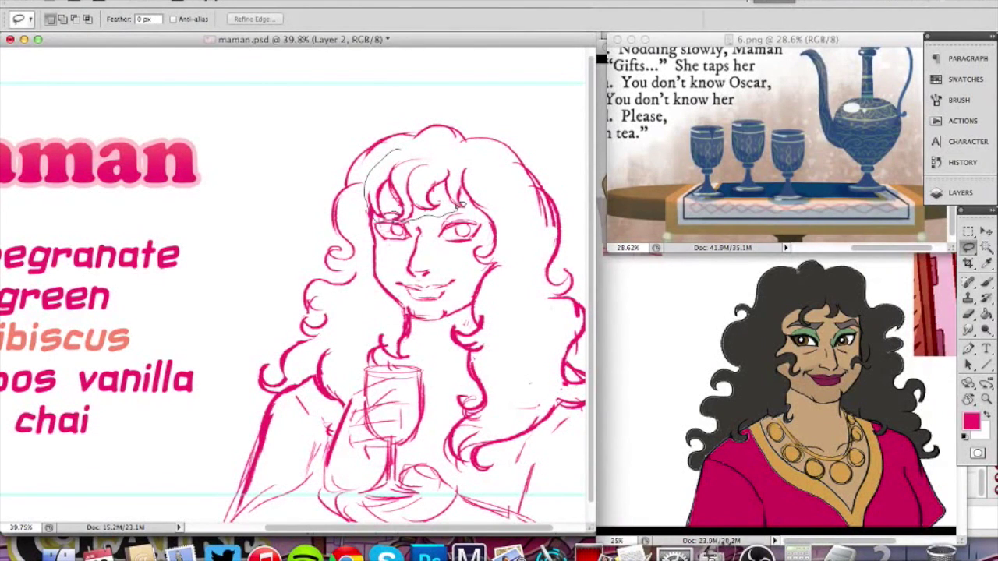
{"action": "mouse_move", "coordinate": [474, 212]}
{"action": "left_mouse_down"}
{"action": "mouse_move", "coordinate": [476, 161]}
{"action": "mouse_move", "coordinate": [405, 147]}
{"action": "left_mouse_up"}
{"action": "key", "text": "v"}
{"action": "left_click_drag", "start_coordinate": [462, 193], "coordinate": [460, 187]}
{"action": "key", "text": "ctrl+t"}
{"action": "left_click_drag", "start_coordinate": [428, 222], "coordinate": [424, 209]}
{"action": "key", "text": "Return"}
{"action": "key", "text": "ctrl+d"}
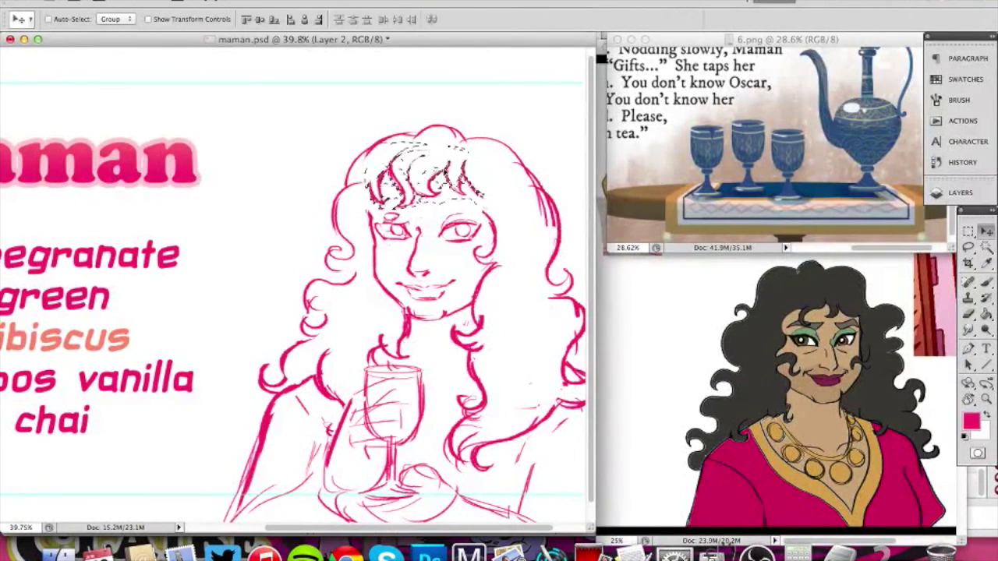
Erase the leftover hair lines above the left eye and draw a curved line over its upper lid.
{"action": "key", "text": "z"}
{"action": "key", "text": "b"}
{"action": "mouse_move", "coordinate": [389, 231]}
{"action": "left_mouse_down"}
{"action": "mouse_move", "coordinate": [439, 207]}
{"action": "mouse_move", "coordinate": [475, 205]}
{"action": "mouse_move", "coordinate": [366, 219]}
{"action": "left_mouse_up"}
{"action": "key", "text": "z"}
{"action": "key", "text": "b"}
{"action": "key", "text": "x"}
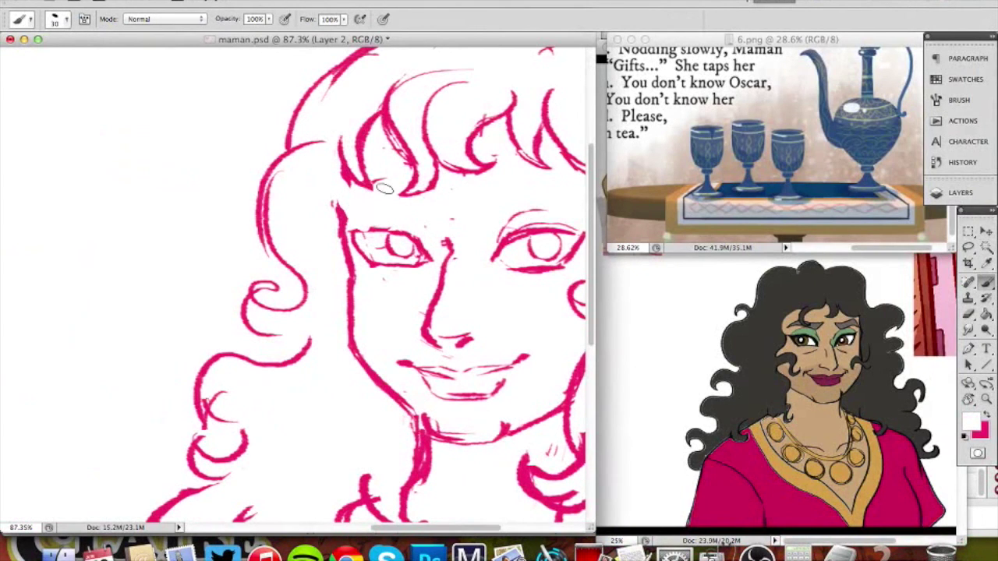
{"action": "key", "text": "x"}
{"action": "scroll", "coordinate": [366, 199], "scroll_direction": "right", "scroll_amount": 3}
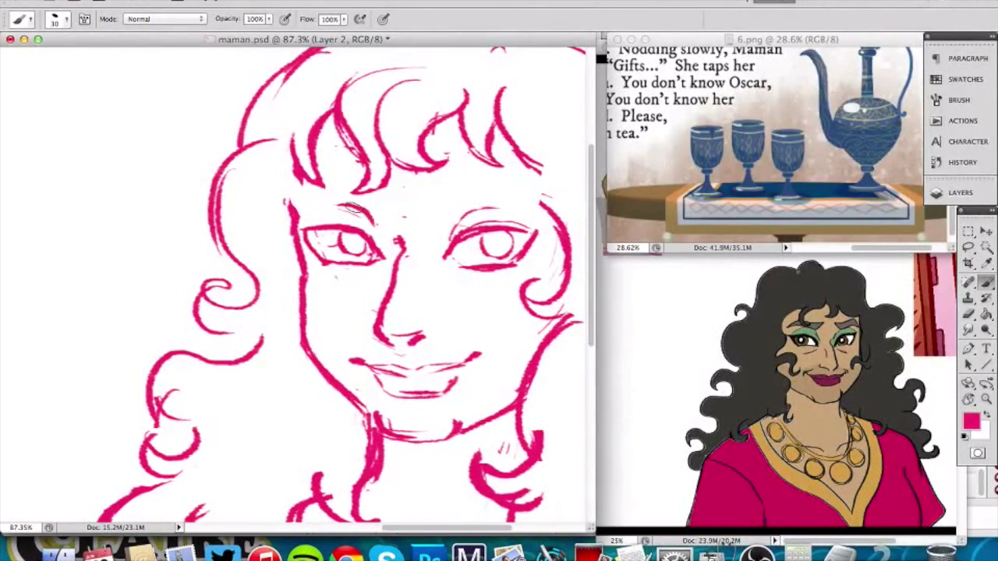
Extend the face's left outline up to the raised bangs and erase stray marks around it.
{"action": "key", "text": "x"}
{"action": "key", "text": "x"}
{"action": "mouse_move", "coordinate": [303, 179]}
{"action": "left_mouse_down"}
{"action": "mouse_move", "coordinate": [296, 229]}
{"action": "mouse_move", "coordinate": [285, 228]}
{"action": "left_mouse_up"}
{"action": "key", "text": "x"}
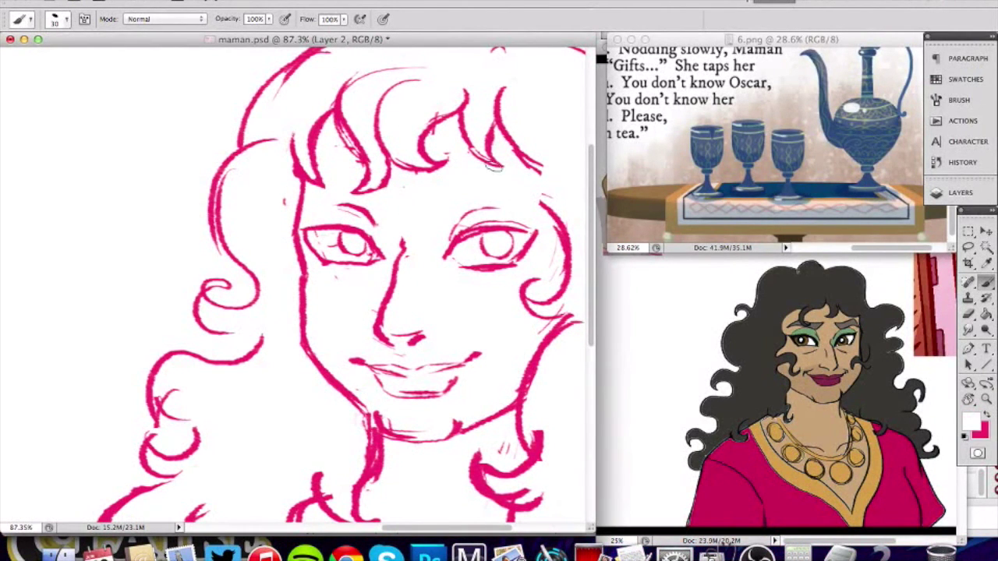
Erase the irises from both eyes and thicken the left eye's upper lid line.
{"action": "scroll", "coordinate": [499, 136], "scroll_direction": "up", "scroll_amount": 1}
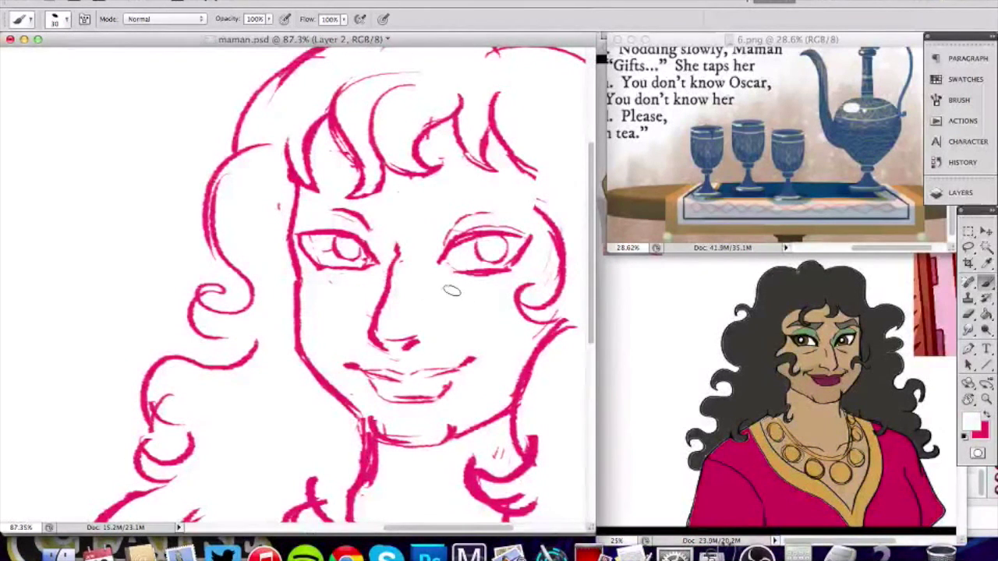
{"action": "scroll", "coordinate": [468, 192], "scroll_direction": "up", "scroll_amount": 1}
{"action": "key", "text": "x"}
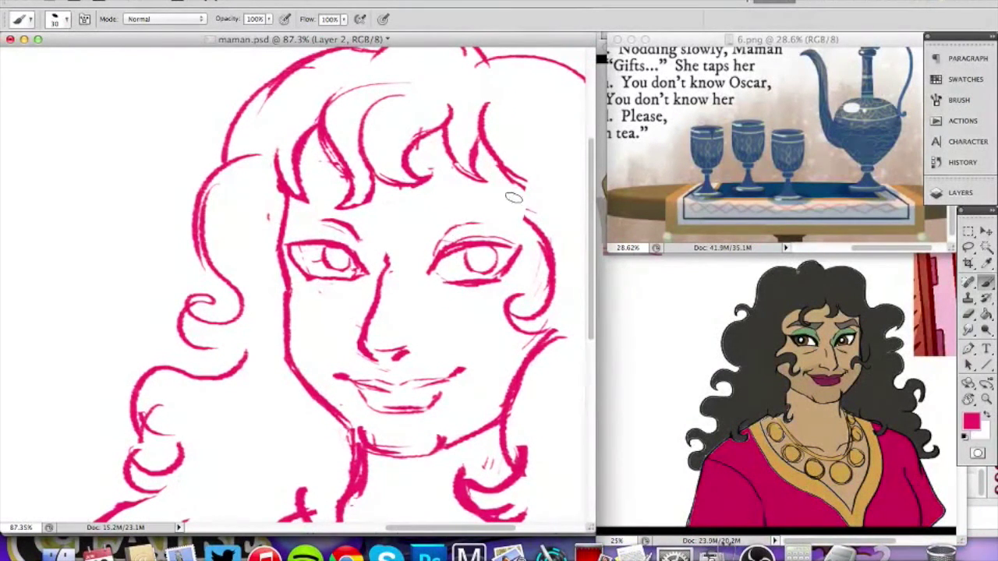
{"action": "key", "text": "x"}
{"action": "mouse_move", "coordinate": [480, 260]}
{"action": "left_mouse_down"}
{"action": "mouse_move", "coordinate": [455, 259]}
{"action": "mouse_move", "coordinate": [489, 267]}
{"action": "left_mouse_up"}
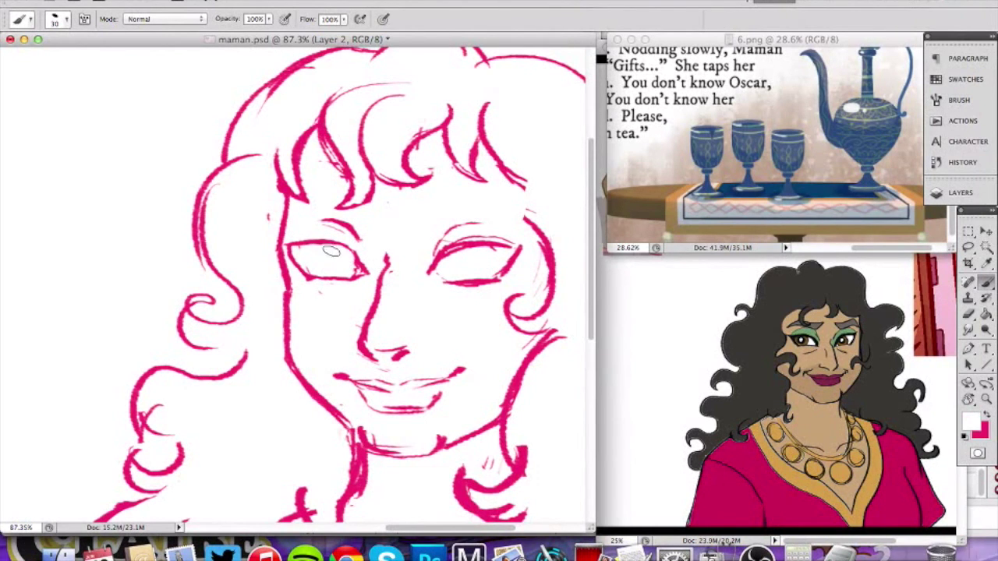
{"action": "key", "text": "x"}
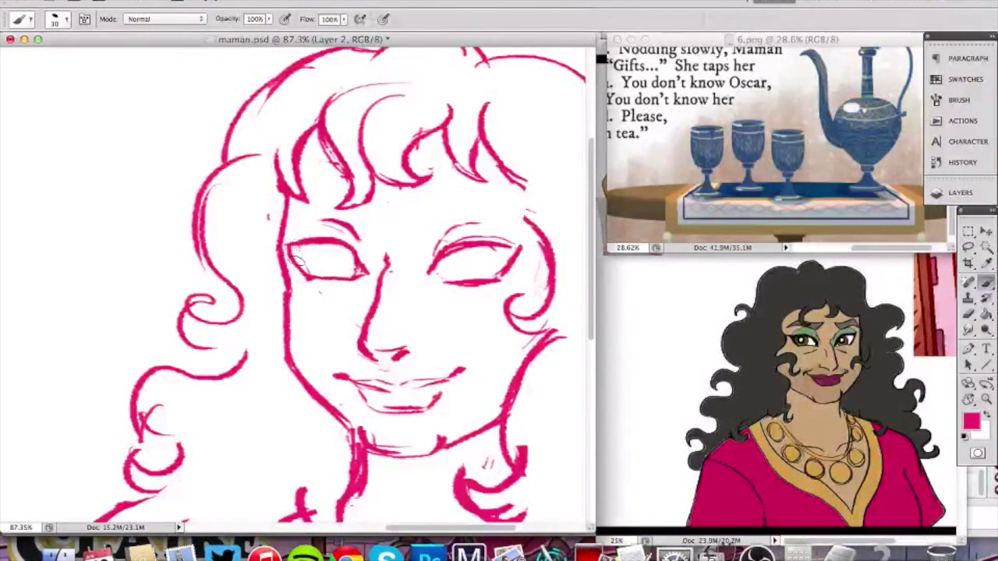
Clean up the inside of the right eye and thicken its lid outline.
{"action": "key", "text": "x"}
{"action": "left_click_drag", "start_coordinate": [447, 250], "coordinate": [499, 250]}
{"action": "key", "text": "x"}
{"action": "left_click_drag", "start_coordinate": [439, 284], "coordinate": [471, 284]}
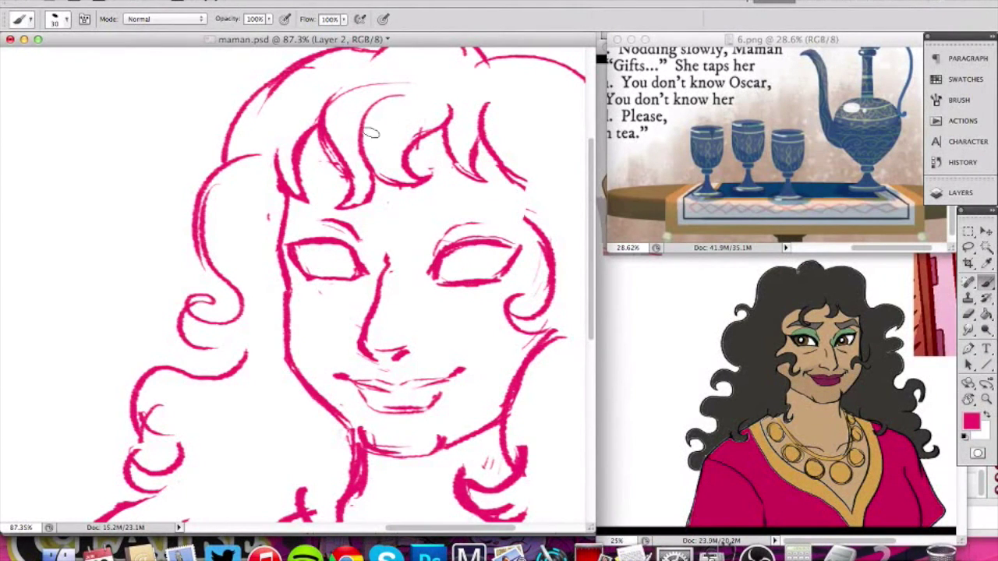
Draw an angled eyebrow above each eye just under the bangs and a round iris inside each eye.
{"action": "mouse_move", "coordinate": [521, 213]}
{"action": "left_mouse_down"}
{"action": "mouse_move", "coordinate": [468, 190]}
{"action": "mouse_move", "coordinate": [433, 200]}
{"action": "mouse_move", "coordinate": [523, 215]}
{"action": "left_mouse_up"}
{"action": "mouse_move", "coordinate": [307, 199]}
{"action": "left_mouse_down"}
{"action": "mouse_move", "coordinate": [331, 184]}
{"action": "mouse_move", "coordinate": [366, 197]}
{"action": "left_mouse_up"}
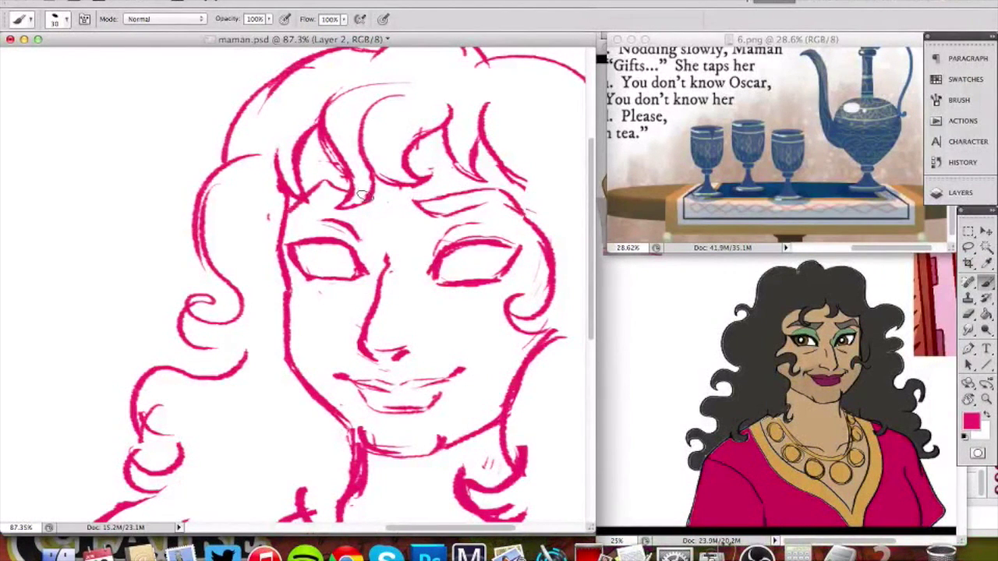
{"action": "key", "text": "super+z"}
{"action": "mouse_move", "coordinate": [292, 210]}
{"action": "left_mouse_down"}
{"action": "mouse_move", "coordinate": [319, 185]}
{"action": "mouse_move", "coordinate": [379, 190]}
{"action": "mouse_move", "coordinate": [367, 208]}
{"action": "mouse_move", "coordinate": [303, 208]}
{"action": "mouse_move", "coordinate": [362, 207]}
{"action": "left_mouse_up"}
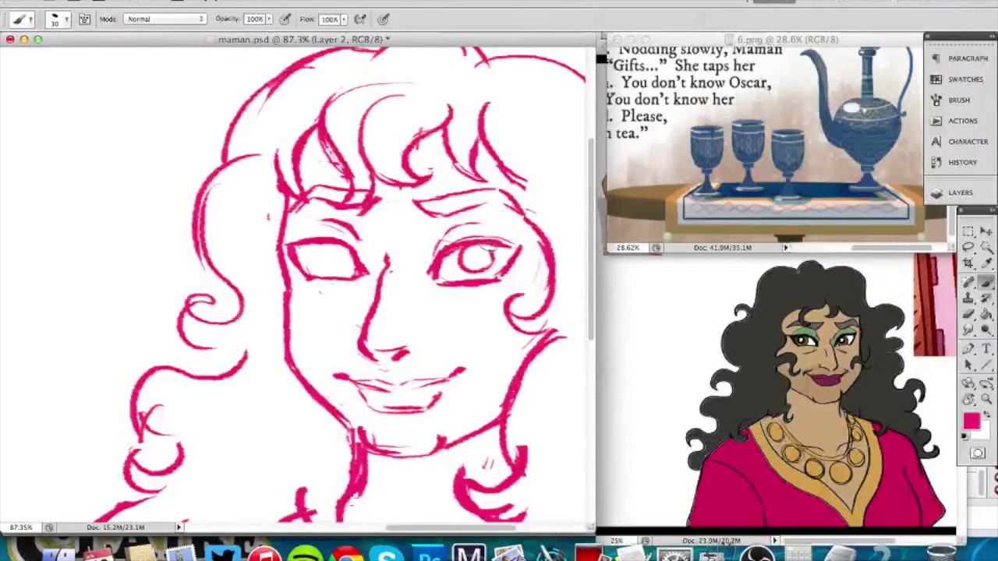
{"action": "left_click_drag", "start_coordinate": [466, 252], "coordinate": [496, 263]}
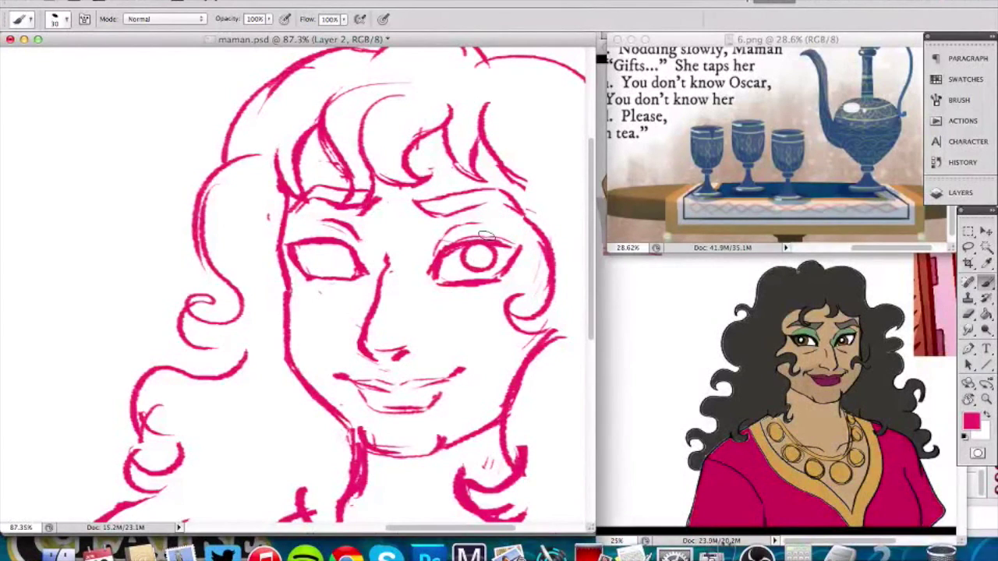
{"action": "left_click_drag", "start_coordinate": [323, 240], "coordinate": [343, 269]}
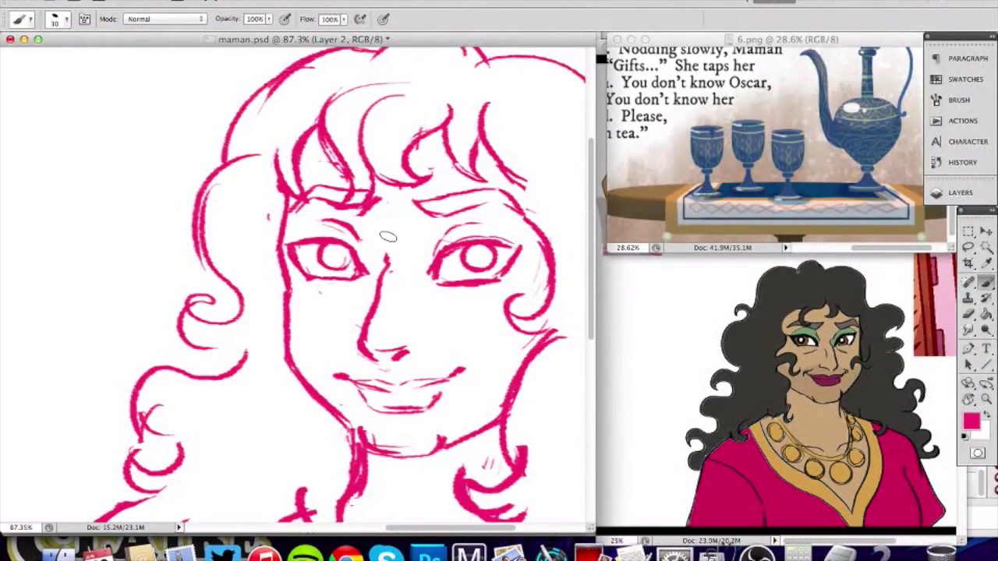
Move the whole Maman sketch up so her hair reaches the upper guide.
{"action": "key", "text": "z"}
{"action": "mouse_move", "coordinate": [397, 232]}
{"action": "left_mouse_down"}
{"action": "mouse_move", "coordinate": [358, 301]}
{"action": "mouse_move", "coordinate": [334, 301]}
{"action": "mouse_move", "coordinate": [334, 269]}
{"action": "left_mouse_up"}
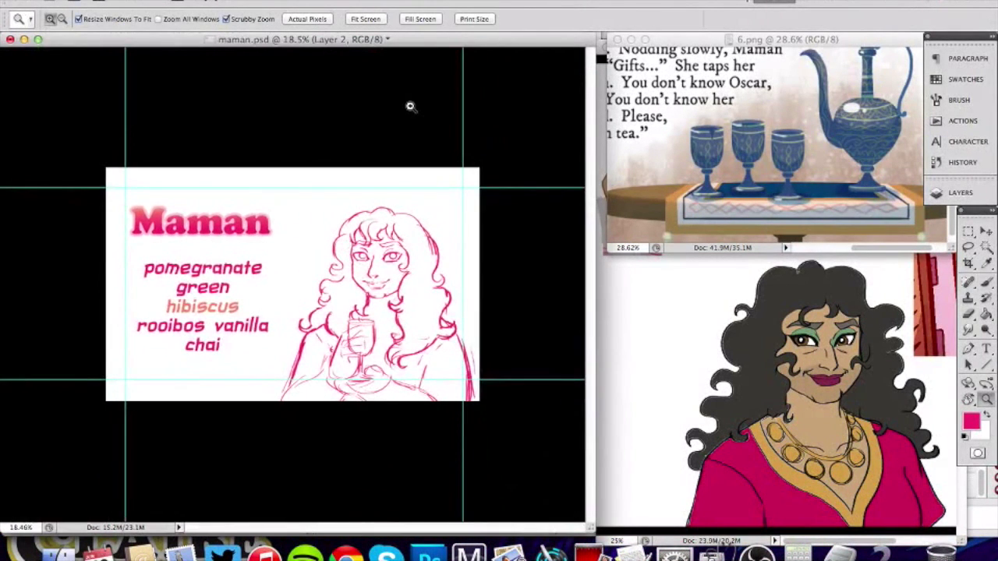
{"action": "key", "text": "v"}
{"action": "left_click_drag", "start_coordinate": [423, 322], "coordinate": [421, 304]}
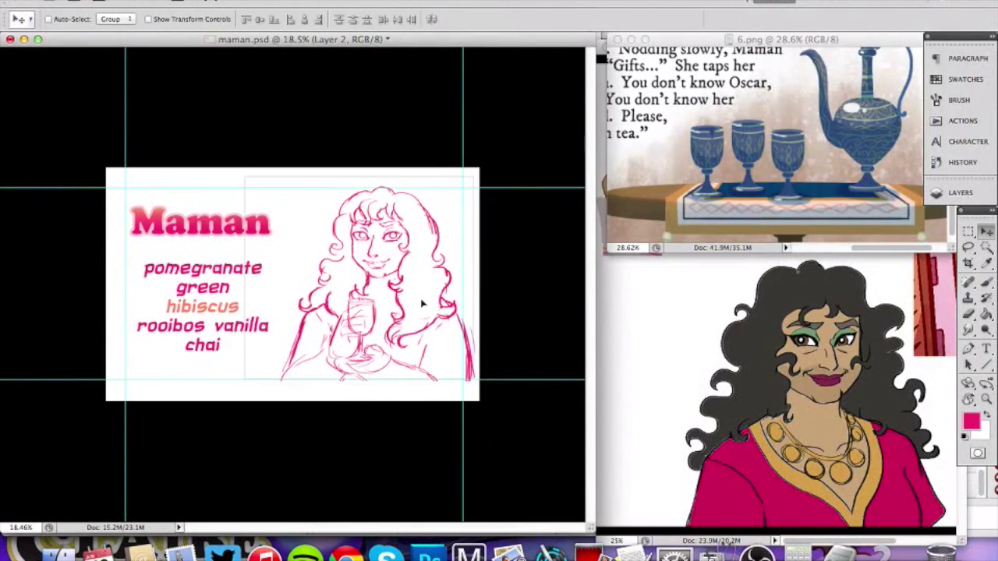
Lasso the shoulders, arms and goblet, stretch them downward to about 108% height with narrowed lower corners using Free Transform, and deselect.
{"action": "left_click", "coordinate": [968, 245]}
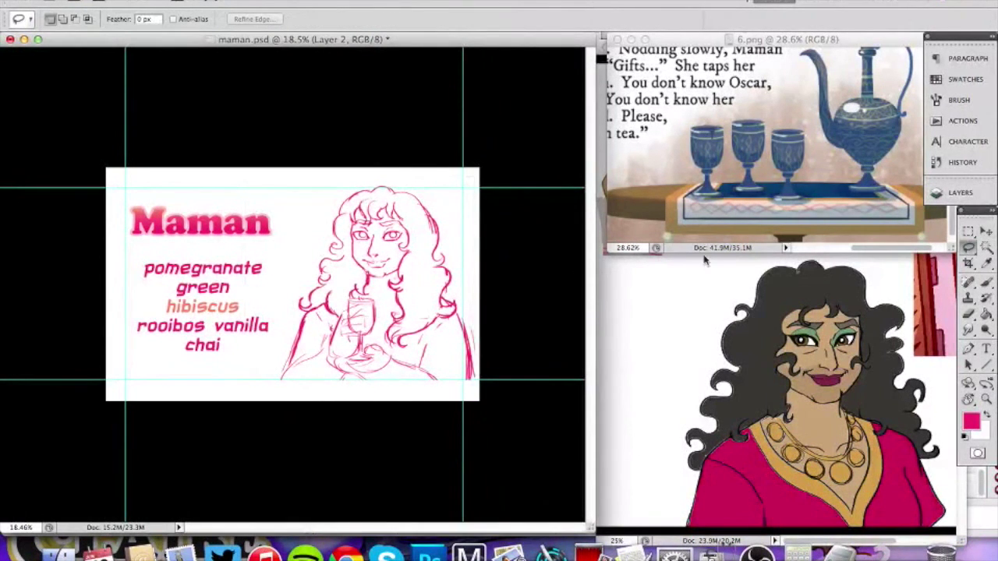
{"action": "mouse_move", "coordinate": [321, 297]}
{"action": "left_mouse_down"}
{"action": "mouse_move", "coordinate": [306, 408]}
{"action": "mouse_move", "coordinate": [466, 420]}
{"action": "mouse_move", "coordinate": [495, 328]}
{"action": "mouse_move", "coordinate": [473, 303]}
{"action": "mouse_move", "coordinate": [417, 339]}
{"action": "left_mouse_up"}
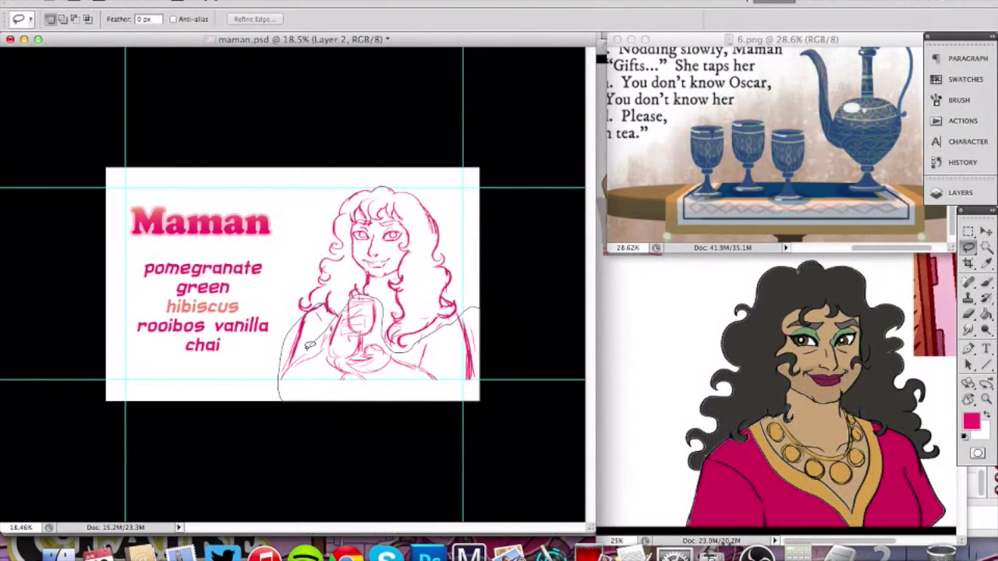
{"action": "left_click_drag", "start_coordinate": [305, 349], "coordinate": [291, 364]}
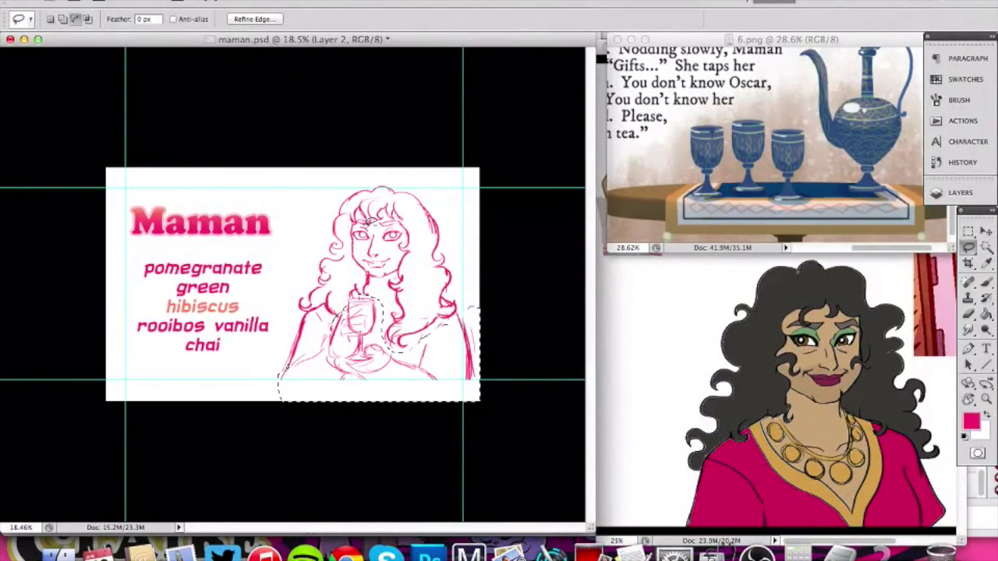
{"action": "key", "text": "ctrl+t"}
{"action": "left_click_drag", "start_coordinate": [278, 402], "coordinate": [281, 411]}
{"action": "left_click_drag", "start_coordinate": [479, 402], "coordinate": [476, 411]}
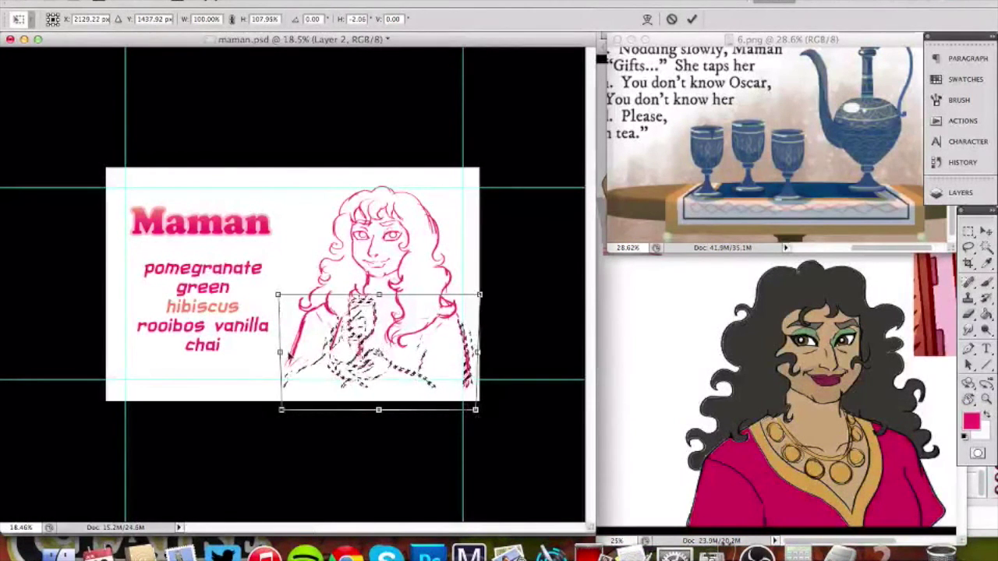
{"action": "key", "text": "Return"}
{"action": "key", "text": "ctrl+d"}
Erase the left arm's outer line and redraw it with the elbow and sleeves running down to the label's lower edge.
{"action": "key", "text": "e"}
{"action": "key", "text": "super+space"}
{"action": "left_click_drag", "start_coordinate": [299, 334], "coordinate": [315, 325]}
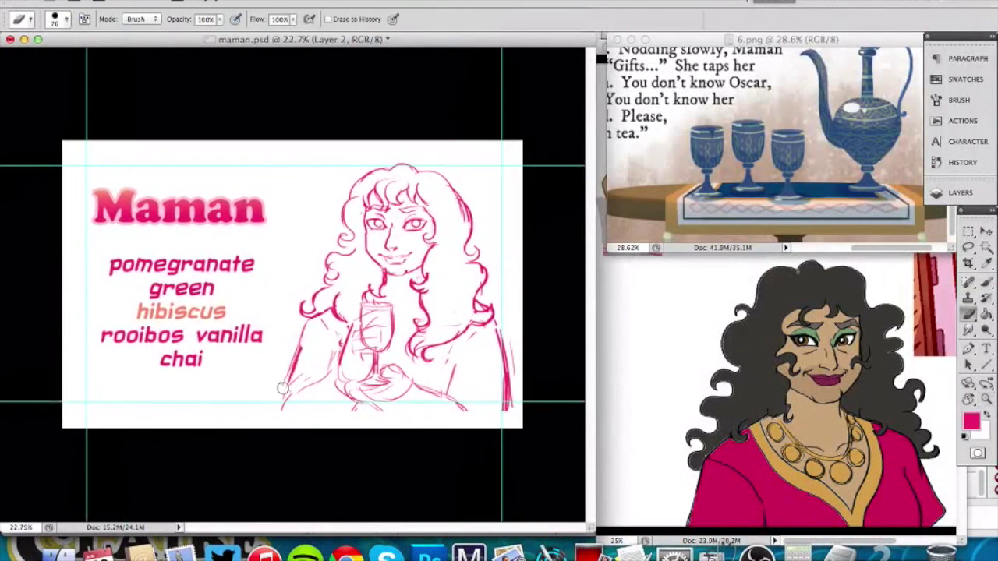
{"action": "key", "text": "b"}
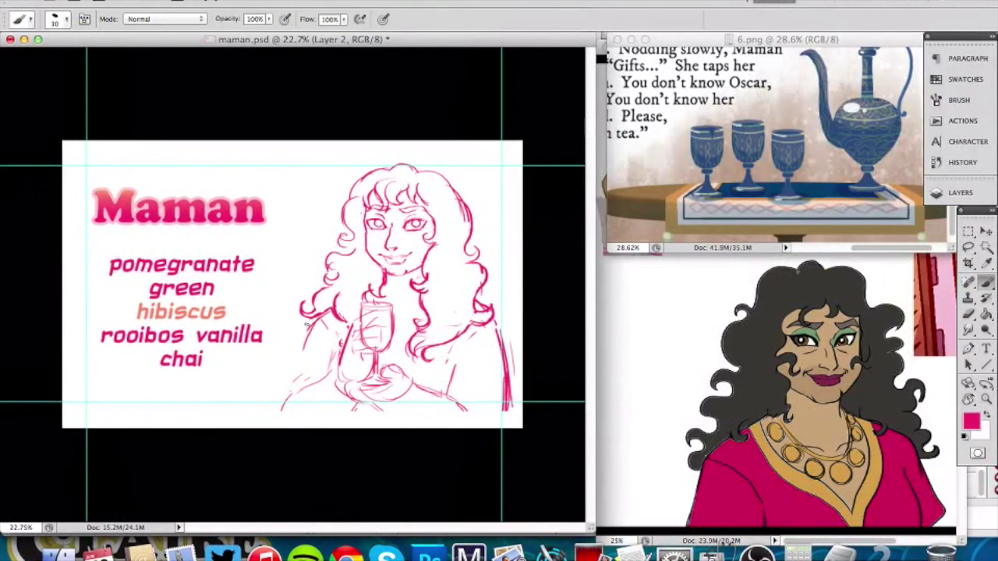
{"action": "left_click_drag", "start_coordinate": [322, 315], "coordinate": [291, 380]}
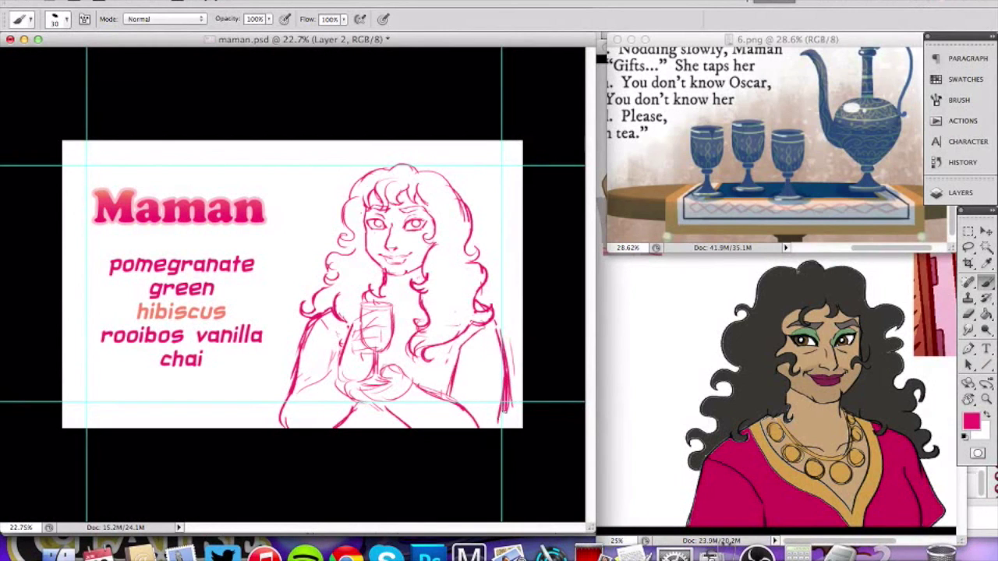
Extend the right arm's outer line toward the label's lower edge and erase the duplicate strokes beside it.
{"action": "left_click_drag", "start_coordinate": [506, 390], "coordinate": [500, 427]}
{"action": "key", "text": "e"}
{"action": "left_click_drag", "start_coordinate": [513, 344], "coordinate": [510, 415]}
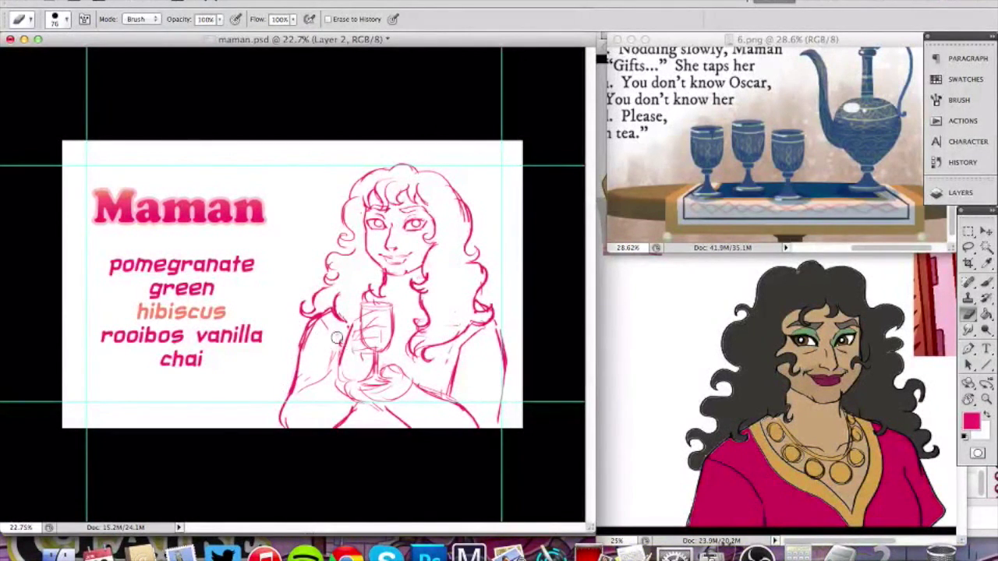
{"action": "key", "text": "b"}
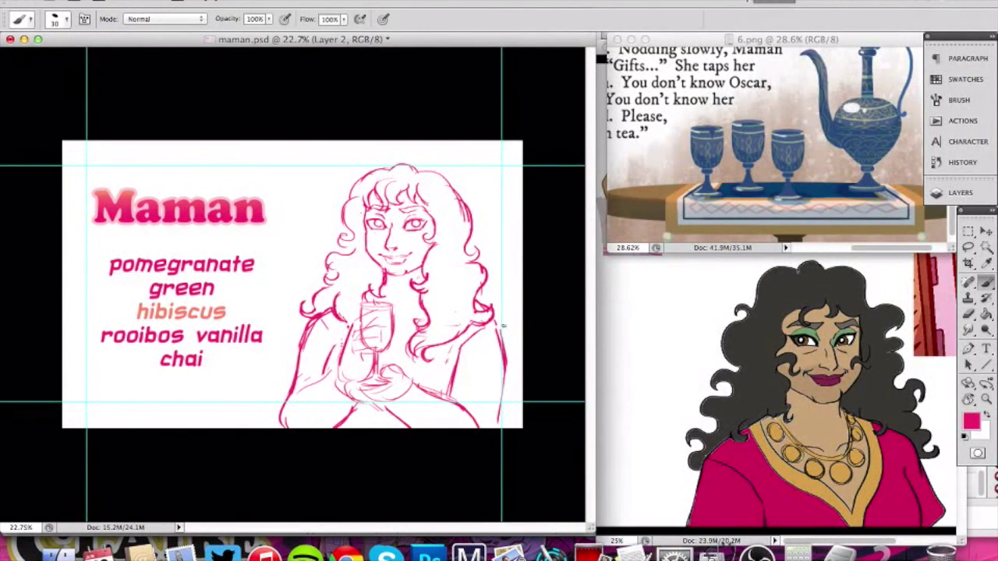
Erase the rough inner line of the right shoulder and redraw it cleanly down to the forearm.
{"action": "key", "text": "e"}
{"action": "left_click_drag", "start_coordinate": [472, 331], "coordinate": [450, 382]}
{"action": "key", "text": "b"}
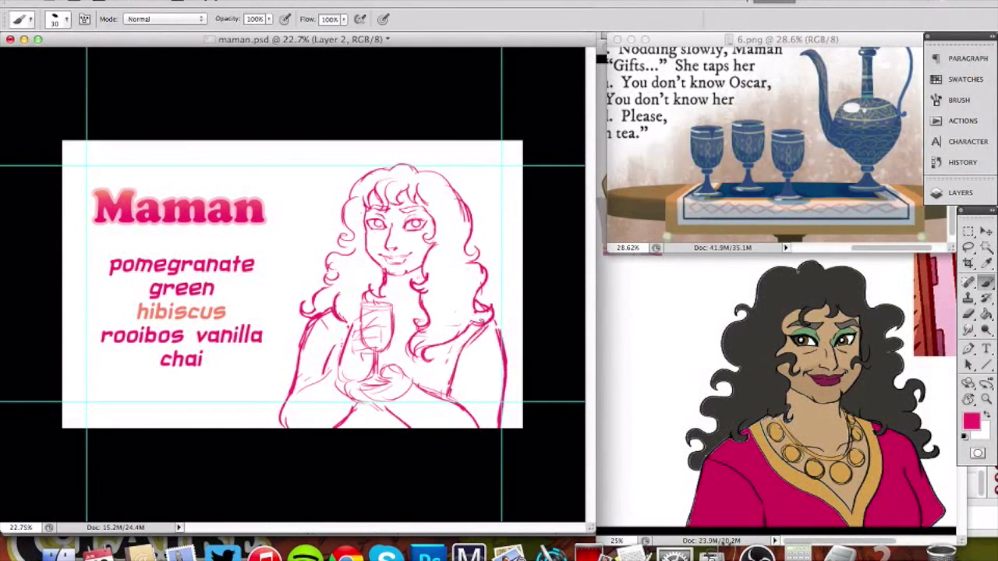
Show the label in full-screen mode and flip the whole canvas horizontally.
{"action": "key", "text": "z"}
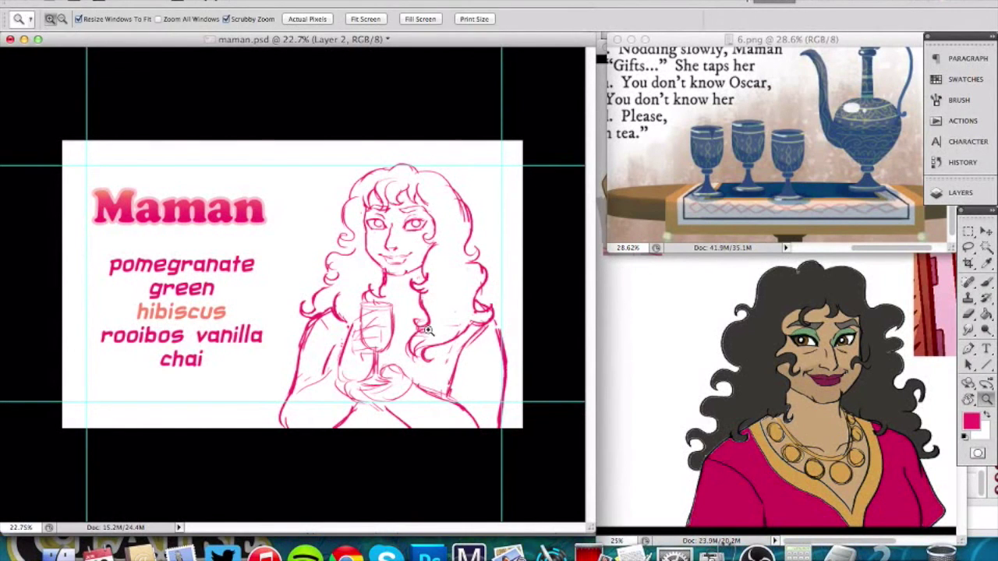
{"action": "left_click", "coordinate": [376, 301]}
{"action": "key", "text": "b"}
{"action": "key", "text": "f"}
{"action": "key", "text": "z"}
{"action": "left_click_drag", "start_coordinate": [669, 323], "coordinate": [646, 307]}
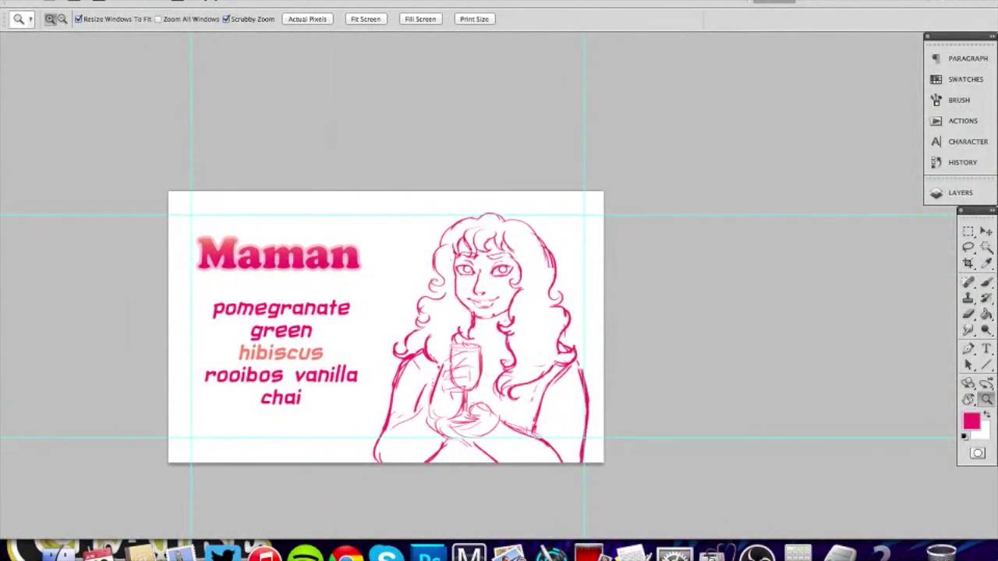
{"action": "left_click", "coordinate": [176, 0]}
{"action": "mouse_move", "coordinate": [228, 126]}
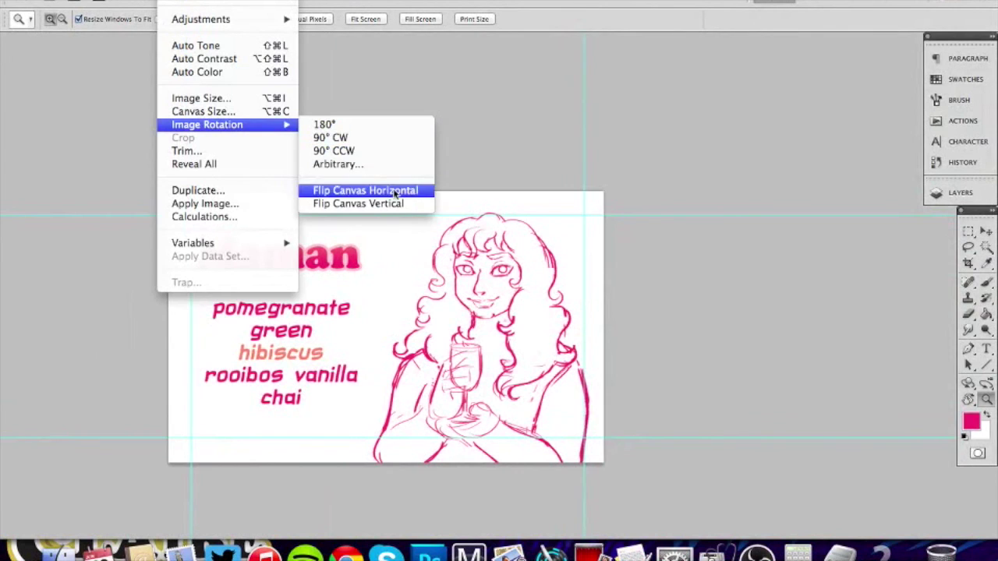
{"action": "left_click", "coordinate": [394, 192]}
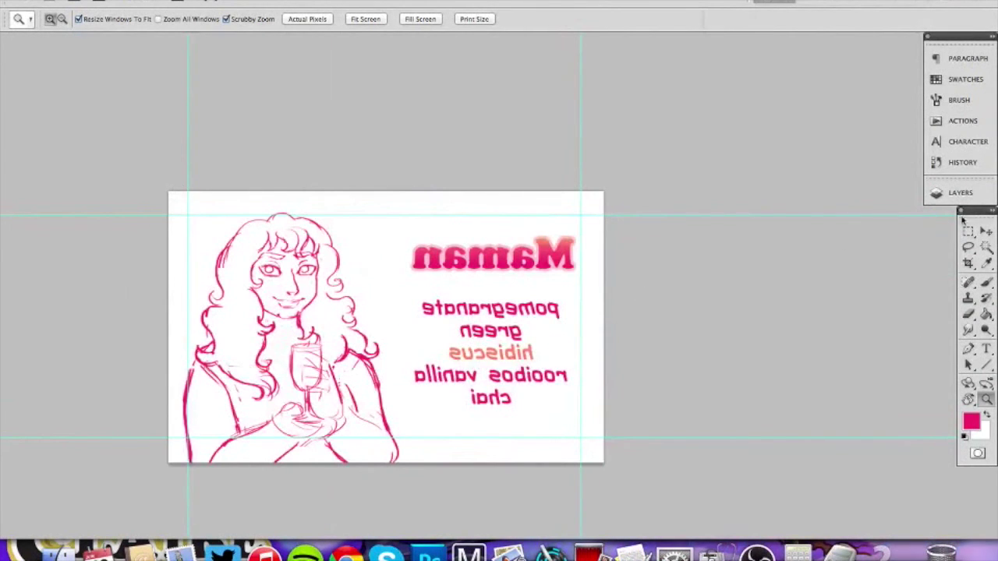
Lower the opacity of Layer 2 to 15%, add a new layer above it, and return to the windowed view.
{"action": "left_click", "coordinate": [959, 193]}
{"action": "left_click_drag", "start_coordinate": [917, 203], "coordinate": [863, 221]}
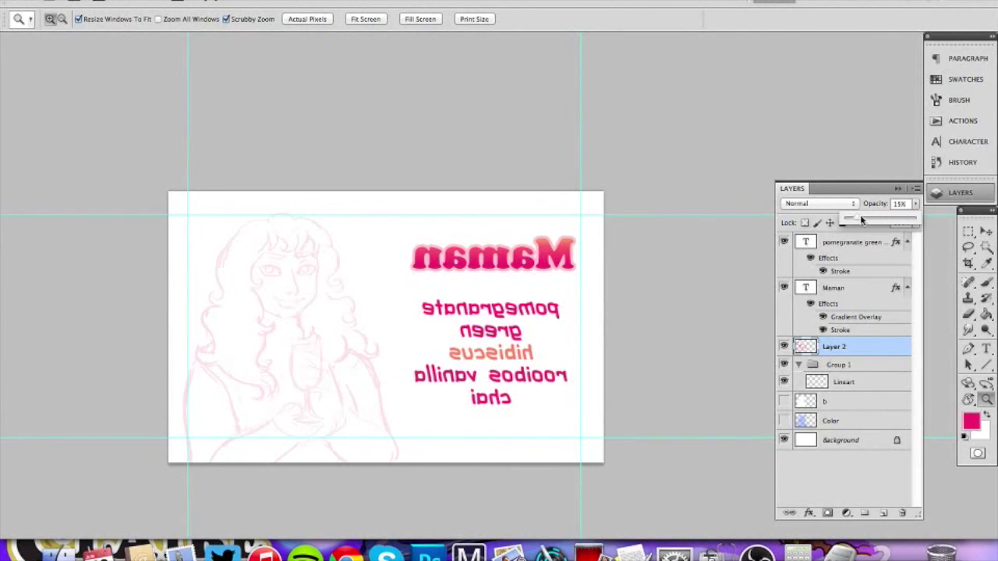
{"action": "left_click", "coordinate": [883, 514]}
{"action": "key", "text": "f"}
{"action": "key", "text": "f"}
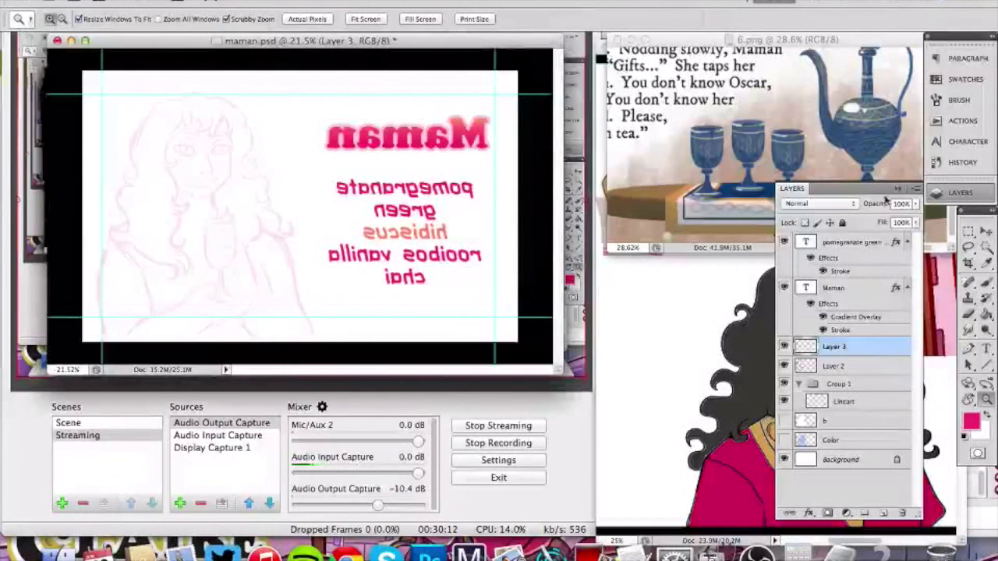
{"action": "left_click", "coordinate": [898, 187]}
Enlarge the label window and ink the hair's crown with a flicked tip, continuing down the right side to a curl.
{"action": "left_click_drag", "start_coordinate": [563, 380], "coordinate": [641, 520]}
{"action": "left_click_drag", "start_coordinate": [233, 218], "coordinate": [270, 226]}
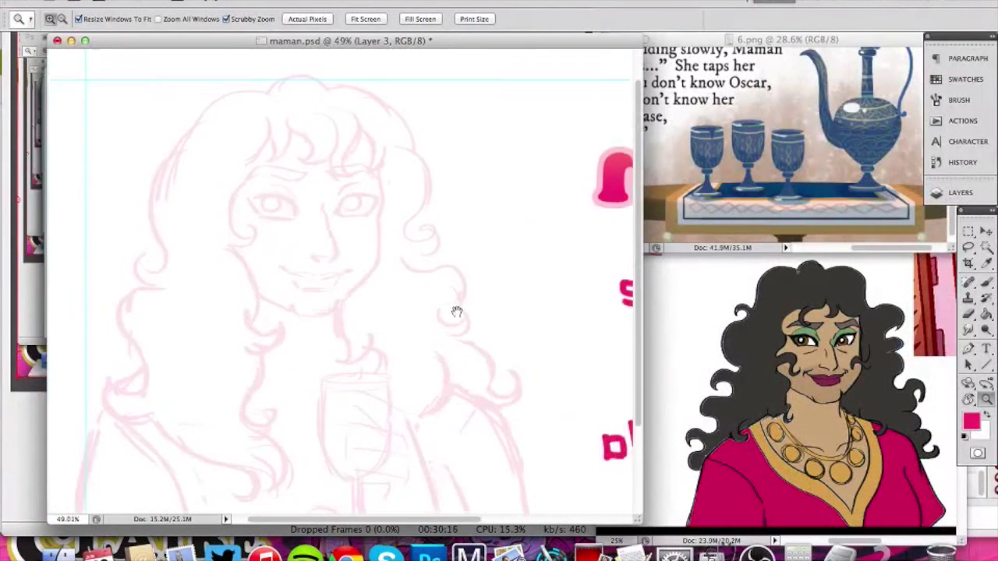
{"action": "left_click_drag", "start_coordinate": [435, 296], "coordinate": [476, 332]}
{"action": "left_click_drag", "start_coordinate": [343, 292], "coordinate": [357, 289]}
{"action": "key", "text": "b"}
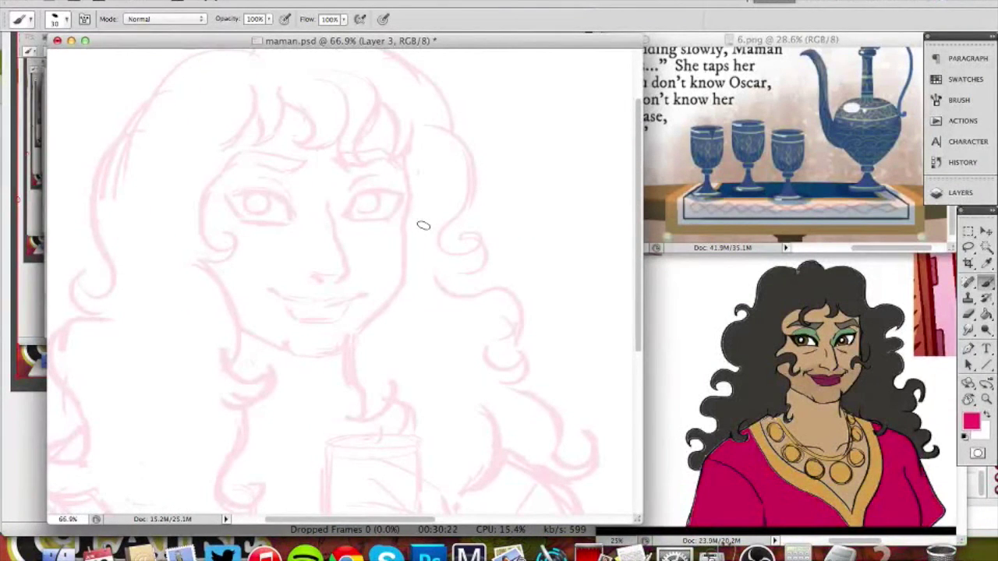
{"action": "mouse_move", "coordinate": [354, 286]}
{"action": "left_mouse_down"}
{"action": "mouse_move", "coordinate": [421, 323]}
{"action": "mouse_move", "coordinate": [434, 320]}
{"action": "mouse_move", "coordinate": [466, 391]}
{"action": "left_mouse_up"}
{"action": "key", "text": "z"}
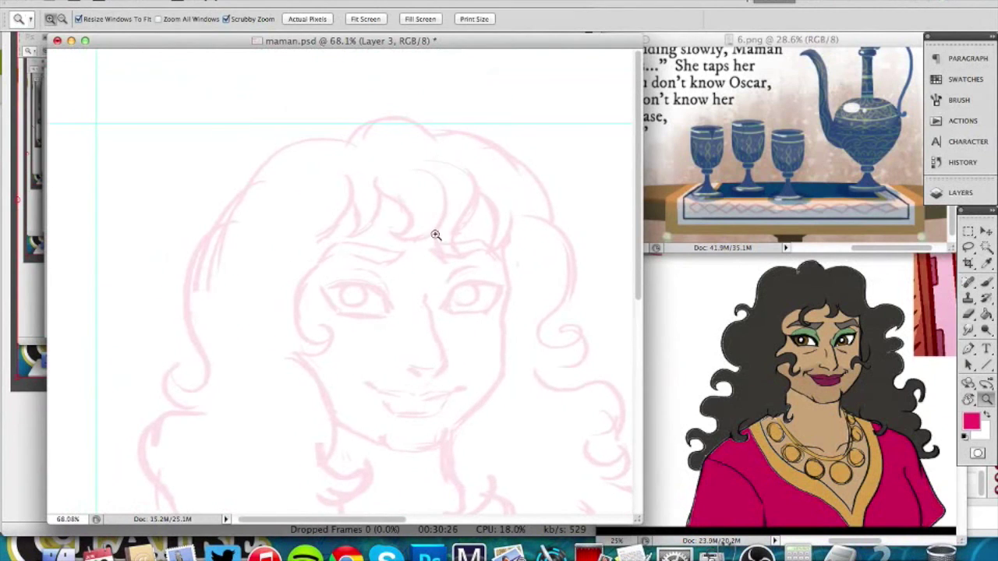
{"action": "key", "text": "b"}
{"action": "left_click_drag", "start_coordinate": [305, 132], "coordinate": [420, 129]}
{"action": "key", "text": "ctrl+z"}
{"action": "mouse_move", "coordinate": [315, 133]}
{"action": "left_mouse_down"}
{"action": "mouse_move", "coordinate": [427, 111]}
{"action": "mouse_move", "coordinate": [452, 79]}
{"action": "mouse_move", "coordinate": [537, 263]}
{"action": "mouse_move", "coordinate": [530, 281]}
{"action": "mouse_move", "coordinate": [544, 328]}
{"action": "mouse_move", "coordinate": [566, 327]}
{"action": "mouse_move", "coordinate": [558, 370]}
{"action": "left_mouse_up"}
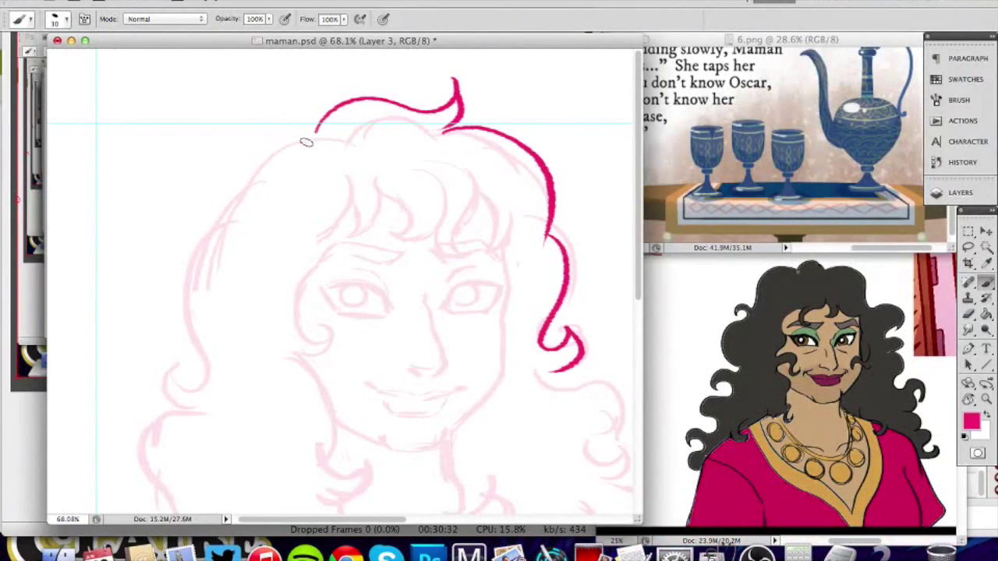
Ink the hair's left outline in two rounded waves from the crown down to an outward curl.
{"action": "mouse_move", "coordinate": [317, 130]}
{"action": "left_mouse_down"}
{"action": "mouse_move", "coordinate": [187, 242]}
{"action": "mouse_move", "coordinate": [191, 327]}
{"action": "left_mouse_up"}
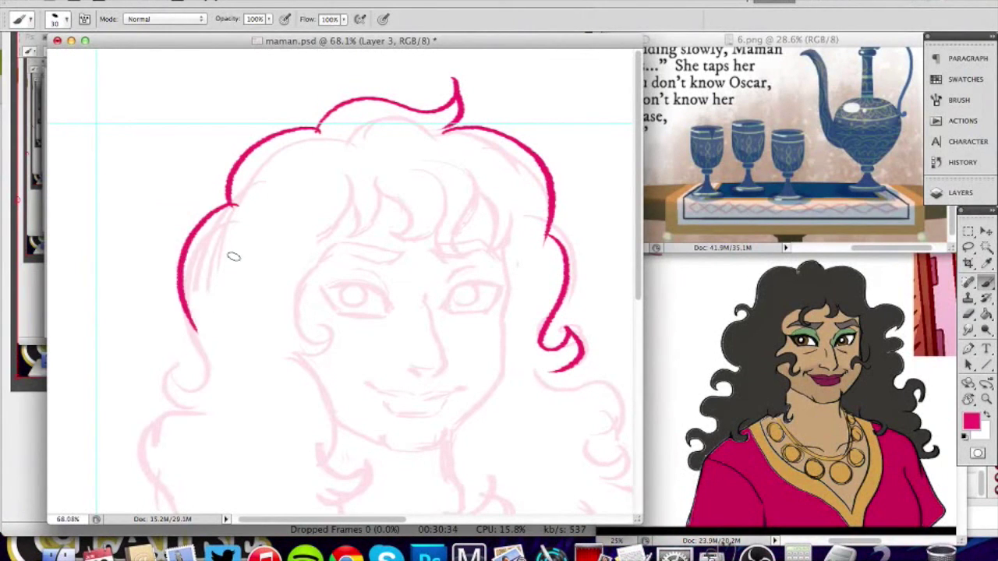
{"action": "key", "text": "ctrl+z"}
{"action": "mouse_move", "coordinate": [233, 216]}
{"action": "left_mouse_down"}
{"action": "mouse_move", "coordinate": [188, 268]}
{"action": "mouse_move", "coordinate": [210, 370]}
{"action": "mouse_move", "coordinate": [179, 357]}
{"action": "mouse_move", "coordinate": [190, 395]}
{"action": "left_mouse_up"}
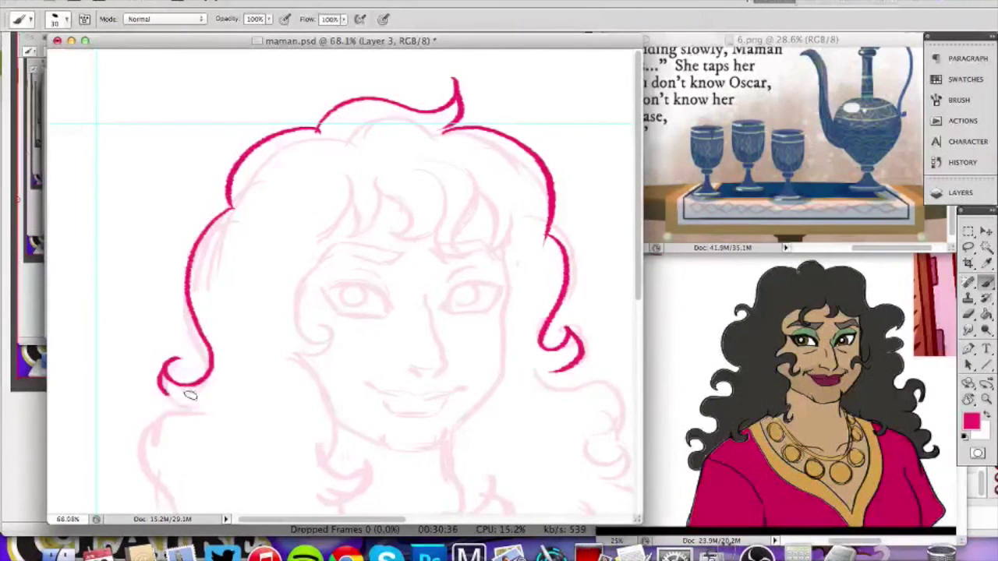
Try to ink the face outline beside the right eye and erase the misplaced stroke.
{"action": "key", "text": "z"}
{"action": "left_click_drag", "start_coordinate": [447, 343], "coordinate": [483, 311]}
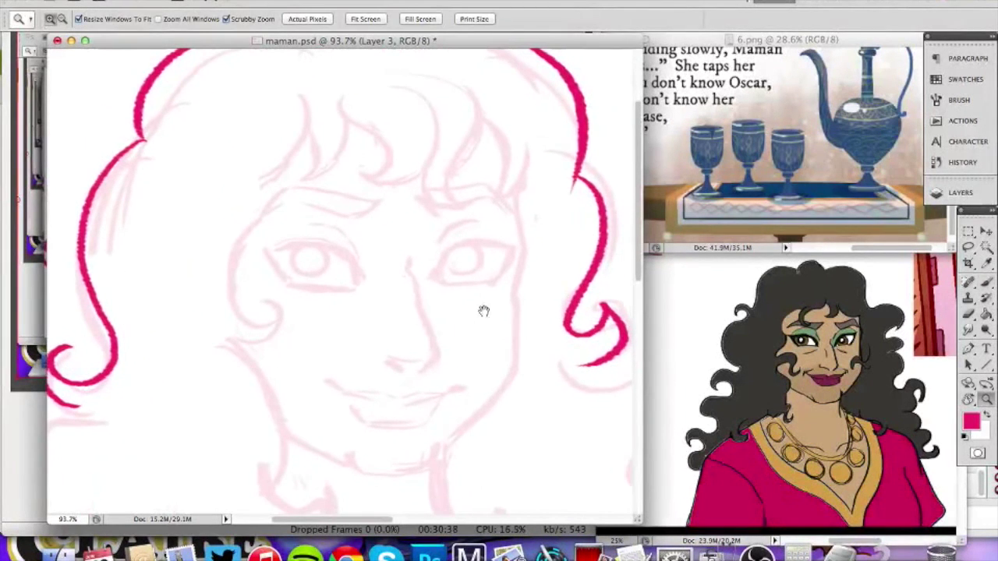
{"action": "key", "text": "b"}
{"action": "mouse_move", "coordinate": [515, 195]}
{"action": "left_mouse_down"}
{"action": "mouse_move", "coordinate": [519, 260]}
{"action": "mouse_move", "coordinate": [508, 295]}
{"action": "mouse_move", "coordinate": [520, 245]}
{"action": "mouse_move", "coordinate": [508, 294]}
{"action": "left_mouse_up"}
{"action": "key", "text": "ctrl+z"}
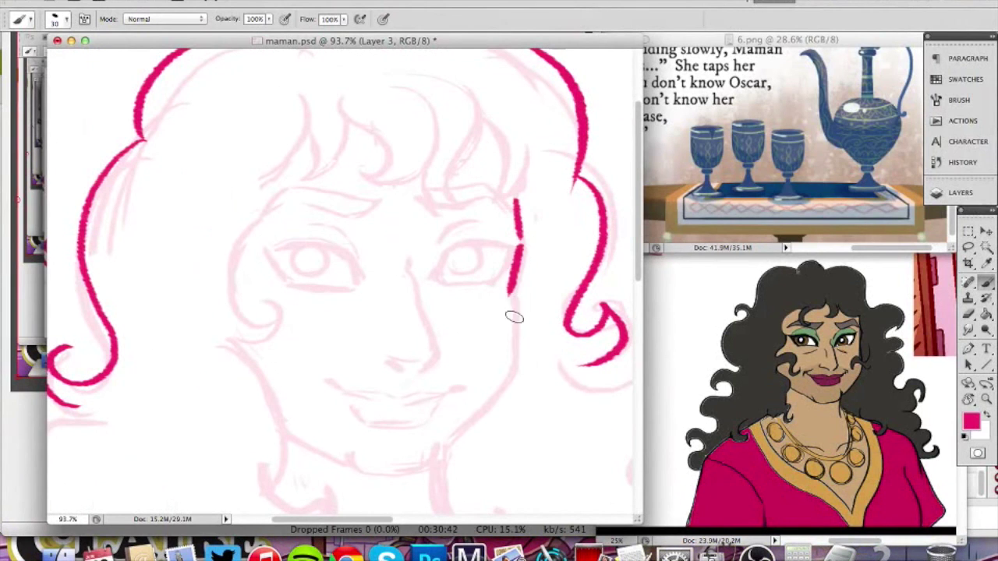
{"action": "key", "text": "super+z"}
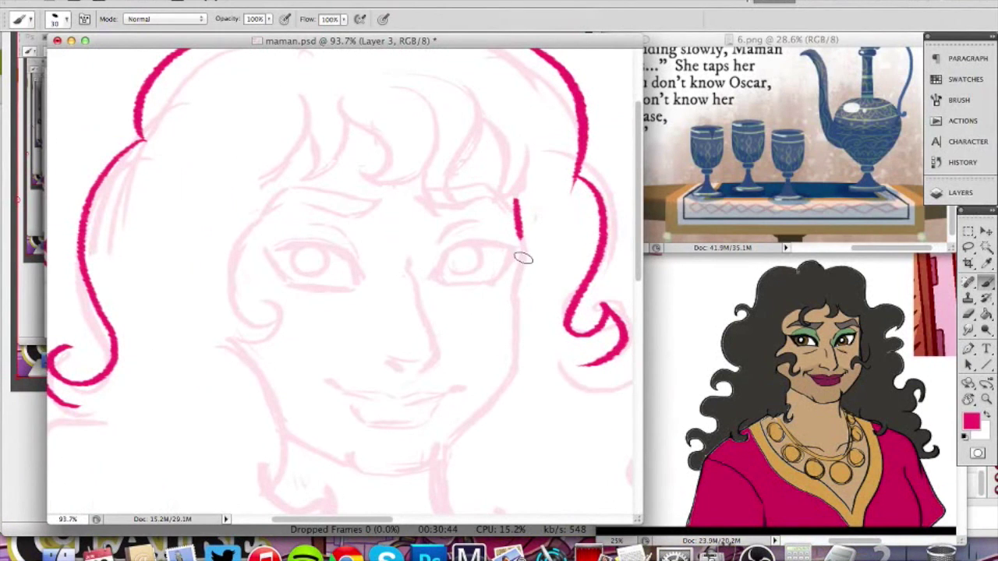
{"action": "key", "text": "super+z"}
{"action": "key", "text": "alt+super+z"}
{"action": "key", "text": "alt+super+z"}
{"action": "key", "text": "e"}
{"action": "left_click_drag", "start_coordinate": [515, 215], "coordinate": [521, 264]}
Ink the face's right outline from the bangs past the eye and cheek to the jaw, and around the chin.
{"action": "key", "text": "b"}
{"action": "mouse_move", "coordinate": [512, 198]}
{"action": "left_mouse_down"}
{"action": "mouse_move", "coordinate": [520, 246]}
{"action": "mouse_move", "coordinate": [510, 370]}
{"action": "left_mouse_up"}
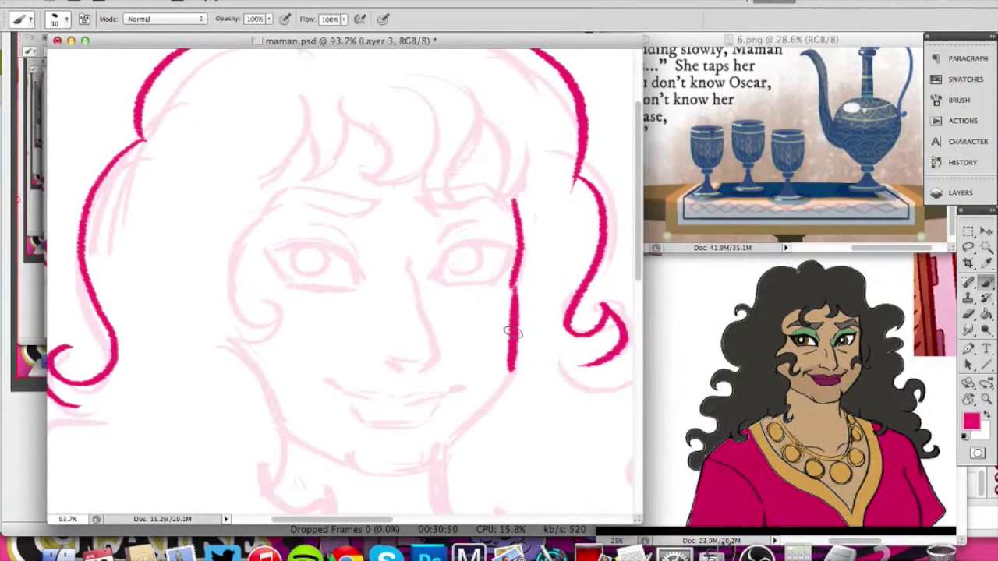
{"action": "key", "text": "super+z"}
{"action": "mouse_move", "coordinate": [514, 286]}
{"action": "left_mouse_down"}
{"action": "mouse_move", "coordinate": [510, 381]}
{"action": "mouse_move", "coordinate": [464, 436]}
{"action": "mouse_move", "coordinate": [428, 450]}
{"action": "left_mouse_up"}
{"action": "mouse_move", "coordinate": [357, 458]}
{"action": "left_mouse_down"}
{"action": "mouse_move", "coordinate": [407, 472]}
{"action": "mouse_move", "coordinate": [437, 458]}
{"action": "left_mouse_up"}
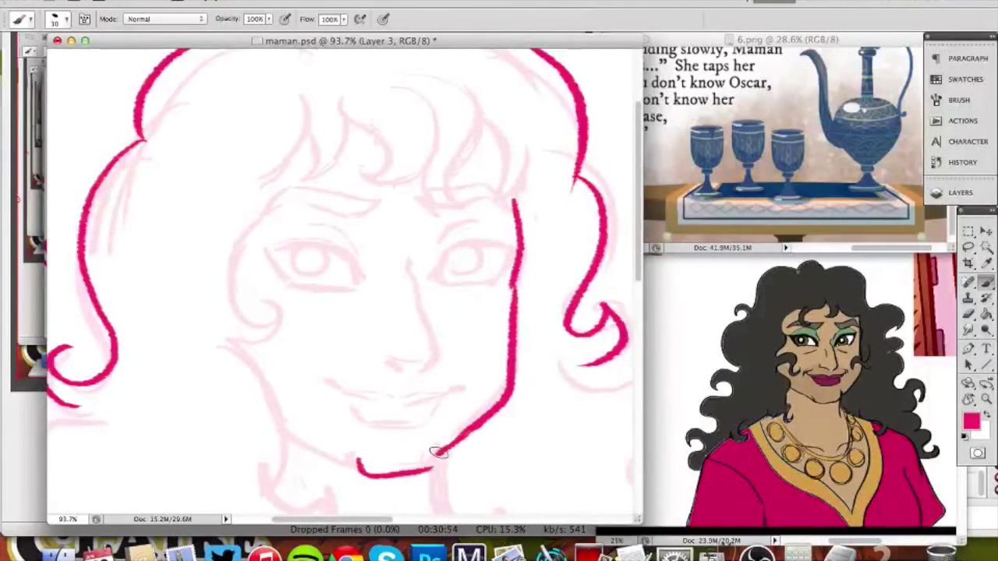
{"action": "left_click_drag", "start_coordinate": [363, 464], "coordinate": [438, 462]}
{"action": "key", "text": "x"}
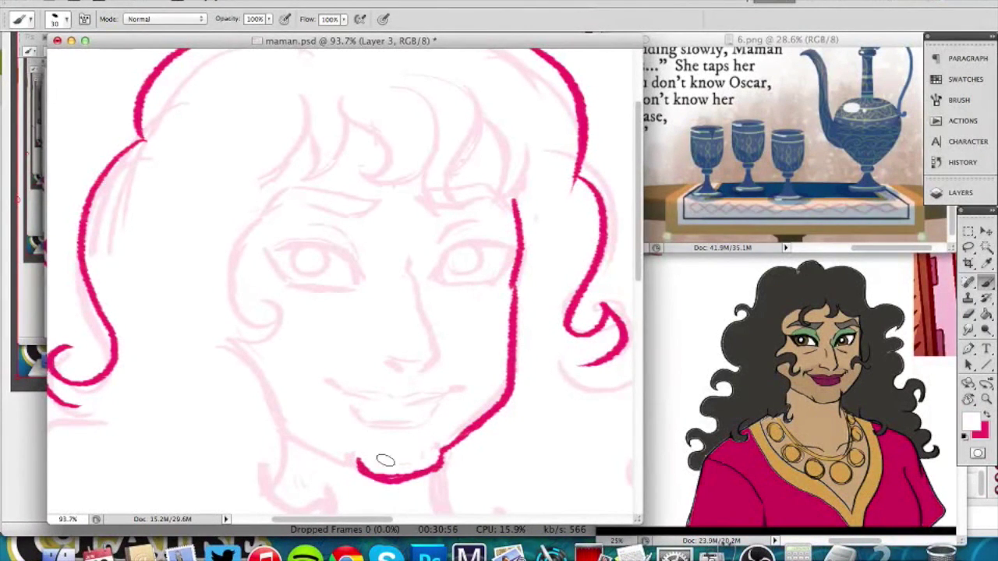
Ink the left side of the jaw down to the chin, and the nose's bridge, tip and underside.
{"action": "key", "text": "x"}
{"action": "left_click_drag", "start_coordinate": [293, 436], "coordinate": [357, 456]}
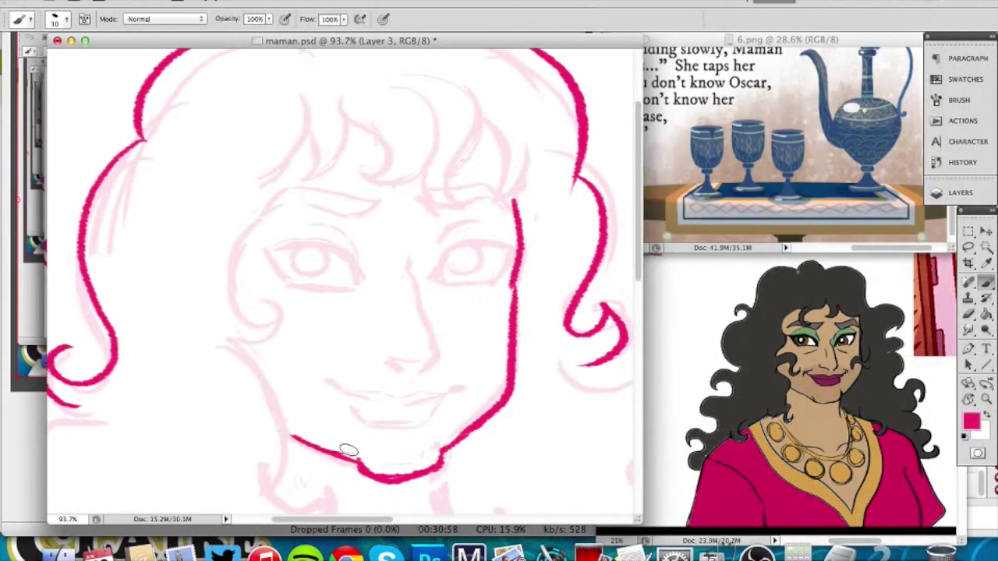
{"action": "mouse_move", "coordinate": [410, 255]}
{"action": "left_mouse_down"}
{"action": "mouse_move", "coordinate": [434, 342]}
{"action": "mouse_move", "coordinate": [415, 363]}
{"action": "left_mouse_up"}
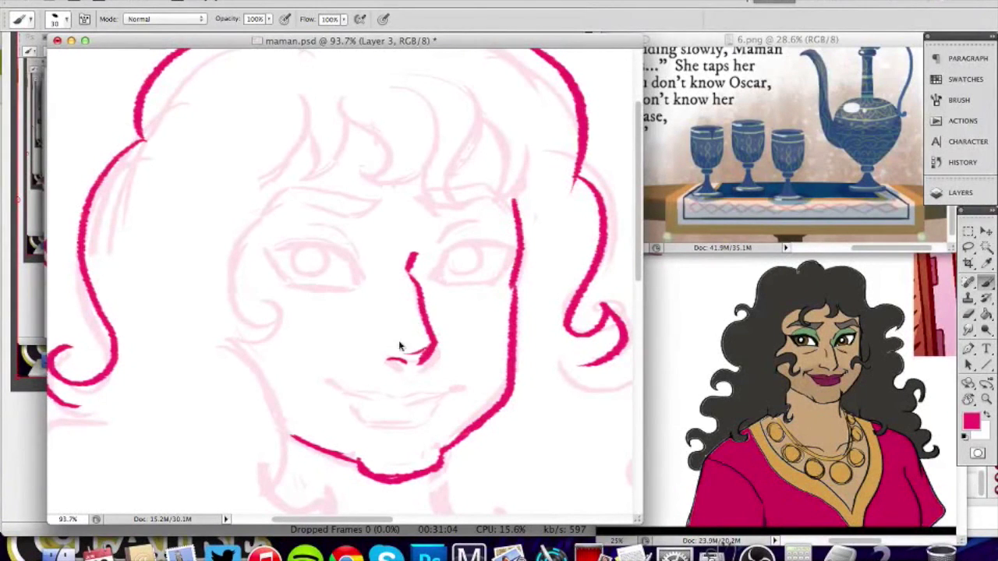
{"action": "key", "text": "x"}
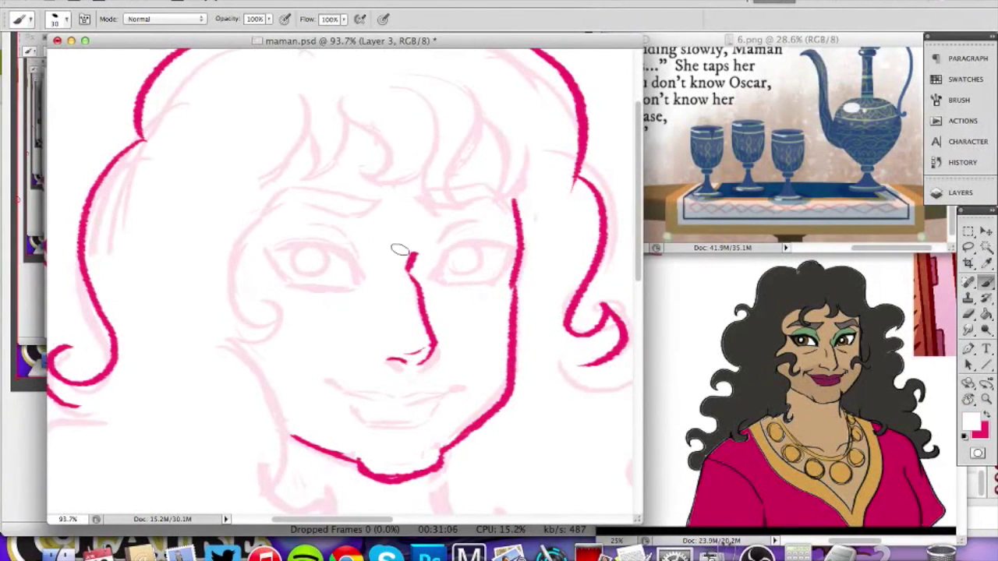
{"action": "key", "text": "x"}
Ink almond-shaped outlines around both eyes, following the sketched upper and lower lids.
{"action": "mouse_move", "coordinate": [431, 272]}
{"action": "left_mouse_down"}
{"action": "mouse_move", "coordinate": [508, 242]}
{"action": "mouse_move", "coordinate": [434, 277]}
{"action": "left_mouse_up"}
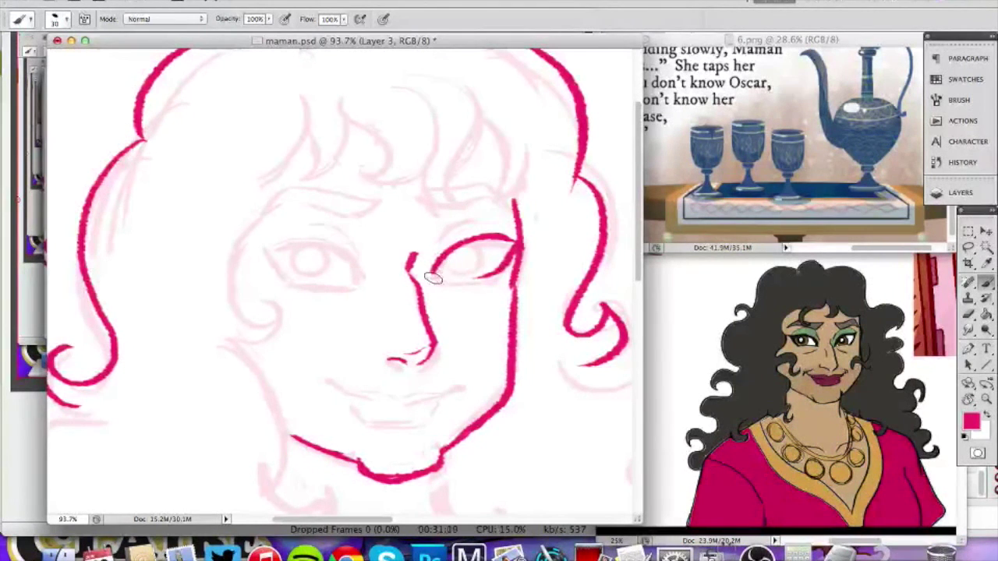
{"action": "mouse_move", "coordinate": [269, 247]}
{"action": "left_mouse_down"}
{"action": "mouse_move", "coordinate": [355, 265]}
{"action": "mouse_move", "coordinate": [363, 277]}
{"action": "left_mouse_up"}
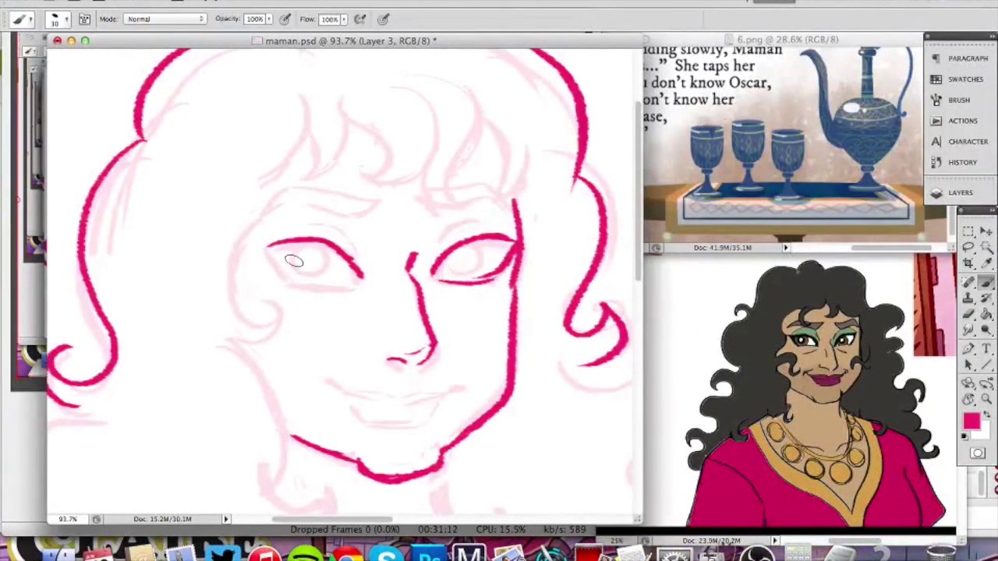
{"action": "left_click_drag", "start_coordinate": [267, 248], "coordinate": [352, 285]}
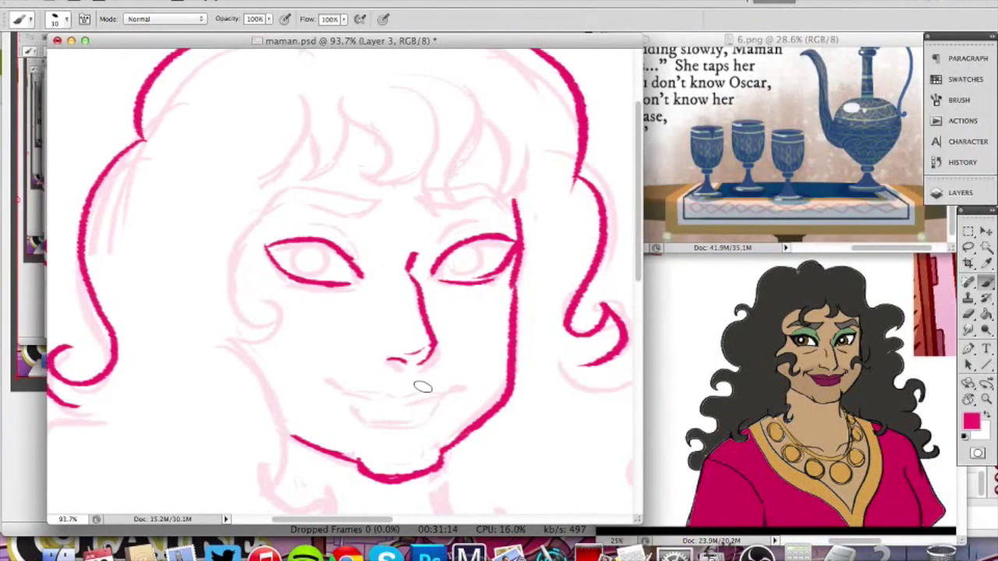
Ink the left half of the mouth line and undo the stray stroke at its right end.
{"action": "mouse_move", "coordinate": [449, 392]}
{"action": "left_mouse_down"}
{"action": "mouse_move", "coordinate": [354, 394]}
{"action": "mouse_move", "coordinate": [425, 399]}
{"action": "mouse_move", "coordinate": [406, 405]}
{"action": "mouse_move", "coordinate": [465, 391]}
{"action": "left_mouse_up"}
{"action": "key", "text": "super+z"}
{"action": "key", "text": "z"}
{"action": "key", "text": "super+z"}
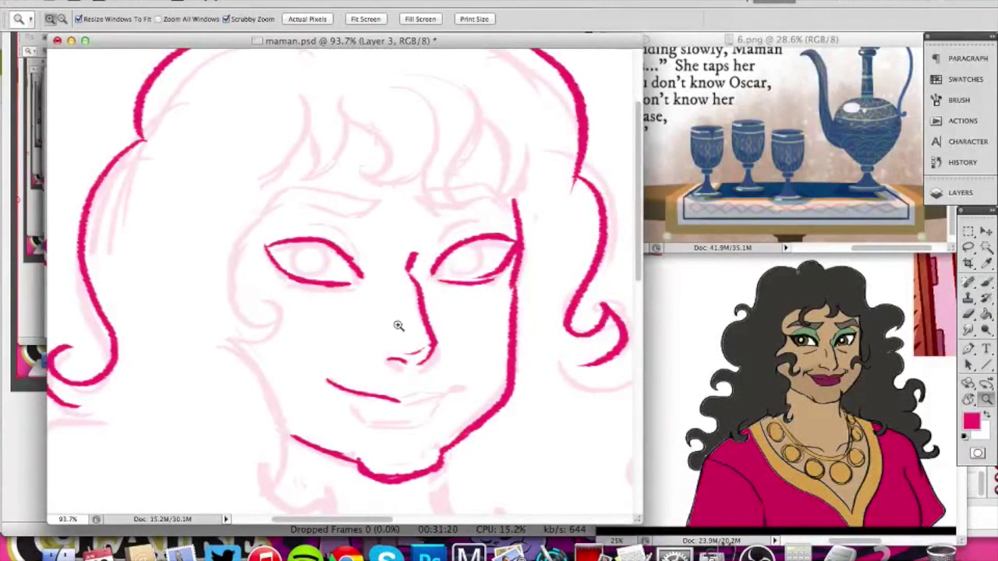
Ink a short crease mark left of the nose bridge and the left nostril's small hooked curve.
{"action": "key", "text": "b"}
{"action": "key", "text": "z"}
{"action": "left_click_drag", "start_coordinate": [398, 341], "coordinate": [313, 366]}
{"action": "mouse_move", "coordinate": [195, 200]}
{"action": "left_mouse_down"}
{"action": "mouse_move", "coordinate": [383, 262]}
{"action": "mouse_move", "coordinate": [374, 314]}
{"action": "left_mouse_up"}
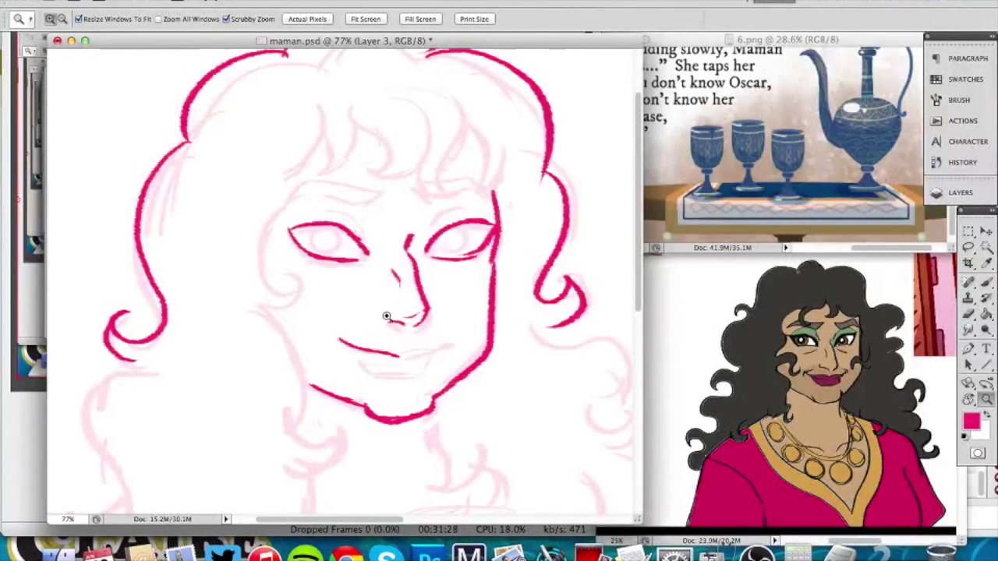
{"action": "left_click", "coordinate": [386, 315]}
{"action": "key", "text": "b"}
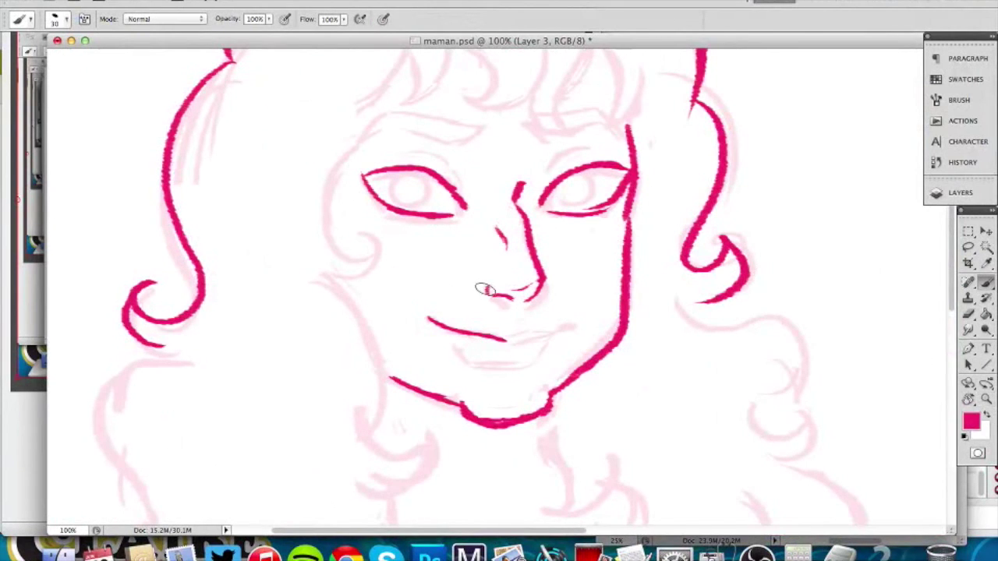
{"action": "left_click_drag", "start_coordinate": [515, 331], "coordinate": [422, 360]}
{"action": "key", "text": "f"}
{"action": "key", "text": "f"}
{"action": "key", "text": "f"}
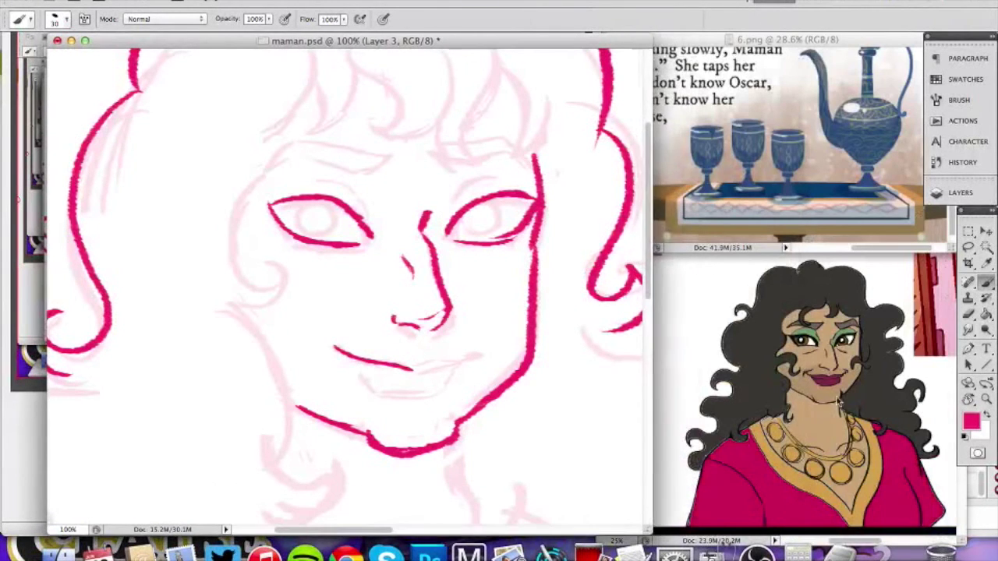
{"action": "scroll", "coordinate": [494, 267], "scroll_direction": "up", "scroll_amount": 3}
{"action": "scroll", "coordinate": [494, 267], "scroll_direction": "right", "scroll_amount": 2}
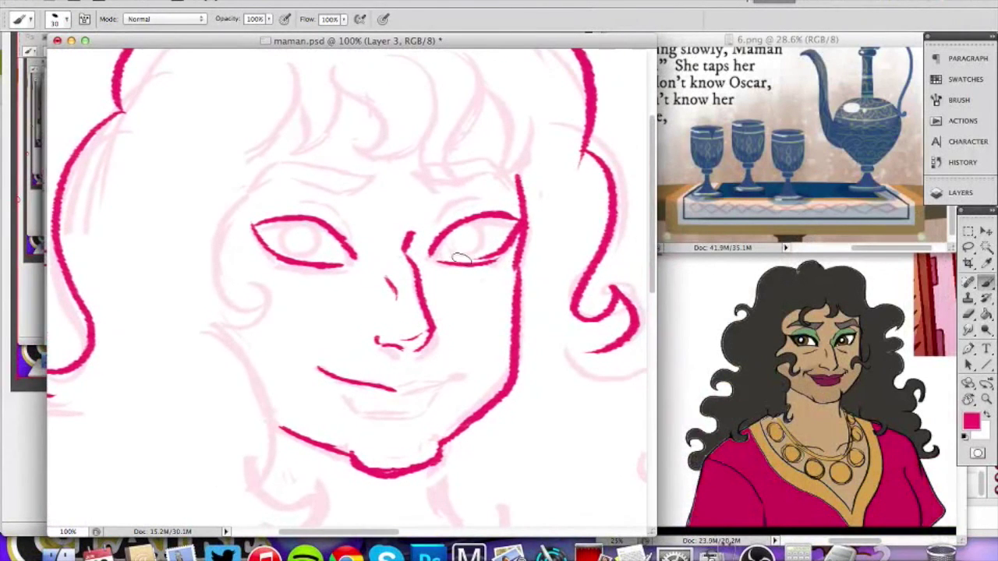
Thicken the left eye's lash line and shape its outer corner into a clean point.
{"action": "key", "text": "x"}
{"action": "key", "text": "x"}
{"action": "mouse_move", "coordinate": [239, 220]}
{"action": "left_mouse_down"}
{"action": "mouse_move", "coordinate": [301, 221]}
{"action": "mouse_move", "coordinate": [284, 222]}
{"action": "mouse_move", "coordinate": [350, 254]}
{"action": "left_mouse_up"}
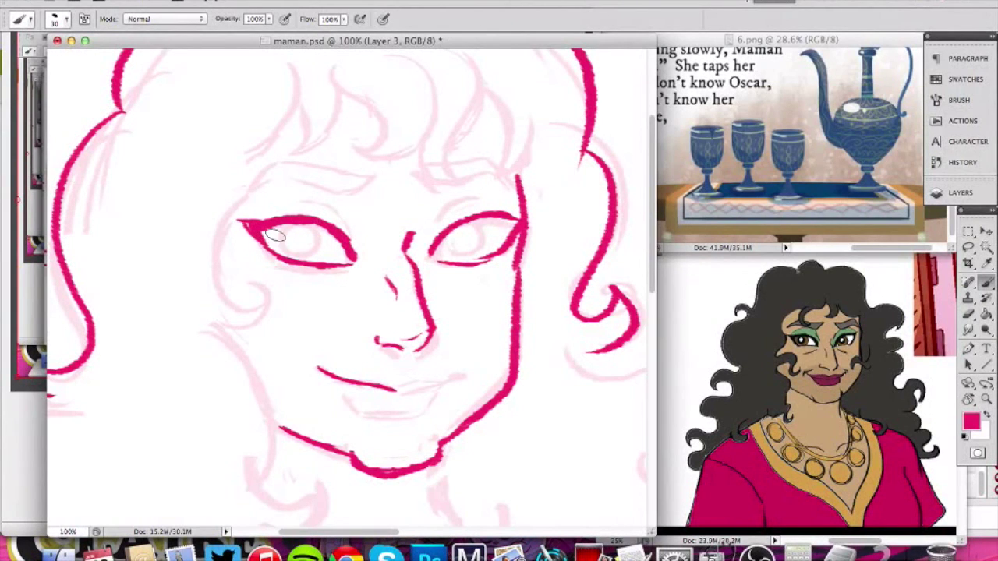
{"action": "key", "text": "x"}
{"action": "left_click_drag", "start_coordinate": [255, 219], "coordinate": [238, 221]}
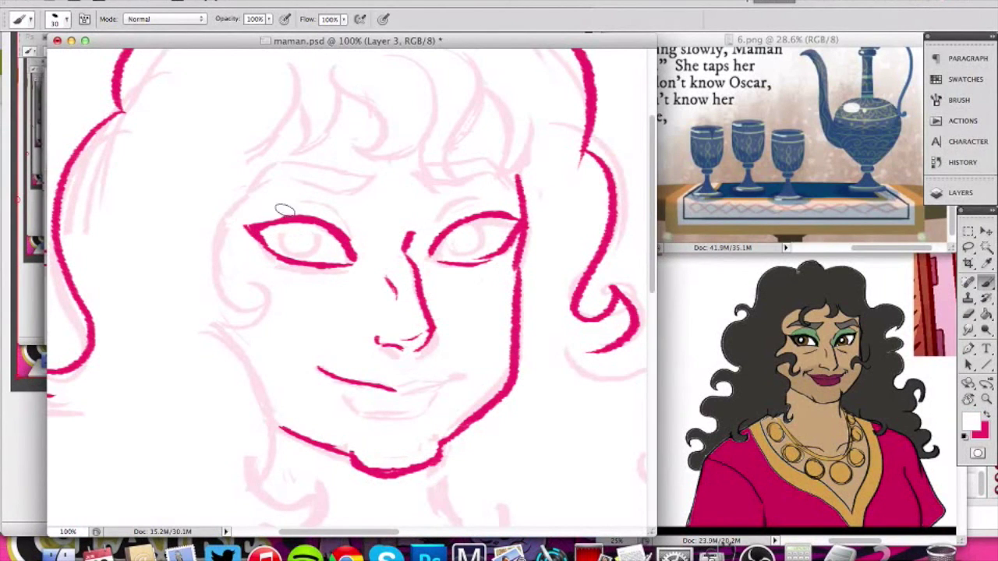
{"action": "key", "text": "x"}
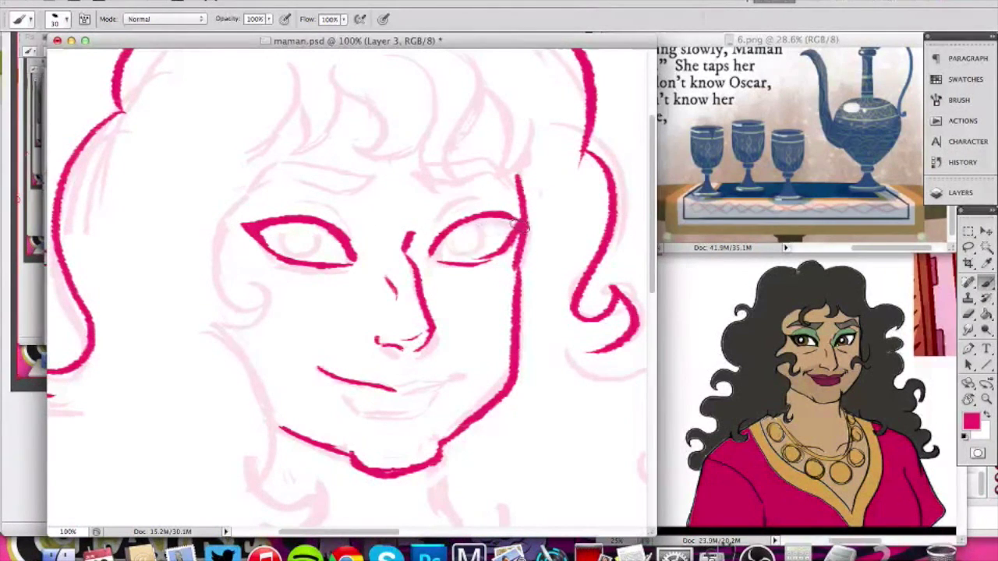
Erase the right eye's outer corner where it touches the face outline and redraw it as a separate point.
{"action": "key", "text": "x"}
{"action": "left_click_drag", "start_coordinate": [516, 220], "coordinate": [487, 270]}
{"action": "mouse_move", "coordinate": [515, 215]}
{"action": "left_mouse_down"}
{"action": "mouse_move", "coordinate": [463, 212]}
{"action": "mouse_move", "coordinate": [513, 222]}
{"action": "mouse_move", "coordinate": [456, 222]}
{"action": "mouse_move", "coordinate": [509, 227]}
{"action": "left_mouse_up"}
{"action": "key", "text": "x"}
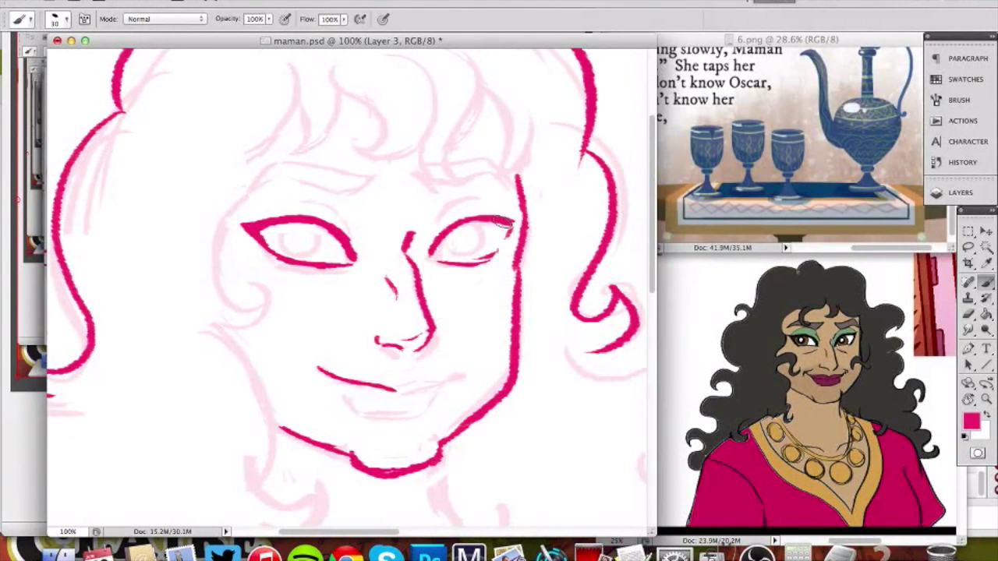
{"action": "key", "text": "x"}
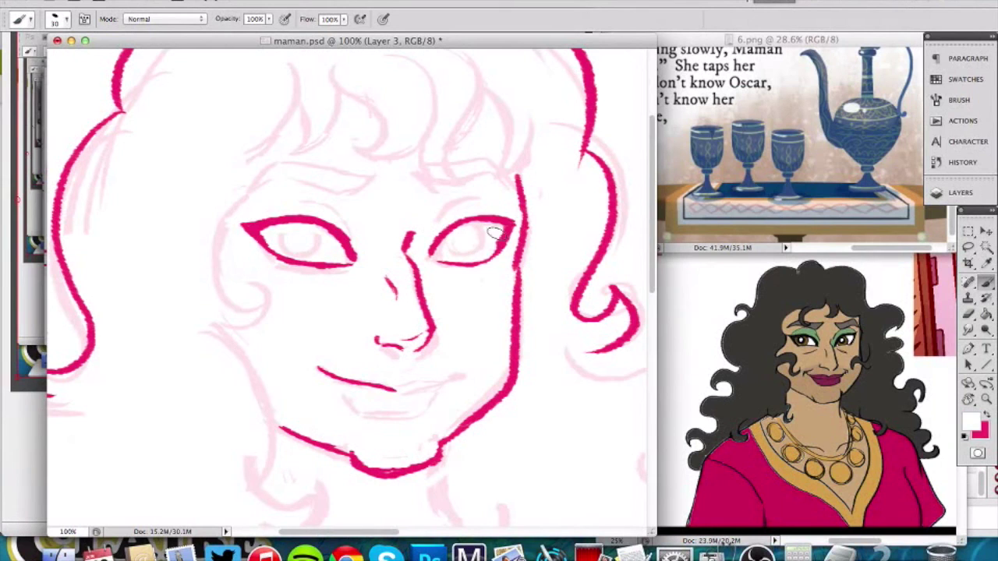
{"action": "key", "text": "x"}
{"action": "key", "text": "x"}
{"action": "mouse_move", "coordinate": [509, 248]}
{"action": "left_mouse_down"}
{"action": "mouse_move", "coordinate": [470, 261]}
{"action": "mouse_move", "coordinate": [479, 252]}
{"action": "left_mouse_up"}
{"action": "key", "text": "x"}
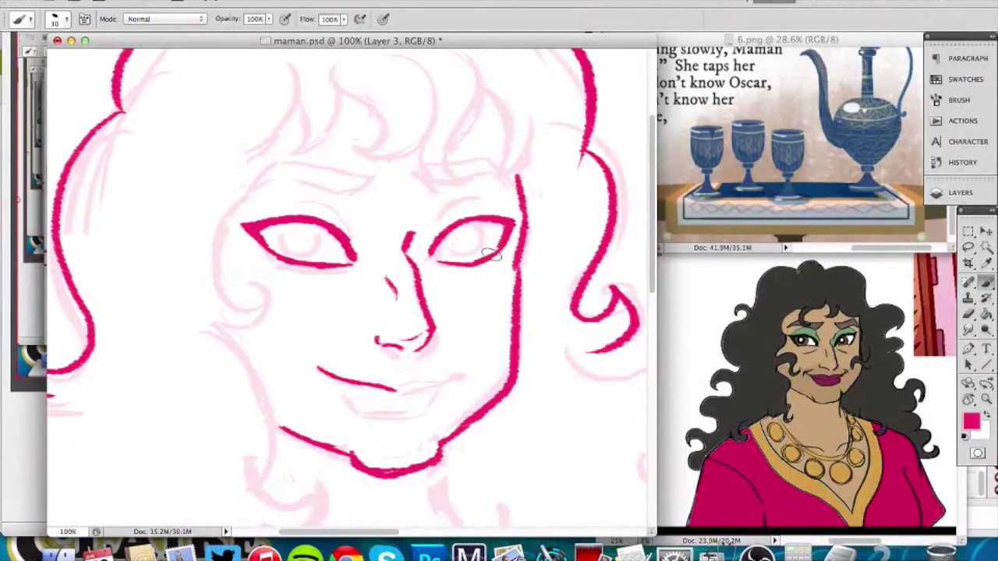
Ink the eyelid creases above both eyes, following the curve of the upper lids.
{"action": "key", "text": "z"}
{"action": "left_click_drag", "start_coordinate": [439, 311], "coordinate": [273, 316]}
{"action": "mouse_move", "coordinate": [185, 212]}
{"action": "left_mouse_down"}
{"action": "mouse_move", "coordinate": [274, 174]}
{"action": "mouse_move", "coordinate": [261, 178]}
{"action": "mouse_move", "coordinate": [278, 212]}
{"action": "left_mouse_up"}
{"action": "key", "text": "b"}
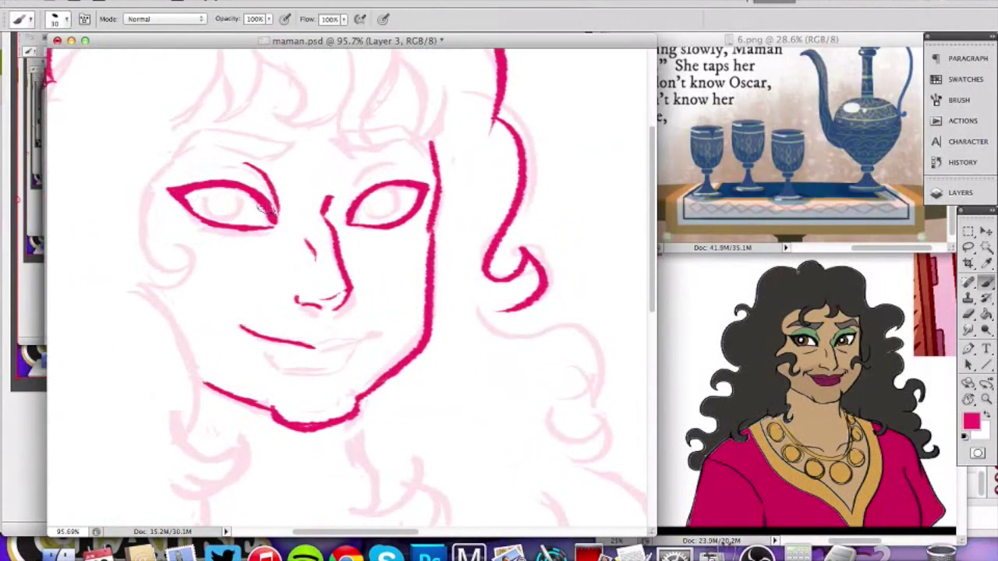
{"action": "left_click_drag", "start_coordinate": [185, 180], "coordinate": [212, 168]}
{"action": "left_click_drag", "start_coordinate": [365, 180], "coordinate": [350, 204]}
{"action": "key", "text": "super+z"}
{"action": "left_click_drag", "start_coordinate": [396, 165], "coordinate": [419, 176]}
Ink the right half of the mouth line up to the corner of the smile.
{"action": "left_click_drag", "start_coordinate": [384, 240], "coordinate": [483, 219]}
{"action": "key", "text": "z"}
{"action": "mouse_move", "coordinate": [437, 325]}
{"action": "left_mouse_down"}
{"action": "mouse_move", "coordinate": [450, 332]}
{"action": "mouse_move", "coordinate": [482, 310]}
{"action": "left_mouse_up"}
{"action": "left_click", "coordinate": [450, 332]}
{"action": "key", "text": "b"}
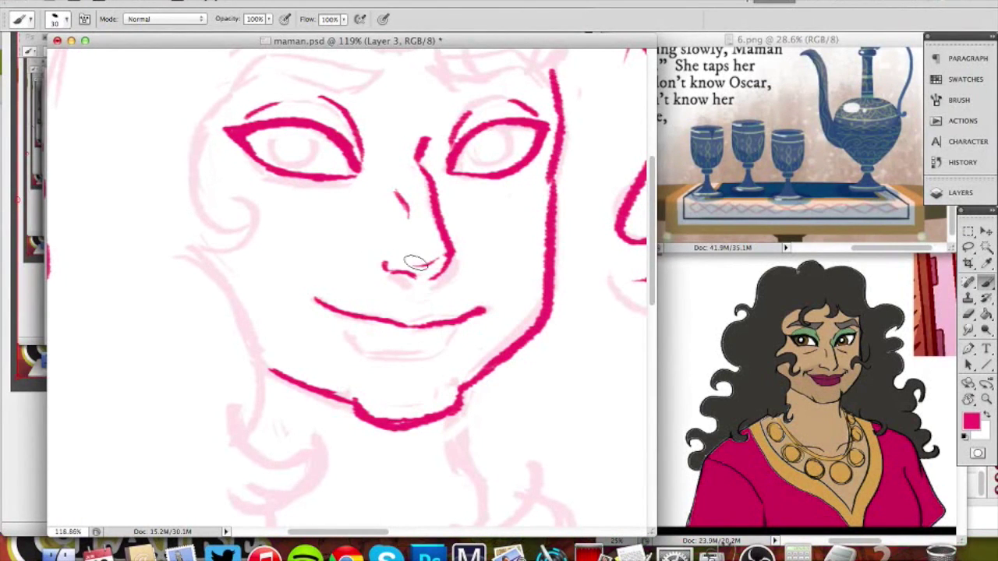
{"action": "key", "text": "c"}
{"action": "left_click_drag", "start_coordinate": [484, 304], "coordinate": [473, 295]}
{"action": "key", "text": "b"}
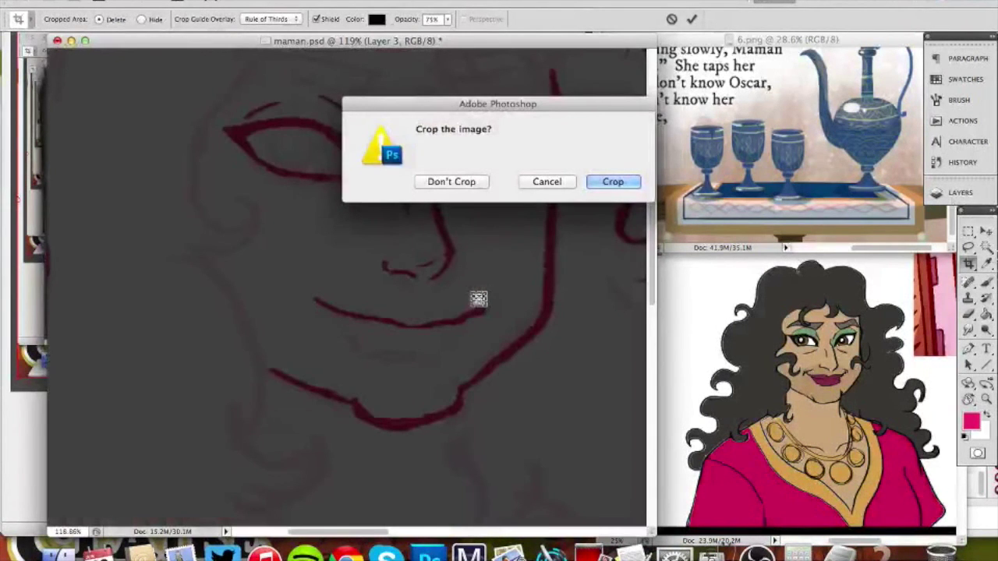
{"action": "key", "text": "d"}
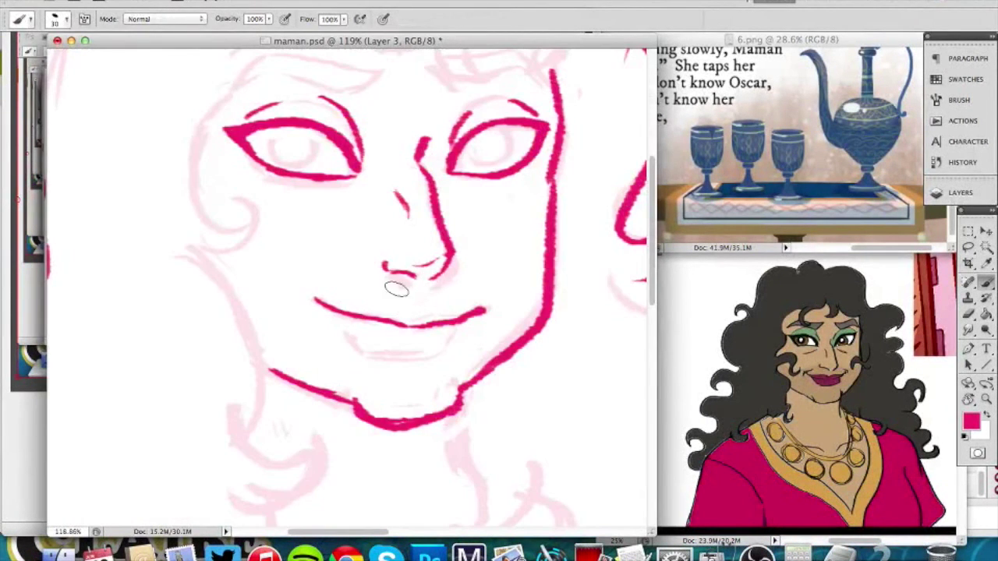
Ink the upper lip's contour across the mouth and the lower lip's curve beneath it.
{"action": "mouse_move", "coordinate": [326, 303]}
{"action": "left_mouse_down"}
{"action": "mouse_move", "coordinate": [424, 317]}
{"action": "mouse_move", "coordinate": [413, 317]}
{"action": "mouse_move", "coordinate": [483, 310]}
{"action": "left_mouse_up"}
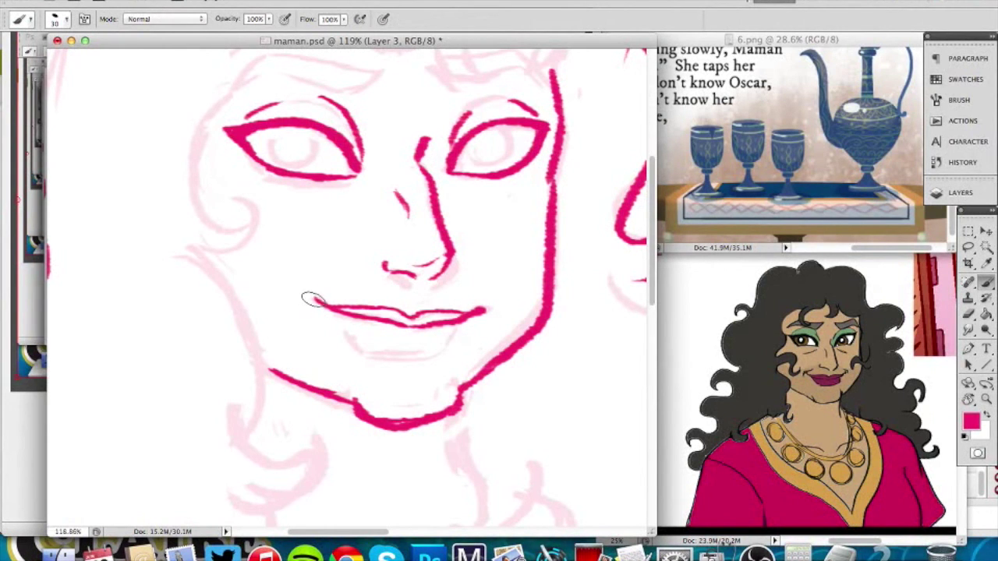
{"action": "mouse_move", "coordinate": [353, 336]}
{"action": "left_mouse_down"}
{"action": "mouse_move", "coordinate": [413, 362]}
{"action": "mouse_move", "coordinate": [443, 349]}
{"action": "mouse_move", "coordinate": [413, 357]}
{"action": "left_mouse_up"}
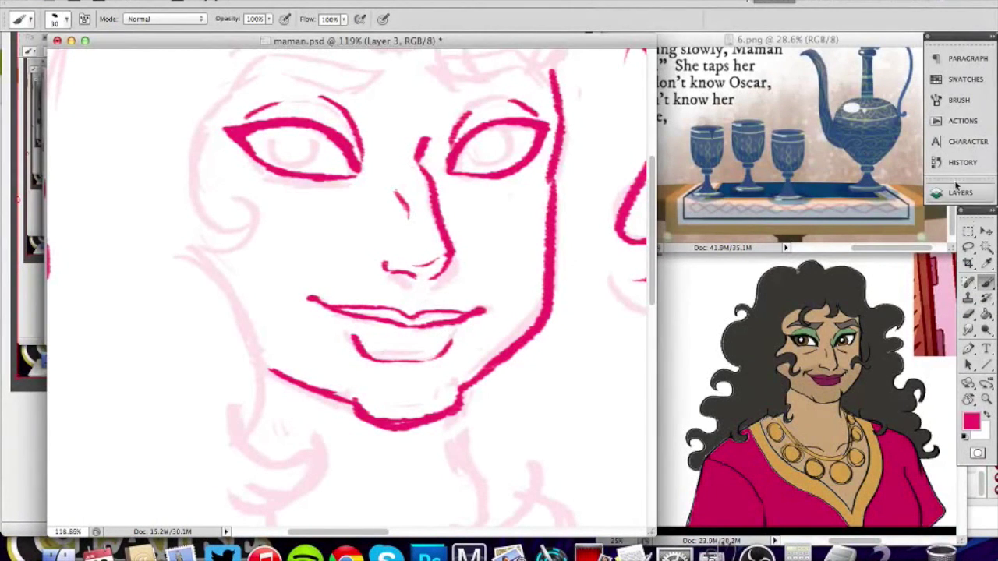
Lasso the inked chin and jaw line and warp it slightly downward, with its upper right corner pulled outward.
{"action": "key", "text": "z"}
{"action": "left_click_drag", "start_coordinate": [519, 283], "coordinate": [462, 307]}
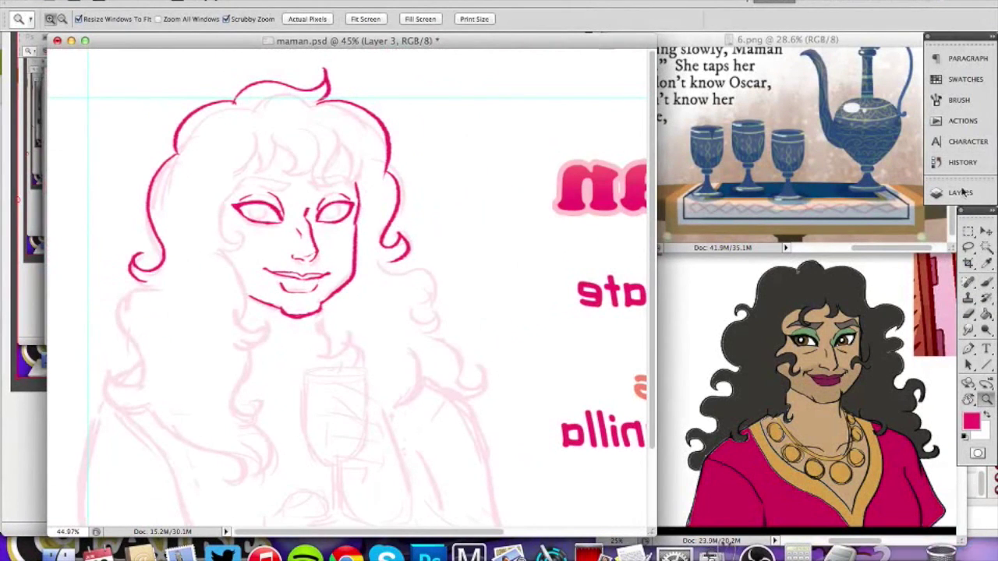
{"action": "left_click", "coordinate": [967, 246]}
{"action": "mouse_move", "coordinate": [239, 289]}
{"action": "left_mouse_down"}
{"action": "mouse_move", "coordinate": [343, 328]}
{"action": "mouse_move", "coordinate": [363, 294]}
{"action": "mouse_move", "coordinate": [363, 263]}
{"action": "mouse_move", "coordinate": [299, 302]}
{"action": "left_mouse_up"}
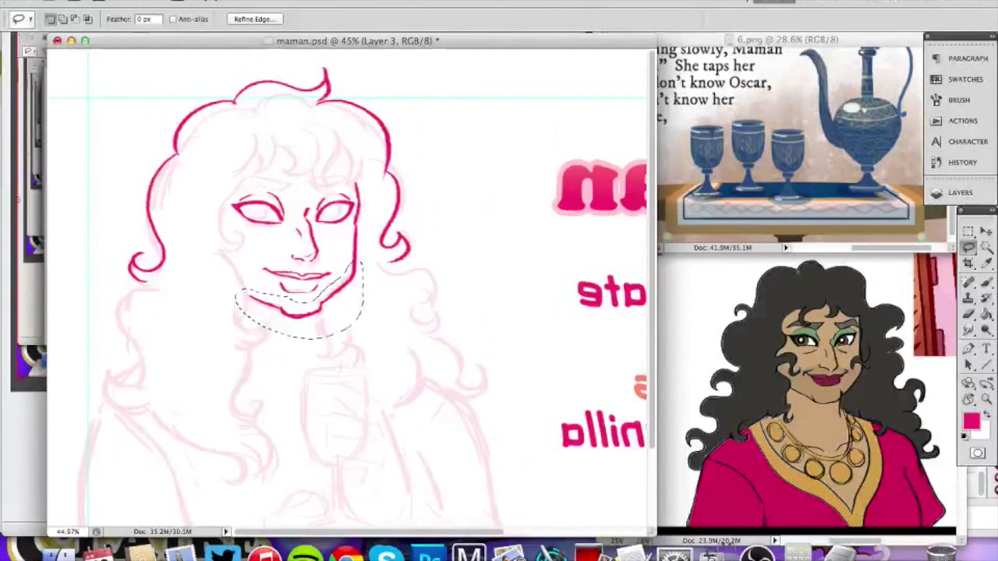
{"action": "left_click", "coordinate": [113, 1]}
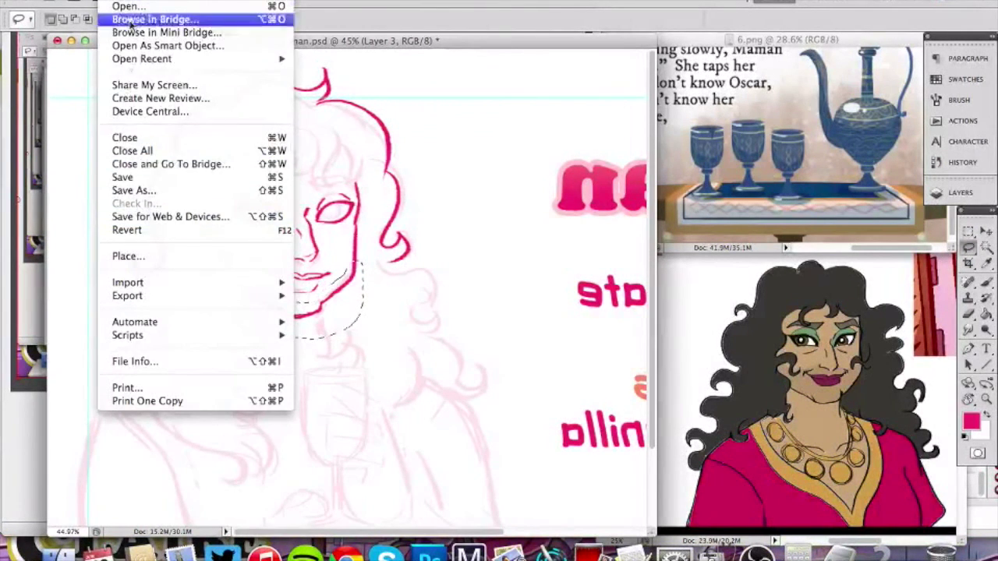
{"action": "mouse_move", "coordinate": [141, 1]}
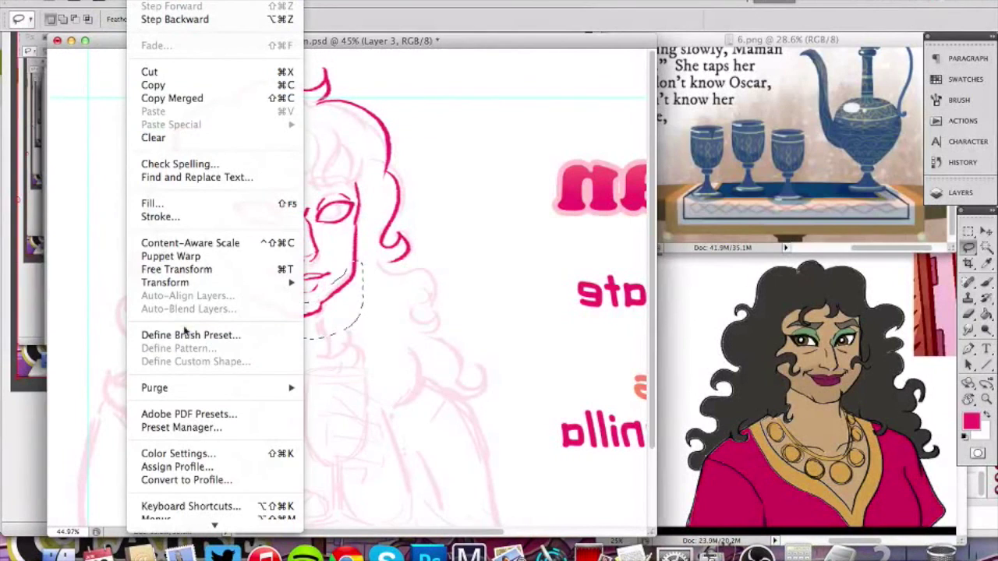
{"action": "mouse_move", "coordinate": [185, 286]}
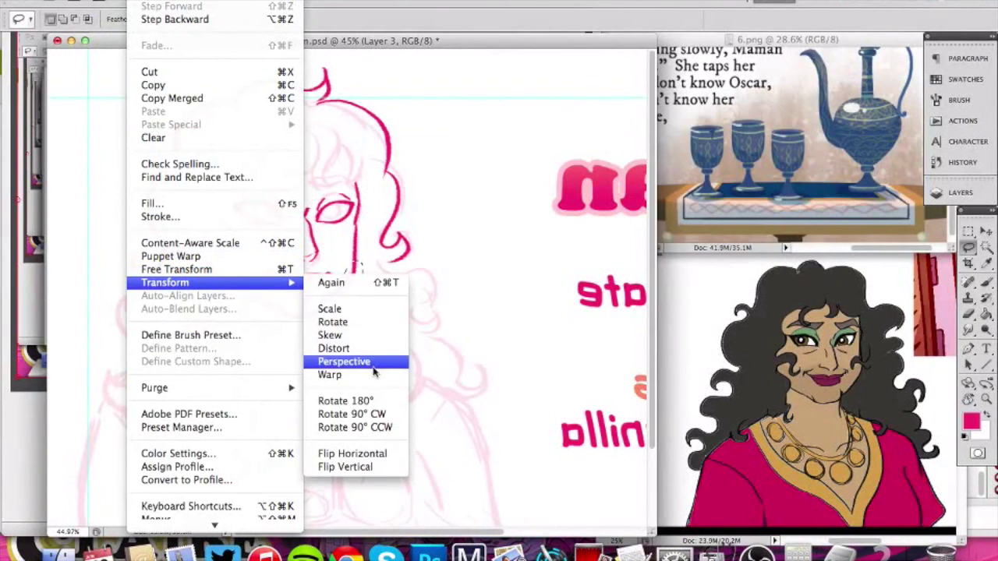
{"action": "left_click", "coordinate": [329, 374]}
{"action": "left_click_drag", "start_coordinate": [303, 313], "coordinate": [306, 322]}
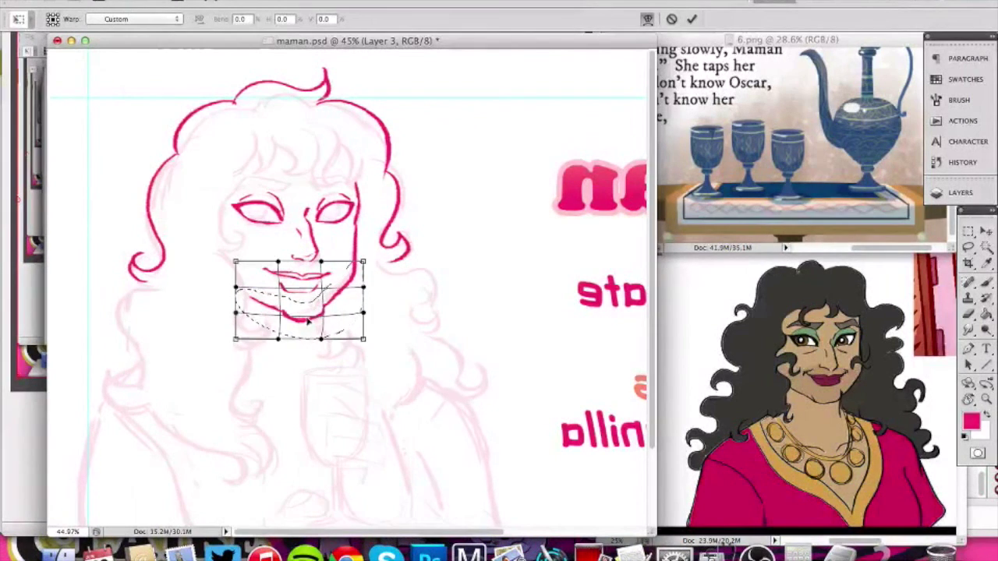
{"action": "left_click_drag", "start_coordinate": [363, 261], "coordinate": [368, 267]}
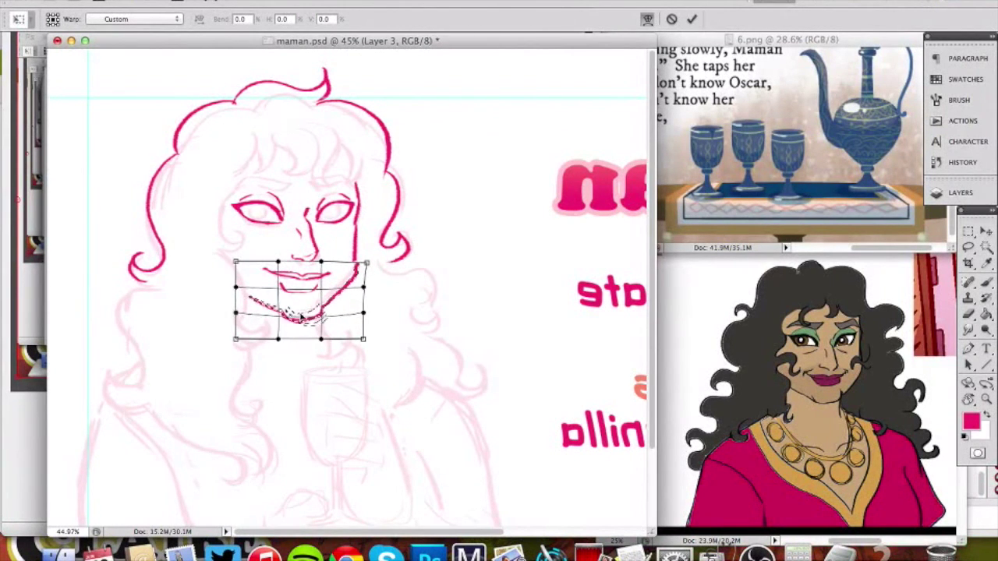
{"action": "key", "text": "Return"}
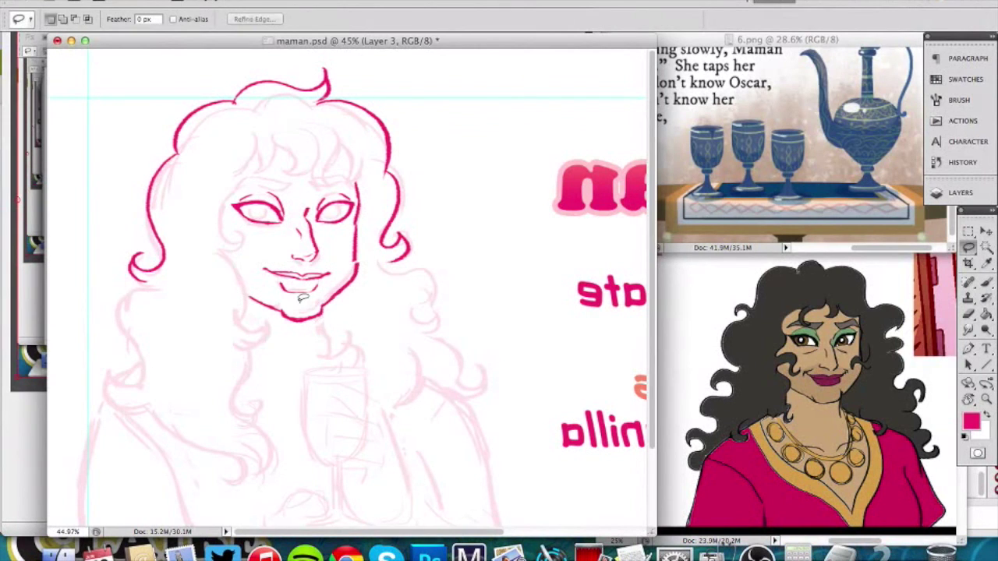
Clean up the break in the right cheek line and rejoin it smoothly with the warped jaw.
{"action": "key", "text": "z"}
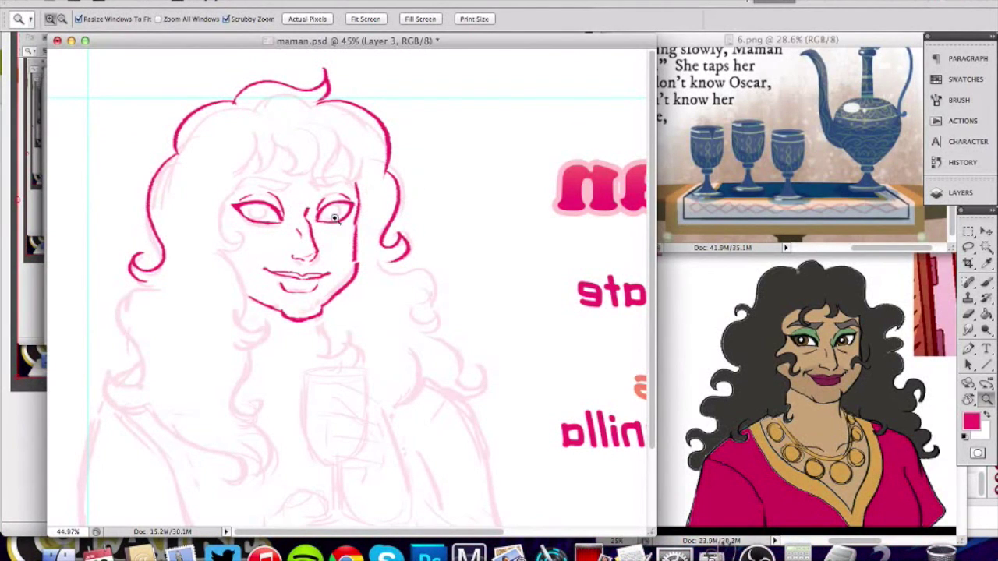
{"action": "mouse_move", "coordinate": [326, 257]}
{"action": "left_mouse_down"}
{"action": "mouse_move", "coordinate": [390, 245]}
{"action": "mouse_move", "coordinate": [463, 267]}
{"action": "left_mouse_up"}
{"action": "key", "text": "b"}
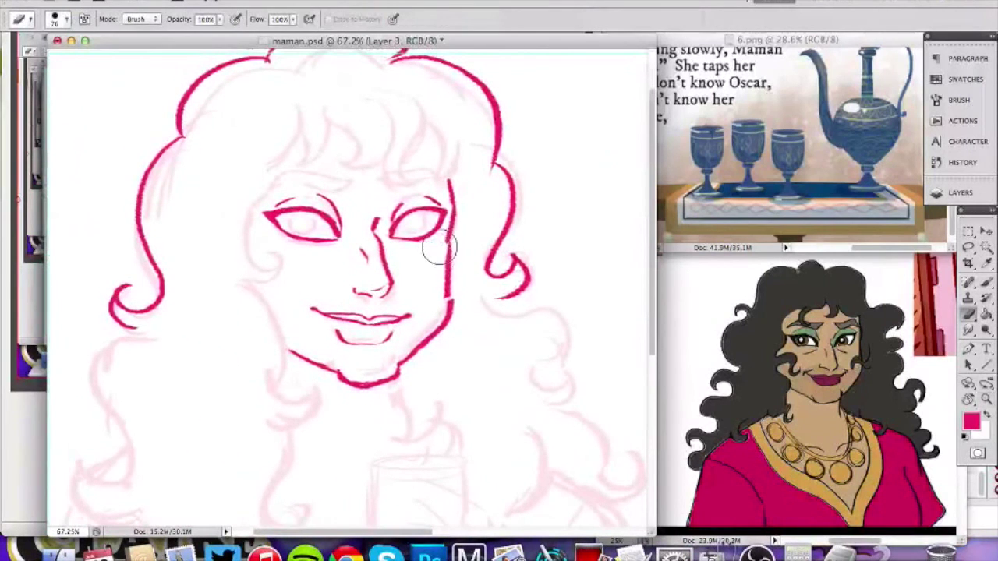
{"action": "key", "text": "b"}
Ink the round irises inside both eyes, undoing a misplaced stroke.
{"action": "key", "text": "z"}
{"action": "left_click_drag", "start_coordinate": [405, 336], "coordinate": [367, 334]}
{"action": "mouse_move", "coordinate": [212, 224]}
{"action": "left_mouse_down"}
{"action": "mouse_move", "coordinate": [237, 204]}
{"action": "mouse_move", "coordinate": [321, 187]}
{"action": "left_mouse_up"}
{"action": "key", "text": "b"}
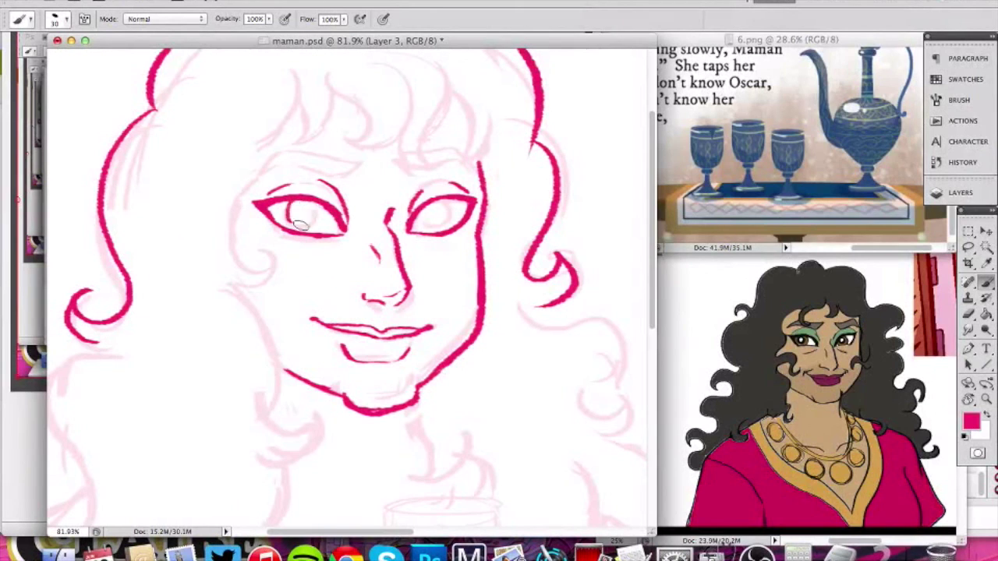
{"action": "left_click_drag", "start_coordinate": [287, 206], "coordinate": [315, 210]}
{"action": "key", "text": "super+z"}
{"action": "mouse_move", "coordinate": [446, 203]}
{"action": "left_mouse_down"}
{"action": "mouse_move", "coordinate": [438, 226]}
{"action": "mouse_move", "coordinate": [449, 206]}
{"action": "left_mouse_up"}
Ink the outline of the left eyebrow over its sketch.
{"action": "key", "text": "z"}
{"action": "left_click_drag", "start_coordinate": [426, 243], "coordinate": [329, 302]}
{"action": "mouse_move", "coordinate": [172, 187]}
{"action": "left_mouse_down"}
{"action": "mouse_move", "coordinate": [295, 179]}
{"action": "mouse_move", "coordinate": [263, 195]}
{"action": "left_mouse_up"}
{"action": "key", "text": "b"}
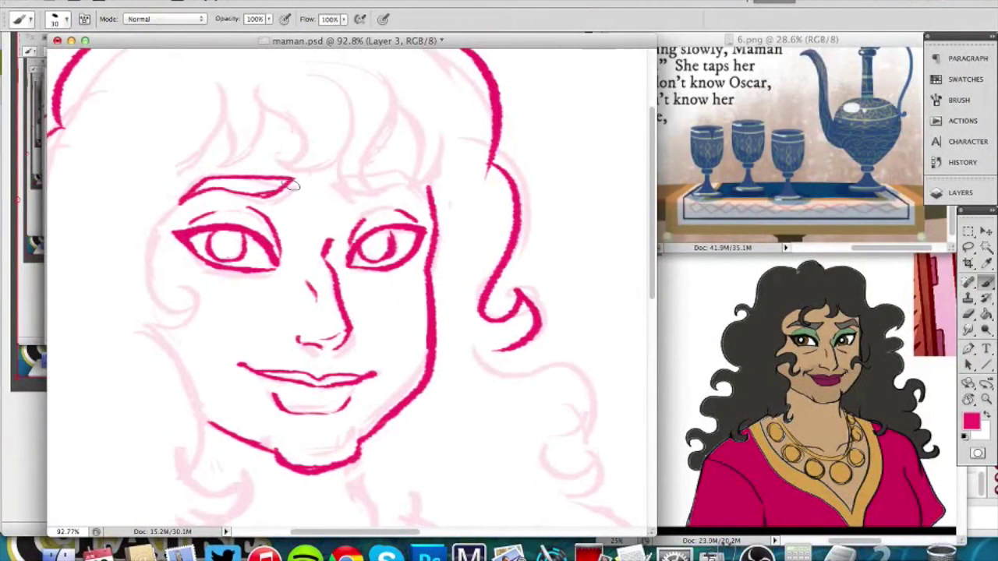
Ink the outline of the right eyebrow, and erase and redraw the lower lip line slightly wider and closer to the mouth.
{"action": "mouse_move", "coordinate": [421, 196]}
{"action": "left_mouse_down"}
{"action": "mouse_move", "coordinate": [339, 177]}
{"action": "mouse_move", "coordinate": [346, 187]}
{"action": "mouse_move", "coordinate": [415, 195]}
{"action": "left_mouse_up"}
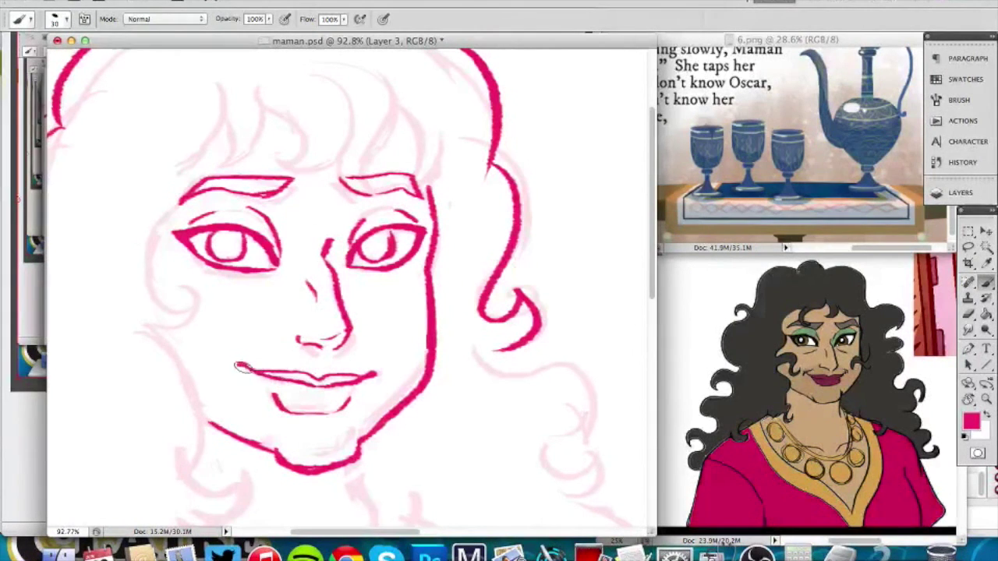
{"action": "key", "text": "x"}
{"action": "left_click_drag", "start_coordinate": [273, 402], "coordinate": [346, 406]}
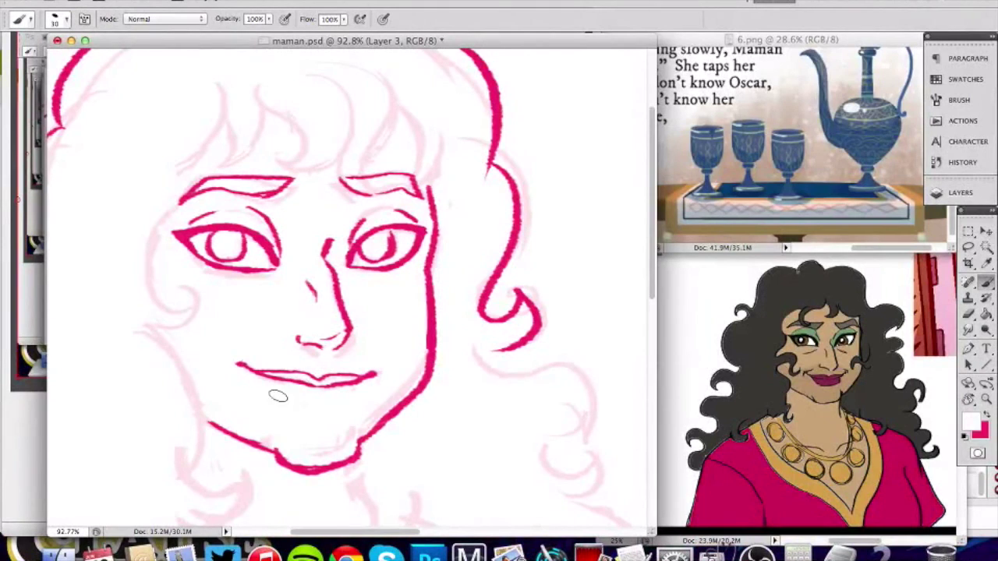
{"action": "key", "text": "x"}
{"action": "left_click_drag", "start_coordinate": [269, 397], "coordinate": [351, 400]}
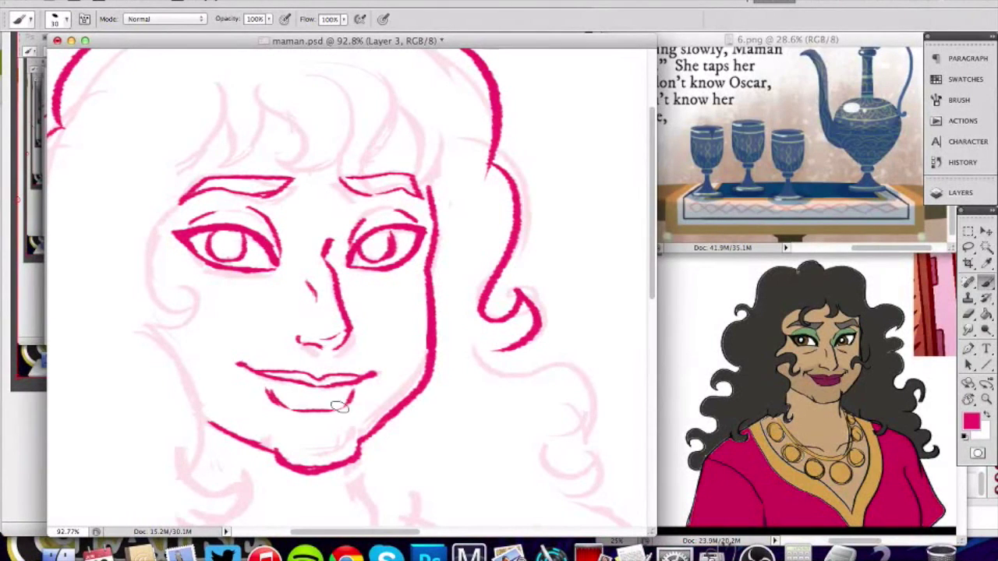
Reshape the upper lip's top edge into a defined cupid's bow and clean up its line.
{"action": "key", "text": "x"}
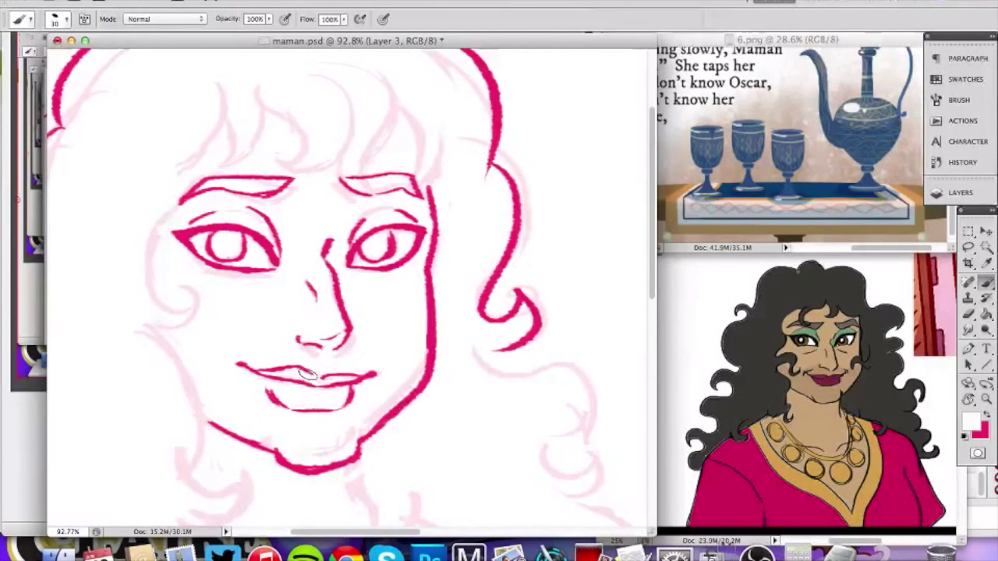
{"action": "key", "text": "x"}
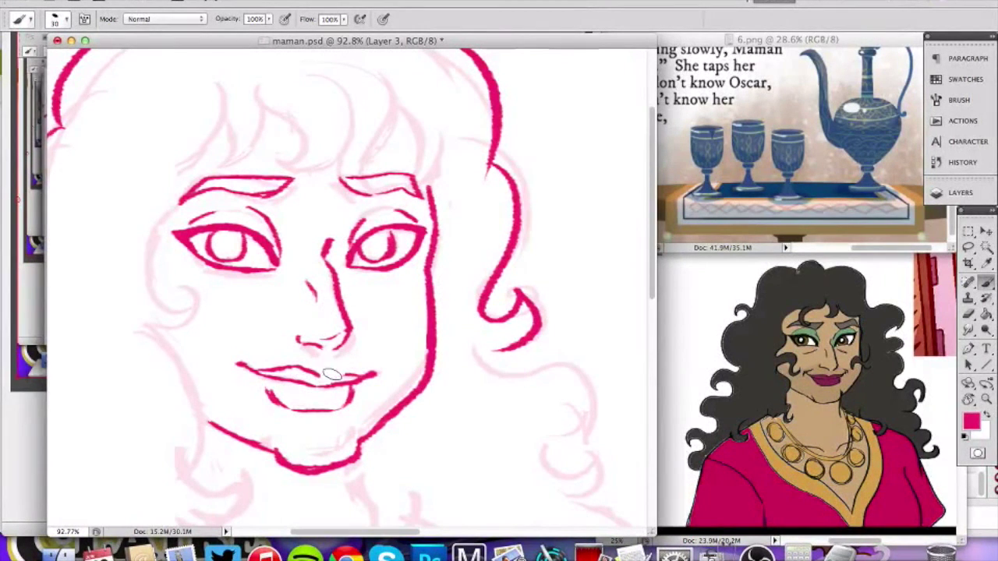
{"action": "key", "text": "x"}
{"action": "key", "text": "x"}
{"action": "key", "text": "x"}
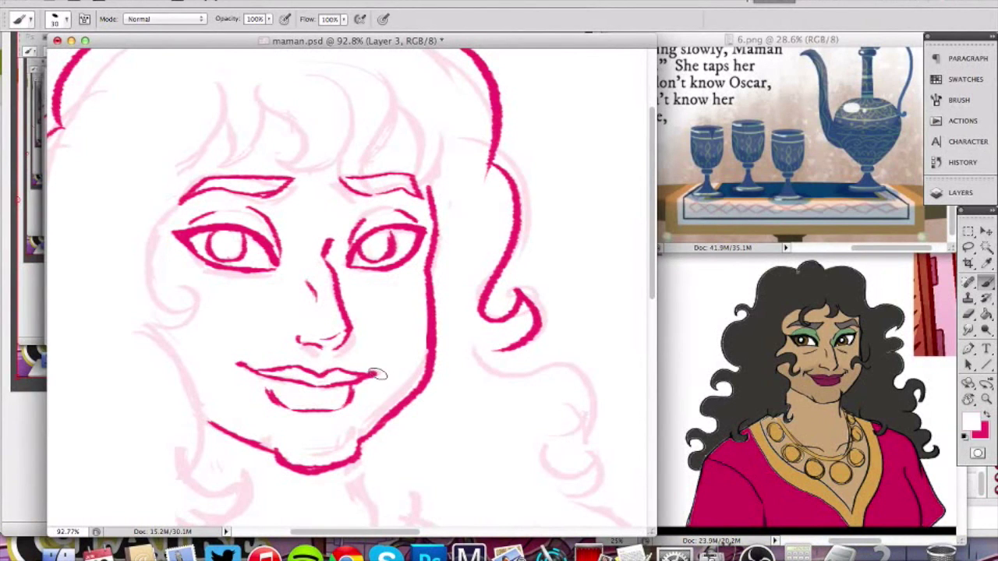
{"action": "key", "text": "x"}
{"action": "mouse_move", "coordinate": [364, 374]}
{"action": "left_mouse_down"}
{"action": "mouse_move", "coordinate": [379, 372]}
{"action": "mouse_move", "coordinate": [288, 395]}
{"action": "mouse_move", "coordinate": [283, 378]}
{"action": "left_mouse_up"}
Ink the outward-flicking hair curl just below the left side curl, rounding its tip and cleaning up where the two join.
{"action": "key", "text": "z"}
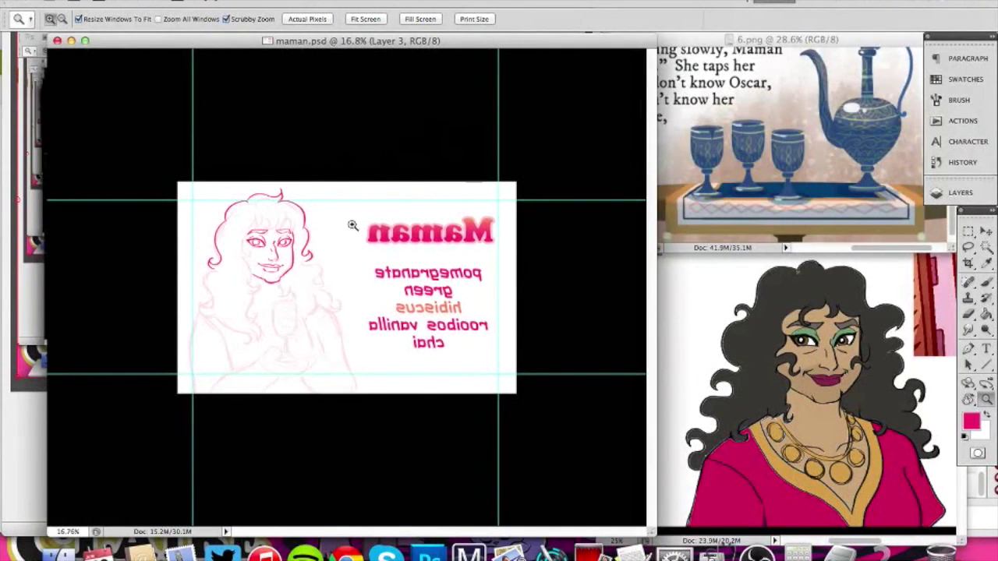
{"action": "left_click_drag", "start_coordinate": [237, 244], "coordinate": [321, 191]}
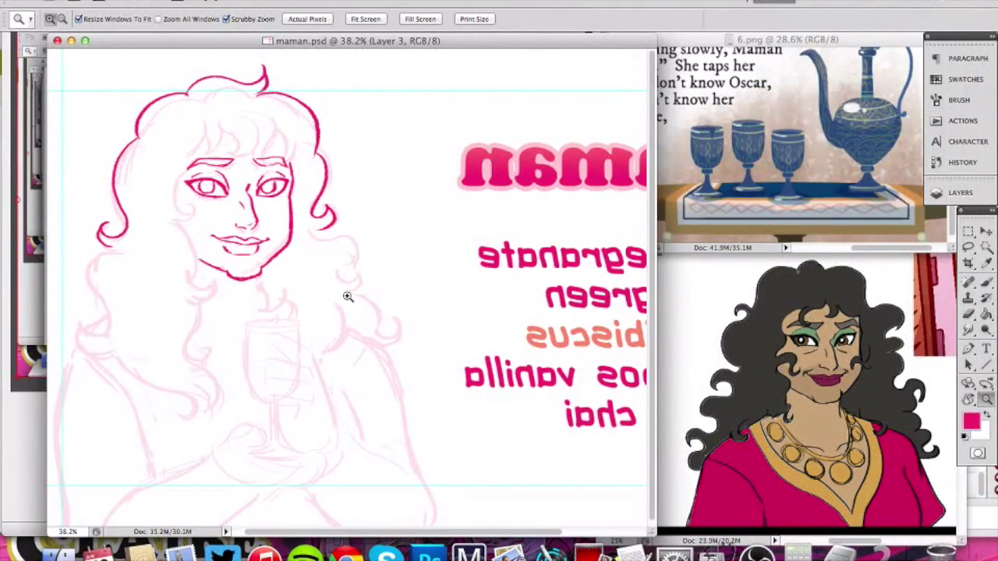
{"action": "left_click_drag", "start_coordinate": [289, 278], "coordinate": [416, 268]}
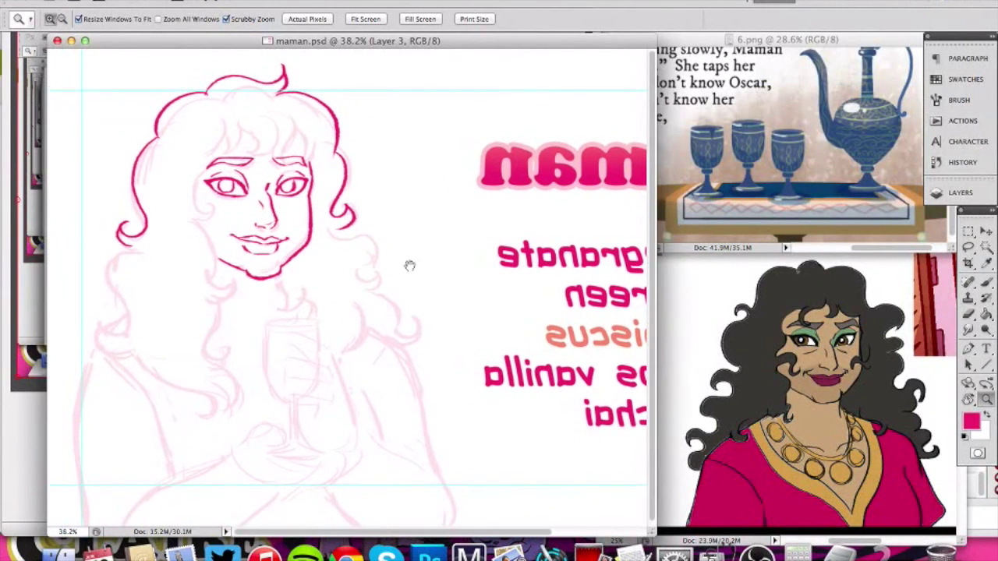
{"action": "mouse_move", "coordinate": [182, 276]}
{"action": "left_mouse_down"}
{"action": "mouse_move", "coordinate": [189, 283]}
{"action": "mouse_move", "coordinate": [234, 245]}
{"action": "left_mouse_up"}
{"action": "key", "text": "b"}
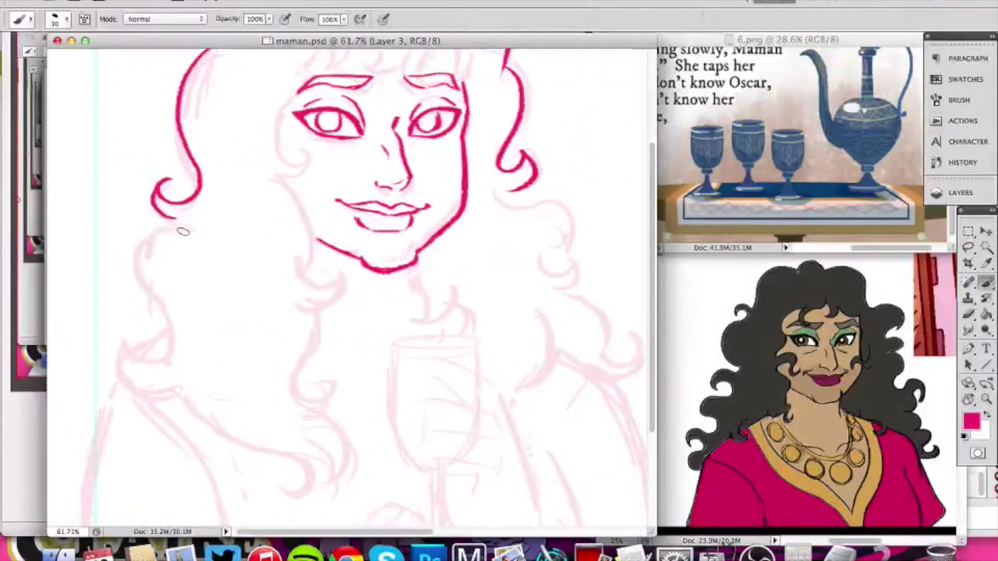
{"action": "mouse_move", "coordinate": [182, 219]}
{"action": "left_mouse_down"}
{"action": "mouse_move", "coordinate": [94, 283]}
{"action": "mouse_move", "coordinate": [145, 300]}
{"action": "left_mouse_up"}
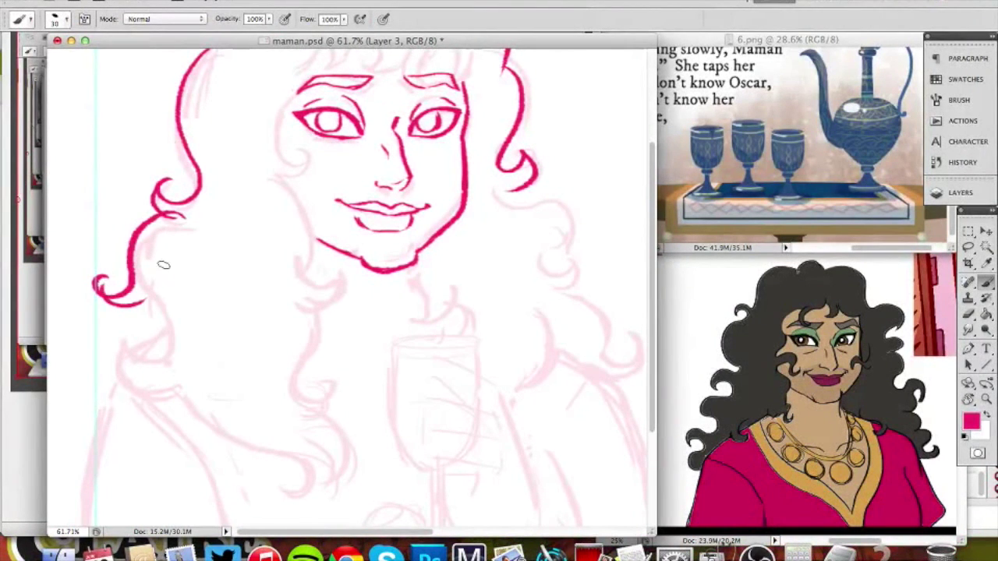
{"action": "key", "text": "x"}
{"action": "left_click_drag", "start_coordinate": [104, 275], "coordinate": [145, 301]}
{"action": "key", "text": "x"}
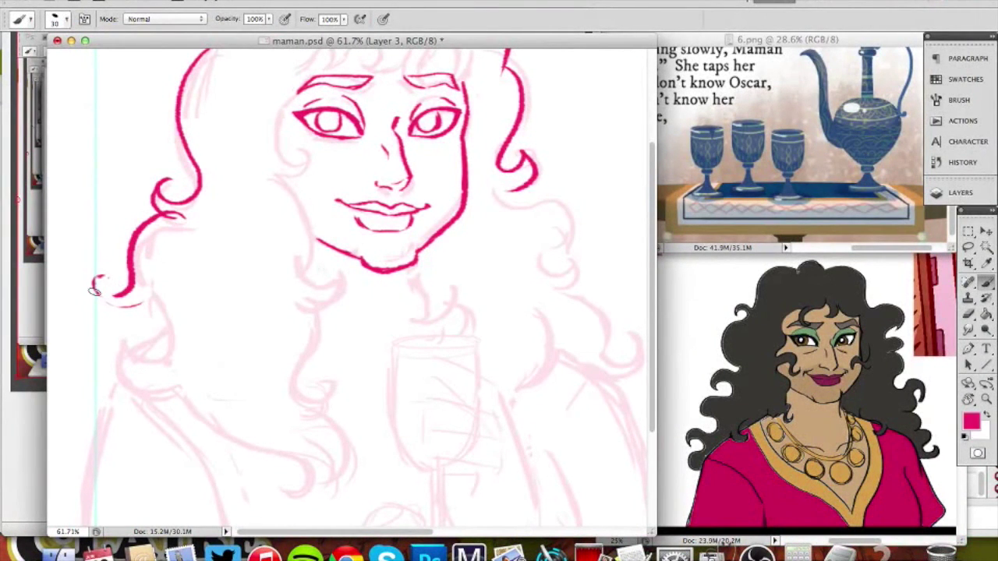
{"action": "left_click_drag", "start_coordinate": [96, 281], "coordinate": [140, 303]}
{"action": "key", "text": "x"}
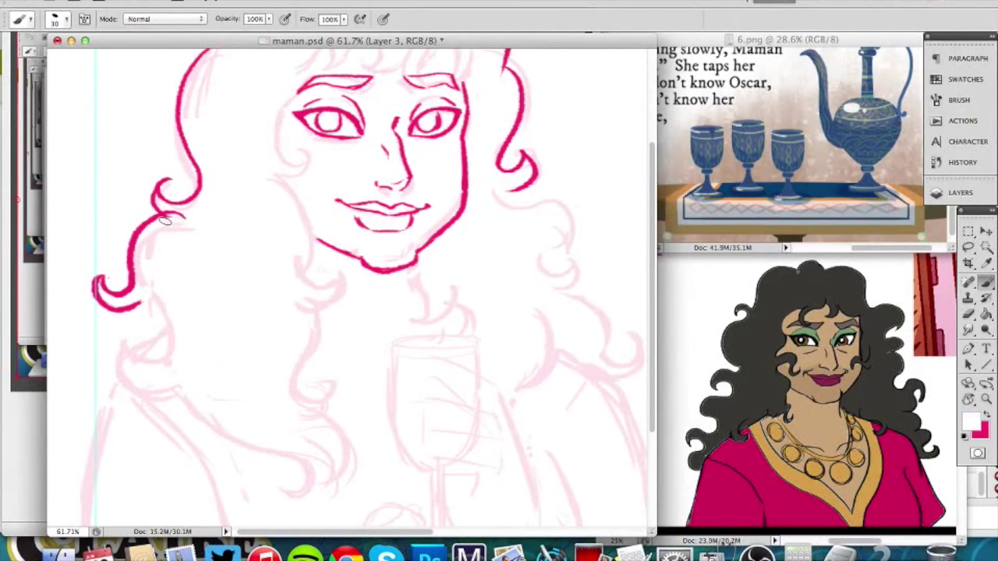
{"action": "key", "text": "x"}
Ink the remaining curls of the left hair mass, down to the shoulder, along the cheek and neck, and across the chest.
{"action": "mouse_move", "coordinate": [155, 279]}
{"action": "left_mouse_down"}
{"action": "mouse_move", "coordinate": [129, 366]}
{"action": "mouse_move", "coordinate": [171, 377]}
{"action": "left_mouse_up"}
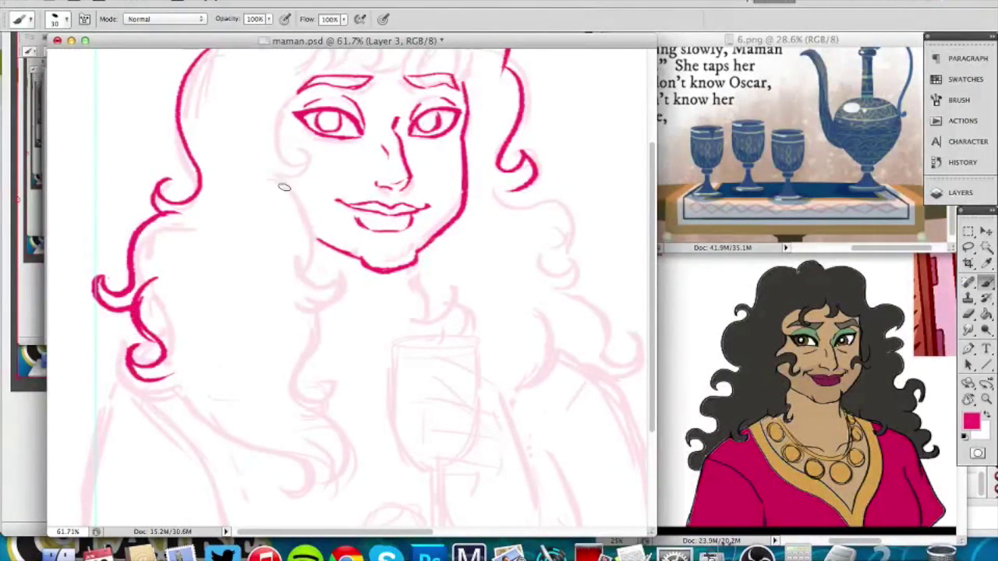
{"action": "left_click_drag", "start_coordinate": [284, 187], "coordinate": [313, 259]}
{"action": "mouse_move", "coordinate": [308, 310]}
{"action": "left_mouse_down"}
{"action": "mouse_move", "coordinate": [296, 394]}
{"action": "mouse_move", "coordinate": [320, 430]}
{"action": "mouse_move", "coordinate": [310, 449]}
{"action": "left_mouse_up"}
{"action": "mouse_move", "coordinate": [200, 346]}
{"action": "left_mouse_down"}
{"action": "mouse_move", "coordinate": [245, 457]}
{"action": "mouse_move", "coordinate": [276, 472]}
{"action": "mouse_move", "coordinate": [286, 454]}
{"action": "left_mouse_up"}
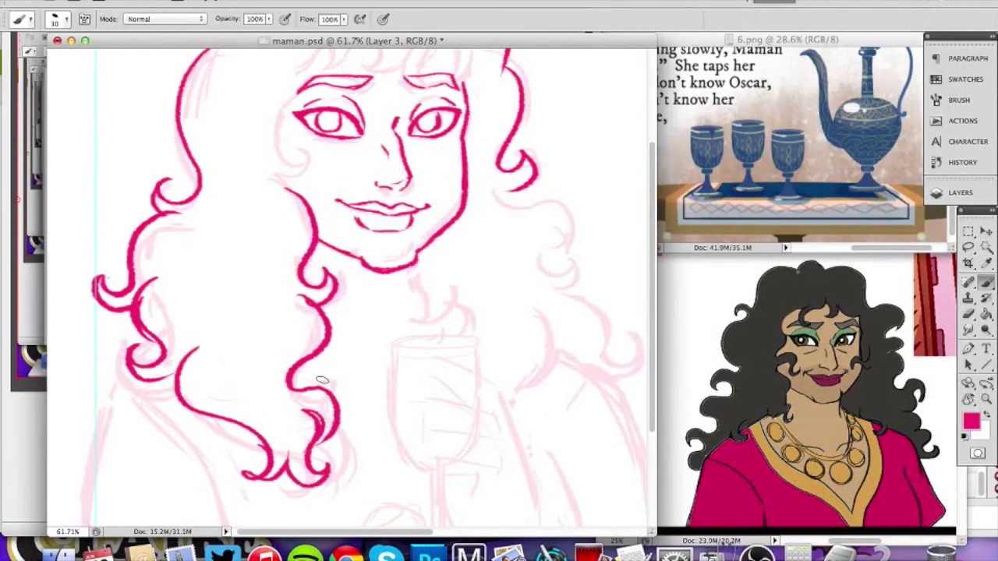
Try to reshape the left eyebrow by erasing part of it and re-inking a thicker inner end.
{"action": "key", "text": "z"}
{"action": "left_click_drag", "start_coordinate": [326, 383], "coordinate": [248, 374]}
{"action": "left_click_drag", "start_coordinate": [254, 261], "coordinate": [312, 261]}
{"action": "left_click_drag", "start_coordinate": [238, 165], "coordinate": [290, 167]}
{"action": "left_click_drag", "start_coordinate": [323, 226], "coordinate": [386, 264]}
{"action": "key", "text": "b"}
{"action": "key", "text": "x"}
{"action": "left_click_drag", "start_coordinate": [282, 222], "coordinate": [346, 227]}
{"action": "key", "text": "x"}
{"action": "mouse_move", "coordinate": [267, 212]}
{"action": "left_mouse_down"}
{"action": "mouse_move", "coordinate": [364, 209]}
{"action": "mouse_move", "coordinate": [296, 215]}
{"action": "mouse_move", "coordinate": [296, 202]}
{"action": "mouse_move", "coordinate": [322, 227]}
{"action": "mouse_move", "coordinate": [281, 218]}
{"action": "mouse_move", "coordinate": [332, 224]}
{"action": "left_mouse_up"}
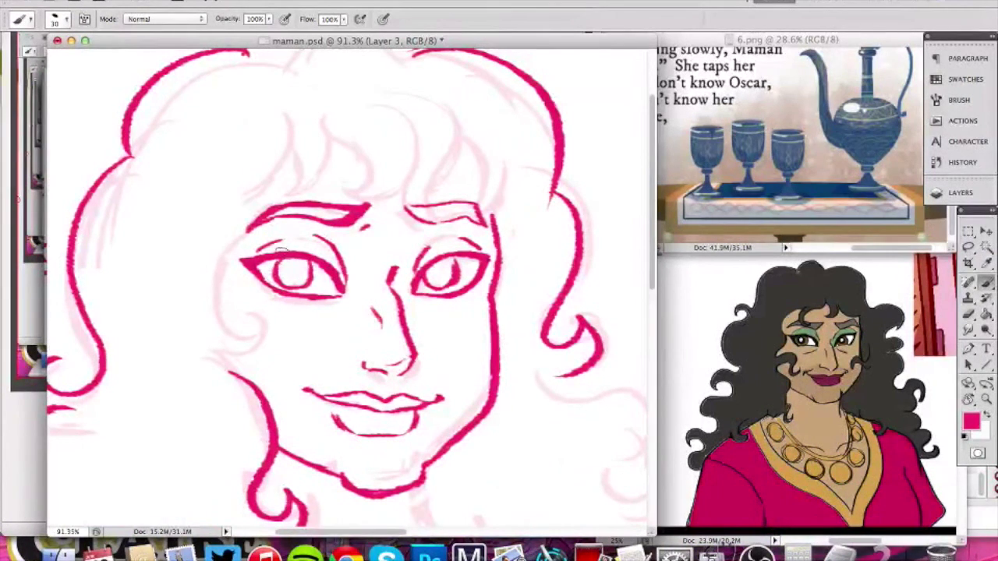
Ink small round pupils inside the irises of both eyes.
{"action": "left_click_drag", "start_coordinate": [291, 276], "coordinate": [300, 267]}
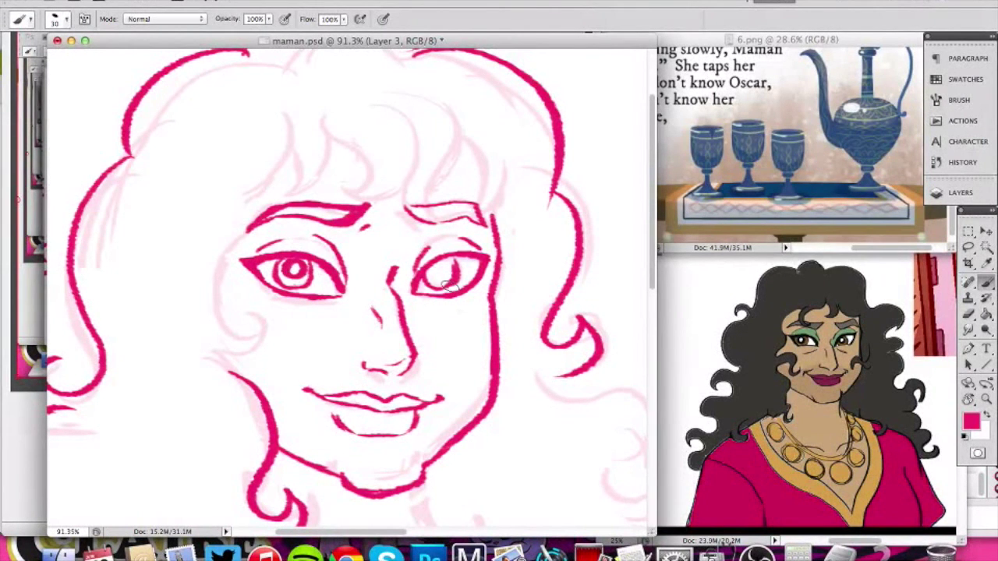
{"action": "left_click_drag", "start_coordinate": [433, 267], "coordinate": [435, 267]}
Erase the left eyebrow and redraw both eyebrows with a stronger arch, undoing a misplaced stroke.
{"action": "key", "text": "z"}
{"action": "left_click_drag", "start_coordinate": [438, 343], "coordinate": [312, 332]}
{"action": "mouse_move", "coordinate": [227, 237]}
{"action": "left_mouse_down"}
{"action": "mouse_move", "coordinate": [287, 195]}
{"action": "mouse_move", "coordinate": [310, 207]}
{"action": "left_mouse_up"}
{"action": "mouse_move", "coordinate": [249, 194]}
{"action": "left_mouse_down"}
{"action": "mouse_move", "coordinate": [274, 176]}
{"action": "mouse_move", "coordinate": [178, 185]}
{"action": "mouse_move", "coordinate": [250, 149]}
{"action": "mouse_move", "coordinate": [257, 160]}
{"action": "mouse_move", "coordinate": [331, 159]}
{"action": "left_mouse_up"}
{"action": "key", "text": "e"}
{"action": "key", "text": "b"}
{"action": "mouse_move", "coordinate": [201, 180]}
{"action": "left_mouse_down"}
{"action": "mouse_move", "coordinate": [252, 145]}
{"action": "mouse_move", "coordinate": [301, 155]}
{"action": "left_mouse_up"}
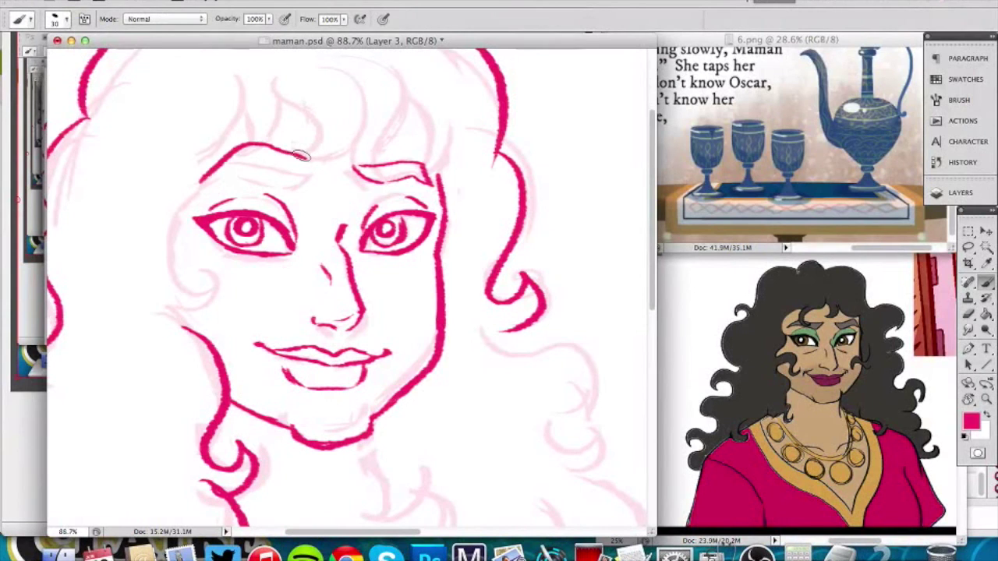
{"action": "key", "text": "ctrl+z"}
{"action": "mouse_move", "coordinate": [196, 176]}
{"action": "left_mouse_down"}
{"action": "mouse_move", "coordinate": [239, 147]}
{"action": "mouse_move", "coordinate": [316, 161]}
{"action": "mouse_move", "coordinate": [294, 172]}
{"action": "left_mouse_up"}
{"action": "mouse_move", "coordinate": [194, 180]}
{"action": "left_mouse_down"}
{"action": "mouse_move", "coordinate": [249, 160]}
{"action": "mouse_move", "coordinate": [278, 167]}
{"action": "mouse_move", "coordinate": [264, 171]}
{"action": "mouse_move", "coordinate": [314, 166]}
{"action": "mouse_move", "coordinate": [246, 262]}
{"action": "mouse_move", "coordinate": [207, 263]}
{"action": "mouse_move", "coordinate": [207, 182]}
{"action": "mouse_move", "coordinate": [262, 189]}
{"action": "mouse_move", "coordinate": [389, 234]}
{"action": "left_mouse_up"}
{"action": "key", "text": "z"}
{"action": "key", "text": "b"}
{"action": "mouse_move", "coordinate": [426, 196]}
{"action": "left_mouse_down"}
{"action": "mouse_move", "coordinate": [375, 211]}
{"action": "mouse_move", "coordinate": [396, 218]}
{"action": "mouse_move", "coordinate": [425, 202]}
{"action": "mouse_move", "coordinate": [411, 187]}
{"action": "mouse_move", "coordinate": [427, 181]}
{"action": "mouse_move", "coordinate": [307, 329]}
{"action": "left_mouse_up"}
{"action": "key", "text": "x"}
Ink a short, thin crease under the inner corner of each eye and clean up both lines.
{"action": "key", "text": "z"}
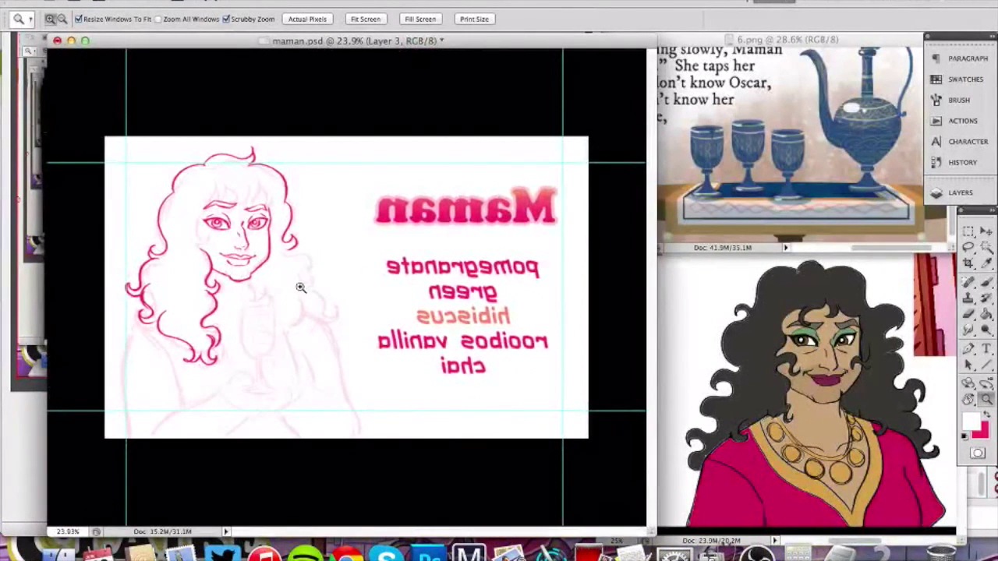
{"action": "mouse_move", "coordinate": [218, 230]}
{"action": "left_mouse_down"}
{"action": "mouse_move", "coordinate": [276, 200]}
{"action": "mouse_move", "coordinate": [329, 210]}
{"action": "left_mouse_up"}
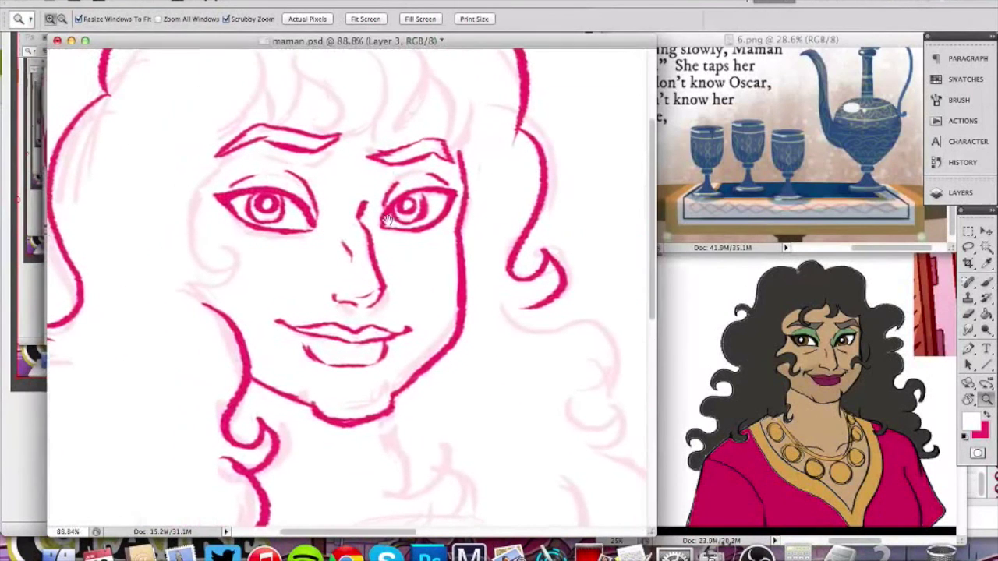
{"action": "key", "text": "b"}
{"action": "key", "text": "x"}
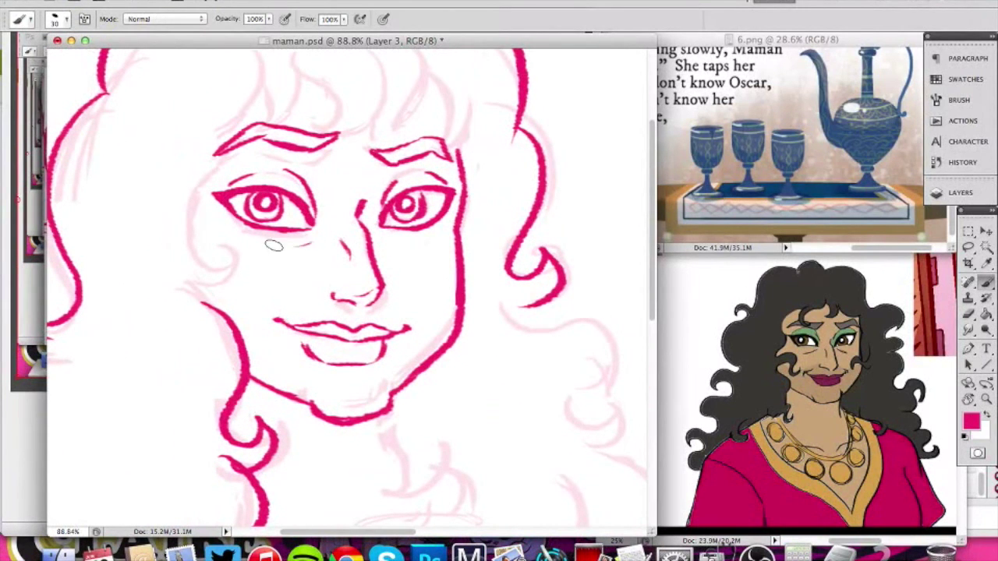
{"action": "left_click_drag", "start_coordinate": [385, 241], "coordinate": [406, 248]}
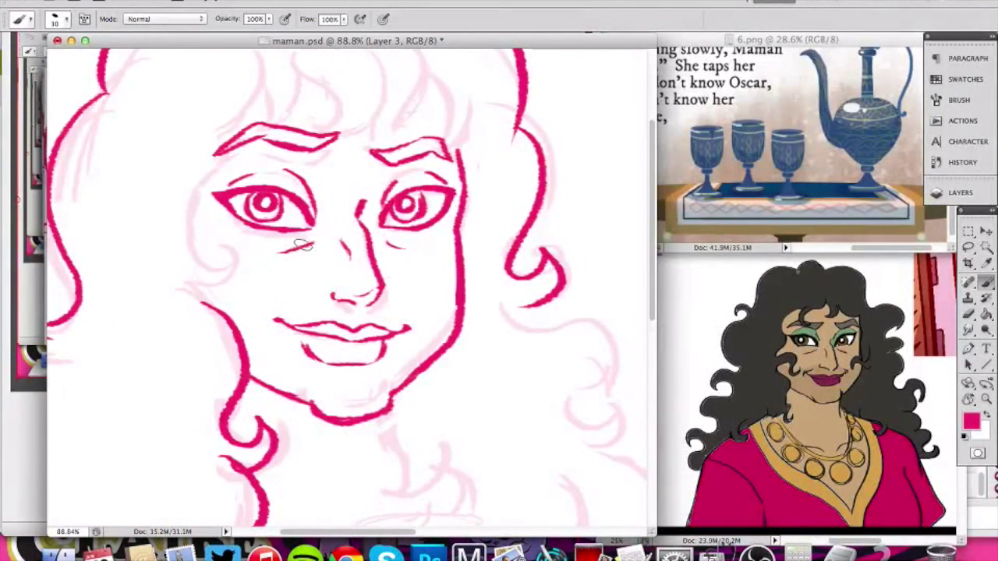
{"action": "key", "text": "x"}
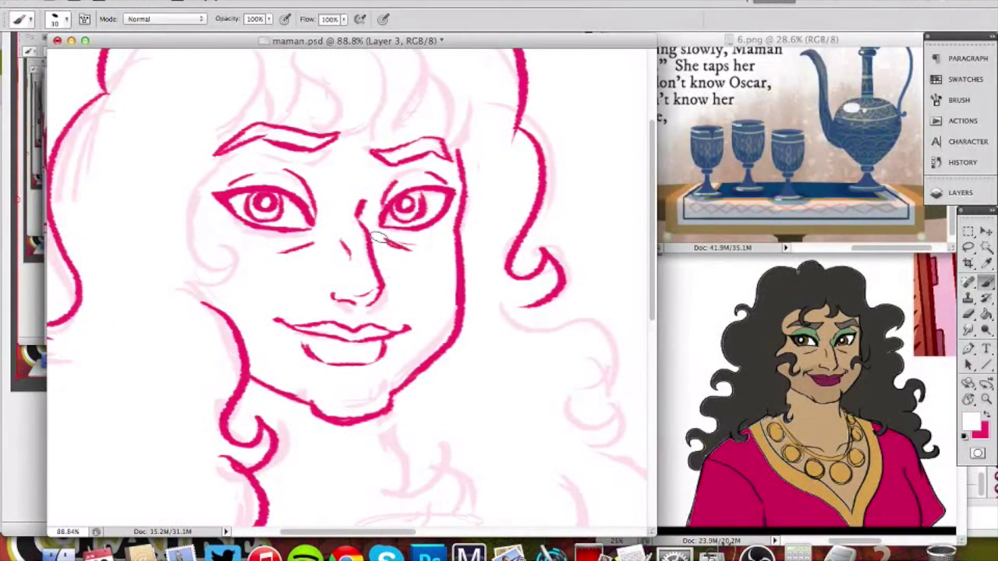
{"action": "mouse_move", "coordinate": [394, 239]}
{"action": "left_mouse_down"}
{"action": "mouse_move", "coordinate": [410, 245]}
{"action": "mouse_move", "coordinate": [321, 288]}
{"action": "mouse_move", "coordinate": [299, 232]}
{"action": "left_mouse_up"}
Ink the curls at the centre of the fringe, above and between the eyebrows.
{"action": "key", "text": "z"}
{"action": "left_click_drag", "start_coordinate": [187, 223], "coordinate": [343, 207]}
{"action": "mouse_move", "coordinate": [344, 161]}
{"action": "left_mouse_down"}
{"action": "mouse_move", "coordinate": [444, 230]}
{"action": "mouse_move", "coordinate": [416, 210]}
{"action": "mouse_move", "coordinate": [460, 207]}
{"action": "left_mouse_up"}
{"action": "key", "text": "b"}
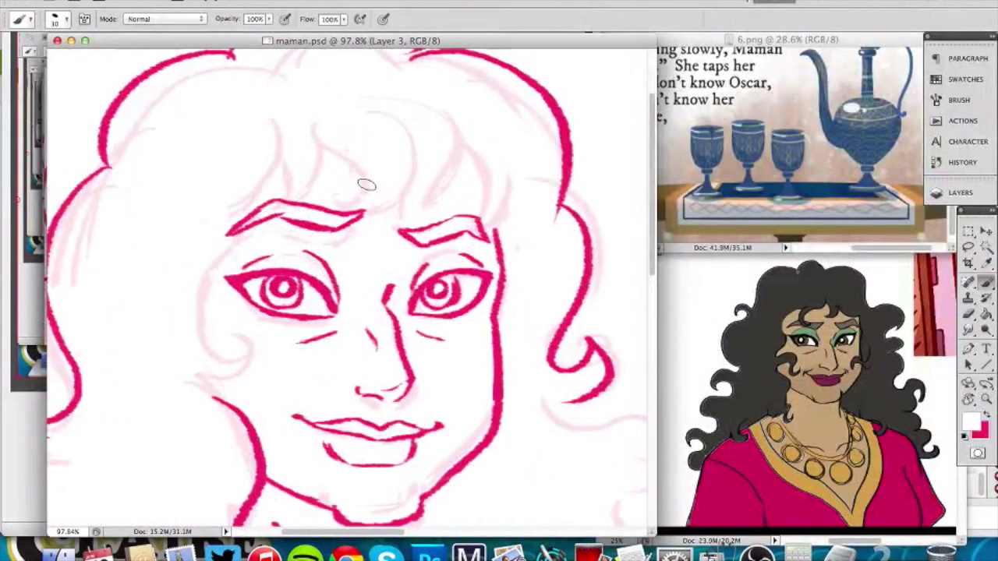
{"action": "key", "text": "x"}
{"action": "mouse_move", "coordinate": [318, 121]}
{"action": "left_mouse_down"}
{"action": "mouse_move", "coordinate": [333, 183]}
{"action": "mouse_move", "coordinate": [374, 201]}
{"action": "mouse_move", "coordinate": [398, 144]}
{"action": "mouse_move", "coordinate": [408, 201]}
{"action": "mouse_move", "coordinate": [450, 158]}
{"action": "mouse_move", "coordinate": [401, 184]}
{"action": "left_mouse_up"}
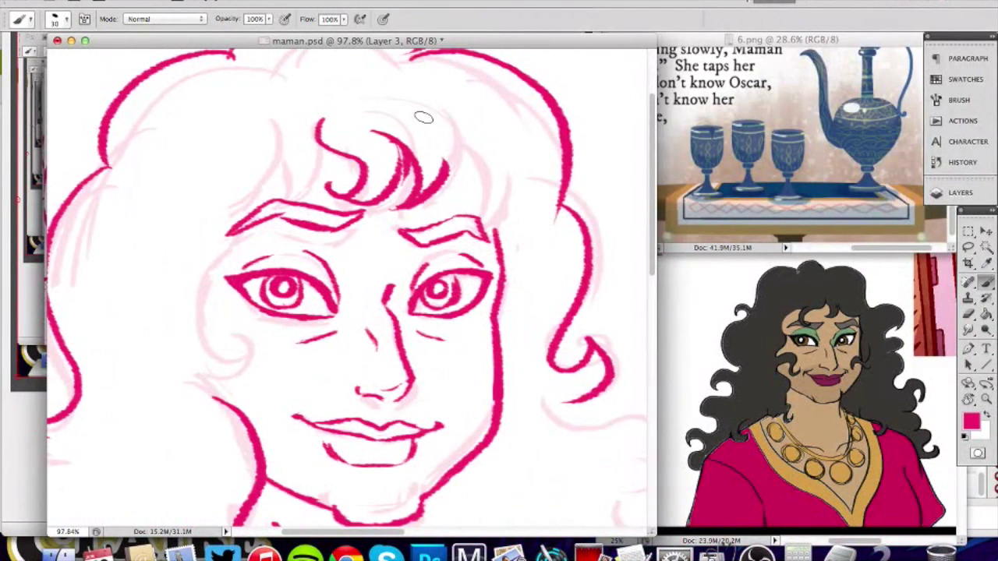
Ink the last forehead curl and the curling hair strands that frame both sides of the face.
{"action": "left_click_drag", "start_coordinate": [423, 118], "coordinate": [415, 206]}
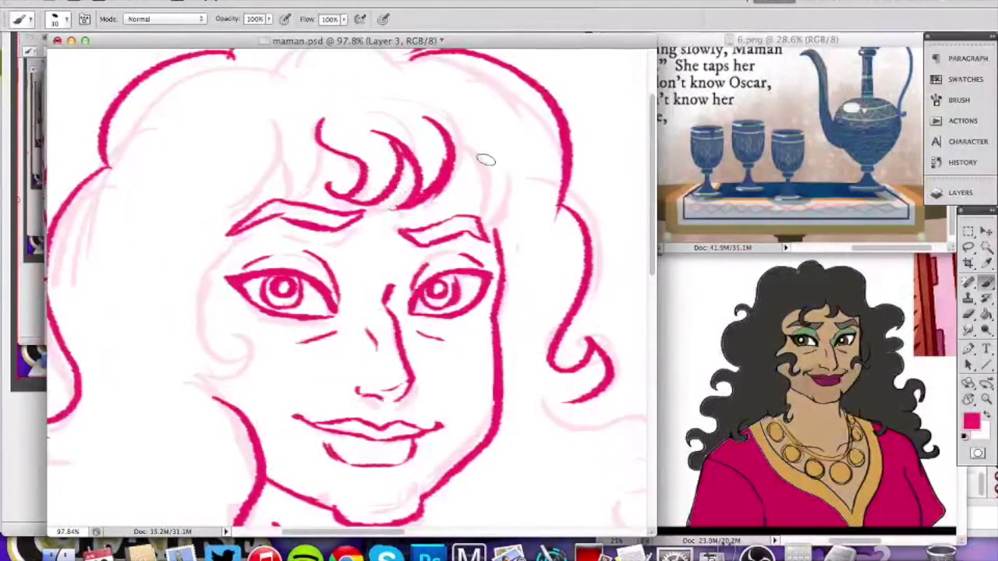
{"action": "left_click_drag", "start_coordinate": [451, 167], "coordinate": [516, 273]}
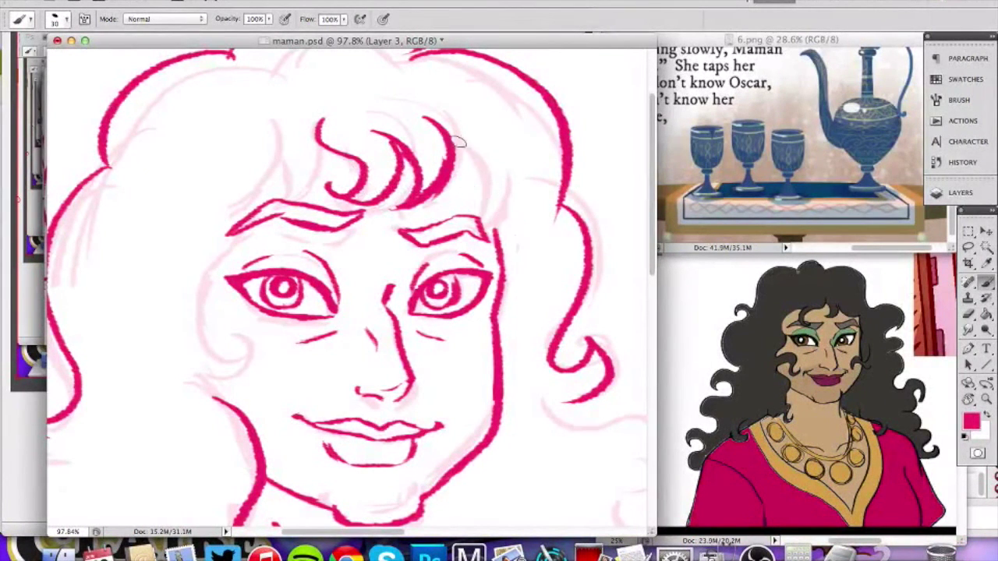
{"action": "left_click_drag", "start_coordinate": [503, 300], "coordinate": [471, 370]}
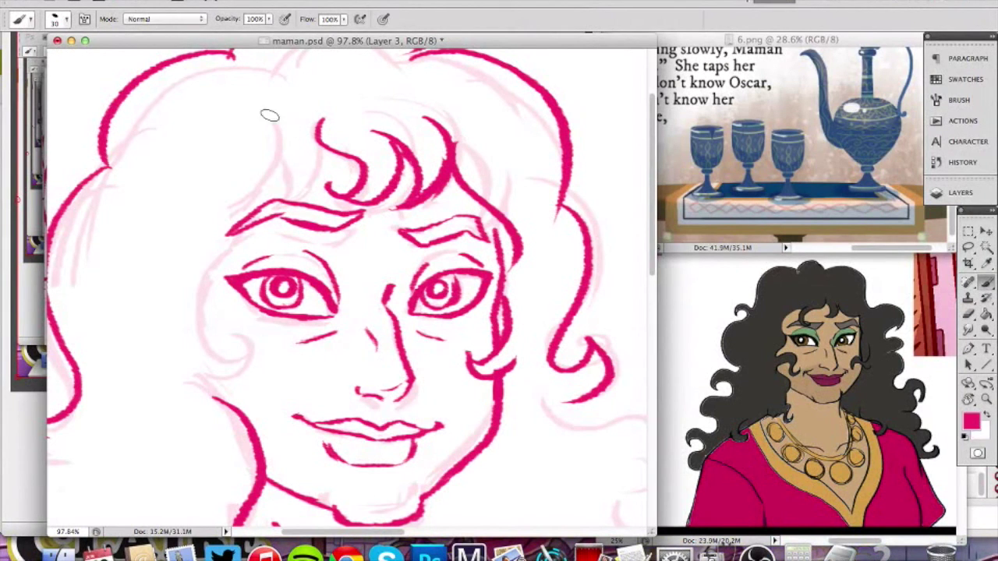
{"action": "left_click_drag", "start_coordinate": [257, 154], "coordinate": [232, 330]}
{"action": "key", "text": "ctrl+z"}
{"action": "mouse_move", "coordinate": [254, 166]}
{"action": "left_mouse_down"}
{"action": "mouse_move", "coordinate": [223, 340]}
{"action": "mouse_move", "coordinate": [236, 343]}
{"action": "mouse_move", "coordinate": [177, 359]}
{"action": "left_mouse_up"}
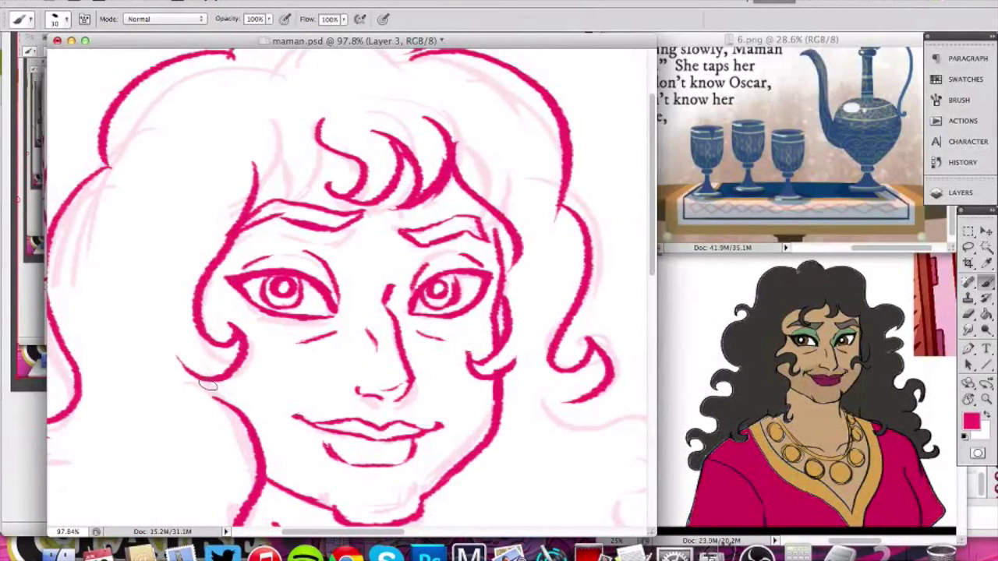
Ink the hairline strand linking the forehead curls to the long strand on the left side of the face.
{"action": "left_click_drag", "start_coordinate": [318, 109], "coordinate": [257, 184]}
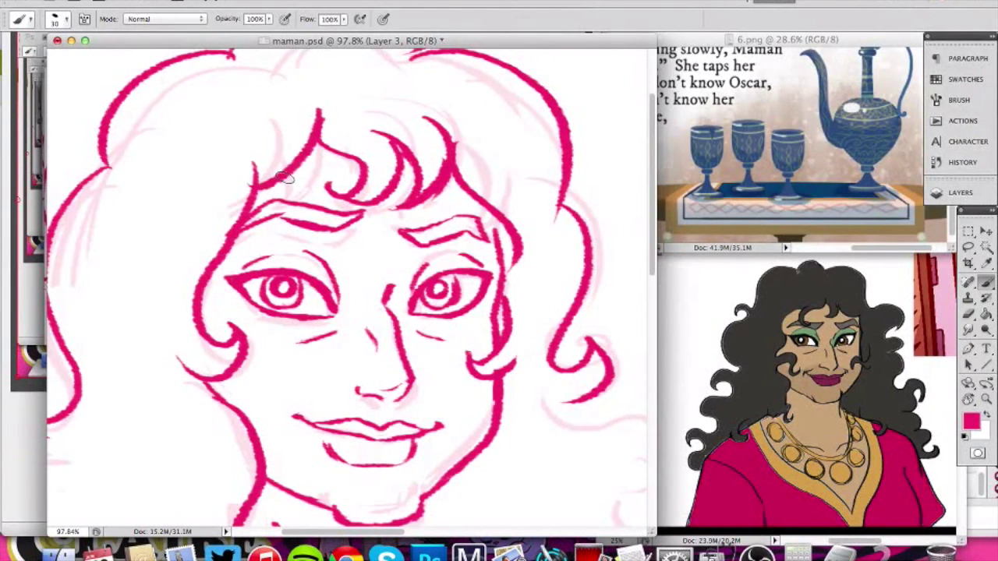
{"action": "key", "text": "super+z"}
{"action": "left_click_drag", "start_coordinate": [317, 126], "coordinate": [261, 192]}
{"action": "key", "text": "super+z"}
{"action": "left_click_drag", "start_coordinate": [321, 120], "coordinate": [239, 208]}
{"action": "key", "text": "ctrl+z"}
{"action": "mouse_move", "coordinate": [319, 121]}
{"action": "left_mouse_down"}
{"action": "mouse_move", "coordinate": [257, 173]}
{"action": "mouse_move", "coordinate": [322, 119]}
{"action": "mouse_move", "coordinate": [282, 172]}
{"action": "mouse_move", "coordinate": [240, 198]}
{"action": "mouse_move", "coordinate": [256, 159]}
{"action": "left_mouse_up"}
{"action": "key", "text": "super+z"}
Refine the forehead curls, trimming their edges with white and reinforcing the strands in pink.
{"action": "key", "text": "z"}
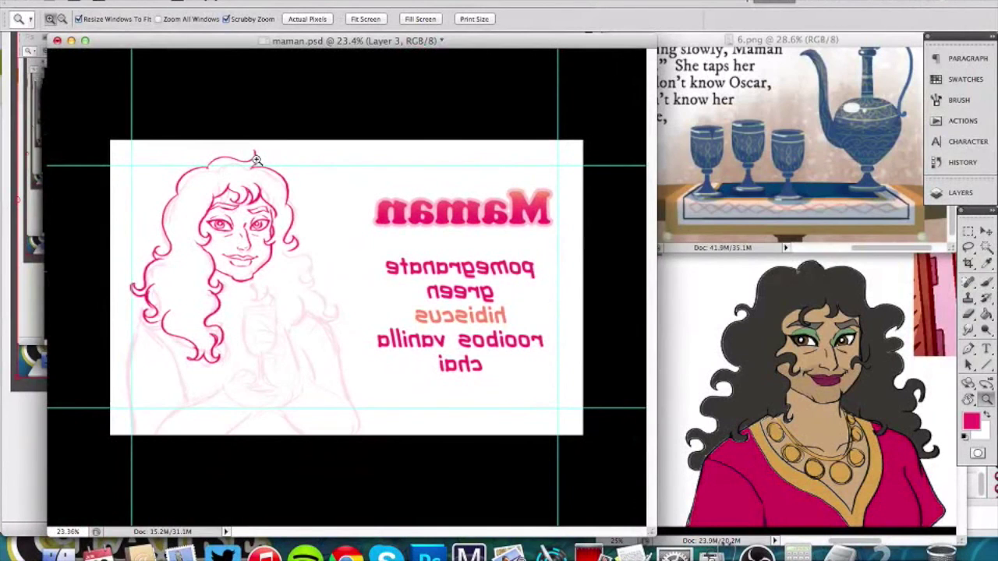
{"action": "left_click_drag", "start_coordinate": [191, 205], "coordinate": [350, 70]}
{"action": "left_click_drag", "start_coordinate": [375, 119], "coordinate": [389, 148]}
{"action": "key", "text": "b"}
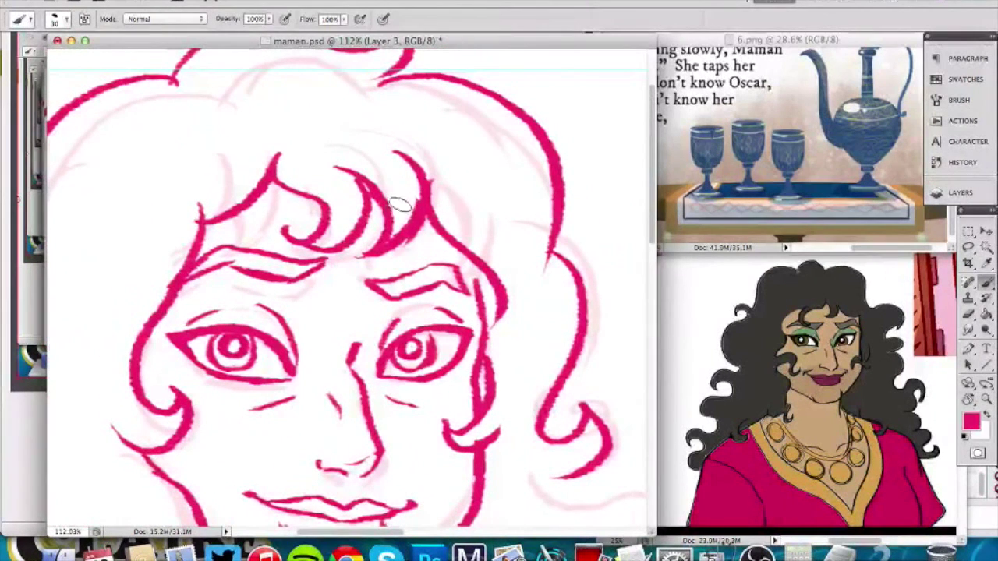
{"action": "key", "text": "x"}
{"action": "mouse_move", "coordinate": [410, 211]}
{"action": "left_mouse_down"}
{"action": "mouse_move", "coordinate": [347, 254]}
{"action": "mouse_move", "coordinate": [416, 186]}
{"action": "left_mouse_up"}
{"action": "key", "text": "x"}
{"action": "key", "text": "x"}
{"action": "left_click_drag", "start_coordinate": [428, 222], "coordinate": [368, 255]}
{"action": "key", "text": "x"}
{"action": "mouse_move", "coordinate": [427, 175]}
{"action": "left_mouse_down"}
{"action": "mouse_move", "coordinate": [389, 243]}
{"action": "mouse_move", "coordinate": [330, 296]}
{"action": "mouse_move", "coordinate": [307, 278]}
{"action": "left_mouse_up"}
Ink the short neck line beneath the chin.
{"action": "key", "text": "z"}
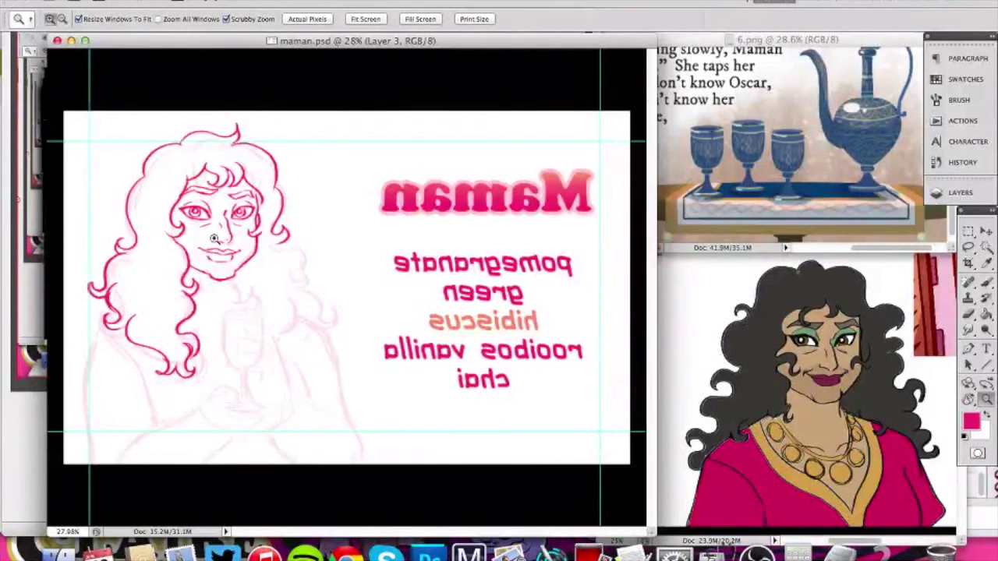
{"action": "left_click_drag", "start_coordinate": [233, 369], "coordinate": [459, 291]}
{"action": "mouse_move", "coordinate": [363, 293]}
{"action": "left_mouse_down"}
{"action": "mouse_move", "coordinate": [488, 318]}
{"action": "mouse_move", "coordinate": [317, 203]}
{"action": "mouse_move", "coordinate": [332, 240]}
{"action": "mouse_move", "coordinate": [332, 216]}
{"action": "mouse_move", "coordinate": [317, 270]}
{"action": "left_mouse_up"}
{"action": "key", "text": "b"}
{"action": "key", "text": "super+z"}
{"action": "key", "text": "z"}
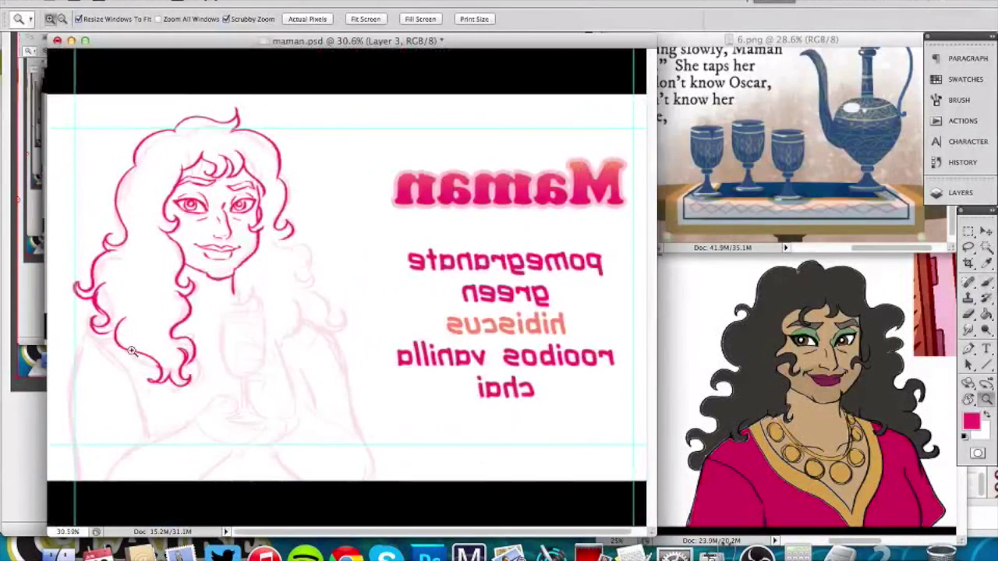
{"action": "key", "text": "b"}
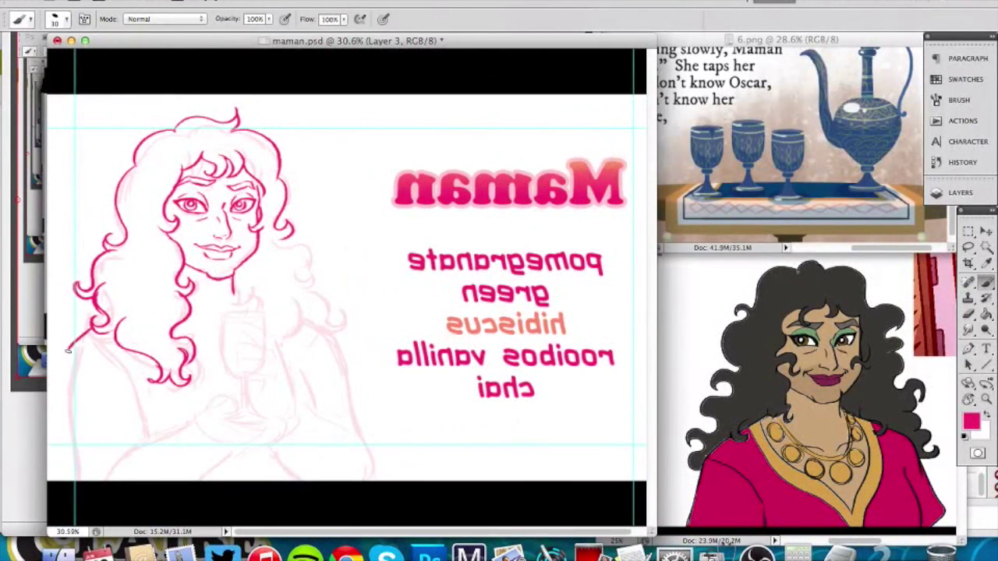
{"action": "left_click_drag", "start_coordinate": [73, 344], "coordinate": [72, 447]}
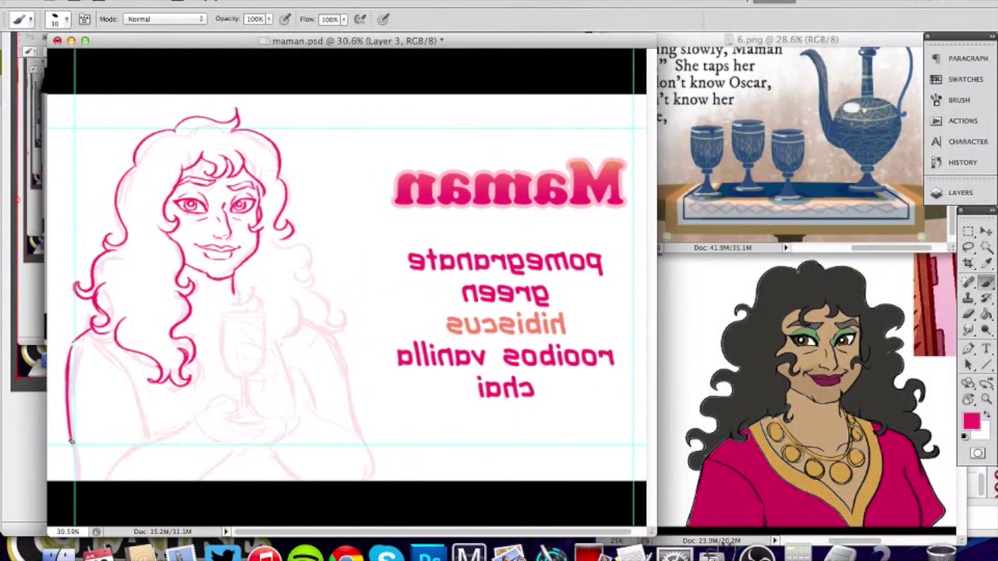
{"action": "left_click_drag", "start_coordinate": [65, 353], "coordinate": [84, 482]}
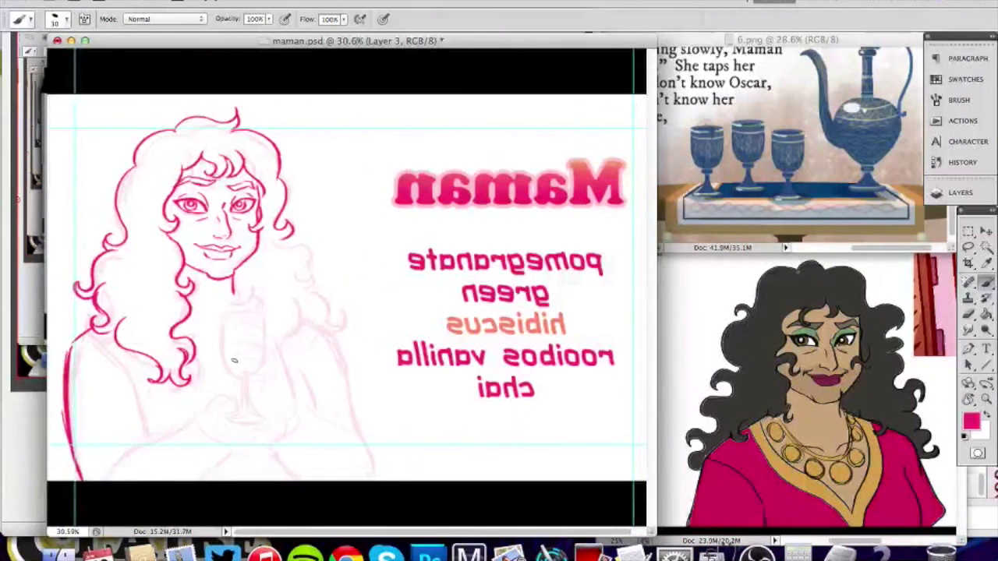
{"action": "key", "text": "e"}
{"action": "left_click_drag", "start_coordinate": [76, 335], "coordinate": [93, 492]}
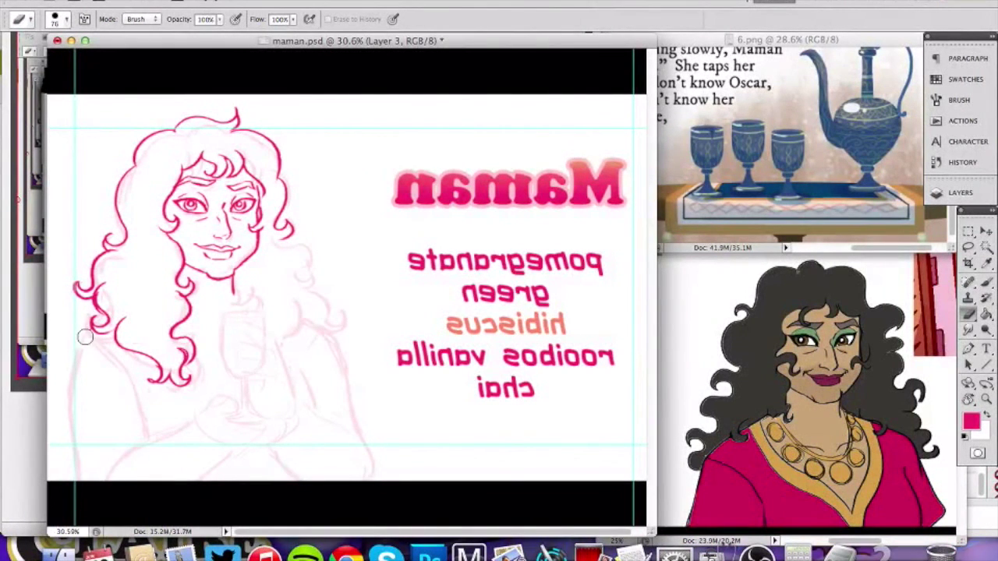
Ink the outer line of the left arm, curving from the shoulder below the hair to the canvas's lower edge.
{"action": "key", "text": "b"}
{"action": "left_click_drag", "start_coordinate": [86, 330], "coordinate": [62, 396]}
{"action": "key", "text": "super+z"}
{"action": "mouse_move", "coordinate": [92, 332]}
{"action": "left_mouse_down"}
{"action": "mouse_move", "coordinate": [60, 387]}
{"action": "mouse_move", "coordinate": [80, 479]}
{"action": "left_mouse_up"}
{"action": "key", "text": "super+z"}
{"action": "mouse_move", "coordinate": [69, 355]}
{"action": "left_mouse_down"}
{"action": "mouse_move", "coordinate": [61, 441]}
{"action": "mouse_move", "coordinate": [82, 479]}
{"action": "left_mouse_up"}
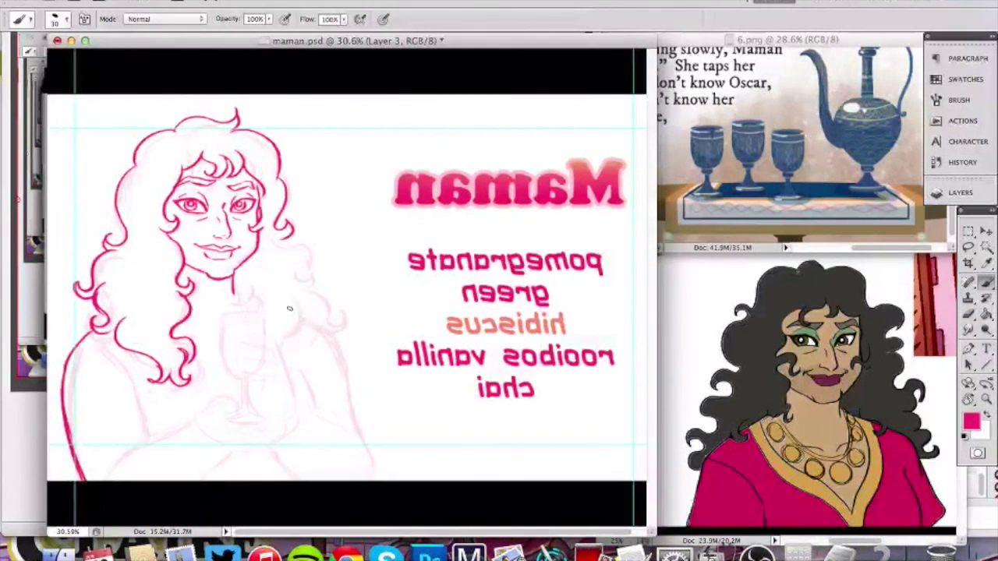
Ink the wavy hair outline on the right side, from beside the jaw down to the curl over the shoulder.
{"action": "key", "text": "z"}
{"action": "left_click_drag", "start_coordinate": [218, 316], "coordinate": [312, 273]}
{"action": "key", "text": "b"}
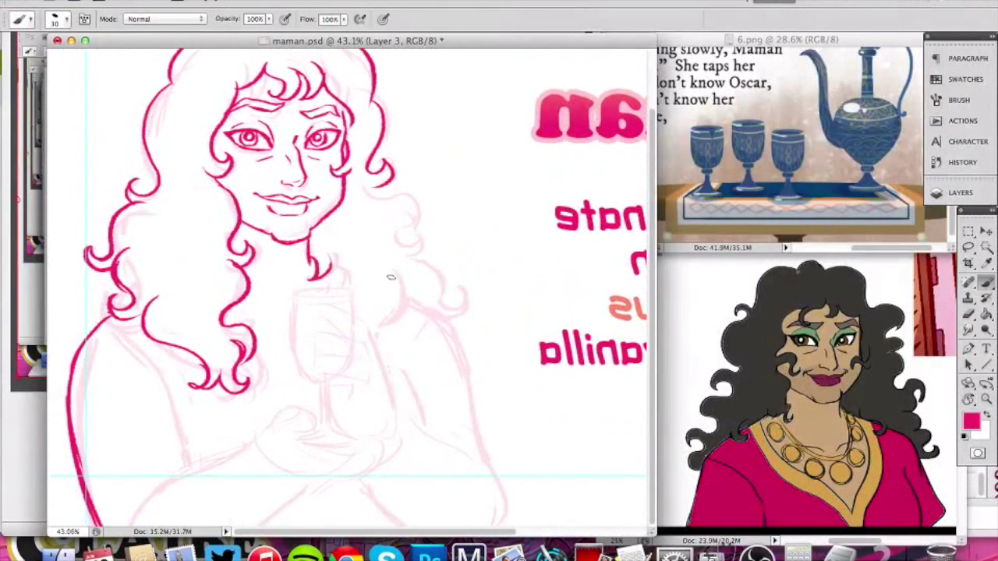
{"action": "mouse_move", "coordinate": [366, 187]}
{"action": "left_mouse_down"}
{"action": "mouse_move", "coordinate": [418, 223]}
{"action": "mouse_move", "coordinate": [397, 237]}
{"action": "left_mouse_up"}
{"action": "key", "text": "super+z"}
{"action": "mouse_move", "coordinate": [367, 186]}
{"action": "left_mouse_down"}
{"action": "mouse_move", "coordinate": [412, 226]}
{"action": "mouse_move", "coordinate": [416, 246]}
{"action": "mouse_move", "coordinate": [406, 244]}
{"action": "mouse_move", "coordinate": [418, 268]}
{"action": "mouse_move", "coordinate": [396, 257]}
{"action": "mouse_move", "coordinate": [423, 294]}
{"action": "mouse_move", "coordinate": [449, 301]}
{"action": "left_mouse_up"}
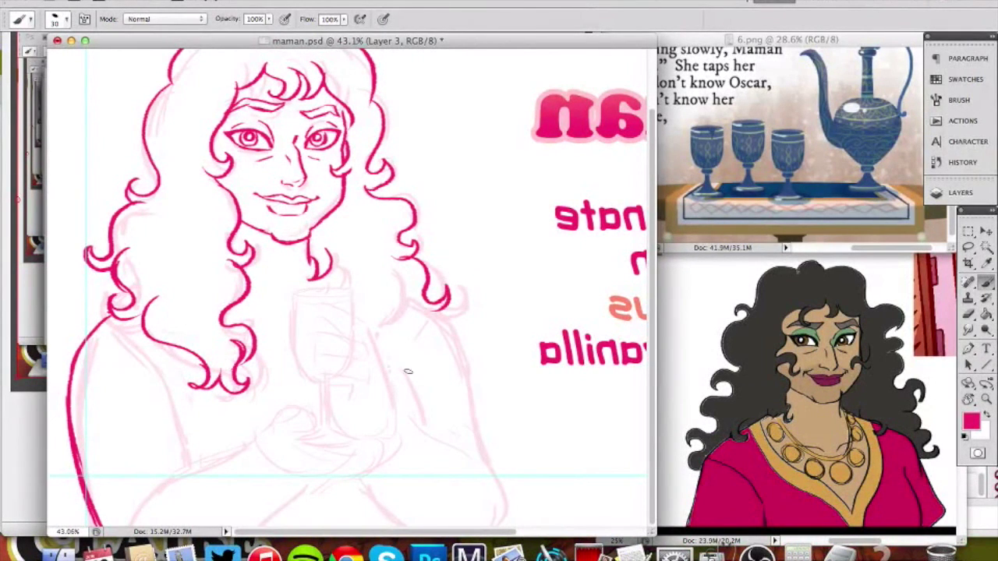
Ink the forearm's upper line and the thumb edge of the hand beneath the goblet.
{"action": "left_click_drag", "start_coordinate": [257, 440], "coordinate": [134, 525]}
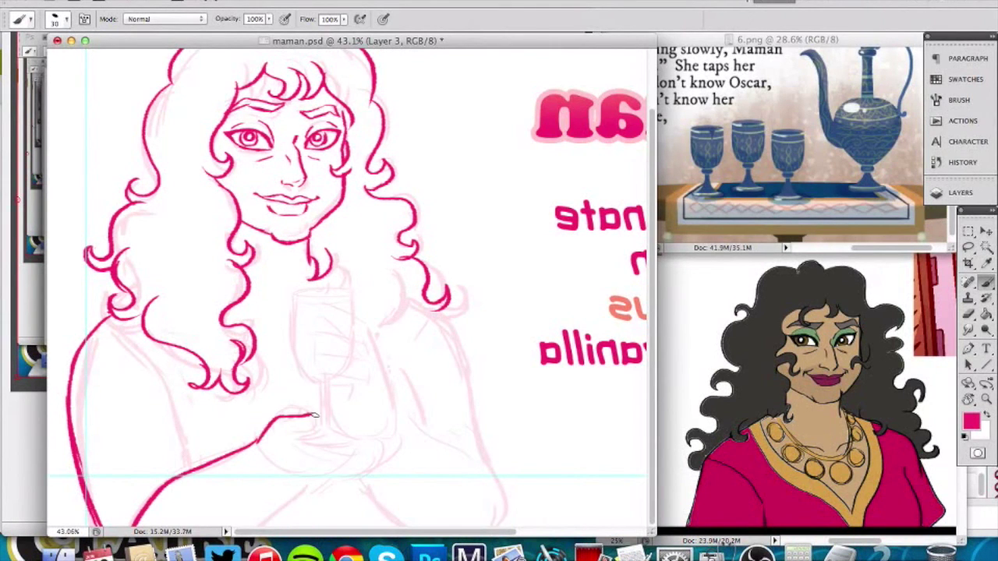
{"action": "left_click_drag", "start_coordinate": [319, 423], "coordinate": [309, 431]}
Ink both sides and the rounded underside of the goblet's bowl over the sketch.
{"action": "key", "text": "z"}
{"action": "left_click_drag", "start_coordinate": [310, 372], "coordinate": [352, 376]}
{"action": "key", "text": "space"}
{"action": "left_click_drag", "start_coordinate": [326, 332], "coordinate": [378, 300]}
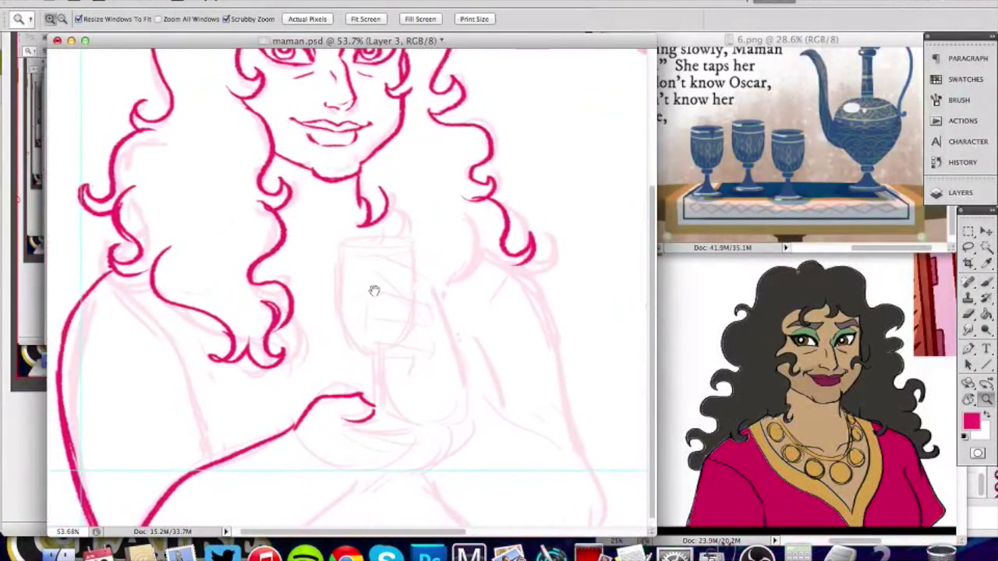
{"action": "left_click_drag", "start_coordinate": [342, 253], "coordinate": [341, 331]}
{"action": "key", "text": "super+z"}
{"action": "left_click_drag", "start_coordinate": [340, 265], "coordinate": [338, 328]}
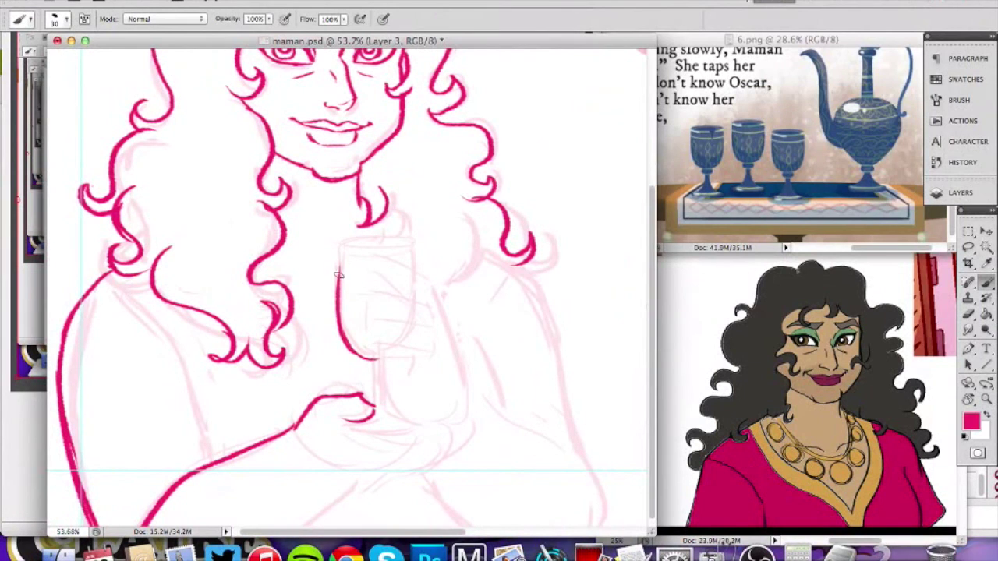
{"action": "key", "text": "super+z"}
{"action": "mouse_move", "coordinate": [341, 253]}
{"action": "left_mouse_down"}
{"action": "mouse_move", "coordinate": [351, 343]}
{"action": "mouse_move", "coordinate": [348, 323]}
{"action": "mouse_move", "coordinate": [374, 359]}
{"action": "left_mouse_up"}
{"action": "mouse_move", "coordinate": [414, 255]}
{"action": "left_mouse_down"}
{"action": "mouse_move", "coordinate": [407, 339]}
{"action": "mouse_move", "coordinate": [375, 359]}
{"action": "left_mouse_up"}
Rotate the canvas view sideways and ink the goblet's rim as an inner ellipse with an outer edge.
{"action": "key", "text": "z"}
{"action": "left_click_drag", "start_coordinate": [444, 187], "coordinate": [196, 229]}
{"action": "key", "text": "r"}
{"action": "key", "text": "z"}
{"action": "mouse_move", "coordinate": [389, 407]}
{"action": "left_mouse_down"}
{"action": "mouse_move", "coordinate": [431, 407]}
{"action": "mouse_move", "coordinate": [430, 233]}
{"action": "left_mouse_up"}
{"action": "key", "text": "b"}
{"action": "mouse_move", "coordinate": [411, 290]}
{"action": "left_mouse_down"}
{"action": "mouse_move", "coordinate": [421, 382]}
{"action": "mouse_move", "coordinate": [424, 339]}
{"action": "mouse_move", "coordinate": [425, 375]}
{"action": "left_mouse_up"}
{"action": "key", "text": "super+z"}
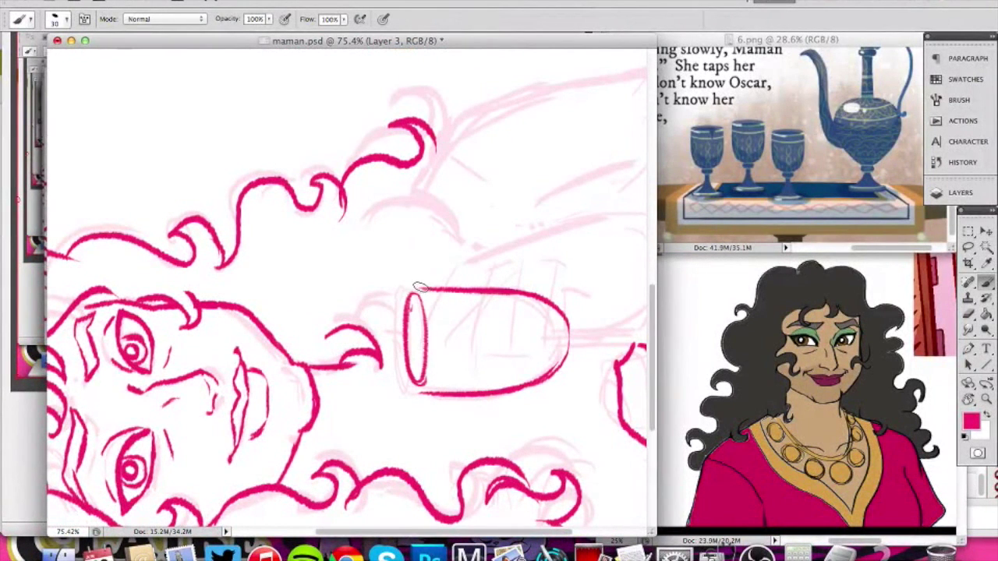
{"action": "mouse_move", "coordinate": [400, 289]}
{"action": "left_mouse_down"}
{"action": "mouse_move", "coordinate": [392, 358]}
{"action": "mouse_move", "coordinate": [407, 382]}
{"action": "left_mouse_up"}
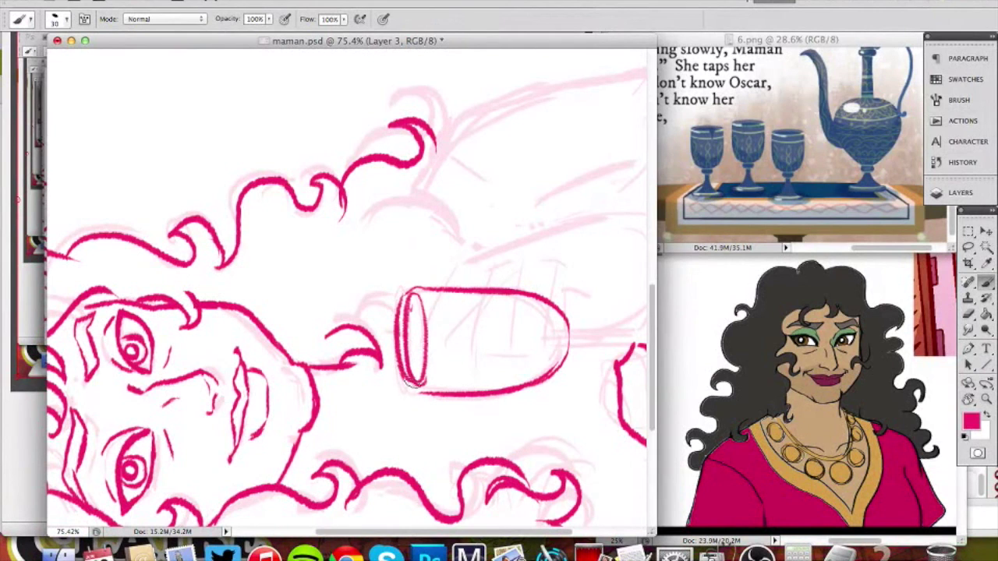
Tidy the goblet rim's lines where they meet the bowl, alternating white and pink brush touches.
{"action": "key", "text": "x"}
{"action": "key", "text": "x"}
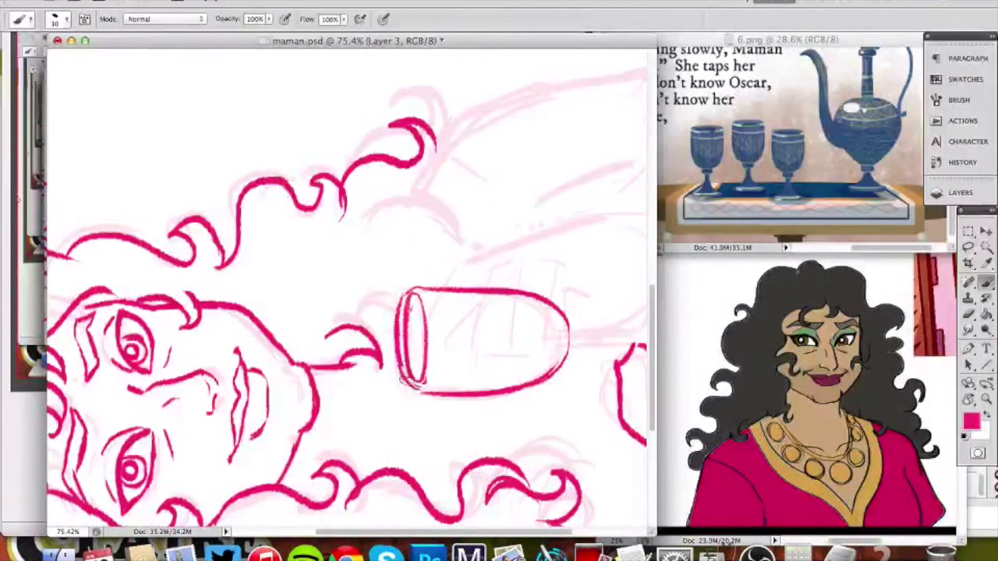
{"action": "key", "text": "x"}
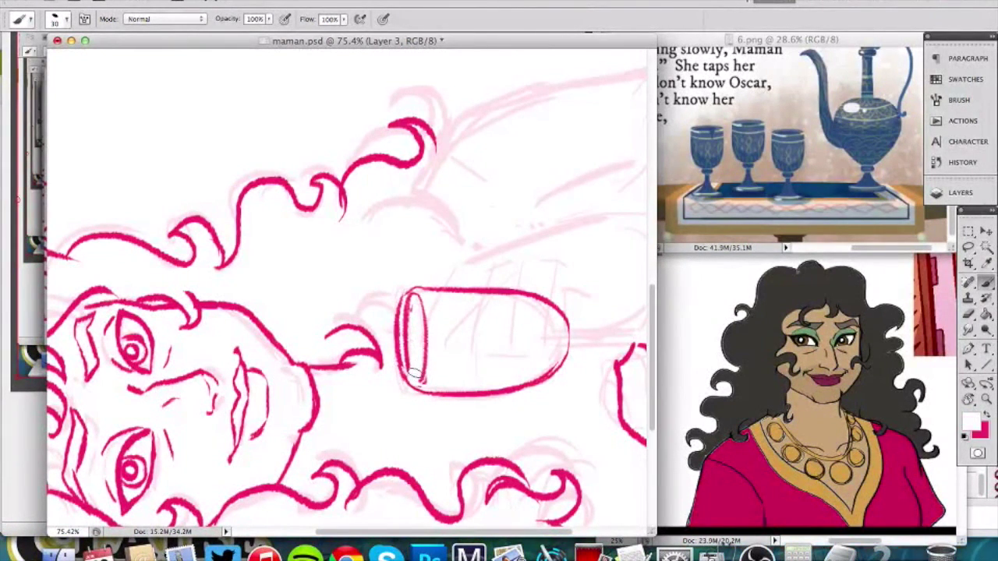
{"action": "key", "text": "x"}
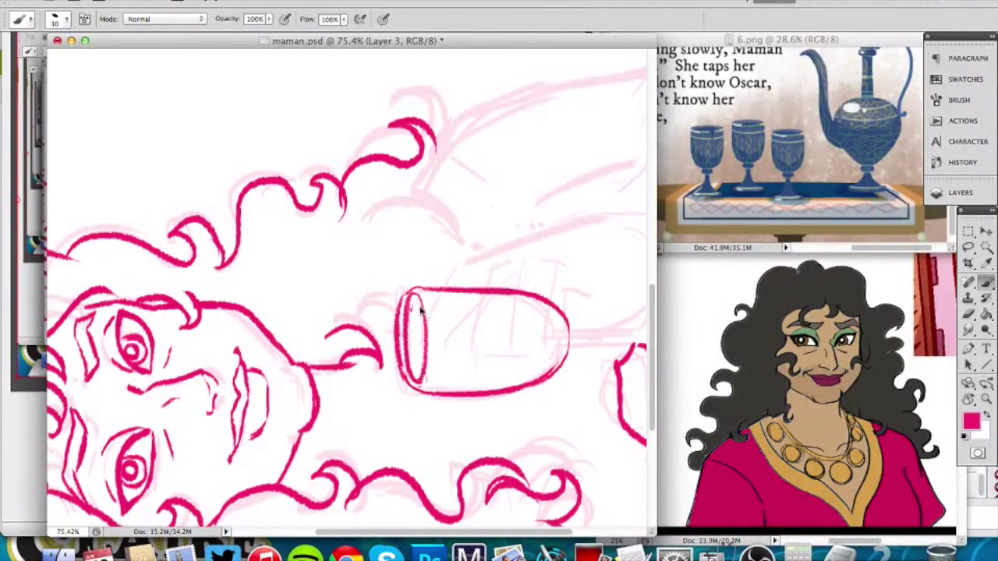
{"action": "key", "text": "x"}
{"action": "key", "text": "x"}
Turn the canvas view upright, close the right end of the inner rim and thicken the bowl's right side.
{"action": "key", "text": "r"}
{"action": "mouse_move", "coordinate": [455, 245]}
{"action": "left_mouse_down"}
{"action": "mouse_move", "coordinate": [544, 359]}
{"action": "mouse_move", "coordinate": [422, 460]}
{"action": "left_mouse_up"}
{"action": "mouse_move", "coordinate": [362, 367]}
{"action": "left_mouse_down"}
{"action": "mouse_move", "coordinate": [464, 244]}
{"action": "mouse_move", "coordinate": [429, 308]}
{"action": "left_mouse_up"}
{"action": "key", "text": "b"}
{"action": "key", "text": "x"}
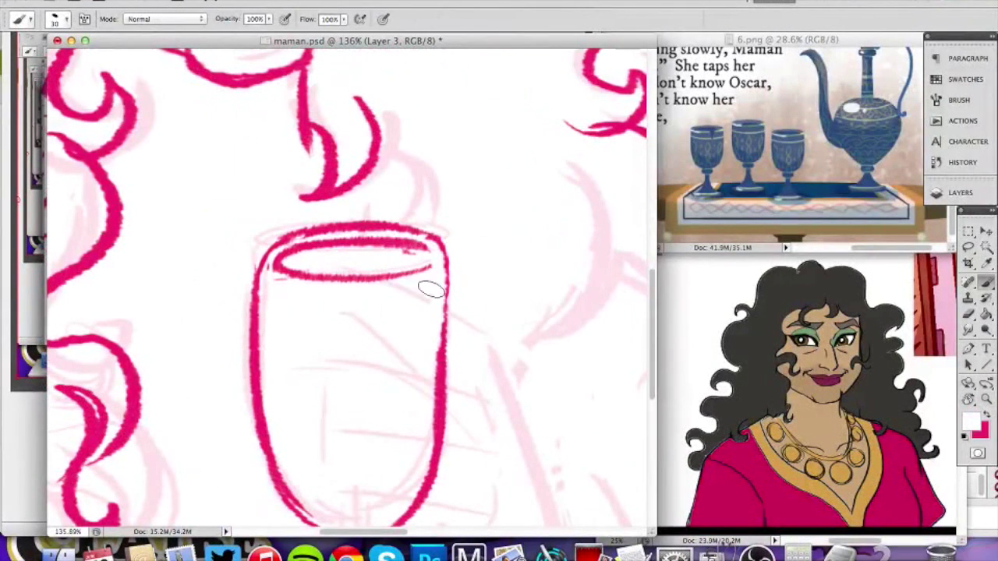
{"action": "key", "text": "x"}
{"action": "mouse_move", "coordinate": [424, 260]}
{"action": "left_mouse_down"}
{"action": "mouse_move", "coordinate": [378, 264]}
{"action": "mouse_move", "coordinate": [405, 272]}
{"action": "mouse_move", "coordinate": [366, 278]}
{"action": "mouse_move", "coordinate": [397, 278]}
{"action": "left_mouse_up"}
{"action": "key", "text": "x"}
{"action": "key", "text": "x"}
{"action": "mouse_move", "coordinate": [462, 261]}
{"action": "left_mouse_down"}
{"action": "mouse_move", "coordinate": [468, 216]}
{"action": "mouse_move", "coordinate": [446, 323]}
{"action": "left_mouse_up"}
{"action": "left_click_drag", "start_coordinate": [456, 218], "coordinate": [449, 302]}
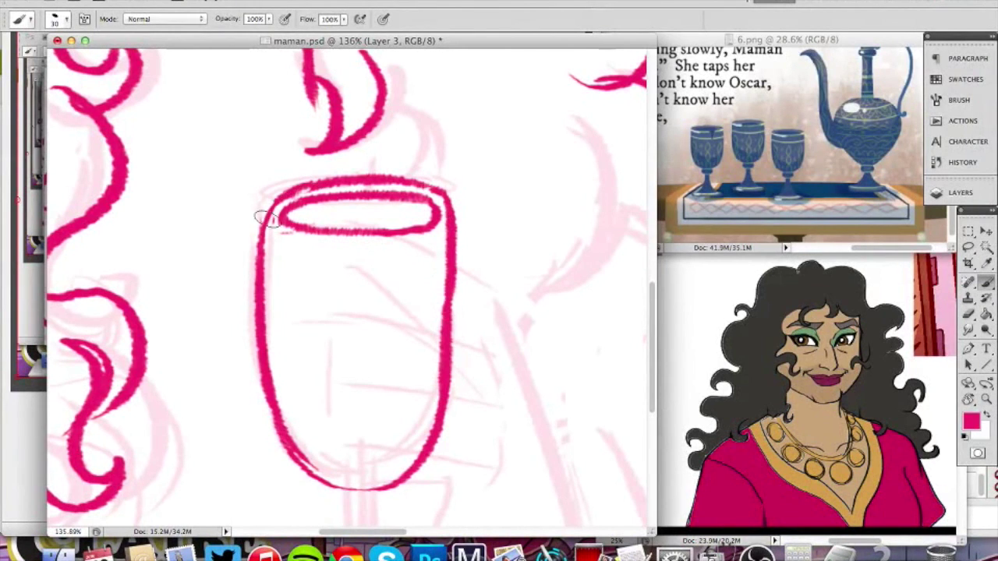
Redraw the bowl's left side straighter in pink and paint out the old outline with white.
{"action": "left_click_drag", "start_coordinate": [269, 226], "coordinate": [270, 334]}
{"action": "key", "text": "x"}
{"action": "left_click_drag", "start_coordinate": [256, 207], "coordinate": [255, 390]}
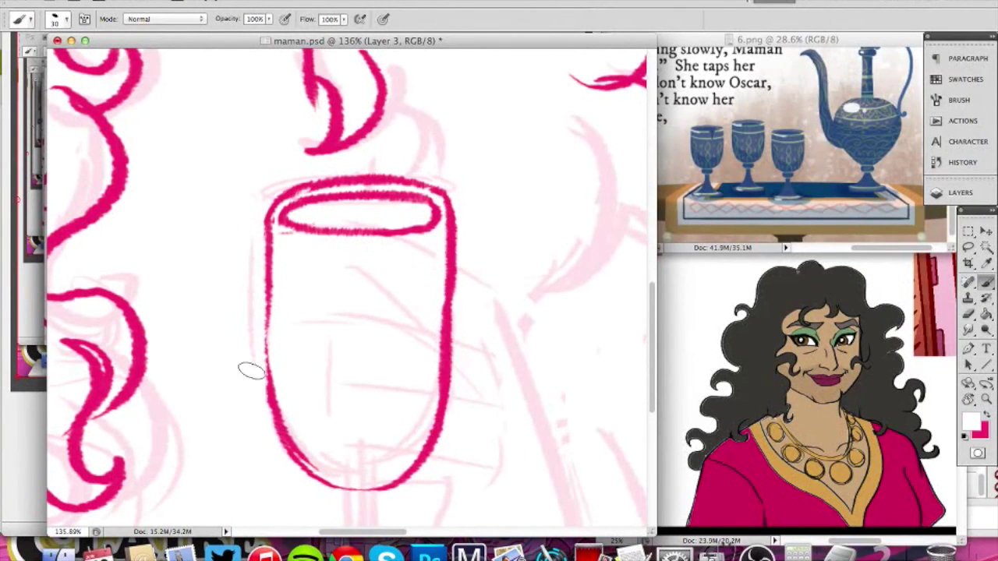
{"action": "key", "text": "x"}
{"action": "left_click_drag", "start_coordinate": [267, 247], "coordinate": [270, 376]}
{"action": "key", "text": "x"}
{"action": "mouse_move", "coordinate": [268, 305]}
{"action": "left_mouse_down"}
{"action": "mouse_move", "coordinate": [279, 413]}
{"action": "mouse_move", "coordinate": [269, 430]}
{"action": "left_mouse_up"}
Erase the thumb lines of the hand beneath the goblet and redraw the thumb with a bolder rounded tip.
{"action": "key", "text": "z"}
{"action": "left_click_drag", "start_coordinate": [334, 309], "coordinate": [244, 357]}
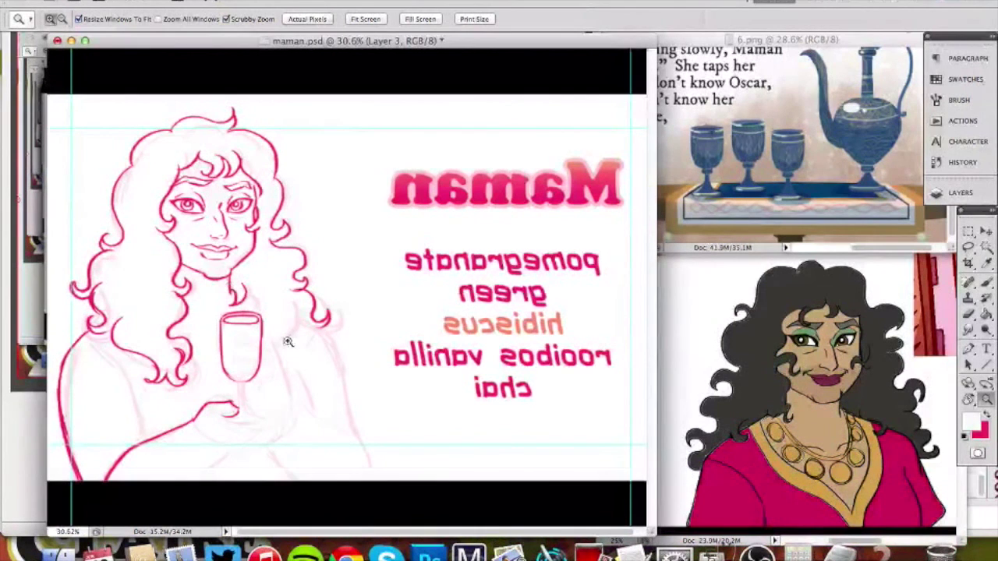
{"action": "mouse_move", "coordinate": [194, 401]}
{"action": "left_mouse_down"}
{"action": "mouse_move", "coordinate": [267, 413]}
{"action": "mouse_move", "coordinate": [374, 335]}
{"action": "left_mouse_up"}
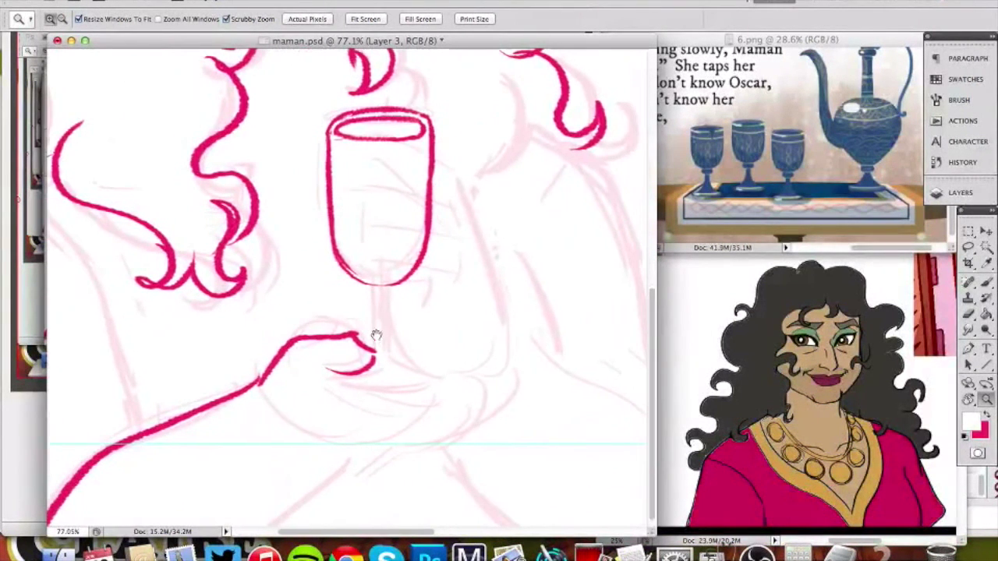
{"action": "key", "text": "b"}
{"action": "key", "text": "super+z"}
{"action": "key", "text": "bracketright"}
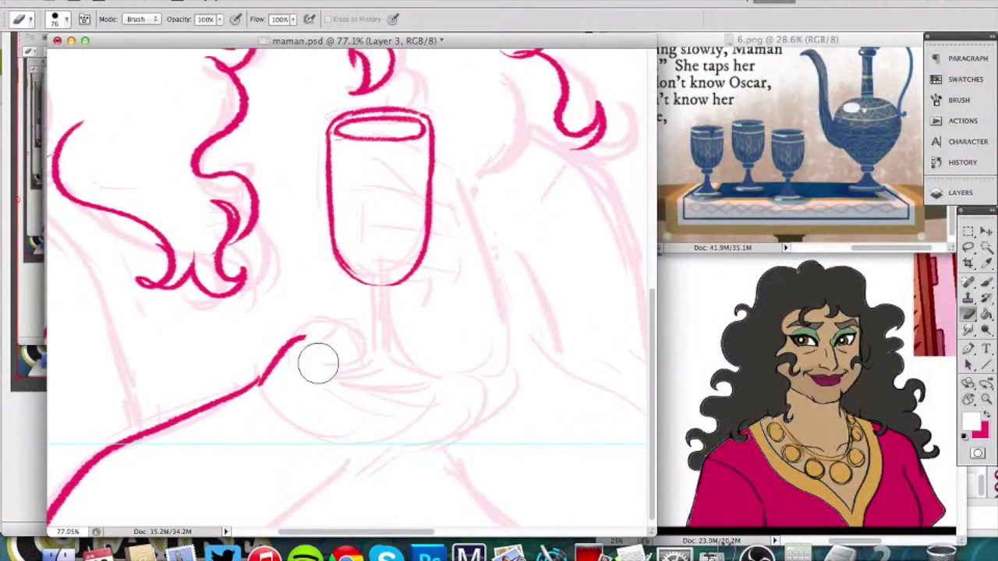
{"action": "key", "text": "b"}
{"action": "key", "text": "x"}
{"action": "mouse_move", "coordinate": [296, 340]}
{"action": "left_mouse_down"}
{"action": "mouse_move", "coordinate": [369, 360]}
{"action": "mouse_move", "coordinate": [326, 377]}
{"action": "left_mouse_up"}
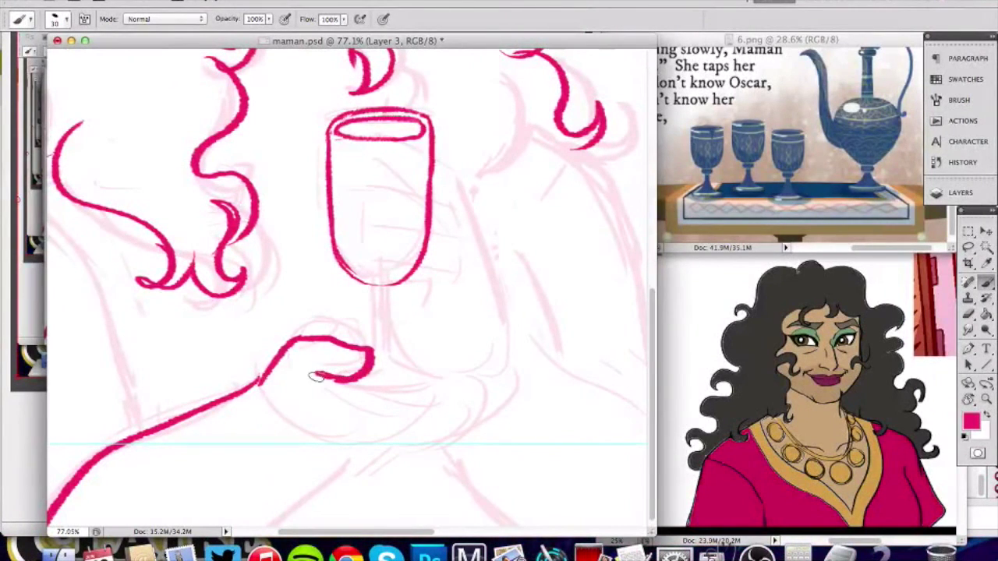
Ink the goblet's two stem lines and its flared base resting above the palm.
{"action": "key", "text": "z"}
{"action": "left_click_drag", "start_coordinate": [408, 361], "coordinate": [318, 378]}
{"action": "left_click_drag", "start_coordinate": [228, 416], "coordinate": [308, 394]}
{"action": "mouse_move", "coordinate": [416, 390]}
{"action": "left_mouse_down"}
{"action": "mouse_move", "coordinate": [502, 372]}
{"action": "mouse_move", "coordinate": [570, 374]}
{"action": "left_mouse_up"}
{"action": "key", "text": "b"}
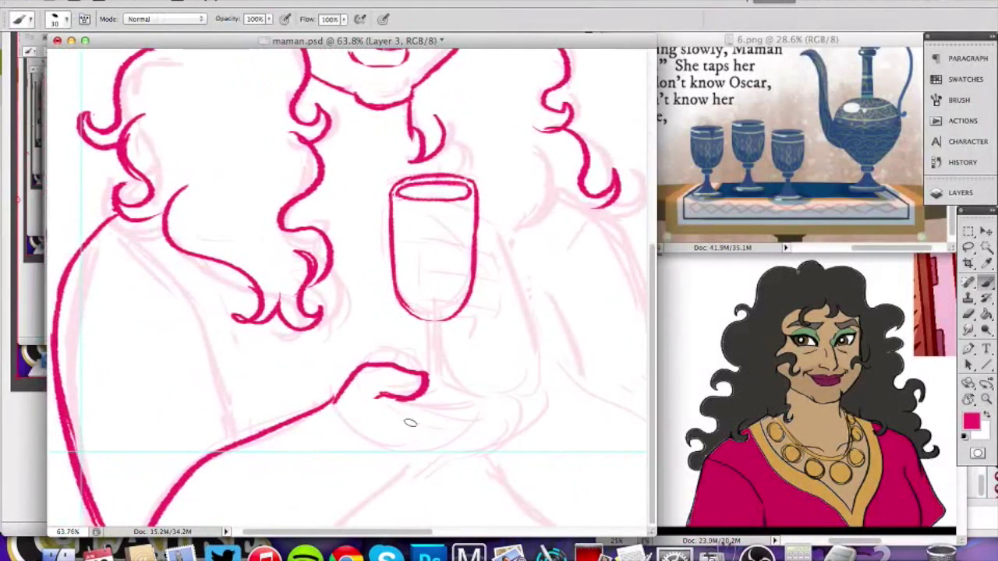
{"action": "left_click_drag", "start_coordinate": [425, 321], "coordinate": [426, 364]}
{"action": "key", "text": "super+z"}
{"action": "left_click_drag", "start_coordinate": [425, 321], "coordinate": [425, 372]}
{"action": "left_click_drag", "start_coordinate": [440, 325], "coordinate": [442, 374]}
{"action": "key", "text": "super+z"}
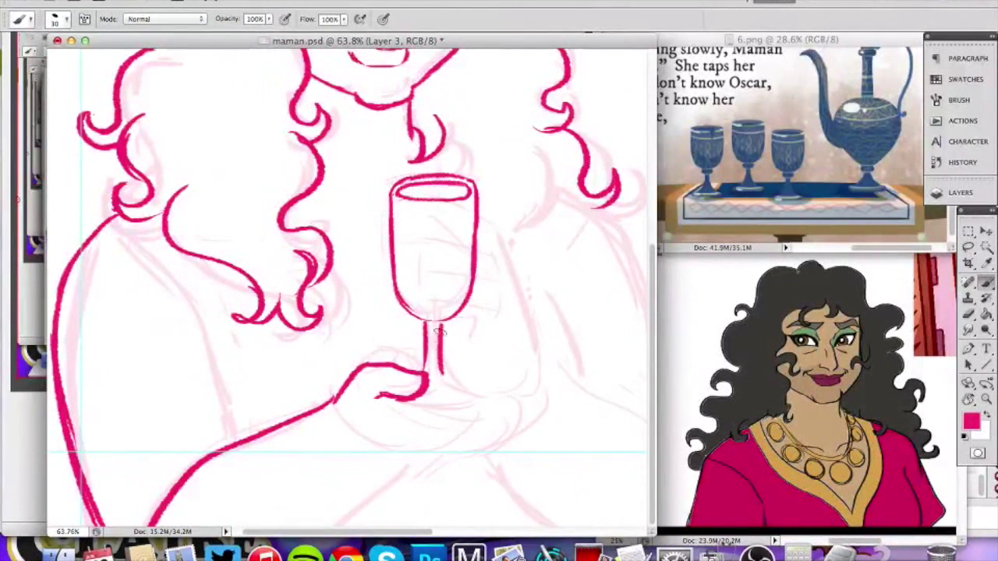
{"action": "left_click_drag", "start_coordinate": [399, 407], "coordinate": [461, 392]}
{"action": "left_click_drag", "start_coordinate": [394, 406], "coordinate": [451, 384]}
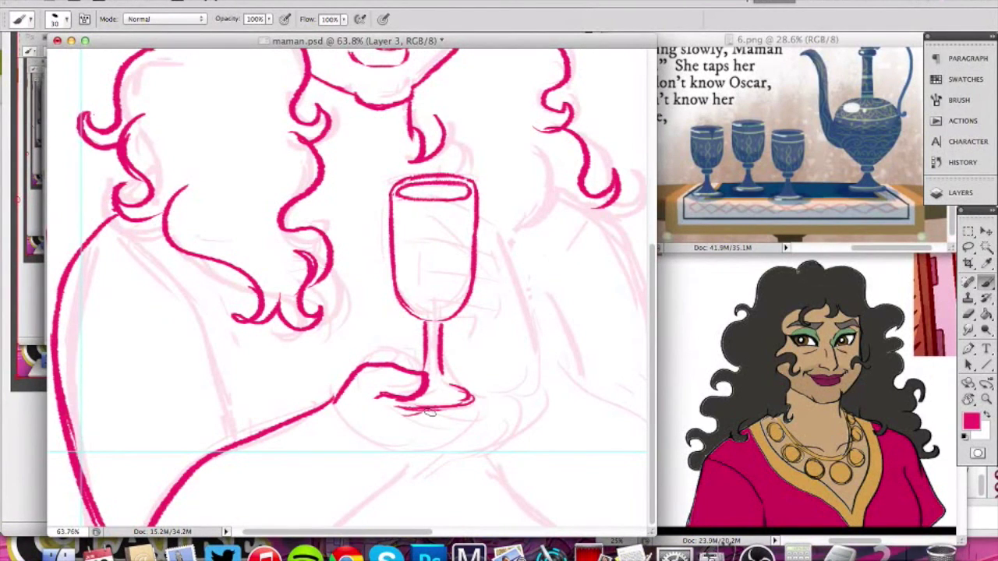
Ink the fingers curling up beside the goblet's base and paint out the base lines that overlap them with white.
{"action": "mouse_move", "coordinate": [416, 415]}
{"action": "left_mouse_down"}
{"action": "mouse_move", "coordinate": [484, 382]}
{"action": "mouse_move", "coordinate": [474, 382]}
{"action": "mouse_move", "coordinate": [499, 388]}
{"action": "mouse_move", "coordinate": [458, 429]}
{"action": "left_mouse_up"}
{"action": "mouse_move", "coordinate": [501, 379]}
{"action": "left_mouse_down"}
{"action": "mouse_move", "coordinate": [524, 377]}
{"action": "mouse_move", "coordinate": [459, 448]}
{"action": "left_mouse_up"}
{"action": "left_click_drag", "start_coordinate": [532, 382], "coordinate": [510, 435]}
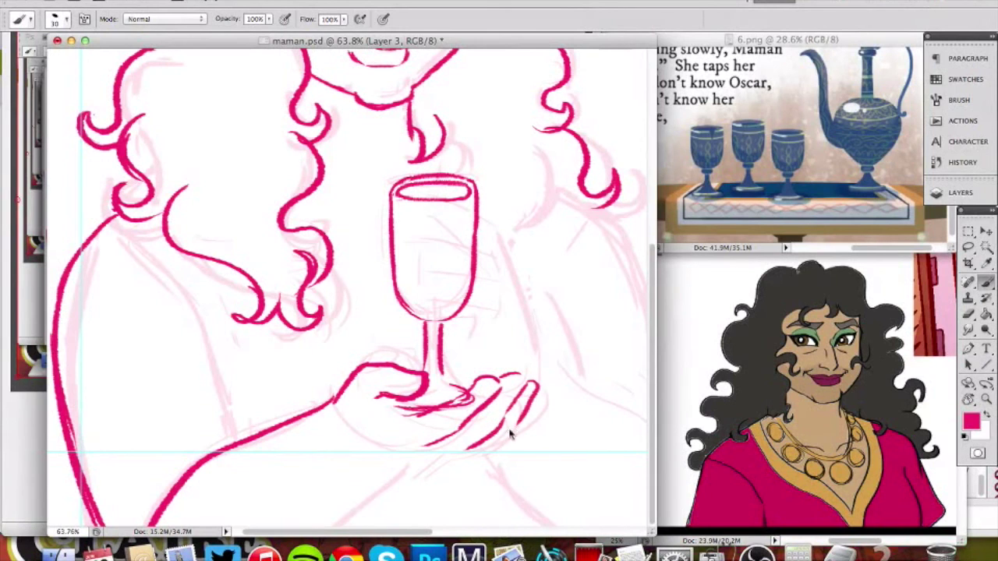
{"action": "left_click_drag", "start_coordinate": [539, 404], "coordinate": [507, 435]}
{"action": "key", "text": "x"}
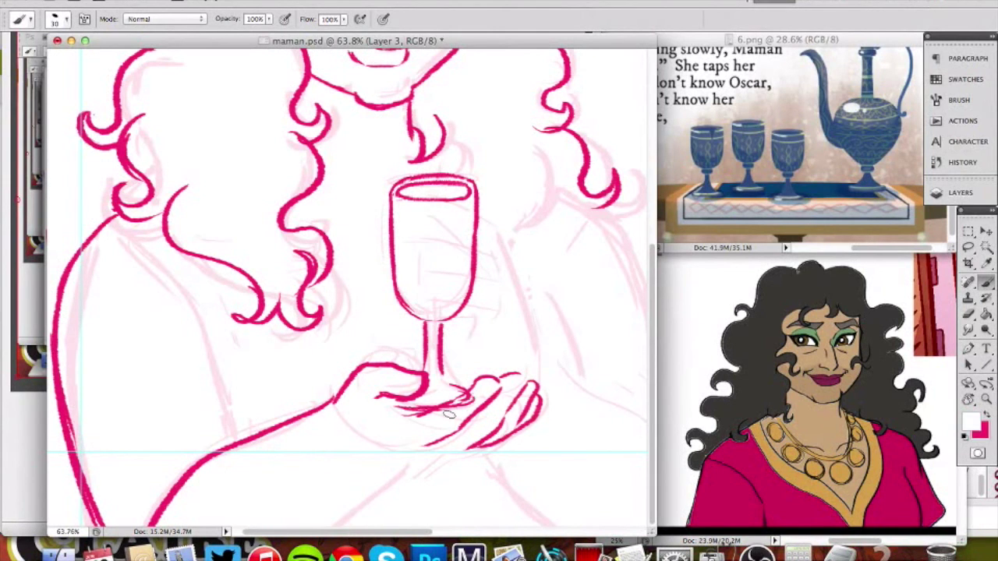
{"action": "mouse_move", "coordinate": [449, 412]}
{"action": "left_mouse_down"}
{"action": "mouse_move", "coordinate": [482, 382]}
{"action": "mouse_move", "coordinate": [501, 381]}
{"action": "left_mouse_up"}
{"action": "key", "text": "x"}
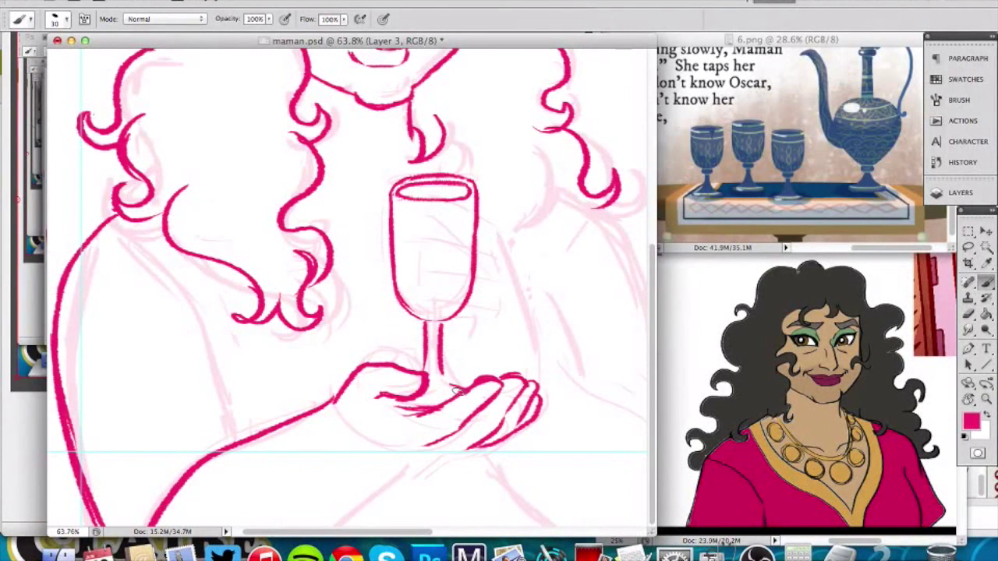
Clean up and thicken the thumb's inner contour in pink, and draw its thumbnail.
{"action": "key", "text": "z"}
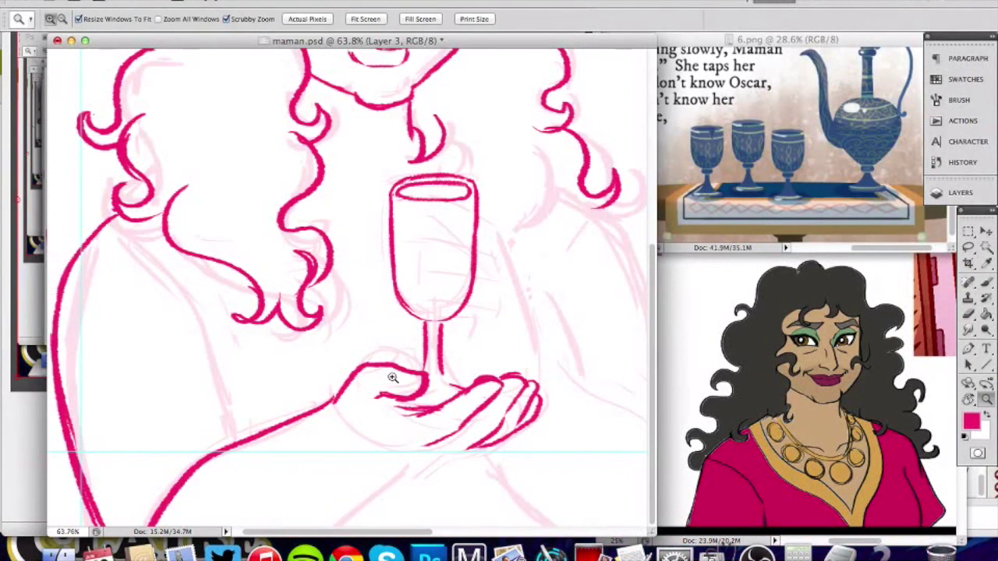
{"action": "left_click_drag", "start_coordinate": [392, 378], "coordinate": [461, 374]}
{"action": "key", "text": "r"}
{"action": "left_click_drag", "start_coordinate": [554, 278], "coordinate": [398, 159]}
{"action": "key", "text": "b"}
{"action": "key", "text": "x"}
{"action": "left_click_drag", "start_coordinate": [533, 245], "coordinate": [497, 311]}
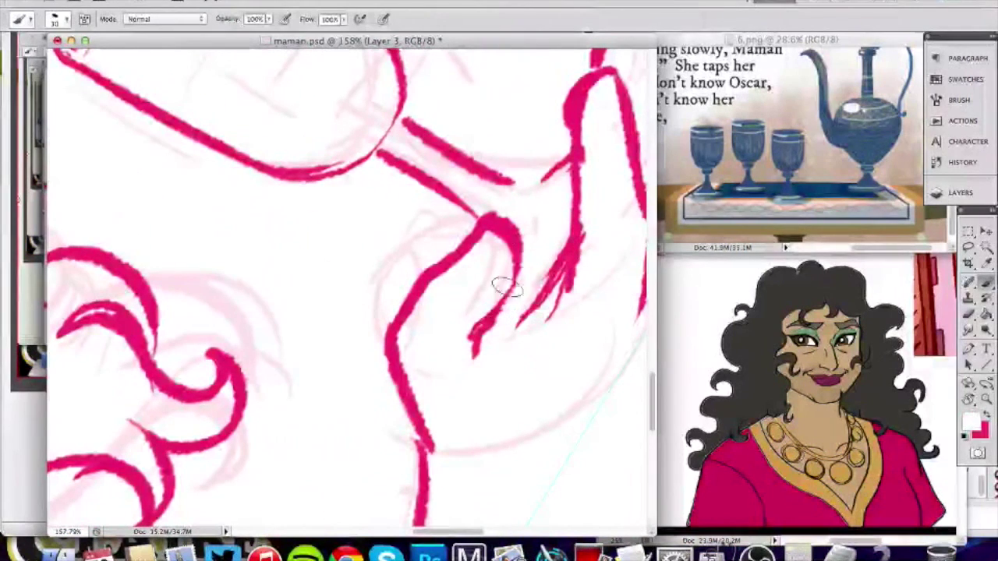
{"action": "key", "text": "x"}
{"action": "left_click_drag", "start_coordinate": [495, 246], "coordinate": [472, 349]}
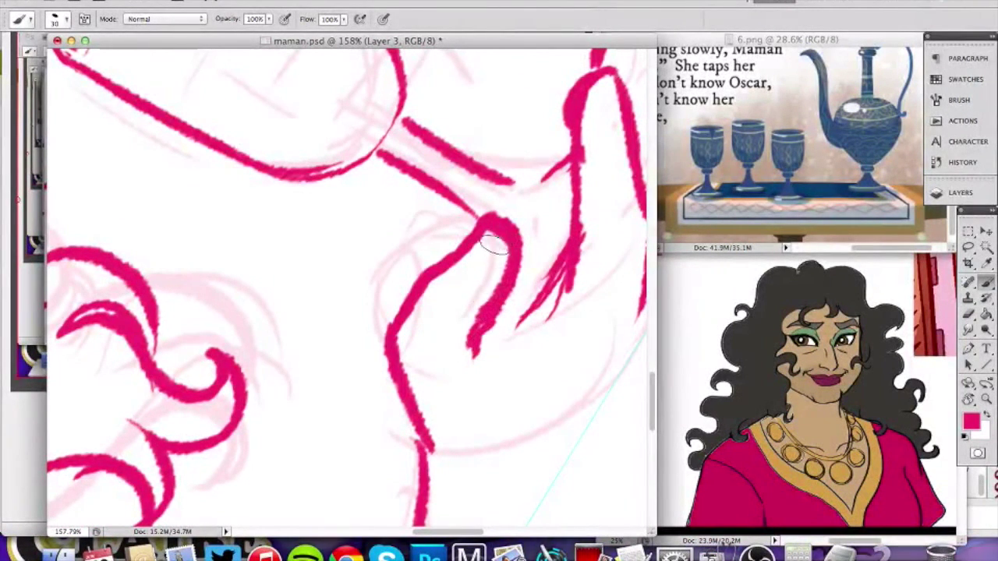
{"action": "left_click_drag", "start_coordinate": [498, 248], "coordinate": [462, 278]}
{"action": "key", "text": "super+z"}
{"action": "mouse_move", "coordinate": [499, 246]}
{"action": "left_mouse_down"}
{"action": "mouse_move", "coordinate": [488, 267]}
{"action": "mouse_move", "coordinate": [366, 339]}
{"action": "left_mouse_up"}
Draw the fingernails and thicken the rounded fingertip outlines of the hand holding the goblet.
{"action": "left_click_drag", "start_coordinate": [445, 179], "coordinate": [440, 221]}
{"action": "mouse_move", "coordinate": [460, 118]}
{"action": "left_mouse_down"}
{"action": "mouse_move", "coordinate": [472, 167]}
{"action": "mouse_move", "coordinate": [500, 153]}
{"action": "left_mouse_up"}
{"action": "left_click_drag", "start_coordinate": [453, 223], "coordinate": [463, 217]}
{"action": "mouse_move", "coordinate": [543, 141]}
{"action": "left_mouse_down"}
{"action": "mouse_move", "coordinate": [552, 136]}
{"action": "mouse_move", "coordinate": [546, 303]}
{"action": "mouse_move", "coordinate": [568, 298]}
{"action": "left_mouse_up"}
{"action": "key", "text": "r"}
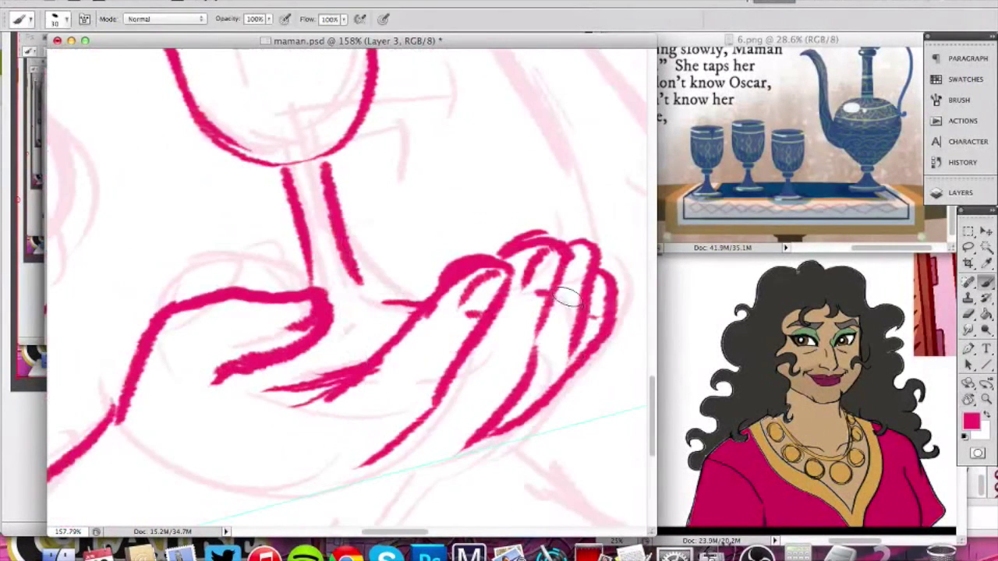
{"action": "key", "text": "r"}
{"action": "left_click_drag", "start_coordinate": [572, 205], "coordinate": [606, 229]}
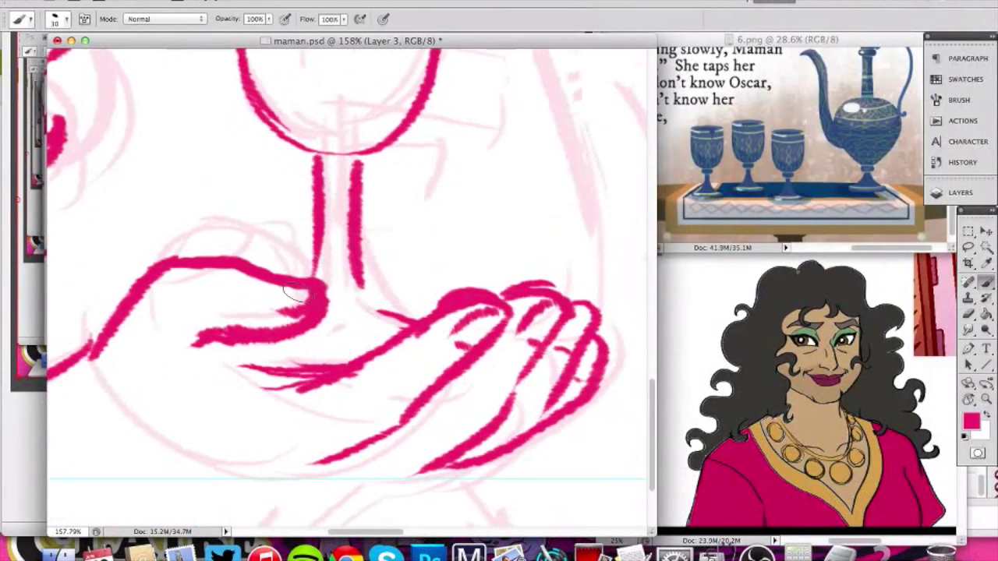
Ink the underside of the palm and continue the line along the forearm's lower edge to the canvas border.
{"action": "key", "text": "z"}
{"action": "mouse_move", "coordinate": [273, 302]}
{"action": "left_mouse_down"}
{"action": "mouse_move", "coordinate": [235, 344]}
{"action": "mouse_move", "coordinate": [189, 314]}
{"action": "left_mouse_up"}
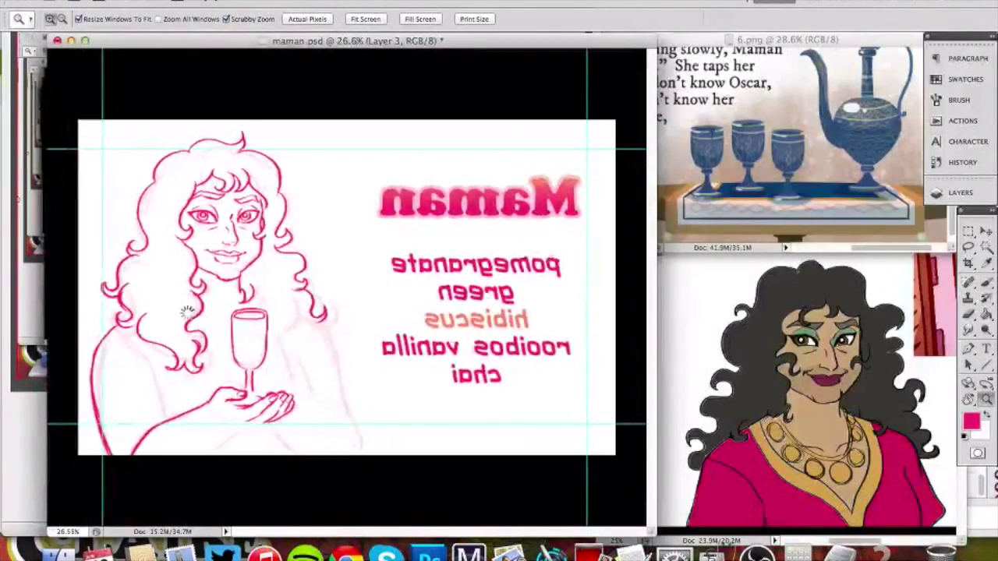
{"action": "mouse_move", "coordinate": [208, 414]}
{"action": "left_mouse_down"}
{"action": "mouse_move", "coordinate": [223, 463]}
{"action": "mouse_move", "coordinate": [429, 294]}
{"action": "left_mouse_up"}
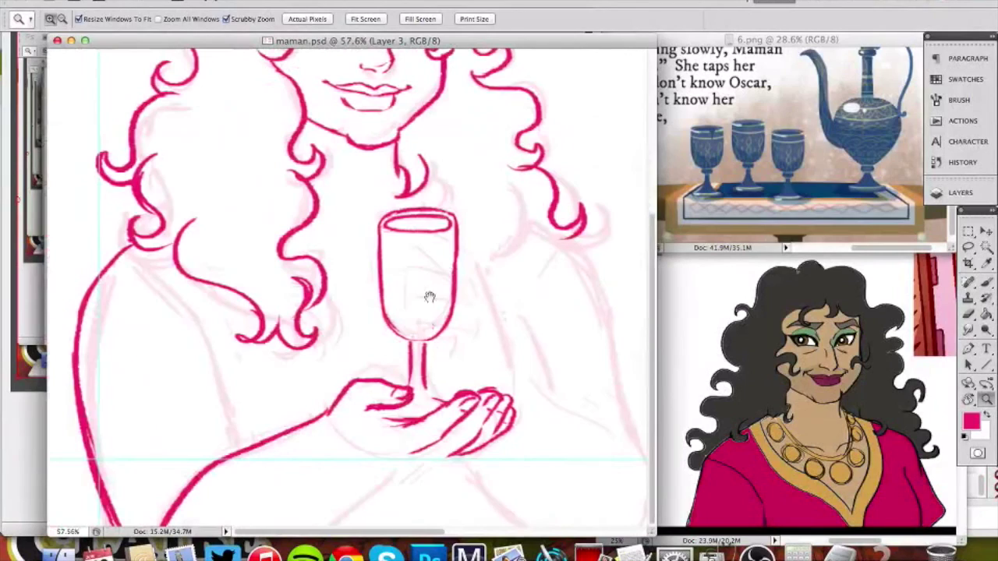
{"action": "key", "text": "b"}
{"action": "left_click_drag", "start_coordinate": [441, 463], "coordinate": [347, 535]}
{"action": "key", "text": "z"}
{"action": "mouse_move", "coordinate": [414, 439]}
{"action": "left_mouse_down"}
{"action": "mouse_move", "coordinate": [370, 408]}
{"action": "mouse_move", "coordinate": [379, 392]}
{"action": "left_mouse_up"}
{"action": "mouse_move", "coordinate": [297, 318]}
{"action": "left_mouse_down"}
{"action": "mouse_move", "coordinate": [350, 358]}
{"action": "mouse_move", "coordinate": [490, 291]}
{"action": "mouse_move", "coordinate": [503, 195]}
{"action": "mouse_move", "coordinate": [556, 304]}
{"action": "left_mouse_up"}
{"action": "key", "text": "r"}
{"action": "key", "text": "b"}
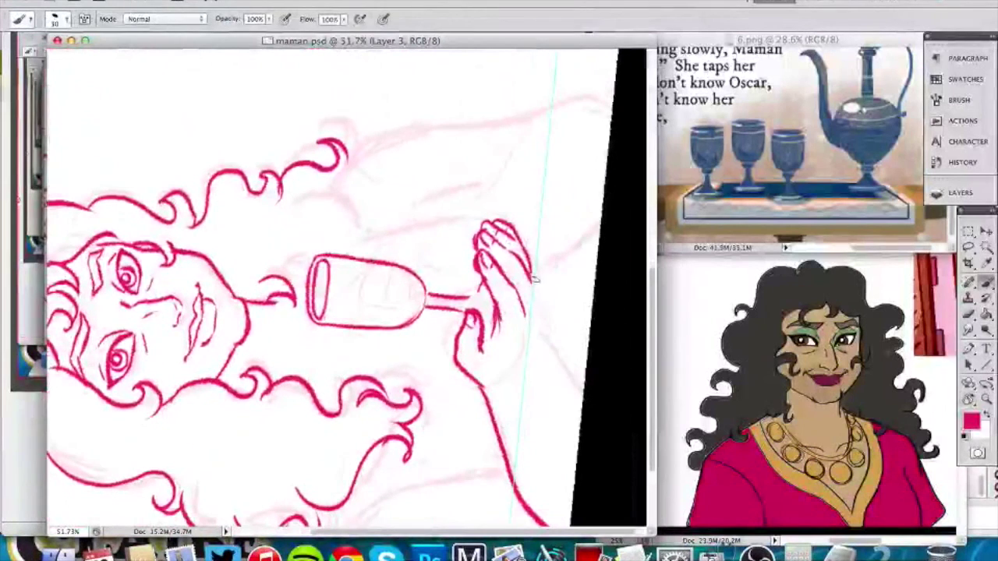
{"action": "mouse_move", "coordinate": [533, 272]}
{"action": "left_mouse_down"}
{"action": "mouse_move", "coordinate": [547, 340]}
{"action": "mouse_move", "coordinate": [583, 393]}
{"action": "left_mouse_up"}
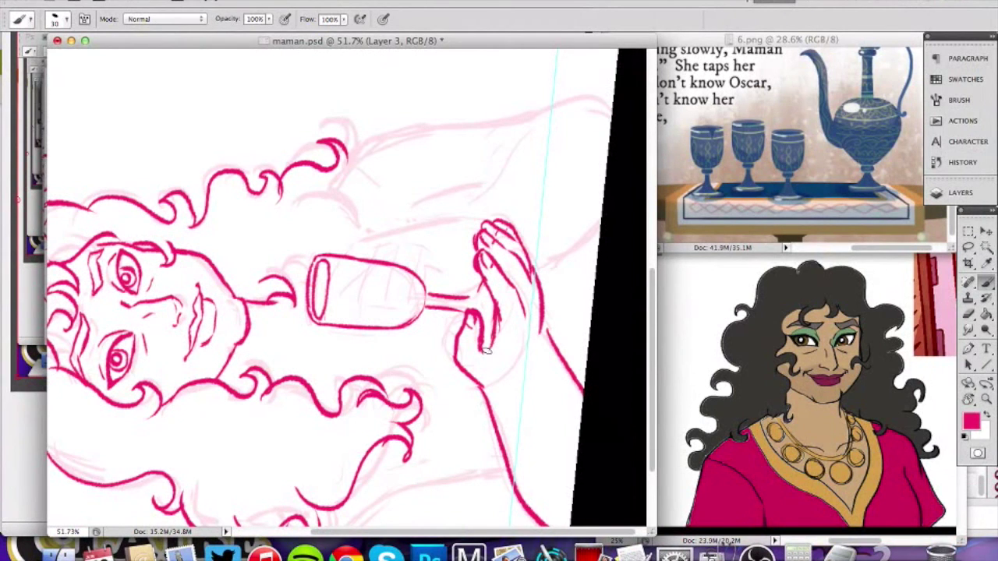
{"action": "key", "text": "x"}
{"action": "key", "text": "x"}
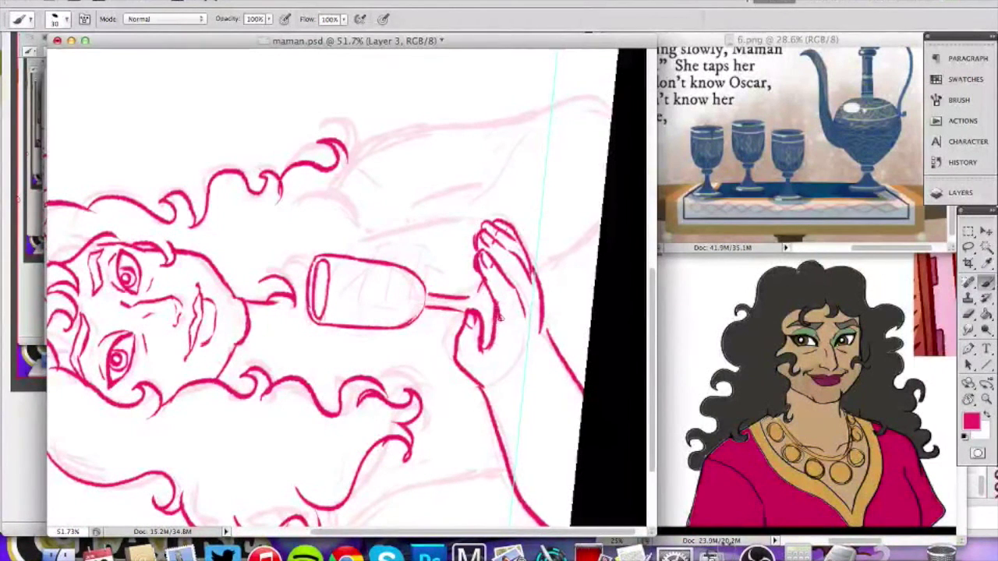
Ink the goblet foot's double rim line between the thumb and the fingers.
{"action": "key", "text": "r"}
{"action": "left_click_drag", "start_coordinate": [473, 194], "coordinate": [452, 410]}
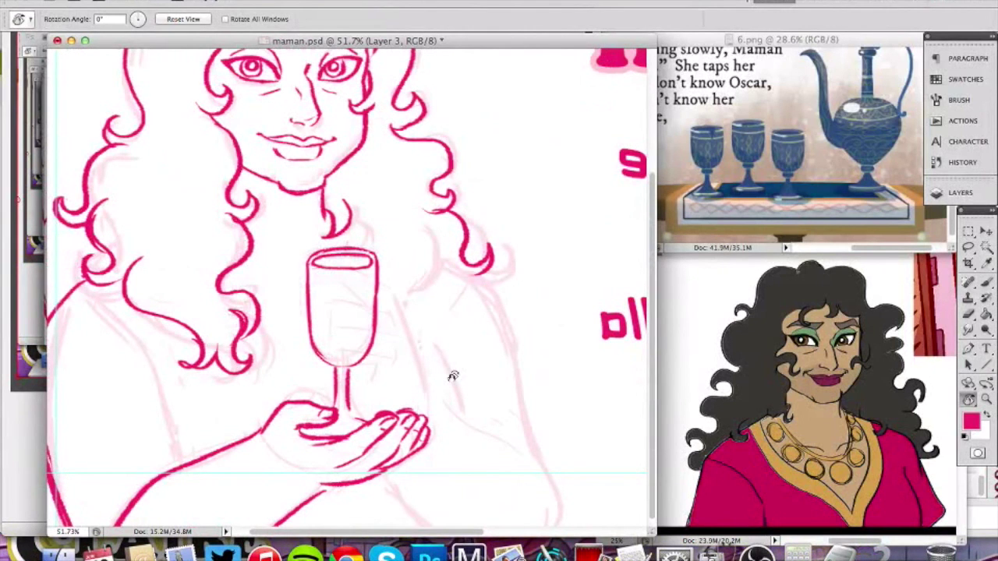
{"action": "key", "text": "z"}
{"action": "left_click_drag", "start_coordinate": [307, 427], "coordinate": [444, 414]}
{"action": "key", "text": "r"}
{"action": "left_click_drag", "start_coordinate": [499, 261], "coordinate": [394, 494]}
{"action": "key", "text": "b"}
{"action": "left_click_drag", "start_coordinate": [196, 234], "coordinate": [206, 392]}
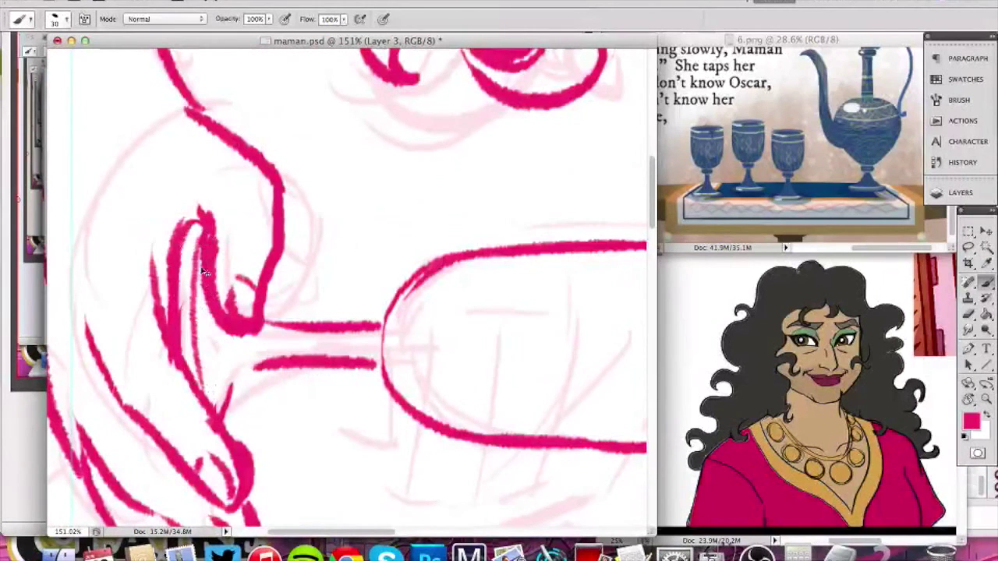
{"action": "left_click_drag", "start_coordinate": [196, 240], "coordinate": [204, 389]}
{"action": "left_click_drag", "start_coordinate": [205, 282], "coordinate": [208, 385]}
{"action": "key", "text": "r"}
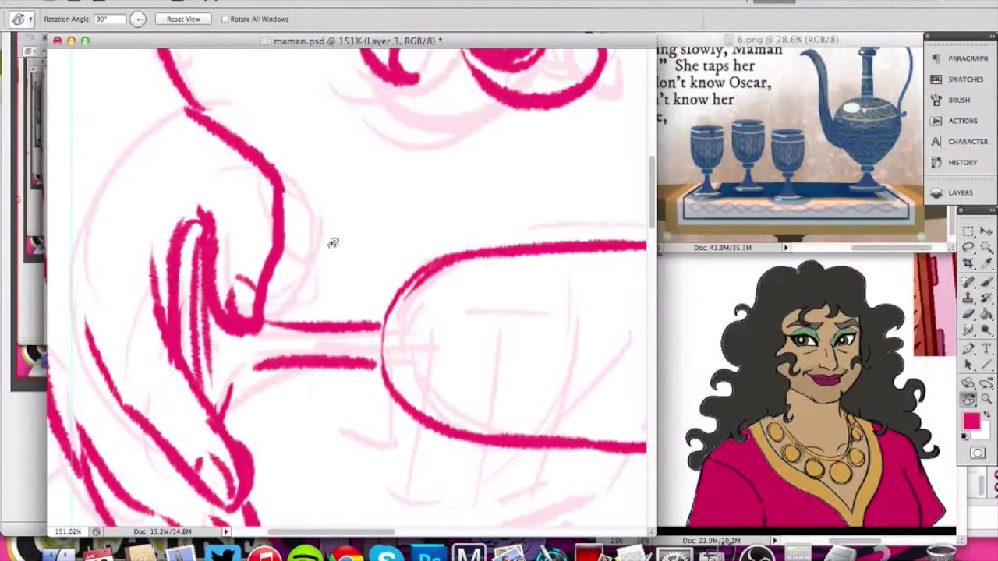
{"action": "left_click_drag", "start_coordinate": [346, 234], "coordinate": [143, 259]}
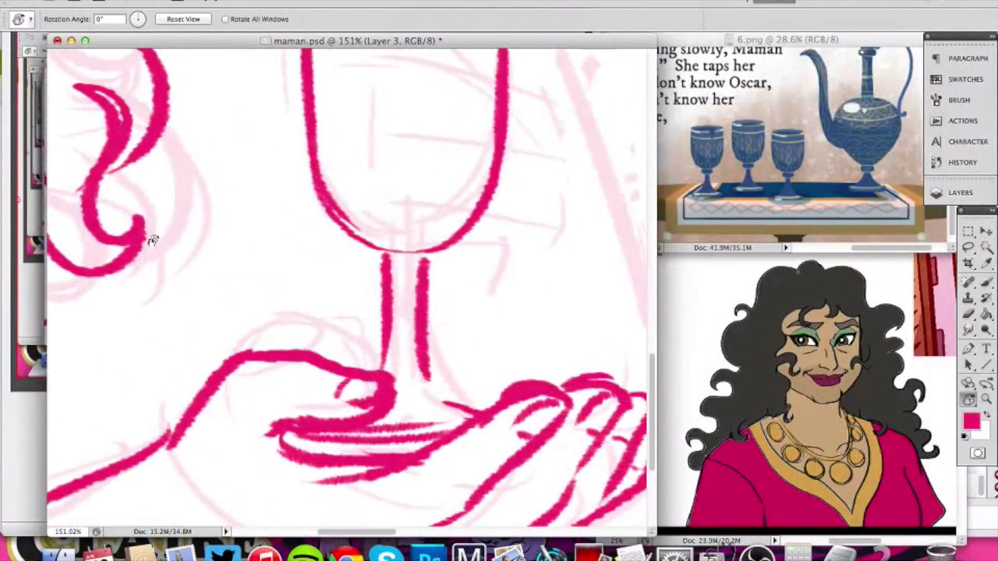
{"action": "key", "text": "b"}
{"action": "mouse_move", "coordinate": [376, 250]}
{"action": "left_mouse_down"}
{"action": "mouse_move", "coordinate": [388, 276]}
{"action": "mouse_move", "coordinate": [437, 259]}
{"action": "mouse_move", "coordinate": [401, 272]}
{"action": "mouse_move", "coordinate": [434, 248]}
{"action": "left_mouse_up"}
{"action": "key", "text": "super+z"}
{"action": "key", "text": "super+z"}
{"action": "mouse_move", "coordinate": [364, 244]}
{"action": "left_mouse_down"}
{"action": "mouse_move", "coordinate": [405, 276]}
{"action": "mouse_move", "coordinate": [439, 251]}
{"action": "left_mouse_up"}
{"action": "key", "text": "ctrl+z"}
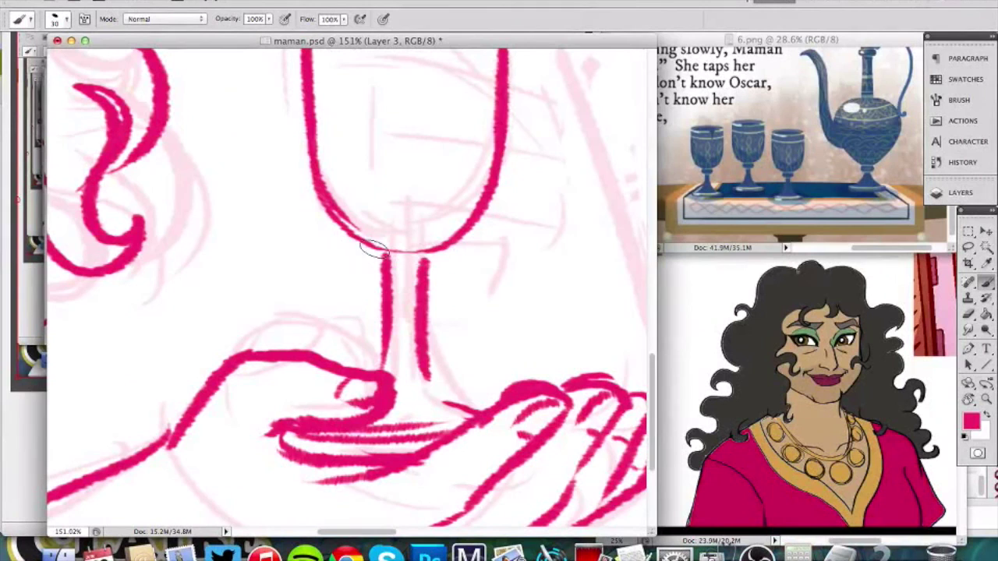
Draw a small curved collar in pink joining the bottom of the goblet's bowl to the stem.
{"action": "mouse_move", "coordinate": [364, 250]}
{"action": "left_mouse_down"}
{"action": "mouse_move", "coordinate": [436, 270]}
{"action": "mouse_move", "coordinate": [444, 253]}
{"action": "mouse_move", "coordinate": [440, 277]}
{"action": "mouse_move", "coordinate": [442, 268]}
{"action": "mouse_move", "coordinate": [385, 264]}
{"action": "left_mouse_up"}
{"action": "key", "text": "x"}
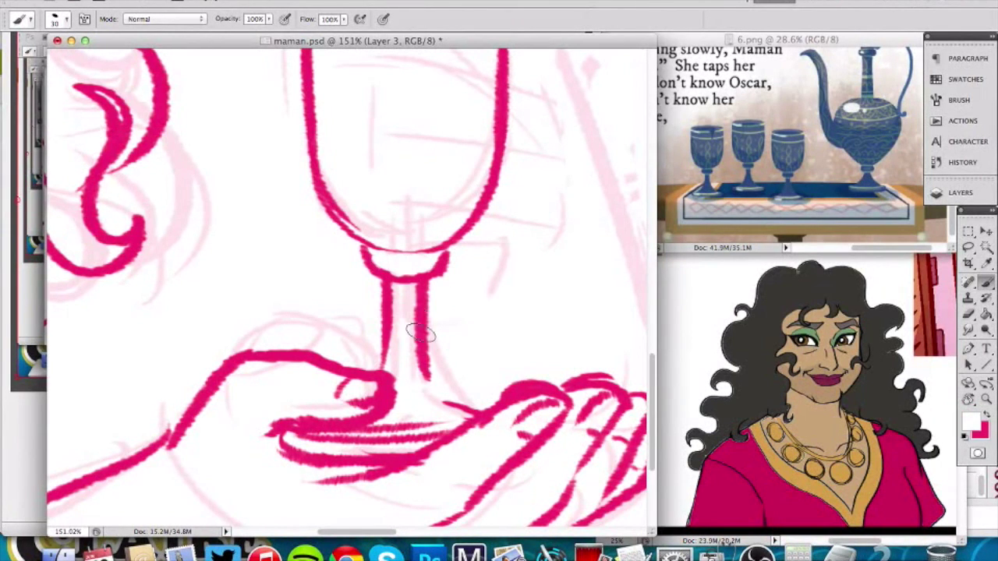
{"action": "key", "text": "x"}
Redraw the stem's right side as a smooth curve flaring to the base and trim its inner edge with white.
{"action": "mouse_move", "coordinate": [417, 290]}
{"action": "left_mouse_down"}
{"action": "mouse_move", "coordinate": [414, 329]}
{"action": "mouse_move", "coordinate": [446, 405]}
{"action": "left_mouse_up"}
{"action": "left_click_drag", "start_coordinate": [428, 365], "coordinate": [473, 414]}
{"action": "key", "text": "x"}
{"action": "left_click_drag", "start_coordinate": [409, 301], "coordinate": [449, 412]}
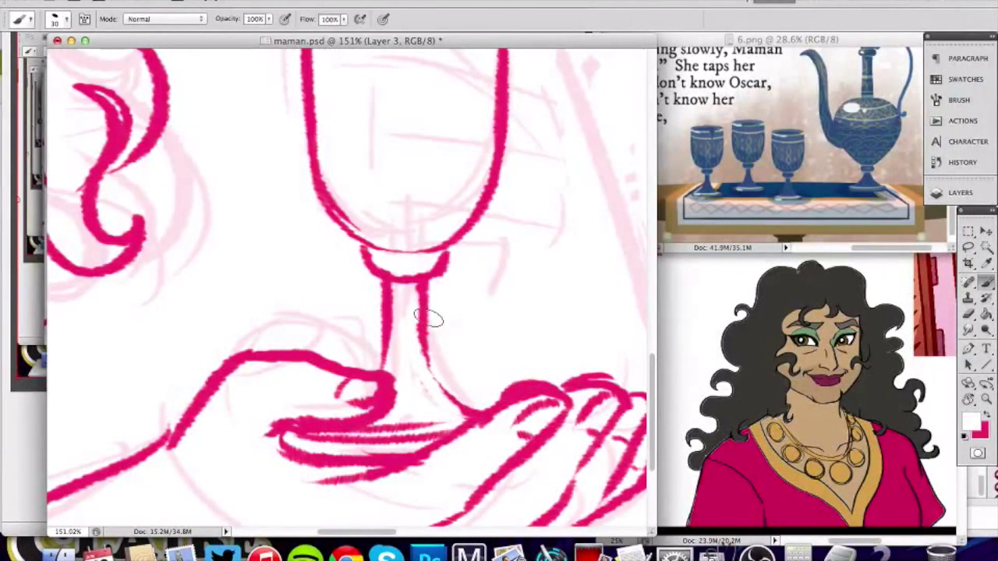
{"action": "key", "text": "x"}
{"action": "left_click_drag", "start_coordinate": [425, 312], "coordinate": [483, 418]}
{"action": "key", "text": "x"}
{"action": "mouse_move", "coordinate": [414, 291]}
{"action": "left_mouse_down"}
{"action": "mouse_move", "coordinate": [449, 398]}
{"action": "mouse_move", "coordinate": [428, 279]}
{"action": "mouse_move", "coordinate": [476, 407]}
{"action": "left_mouse_up"}
{"action": "key", "text": "x"}
{"action": "key", "text": "super+z"}
{"action": "mouse_move", "coordinate": [424, 292]}
{"action": "left_mouse_down"}
{"action": "mouse_move", "coordinate": [448, 388]}
{"action": "mouse_move", "coordinate": [470, 410]}
{"action": "left_mouse_up"}
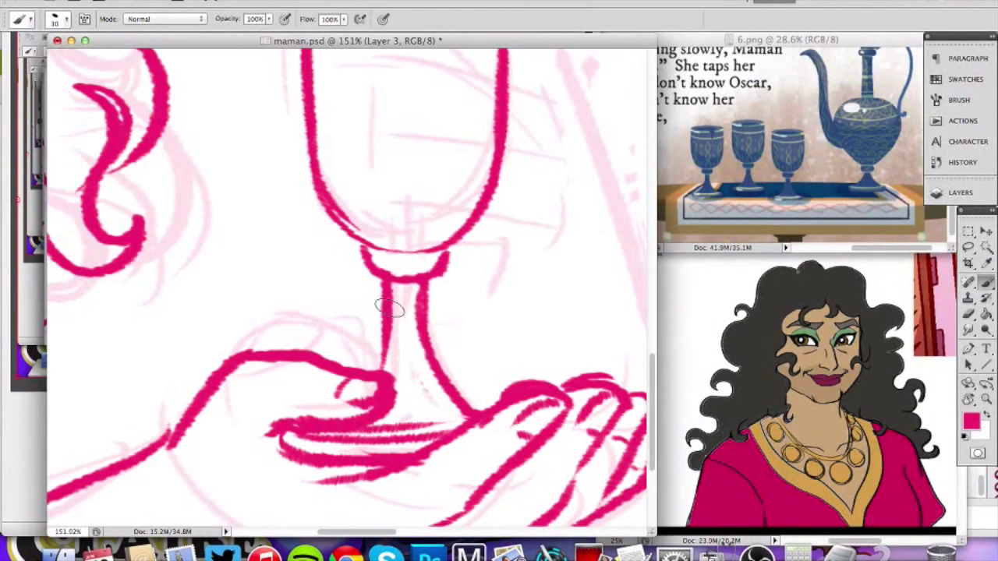
Refine the stem's left line with pink and white strokes, and touch up the right line below the collar.
{"action": "left_click_drag", "start_coordinate": [389, 316], "coordinate": [374, 369]}
{"action": "key", "text": "x"}
{"action": "left_click_drag", "start_coordinate": [389, 296], "coordinate": [373, 368]}
{"action": "key", "text": "x"}
{"action": "key", "text": "x"}
{"action": "left_click_drag", "start_coordinate": [413, 303], "coordinate": [421, 352]}
{"action": "mouse_move", "coordinate": [435, 289]}
{"action": "left_mouse_down"}
{"action": "mouse_move", "coordinate": [449, 361]}
{"action": "mouse_move", "coordinate": [424, 294]}
{"action": "left_mouse_up"}
{"action": "key", "text": "x"}
Select the goblet's rim with a rectangular marquee, squash it to 63.70% height and deselect.
{"action": "key", "text": "z"}
{"action": "mouse_move", "coordinate": [436, 335]}
{"action": "left_mouse_down"}
{"action": "mouse_move", "coordinate": [346, 330]}
{"action": "mouse_move", "coordinate": [352, 244]}
{"action": "left_mouse_up"}
{"action": "left_click_drag", "start_coordinate": [272, 347], "coordinate": [379, 249]}
{"action": "left_click_drag", "start_coordinate": [270, 296], "coordinate": [262, 134]}
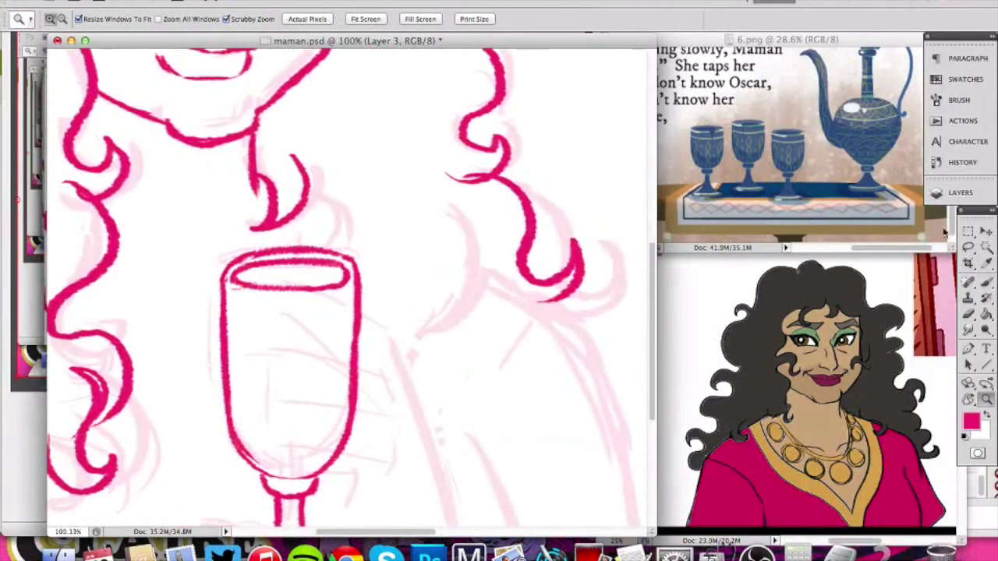
{"action": "left_click", "coordinate": [969, 232]}
{"action": "left_click_drag", "start_coordinate": [192, 244], "coordinate": [187, 241]}
{"action": "key", "text": "ctrl+t"}
{"action": "left_click_drag", "start_coordinate": [289, 237], "coordinate": [286, 251]}
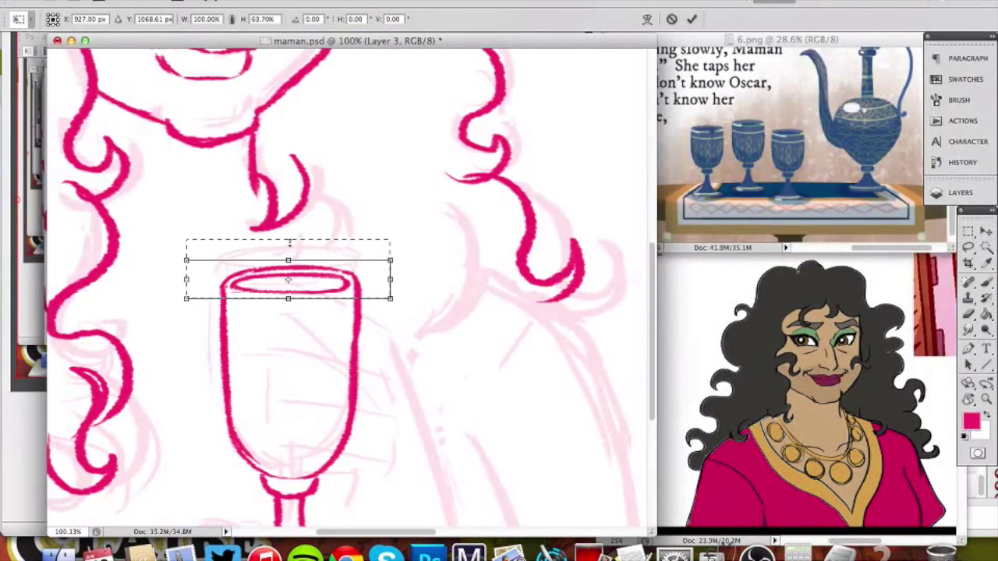
{"action": "key", "text": "Return"}
{"action": "key", "text": "super+d"}
Reduce the brush size to 10 and trim the rounded right end of the goblet's inner rim with white.
{"action": "key", "text": "z"}
{"action": "left_click_drag", "start_coordinate": [315, 320], "coordinate": [254, 344]}
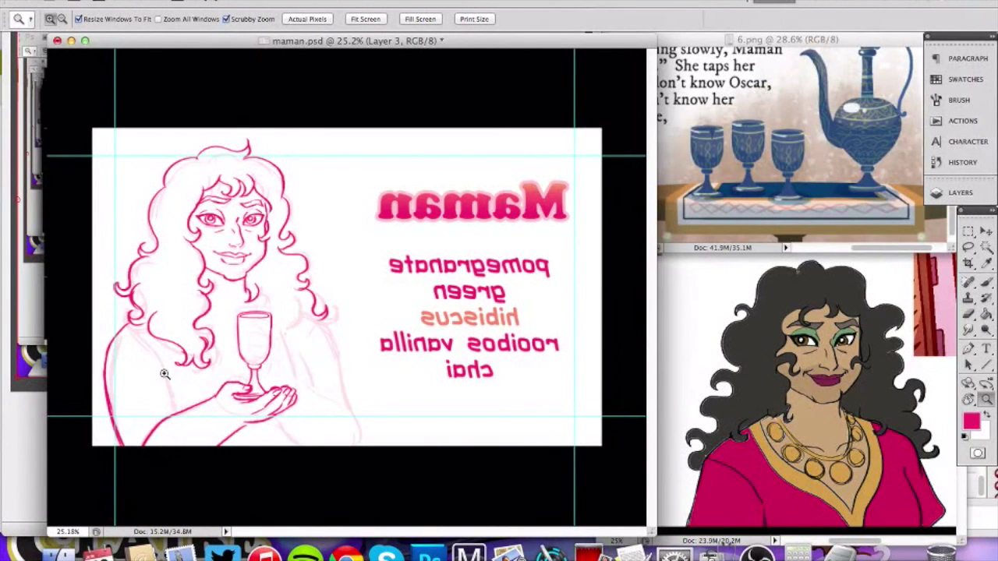
{"action": "left_click_drag", "start_coordinate": [278, 322], "coordinate": [339, 274]}
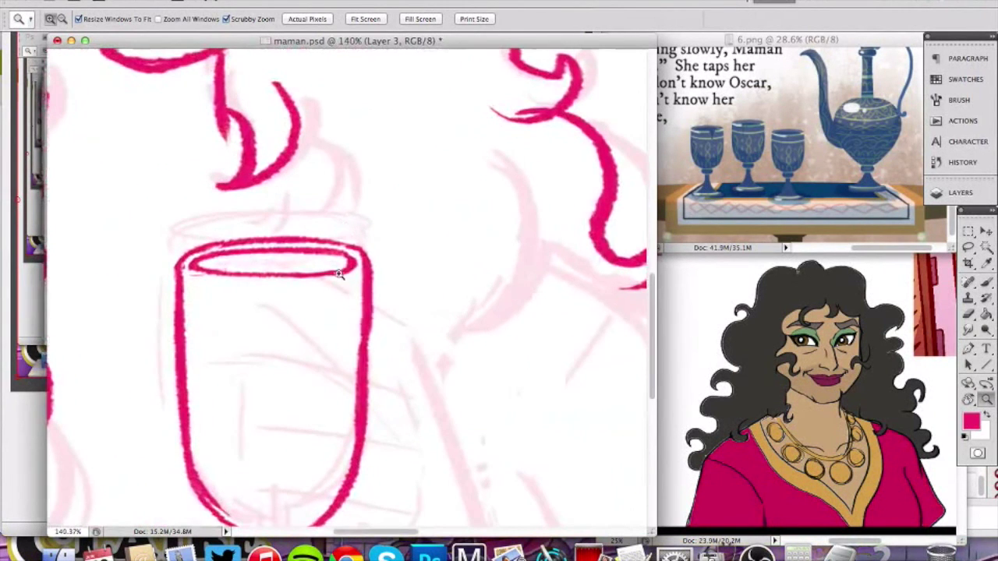
{"action": "key", "text": "r"}
{"action": "left_click_drag", "start_coordinate": [410, 198], "coordinate": [408, 354]}
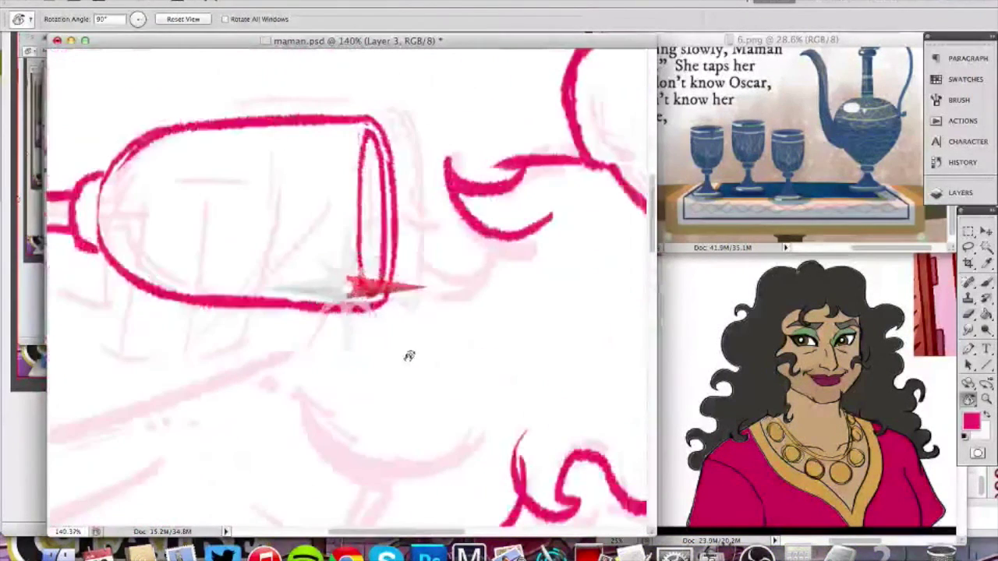
{"action": "left_click_drag", "start_coordinate": [375, 209], "coordinate": [378, 237]}
{"action": "key", "text": "b"}
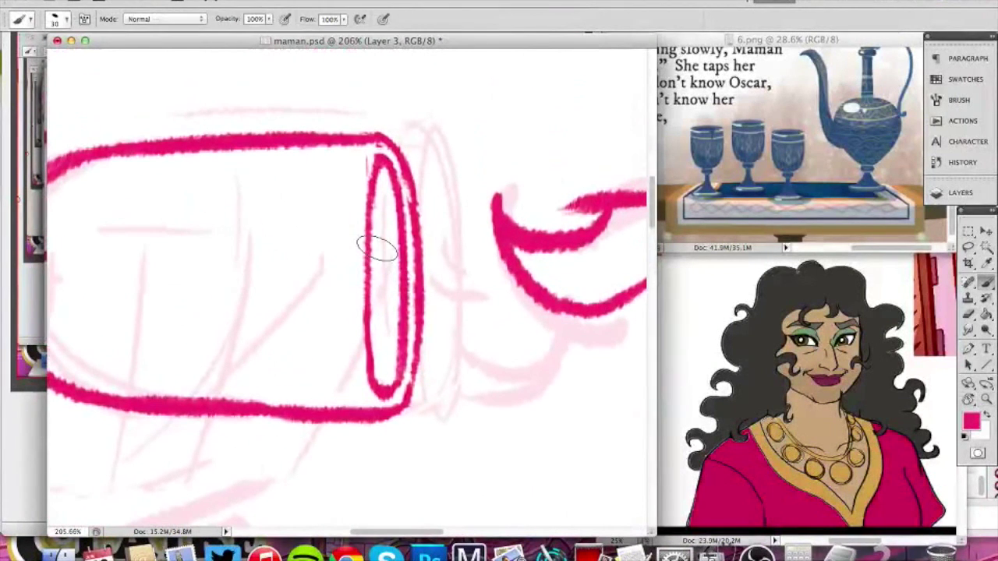
{"action": "key", "text": "bracketleft"}
{"action": "key", "text": "bracketleft"}
{"action": "key", "text": "bracketleft"}
{"action": "key", "text": "x"}
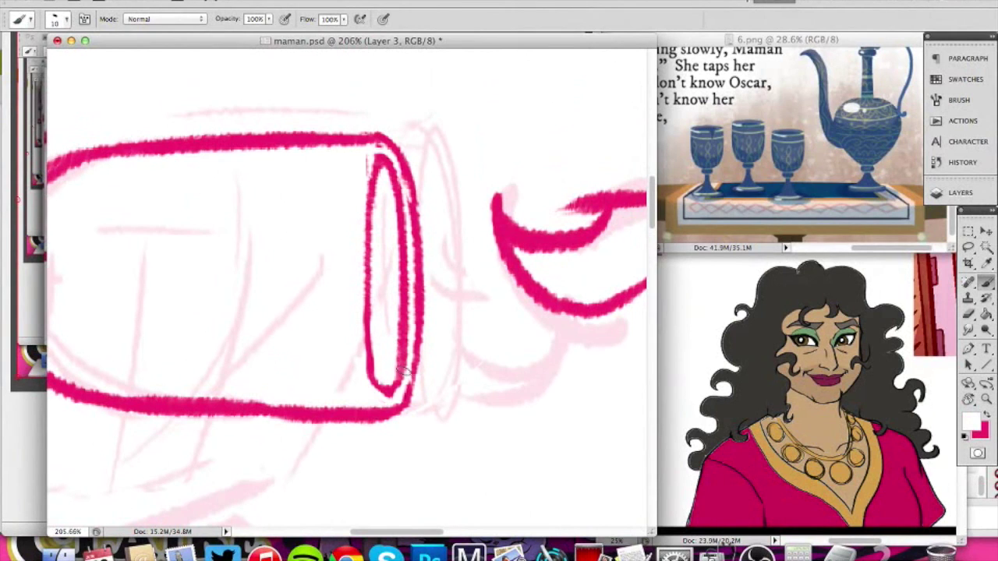
{"action": "left_click_drag", "start_coordinate": [405, 379], "coordinate": [384, 397]}
{"action": "key", "text": "x"}
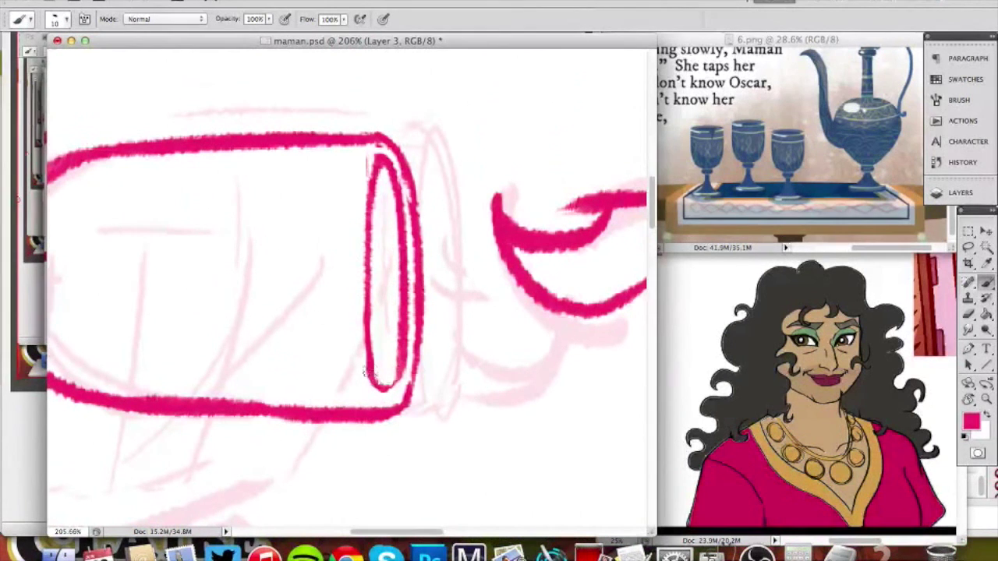
Paint out the stray marks at the inner rim's left end and even out the outer rim line in pink.
{"action": "key", "text": "x"}
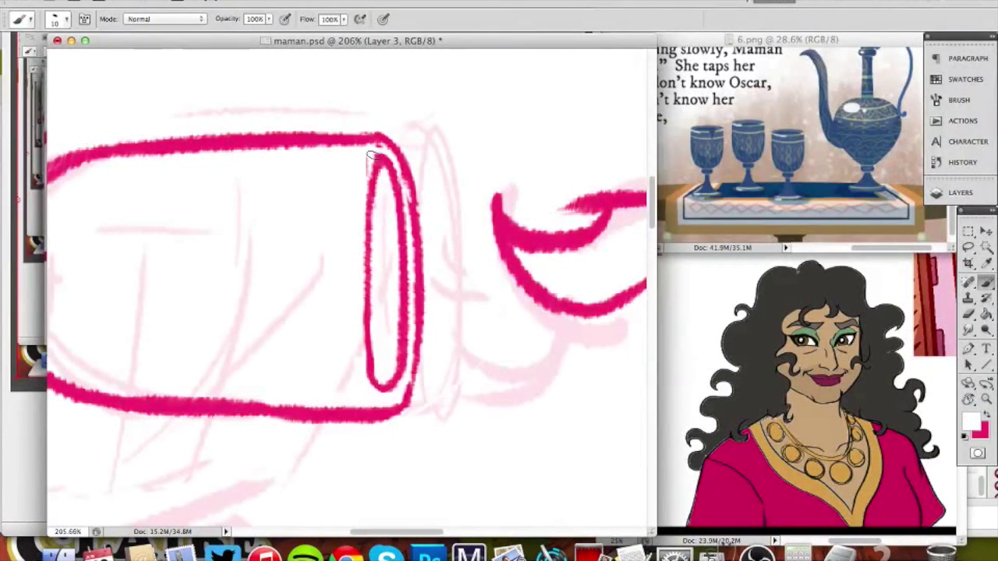
{"action": "left_click_drag", "start_coordinate": [392, 159], "coordinate": [411, 284]}
{"action": "key", "text": "x"}
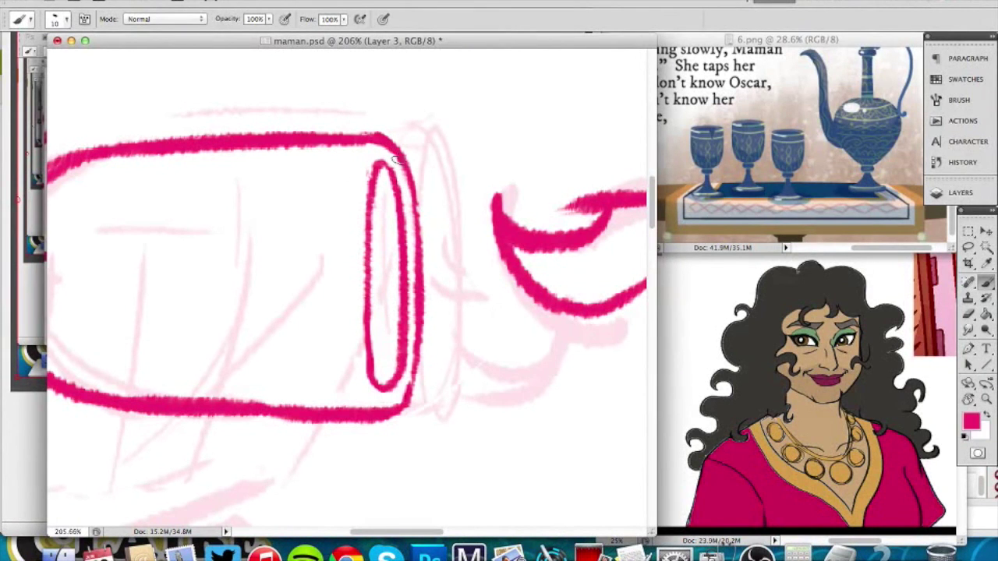
{"action": "mouse_move", "coordinate": [393, 144]}
{"action": "left_mouse_down"}
{"action": "mouse_move", "coordinate": [414, 253]}
{"action": "mouse_move", "coordinate": [428, 259]}
{"action": "mouse_move", "coordinate": [417, 221]}
{"action": "mouse_move", "coordinate": [411, 371]}
{"action": "left_mouse_up"}
Reshape the right end of the inner rim ellipse and clean the gap between the two rim lines with white.
{"action": "key", "text": "x"}
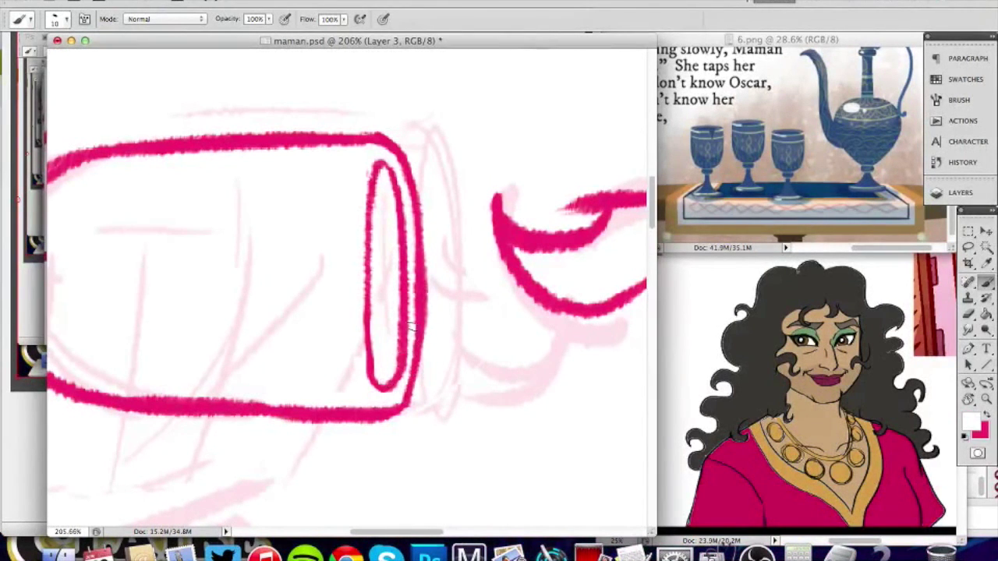
{"action": "left_click_drag", "start_coordinate": [368, 360], "coordinate": [388, 394]}
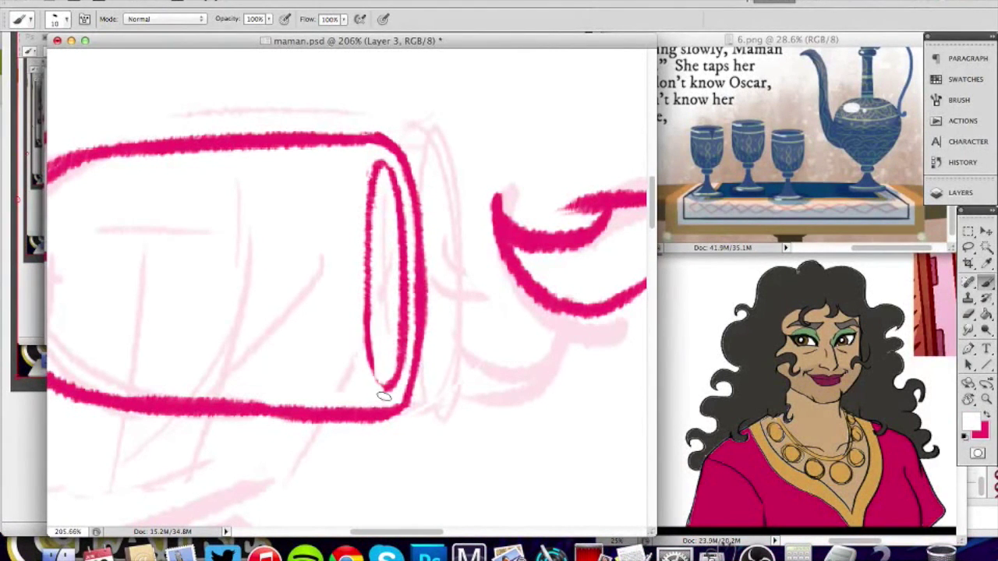
{"action": "key", "text": "x"}
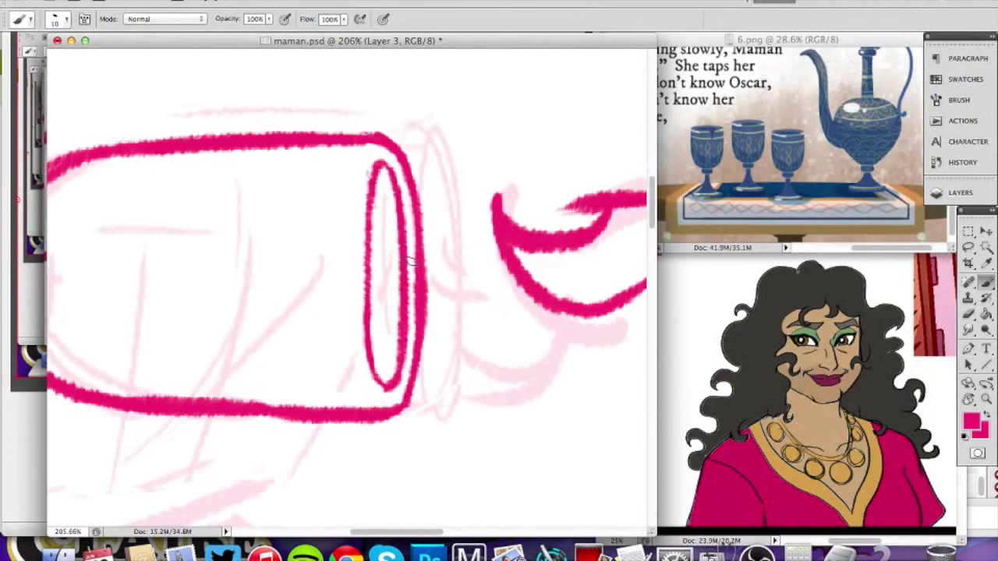
{"action": "key", "text": "x"}
{"action": "left_click_drag", "start_coordinate": [414, 245], "coordinate": [408, 367]}
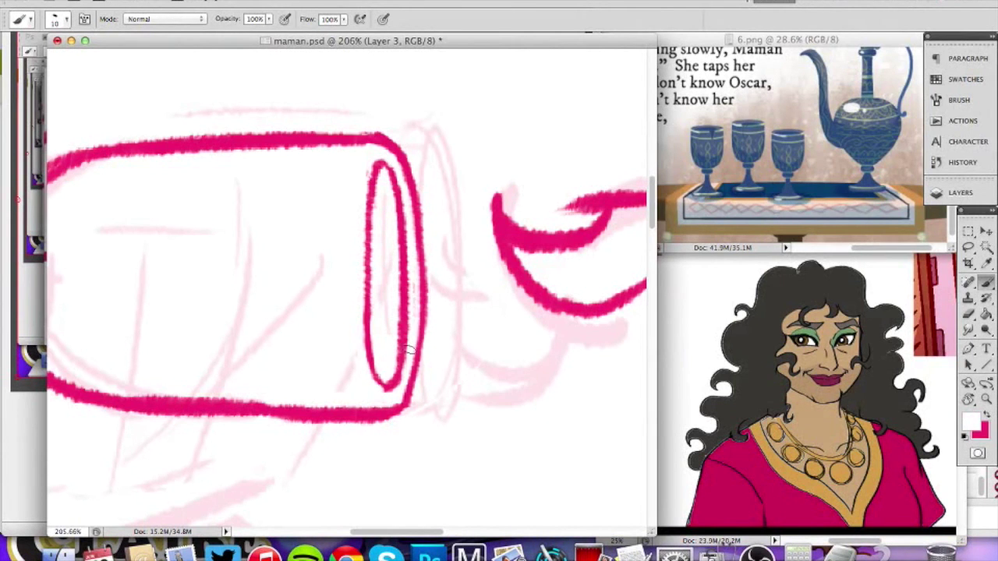
Lasso the goblet's inner rim ellipse, stretch it to 105.44% width towards both sides of the cup and deselect.
{"action": "key", "text": "r"}
{"action": "left_click_drag", "start_coordinate": [383, 138], "coordinate": [127, 247]}
{"action": "key", "text": "z"}
{"action": "left_click_drag", "start_coordinate": [339, 283], "coordinate": [344, 318]}
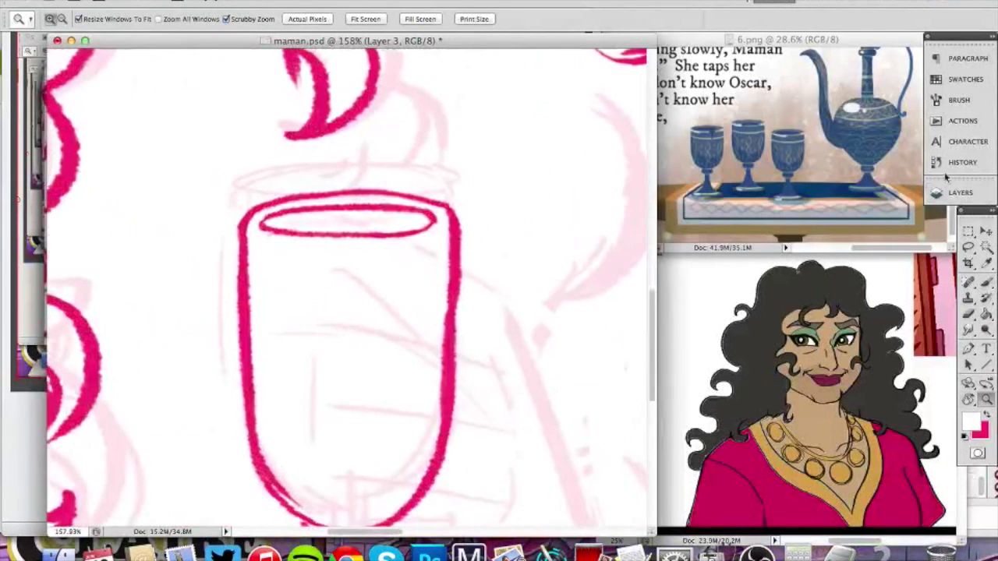
{"action": "left_click", "coordinate": [968, 248]}
{"action": "mouse_move", "coordinate": [260, 222]}
{"action": "left_mouse_down"}
{"action": "mouse_move", "coordinate": [333, 251]}
{"action": "mouse_move", "coordinate": [418, 248]}
{"action": "mouse_move", "coordinate": [446, 231]}
{"action": "mouse_move", "coordinate": [427, 201]}
{"action": "left_mouse_up"}
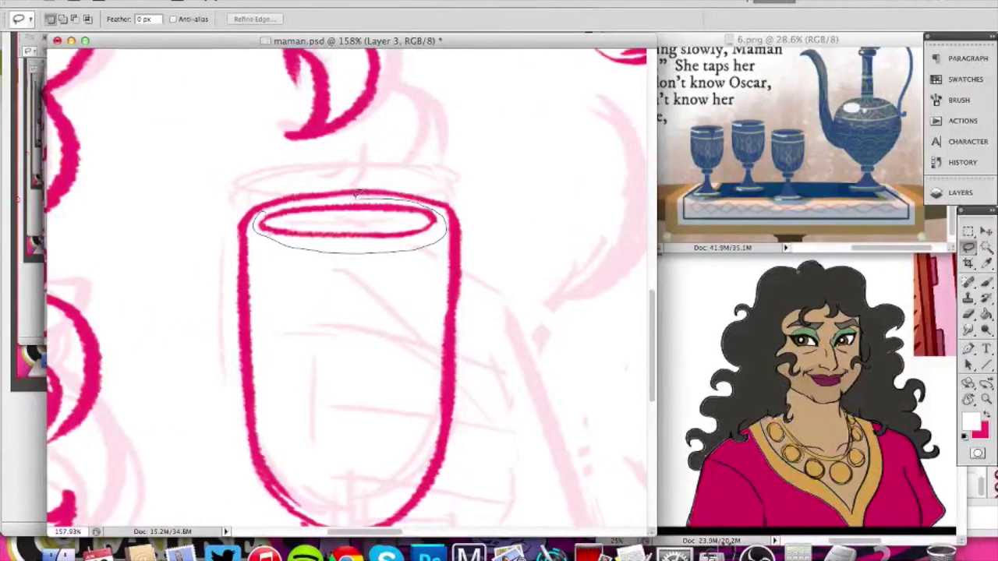
{"action": "left_click_drag", "start_coordinate": [273, 204], "coordinate": [274, 204]}
{"action": "key", "text": "ctrl+t"}
{"action": "left_click_drag", "start_coordinate": [446, 225], "coordinate": [452, 226]}
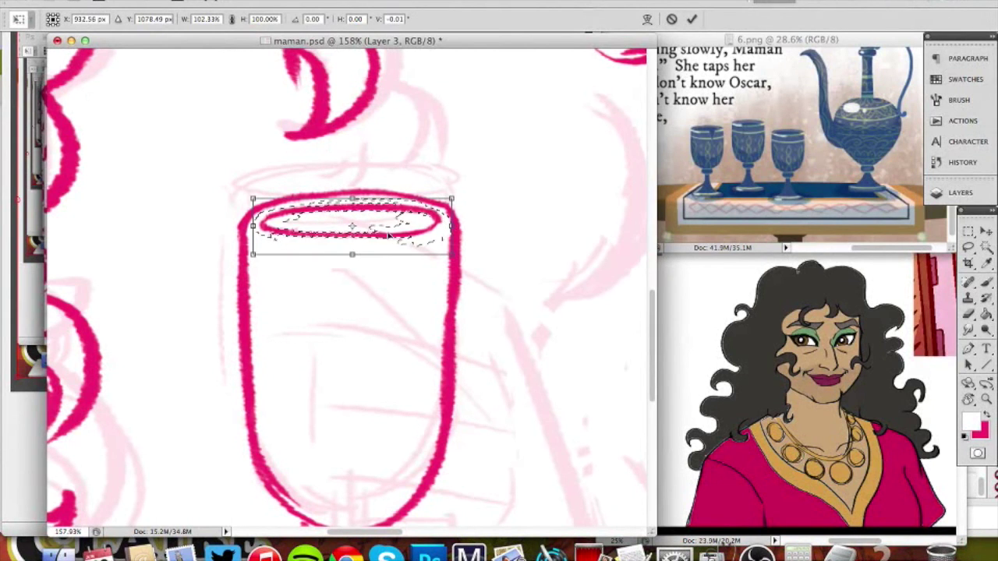
{"action": "left_click_drag", "start_coordinate": [252, 226], "coordinate": [247, 226]}
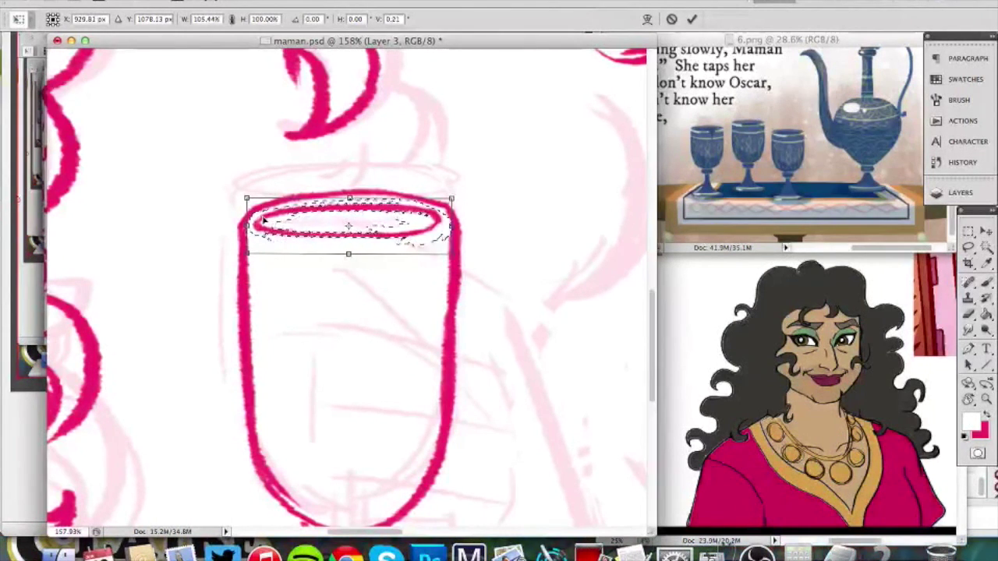
{"action": "key", "text": "Return"}
{"action": "key", "text": "ctrl+d"}
Make pink the brush colour again and save the document.
{"action": "key", "text": "b"}
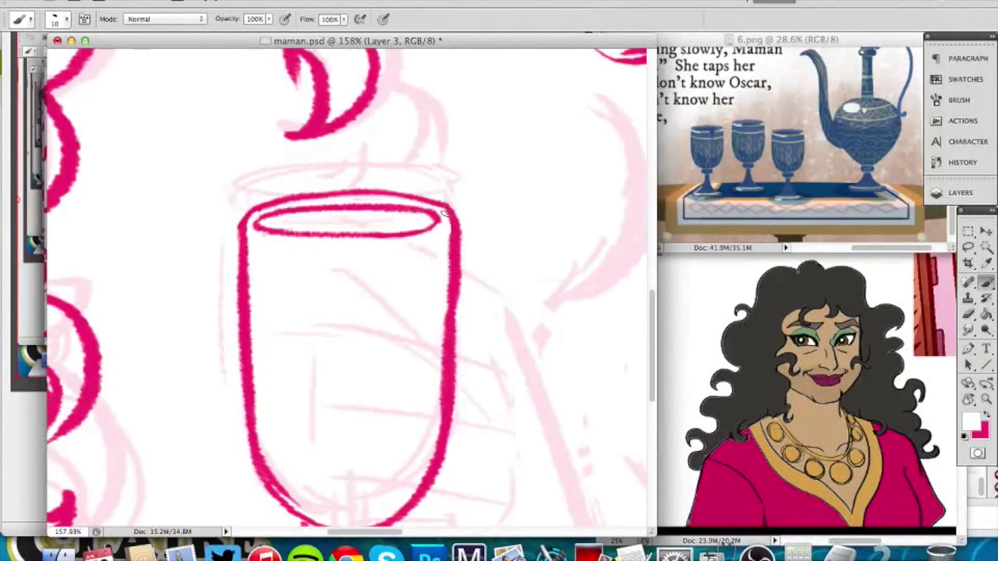
{"action": "key", "text": "x"}
{"action": "key", "text": "z"}
{"action": "left_click_drag", "start_coordinate": [373, 365], "coordinate": [275, 395]}
{"action": "key", "text": "ctrl+s"}
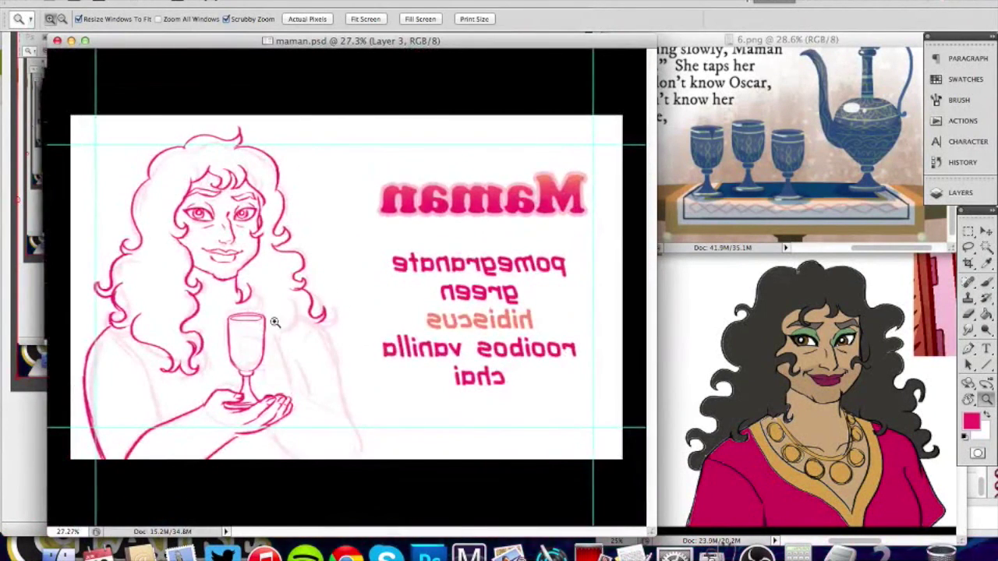
Ink a curved pink band line just below the goblet's inner rim with the size 20 brush, redrawing it until it fits.
{"action": "left_click_drag", "start_coordinate": [229, 331], "coordinate": [330, 296]}
{"action": "key", "text": "r"}
{"action": "key", "text": "r"}
{"action": "left_click_drag", "start_coordinate": [379, 403], "coordinate": [421, 278]}
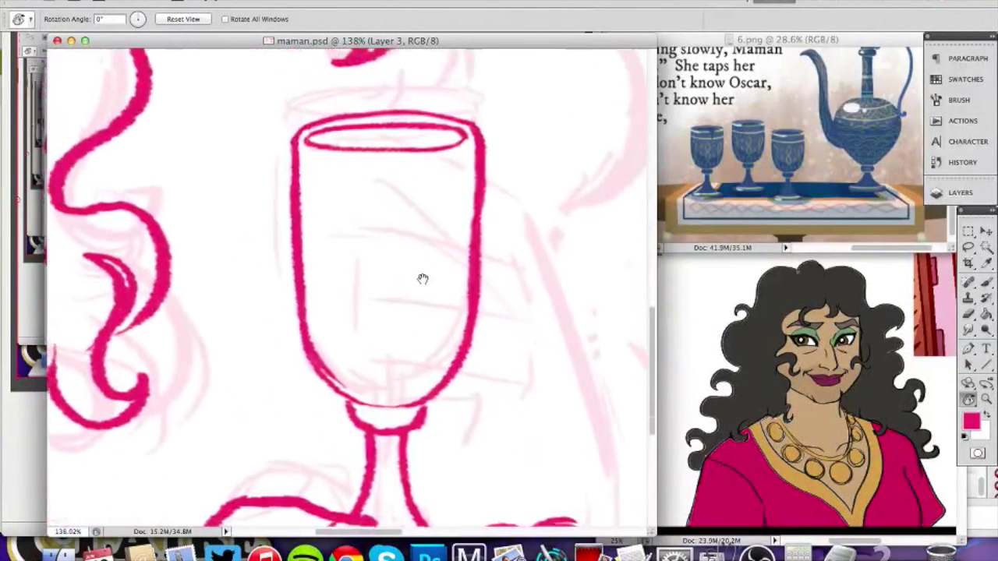
{"action": "key", "text": "b"}
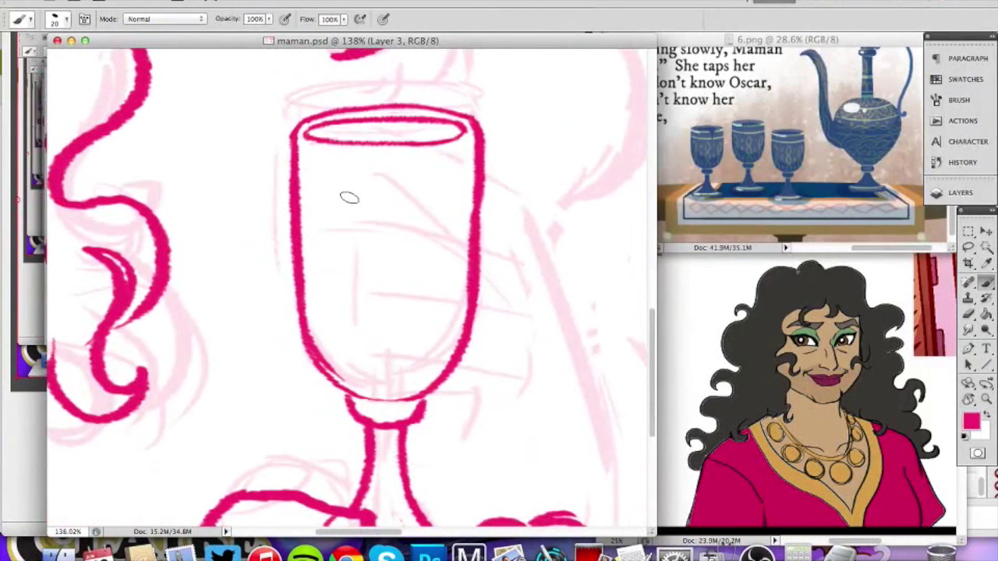
{"action": "key", "text": "r"}
{"action": "left_click_drag", "start_coordinate": [466, 73], "coordinate": [197, 247]}
{"action": "key", "text": "b"}
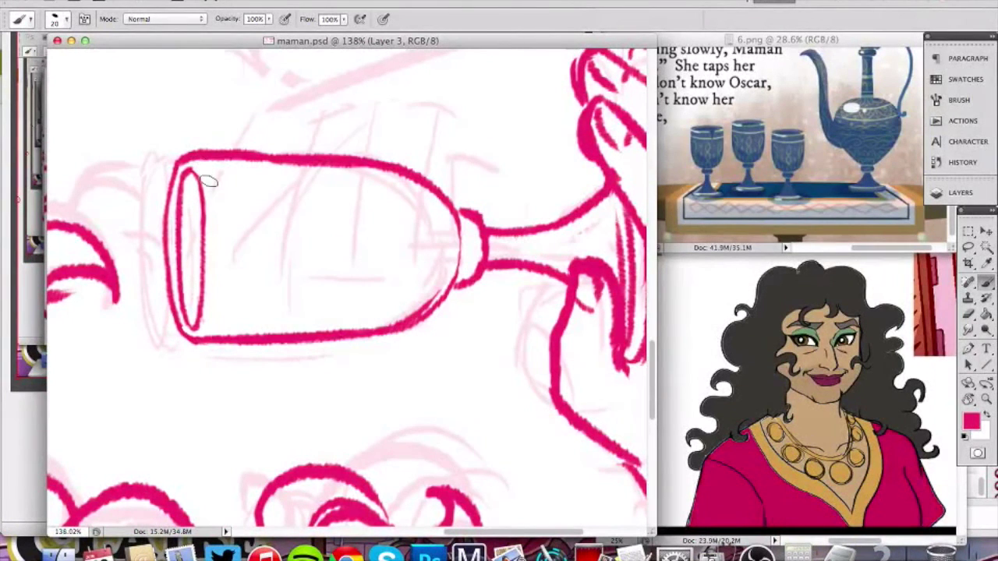
{"action": "mouse_move", "coordinate": [208, 180]}
{"action": "left_mouse_down"}
{"action": "mouse_move", "coordinate": [213, 265]}
{"action": "mouse_move", "coordinate": [204, 333]}
{"action": "left_mouse_up"}
{"action": "key", "text": "super+z"}
{"action": "mouse_move", "coordinate": [199, 165]}
{"action": "left_mouse_down"}
{"action": "mouse_move", "coordinate": [212, 204]}
{"action": "mouse_move", "coordinate": [210, 337]}
{"action": "left_mouse_up"}
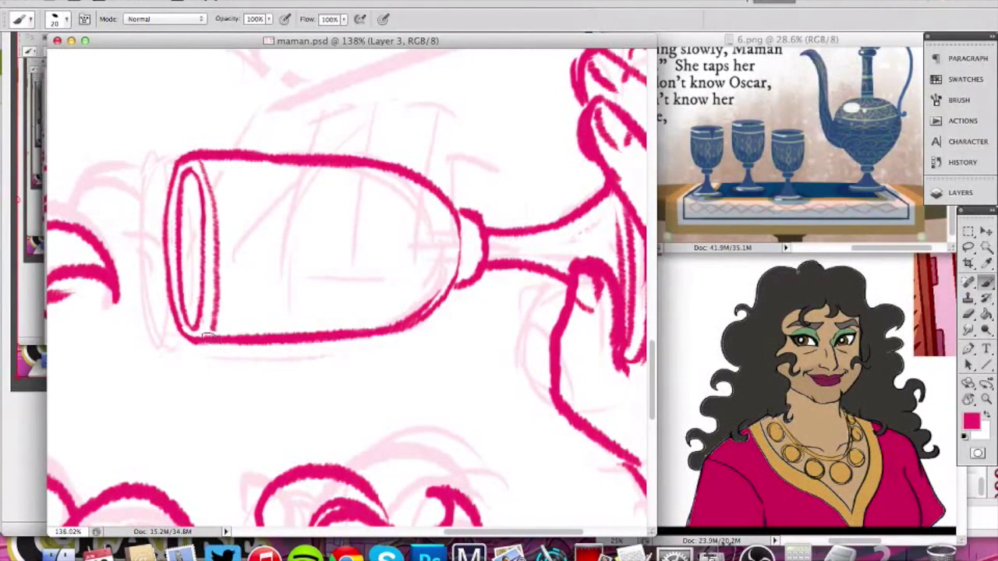
{"action": "key", "text": "super+z"}
{"action": "left_click_drag", "start_coordinate": [201, 163], "coordinate": [216, 251]}
{"action": "key", "text": "super+z"}
{"action": "mouse_move", "coordinate": [199, 161]}
{"action": "left_mouse_down"}
{"action": "mouse_move", "coordinate": [220, 228]}
{"action": "mouse_move", "coordinate": [220, 295]}
{"action": "left_mouse_up"}
{"action": "key", "text": "ctrl+z"}
{"action": "mouse_move", "coordinate": [199, 161]}
{"action": "left_mouse_down"}
{"action": "mouse_move", "coordinate": [216, 269]}
{"action": "mouse_move", "coordinate": [209, 329]}
{"action": "left_mouse_up"}
{"action": "left_click_drag", "start_coordinate": [216, 293], "coordinate": [200, 338]}
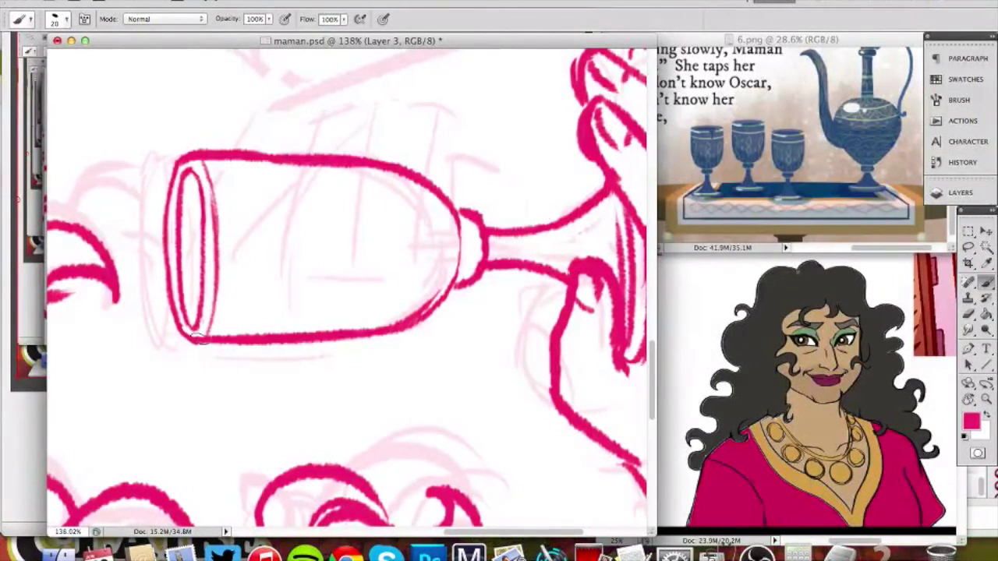
{"action": "key", "text": "x"}
{"action": "key", "text": "x"}
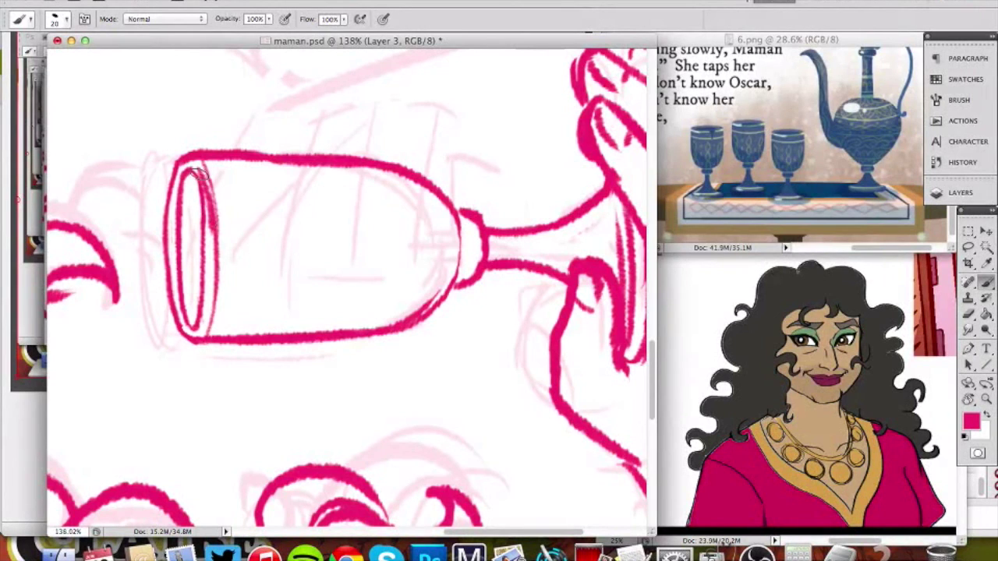
{"action": "key", "text": "x"}
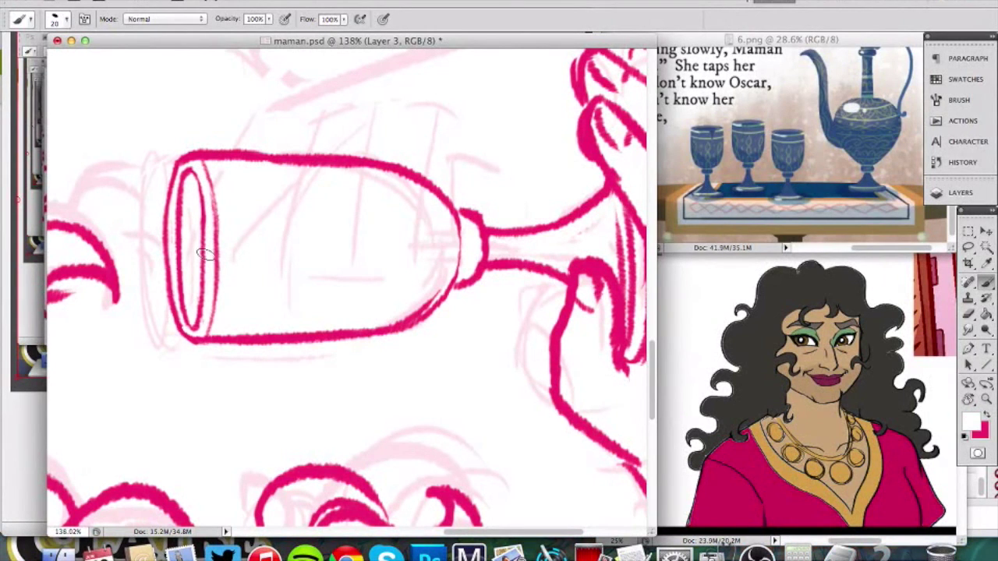
{"action": "key", "text": "x"}
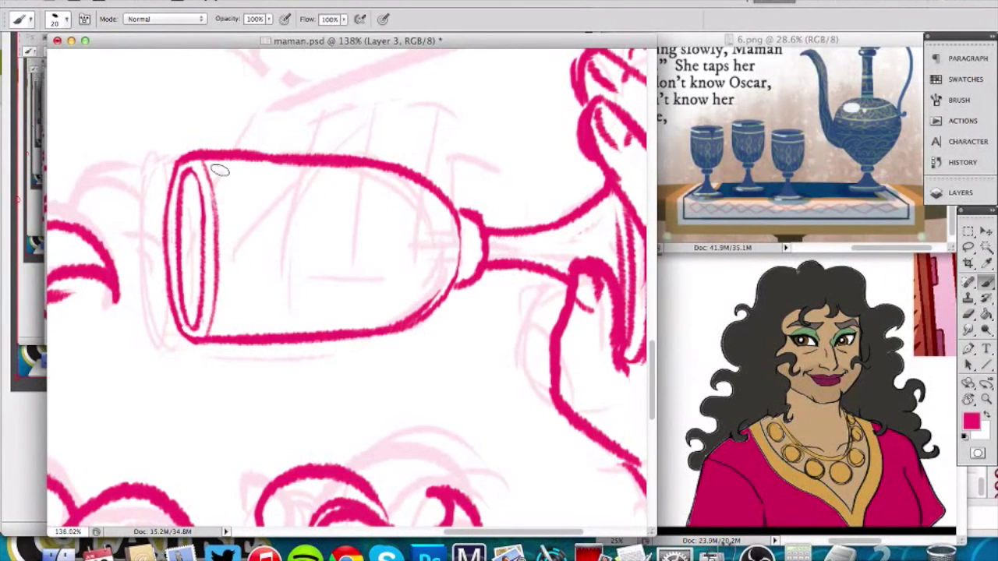
Ink a pair of closely spaced curved band lines around the bowl below the first one and clean the gap with white.
{"action": "left_click_drag", "start_coordinate": [225, 162], "coordinate": [231, 310]}
{"action": "key", "text": "super+z"}
{"action": "left_click_drag", "start_coordinate": [226, 161], "coordinate": [230, 336]}
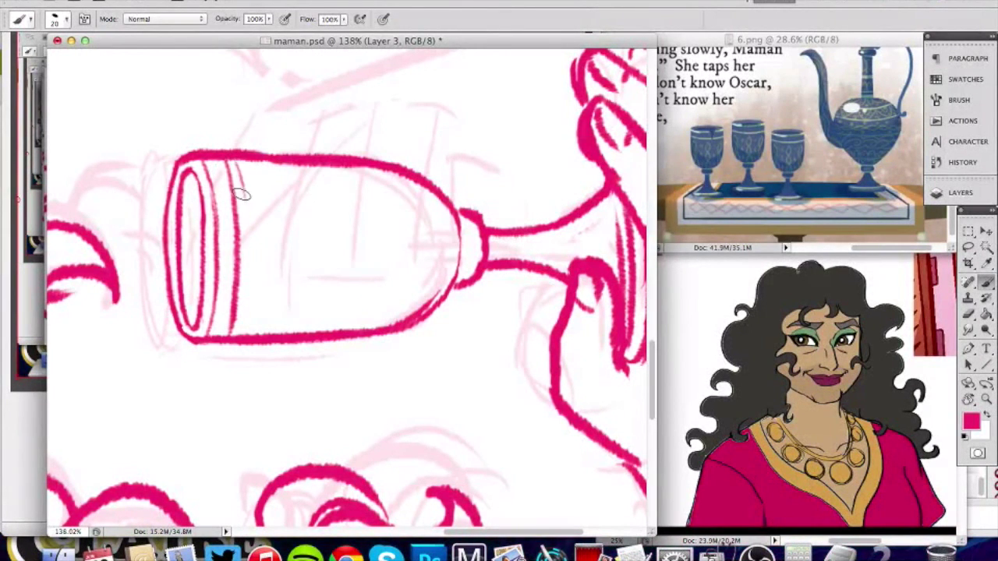
{"action": "left_click_drag", "start_coordinate": [241, 174], "coordinate": [249, 262]}
{"action": "key", "text": "x"}
{"action": "left_click_drag", "start_coordinate": [237, 177], "coordinate": [243, 333]}
{"action": "key", "text": "x"}
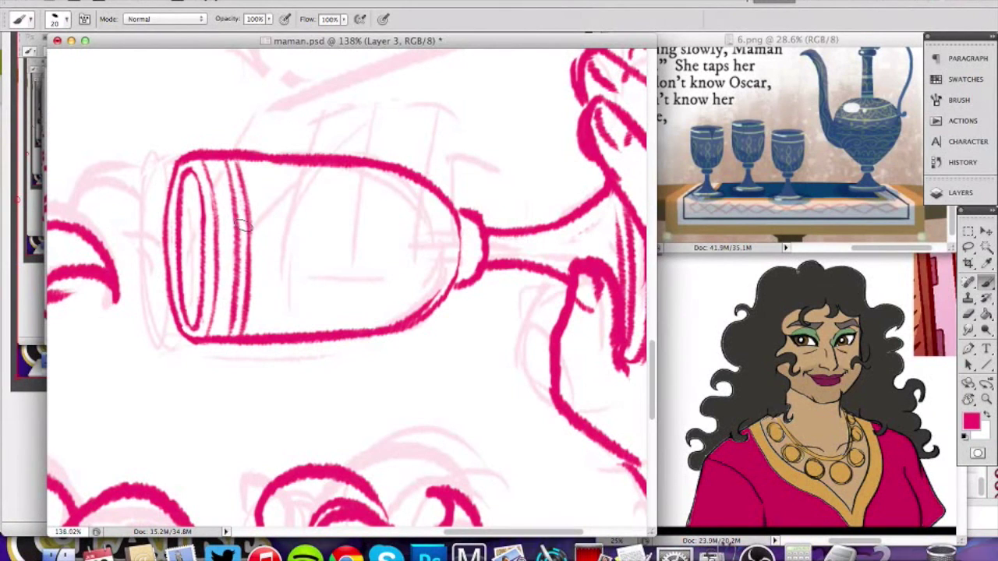
Start a vertical chain of pink diamonds down the middle of the goblet's bowl and undo the last two strokes.
{"action": "key", "text": "r"}
{"action": "left_click_drag", "start_coordinate": [412, 112], "coordinate": [440, 363]}
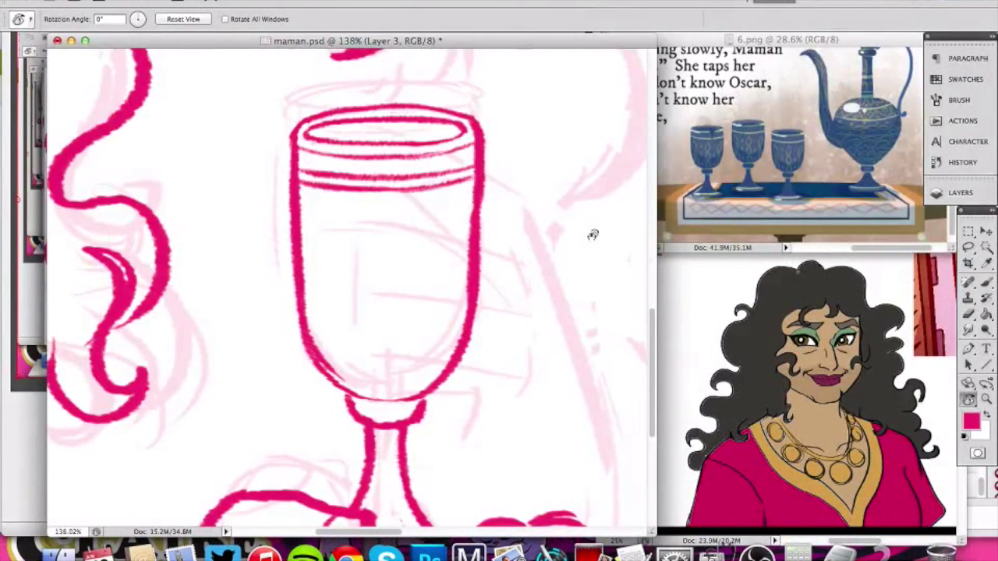
{"action": "key", "text": "z"}
{"action": "mouse_move", "coordinate": [376, 227]}
{"action": "left_mouse_down"}
{"action": "mouse_move", "coordinate": [383, 218]}
{"action": "mouse_move", "coordinate": [366, 238]}
{"action": "left_mouse_up"}
{"action": "key", "text": "b"}
{"action": "key", "text": "x"}
{"action": "key", "text": "x"}
{"action": "mouse_move", "coordinate": [382, 193]}
{"action": "left_mouse_down"}
{"action": "mouse_move", "coordinate": [405, 242]}
{"action": "mouse_move", "coordinate": [372, 327]}
{"action": "left_mouse_up"}
{"action": "mouse_move", "coordinate": [390, 273]}
{"action": "left_mouse_down"}
{"action": "mouse_move", "coordinate": [396, 327]}
{"action": "mouse_move", "coordinate": [368, 379]}
{"action": "left_mouse_up"}
{"action": "mouse_move", "coordinate": [385, 333]}
{"action": "left_mouse_down"}
{"action": "mouse_move", "coordinate": [407, 373]}
{"action": "mouse_move", "coordinate": [392, 403]}
{"action": "left_mouse_up"}
{"action": "key", "text": "super+space"}
{"action": "mouse_move", "coordinate": [382, 368]}
{"action": "left_mouse_down"}
{"action": "mouse_move", "coordinate": [421, 356]}
{"action": "mouse_move", "coordinate": [382, 387]}
{"action": "left_mouse_up"}
{"action": "left_click_drag", "start_coordinate": [399, 337], "coordinate": [412, 390]}
{"action": "key", "text": "alt+super+z"}
{"action": "key", "text": "alt+super+z"}
Reduce the brush size to 9 and complete the central chain of three diamonds with double outlines.
{"action": "key", "text": "bracketleft"}
{"action": "key", "text": "bracketleft"}
{"action": "mouse_move", "coordinate": [385, 209]}
{"action": "left_mouse_down"}
{"action": "mouse_move", "coordinate": [366, 268]}
{"action": "mouse_move", "coordinate": [392, 309]}
{"action": "left_mouse_up"}
{"action": "left_click_drag", "start_coordinate": [392, 209], "coordinate": [401, 419]}
{"action": "left_click_drag", "start_coordinate": [398, 339], "coordinate": [402, 417]}
{"action": "key", "text": "space"}
{"action": "mouse_move", "coordinate": [432, 214]}
{"action": "left_mouse_down"}
{"action": "mouse_move", "coordinate": [423, 356]}
{"action": "mouse_move", "coordinate": [421, 346]}
{"action": "left_mouse_up"}
{"action": "mouse_move", "coordinate": [385, 206]}
{"action": "left_mouse_down"}
{"action": "mouse_move", "coordinate": [374, 335]}
{"action": "mouse_move", "coordinate": [386, 308]}
{"action": "mouse_move", "coordinate": [392, 333]}
{"action": "left_mouse_up"}
Ink a matching chain of double-outlined diamonds along the right edge of the goblet's bowl.
{"action": "left_click_drag", "start_coordinate": [510, 177], "coordinate": [511, 296]}
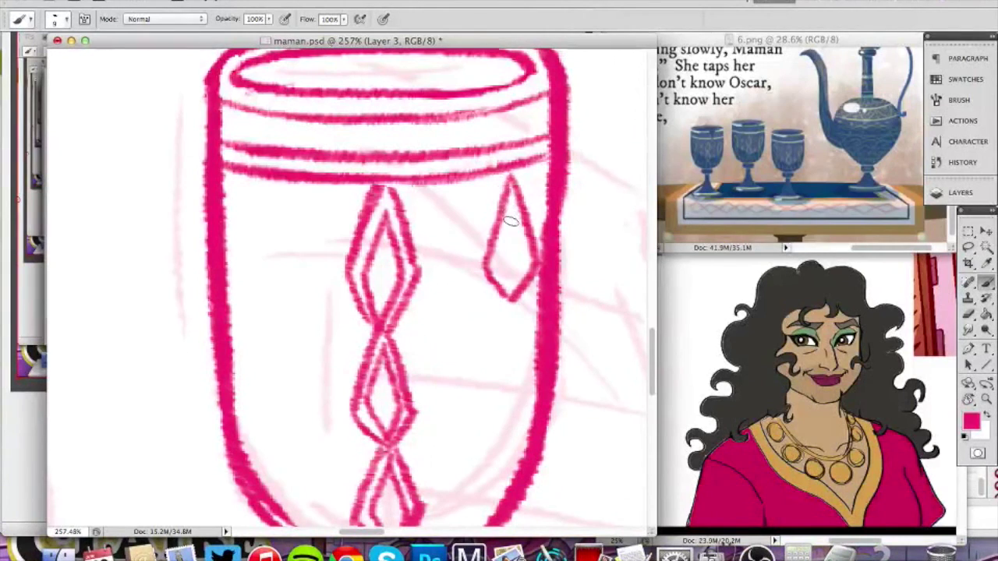
{"action": "mouse_move", "coordinate": [510, 180]}
{"action": "left_mouse_down"}
{"action": "mouse_move", "coordinate": [503, 304]}
{"action": "mouse_move", "coordinate": [517, 298]}
{"action": "mouse_move", "coordinate": [495, 409]}
{"action": "left_mouse_up"}
{"action": "key", "text": "super+z"}
{"action": "mouse_move", "coordinate": [513, 311]}
{"action": "left_mouse_down"}
{"action": "mouse_move", "coordinate": [488, 383]}
{"action": "mouse_move", "coordinate": [496, 407]}
{"action": "mouse_move", "coordinate": [510, 409]}
{"action": "mouse_move", "coordinate": [500, 395]}
{"action": "left_mouse_up"}
{"action": "mouse_move", "coordinate": [513, 318]}
{"action": "left_mouse_down"}
{"action": "mouse_move", "coordinate": [513, 410]}
{"action": "mouse_move", "coordinate": [514, 335]}
{"action": "mouse_move", "coordinate": [498, 423]}
{"action": "mouse_move", "coordinate": [517, 375]}
{"action": "mouse_move", "coordinate": [485, 404]}
{"action": "mouse_move", "coordinate": [478, 433]}
{"action": "left_mouse_up"}
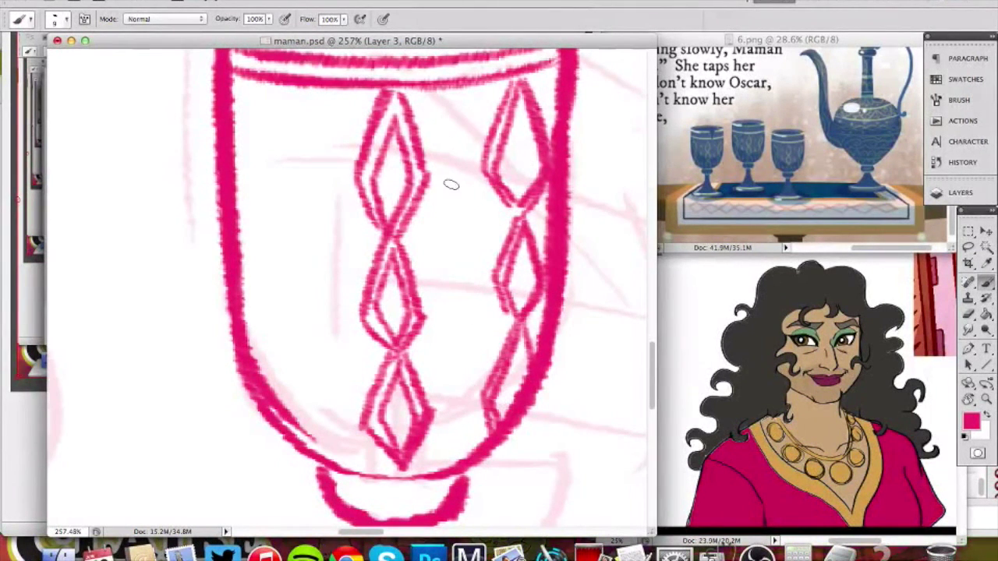
Draw three small circles in each gap beside the central diamond chain on the goblet's bowl.
{"action": "left_click_drag", "start_coordinate": [455, 161], "coordinate": [457, 154]}
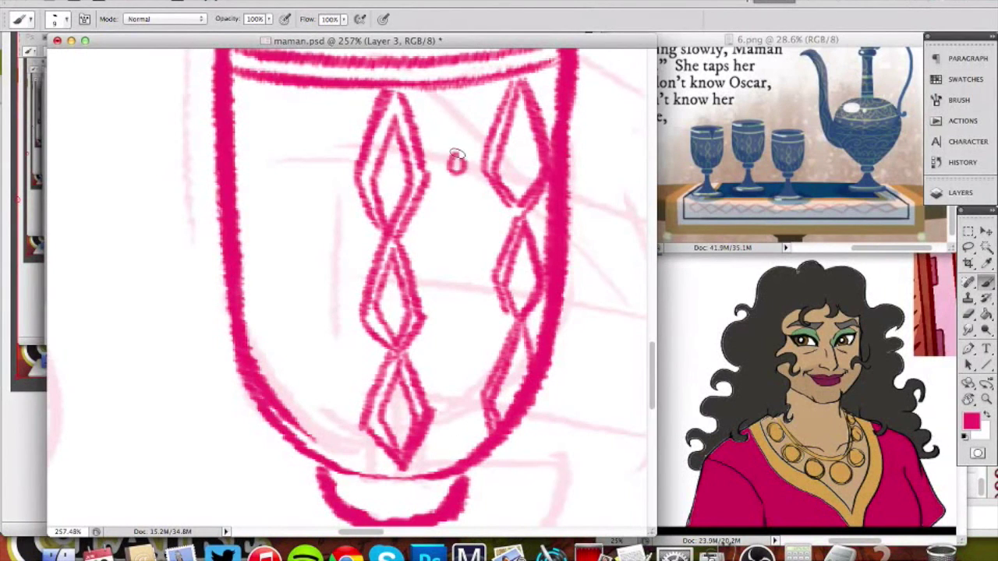
{"action": "left_click_drag", "start_coordinate": [456, 395], "coordinate": [455, 396]}
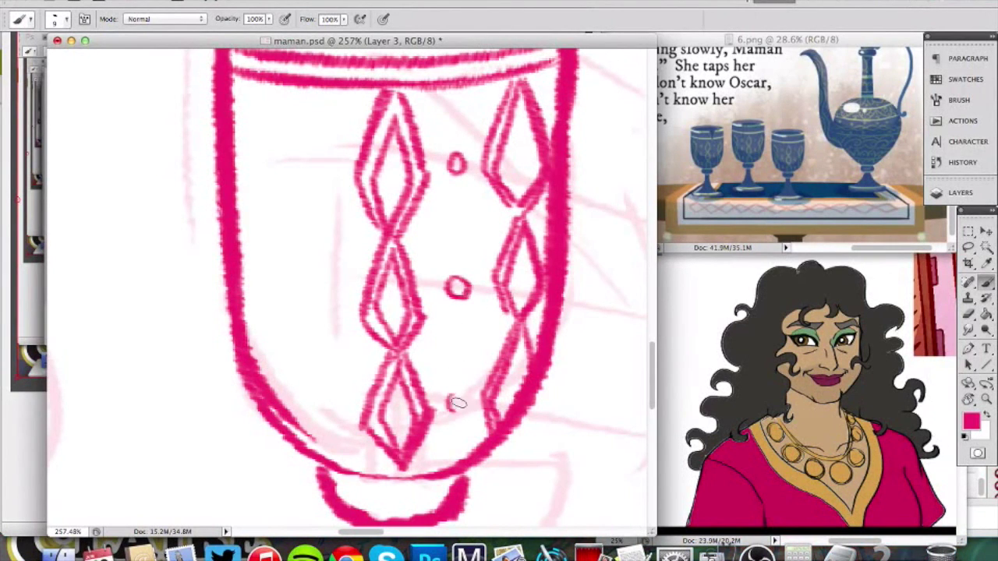
{"action": "left_click_drag", "start_coordinate": [303, 157], "coordinate": [304, 159]}
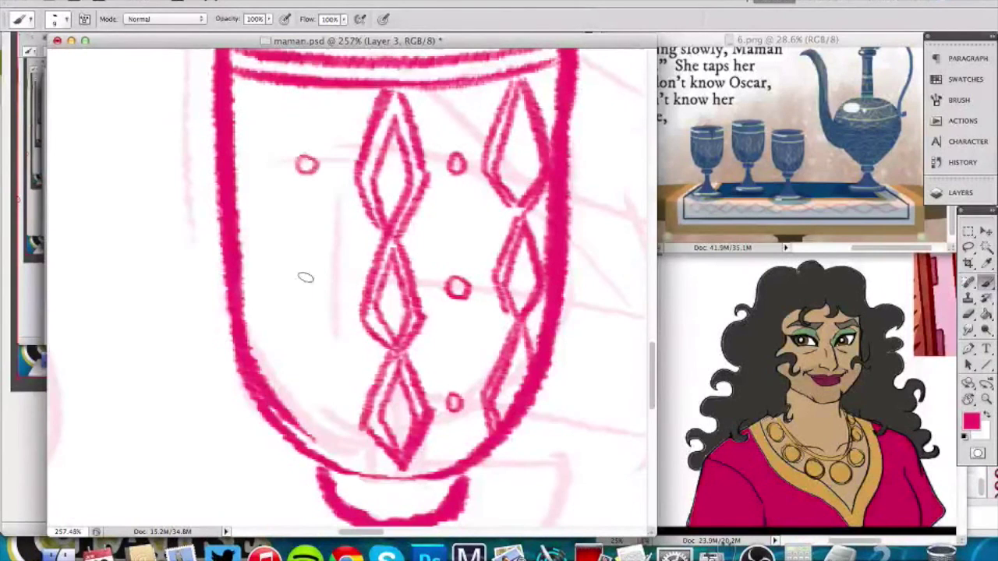
{"action": "left_click_drag", "start_coordinate": [310, 303], "coordinate": [314, 304]}
{"action": "left_click_drag", "start_coordinate": [309, 402], "coordinate": [311, 403]}
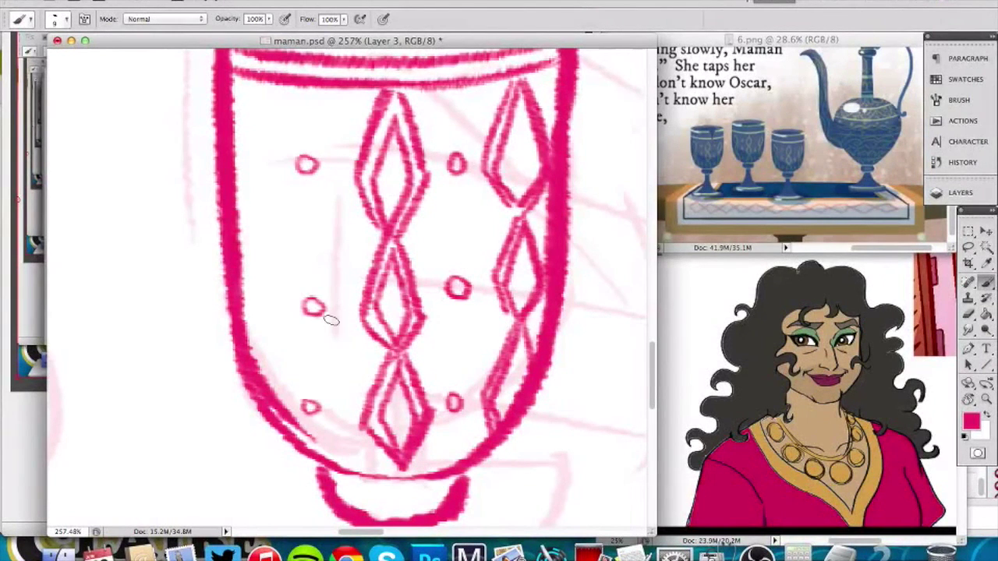
{"action": "mouse_move", "coordinate": [244, 84]}
{"action": "left_mouse_down"}
{"action": "mouse_move", "coordinate": [265, 148]}
{"action": "mouse_move", "coordinate": [239, 187]}
{"action": "left_mouse_up"}
{"action": "mouse_move", "coordinate": [235, 96]}
{"action": "left_mouse_down"}
{"action": "mouse_move", "coordinate": [247, 143]}
{"action": "mouse_move", "coordinate": [235, 183]}
{"action": "left_mouse_up"}
{"action": "key", "text": "z"}
{"action": "left_click_drag", "start_coordinate": [255, 132], "coordinate": [279, 166]}
{"action": "key", "text": "super+alt+z"}
{"action": "key", "text": "super+alt+z"}
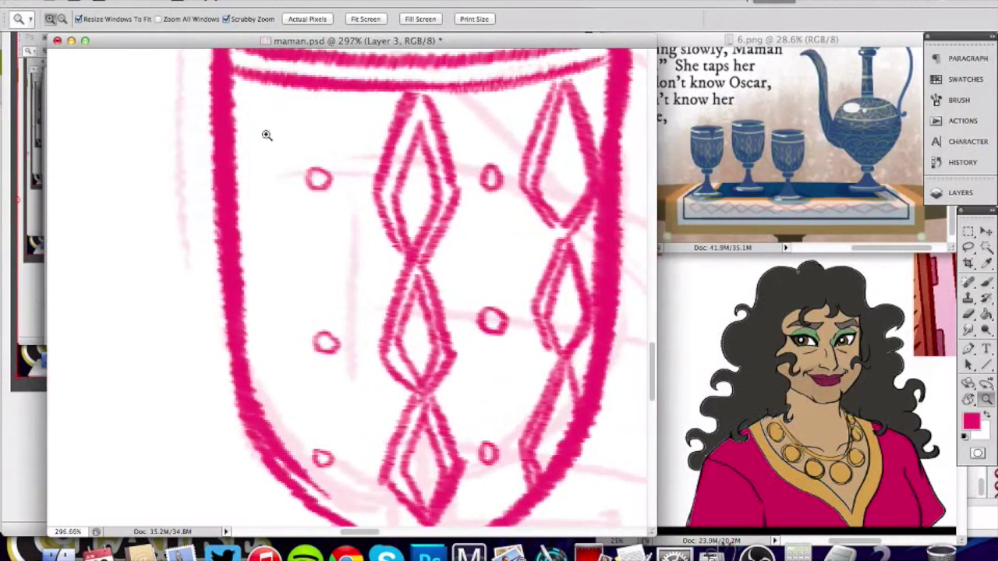
Ink a chain of double-outlined half diamonds along the left edge of the goblet's bowl.
{"action": "key", "text": "b"}
{"action": "mouse_move", "coordinate": [247, 88]}
{"action": "left_mouse_down"}
{"action": "mouse_move", "coordinate": [237, 213]}
{"action": "mouse_move", "coordinate": [256, 152]}
{"action": "mouse_move", "coordinate": [237, 196]}
{"action": "mouse_move", "coordinate": [246, 312]}
{"action": "left_mouse_up"}
{"action": "key", "text": "super+z"}
{"action": "left_click_drag", "start_coordinate": [242, 231], "coordinate": [246, 351]}
{"action": "mouse_move", "coordinate": [246, 254]}
{"action": "left_mouse_down"}
{"action": "mouse_move", "coordinate": [242, 337]}
{"action": "mouse_move", "coordinate": [286, 423]}
{"action": "mouse_move", "coordinate": [286, 460]}
{"action": "left_mouse_up"}
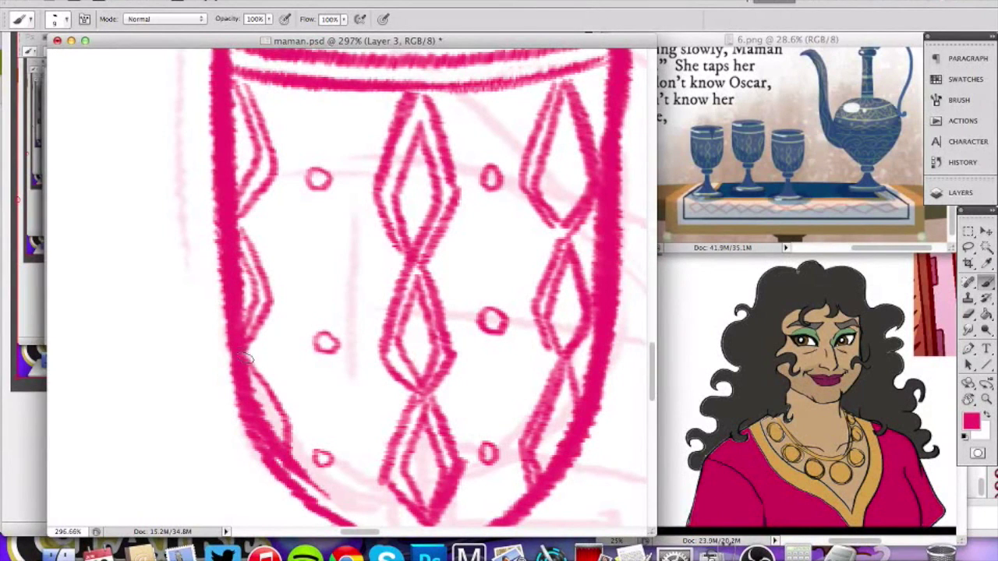
{"action": "mouse_move", "coordinate": [248, 362]}
{"action": "left_mouse_down"}
{"action": "mouse_move", "coordinate": [269, 386]}
{"action": "mouse_move", "coordinate": [293, 460]}
{"action": "left_mouse_up"}
Ink short diagonal pink lines on the chest, one beside the goblet's stem and one from the hair curl to the hand.
{"action": "key", "text": "z"}
{"action": "left_click_drag", "start_coordinate": [398, 304], "coordinate": [234, 382]}
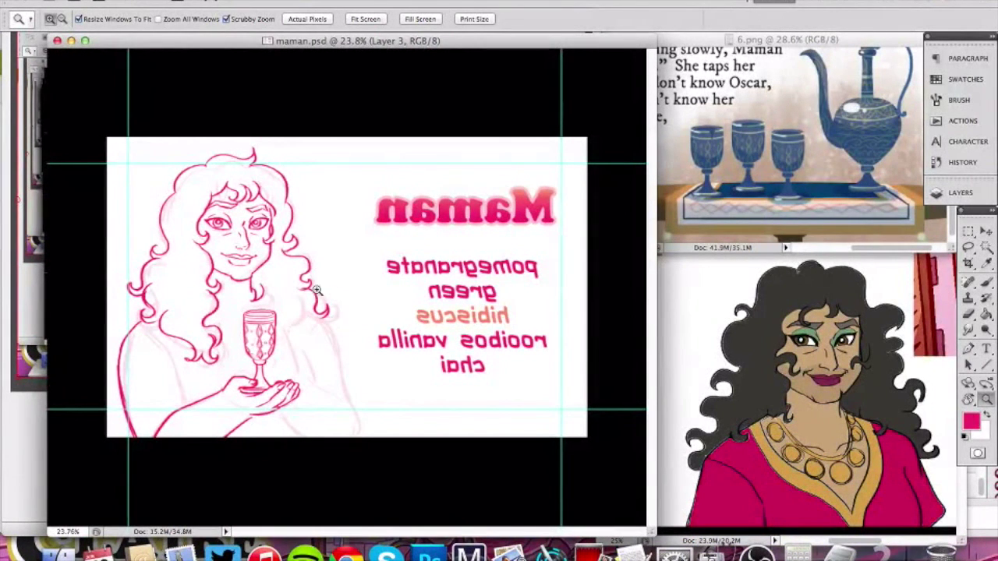
{"action": "left_click_drag", "start_coordinate": [166, 394], "coordinate": [196, 367]}
{"action": "key", "text": "b"}
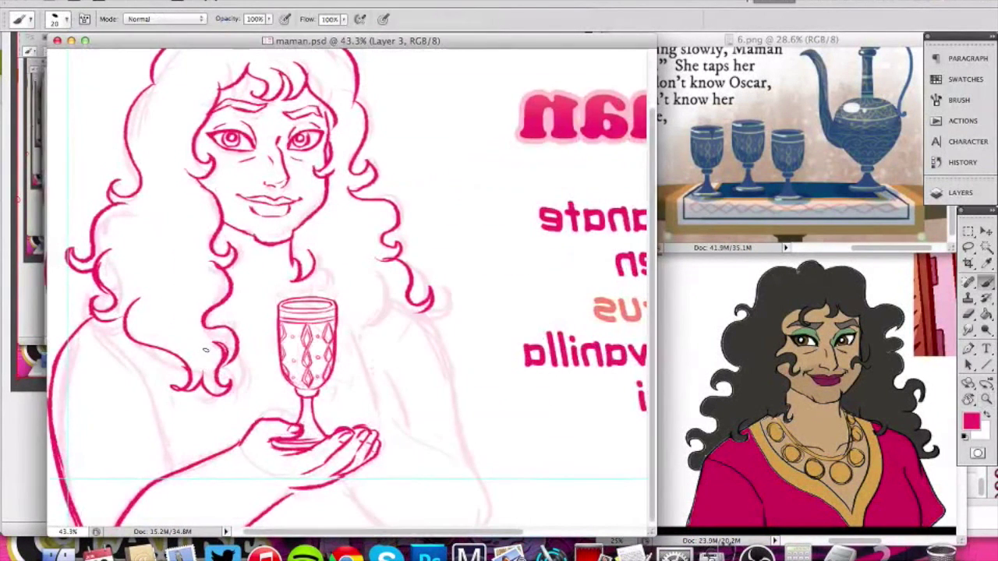
{"action": "left_click_drag", "start_coordinate": [318, 348], "coordinate": [338, 345]}
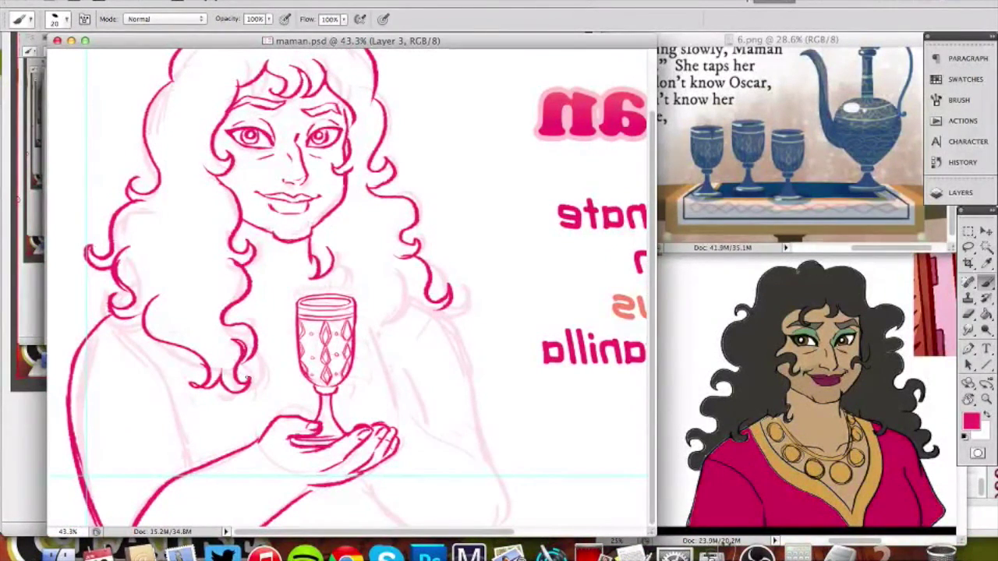
{"action": "left_click_drag", "start_coordinate": [289, 376], "coordinate": [310, 410]}
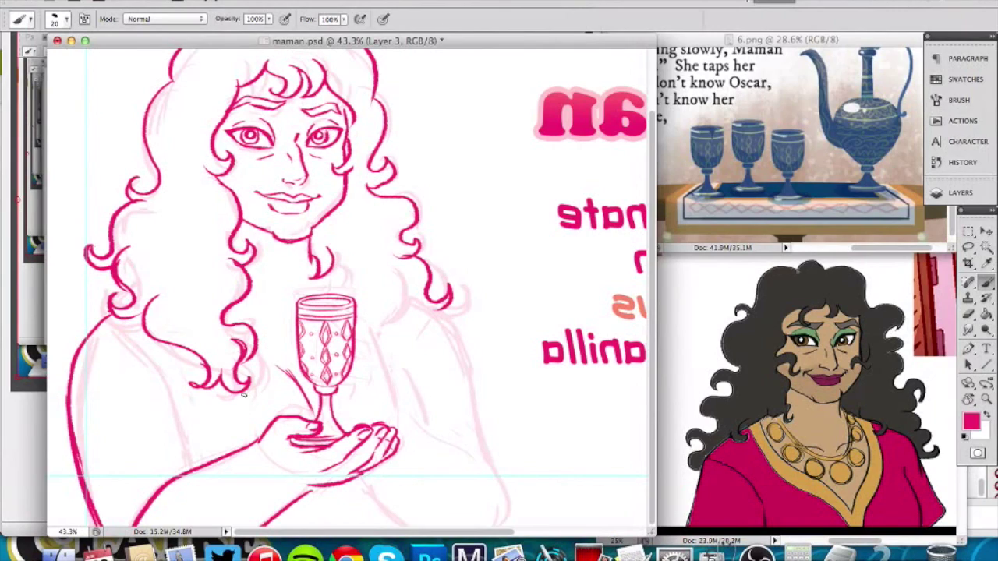
{"action": "left_click_drag", "start_coordinate": [245, 394], "coordinate": [269, 421]}
Turn the canvas view to -90°, save the document and add a new layer above Layer 3.
{"action": "key", "text": "z"}
{"action": "left_click_drag", "start_coordinate": [350, 404], "coordinate": [425, 382]}
{"action": "key", "text": "r"}
{"action": "left_click_drag", "start_coordinate": [454, 159], "coordinate": [241, 184]}
{"action": "key", "text": "super+s"}
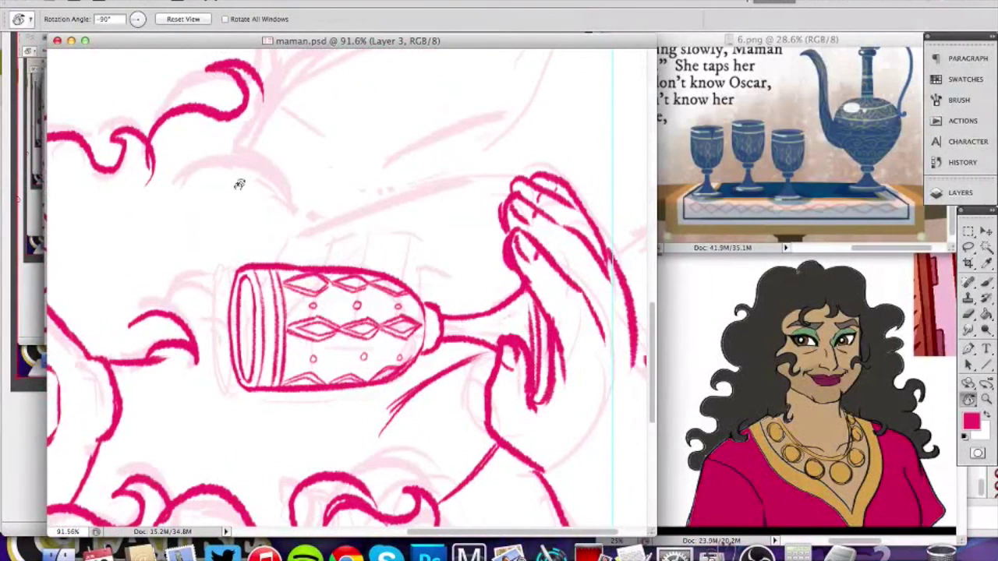
{"action": "left_click", "coordinate": [960, 195]}
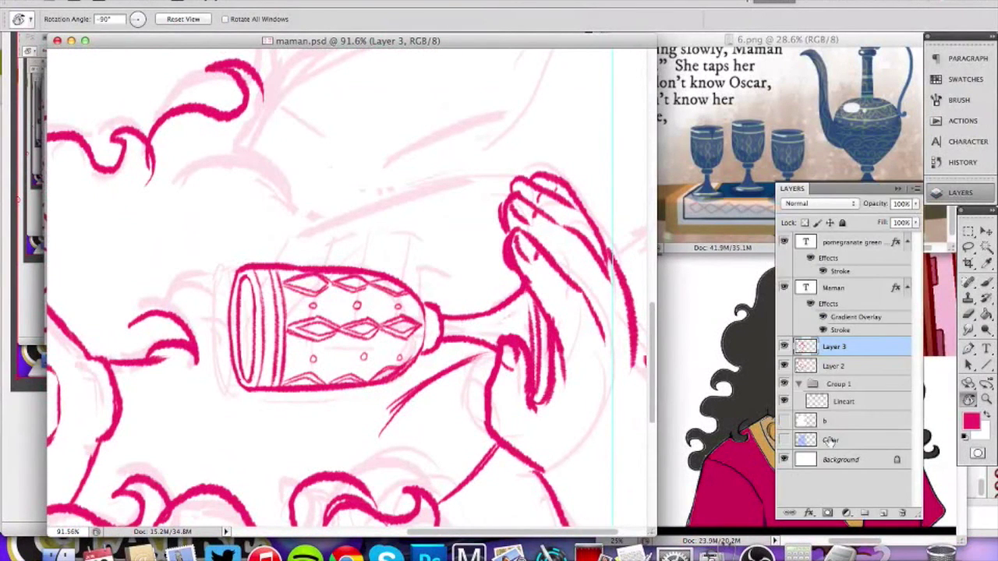
{"action": "left_click", "coordinate": [883, 513]}
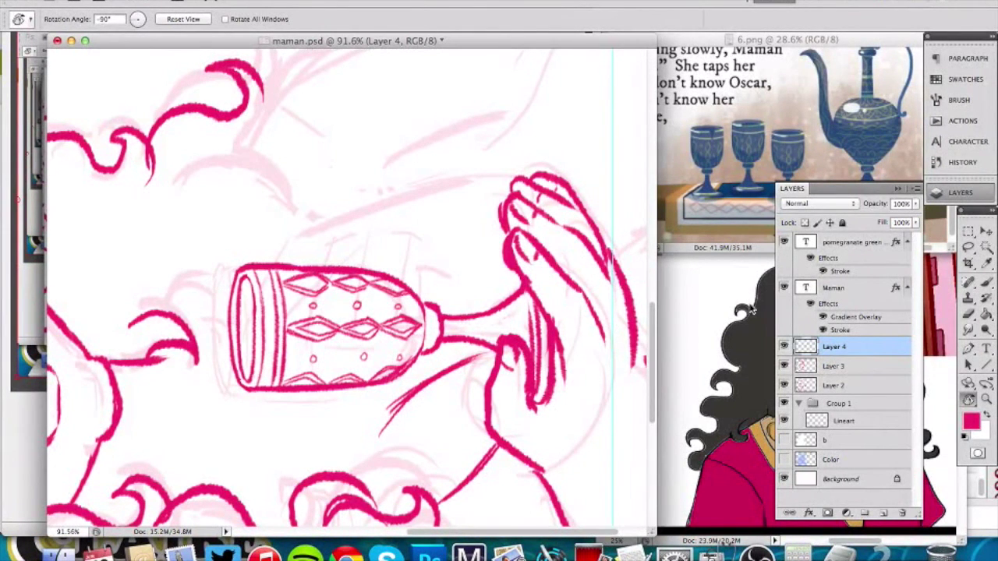
Ink the outlines of the upper three fingers wrapping around the goblet's bowl on Layer 4, following the sketch.
{"action": "key", "text": "z"}
{"action": "mouse_move", "coordinate": [167, 85]}
{"action": "left_mouse_down"}
{"action": "mouse_move", "coordinate": [423, 239]}
{"action": "mouse_move", "coordinate": [287, 50]}
{"action": "left_mouse_up"}
{"action": "key", "text": "b"}
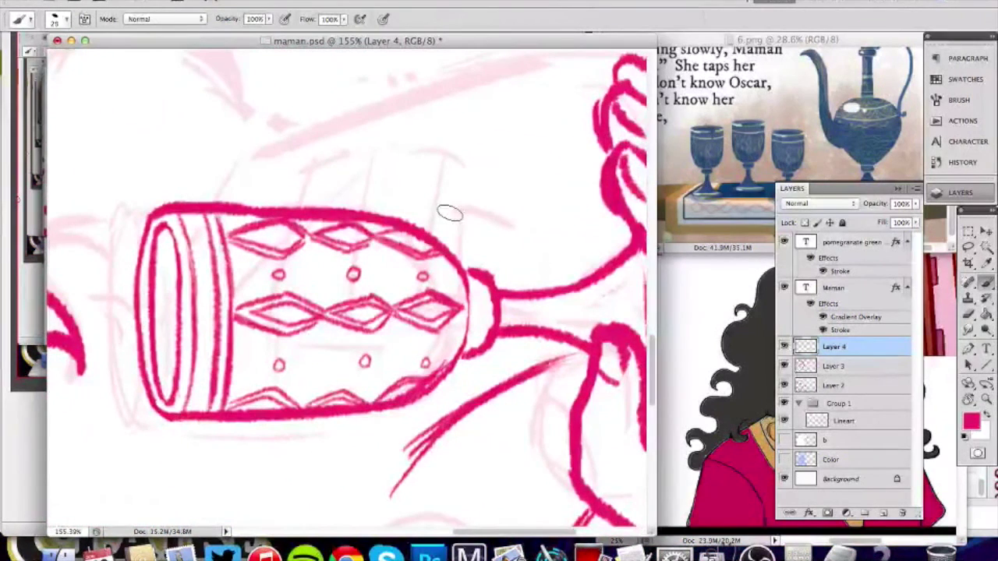
{"action": "left_click_drag", "start_coordinate": [415, 147], "coordinate": [354, 208]}
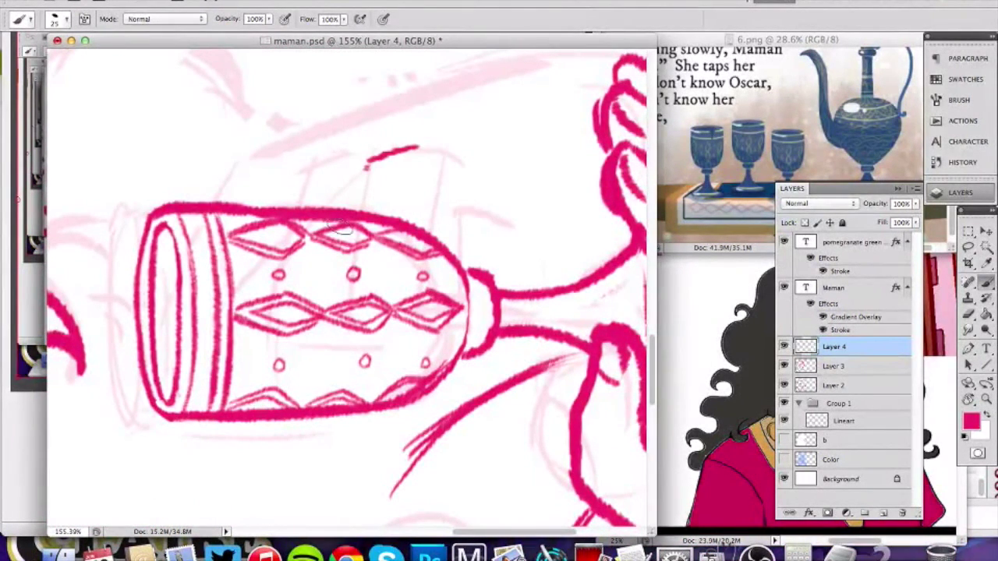
{"action": "key", "text": "super+z"}
{"action": "left_click", "coordinate": [783, 346]}
{"action": "left_click", "coordinate": [784, 346]}
{"action": "mouse_move", "coordinate": [367, 170]}
{"action": "left_mouse_down"}
{"action": "mouse_move", "coordinate": [337, 208]}
{"action": "mouse_move", "coordinate": [381, 257]}
{"action": "left_mouse_up"}
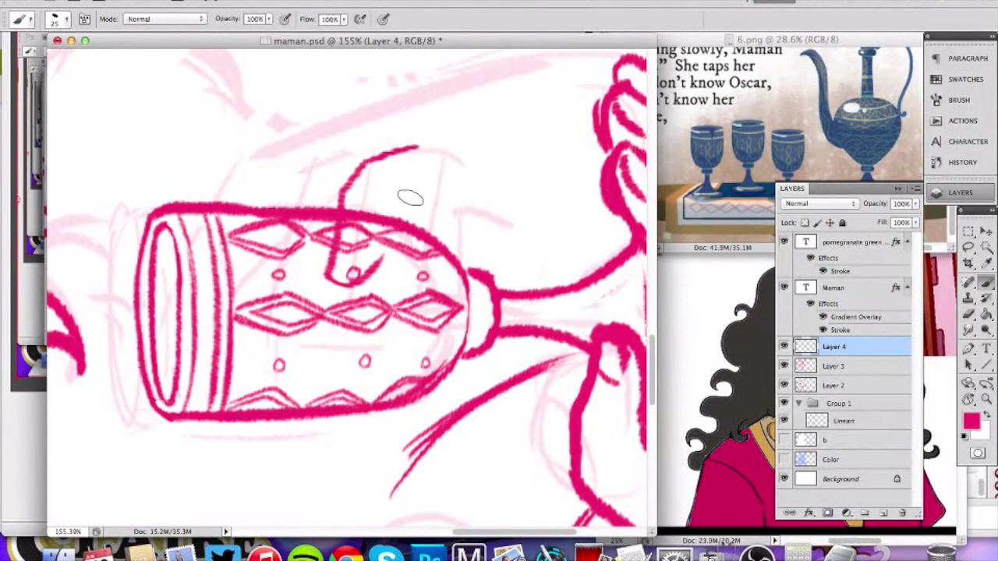
{"action": "left_click_drag", "start_coordinate": [436, 187], "coordinate": [392, 230]}
{"action": "mouse_move", "coordinate": [363, 142]}
{"action": "left_mouse_down"}
{"action": "mouse_move", "coordinate": [298, 167]}
{"action": "mouse_move", "coordinate": [280, 265]}
{"action": "mouse_move", "coordinate": [326, 269]}
{"action": "left_mouse_up"}
{"action": "mouse_move", "coordinate": [333, 130]}
{"action": "left_mouse_down"}
{"action": "mouse_move", "coordinate": [199, 205]}
{"action": "mouse_move", "coordinate": [246, 159]}
{"action": "mouse_move", "coordinate": [185, 245]}
{"action": "mouse_move", "coordinate": [278, 193]}
{"action": "left_mouse_up"}
{"action": "key", "text": "super+z"}
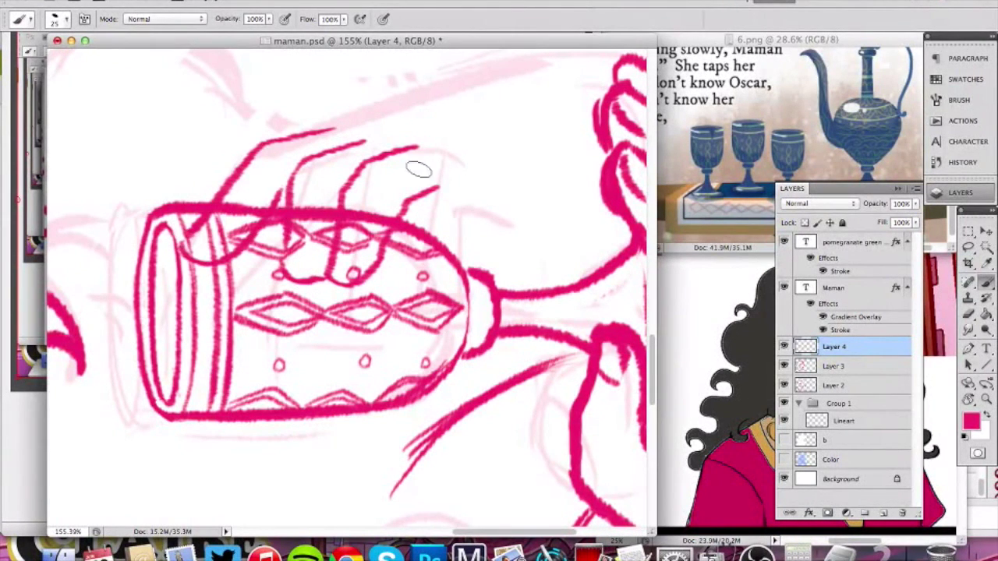
Ink the little finger around the lower part of the goblet's bowl, redrawing it until the curve fits.
{"action": "left_click_drag", "start_coordinate": [472, 166], "coordinate": [399, 210]}
{"action": "left_click_drag", "start_coordinate": [398, 230], "coordinate": [384, 265]}
{"action": "key", "text": "super+z"}
{"action": "key", "text": "super+z"}
{"action": "mouse_move", "coordinate": [466, 167]}
{"action": "left_mouse_down"}
{"action": "mouse_move", "coordinate": [400, 214]}
{"action": "mouse_move", "coordinate": [451, 257]}
{"action": "left_mouse_up"}
{"action": "key", "text": "super+z"}
{"action": "mouse_move", "coordinate": [466, 167]}
{"action": "left_mouse_down"}
{"action": "mouse_move", "coordinate": [442, 169]}
{"action": "mouse_move", "coordinate": [414, 226]}
{"action": "mouse_move", "coordinate": [460, 228]}
{"action": "left_mouse_up"}
Paint white over the goblet lines that show through the insides of the four fingers.
{"action": "key", "text": "x"}
{"action": "mouse_move", "coordinate": [443, 186]}
{"action": "left_mouse_down"}
{"action": "mouse_move", "coordinate": [422, 243]}
{"action": "mouse_move", "coordinate": [430, 197]}
{"action": "left_mouse_up"}
{"action": "left_click_drag", "start_coordinate": [421, 248], "coordinate": [437, 251]}
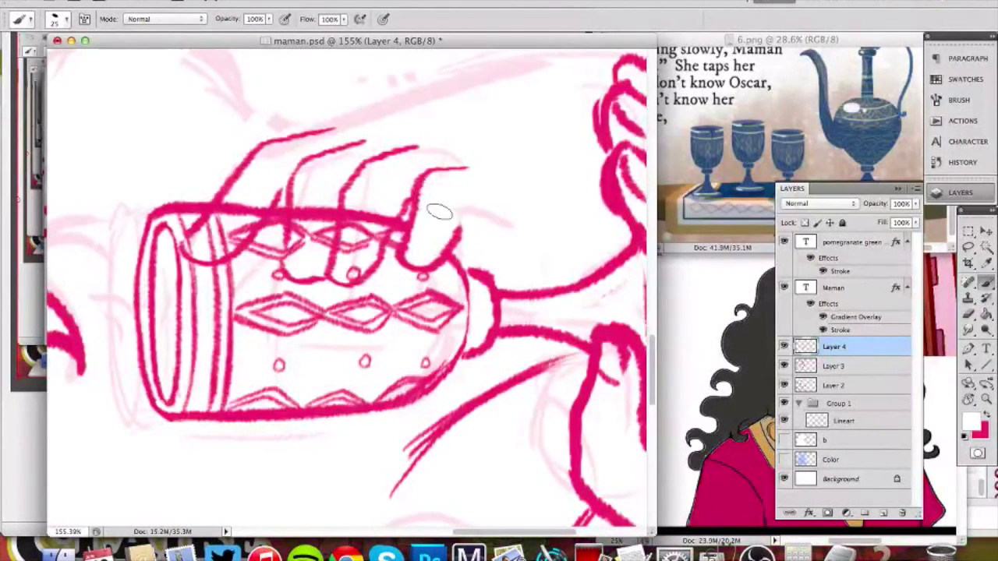
{"action": "mouse_move", "coordinate": [357, 198]}
{"action": "left_mouse_down"}
{"action": "mouse_move", "coordinate": [354, 262]}
{"action": "mouse_move", "coordinate": [382, 210]}
{"action": "mouse_move", "coordinate": [355, 268]}
{"action": "left_mouse_up"}
{"action": "mouse_move", "coordinate": [307, 198]}
{"action": "left_mouse_down"}
{"action": "mouse_move", "coordinate": [303, 246]}
{"action": "mouse_move", "coordinate": [307, 234]}
{"action": "mouse_move", "coordinate": [322, 241]}
{"action": "mouse_move", "coordinate": [323, 229]}
{"action": "left_mouse_up"}
{"action": "mouse_move", "coordinate": [242, 209]}
{"action": "left_mouse_down"}
{"action": "mouse_move", "coordinate": [205, 234]}
{"action": "mouse_move", "coordinate": [241, 232]}
{"action": "left_mouse_up"}
{"action": "left_click_drag", "start_coordinate": [241, 232], "coordinate": [263, 187]}
Turn the canvas view back upright with the goblet and hands in view.
{"action": "key", "text": "r"}
{"action": "mouse_move", "coordinate": [443, 154]}
{"action": "left_mouse_down"}
{"action": "mouse_move", "coordinate": [530, 423]}
{"action": "mouse_move", "coordinate": [478, 463]}
{"action": "left_mouse_up"}
{"action": "key", "text": "z"}
{"action": "mouse_move", "coordinate": [474, 385]}
{"action": "left_mouse_down"}
{"action": "mouse_move", "coordinate": [392, 405]}
{"action": "mouse_move", "coordinate": [287, 381]}
{"action": "mouse_move", "coordinate": [312, 346]}
{"action": "left_mouse_up"}
{"action": "key", "text": "b"}
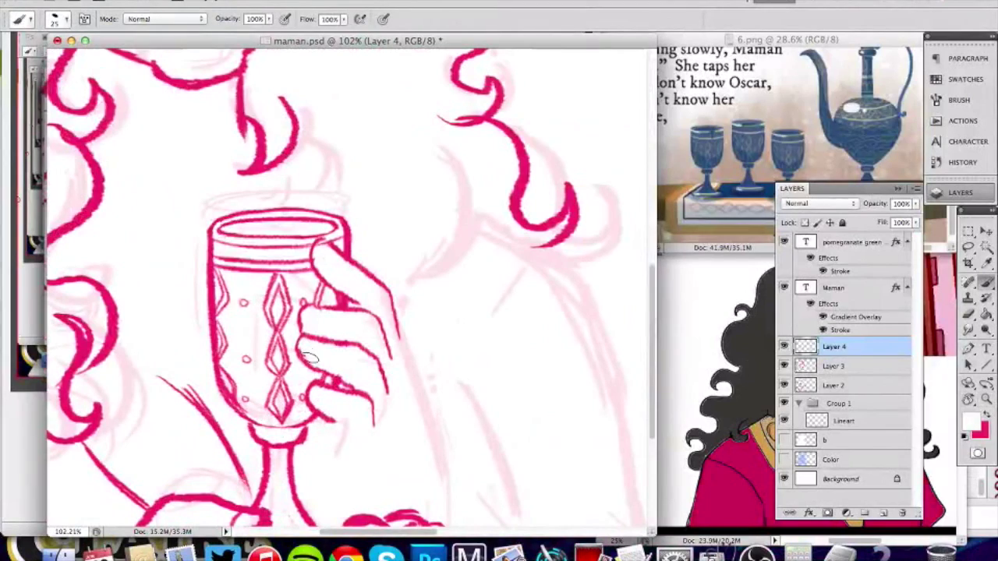
Touch up the second finger's outline on the goblet with pink and clean its edge with white.
{"action": "key", "text": "z"}
{"action": "mouse_move", "coordinate": [310, 357]}
{"action": "left_mouse_down"}
{"action": "mouse_move", "coordinate": [266, 388]}
{"action": "mouse_move", "coordinate": [343, 335]}
{"action": "left_mouse_up"}
{"action": "key", "text": "b"}
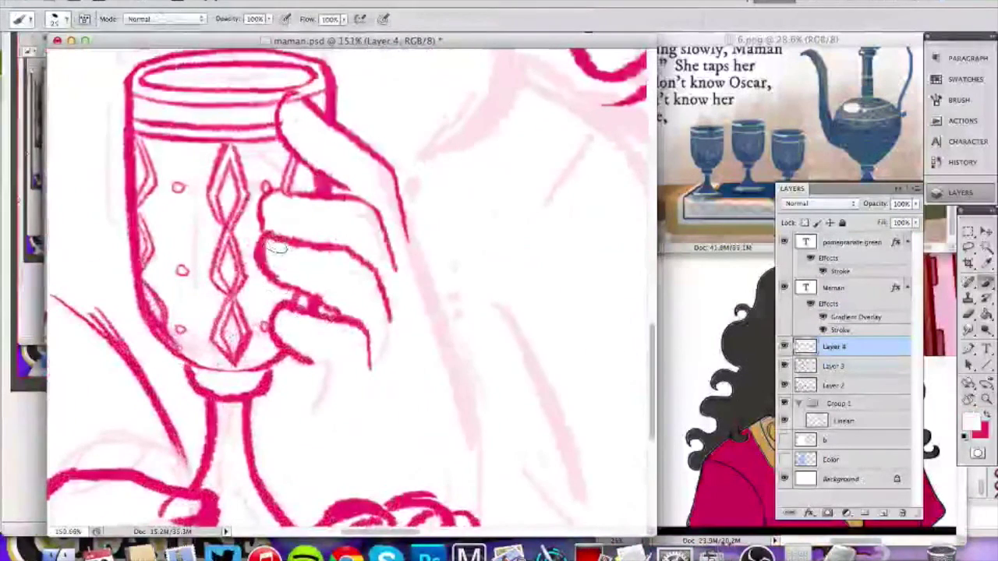
{"action": "key", "text": "x"}
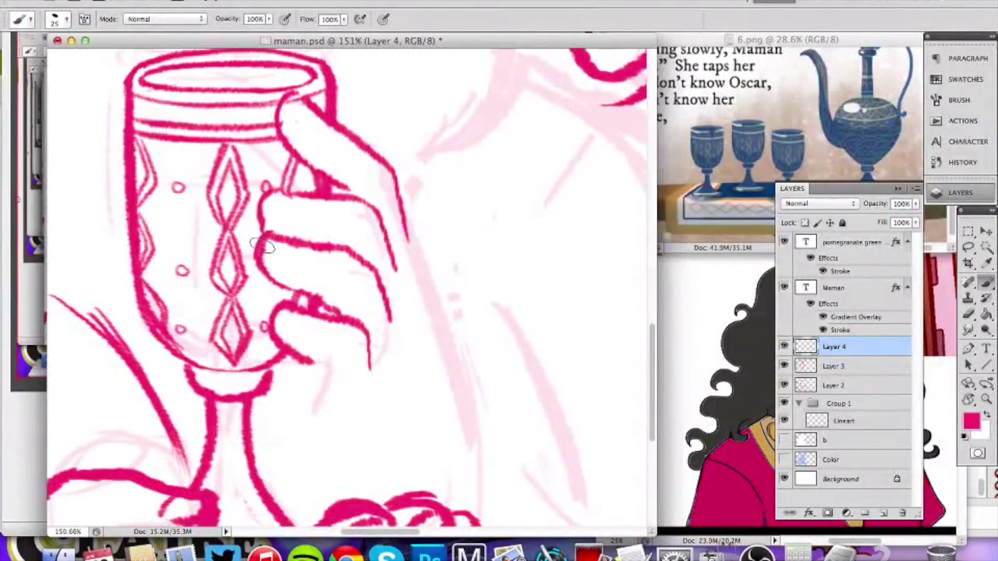
{"action": "left_click_drag", "start_coordinate": [271, 195], "coordinate": [274, 228]}
{"action": "key", "text": "super+z"}
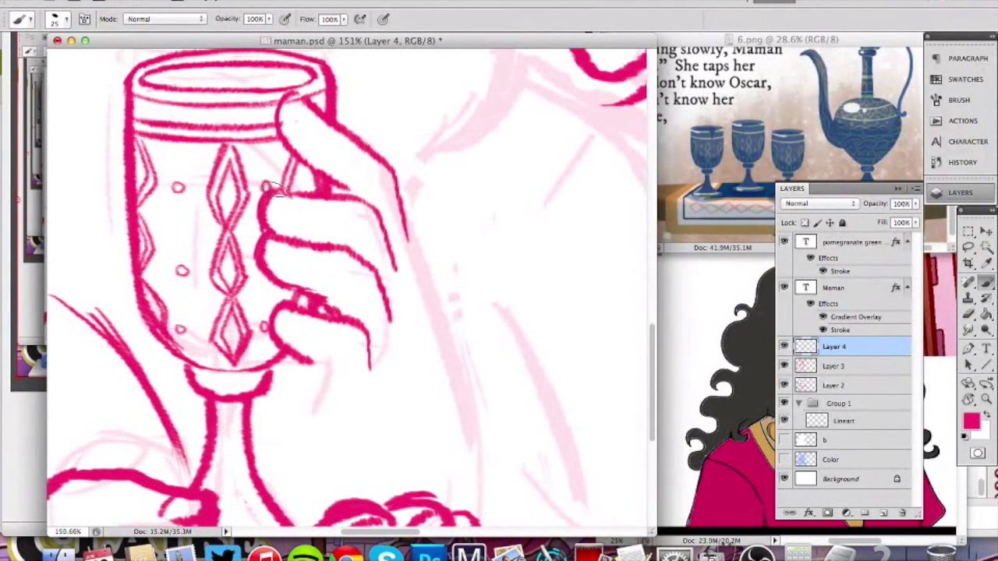
{"action": "key", "text": "x"}
{"action": "mouse_move", "coordinate": [341, 198]}
{"action": "left_mouse_down"}
{"action": "mouse_move", "coordinate": [357, 165]}
{"action": "mouse_move", "coordinate": [258, 221]}
{"action": "left_mouse_up"}
Ink the back of the raised hand from the index finger's knuckle down to the wrist, plus a short palm line below the little finger.
{"action": "key", "text": "z"}
{"action": "left_click_drag", "start_coordinate": [272, 434], "coordinate": [330, 394]}
{"action": "key", "text": "b"}
{"action": "key", "text": "x"}
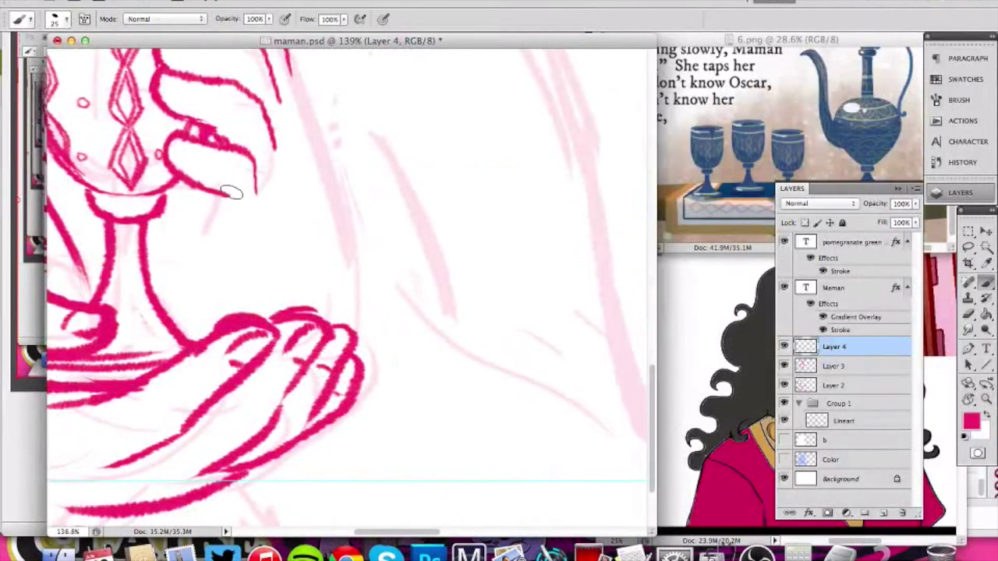
{"action": "scroll", "coordinate": [221, 234], "scroll_direction": "up", "scroll_amount": 5}
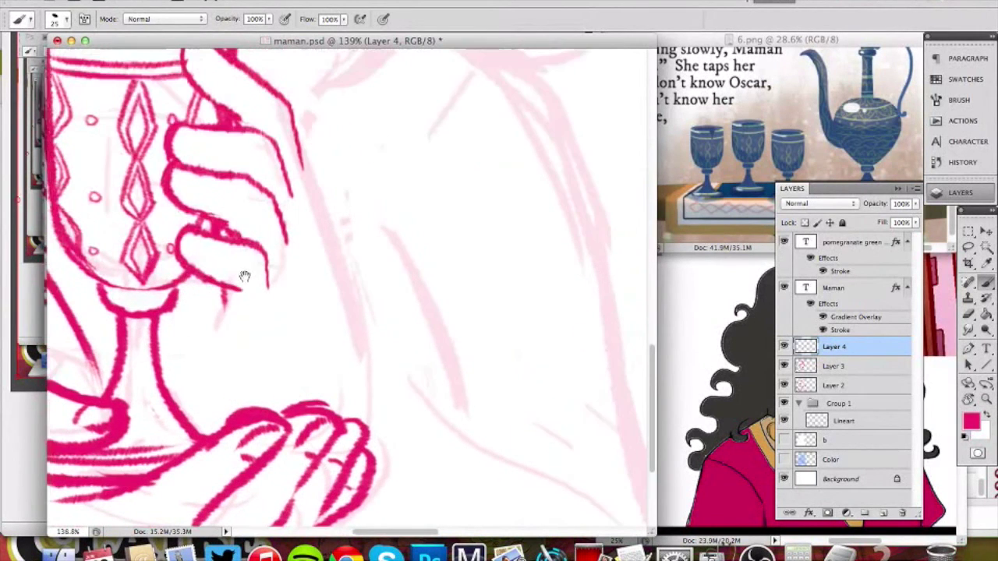
{"action": "left_click_drag", "start_coordinate": [223, 314], "coordinate": [227, 285]}
{"action": "left_click_drag", "start_coordinate": [294, 99], "coordinate": [323, 220]}
{"action": "left_click_drag", "start_coordinate": [314, 181], "coordinate": [369, 373]}
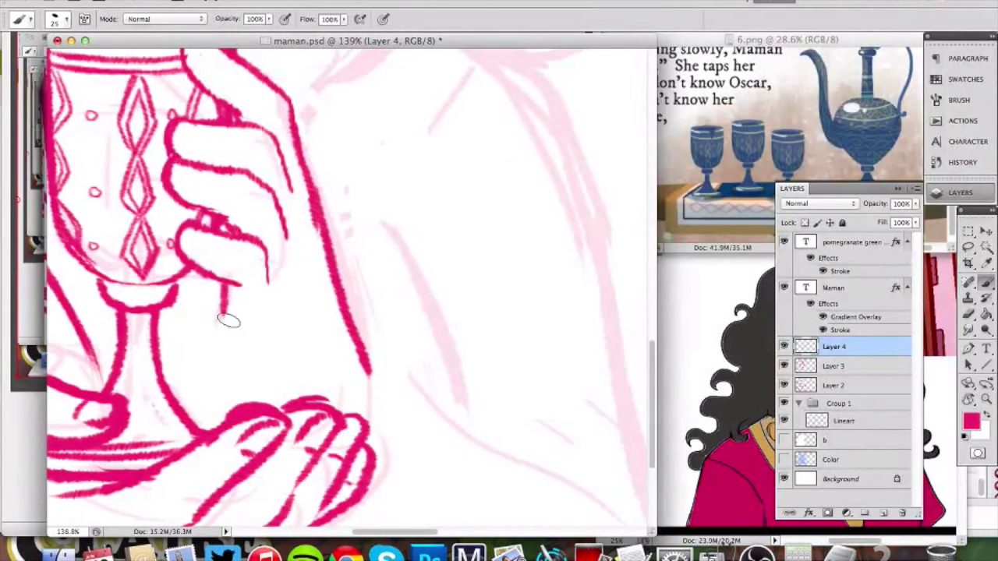
Ink the palm-side edge of the raised hand from below the little finger down to the fingertips of the lower hand.
{"action": "left_click_drag", "start_coordinate": [224, 283], "coordinate": [245, 403]}
{"action": "key", "text": "x"}
{"action": "mouse_move", "coordinate": [220, 290]}
{"action": "left_mouse_down"}
{"action": "mouse_move", "coordinate": [218, 373]}
{"action": "mouse_move", "coordinate": [219, 347]}
{"action": "mouse_move", "coordinate": [243, 398]}
{"action": "left_mouse_up"}
{"action": "key", "text": "x"}
{"action": "key", "text": "z"}
{"action": "left_click_drag", "start_coordinate": [288, 303], "coordinate": [177, 348]}
{"action": "left_click_drag", "start_coordinate": [308, 377], "coordinate": [336, 380]}
{"action": "mouse_move", "coordinate": [264, 389]}
{"action": "left_mouse_down"}
{"action": "mouse_move", "coordinate": [281, 363]}
{"action": "mouse_move", "coordinate": [268, 402]}
{"action": "left_mouse_up"}
{"action": "key", "text": "b"}
{"action": "key", "text": "super+z"}
{"action": "left_click_drag", "start_coordinate": [242, 357], "coordinate": [269, 402]}
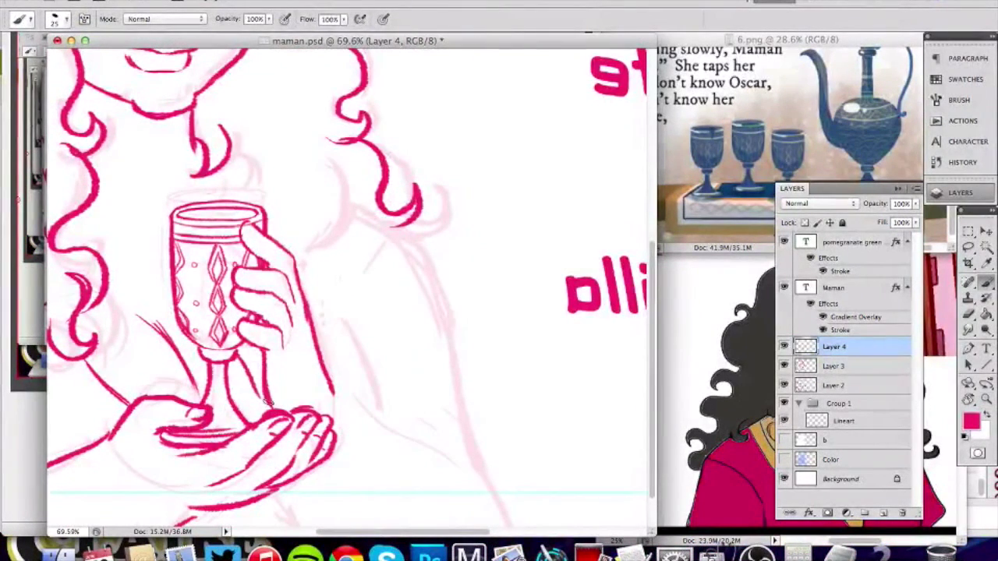
Ink the forearm contour from the raised hand's wrist out to the elbow and around it.
{"action": "mouse_move", "coordinate": [327, 331]}
{"action": "left_mouse_down"}
{"action": "mouse_move", "coordinate": [311, 284]}
{"action": "mouse_move", "coordinate": [321, 286]}
{"action": "left_mouse_up"}
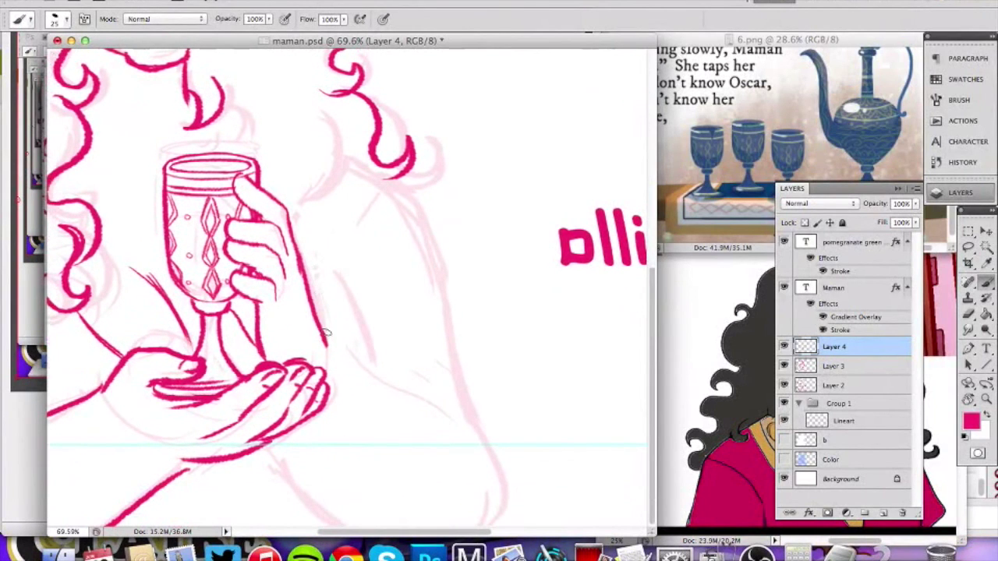
{"action": "left_click_drag", "start_coordinate": [329, 341], "coordinate": [472, 450]}
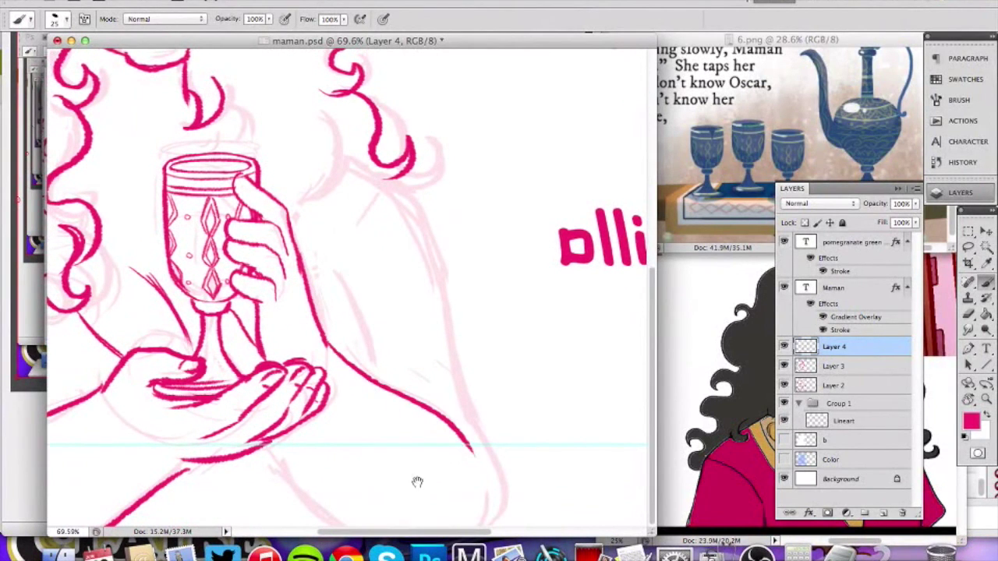
{"action": "left_click_drag", "start_coordinate": [417, 482], "coordinate": [390, 480]}
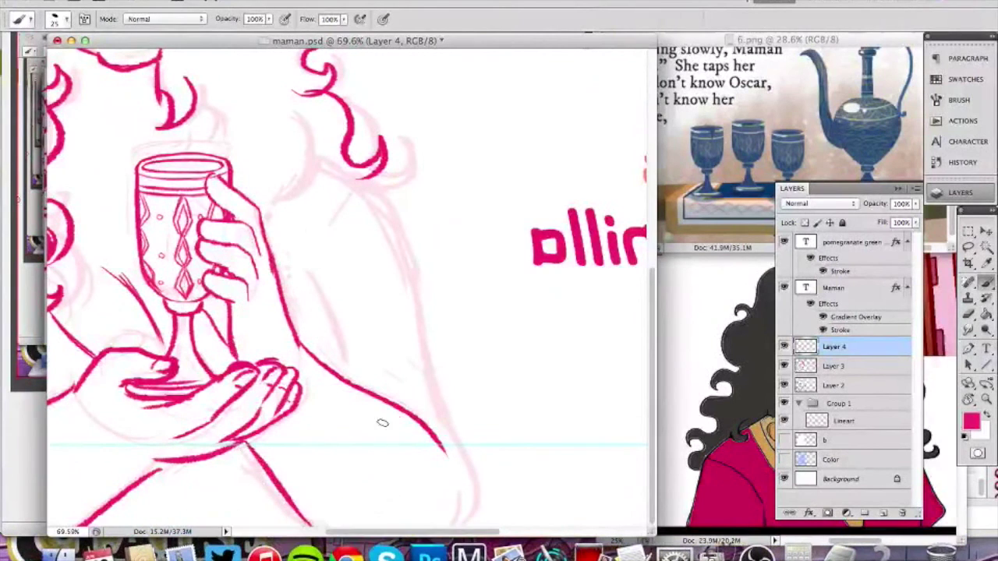
{"action": "left_click_drag", "start_coordinate": [442, 446], "coordinate": [469, 511]}
{"action": "key", "text": "super+z"}
{"action": "left_click_drag", "start_coordinate": [439, 444], "coordinate": [460, 535]}
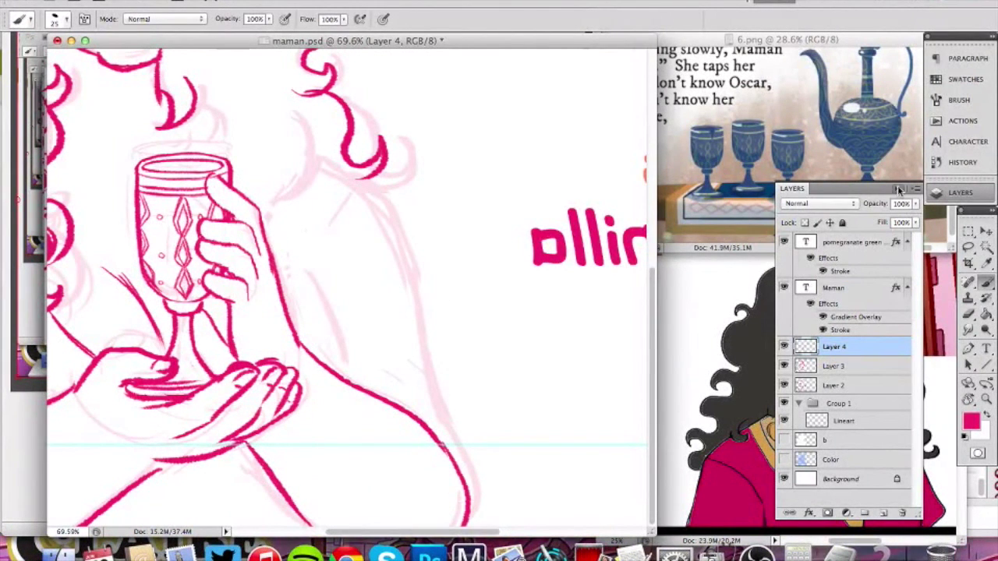
Ink the short sleeve above the raised forearm with its shoulder edge, hem, inner edge and armpit fold, plus the arm below it.
{"action": "left_click", "coordinate": [898, 190]}
{"action": "left_click_drag", "start_coordinate": [353, 381], "coordinate": [460, 361]}
{"action": "mouse_move", "coordinate": [318, 154]}
{"action": "left_mouse_down"}
{"action": "mouse_move", "coordinate": [412, 229]}
{"action": "mouse_move", "coordinate": [474, 370]}
{"action": "mouse_move", "coordinate": [442, 390]}
{"action": "mouse_move", "coordinate": [470, 496]}
{"action": "left_mouse_up"}
{"action": "key", "text": "x"}
{"action": "key", "text": "x"}
{"action": "left_click_drag", "start_coordinate": [436, 391], "coordinate": [469, 516]}
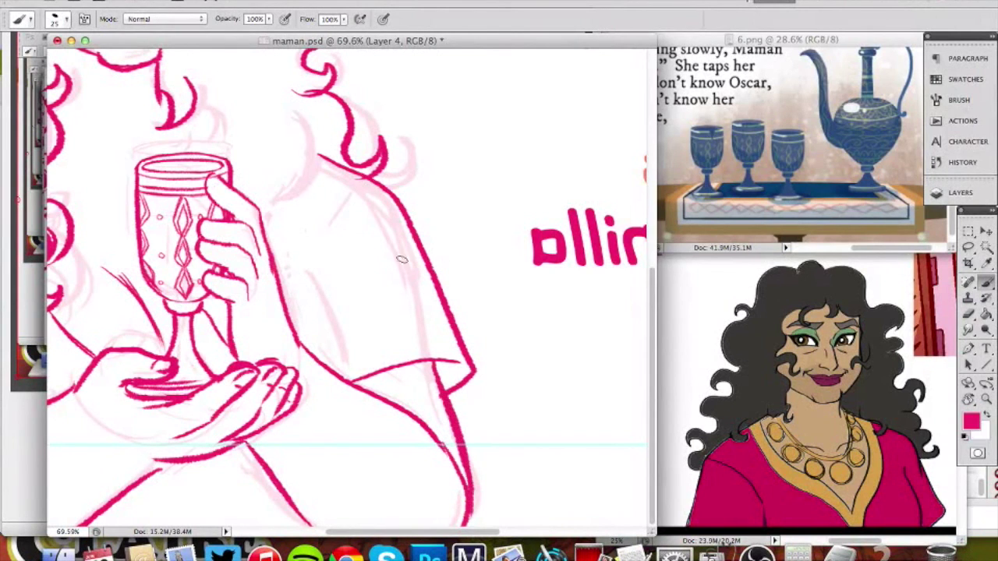
{"action": "mouse_move", "coordinate": [360, 191]}
{"action": "left_mouse_down"}
{"action": "mouse_move", "coordinate": [308, 267]}
{"action": "mouse_move", "coordinate": [345, 382]}
{"action": "left_mouse_up"}
{"action": "left_click_drag", "start_coordinate": [311, 268], "coordinate": [338, 246]}
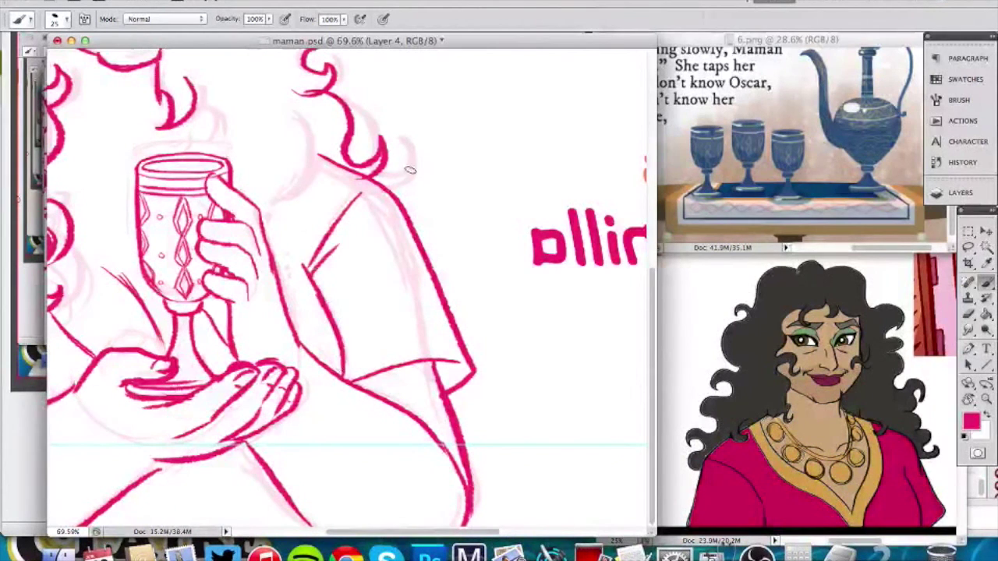
Draw swirls with a small leaf and dot motif along this sleeve's hem and erase the overrun at its outer edge.
{"action": "mouse_move", "coordinate": [345, 366]}
{"action": "left_mouse_down"}
{"action": "mouse_move", "coordinate": [377, 344]}
{"action": "mouse_move", "coordinate": [353, 365]}
{"action": "left_mouse_up"}
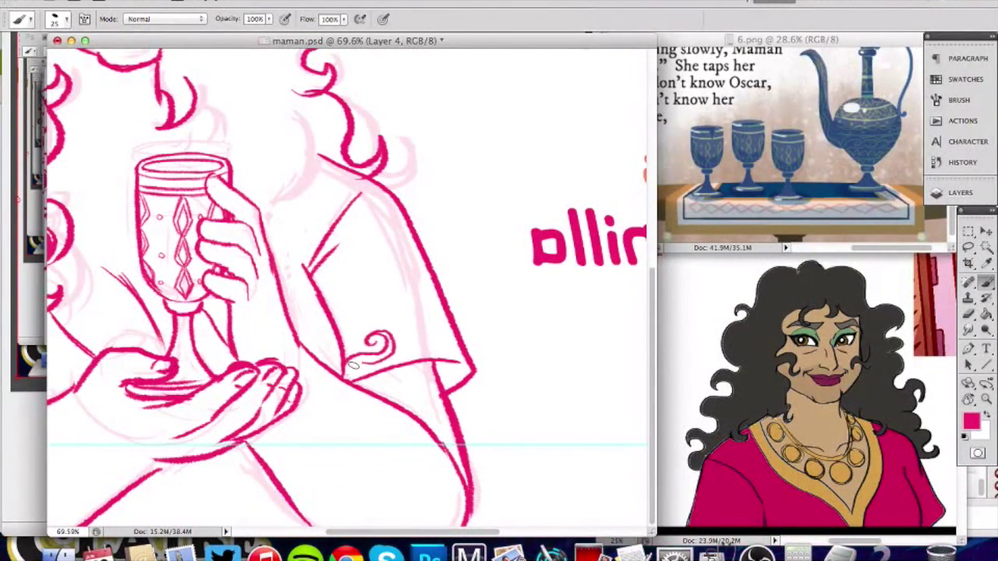
{"action": "left_click_drag", "start_coordinate": [410, 325], "coordinate": [456, 326]}
{"action": "left_click_drag", "start_coordinate": [383, 310], "coordinate": [387, 322]}
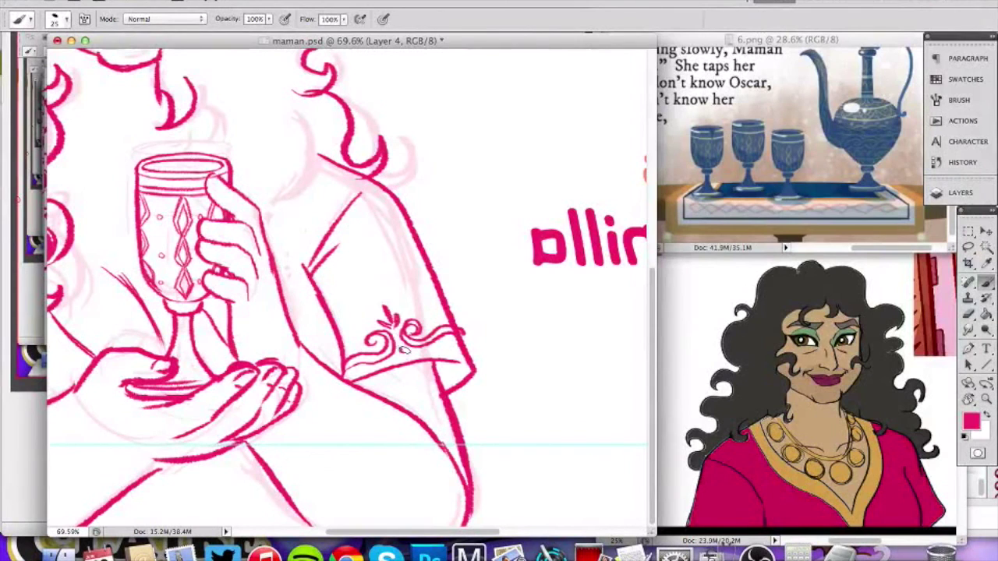
{"action": "key", "text": "e"}
{"action": "left_click_drag", "start_coordinate": [477, 327], "coordinate": [473, 343]}
Ink the curved hem of the opposite sleeve across the upper arm.
{"action": "key", "text": "z"}
{"action": "left_click_drag", "start_coordinate": [470, 309], "coordinate": [354, 338]}
{"action": "left_click_drag", "start_coordinate": [417, 319], "coordinate": [448, 316]}
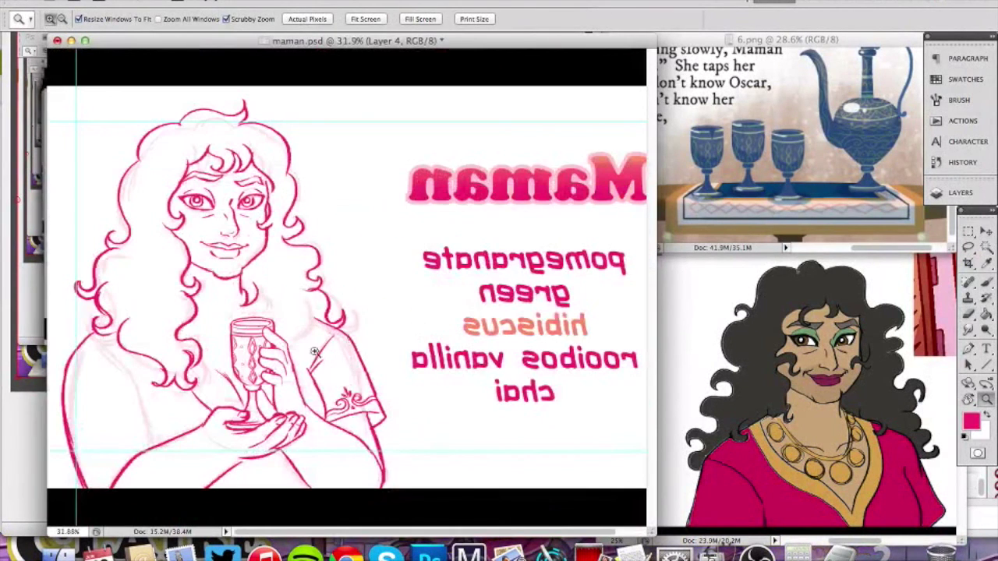
{"action": "key", "text": "b"}
{"action": "mouse_move", "coordinate": [95, 440]}
{"action": "left_mouse_down"}
{"action": "mouse_move", "coordinate": [148, 430]}
{"action": "mouse_move", "coordinate": [78, 462]}
{"action": "mouse_move", "coordinate": [147, 428]}
{"action": "left_mouse_up"}
{"action": "key", "text": "super+z"}
{"action": "key", "text": "super+z"}
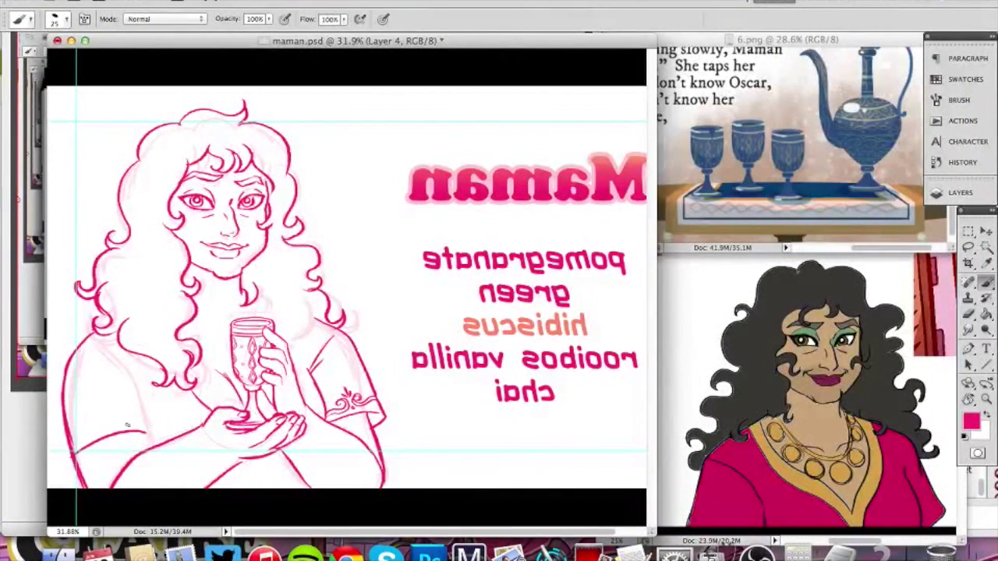
{"action": "mouse_move", "coordinate": [88, 336]}
{"action": "left_mouse_down"}
{"action": "mouse_move", "coordinate": [59, 440]}
{"action": "mouse_move", "coordinate": [93, 455]}
{"action": "mouse_move", "coordinate": [263, 367]}
{"action": "left_mouse_up"}
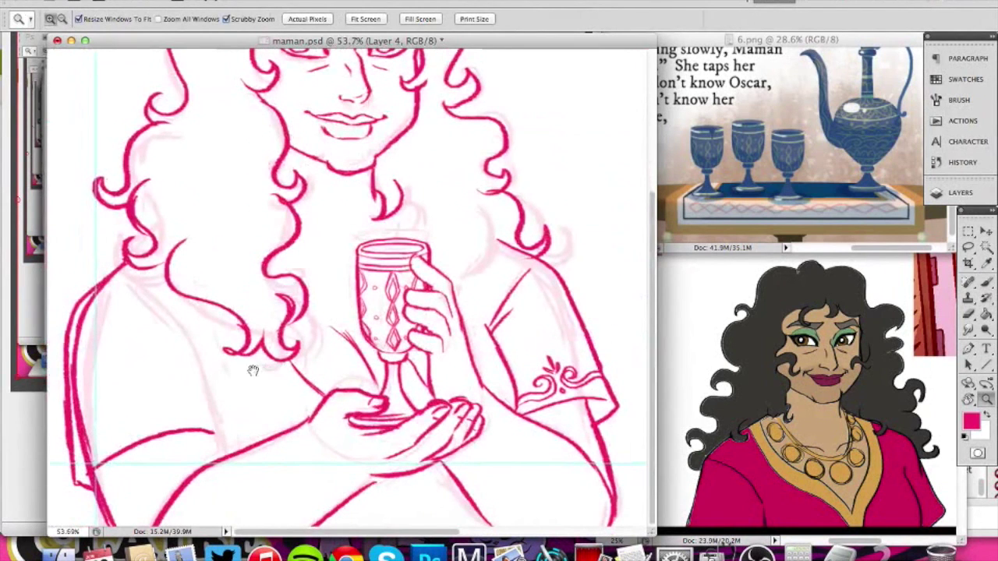
Remove the doubled line inside the opposite sleeve's outer edge and tidy the outer corner of its hem.
{"action": "key", "text": "e"}
{"action": "mouse_move", "coordinate": [91, 449]}
{"action": "left_mouse_down"}
{"action": "mouse_move", "coordinate": [78, 396]}
{"action": "mouse_move", "coordinate": [77, 432]}
{"action": "left_mouse_up"}
{"action": "key", "text": "b"}
{"action": "key", "text": "x"}
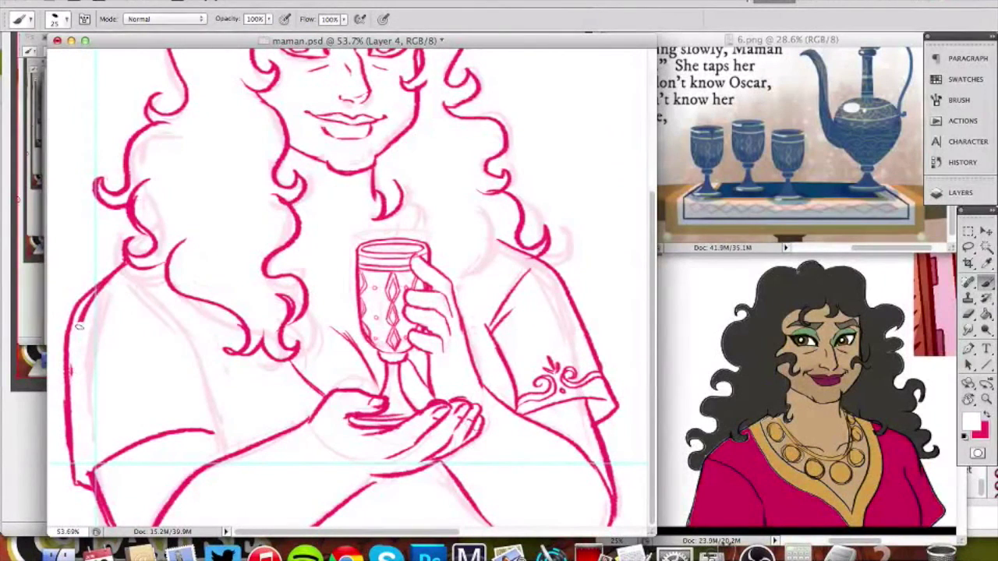
{"action": "left_click_drag", "start_coordinate": [87, 456], "coordinate": [85, 472]}
{"action": "key", "text": "x"}
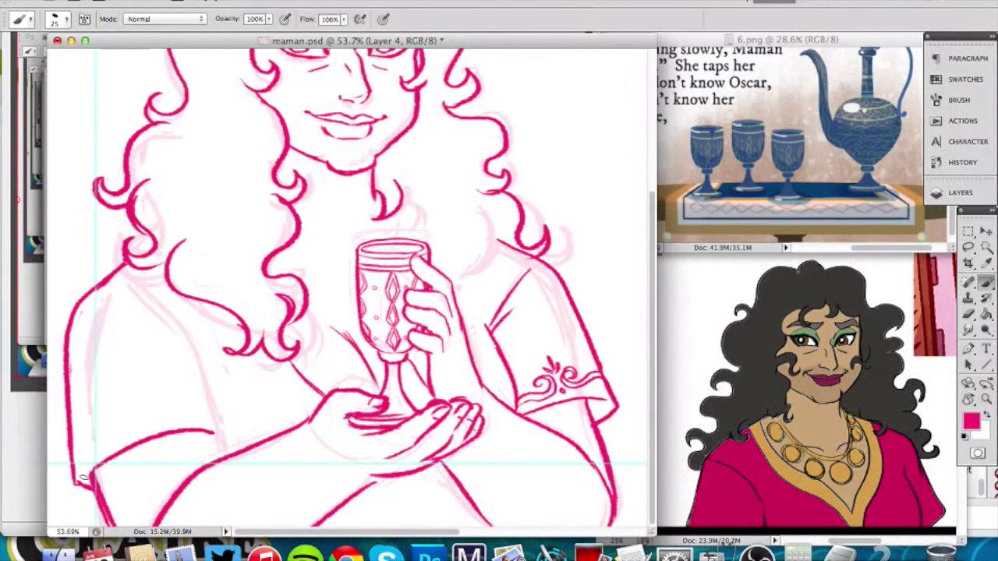
{"action": "key", "text": "x"}
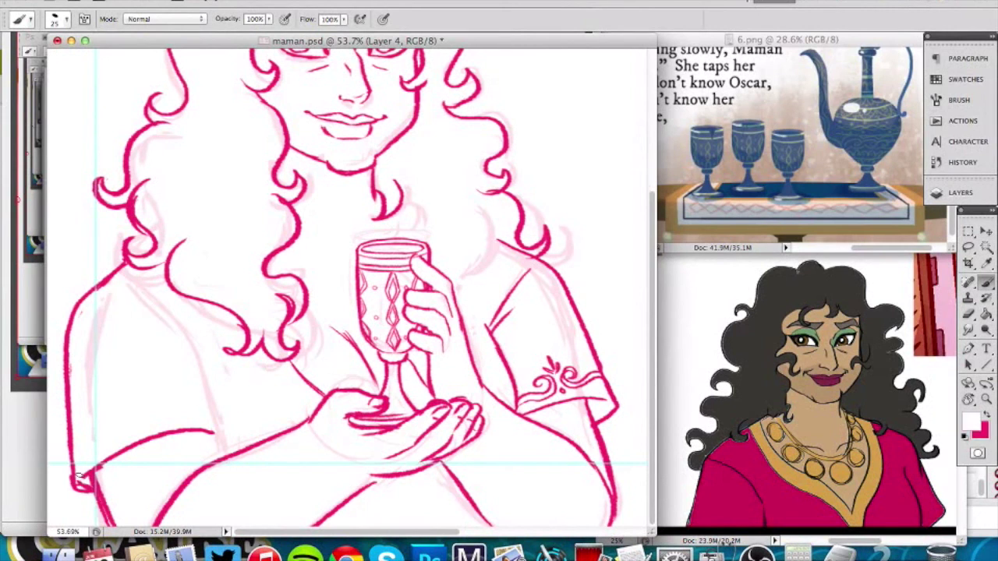
{"action": "key", "text": "x"}
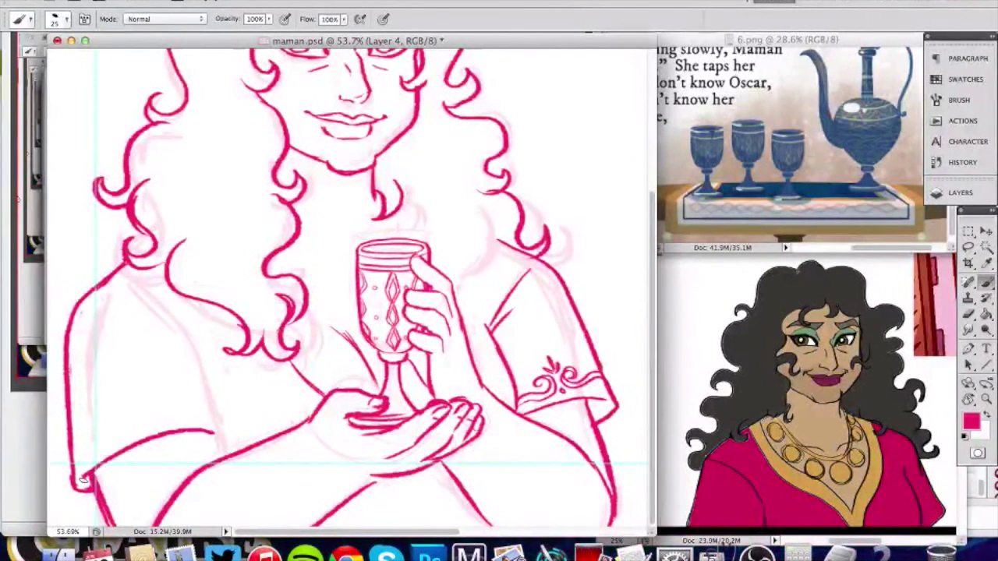
Ink the opposite sleeve's inner edge from shoulder to hem and decorate the hem with matching swirls and leaf motifs.
{"action": "mouse_move", "coordinate": [121, 270]}
{"action": "left_mouse_down"}
{"action": "mouse_move", "coordinate": [201, 359]}
{"action": "mouse_move", "coordinate": [230, 441]}
{"action": "left_mouse_up"}
{"action": "key", "text": "ctrl+z"}
{"action": "mouse_move", "coordinate": [121, 271]}
{"action": "left_mouse_down"}
{"action": "mouse_move", "coordinate": [195, 340]}
{"action": "mouse_move", "coordinate": [222, 442]}
{"action": "left_mouse_up"}
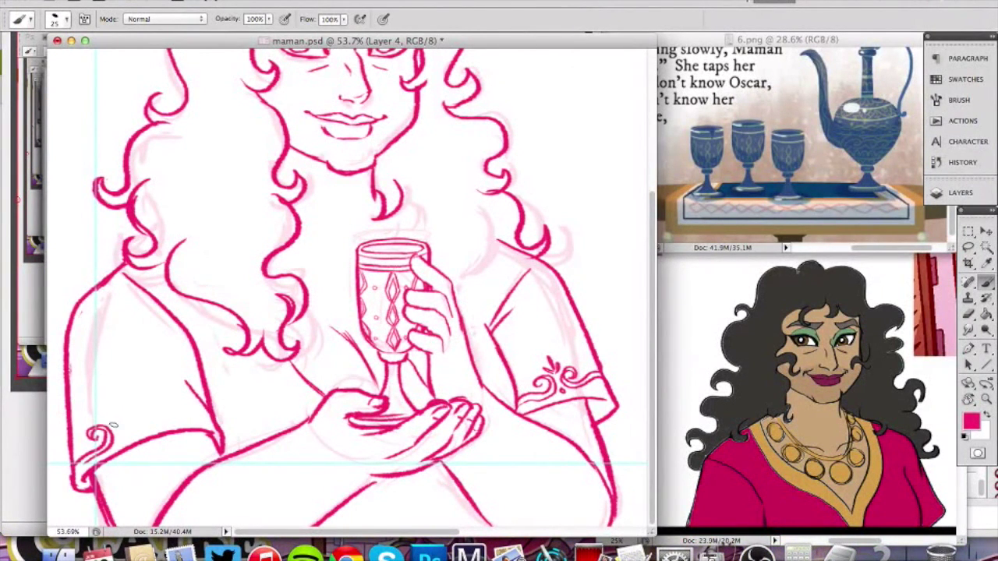
{"action": "left_click_drag", "start_coordinate": [126, 419], "coordinate": [191, 412]}
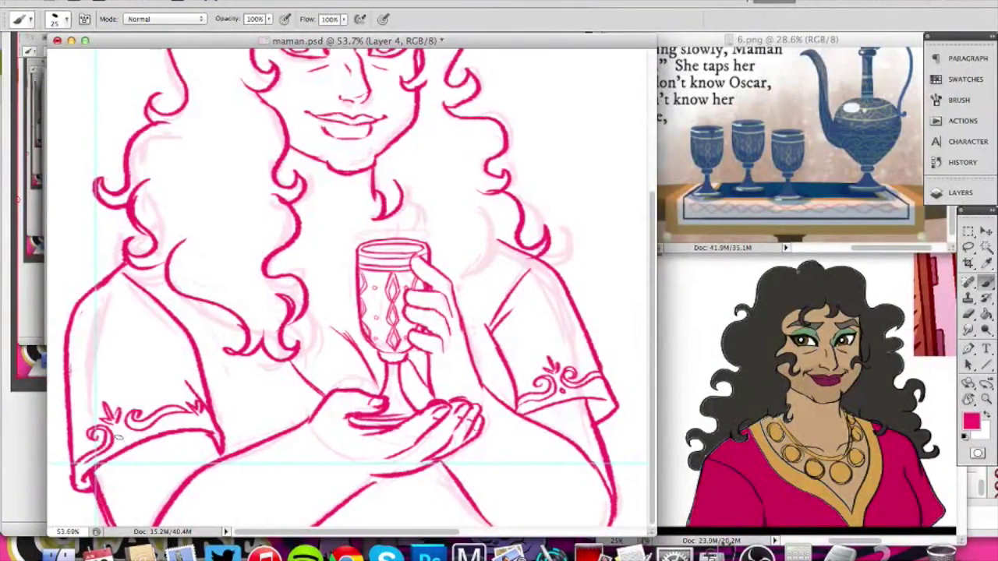
Ink the hair locks between the neck and the raised hand, plus the collarbone line beside the goblet's rim.
{"action": "key", "text": "z"}
{"action": "mouse_move", "coordinate": [297, 376]}
{"action": "left_mouse_down"}
{"action": "mouse_move", "coordinate": [235, 368]}
{"action": "mouse_move", "coordinate": [272, 334]}
{"action": "left_mouse_up"}
{"action": "left_click_drag", "start_coordinate": [268, 418], "coordinate": [290, 418]}
{"action": "key", "text": "b"}
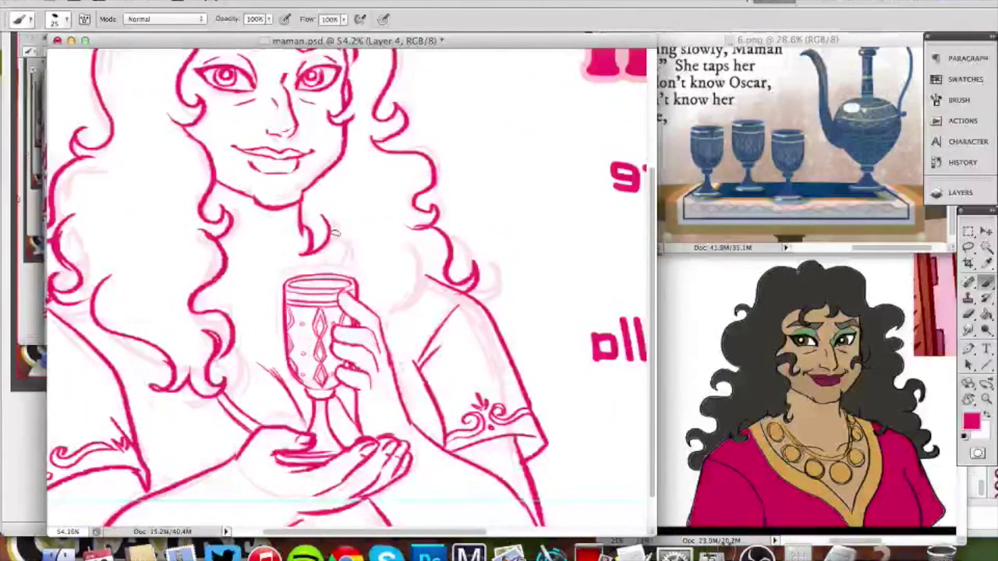
{"action": "left_click_drag", "start_coordinate": [400, 234], "coordinate": [400, 313]}
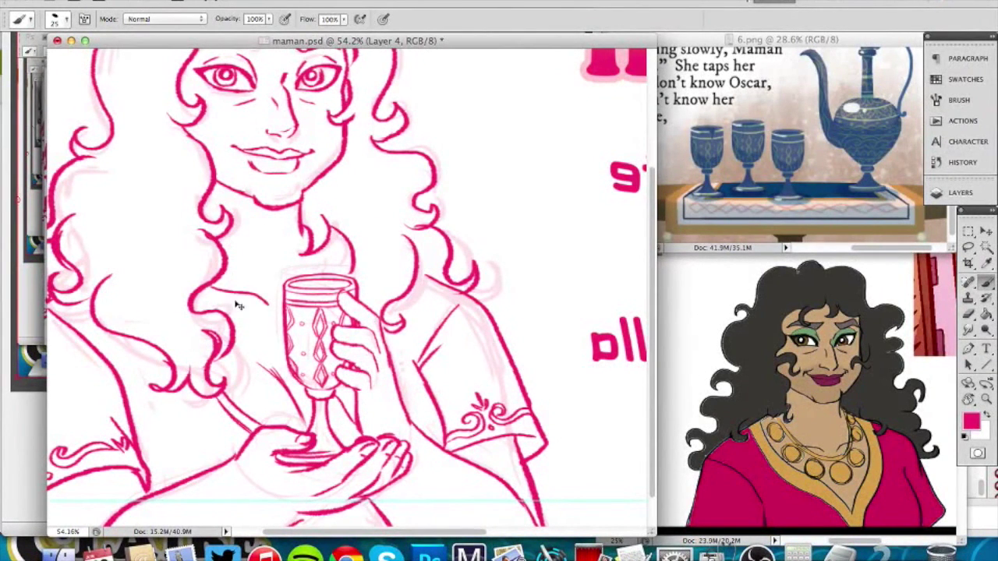
{"action": "left_click_drag", "start_coordinate": [258, 301], "coordinate": [268, 304]}
Ink two parallel curved lines across the neck below the chin as a thin choker.
{"action": "key", "text": "z"}
{"action": "left_click_drag", "start_coordinate": [298, 350], "coordinate": [232, 351]}
{"action": "left_click_drag", "start_coordinate": [238, 315], "coordinate": [283, 305]}
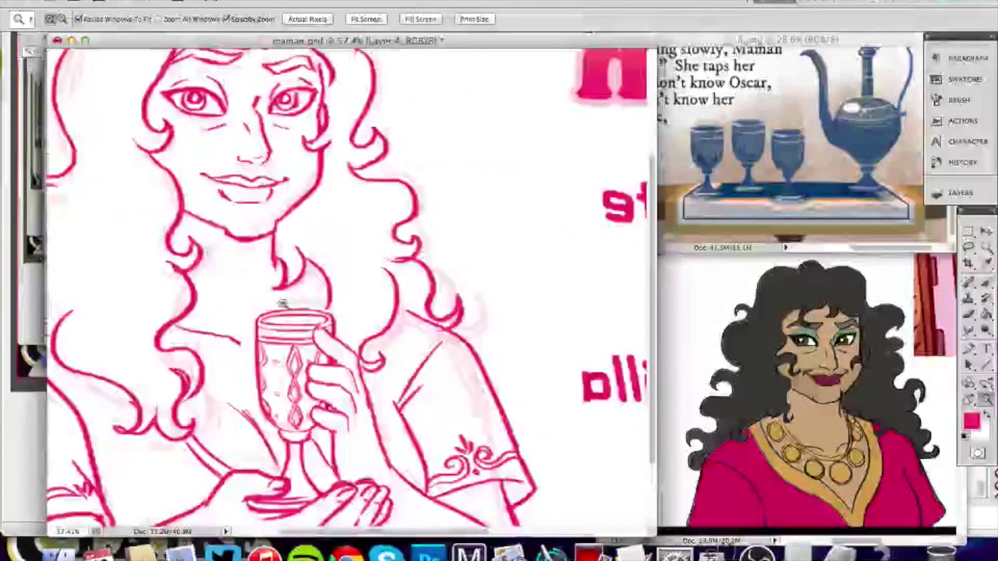
{"action": "left_click_drag", "start_coordinate": [223, 274], "coordinate": [253, 275]}
{"action": "key", "text": "b"}
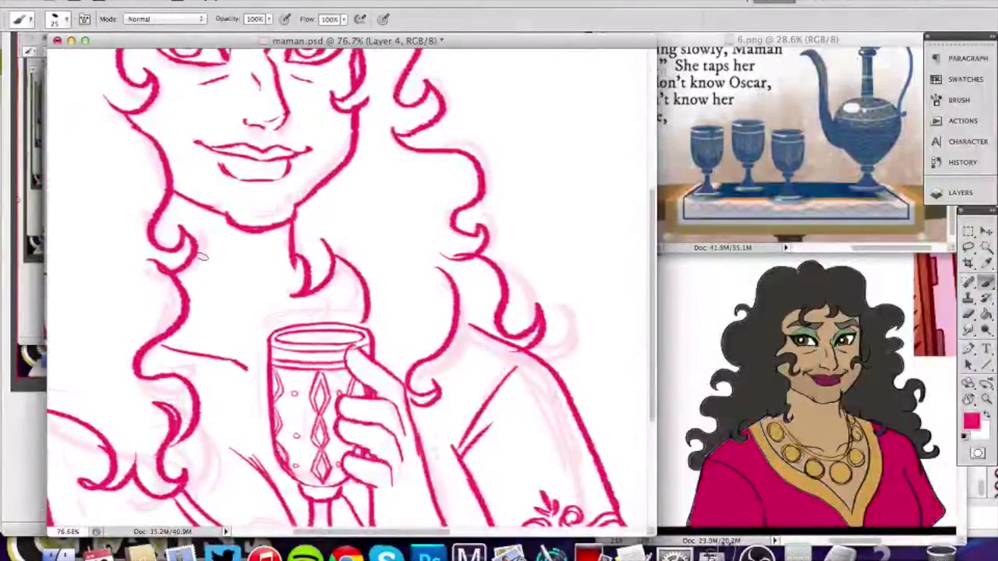
{"action": "mouse_move", "coordinate": [194, 264]}
{"action": "left_mouse_down"}
{"action": "mouse_move", "coordinate": [258, 262]}
{"action": "mouse_move", "coordinate": [284, 244]}
{"action": "left_mouse_up"}
{"action": "key", "text": "super+z"}
{"action": "left_click_drag", "start_coordinate": [194, 256], "coordinate": [290, 253]}
{"action": "left_click_drag", "start_coordinate": [195, 268], "coordinate": [290, 263]}
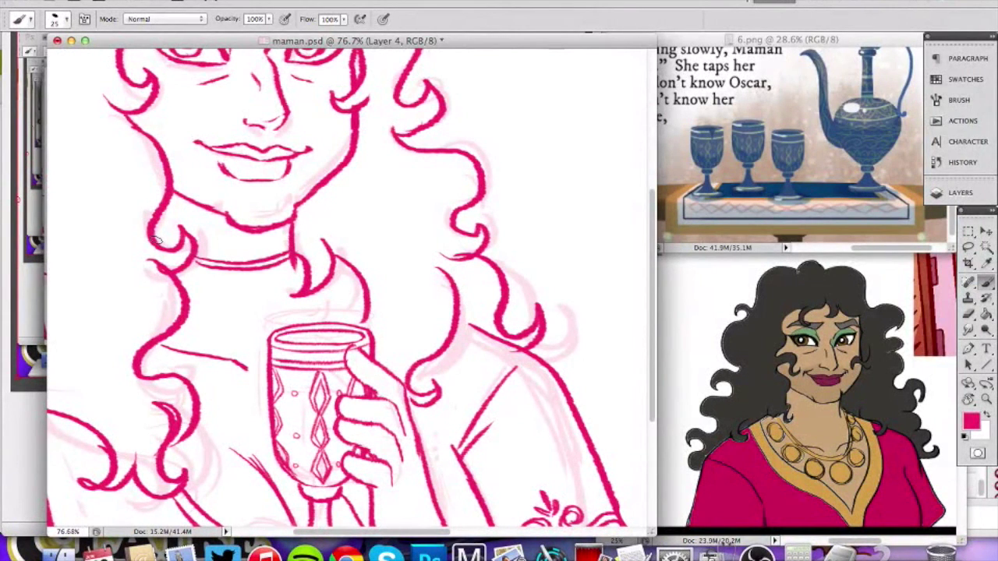
Ink the choker's lower edge with a doubled line, clean it up, and fill the band with a row of small round gems.
{"action": "mouse_move", "coordinate": [189, 283]}
{"action": "left_mouse_down"}
{"action": "mouse_move", "coordinate": [246, 289]}
{"action": "mouse_move", "coordinate": [290, 273]}
{"action": "left_mouse_up"}
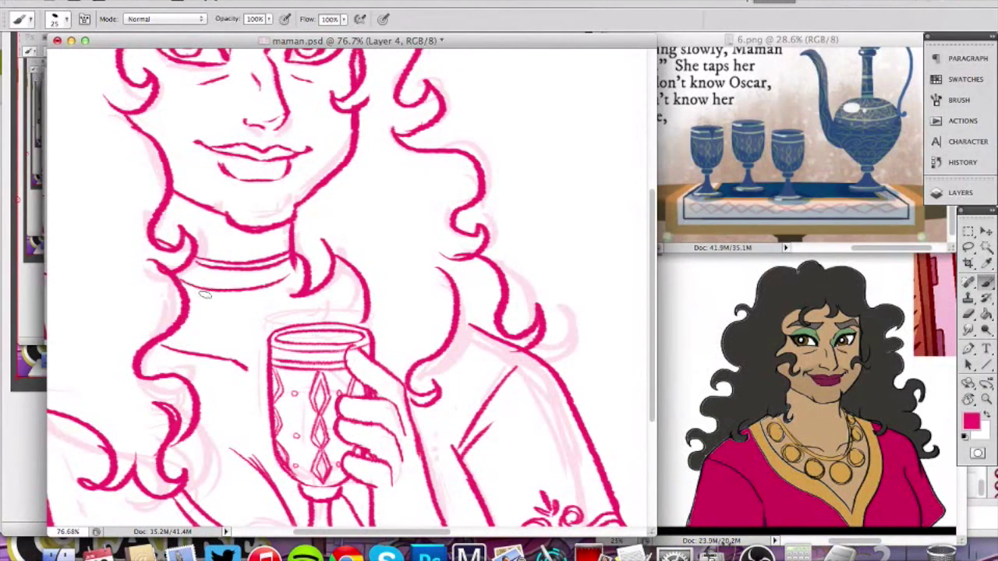
{"action": "left_click_drag", "start_coordinate": [182, 294], "coordinate": [303, 282]}
{"action": "key", "text": "x"}
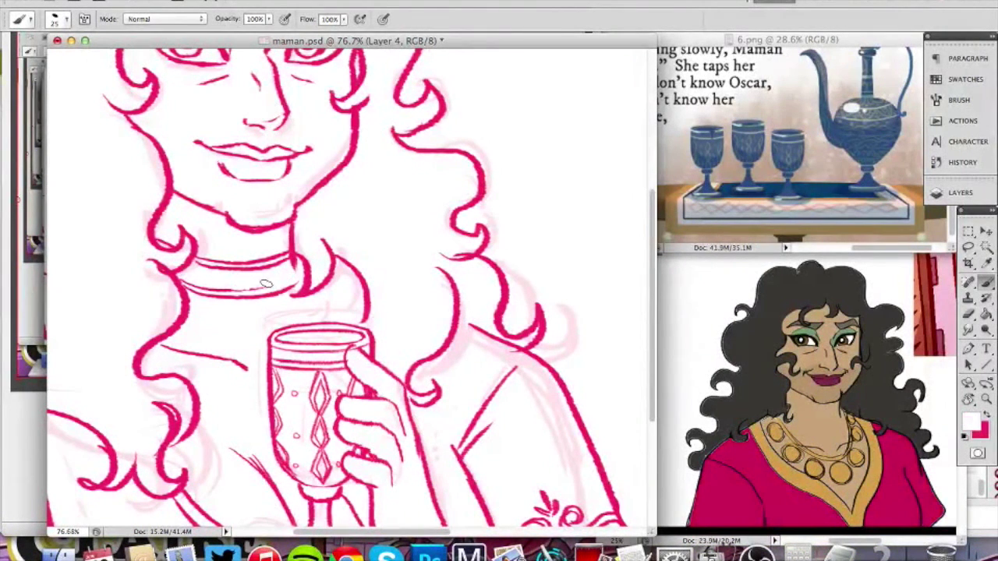
{"action": "key", "text": "x"}
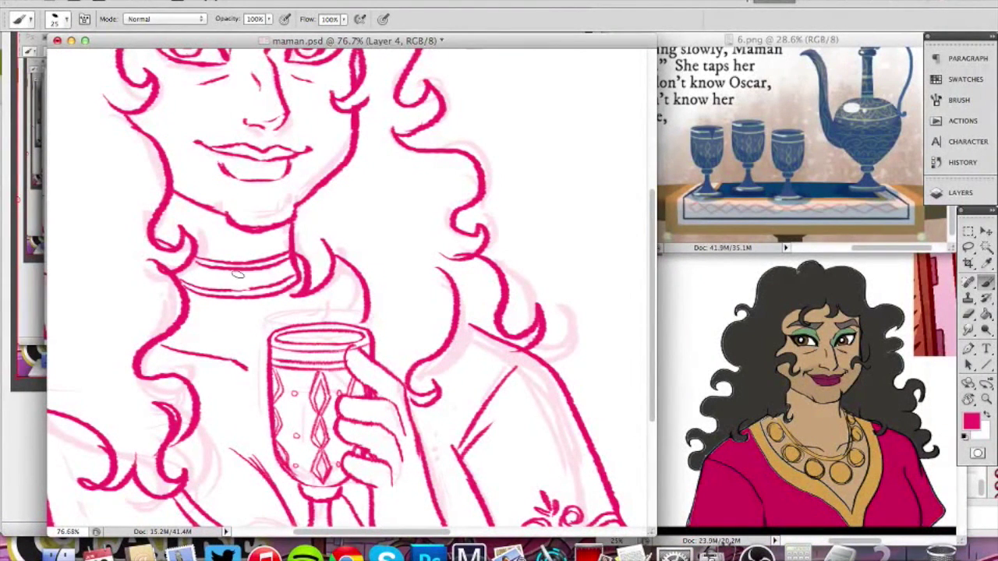
{"action": "left_click_drag", "start_coordinate": [243, 273], "coordinate": [244, 274]}
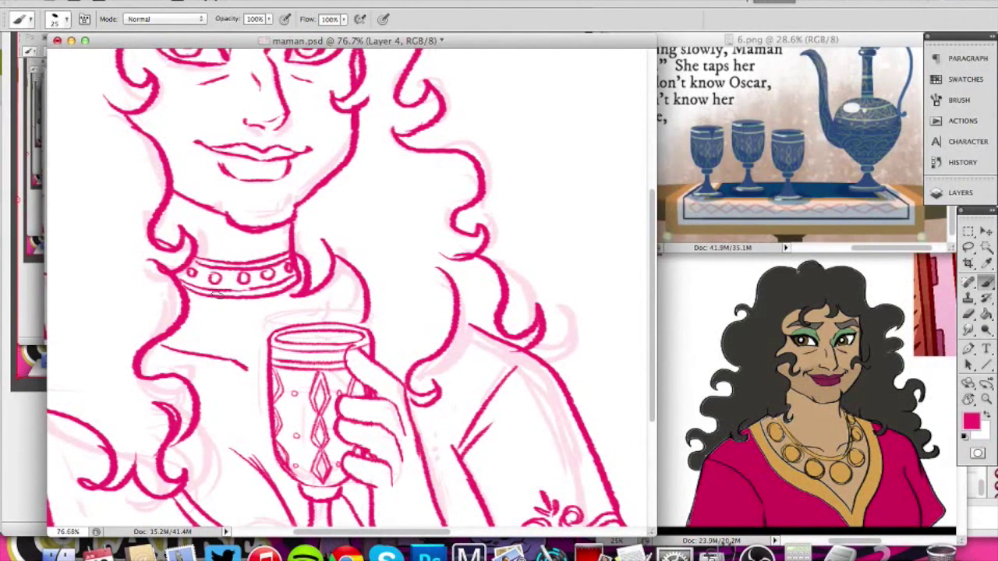
Add beads along the choker's upper edge and drops below it, replacing the centre drop with a larger teardrop pendant.
{"action": "mouse_move", "coordinate": [217, 303]}
{"action": "left_mouse_down"}
{"action": "mouse_move", "coordinate": [252, 293]}
{"action": "mouse_move", "coordinate": [244, 316]}
{"action": "mouse_move", "coordinate": [257, 293]}
{"action": "mouse_move", "coordinate": [275, 312]}
{"action": "left_mouse_up"}
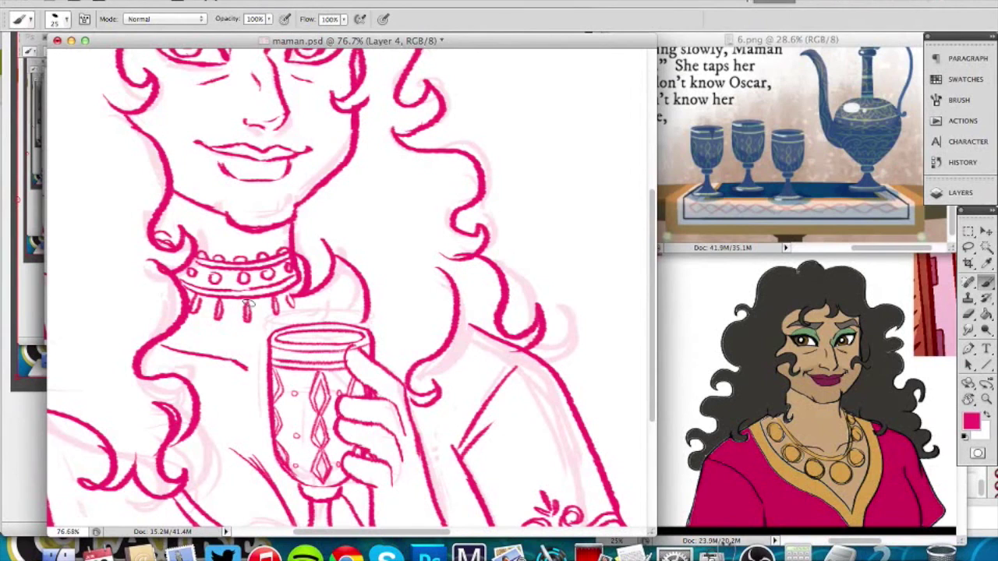
{"action": "key", "text": "x"}
{"action": "key", "text": "x"}
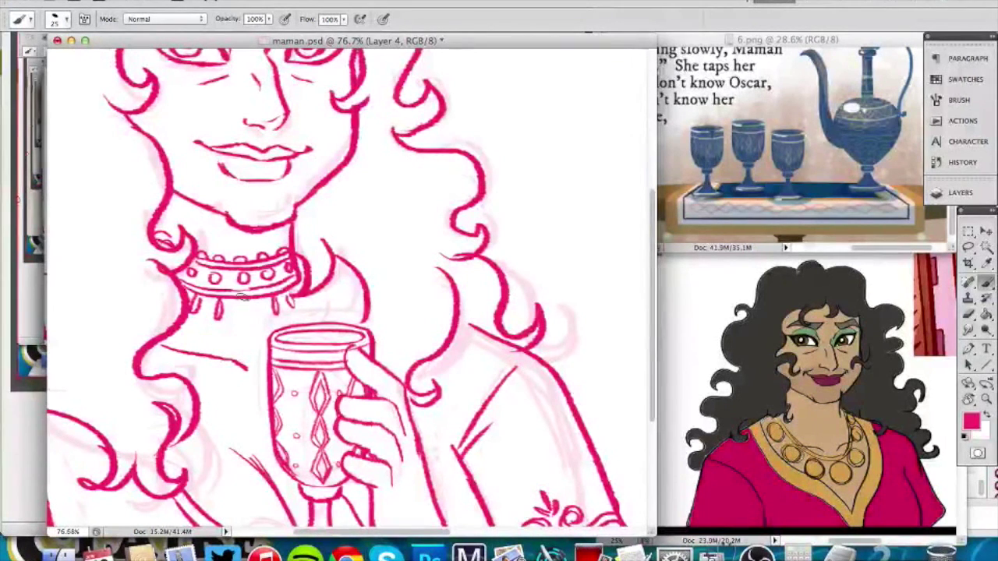
{"action": "mouse_move", "coordinate": [251, 307]}
{"action": "left_mouse_down"}
{"action": "mouse_move", "coordinate": [251, 339]}
{"action": "mouse_move", "coordinate": [201, 297]}
{"action": "mouse_move", "coordinate": [184, 309]}
{"action": "mouse_move", "coordinate": [209, 259]}
{"action": "left_mouse_up"}
Ink a ring with a small round gem around the nearest finger of the lower, open hand supporting the goblet.
{"action": "key", "text": "z"}
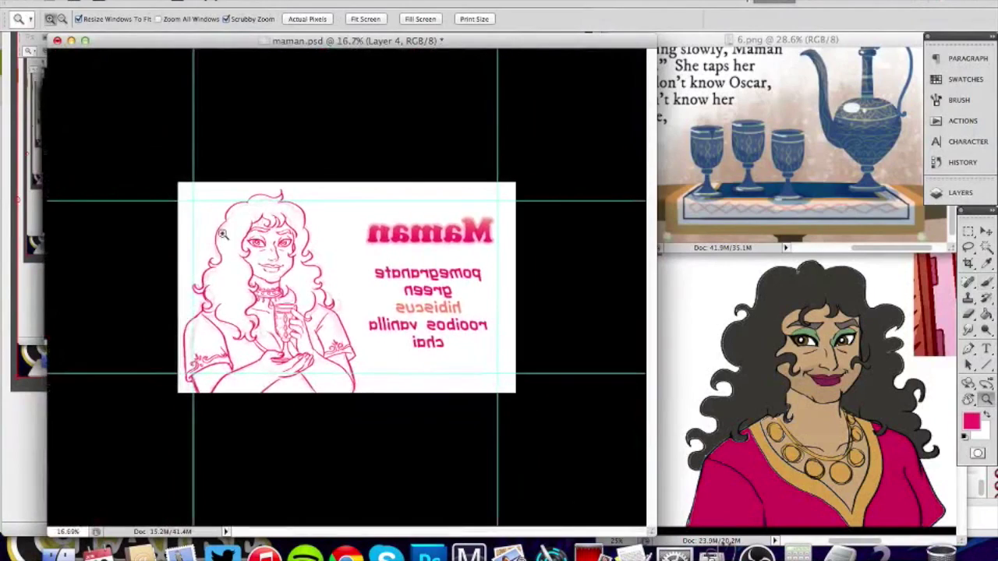
{"action": "mouse_move", "coordinate": [269, 378]}
{"action": "left_mouse_down"}
{"action": "mouse_move", "coordinate": [274, 360]}
{"action": "mouse_move", "coordinate": [310, 380]}
{"action": "left_mouse_up"}
{"action": "key", "text": "b"}
{"action": "key", "text": "ctrl+z"}
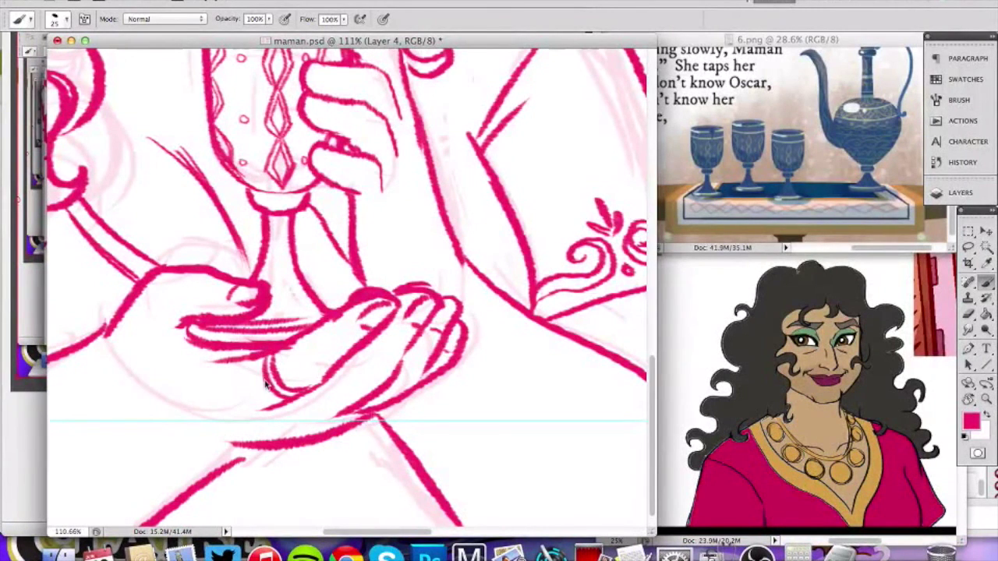
{"action": "left_click_drag", "start_coordinate": [249, 358], "coordinate": [270, 405]}
{"action": "key", "text": "ctrl+z"}
{"action": "left_click_drag", "start_coordinate": [251, 359], "coordinate": [268, 405]}
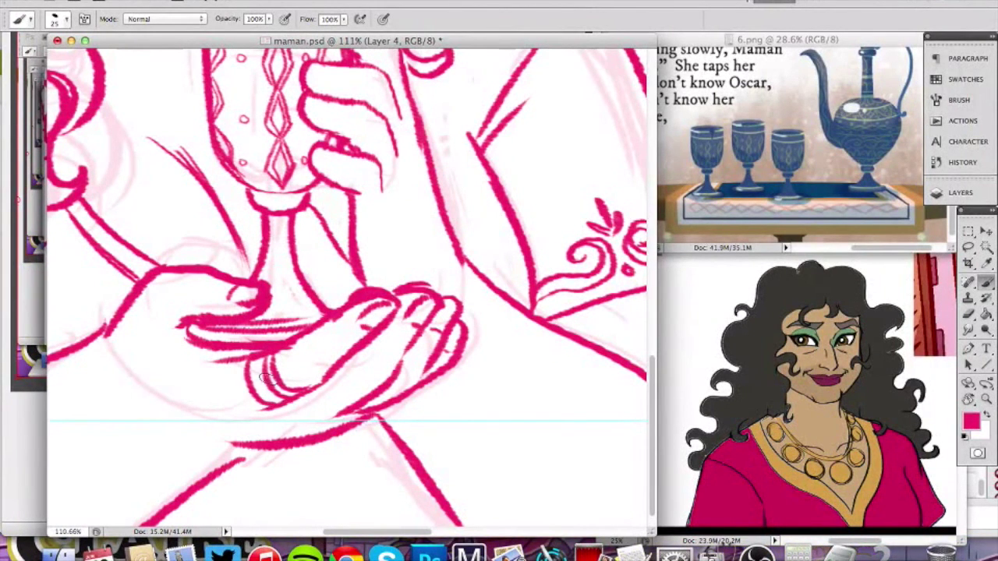
{"action": "left_click_drag", "start_coordinate": [238, 367], "coordinate": [290, 408]}
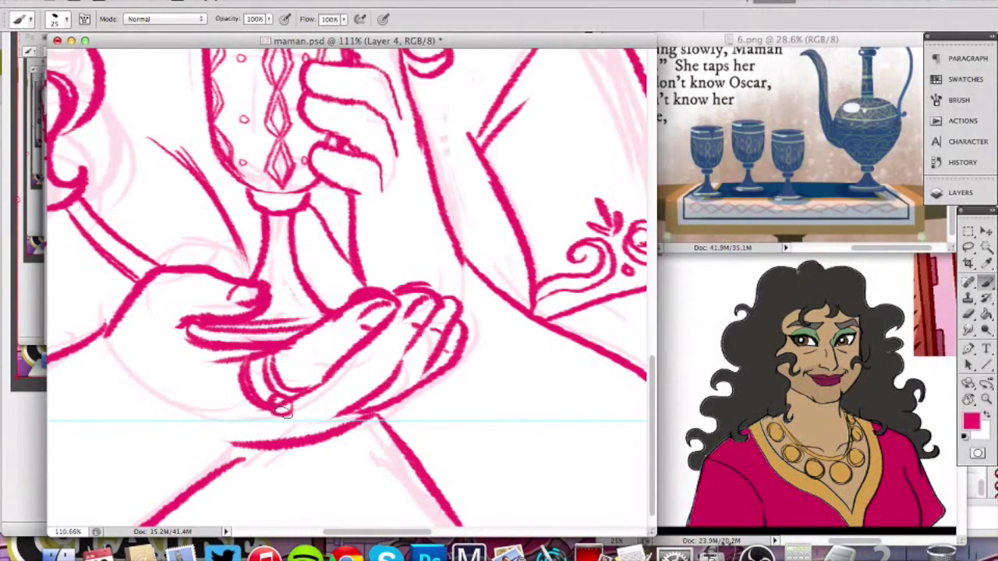
{"action": "key", "text": "x"}
{"action": "key", "text": "x"}
{"action": "mouse_move", "coordinate": [295, 392]}
{"action": "left_mouse_down"}
{"action": "mouse_move", "coordinate": [318, 387]}
{"action": "mouse_move", "coordinate": [291, 408]}
{"action": "left_mouse_up"}
{"action": "key", "text": "x"}
{"action": "key", "text": "x"}
Ink a plain ring band around the neighbouring finger of the lower hand.
{"action": "key", "text": "z"}
{"action": "mouse_move", "coordinate": [299, 404]}
{"action": "left_mouse_down"}
{"action": "mouse_move", "coordinate": [223, 408]}
{"action": "mouse_move", "coordinate": [304, 425]}
{"action": "left_mouse_up"}
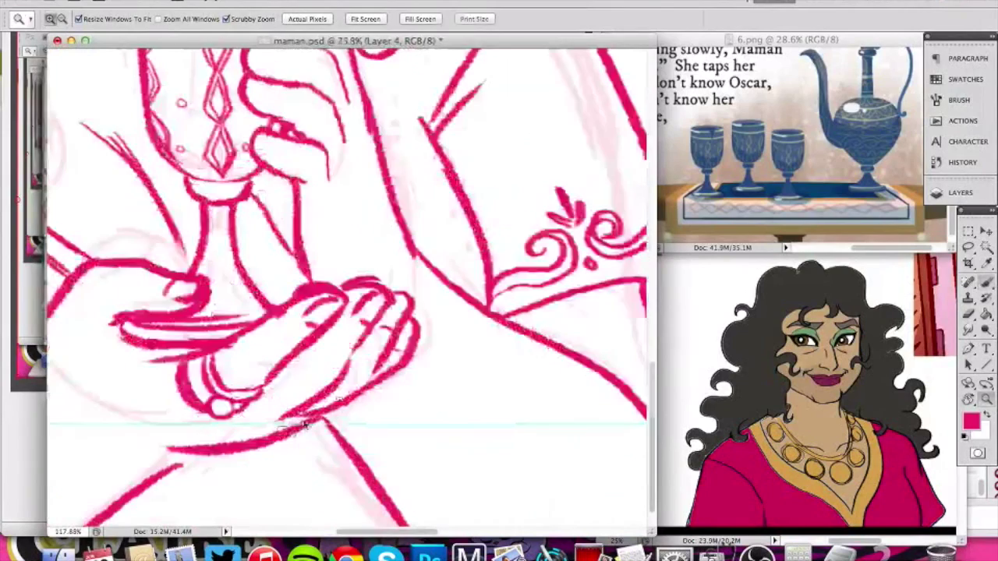
{"action": "key", "text": "b"}
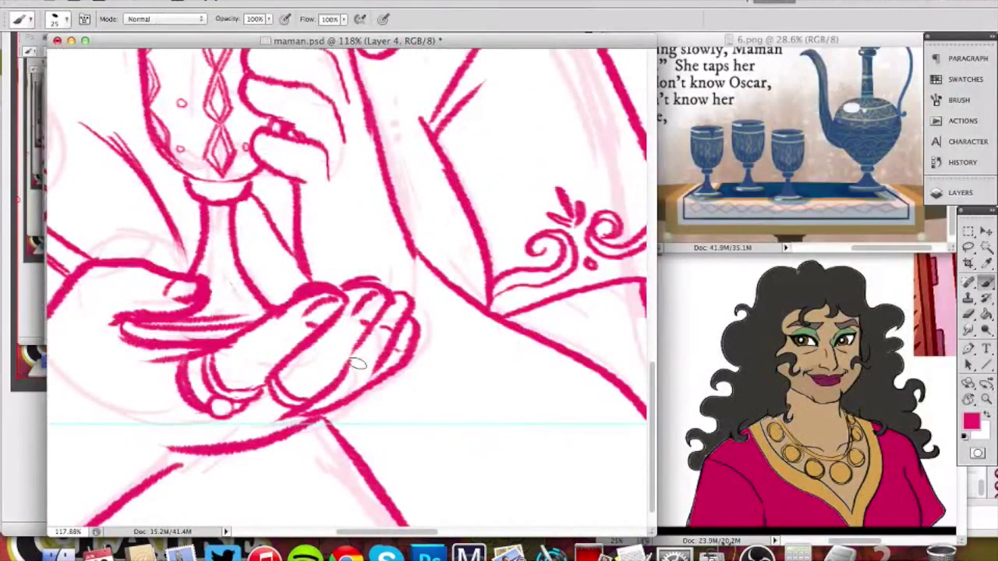
Ink a ring with a round gem on the raised hand's finger and add fingernails to the fingers gripping the goblet.
{"action": "key", "text": "z"}
{"action": "left_click_drag", "start_coordinate": [349, 320], "coordinate": [356, 383]}
{"action": "key", "text": "b"}
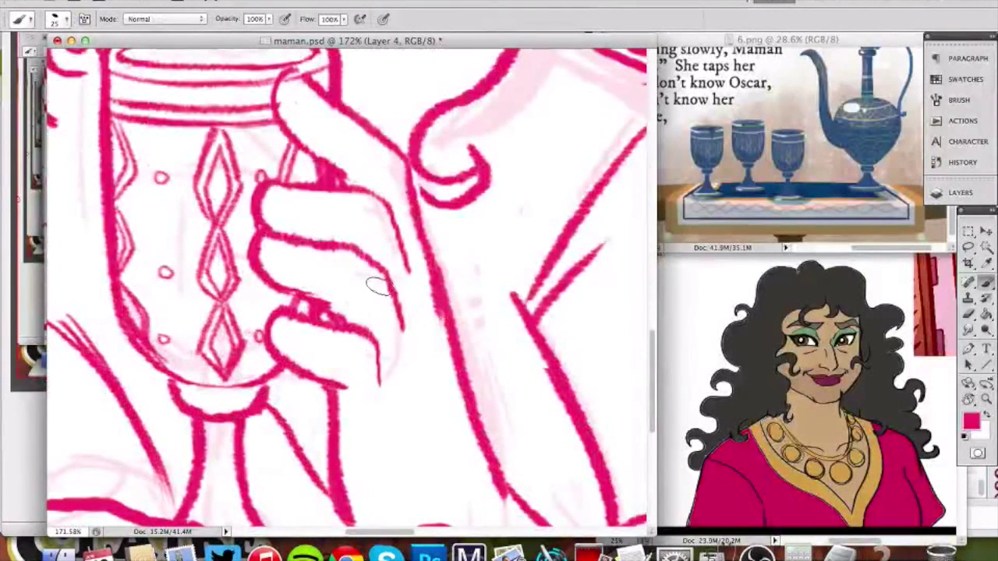
{"action": "mouse_move", "coordinate": [389, 279]}
{"action": "left_mouse_down"}
{"action": "mouse_move", "coordinate": [361, 329]}
{"action": "mouse_move", "coordinate": [407, 305]}
{"action": "mouse_move", "coordinate": [409, 318]}
{"action": "mouse_move", "coordinate": [397, 316]}
{"action": "left_mouse_up"}
{"action": "key", "text": "super+z"}
{"action": "key", "text": "x"}
{"action": "key", "text": "x"}
{"action": "key", "text": "x"}
{"action": "key", "text": "x"}
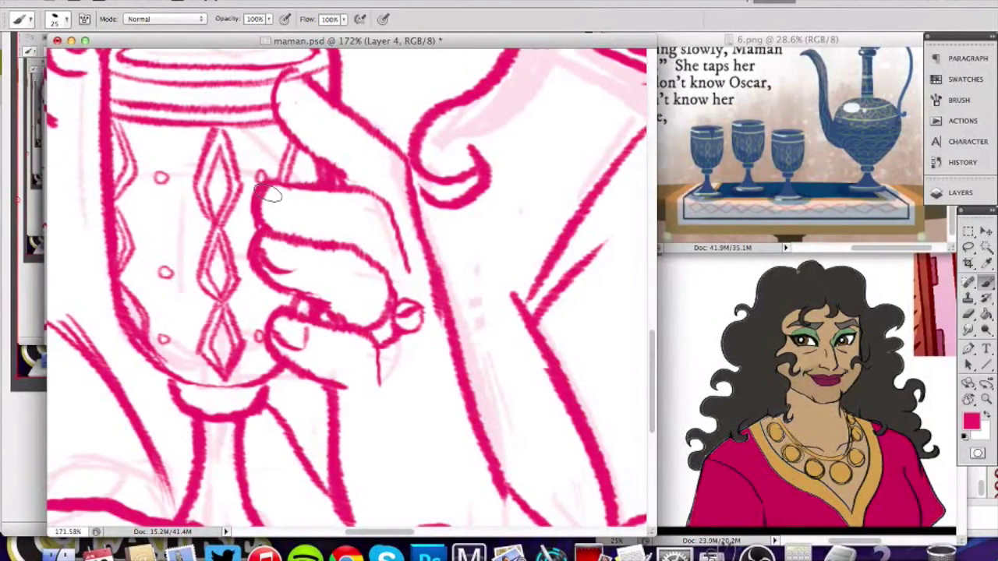
Ink the fingernail on the raised hand's uppermost finger near the goblet's rim, redrawing it until it fits.
{"action": "left_click_drag", "start_coordinate": [282, 78], "coordinate": [296, 127]}
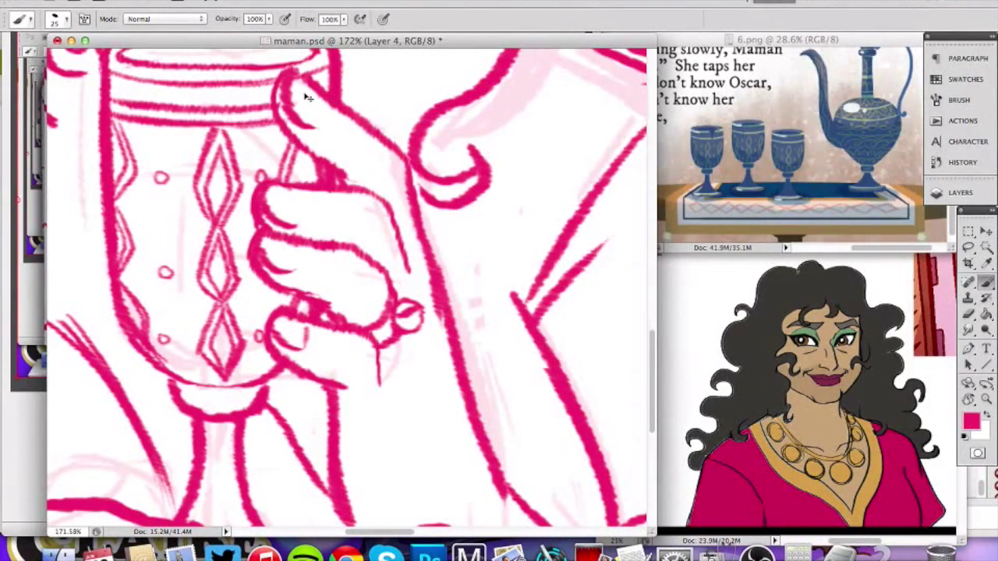
{"action": "key", "text": "super+z"}
{"action": "left_click_drag", "start_coordinate": [285, 84], "coordinate": [302, 119]}
{"action": "key", "text": "super+z"}
{"action": "mouse_move", "coordinate": [285, 81]}
{"action": "left_mouse_down"}
{"action": "mouse_move", "coordinate": [303, 115]}
{"action": "mouse_move", "coordinate": [320, 99]}
{"action": "left_mouse_up"}
Lasso the raised hand and wrist, scale the selection up to about 107.78%, and deselect.
{"action": "key", "text": "z"}
{"action": "left_click_drag", "start_coordinate": [258, 368], "coordinate": [172, 419]}
{"action": "left_click", "coordinate": [198, 358], "text": "alt"}
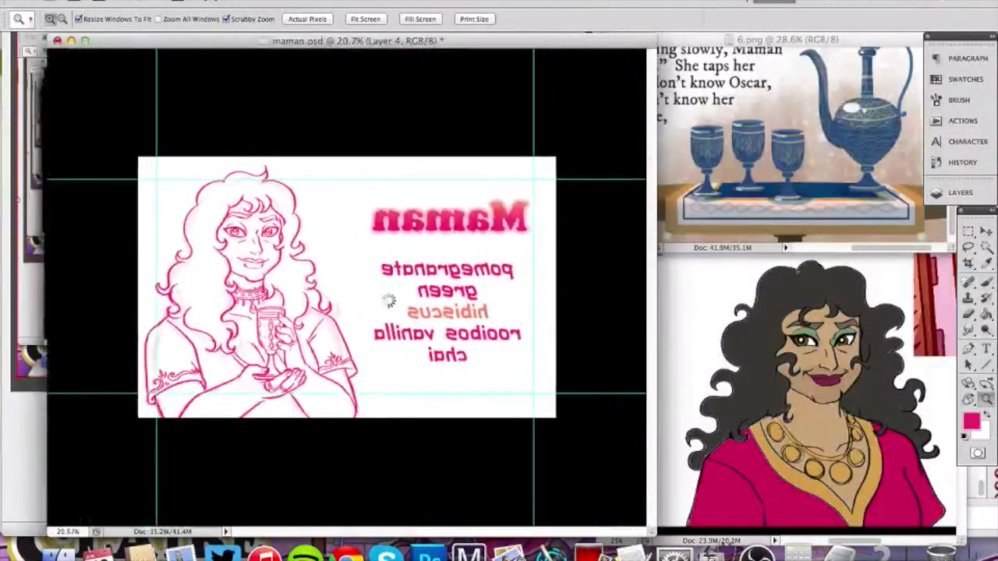
{"action": "left_click_drag", "start_coordinate": [257, 391], "coordinate": [345, 313]}
{"action": "mouse_move", "coordinate": [299, 376]}
{"action": "left_mouse_down"}
{"action": "mouse_move", "coordinate": [241, 394]}
{"action": "mouse_move", "coordinate": [413, 335]}
{"action": "left_mouse_up"}
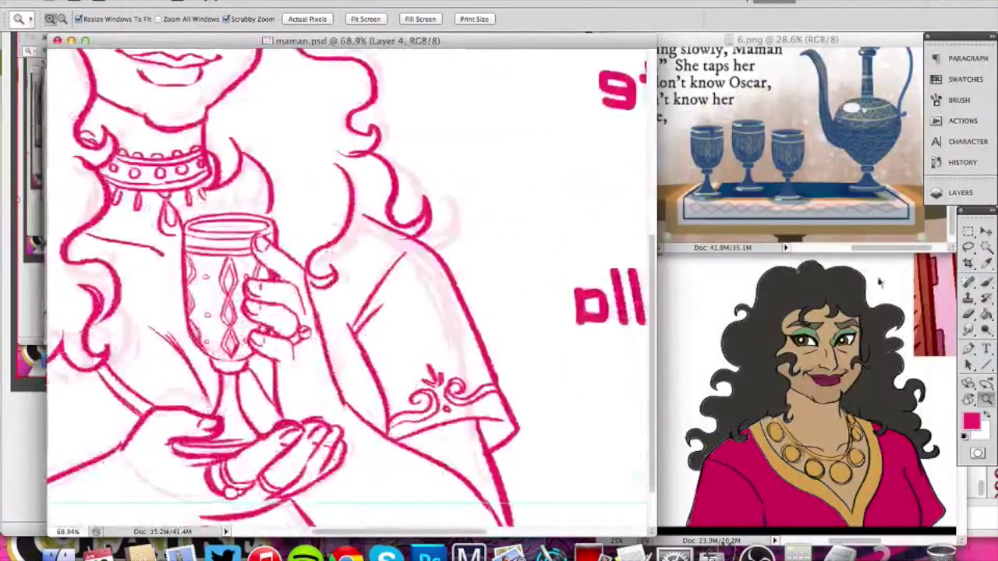
{"action": "left_click", "coordinate": [968, 248]}
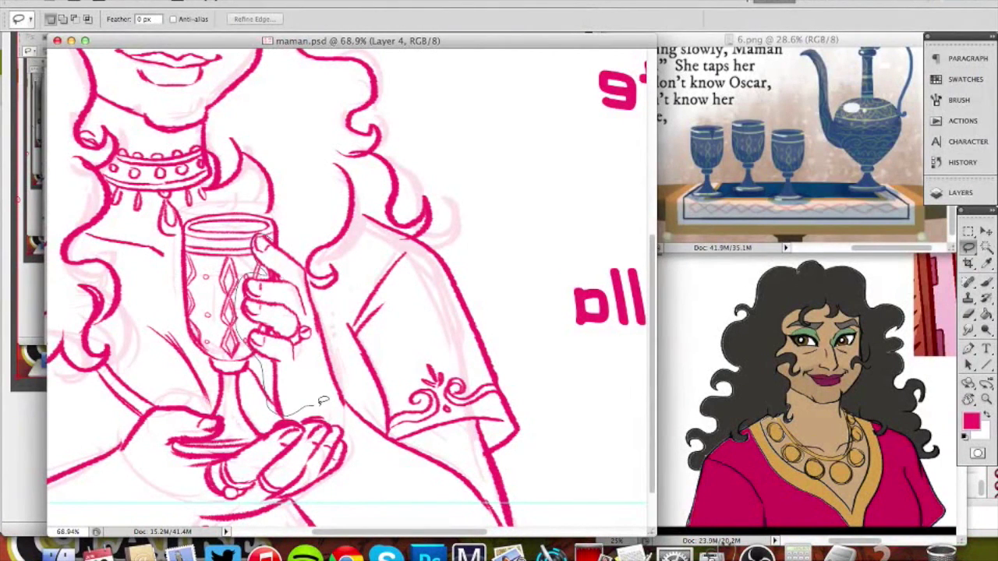
{"action": "left_click_drag", "start_coordinate": [287, 236], "coordinate": [285, 234]}
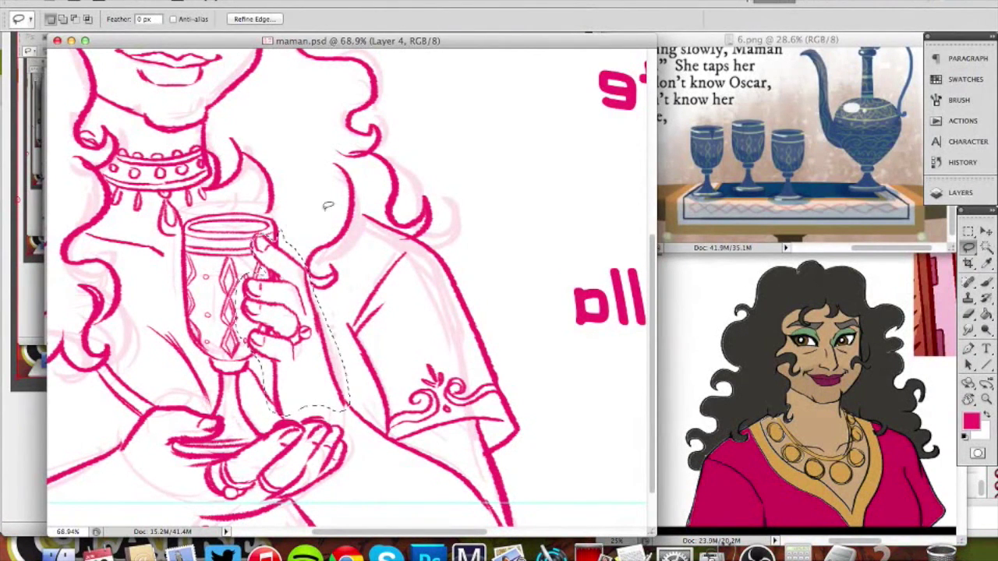
{"action": "key", "text": "ctrl+t"}
{"action": "left_click_drag", "start_coordinate": [350, 417], "coordinate": [358, 425]}
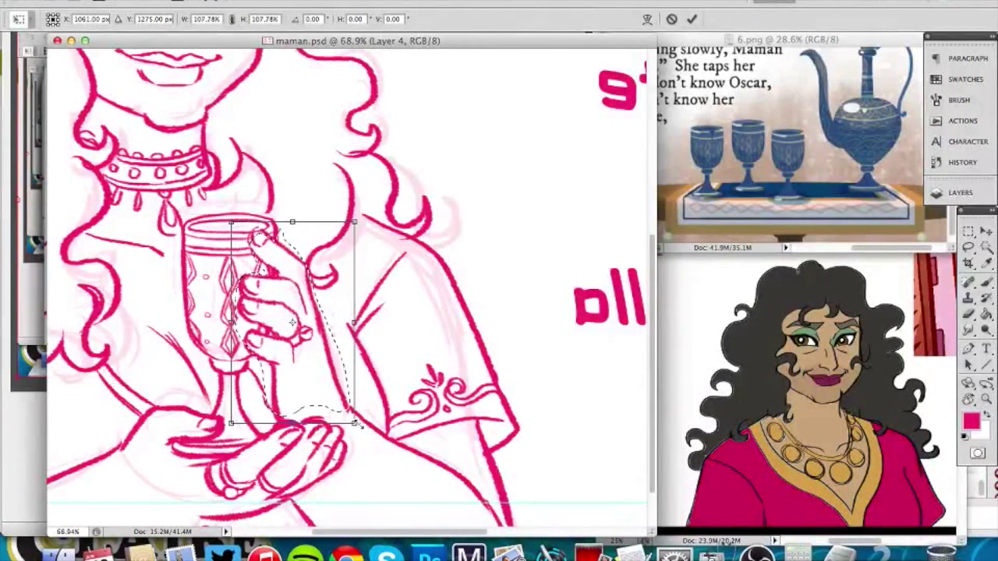
{"action": "key", "text": "Return"}
{"action": "key", "text": "ctrl+d"}
Switch to full-screen view and ink the first bangle's inner curve across the lower hand's wrist.
{"action": "key", "text": "z"}
{"action": "left_click_drag", "start_coordinate": [251, 277], "coordinate": [207, 392]}
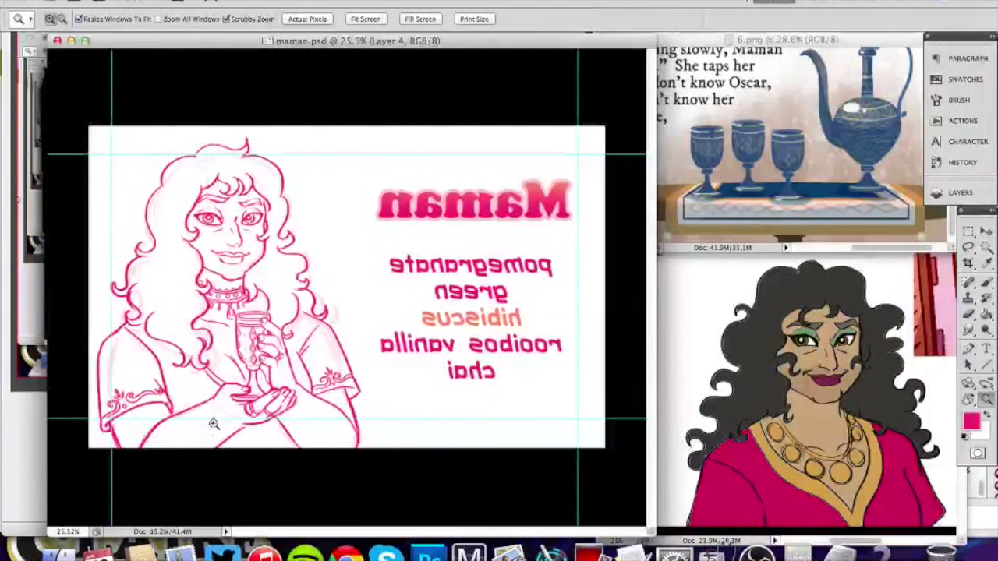
{"action": "left_click_drag", "start_coordinate": [208, 469], "coordinate": [267, 487]}
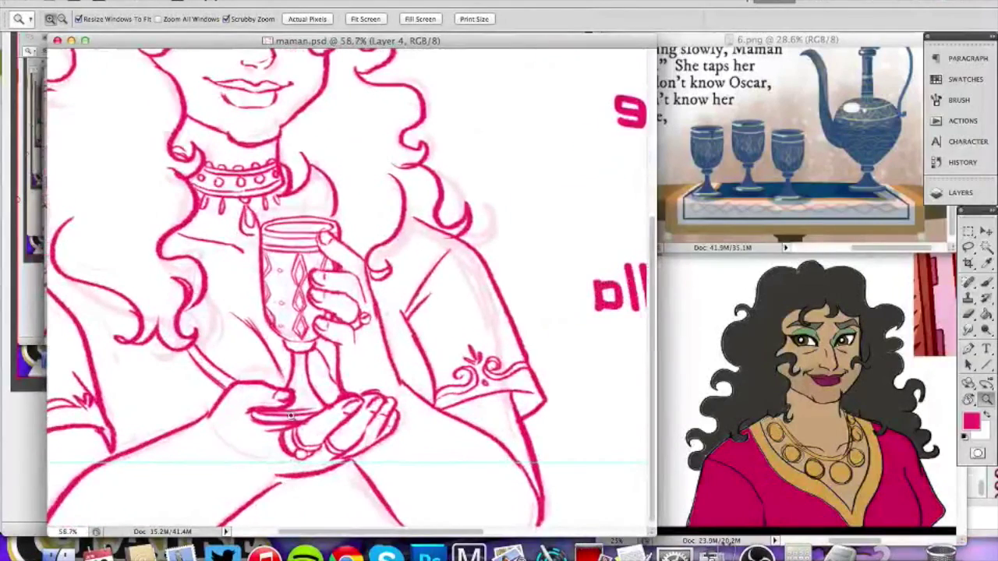
{"action": "key", "text": "f"}
{"action": "left_click_drag", "start_coordinate": [300, 399], "coordinate": [407, 335]}
{"action": "left_click", "coordinate": [304, 432]}
{"action": "key", "text": "b"}
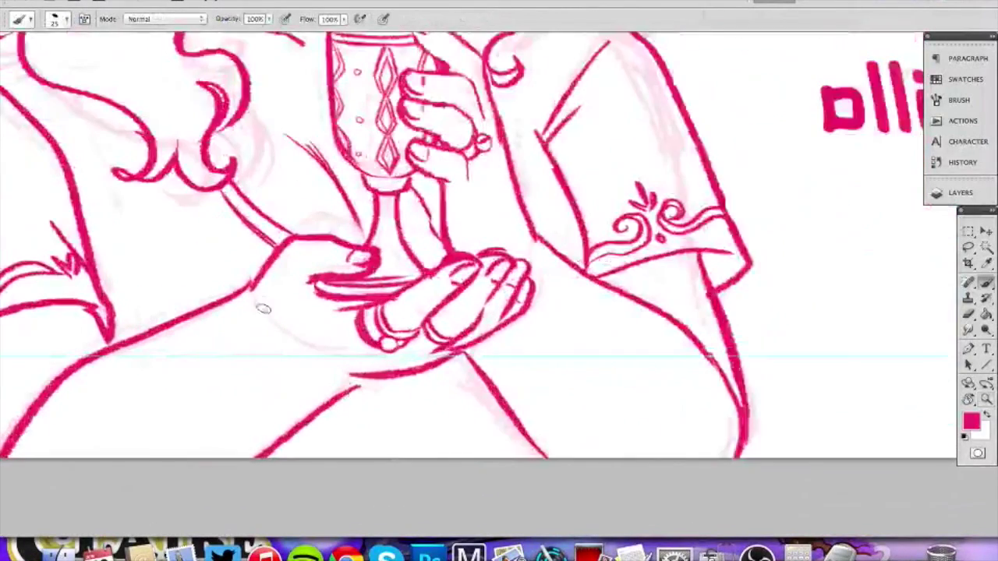
{"action": "mouse_move", "coordinate": [249, 283]}
{"action": "left_mouse_down"}
{"action": "mouse_move", "coordinate": [253, 325]}
{"action": "mouse_move", "coordinate": [315, 421]}
{"action": "left_mouse_up"}
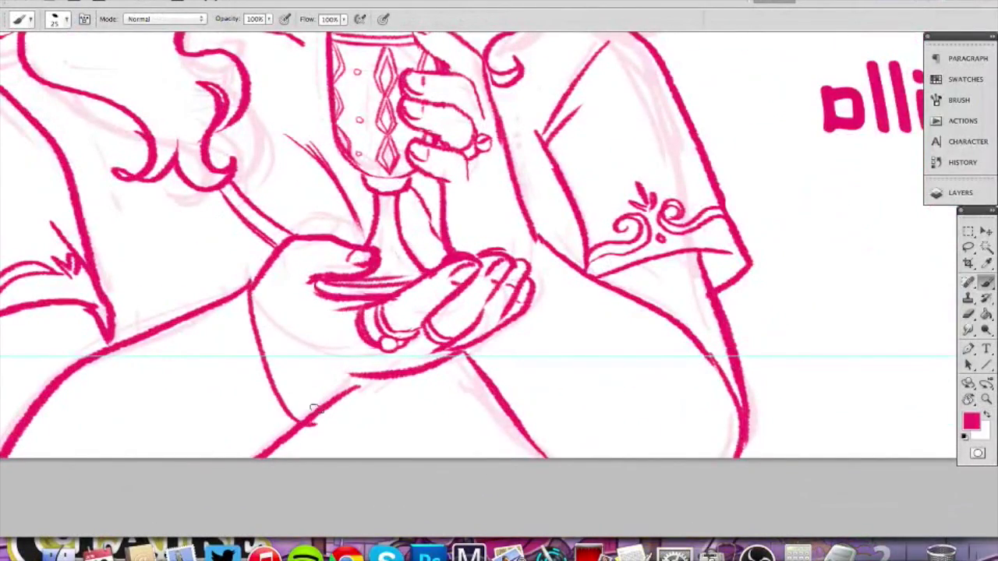
{"action": "key", "text": "super+z"}
{"action": "mouse_move", "coordinate": [250, 275]}
{"action": "left_mouse_down"}
{"action": "mouse_move", "coordinate": [271, 362]}
{"action": "mouse_move", "coordinate": [326, 405]}
{"action": "mouse_move", "coordinate": [241, 285]}
{"action": "mouse_move", "coordinate": [246, 338]}
{"action": "mouse_move", "coordinate": [276, 409]}
{"action": "mouse_move", "coordinate": [312, 441]}
{"action": "left_mouse_up"}
{"action": "key", "text": "super+z"}
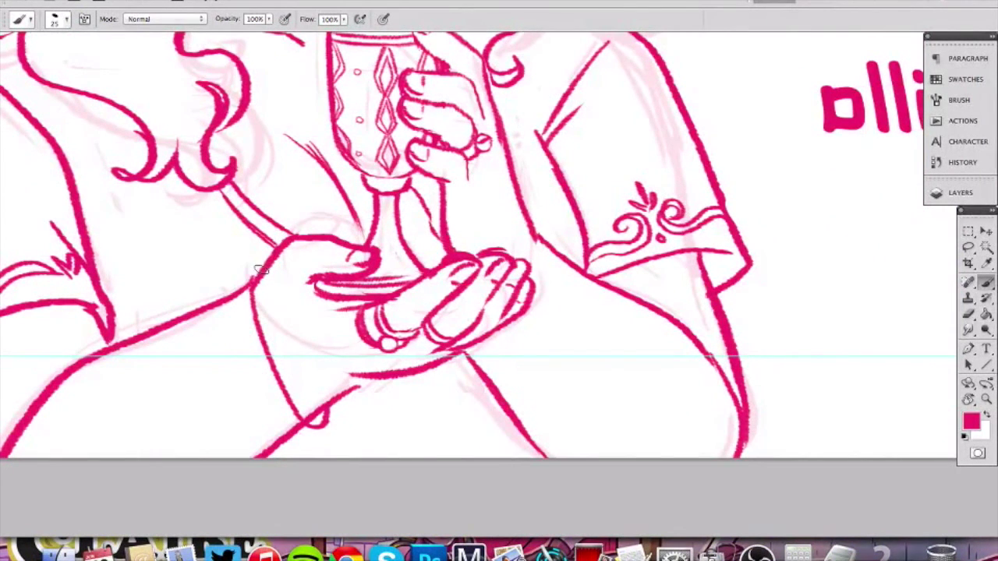
Ink the first bangle's parallel outer curve, round off its lower end, and erase the overlapping arm lines.
{"action": "left_click_drag", "start_coordinate": [246, 292], "coordinate": [269, 384]}
{"action": "left_click_drag", "start_coordinate": [294, 428], "coordinate": [311, 437]}
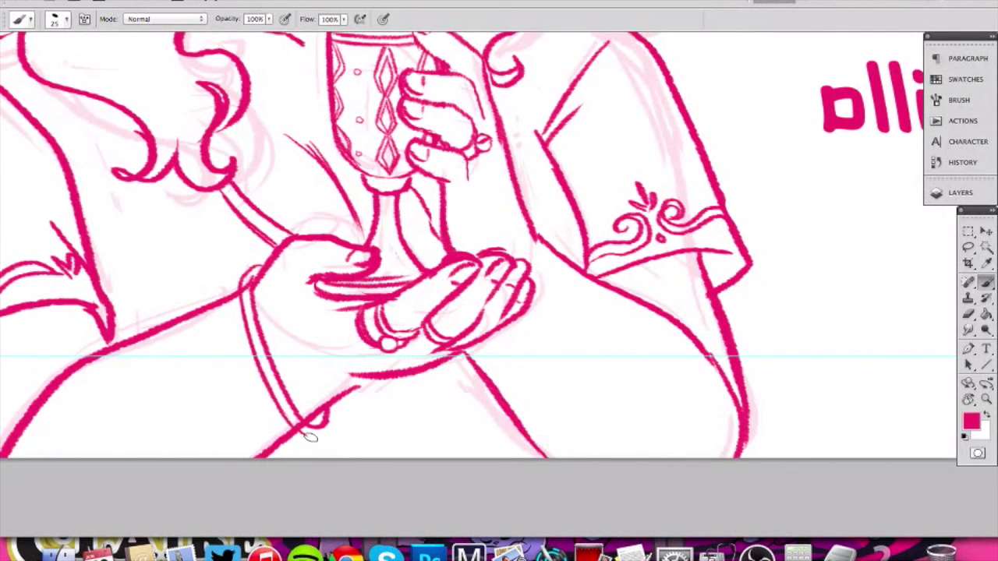
{"action": "mouse_move", "coordinate": [337, 402]}
{"action": "left_mouse_down"}
{"action": "mouse_move", "coordinate": [325, 433]}
{"action": "mouse_move", "coordinate": [298, 423]}
{"action": "mouse_move", "coordinate": [331, 425]}
{"action": "left_mouse_up"}
{"action": "key", "text": "x"}
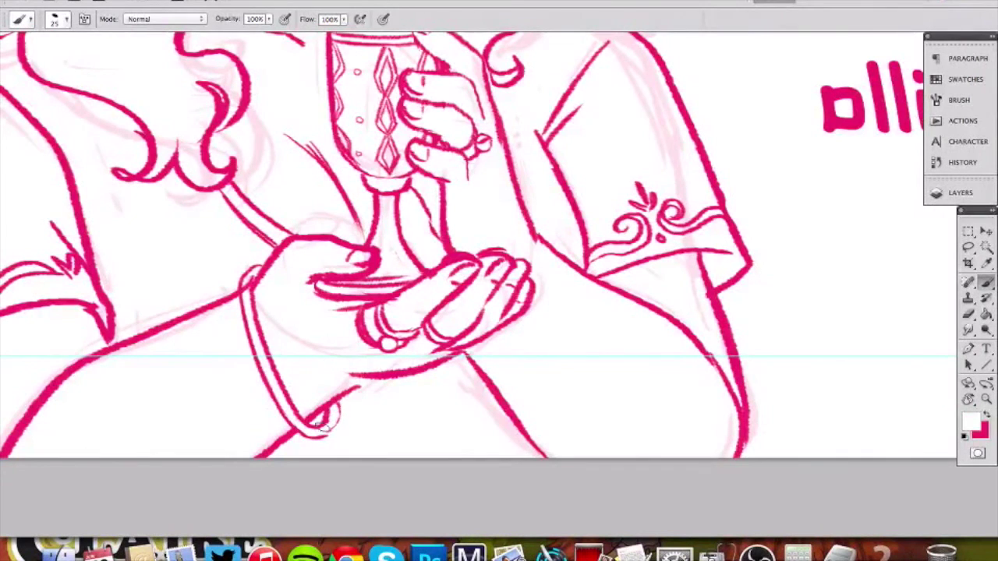
{"action": "key", "text": "x"}
{"action": "key", "text": "x"}
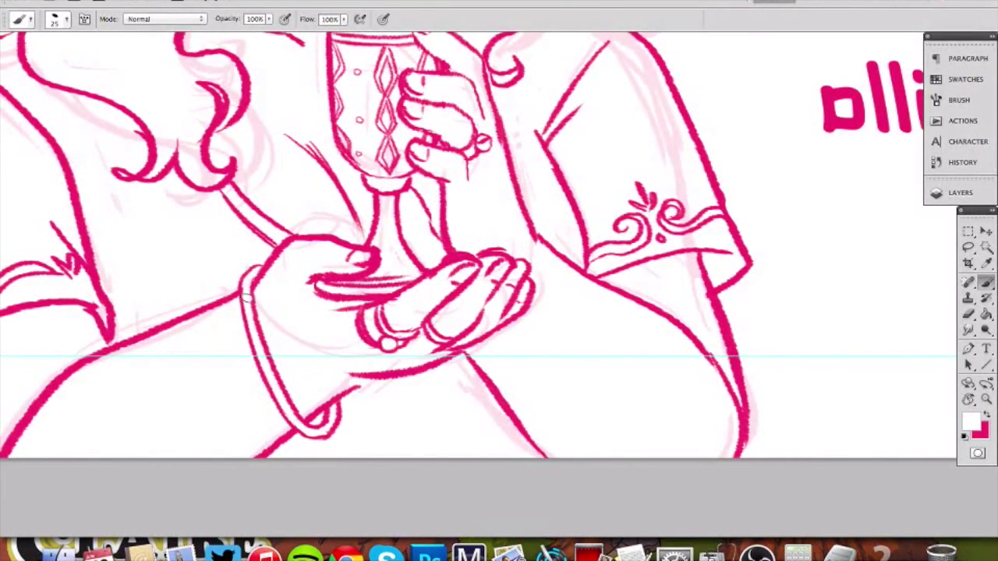
Ink the outer curve of a second bangle beside the first one on the forearm.
{"action": "key", "text": "z"}
{"action": "mouse_move", "coordinate": [299, 354]}
{"action": "left_mouse_down"}
{"action": "mouse_move", "coordinate": [211, 396]}
{"action": "mouse_move", "coordinate": [197, 386]}
{"action": "left_mouse_up"}
{"action": "left_click_drag", "start_coordinate": [264, 365], "coordinate": [343, 341]}
{"action": "key", "text": "b"}
{"action": "key", "text": "x"}
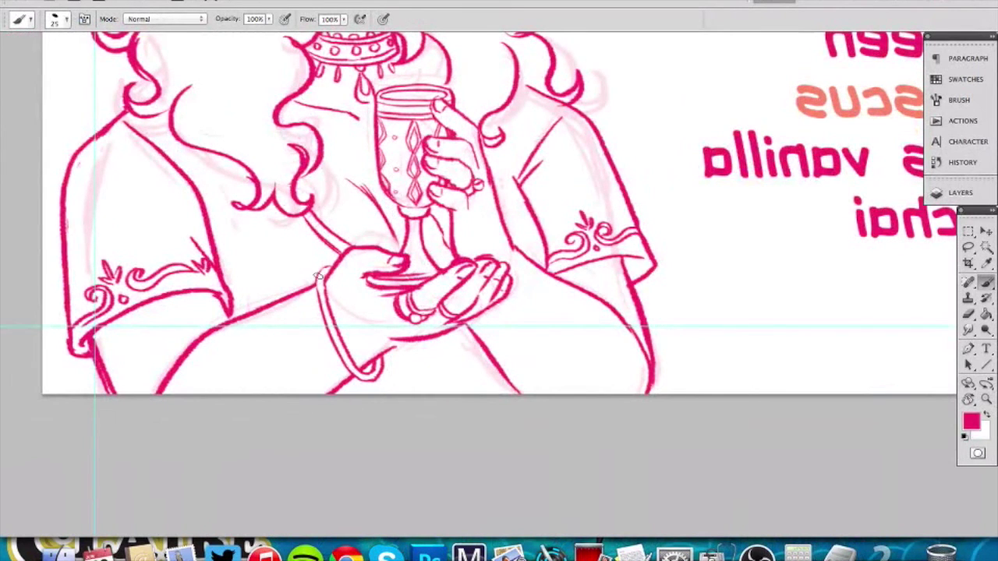
{"action": "left_click_drag", "start_coordinate": [318, 274], "coordinate": [324, 380]}
{"action": "left_click_drag", "start_coordinate": [316, 277], "coordinate": [337, 382]}
{"action": "key", "text": "ctrl+z"}
Ink the second bangle's inner curve parallel to its outer one, down to the lower edge of the wrist.
{"action": "key", "text": "z"}
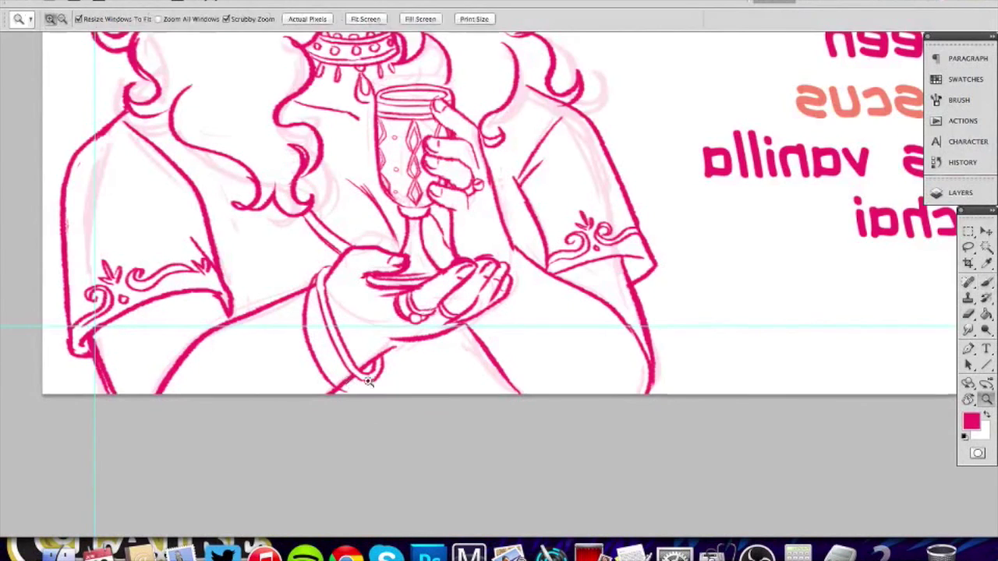
{"action": "left_click", "coordinate": [348, 376]}
{"action": "key", "text": "b"}
{"action": "left_click_drag", "start_coordinate": [288, 235], "coordinate": [306, 334]}
{"action": "key", "text": "ctrl+z"}
{"action": "mouse_move", "coordinate": [292, 239]}
{"action": "left_mouse_down"}
{"action": "mouse_move", "coordinate": [294, 315]}
{"action": "mouse_move", "coordinate": [326, 374]}
{"action": "left_mouse_up"}
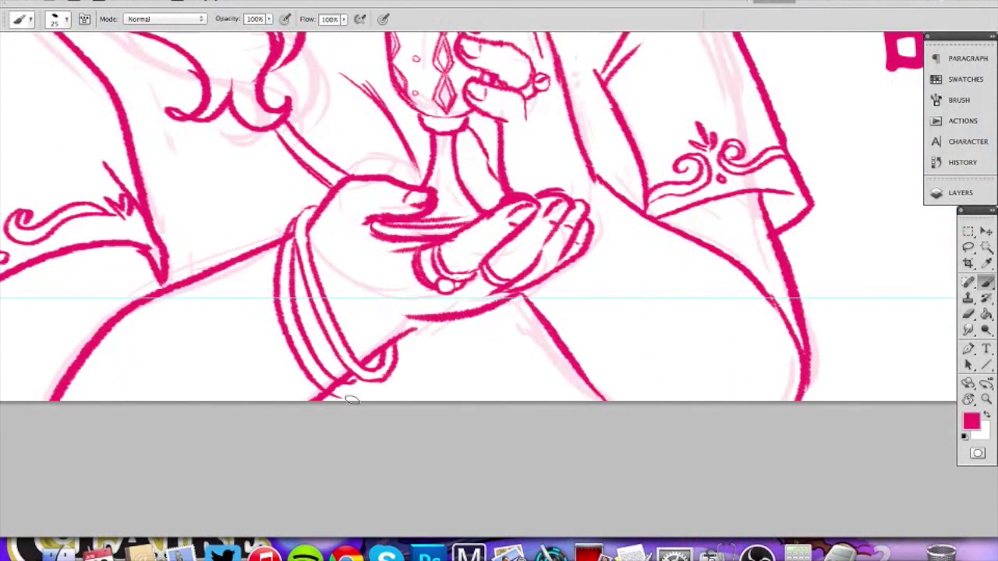
Round off the second bangle's lower end, erase the arm line crossing its upper end, and refine its outer curve there.
{"action": "key", "text": "x"}
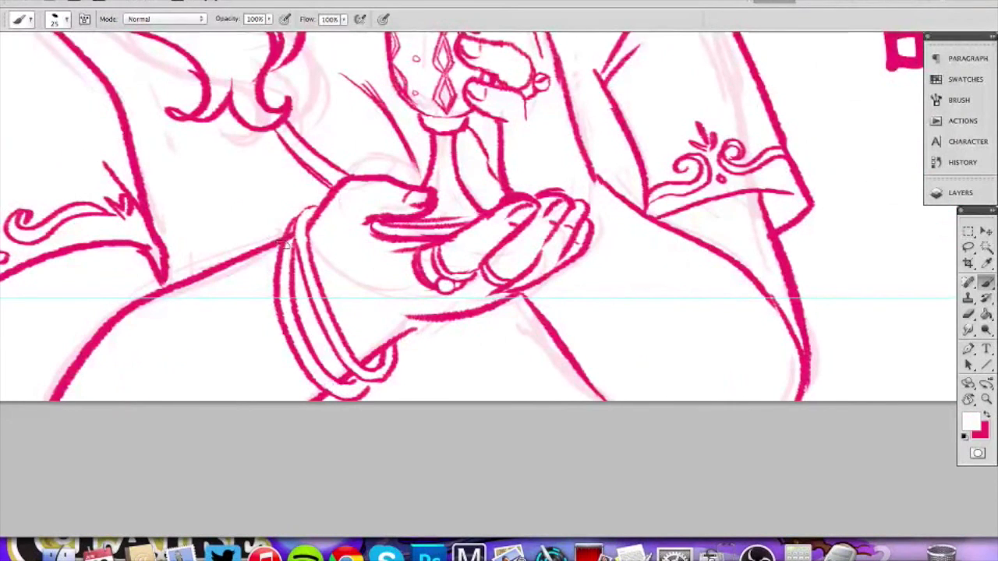
{"action": "key", "text": "x"}
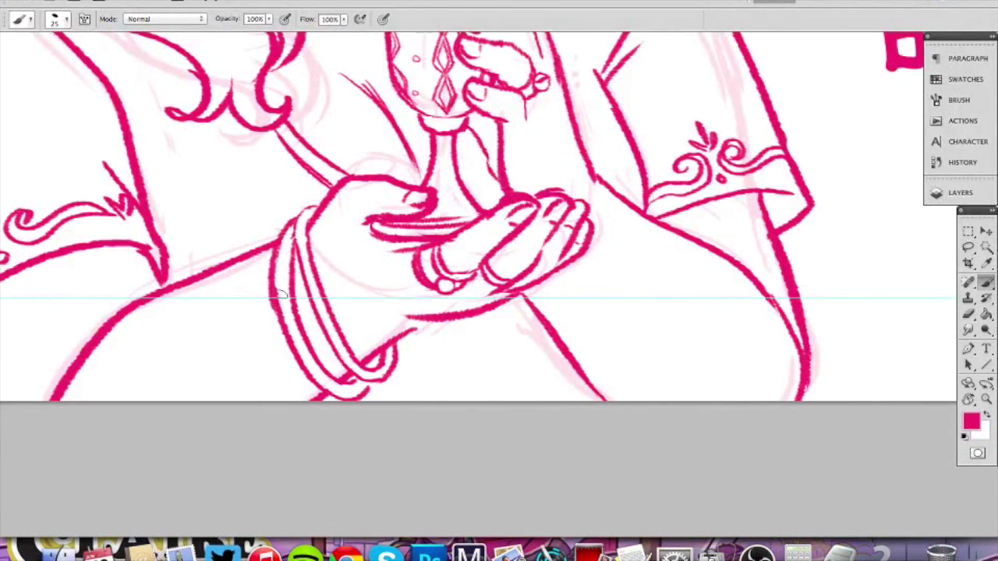
{"action": "mouse_move", "coordinate": [295, 220]}
{"action": "left_mouse_down"}
{"action": "mouse_move", "coordinate": [281, 321]}
{"action": "mouse_move", "coordinate": [293, 236]}
{"action": "mouse_move", "coordinate": [297, 285]}
{"action": "left_mouse_up"}
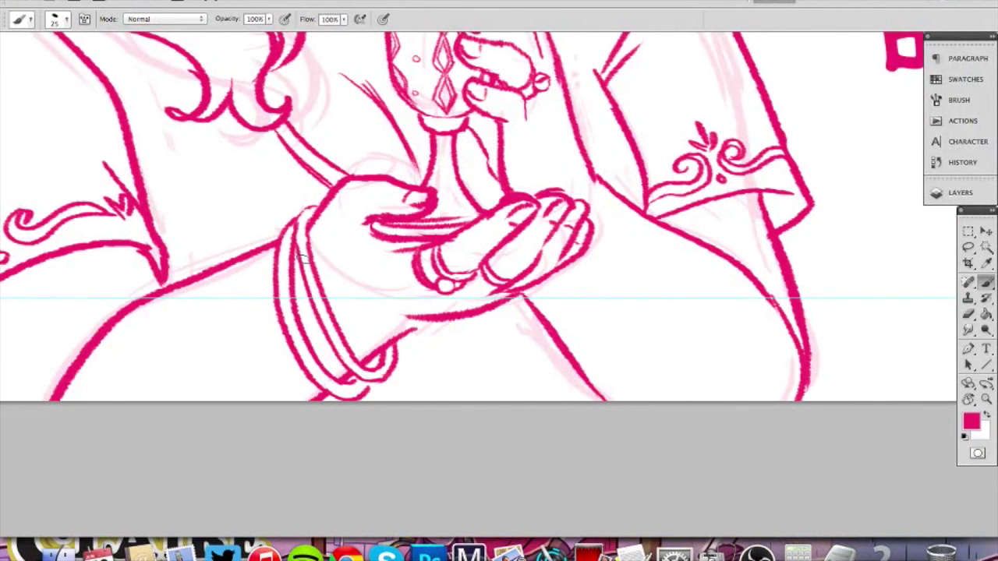
Thin the facing edges of the two bangles with white and touch up the pink curves between them.
{"action": "key", "text": "x"}
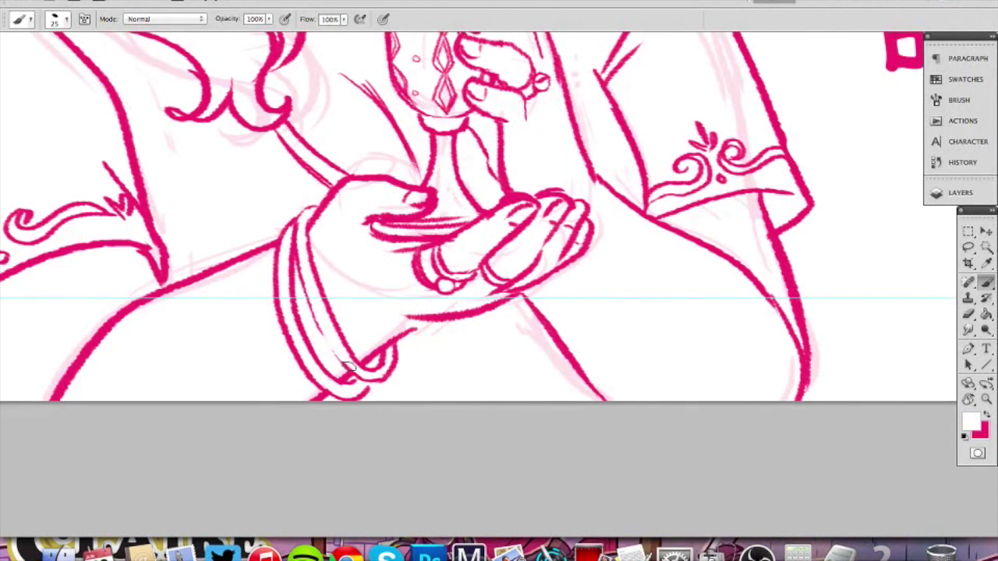
{"action": "key", "text": "x"}
{"action": "mouse_move", "coordinate": [296, 257]}
{"action": "left_mouse_down"}
{"action": "mouse_move", "coordinate": [297, 285]}
{"action": "mouse_move", "coordinate": [341, 363]}
{"action": "left_mouse_up"}
{"action": "key", "text": "x"}
{"action": "left_click_drag", "start_coordinate": [315, 243], "coordinate": [355, 349]}
{"action": "key", "text": "x"}
{"action": "left_click_drag", "start_coordinate": [312, 243], "coordinate": [346, 345]}
Ink a wide cuff on the goblet-holding arm, with a short edge by the fingertips and a double-lined band across the forearm.
{"action": "key", "text": "z"}
{"action": "left_click_drag", "start_coordinate": [343, 303], "coordinate": [234, 333]}
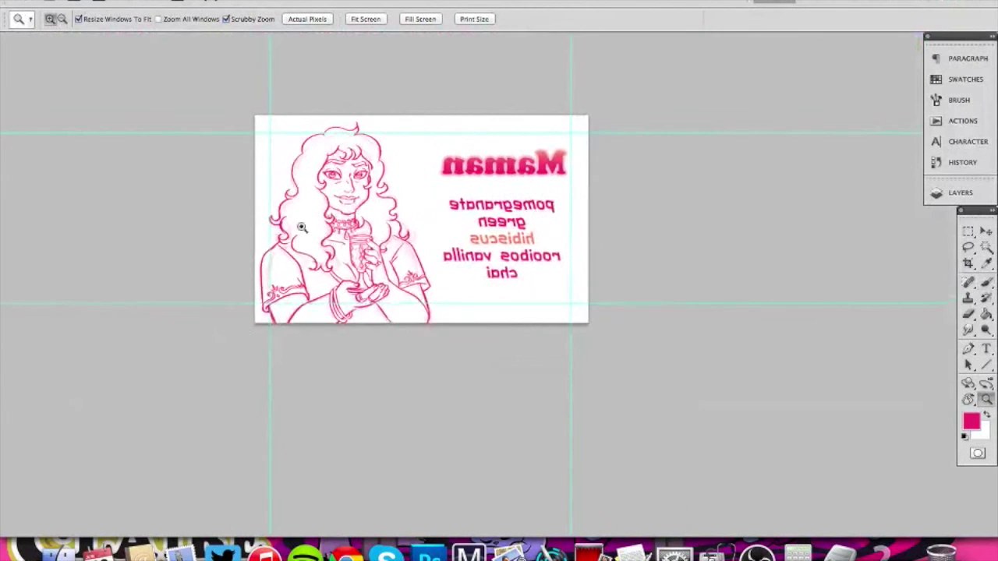
{"action": "left_click", "coordinate": [357, 303]}
{"action": "left_click", "coordinate": [430, 243]}
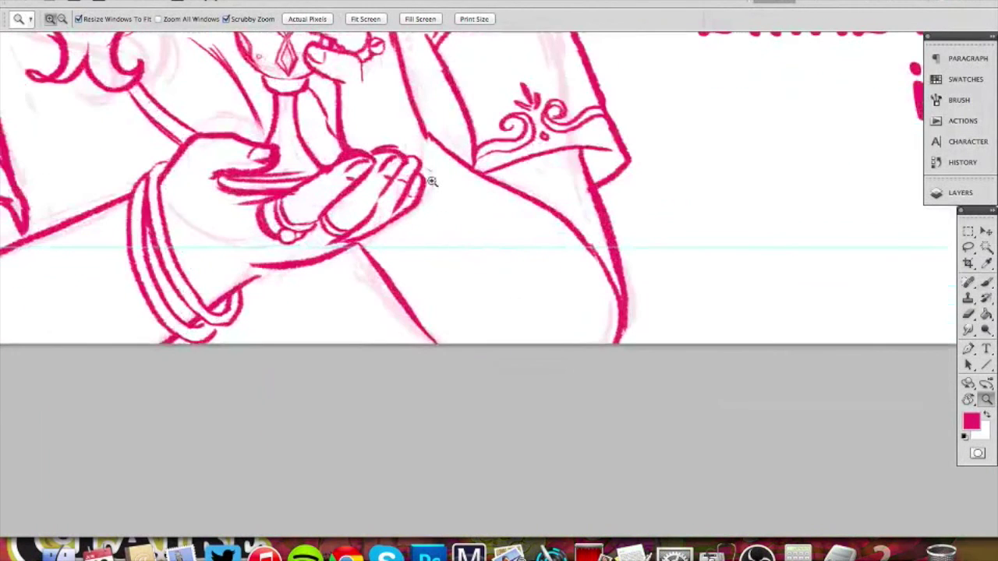
{"action": "key", "text": "b"}
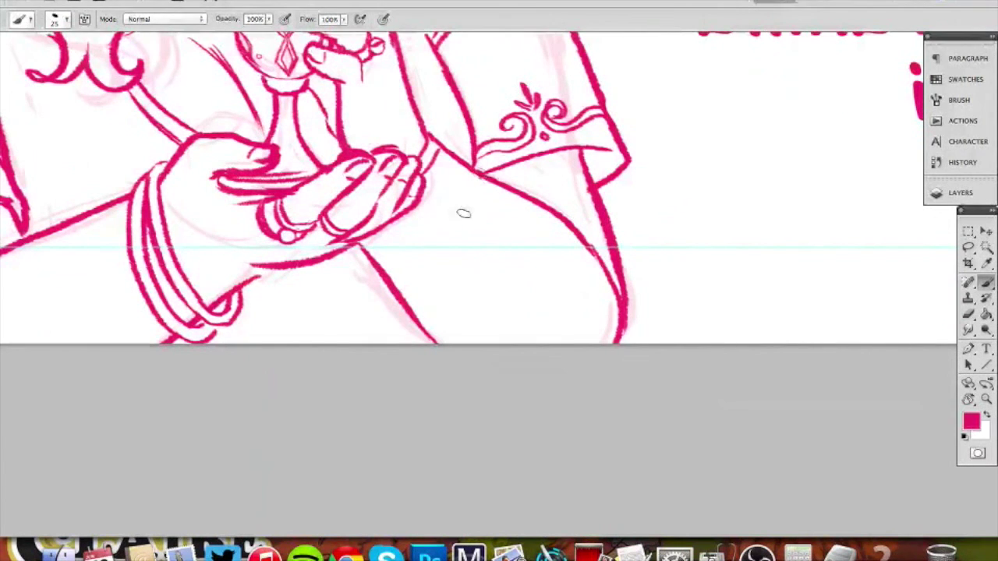
{"action": "left_click_drag", "start_coordinate": [484, 178], "coordinate": [396, 285]}
{"action": "key", "text": "ctrl+z"}
{"action": "mouse_move", "coordinate": [484, 178]}
{"action": "left_mouse_down"}
{"action": "mouse_move", "coordinate": [396, 285]}
{"action": "mouse_move", "coordinate": [422, 286]}
{"action": "left_mouse_up"}
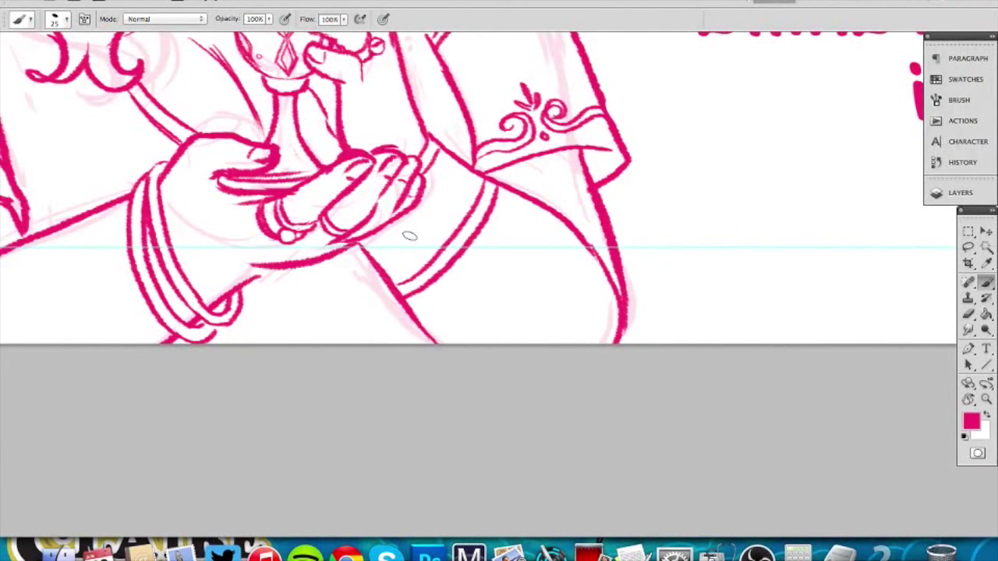
{"action": "left_click_drag", "start_coordinate": [456, 109], "coordinate": [520, 308]}
{"action": "left_click_drag", "start_coordinate": [472, 285], "coordinate": [331, 345]}
{"action": "key", "text": "super+z"}
Round off the end of the cuff's wrist-side rim and erase the forearm line overlapping it.
{"action": "key", "text": "z"}
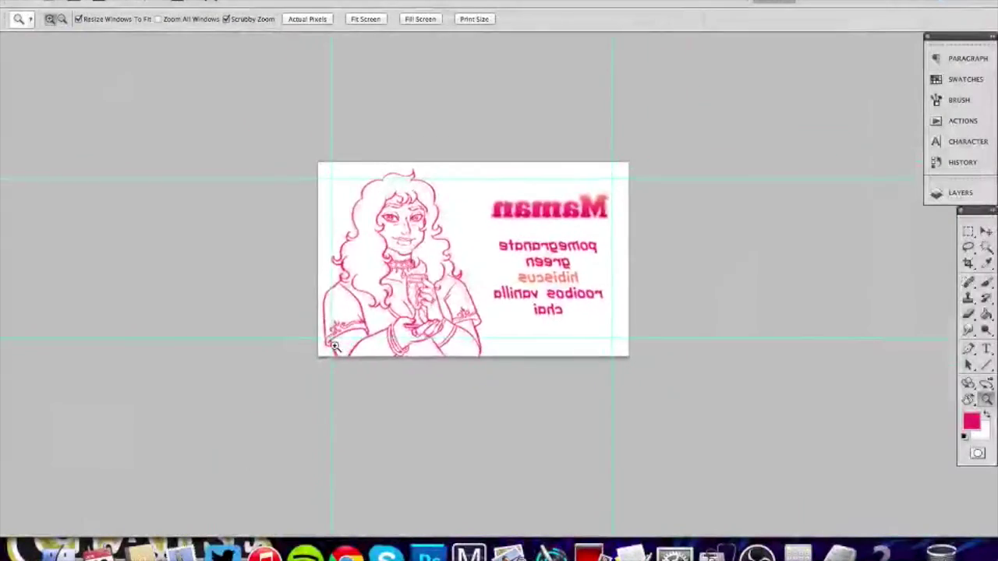
{"action": "left_click_drag", "start_coordinate": [430, 309], "coordinate": [552, 217]}
{"action": "left_click_drag", "start_coordinate": [401, 355], "coordinate": [408, 398]}
{"action": "left_click_drag", "start_coordinate": [459, 437], "coordinate": [546, 335]}
{"action": "key", "text": "r"}
{"action": "mouse_move", "coordinate": [608, 288]}
{"action": "left_mouse_down"}
{"action": "mouse_move", "coordinate": [580, 399]}
{"action": "mouse_move", "coordinate": [508, 425]}
{"action": "left_mouse_up"}
{"action": "key", "text": "b"}
{"action": "mouse_move", "coordinate": [380, 257]}
{"action": "left_mouse_down"}
{"action": "mouse_move", "coordinate": [365, 263]}
{"action": "mouse_move", "coordinate": [371, 269]}
{"action": "left_mouse_up"}
{"action": "key", "text": "x"}
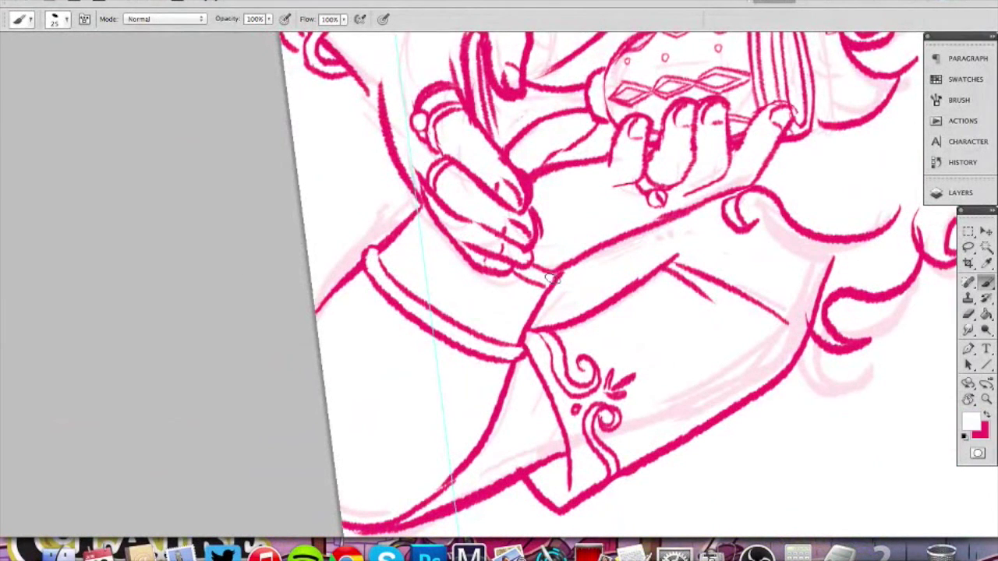
{"action": "key", "text": "x"}
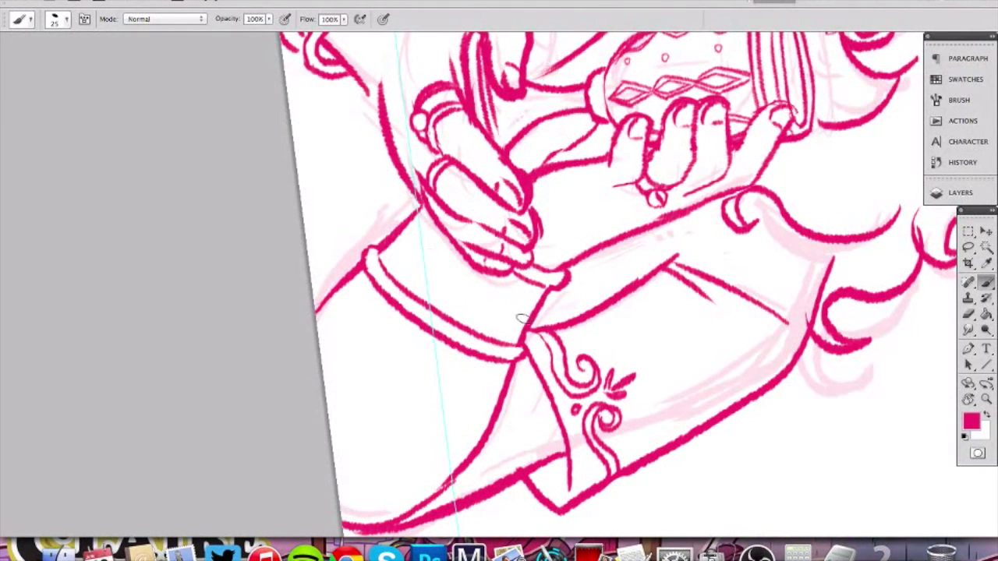
Decorate the cuff with a row of inked spirals and flowing scroll lines between its two rims.
{"action": "key", "text": "r"}
{"action": "mouse_move", "coordinate": [452, 405]}
{"action": "left_mouse_down"}
{"action": "mouse_move", "coordinate": [551, 403]}
{"action": "mouse_move", "coordinate": [573, 391]}
{"action": "left_mouse_up"}
{"action": "key", "text": "b"}
{"action": "mouse_move", "coordinate": [428, 346]}
{"action": "left_mouse_down"}
{"action": "mouse_move", "coordinate": [421, 325]}
{"action": "mouse_move", "coordinate": [406, 347]}
{"action": "left_mouse_up"}
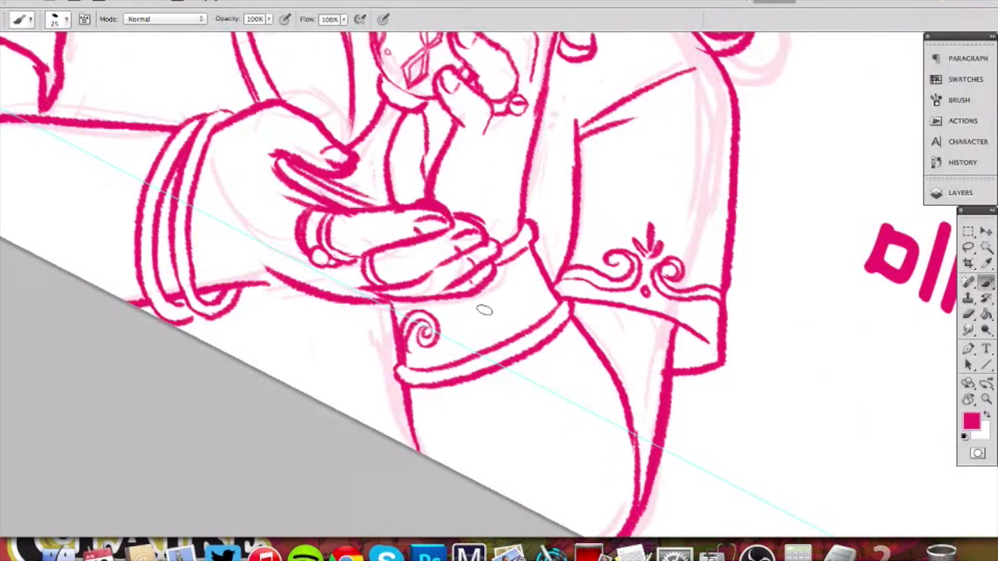
{"action": "left_click_drag", "start_coordinate": [461, 323], "coordinate": [465, 305]}
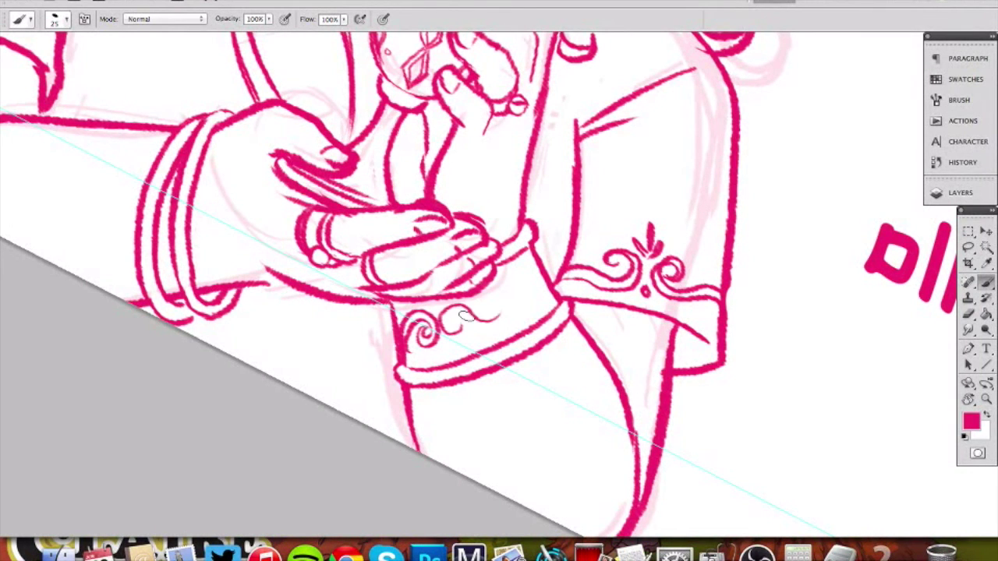
{"action": "mouse_move", "coordinate": [497, 314]}
{"action": "left_mouse_down"}
{"action": "mouse_move", "coordinate": [527, 287]}
{"action": "mouse_move", "coordinate": [522, 304]}
{"action": "mouse_move", "coordinate": [511, 286]}
{"action": "mouse_move", "coordinate": [547, 287]}
{"action": "left_mouse_up"}
Erase the end of the hair strand line just above the goblet's rim with white.
{"action": "key", "text": "z"}
{"action": "left_click_drag", "start_coordinate": [483, 301], "coordinate": [439, 354]}
{"action": "key", "text": "r"}
{"action": "mouse_move", "coordinate": [604, 62]}
{"action": "left_mouse_down"}
{"action": "mouse_move", "coordinate": [426, 44]}
{"action": "mouse_move", "coordinate": [446, 47]}
{"action": "left_mouse_up"}
{"action": "left_click_drag", "start_coordinate": [532, 63], "coordinate": [508, 257]}
{"action": "key", "text": "z"}
{"action": "left_click_drag", "start_coordinate": [501, 307], "coordinate": [452, 281]}
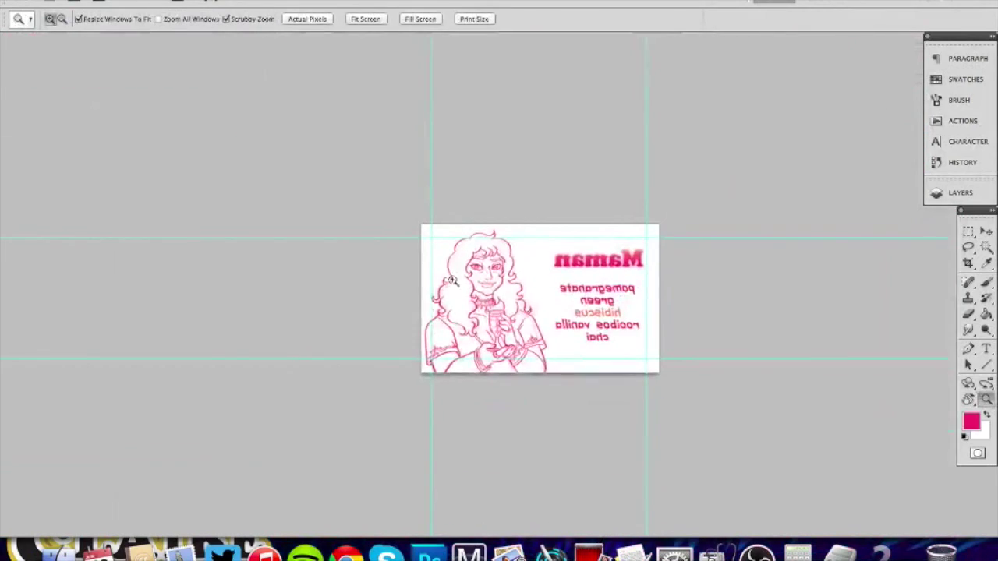
{"action": "left_click_drag", "start_coordinate": [508, 343], "coordinate": [539, 330]}
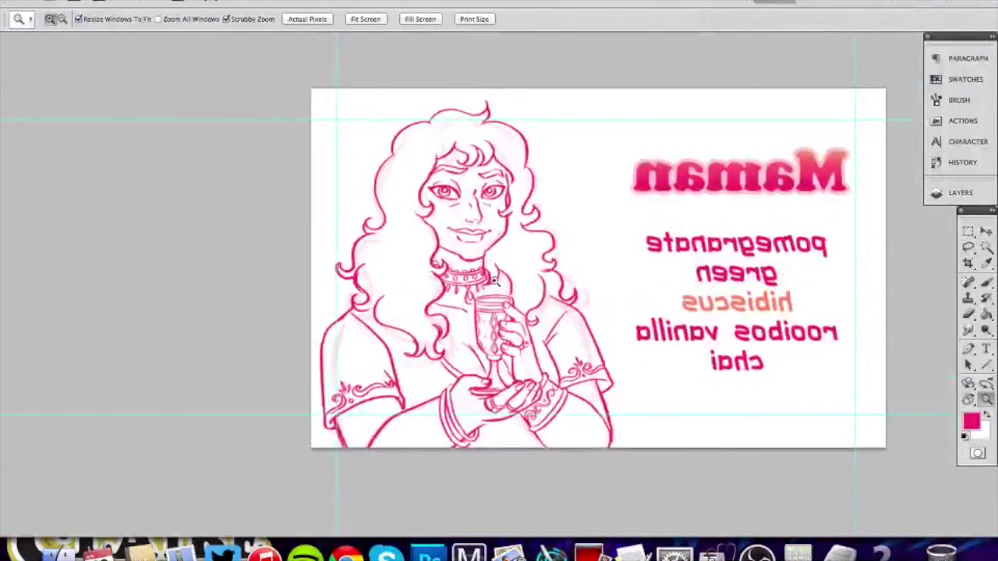
{"action": "left_click", "coordinate": [494, 233]}
{"action": "key", "text": "b"}
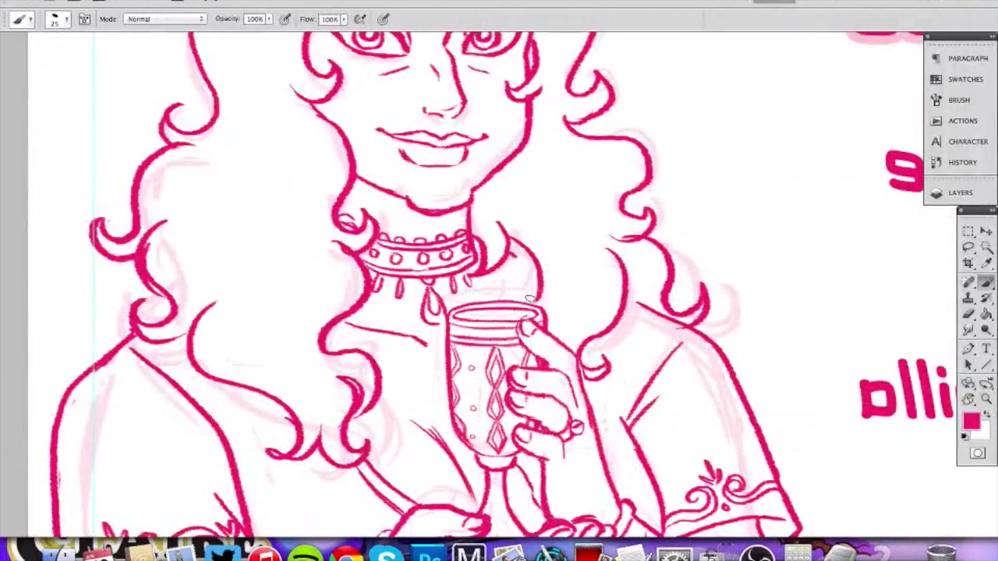
{"action": "key", "text": "x"}
{"action": "left_click_drag", "start_coordinate": [537, 275], "coordinate": [539, 293]}
Thicken the outline of the thumb gripping the goblet.
{"action": "key", "text": "z"}
{"action": "left_click_drag", "start_coordinate": [575, 254], "coordinate": [472, 253]}
{"action": "left_click_drag", "start_coordinate": [557, 297], "coordinate": [618, 295]}
{"action": "left_click_drag", "start_coordinate": [574, 354], "coordinate": [532, 359]}
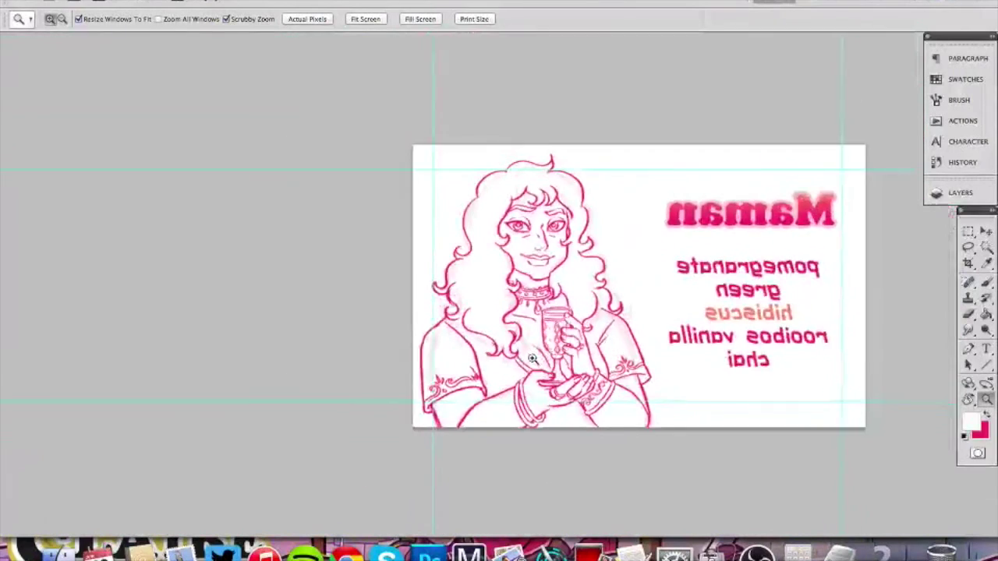
{"action": "left_click_drag", "start_coordinate": [605, 341], "coordinate": [586, 348]}
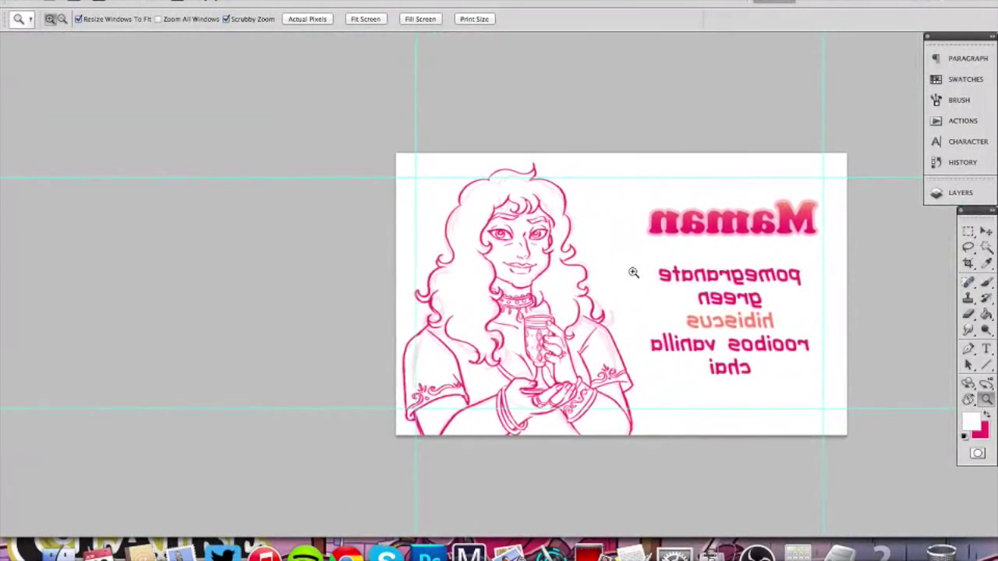
{"action": "left_click_drag", "start_coordinate": [743, 365], "coordinate": [683, 358]}
{"action": "left_click_drag", "start_coordinate": [486, 358], "coordinate": [618, 348]}
{"action": "key", "text": "b"}
{"action": "key", "text": "x"}
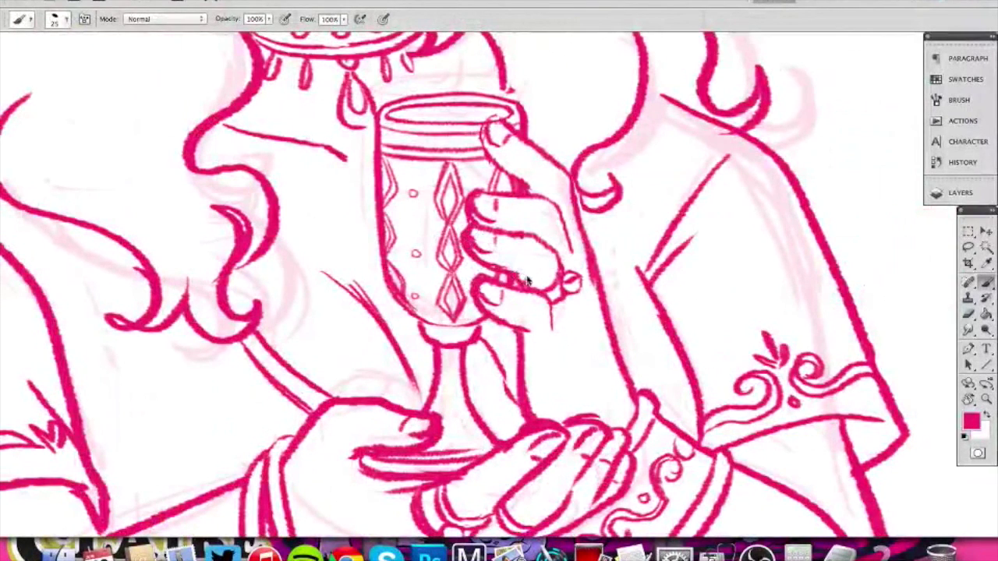
{"action": "mouse_move", "coordinate": [497, 118]}
{"action": "left_mouse_down"}
{"action": "mouse_move", "coordinate": [500, 165]}
{"action": "mouse_move", "coordinate": [492, 142]}
{"action": "left_mouse_up"}
{"action": "key", "text": "x"}
{"action": "key", "text": "x"}
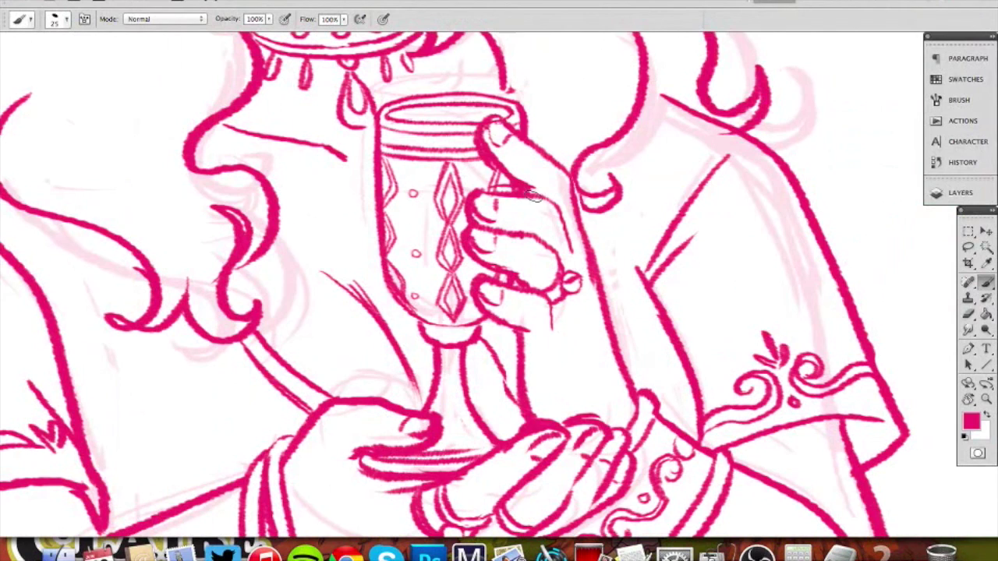
Trim the forearm outline behind the goblet hand with white and strengthen the wrist line beside the goblet's stem.
{"action": "key", "text": "x"}
{"action": "mouse_move", "coordinate": [570, 183]}
{"action": "left_mouse_down"}
{"action": "mouse_move", "coordinate": [588, 265]}
{"action": "mouse_move", "coordinate": [576, 271]}
{"action": "mouse_move", "coordinate": [565, 186]}
{"action": "mouse_move", "coordinate": [605, 326]}
{"action": "left_mouse_up"}
{"action": "key", "text": "x"}
{"action": "key", "text": "z"}
{"action": "left_click_drag", "start_coordinate": [604, 268], "coordinate": [500, 202]}
{"action": "left_click_drag", "start_coordinate": [621, 279], "coordinate": [689, 269]}
{"action": "key", "text": "b"}
{"action": "left_click_drag", "start_coordinate": [577, 247], "coordinate": [605, 301]}
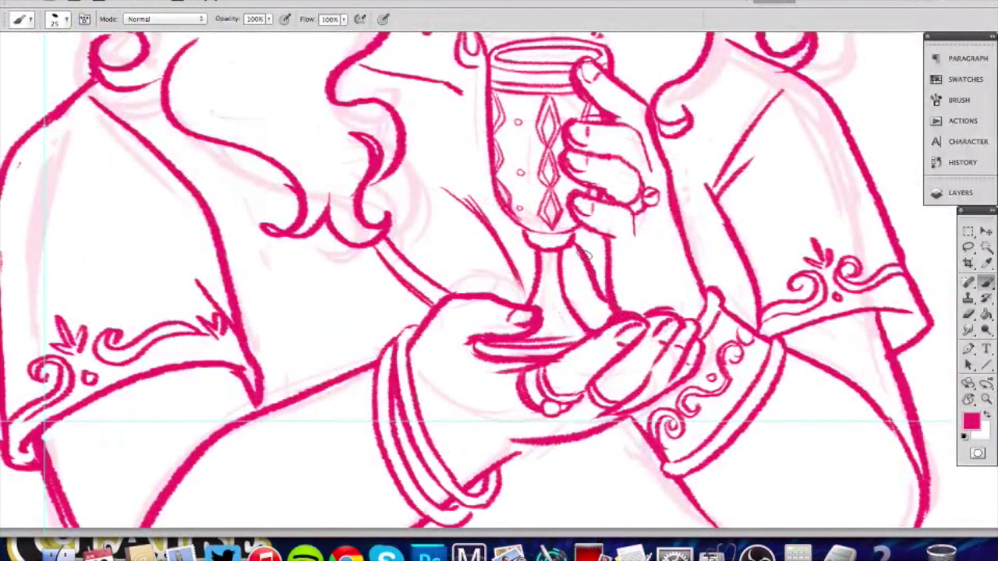
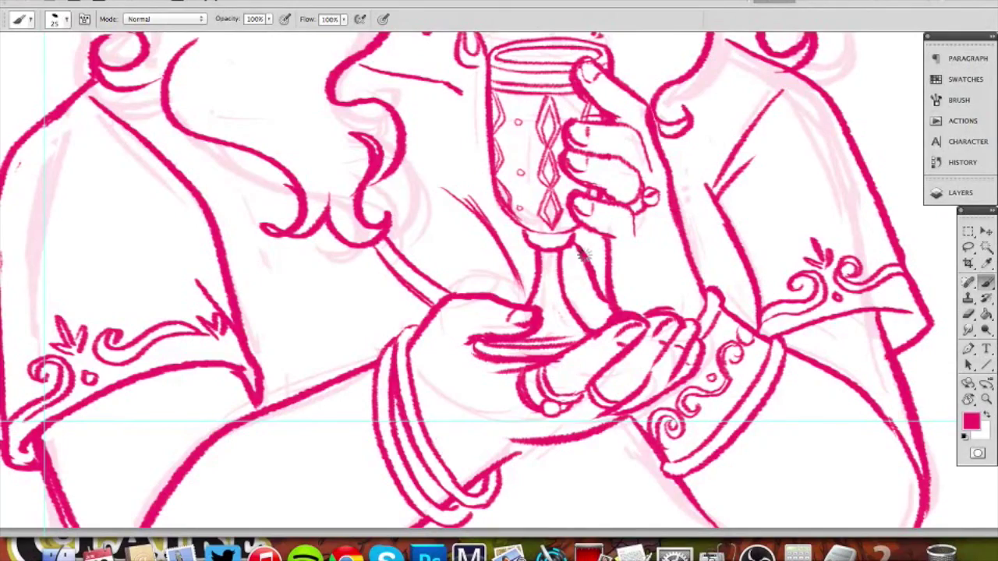
Flip the whole canvas horizontally.
{"action": "left_click_drag", "start_coordinate": [535, 160], "coordinate": [541, 463]}
{"action": "key", "text": "z"}
{"action": "left_click_drag", "start_coordinate": [530, 206], "coordinate": [463, 161]}
{"action": "left_click", "coordinate": [168, 1]}
{"action": "mouse_move", "coordinate": [268, 128]}
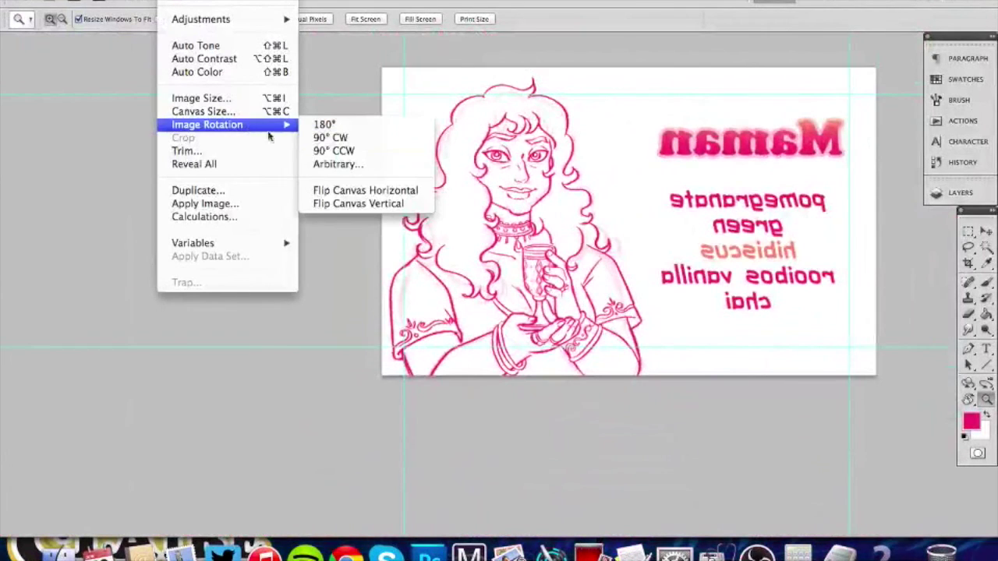
{"action": "left_click", "coordinate": [389, 191]}
{"action": "left_click_drag", "start_coordinate": [736, 285], "coordinate": [536, 275]}
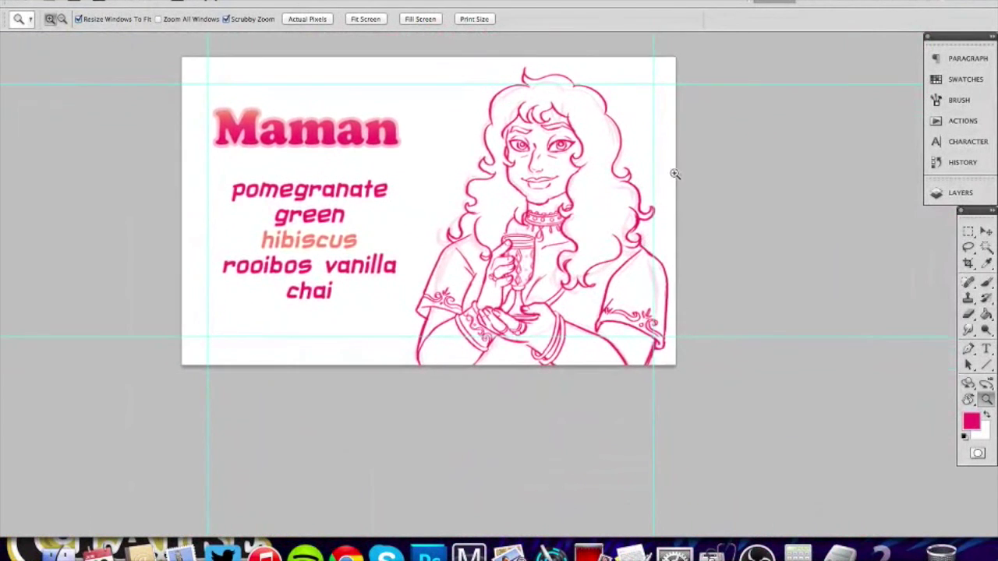
Add a new layer above Layer 4 for the shading.
{"action": "left_click_drag", "start_coordinate": [537, 151], "coordinate": [619, 134]}
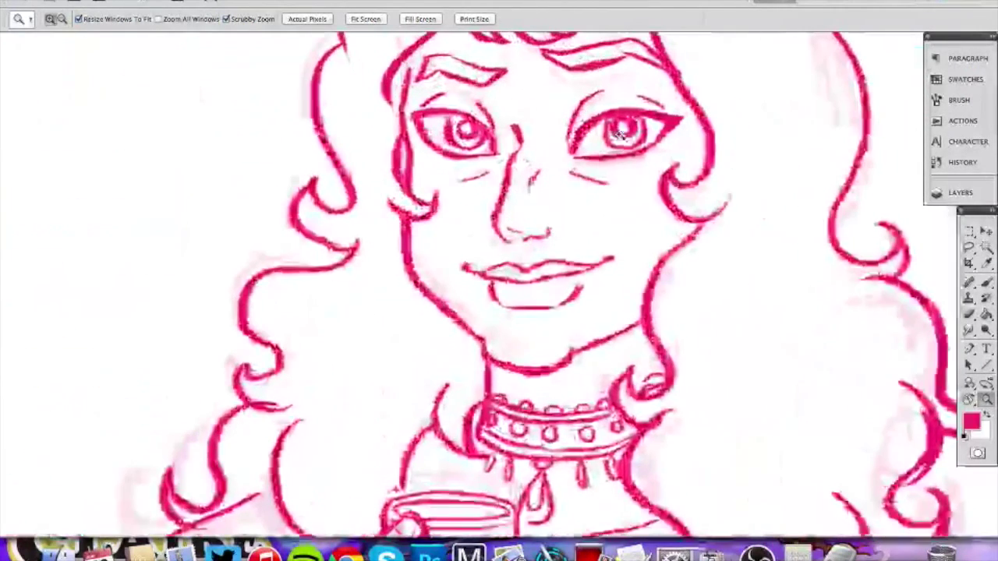
{"action": "key", "text": "b"}
{"action": "left_click", "coordinate": [960, 192]}
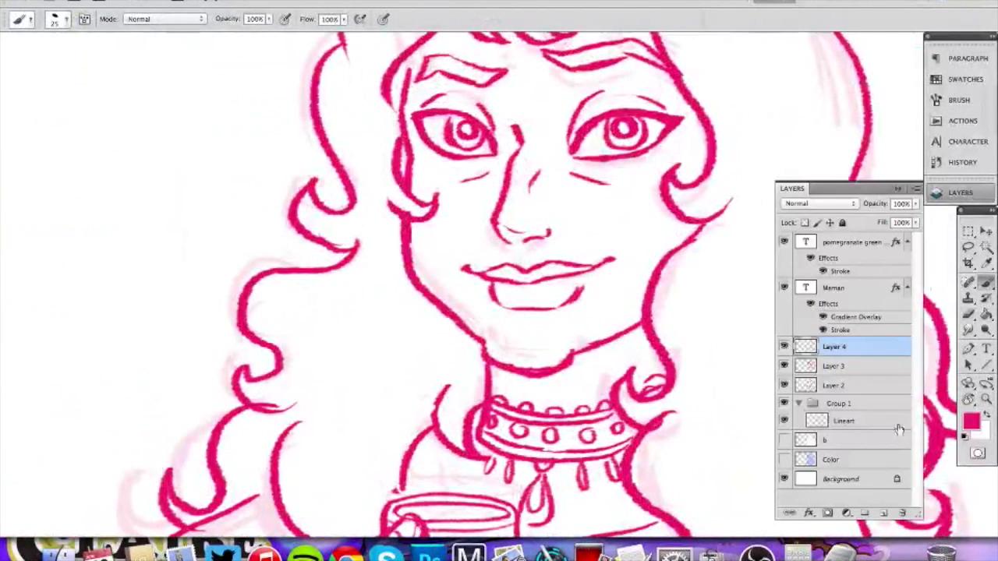
{"action": "left_click", "coordinate": [884, 513]}
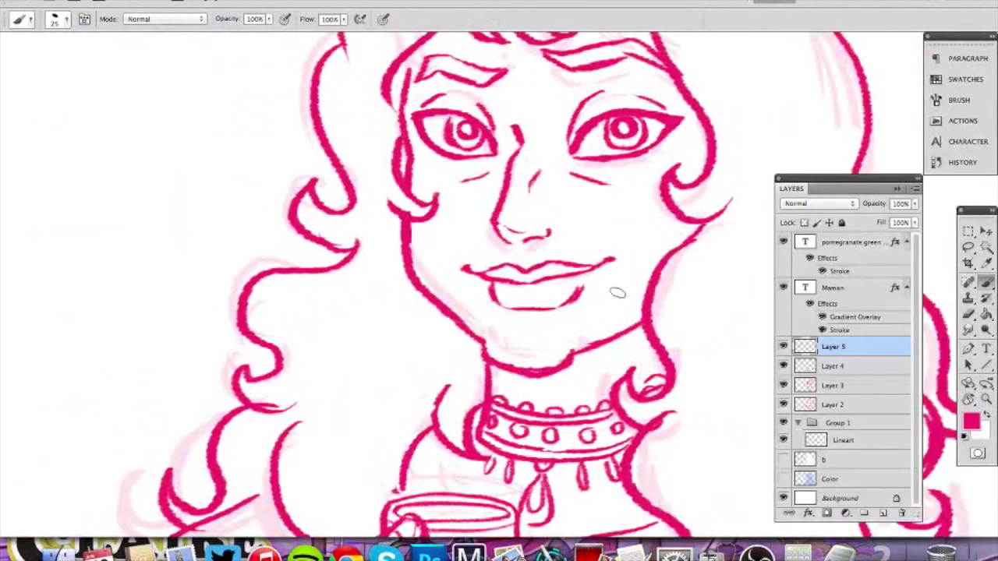
Hatch the shadow on the neck with diagonal pink strokes from the jaw down across the choker.
{"action": "mouse_move", "coordinate": [518, 383]}
{"action": "left_mouse_down"}
{"action": "mouse_move", "coordinate": [394, 263]}
{"action": "mouse_move", "coordinate": [371, 273]}
{"action": "mouse_move", "coordinate": [380, 296]}
{"action": "mouse_move", "coordinate": [433, 250]}
{"action": "left_mouse_up"}
{"action": "mouse_move", "coordinate": [428, 288]}
{"action": "left_mouse_down"}
{"action": "mouse_move", "coordinate": [463, 228]}
{"action": "mouse_move", "coordinate": [484, 218]}
{"action": "left_mouse_up"}
{"action": "left_click_drag", "start_coordinate": [470, 285], "coordinate": [504, 215]}
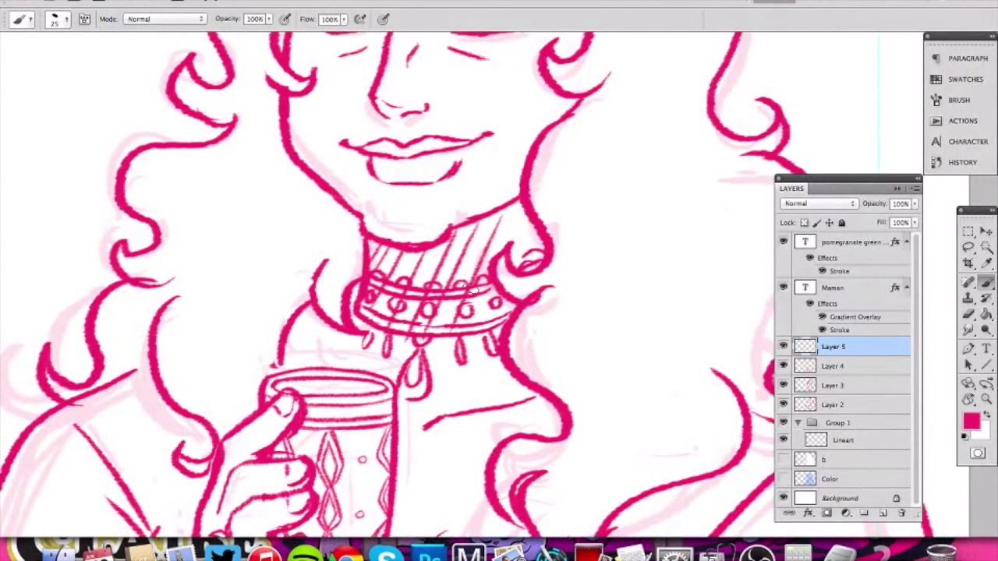
{"action": "key", "text": "z"}
{"action": "mouse_move", "coordinate": [427, 314]}
{"action": "left_mouse_down"}
{"action": "mouse_move", "coordinate": [343, 356]}
{"action": "mouse_move", "coordinate": [503, 274]}
{"action": "left_mouse_up"}
{"action": "key", "text": "b"}
Try hatching the bottom of the lower lip and the upper lip with short diagonal strokes.
{"action": "scroll", "coordinate": [363, 256], "scroll_direction": "up", "scroll_amount": 8}
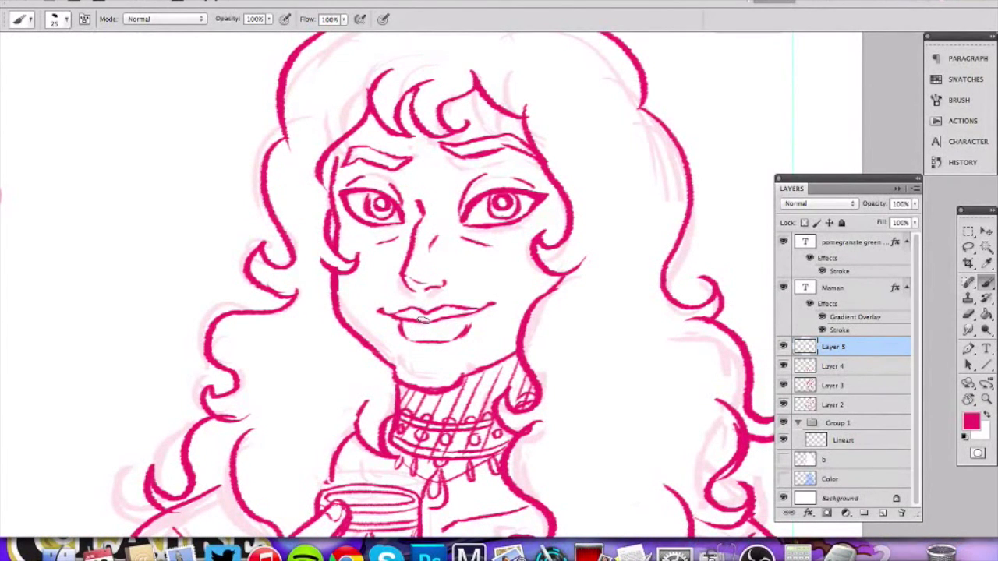
{"action": "key", "text": "super+space"}
{"action": "left_click", "coordinate": [490, 301]}
{"action": "left_click_drag", "start_coordinate": [369, 333], "coordinate": [431, 350]}
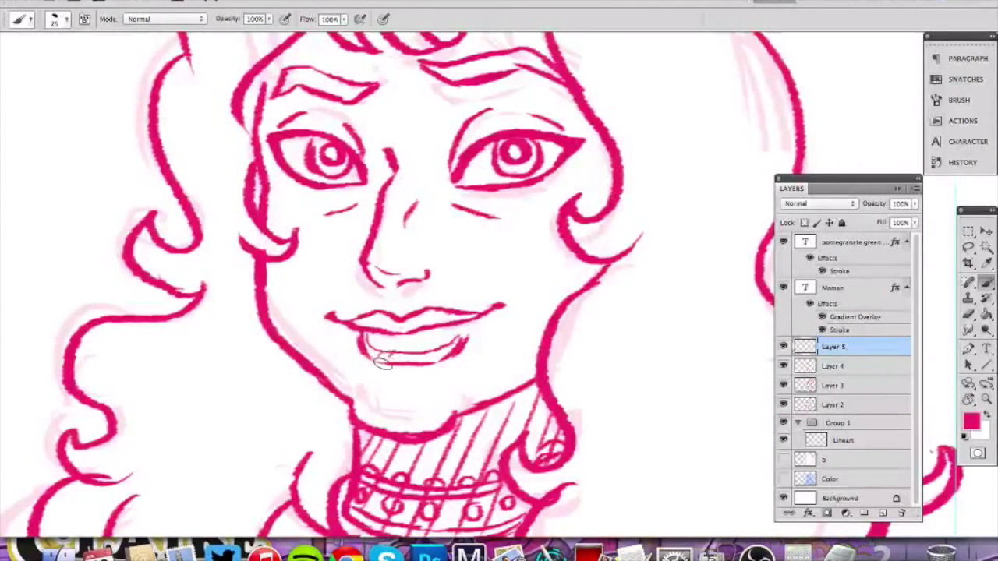
{"action": "left_click_drag", "start_coordinate": [412, 361], "coordinate": [449, 353]}
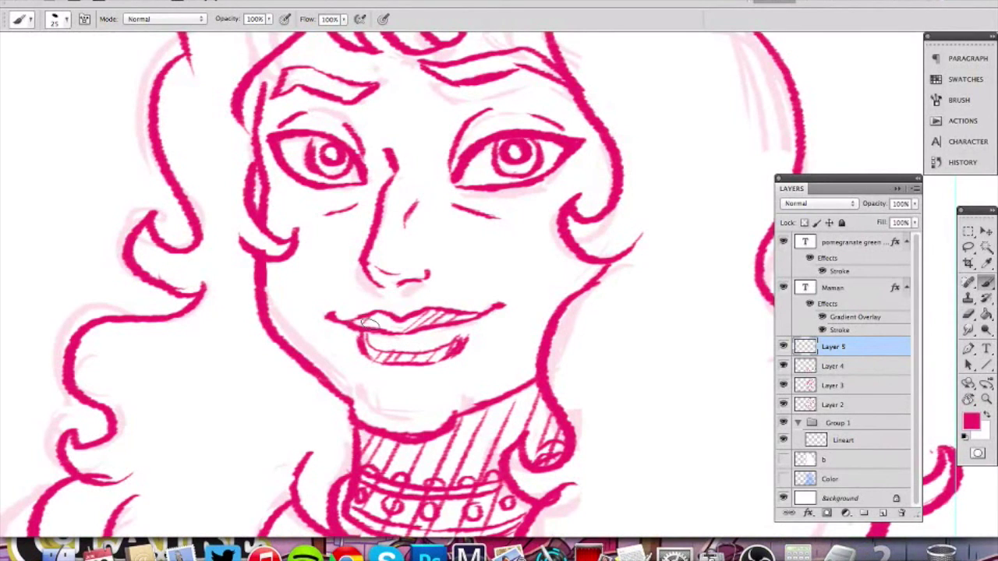
Erase the lip hatching and fill the whole lower lip with denser diagonal hatch strokes.
{"action": "key", "text": "z"}
{"action": "left_click_drag", "start_coordinate": [454, 343], "coordinate": [360, 380]}
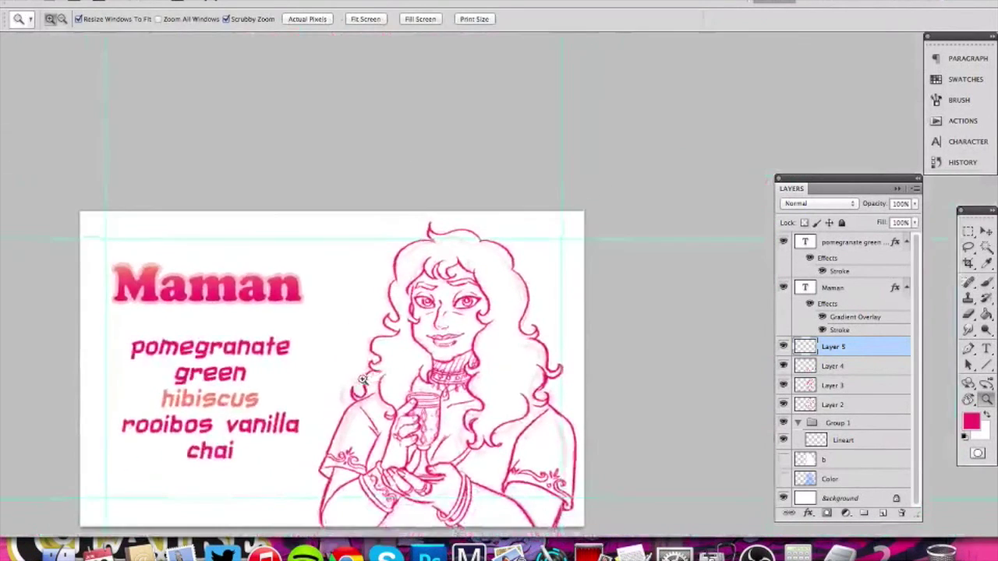
{"action": "left_click", "coordinate": [360, 380]}
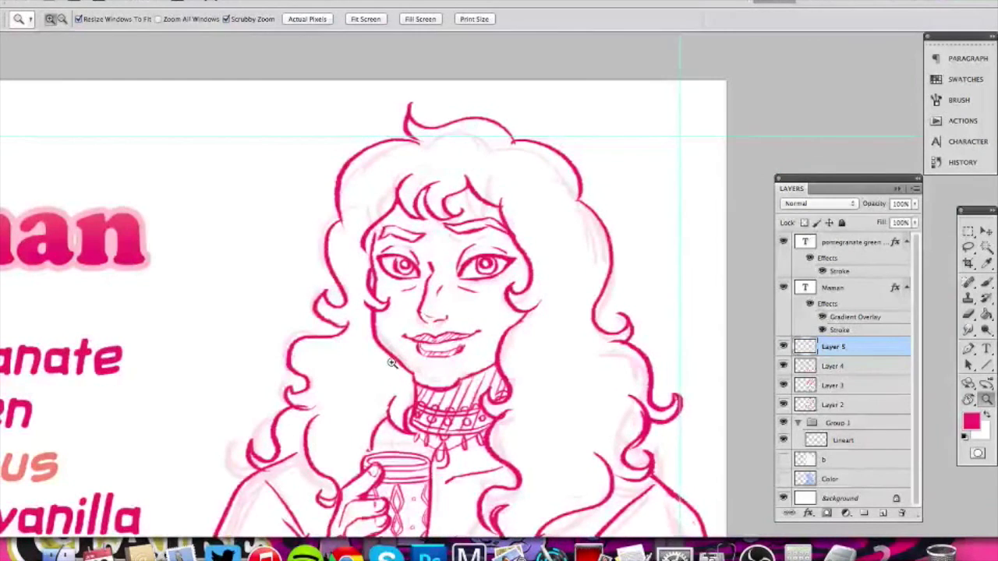
{"action": "left_click", "coordinate": [413, 343]}
{"action": "key", "text": "b"}
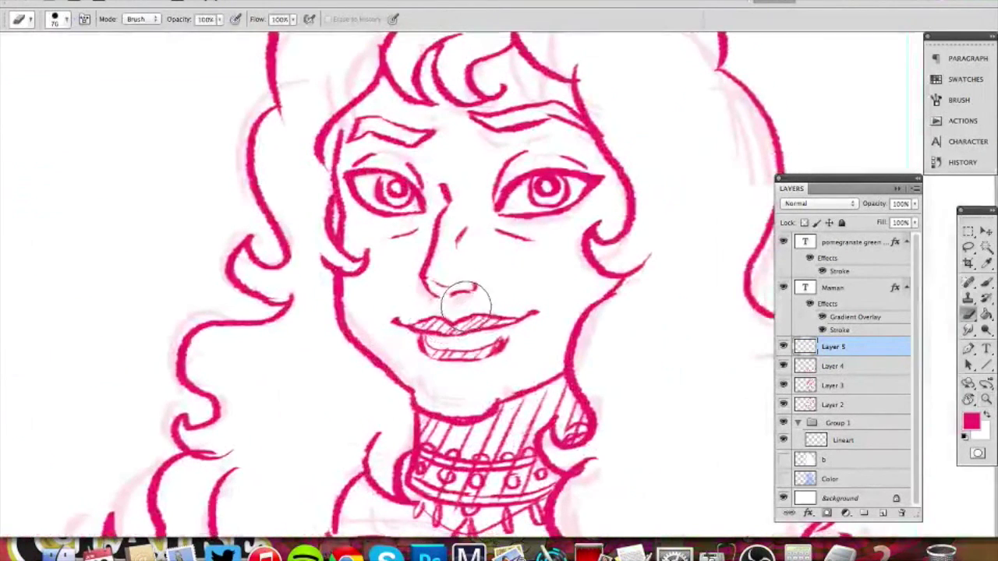
{"action": "key", "text": "z"}
{"action": "left_click", "coordinate": [478, 347]}
{"action": "key", "text": "b"}
{"action": "mouse_move", "coordinate": [386, 331]}
{"action": "left_mouse_down"}
{"action": "mouse_move", "coordinate": [368, 346]}
{"action": "mouse_move", "coordinate": [385, 346]}
{"action": "mouse_move", "coordinate": [429, 312]}
{"action": "mouse_move", "coordinate": [427, 332]}
{"action": "mouse_move", "coordinate": [449, 313]}
{"action": "mouse_move", "coordinate": [429, 341]}
{"action": "mouse_move", "coordinate": [480, 304]}
{"action": "mouse_move", "coordinate": [432, 366]}
{"action": "mouse_move", "coordinate": [500, 303]}
{"action": "mouse_move", "coordinate": [445, 364]}
{"action": "mouse_move", "coordinate": [522, 300]}
{"action": "mouse_move", "coordinate": [467, 357]}
{"action": "mouse_move", "coordinate": [545, 300]}
{"action": "mouse_move", "coordinate": [440, 341]}
{"action": "left_mouse_up"}
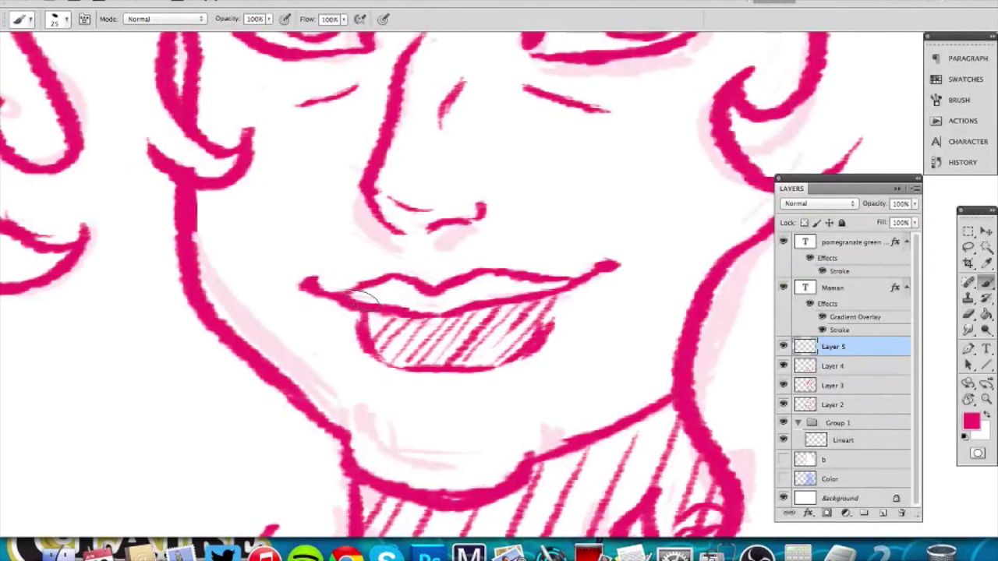
Hatch the upper lip from corner to corner with short diagonal pink strokes.
{"action": "mouse_move", "coordinate": [373, 291]}
{"action": "left_mouse_down"}
{"action": "mouse_move", "coordinate": [425, 309]}
{"action": "mouse_move", "coordinate": [470, 272]}
{"action": "mouse_move", "coordinate": [437, 299]}
{"action": "mouse_move", "coordinate": [452, 285]}
{"action": "mouse_move", "coordinate": [499, 287]}
{"action": "left_mouse_up"}
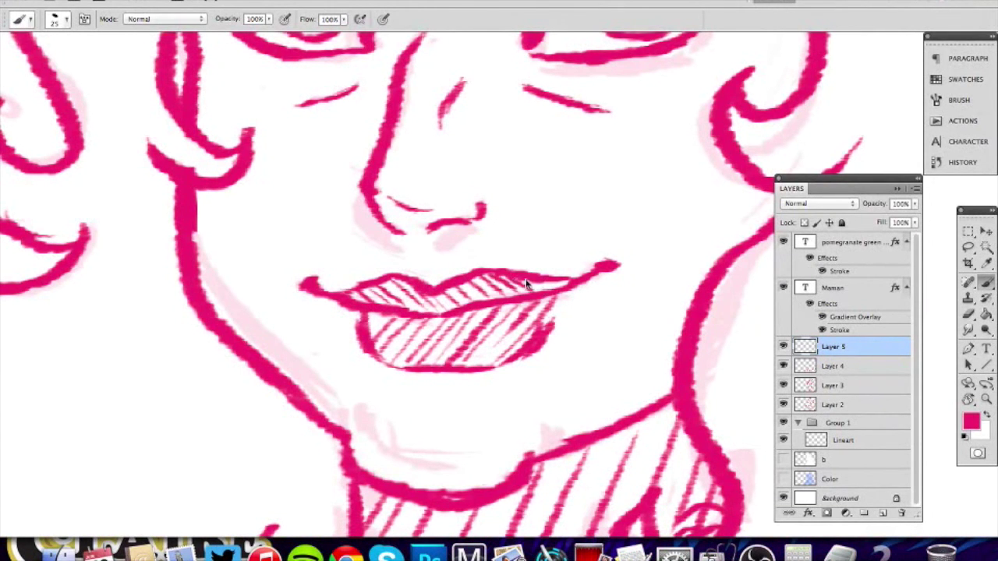
{"action": "key", "text": "z"}
{"action": "left_click_drag", "start_coordinate": [549, 314], "coordinate": [445, 319]}
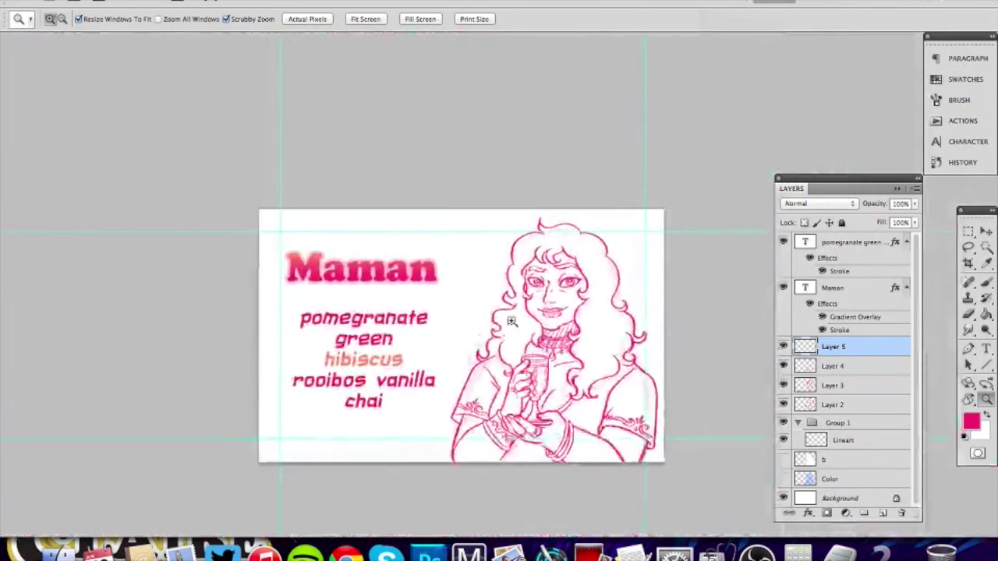
Try darkening the lower lip's hatching with extra strokes along its side and bottom edge.
{"action": "left_click_drag", "start_coordinate": [563, 318], "coordinate": [662, 302]}
{"action": "key", "text": "b"}
{"action": "key", "text": "z"}
{"action": "left_click_drag", "start_coordinate": [501, 321], "coordinate": [544, 318]}
{"action": "key", "text": "b"}
{"action": "left_click_drag", "start_coordinate": [444, 284], "coordinate": [521, 315]}
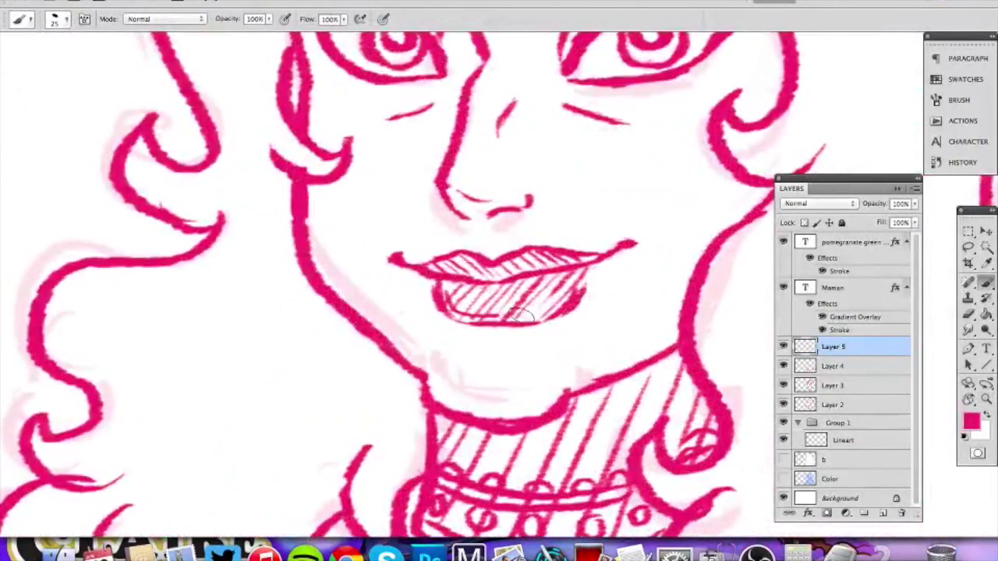
Erase all the hatching inside the lower lip, leaving only its outline.
{"action": "key", "text": "z"}
{"action": "key", "text": "super+minus"}
{"action": "key", "text": "super+minus"}
{"action": "key", "text": "super+minus"}
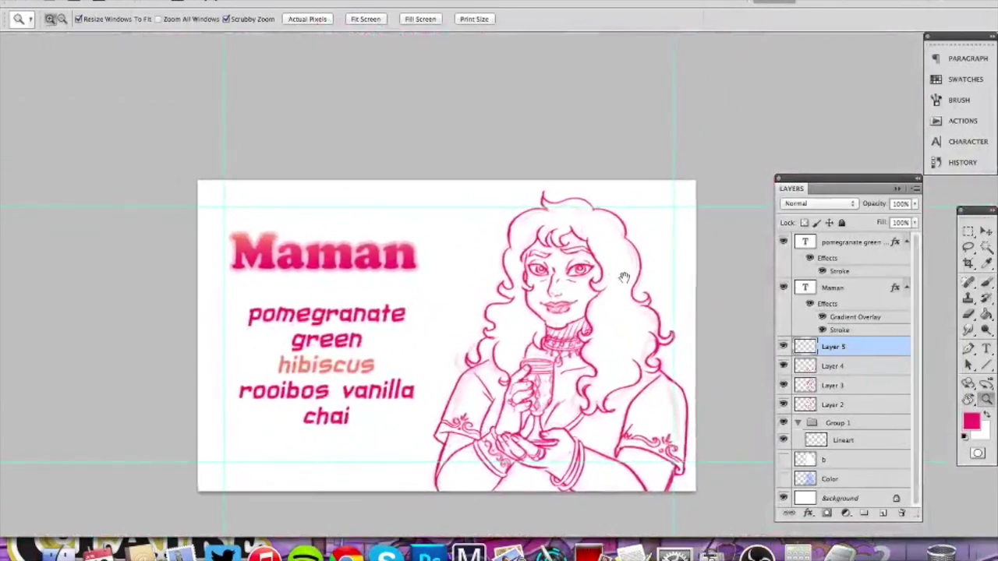
{"action": "left_click_drag", "start_coordinate": [546, 309], "coordinate": [509, 363]}
{"action": "left_click_drag", "start_coordinate": [568, 351], "coordinate": [635, 345]}
{"action": "key", "text": "e"}
{"action": "mouse_move", "coordinate": [580, 297]}
{"action": "left_mouse_down"}
{"action": "mouse_move", "coordinate": [451, 310]}
{"action": "mouse_move", "coordinate": [478, 303]}
{"action": "left_mouse_up"}
{"action": "key", "text": "z"}
{"action": "mouse_move", "coordinate": [511, 339]}
{"action": "left_mouse_down"}
{"action": "mouse_move", "coordinate": [444, 356]}
{"action": "mouse_move", "coordinate": [496, 359]}
{"action": "left_mouse_up"}
{"action": "key", "text": "e"}
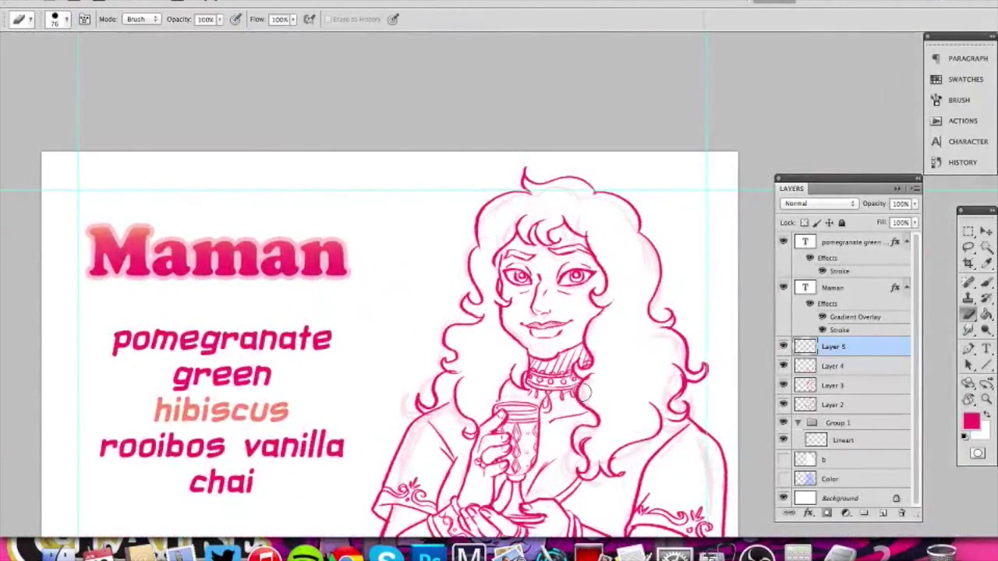
Hatch the upper eyelid of the eye on the artwork's right with fine diagonal strokes.
{"action": "mouse_move", "coordinate": [609, 260]}
{"action": "left_mouse_down"}
{"action": "mouse_move", "coordinate": [585, 276]}
{"action": "mouse_move", "coordinate": [660, 278]}
{"action": "left_mouse_up"}
{"action": "key", "text": "z"}
{"action": "key", "text": "b"}
{"action": "key", "text": "z"}
{"action": "key", "text": "b"}
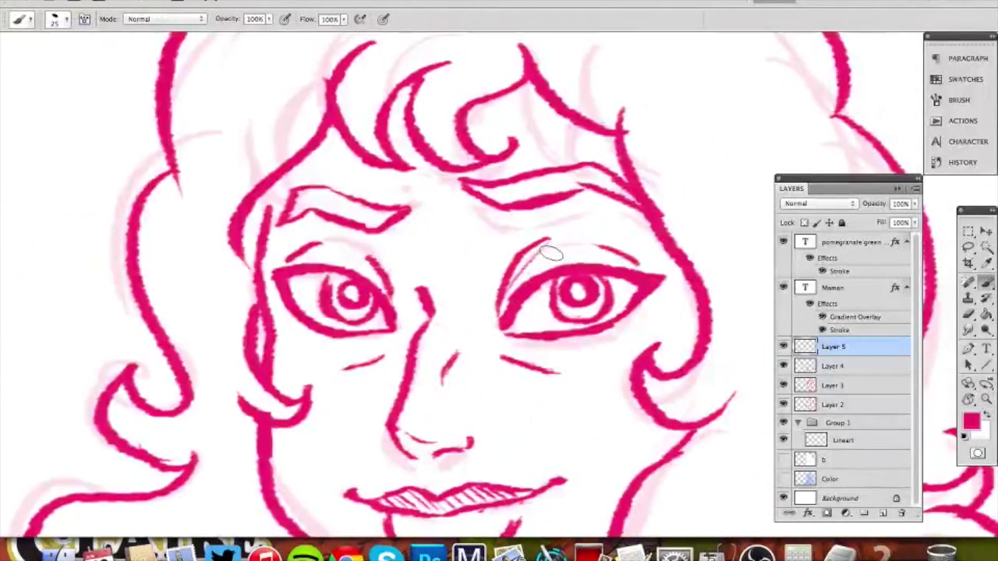
{"action": "key", "text": "z"}
{"action": "mouse_move", "coordinate": [651, 261]}
{"action": "left_mouse_down"}
{"action": "mouse_move", "coordinate": [605, 259]}
{"action": "mouse_move", "coordinate": [624, 256]}
{"action": "left_mouse_up"}
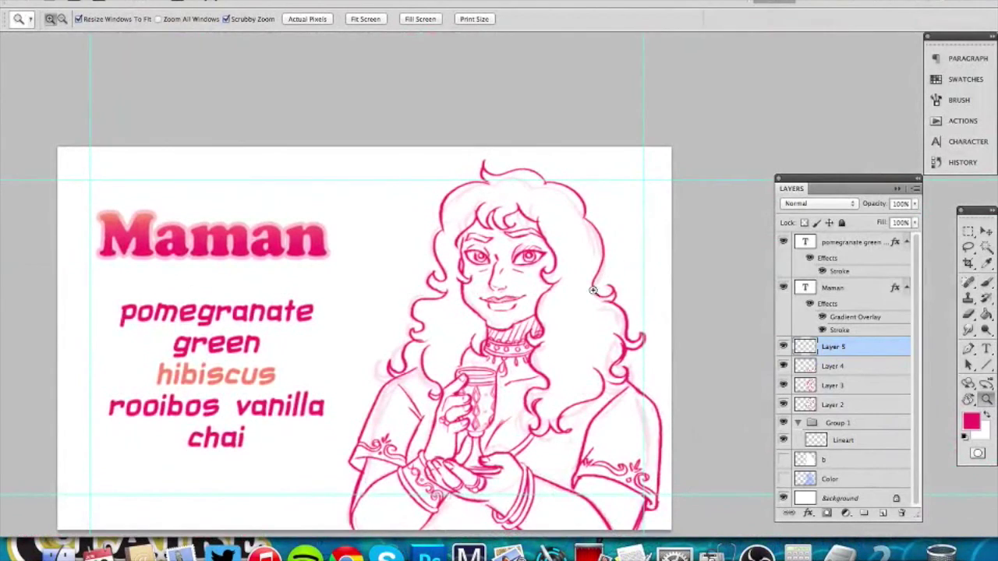
{"action": "left_click_drag", "start_coordinate": [564, 343], "coordinate": [553, 302]}
{"action": "left_click_drag", "start_coordinate": [575, 264], "coordinate": [566, 287]}
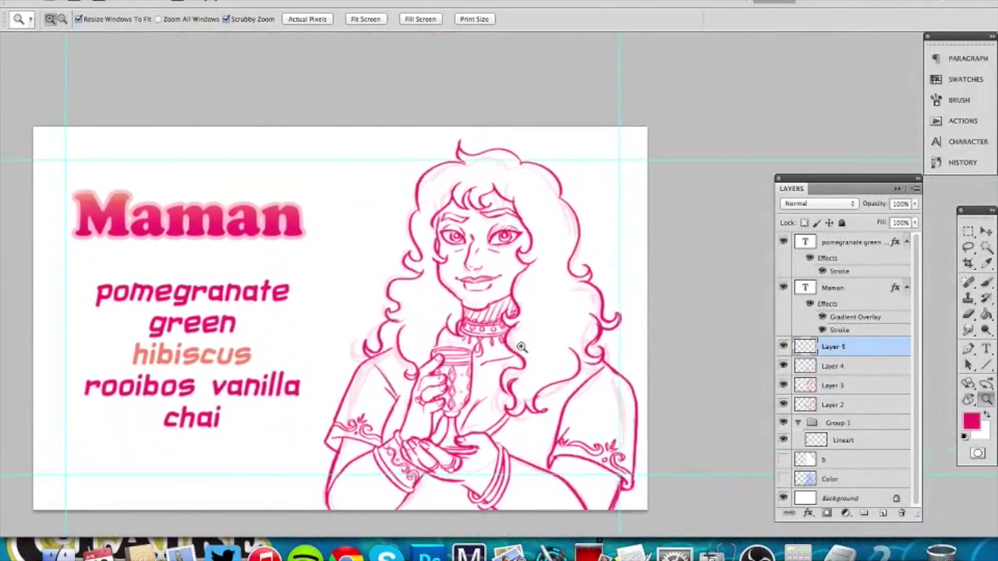
Hatch the chest shadow below the choker beside the hair lock and the neckline area around the goblet's stem.
{"action": "left_click_drag", "start_coordinate": [513, 375], "coordinate": [549, 374]}
{"action": "key", "text": "b"}
{"action": "key", "text": "z"}
{"action": "left_click_drag", "start_coordinate": [509, 348], "coordinate": [540, 348]}
{"action": "key", "text": "b"}
{"action": "mouse_move", "coordinate": [525, 314]}
{"action": "left_mouse_down"}
{"action": "mouse_move", "coordinate": [485, 344]}
{"action": "mouse_move", "coordinate": [524, 339]}
{"action": "left_mouse_up"}
{"action": "key", "text": "z"}
{"action": "mouse_move", "coordinate": [558, 347]}
{"action": "left_mouse_down"}
{"action": "mouse_move", "coordinate": [519, 372]}
{"action": "mouse_move", "coordinate": [460, 383]}
{"action": "left_mouse_up"}
{"action": "mouse_move", "coordinate": [561, 398]}
{"action": "left_mouse_down"}
{"action": "mouse_move", "coordinate": [527, 330]}
{"action": "mouse_move", "coordinate": [565, 345]}
{"action": "left_mouse_up"}
{"action": "key", "text": "b"}
{"action": "left_click_drag", "start_coordinate": [472, 334], "coordinate": [462, 356]}
{"action": "left_click_drag", "start_coordinate": [571, 361], "coordinate": [564, 320]}
Rotate the canvas and hatch the shadow along the open lower hand and the forearm behind the bangles.
{"action": "key", "text": "r"}
{"action": "mouse_move", "coordinate": [573, 244]}
{"action": "left_mouse_down"}
{"action": "mouse_move", "coordinate": [581, 264]}
{"action": "mouse_move", "coordinate": [559, 347]}
{"action": "left_mouse_up"}
{"action": "key", "text": "b"}
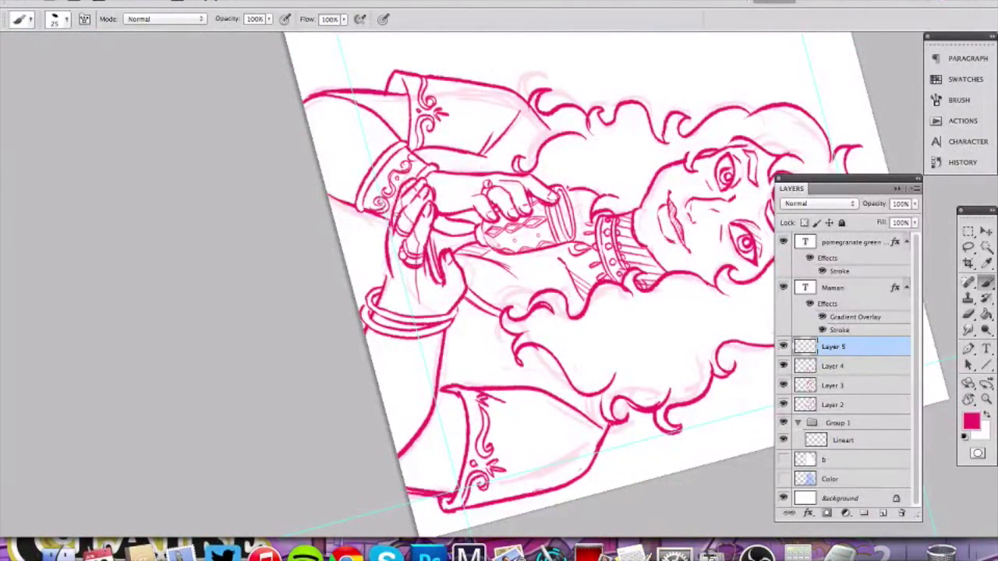
{"action": "left_click_drag", "start_coordinate": [400, 223], "coordinate": [400, 245]}
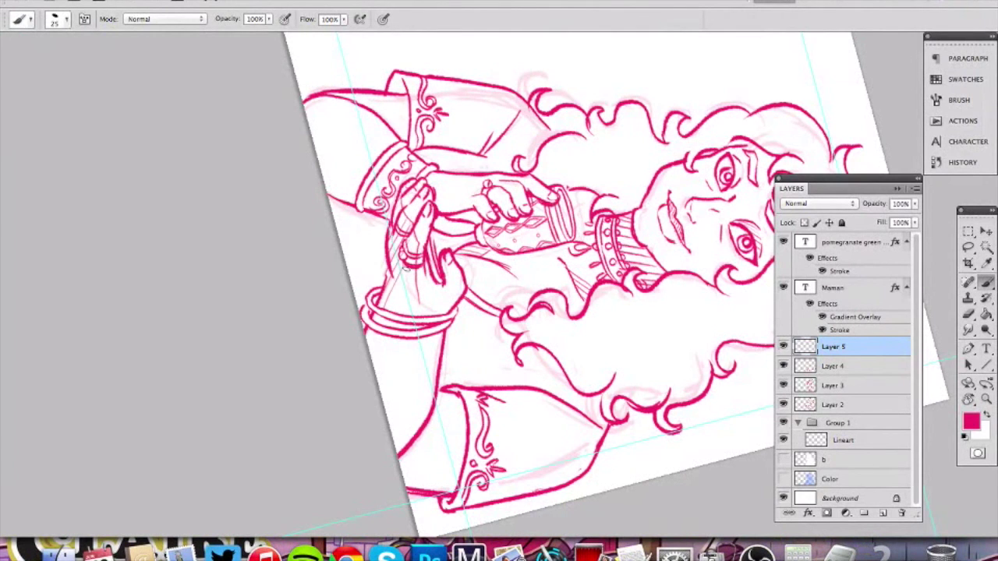
{"action": "left_click_drag", "start_coordinate": [424, 363], "coordinate": [417, 286]}
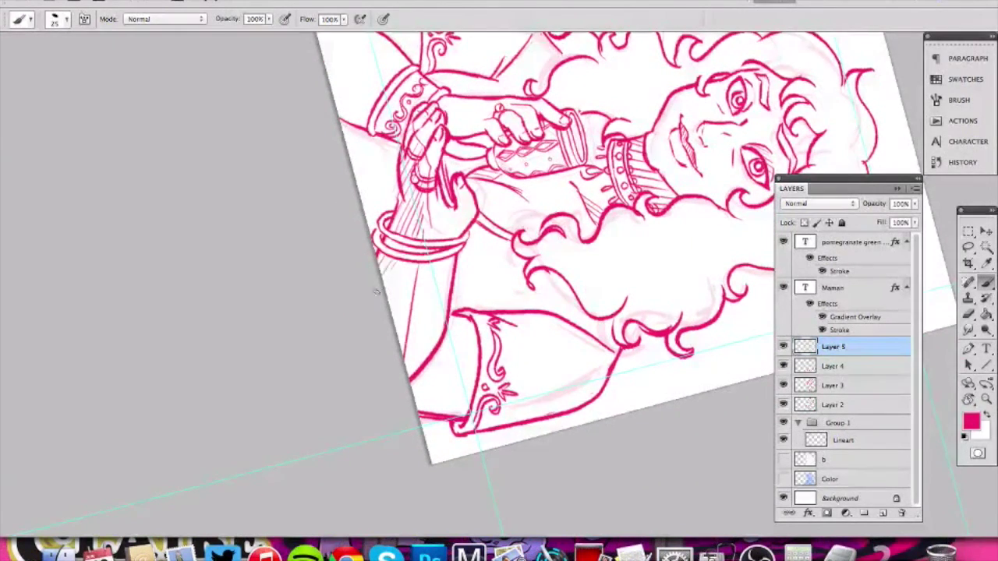
Turn the canvas upright and hatch the underside of the forearm below the scroll-patterned cuff.
{"action": "key", "text": "r"}
{"action": "mouse_move", "coordinate": [555, 86]}
{"action": "left_mouse_down"}
{"action": "mouse_move", "coordinate": [367, 101]}
{"action": "mouse_move", "coordinate": [306, 171]}
{"action": "left_mouse_up"}
{"action": "key", "text": "z"}
{"action": "mouse_move", "coordinate": [369, 281]}
{"action": "left_mouse_down"}
{"action": "mouse_move", "coordinate": [339, 283]}
{"action": "mouse_move", "coordinate": [311, 304]}
{"action": "mouse_move", "coordinate": [376, 312]}
{"action": "left_mouse_up"}
{"action": "key", "text": "b"}
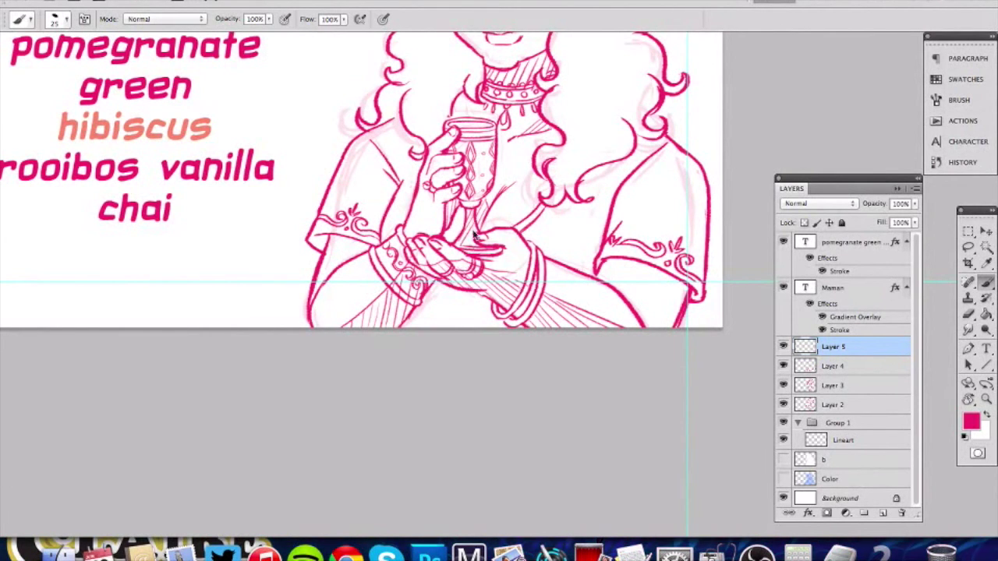
Hatch the goblet's inner rim and the shaded side of its bowl with diagonal strokes.
{"action": "left_click_drag", "start_coordinate": [520, 196], "coordinate": [428, 308]}
{"action": "left_click_drag", "start_coordinate": [368, 239], "coordinate": [484, 237]}
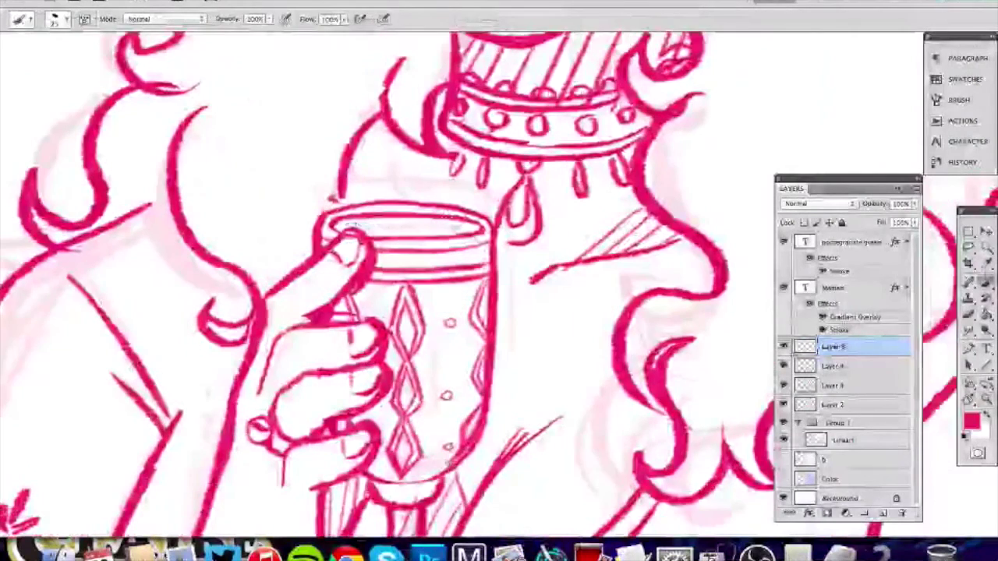
{"action": "mouse_move", "coordinate": [340, 228]}
{"action": "left_mouse_down"}
{"action": "mouse_move", "coordinate": [382, 218]}
{"action": "mouse_move", "coordinate": [451, 228]}
{"action": "left_mouse_up"}
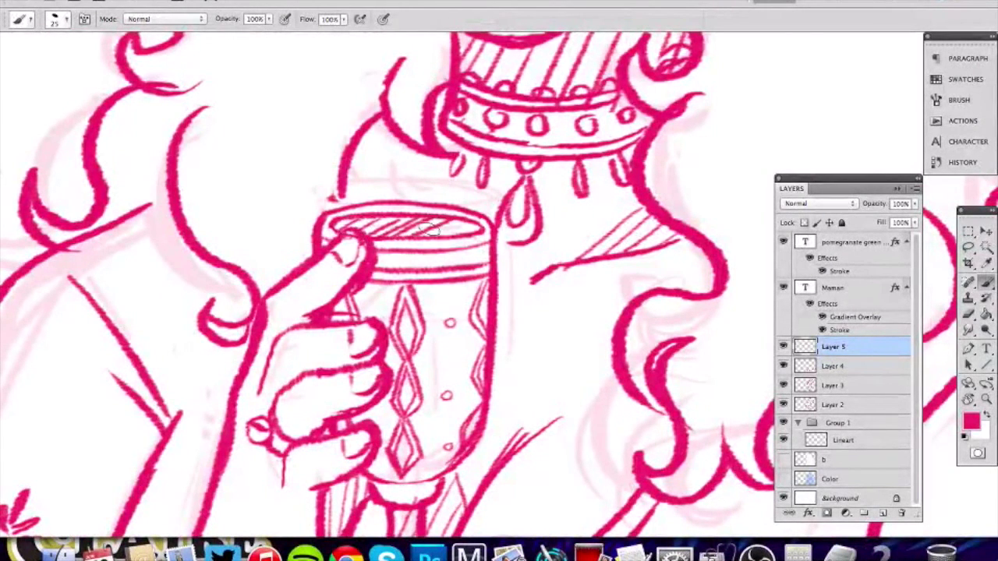
{"action": "mouse_move", "coordinate": [477, 333]}
{"action": "left_mouse_down"}
{"action": "mouse_move", "coordinate": [374, 451]}
{"action": "mouse_move", "coordinate": [394, 477]}
{"action": "mouse_move", "coordinate": [471, 368]}
{"action": "mouse_move", "coordinate": [436, 474]}
{"action": "left_mouse_up"}
{"action": "left_click_drag", "start_coordinate": [488, 285], "coordinate": [478, 374]}
{"action": "key", "text": "z"}
{"action": "left_click_drag", "start_coordinate": [473, 400], "coordinate": [378, 411]}
{"action": "left_click_drag", "start_coordinate": [590, 452], "coordinate": [654, 437]}
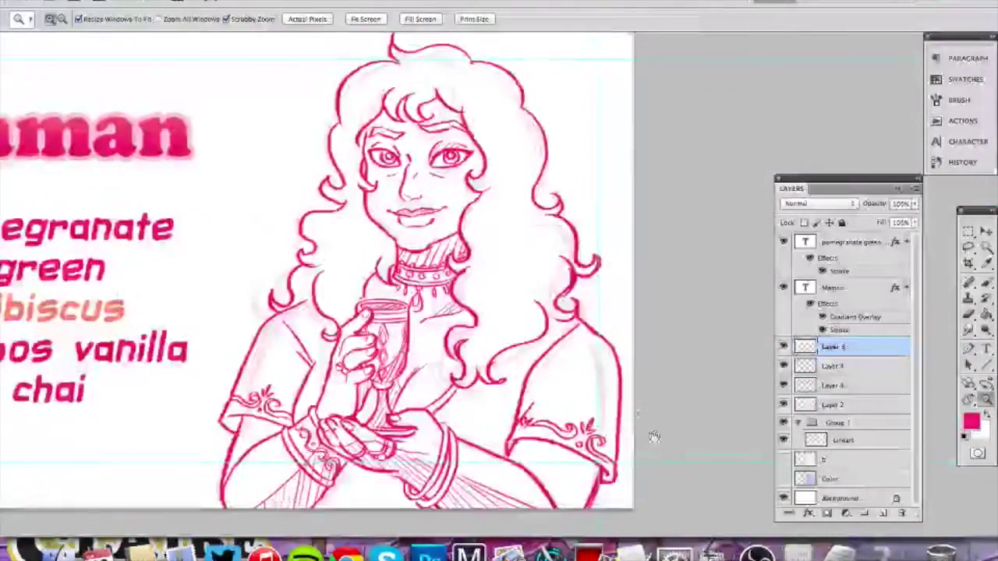
Hatch the shadow on the torso where it meets the sleeve on the artwork's right.
{"action": "left_click", "coordinate": [472, 394]}
{"action": "key", "text": "b"}
{"action": "left_click_drag", "start_coordinate": [468, 390], "coordinate": [481, 391]}
{"action": "left_click_drag", "start_coordinate": [446, 482], "coordinate": [522, 398]}
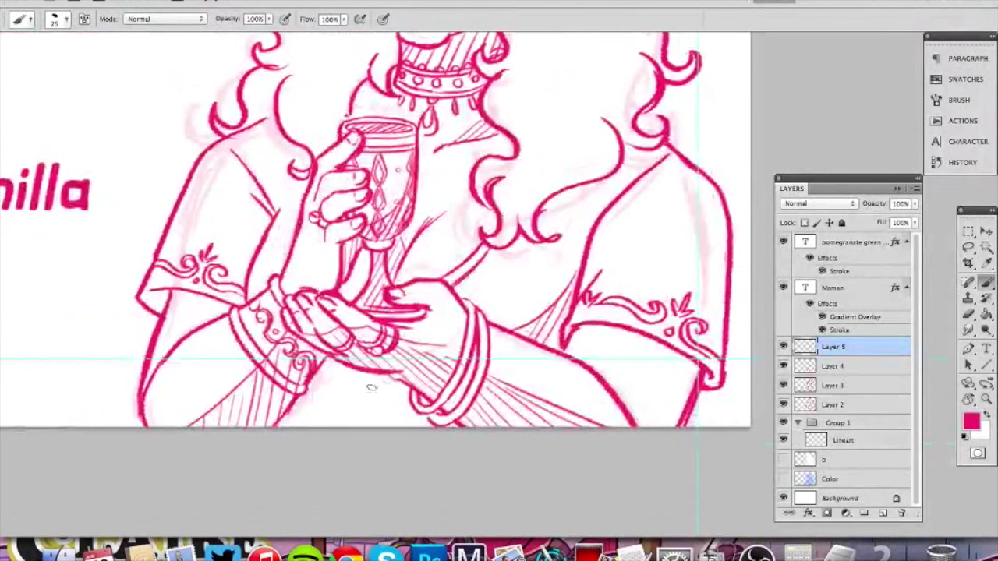
Hatch the torso area beneath the hands, between the two forearms, with diagonal strokes.
{"action": "left_click_drag", "start_coordinate": [308, 396], "coordinate": [359, 392]}
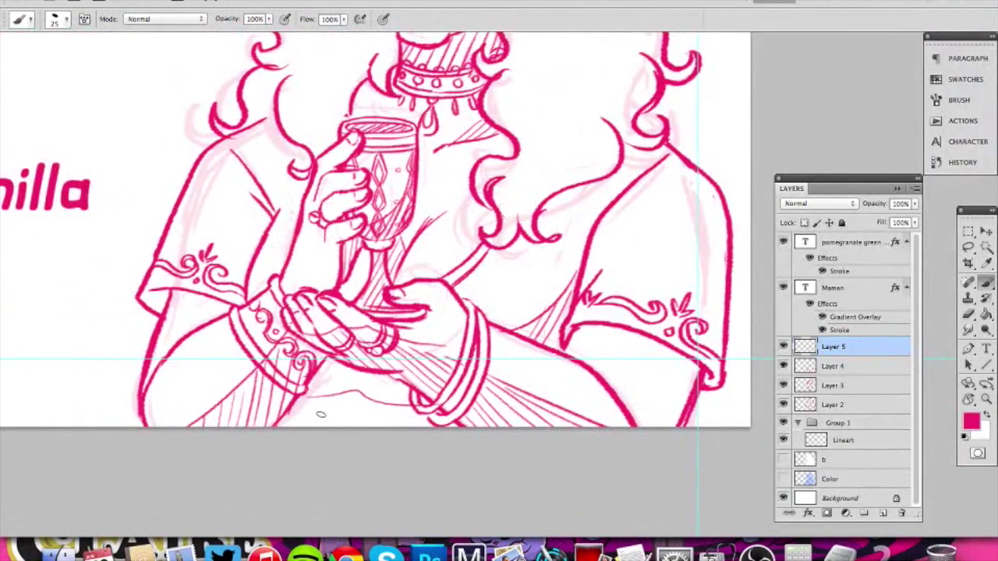
{"action": "mouse_move", "coordinate": [318, 403]}
{"action": "left_mouse_down"}
{"action": "mouse_move", "coordinate": [331, 417]}
{"action": "mouse_move", "coordinate": [380, 404]}
{"action": "left_mouse_up"}
{"action": "key", "text": "z"}
{"action": "mouse_move", "coordinate": [458, 367]}
{"action": "left_mouse_down"}
{"action": "mouse_move", "coordinate": [372, 397]}
{"action": "mouse_move", "coordinate": [421, 405]}
{"action": "left_mouse_up"}
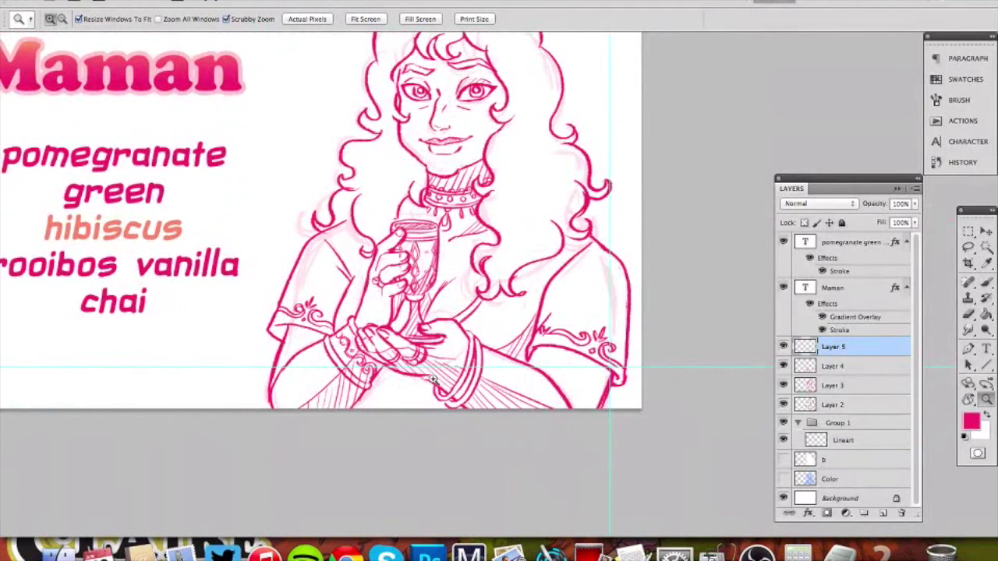
{"action": "key", "text": "b"}
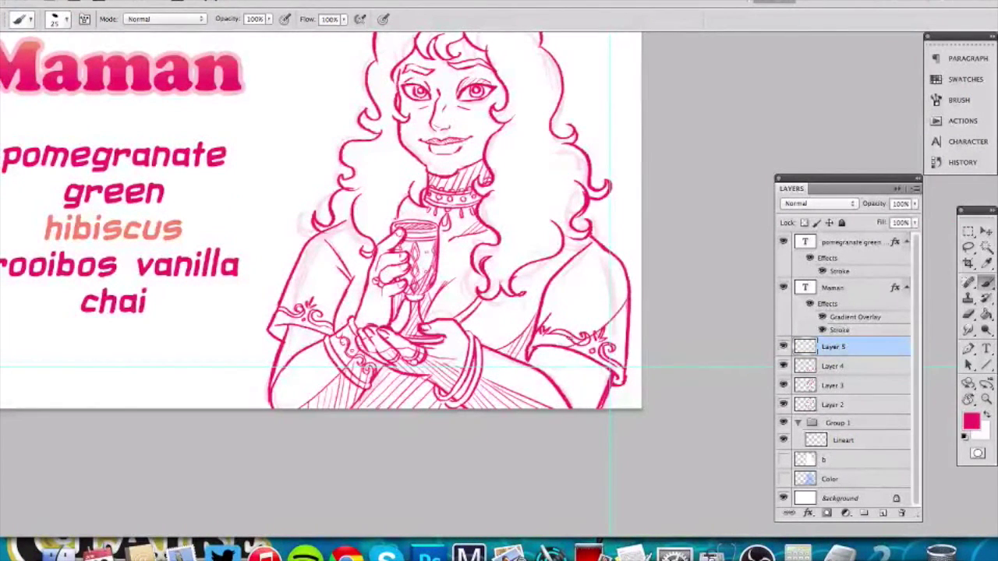
Hatch the shaded edge of both sleeves and the upper arms beneath their decorated hems.
{"action": "mouse_move", "coordinate": [620, 316]}
{"action": "left_mouse_down"}
{"action": "mouse_move", "coordinate": [586, 353]}
{"action": "mouse_move", "coordinate": [602, 358]}
{"action": "left_mouse_up"}
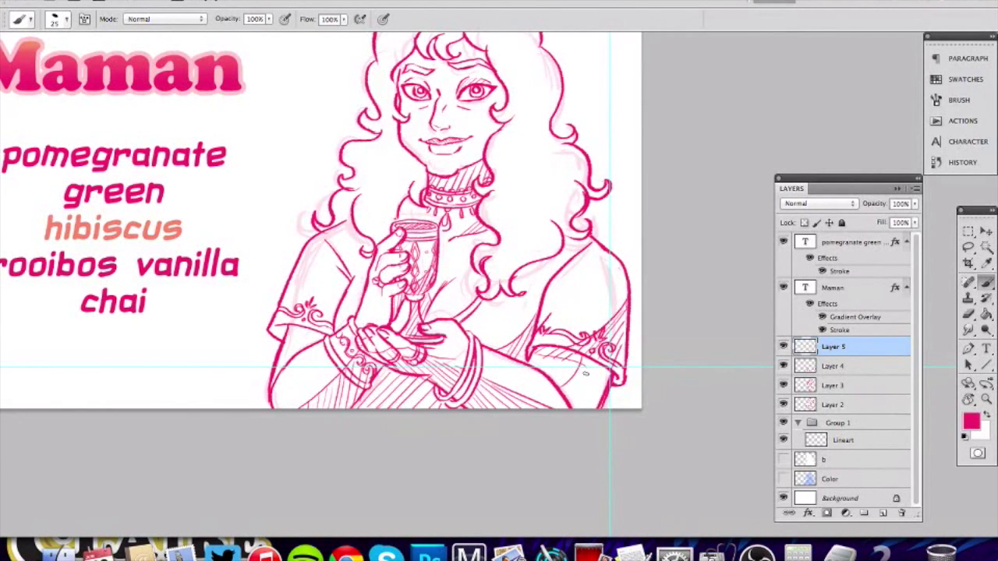
{"action": "key", "text": "z"}
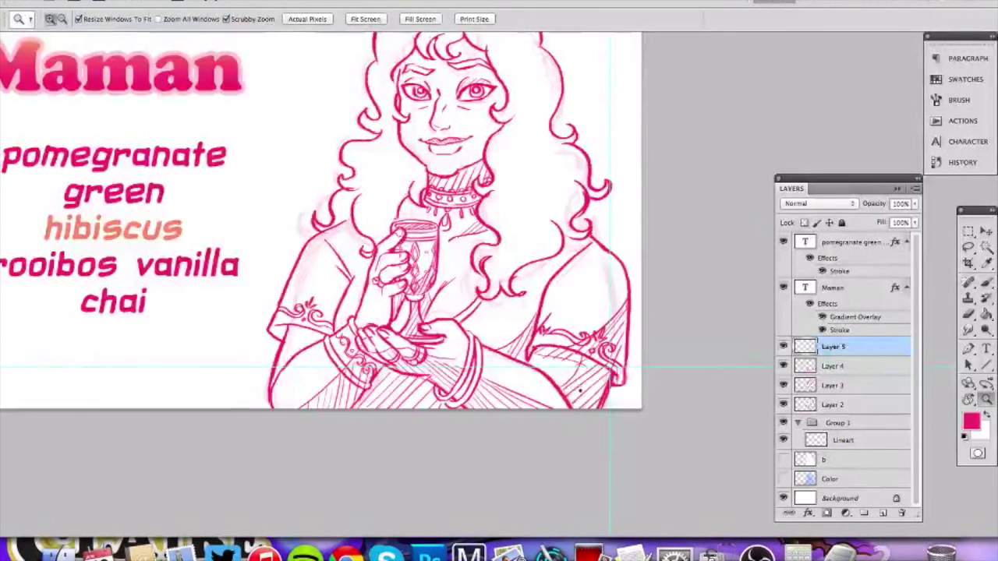
{"action": "left_click_drag", "start_coordinate": [599, 382], "coordinate": [549, 375]}
{"action": "left_click_drag", "start_coordinate": [542, 334], "coordinate": [601, 340]}
{"action": "key", "text": "b"}
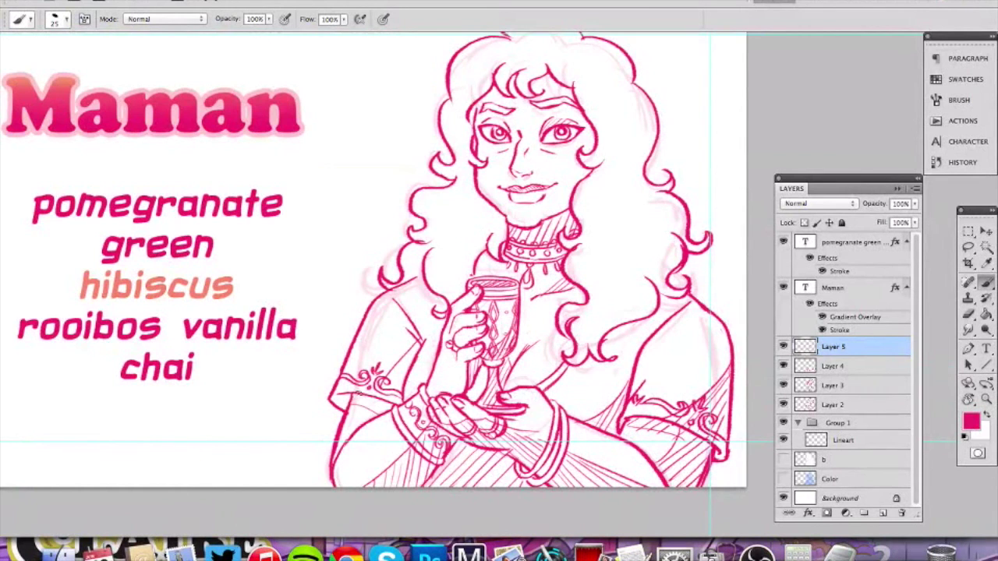
{"action": "left_click_drag", "start_coordinate": [394, 371], "coordinate": [393, 398]}
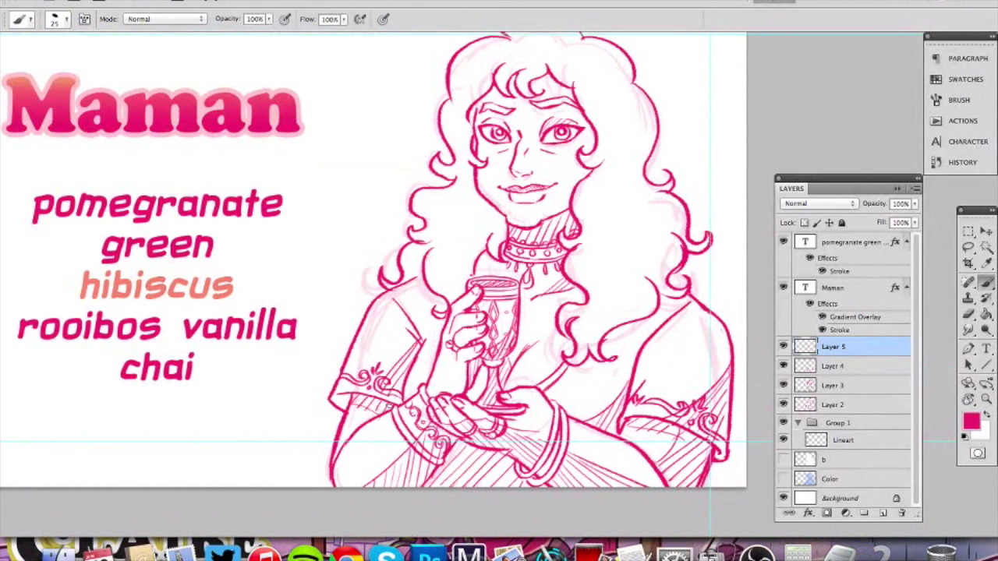
Rotate the canvas about -51° and hatch the large lower hair lock on the artwork's right with long parallel strokes.
{"action": "left_click_drag", "start_coordinate": [656, 223], "coordinate": [600, 251]}
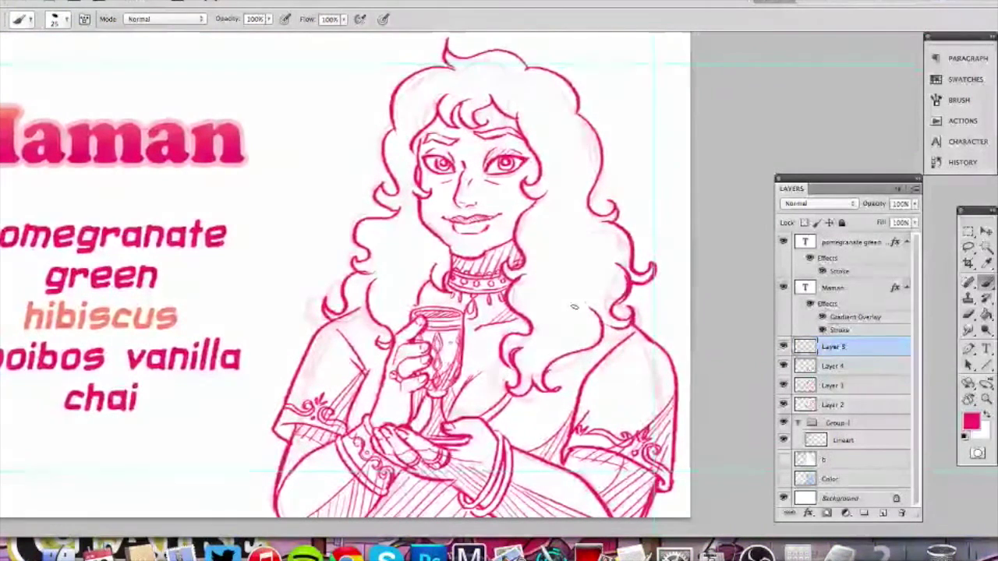
{"action": "key", "text": "r"}
{"action": "left_click_drag", "start_coordinate": [579, 254], "coordinate": [515, 209]}
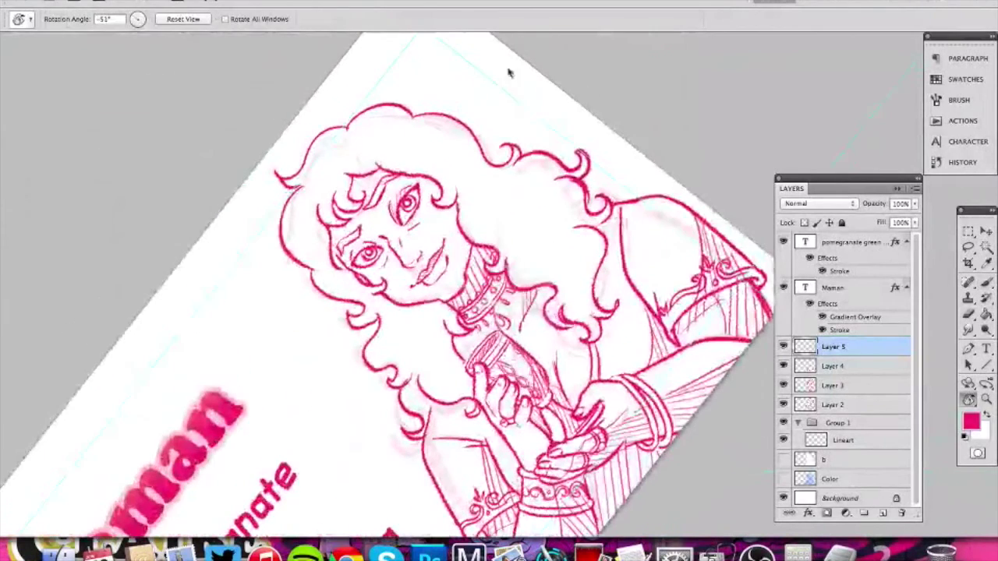
{"action": "left_click_drag", "start_coordinate": [514, 164], "coordinate": [512, 272]}
{"action": "left_click_drag", "start_coordinate": [528, 162], "coordinate": [527, 272]}
{"action": "mouse_move", "coordinate": [538, 162]}
{"action": "left_mouse_down"}
{"action": "mouse_move", "coordinate": [534, 218]}
{"action": "mouse_move", "coordinate": [543, 279]}
{"action": "left_mouse_up"}
{"action": "mouse_move", "coordinate": [557, 168]}
{"action": "left_mouse_down"}
{"action": "mouse_move", "coordinate": [548, 292]}
{"action": "mouse_move", "coordinate": [560, 309]}
{"action": "left_mouse_up"}
{"action": "mouse_move", "coordinate": [581, 191]}
{"action": "left_mouse_down"}
{"action": "mouse_move", "coordinate": [569, 312]}
{"action": "mouse_move", "coordinate": [579, 323]}
{"action": "left_mouse_up"}
{"action": "left_click_drag", "start_coordinate": [597, 231], "coordinate": [591, 323]}
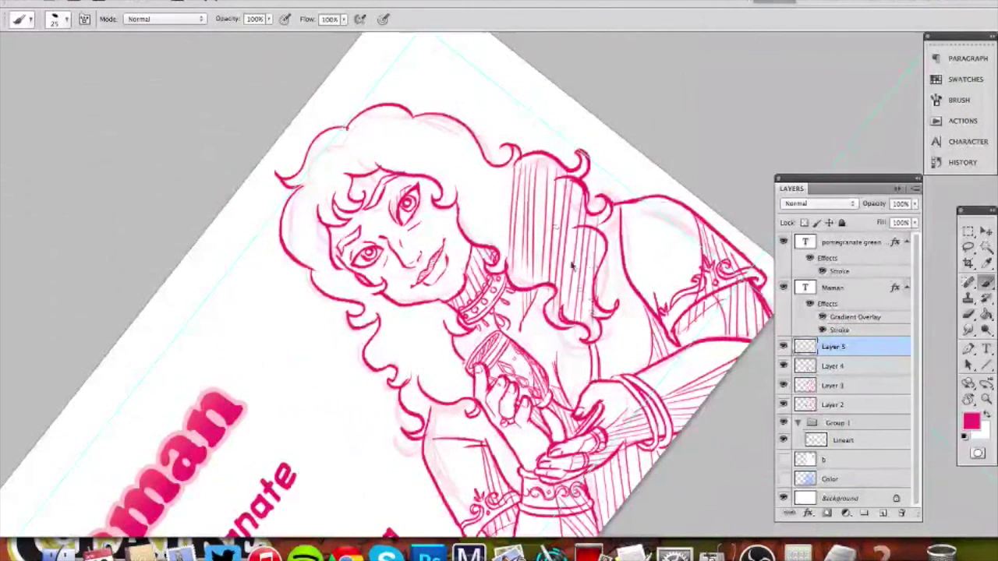
Continue the parallel hatching up the hair on the artwork's right, from beside the cheek toward the crown.
{"action": "left_click_drag", "start_coordinate": [469, 142], "coordinate": [466, 231]}
{"action": "mouse_move", "coordinate": [479, 152]}
{"action": "left_mouse_down"}
{"action": "mouse_move", "coordinate": [472, 245]}
{"action": "mouse_move", "coordinate": [485, 243]}
{"action": "left_mouse_up"}
{"action": "mouse_move", "coordinate": [499, 167]}
{"action": "left_mouse_down"}
{"action": "mouse_move", "coordinate": [496, 250]}
{"action": "mouse_move", "coordinate": [508, 249]}
{"action": "left_mouse_up"}
{"action": "left_click_drag", "start_coordinate": [419, 118], "coordinate": [424, 176]}
{"action": "mouse_move", "coordinate": [437, 120]}
{"action": "left_mouse_down"}
{"action": "mouse_move", "coordinate": [433, 187]}
{"action": "mouse_move", "coordinate": [440, 153]}
{"action": "left_mouse_up"}
{"action": "mouse_move", "coordinate": [451, 115]}
{"action": "left_mouse_down"}
{"action": "mouse_move", "coordinate": [446, 201]}
{"action": "mouse_move", "coordinate": [457, 206]}
{"action": "left_mouse_up"}
{"action": "left_click_drag", "start_coordinate": [470, 130], "coordinate": [466, 193]}
Hatch the crown of the hair above the fringe with parallel strokes across to the parting curl.
{"action": "left_click_drag", "start_coordinate": [382, 111], "coordinate": [379, 164]}
{"action": "left_click_drag", "start_coordinate": [390, 108], "coordinate": [393, 165]}
{"action": "left_click_drag", "start_coordinate": [404, 112], "coordinate": [400, 171]}
{"action": "left_click_drag", "start_coordinate": [337, 137], "coordinate": [335, 192]}
{"action": "left_click_drag", "start_coordinate": [348, 173], "coordinate": [346, 194]}
{"action": "left_click_drag", "start_coordinate": [347, 131], "coordinate": [343, 186]}
{"action": "mouse_move", "coordinate": [360, 121]}
{"action": "left_mouse_down"}
{"action": "mouse_move", "coordinate": [357, 182]}
{"action": "mouse_move", "coordinate": [371, 170]}
{"action": "left_mouse_up"}
{"action": "left_click_drag", "start_coordinate": [385, 118], "coordinate": [381, 165]}
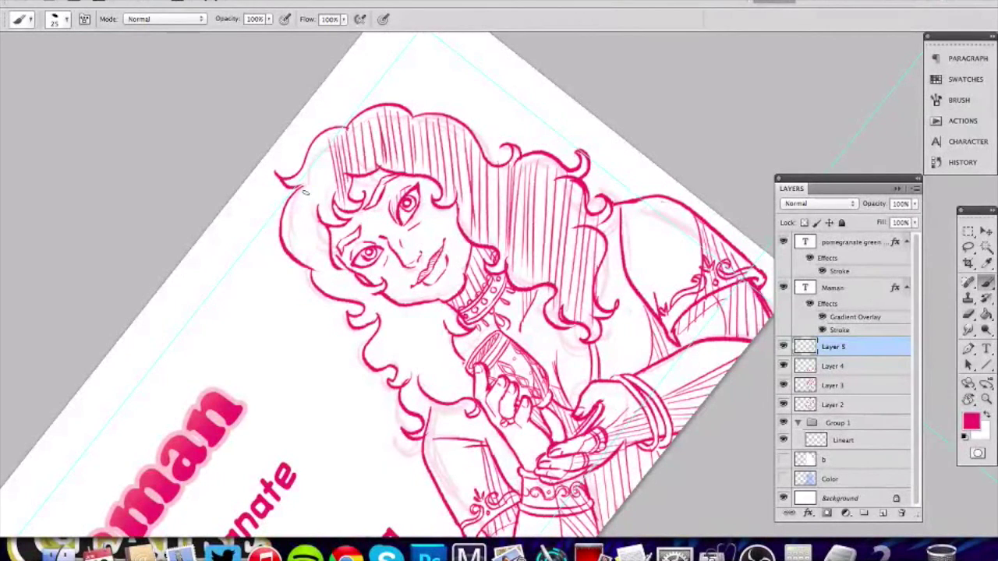
{"action": "left_click_drag", "start_coordinate": [328, 147], "coordinate": [318, 217]}
{"action": "left_click_drag", "start_coordinate": [341, 142], "coordinate": [331, 200]}
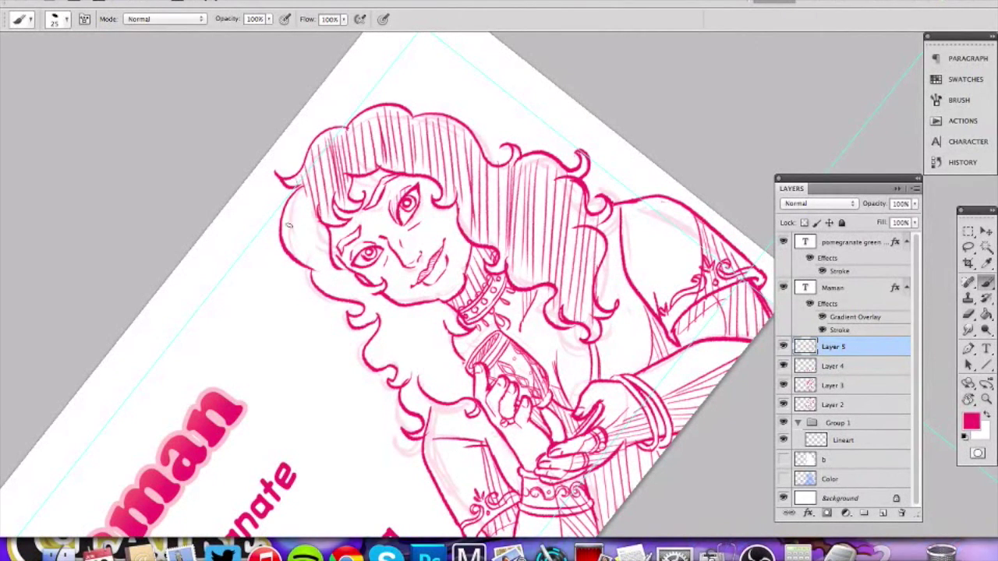
Hatch the hair on the artwork's left from the temple down past the jaw to the shoulder.
{"action": "left_click_drag", "start_coordinate": [319, 196], "coordinate": [306, 277]}
{"action": "left_click_drag", "start_coordinate": [318, 187], "coordinate": [314, 212]}
{"action": "mouse_move", "coordinate": [331, 223]}
{"action": "left_mouse_down"}
{"action": "mouse_move", "coordinate": [323, 278]}
{"action": "mouse_move", "coordinate": [367, 312]}
{"action": "left_mouse_up"}
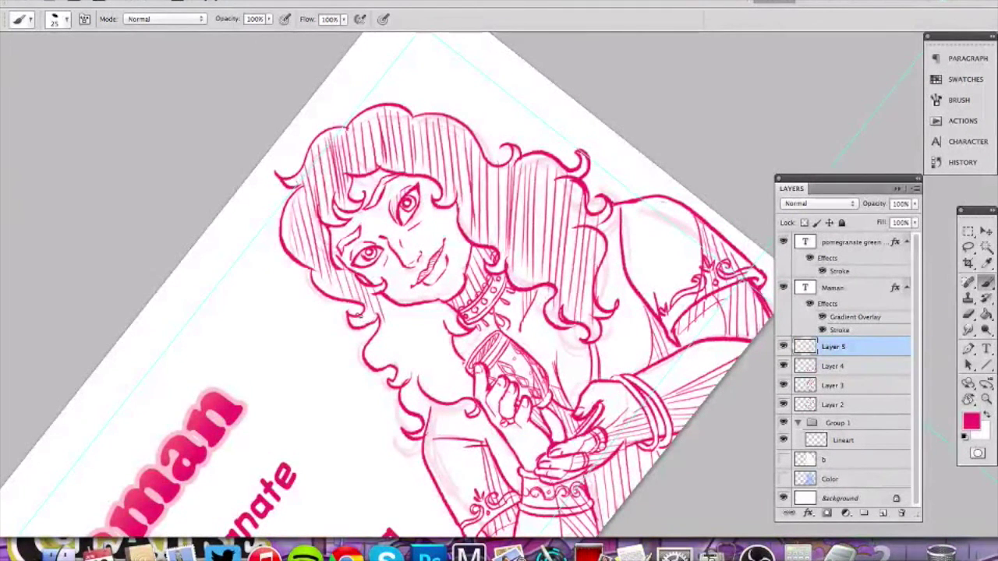
{"action": "mouse_move", "coordinate": [378, 303]}
{"action": "left_mouse_down"}
{"action": "mouse_move", "coordinate": [385, 365]}
{"action": "mouse_move", "coordinate": [414, 381]}
{"action": "left_mouse_up"}
{"action": "mouse_move", "coordinate": [414, 307]}
{"action": "left_mouse_down"}
{"action": "mouse_move", "coordinate": [426, 391]}
{"action": "mouse_move", "coordinate": [450, 390]}
{"action": "left_mouse_up"}
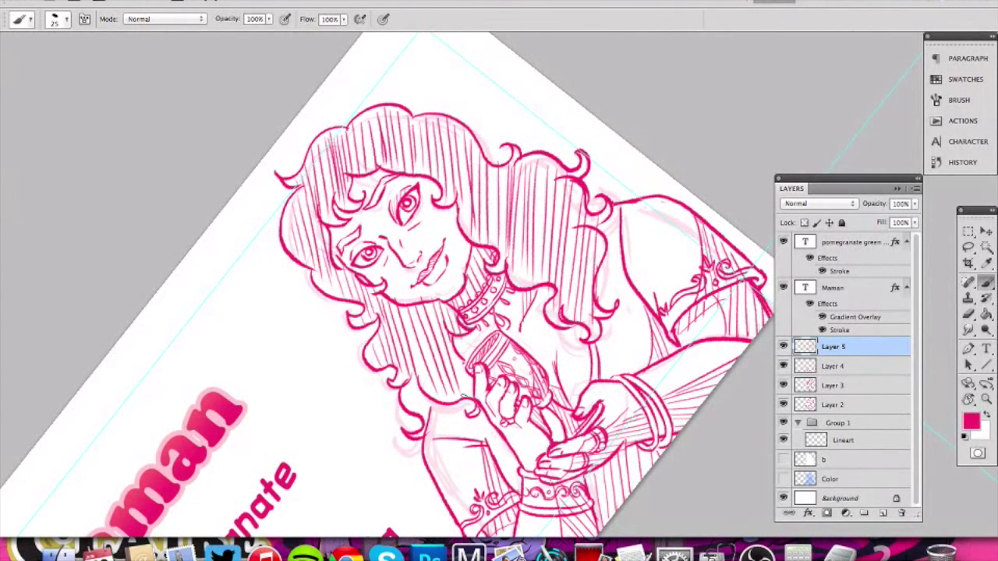
Turn the canvas upright and hatch the small neck area beside the choker above the goblet's rim.
{"action": "key", "text": "r"}
{"action": "mouse_move", "coordinate": [430, 409]}
{"action": "left_mouse_down"}
{"action": "mouse_move", "coordinate": [672, 242]}
{"action": "mouse_move", "coordinate": [687, 309]}
{"action": "mouse_move", "coordinate": [573, 306]}
{"action": "mouse_move", "coordinate": [639, 304]}
{"action": "left_mouse_up"}
{"action": "key", "text": "z"}
{"action": "left_click", "coordinate": [689, 314], "text": "alt"}
{"action": "key", "text": "b"}
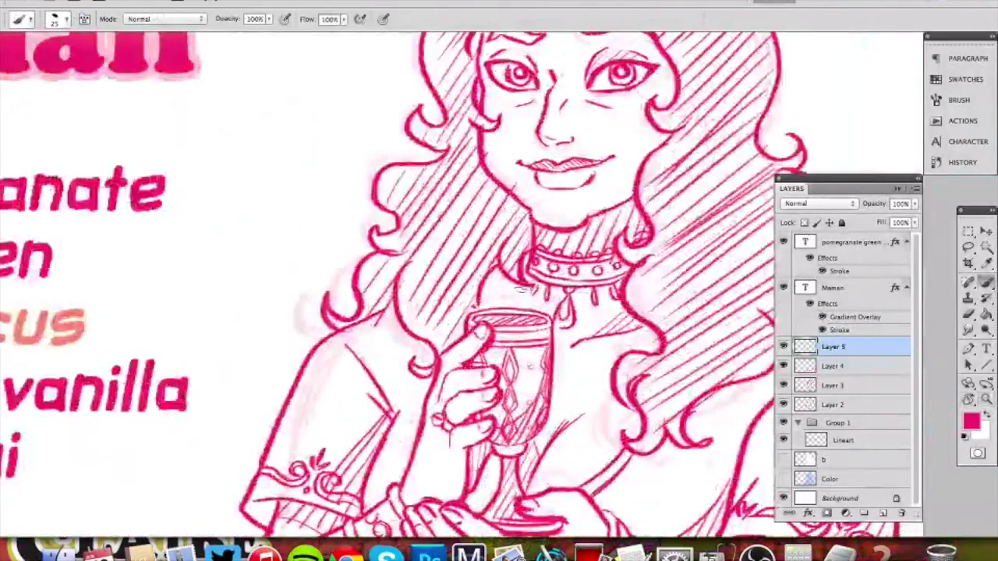
{"action": "left_click_drag", "start_coordinate": [512, 281], "coordinate": [483, 305]}
{"action": "left_click_drag", "start_coordinate": [513, 287], "coordinate": [495, 306]}
{"action": "key", "text": "z"}
{"action": "mouse_move", "coordinate": [544, 339]}
{"action": "left_mouse_down"}
{"action": "mouse_move", "coordinate": [477, 339]}
{"action": "mouse_move", "coordinate": [444, 320]}
{"action": "left_mouse_up"}
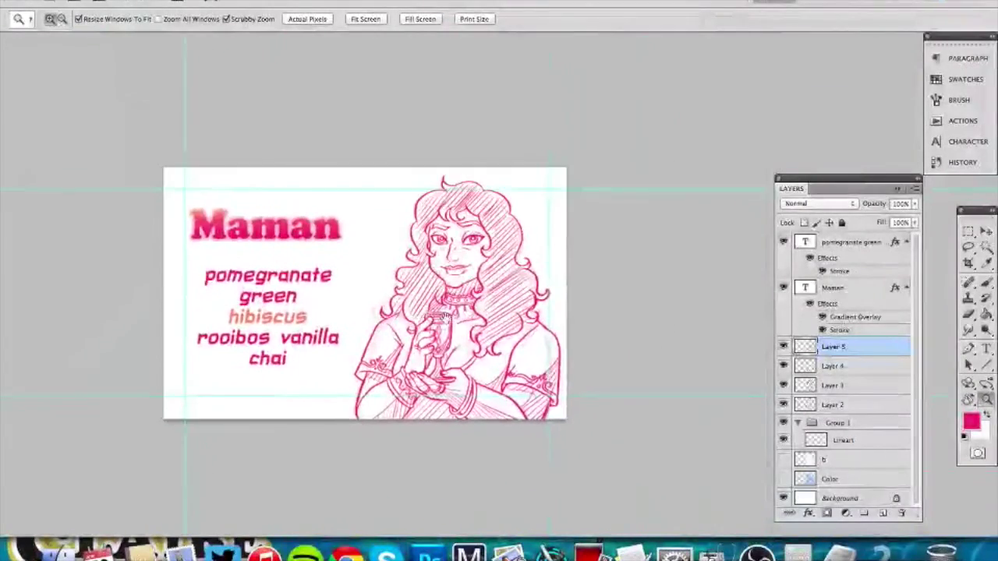
Add more diagonal hatch strokes to fill in the sparse areas of the hair.
{"action": "left_click_drag", "start_coordinate": [513, 346], "coordinate": [570, 327]}
{"action": "key", "text": "b"}
{"action": "left_click_drag", "start_coordinate": [471, 333], "coordinate": [555, 289]}
{"action": "left_click_drag", "start_coordinate": [485, 328], "coordinate": [557, 284]}
{"action": "key", "text": "z"}
{"action": "mouse_move", "coordinate": [514, 351]}
{"action": "left_mouse_down"}
{"action": "mouse_move", "coordinate": [458, 353]}
{"action": "mouse_move", "coordinate": [501, 351]}
{"action": "left_mouse_up"}
{"action": "key", "text": "b"}
{"action": "mouse_move", "coordinate": [458, 128]}
{"action": "left_mouse_down"}
{"action": "mouse_move", "coordinate": [409, 209]}
{"action": "mouse_move", "coordinate": [472, 209]}
{"action": "left_mouse_up"}
Hatch the upper eyelid of the eye on the artwork's left with short diagonal strokes.
{"action": "key", "text": "z"}
{"action": "key", "text": "b"}
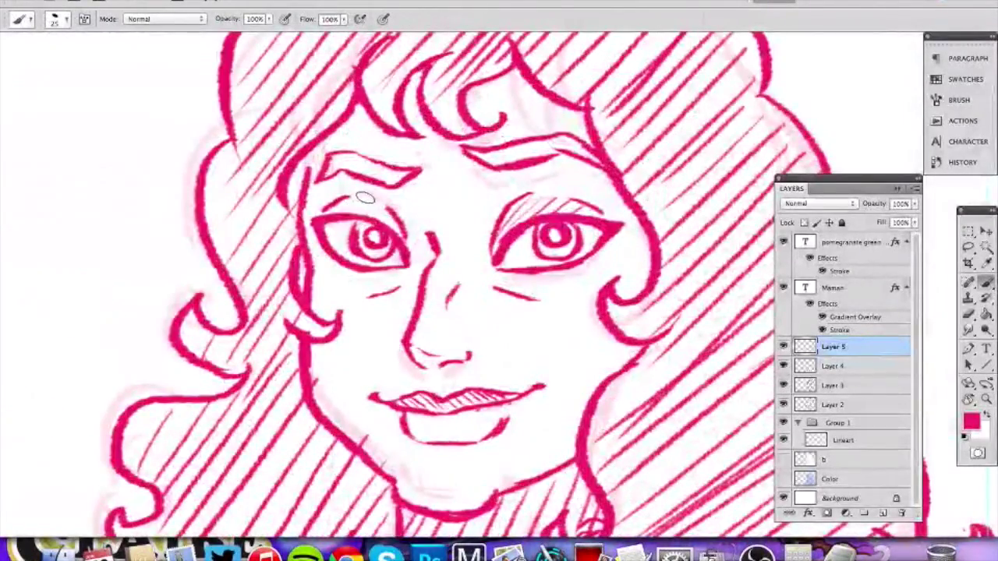
{"action": "left_click_drag", "start_coordinate": [400, 220], "coordinate": [395, 233]}
Fill both eyebrows with short diagonal hatch strokes along their full length.
{"action": "left_click_drag", "start_coordinate": [330, 156], "coordinate": [329, 176]}
{"action": "left_click_drag", "start_coordinate": [341, 154], "coordinate": [340, 173]}
{"action": "mouse_move", "coordinate": [356, 156]}
{"action": "left_mouse_down"}
{"action": "mouse_move", "coordinate": [348, 172]}
{"action": "mouse_move", "coordinate": [383, 159]}
{"action": "left_mouse_up"}
{"action": "left_click_drag", "start_coordinate": [387, 176], "coordinate": [399, 162]}
{"action": "left_click_drag", "start_coordinate": [471, 173], "coordinate": [496, 154]}
{"action": "left_click_drag", "start_coordinate": [499, 169], "coordinate": [512, 152]}
{"action": "left_click_drag", "start_coordinate": [512, 165], "coordinate": [542, 145]}
{"action": "mouse_move", "coordinate": [543, 162]}
{"action": "left_mouse_down"}
{"action": "mouse_move", "coordinate": [555, 143]}
{"action": "mouse_move", "coordinate": [569, 143]}
{"action": "left_mouse_up"}
{"action": "left_click_drag", "start_coordinate": [568, 163], "coordinate": [580, 145]}
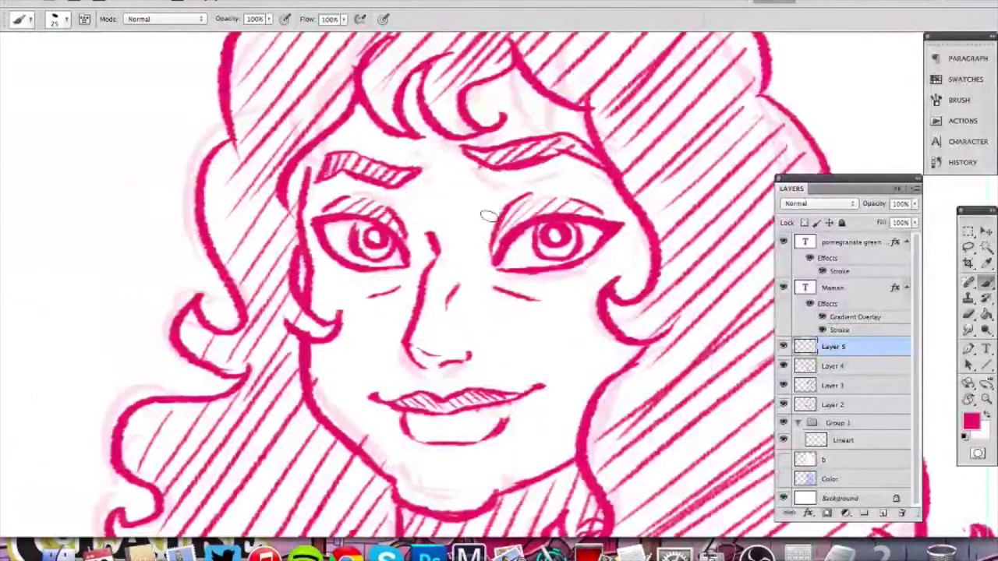
{"action": "key", "text": "z"}
{"action": "left_click_drag", "start_coordinate": [481, 256], "coordinate": [377, 289]}
{"action": "left_click_drag", "start_coordinate": [596, 315], "coordinate": [567, 270]}
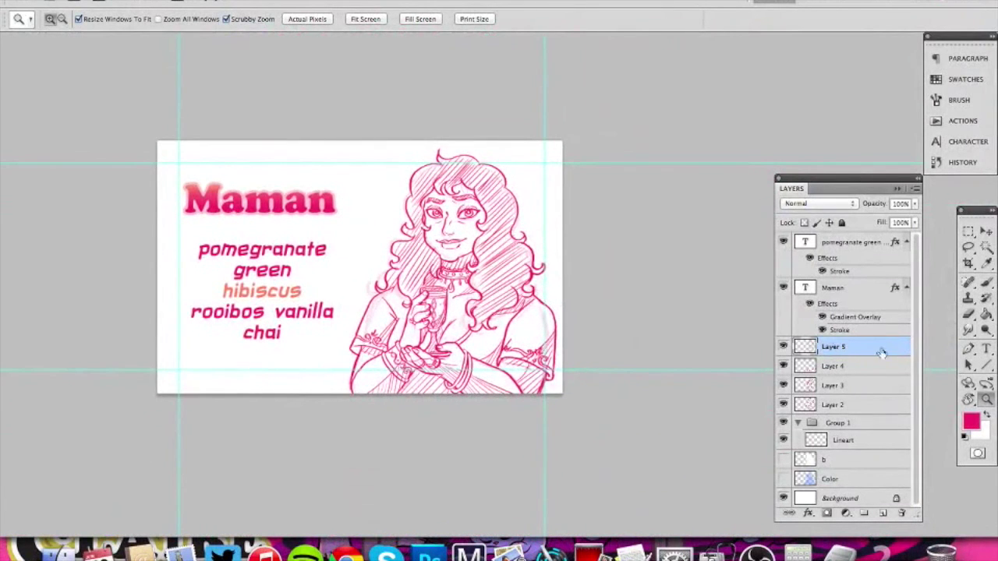
Hide Layer 2 and touch up the line art around the face on Layer 5 with the Eraser and Brush.
{"action": "left_click", "coordinate": [784, 406]}
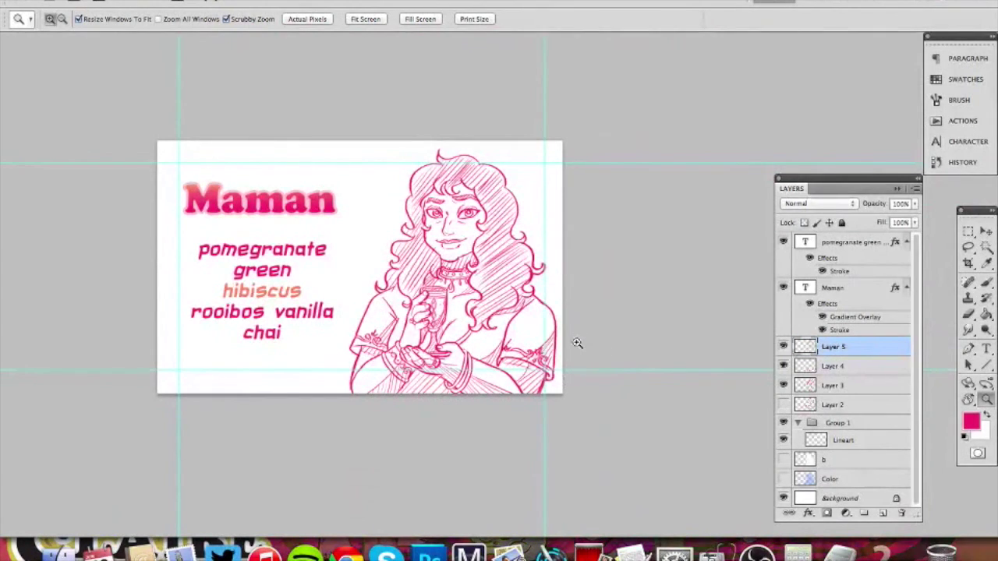
{"action": "left_click", "coordinate": [441, 209]}
{"action": "key", "text": "b"}
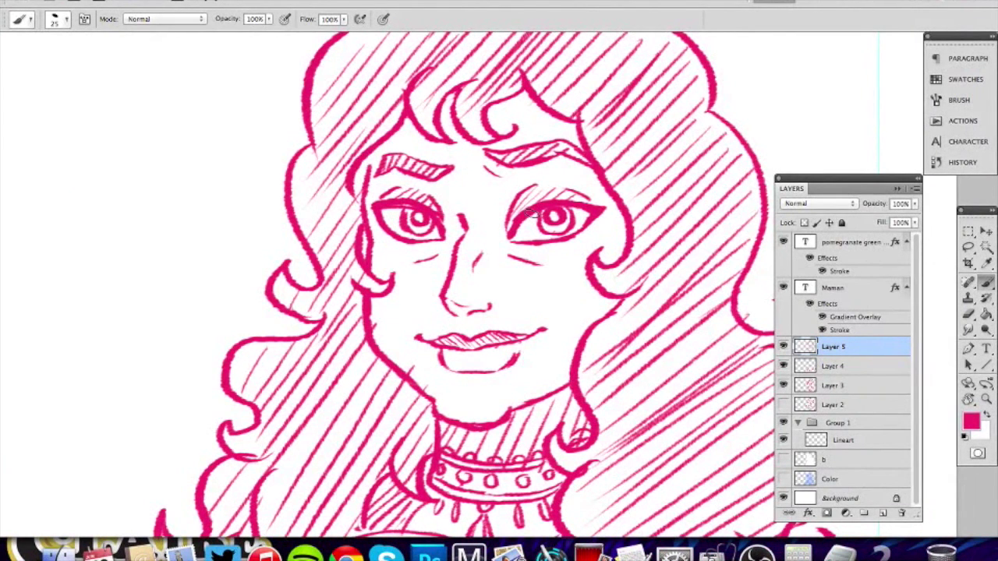
{"action": "key", "text": "e"}
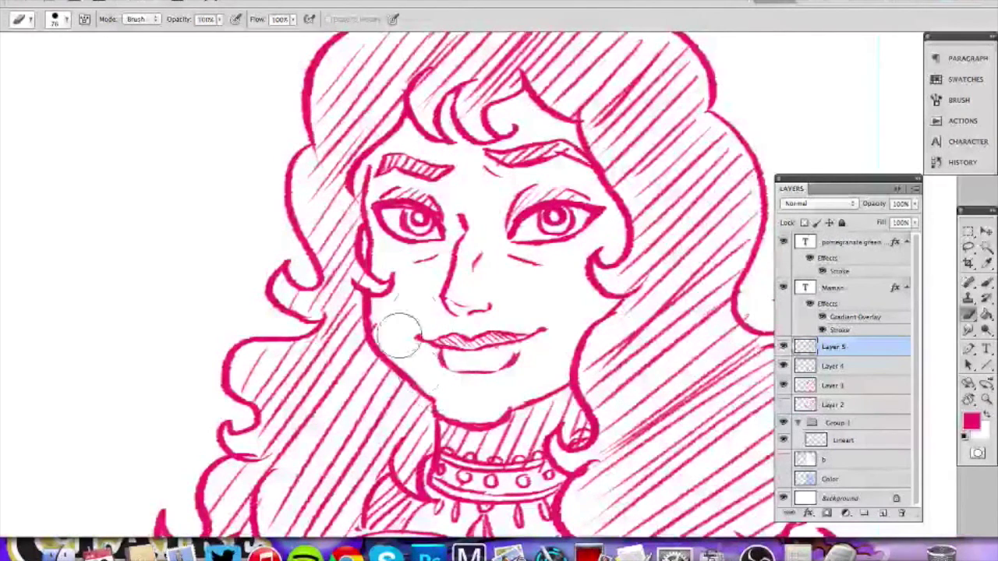
{"action": "key", "text": "b"}
{"action": "key", "text": "e"}
{"action": "key", "text": "b"}
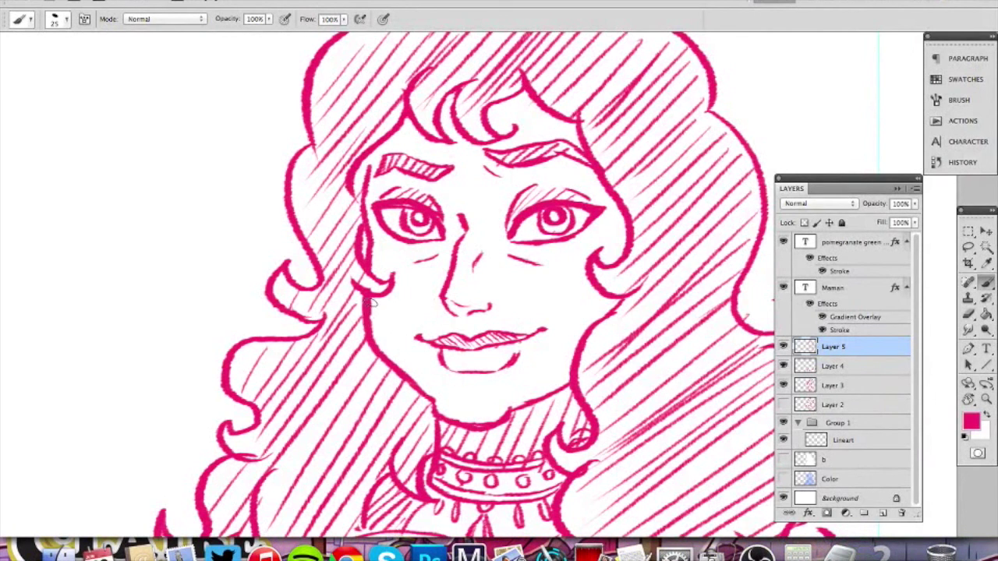
Draw a thin shadow contour inside the jaw and chin and fill the band with short diagonal hatch strokes.
{"action": "mouse_move", "coordinate": [376, 318]}
{"action": "left_mouse_down"}
{"action": "mouse_move", "coordinate": [477, 412]}
{"action": "mouse_move", "coordinate": [566, 368]}
{"action": "left_mouse_up"}
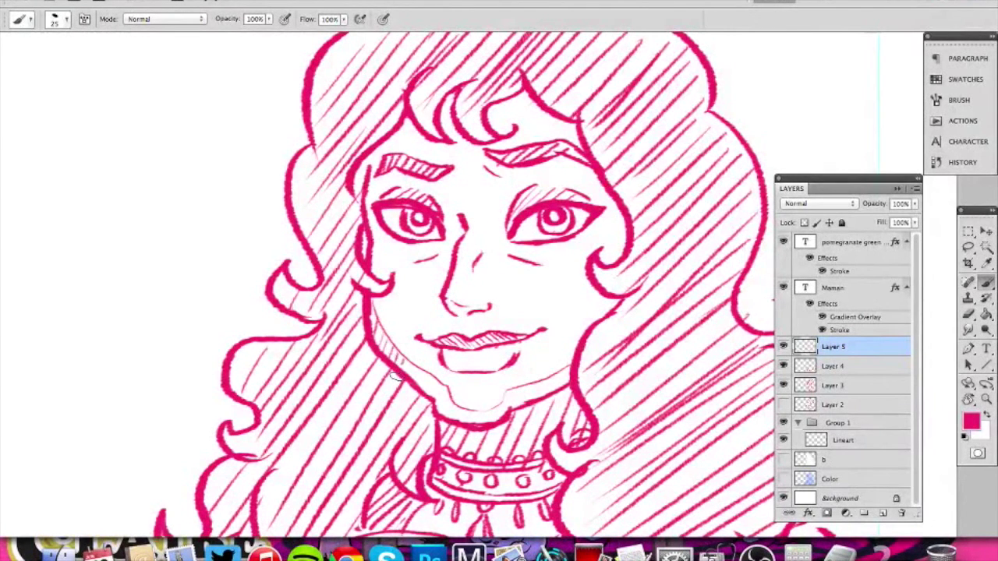
{"action": "left_click_drag", "start_coordinate": [429, 375], "coordinate": [422, 389]}
{"action": "mouse_move", "coordinate": [440, 382]}
{"action": "left_mouse_down"}
{"action": "mouse_move", "coordinate": [432, 398]}
{"action": "mouse_move", "coordinate": [446, 414]}
{"action": "mouse_move", "coordinate": [480, 423]}
{"action": "left_mouse_up"}
{"action": "mouse_move", "coordinate": [507, 398]}
{"action": "left_mouse_down"}
{"action": "mouse_move", "coordinate": [498, 421]}
{"action": "mouse_move", "coordinate": [515, 407]}
{"action": "left_mouse_up"}
{"action": "left_click_drag", "start_coordinate": [543, 382], "coordinate": [531, 405]}
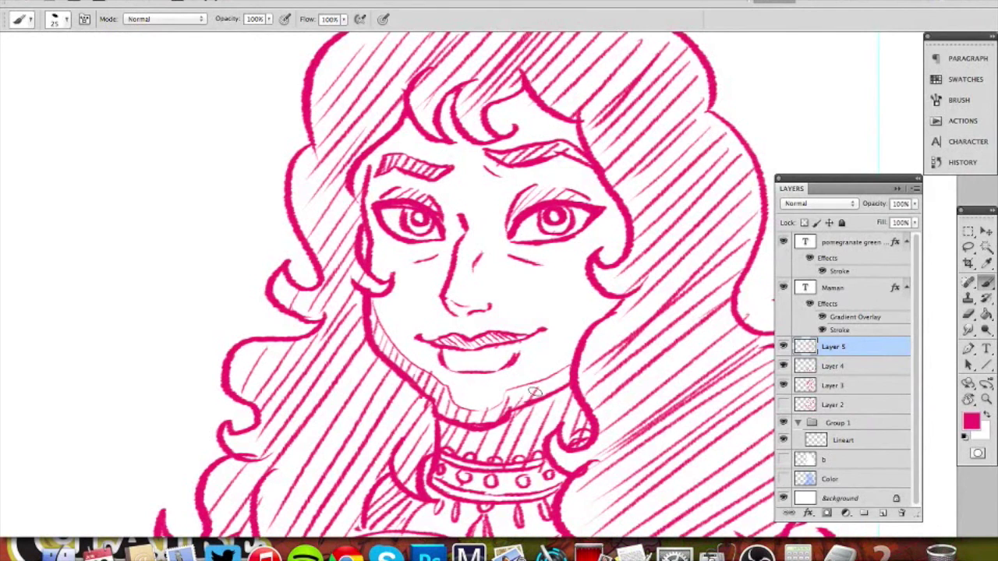
{"action": "left_click_drag", "start_coordinate": [565, 373], "coordinate": [549, 396]}
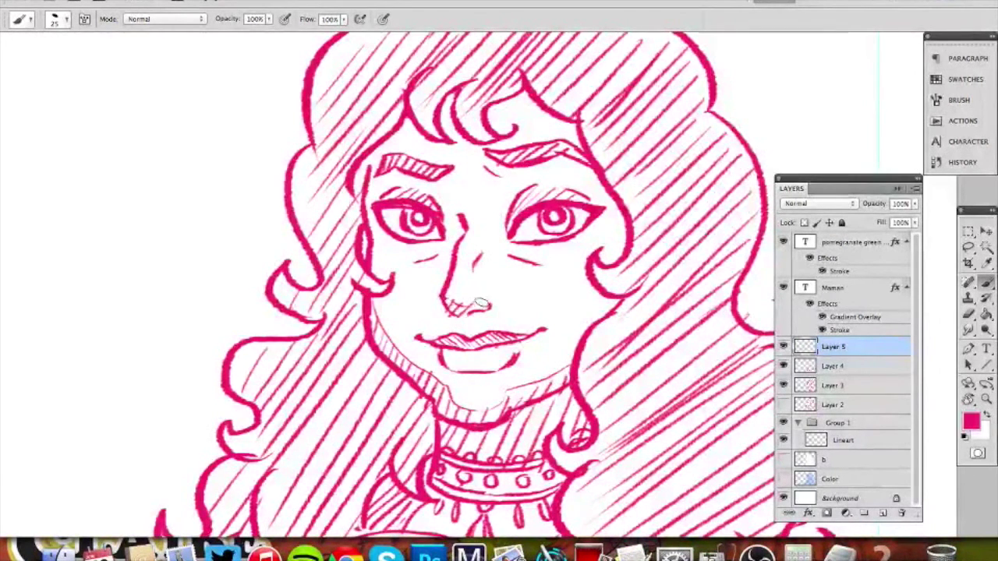
Hatch the underside of the nose and the lower lip with short diagonal strokes.
{"action": "key", "text": "e"}
{"action": "key", "text": "b"}
{"action": "left_click_drag", "start_coordinate": [442, 364], "coordinate": [509, 357]}
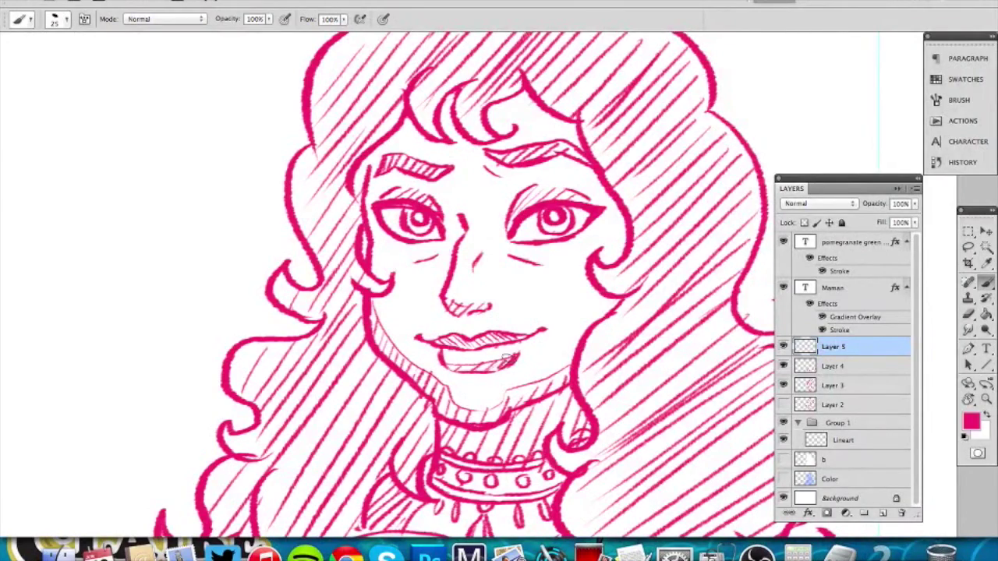
Erase the excess shadow contour along the chin and the jaw on the artwork's right.
{"action": "key", "text": "z"}
{"action": "mouse_move", "coordinate": [588, 282]}
{"action": "left_mouse_down"}
{"action": "mouse_move", "coordinate": [491, 314]}
{"action": "mouse_move", "coordinate": [544, 317]}
{"action": "left_mouse_up"}
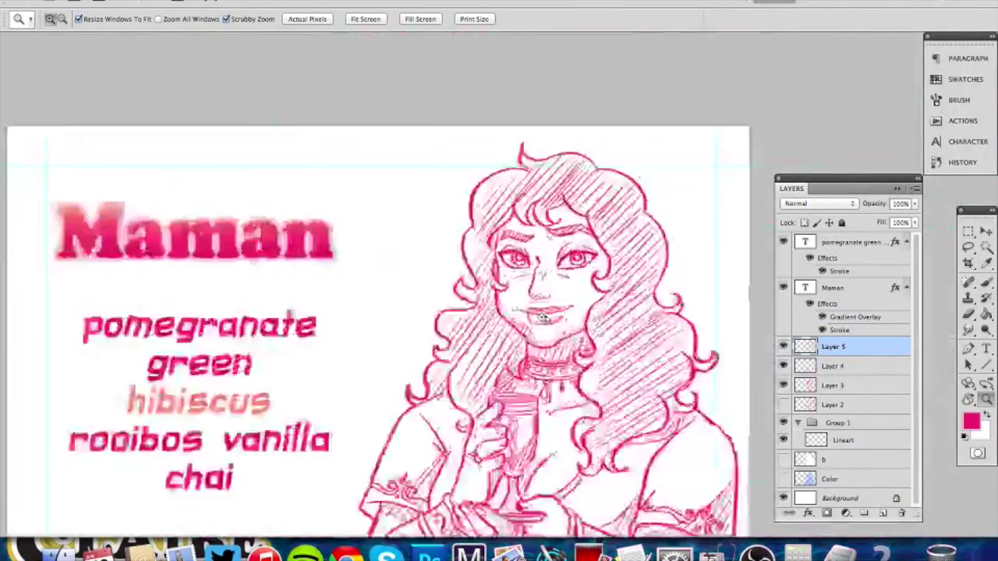
{"action": "left_click", "coordinate": [543, 318]}
{"action": "key", "text": "e"}
{"action": "mouse_move", "coordinate": [543, 363]}
{"action": "left_mouse_down"}
{"action": "mouse_move", "coordinate": [556, 356]}
{"action": "mouse_move", "coordinate": [515, 365]}
{"action": "mouse_move", "coordinate": [564, 352]}
{"action": "left_mouse_up"}
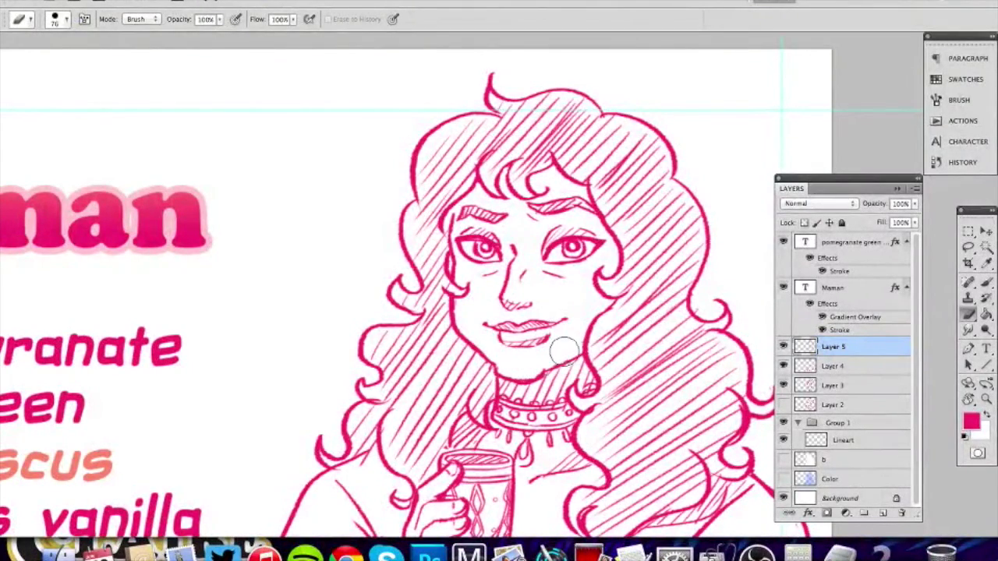
Examine the hatched line art of the face, goblet, hands and sleeves up close and as a whole.
{"action": "key", "text": "z"}
{"action": "mouse_move", "coordinate": [606, 306]}
{"action": "left_mouse_down"}
{"action": "mouse_move", "coordinate": [522, 329]}
{"action": "mouse_move", "coordinate": [580, 300]}
{"action": "mouse_move", "coordinate": [637, 323]}
{"action": "mouse_move", "coordinate": [702, 293]}
{"action": "left_mouse_up"}
{"action": "key", "text": "b"}
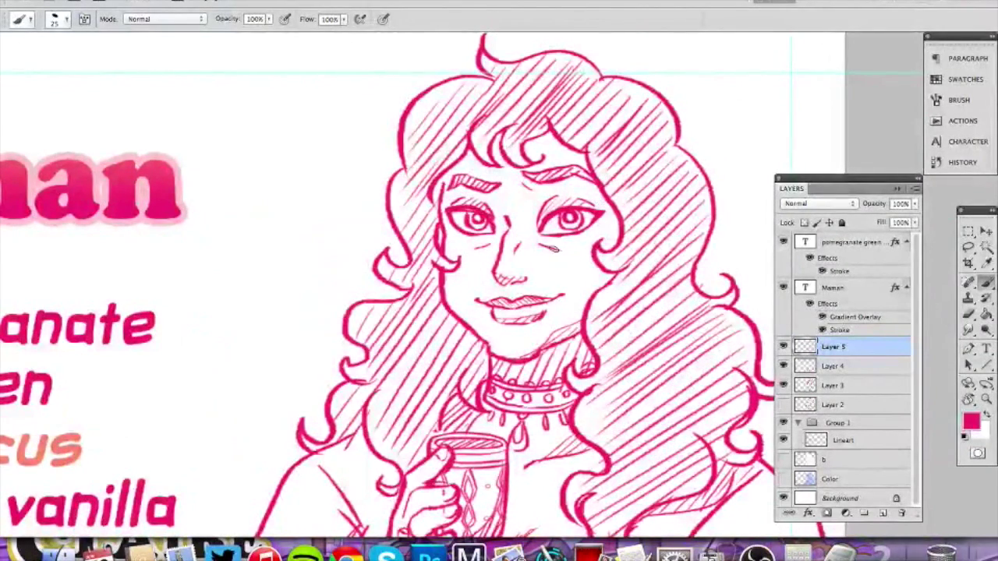
{"action": "key", "text": "z"}
{"action": "mouse_move", "coordinate": [602, 292]}
{"action": "left_mouse_down"}
{"action": "mouse_move", "coordinate": [528, 316]}
{"action": "mouse_move", "coordinate": [631, 269]}
{"action": "left_mouse_up"}
{"action": "left_click_drag", "start_coordinate": [648, 265], "coordinate": [572, 274]}
{"action": "mouse_move", "coordinate": [613, 399]}
{"action": "left_mouse_down"}
{"action": "mouse_move", "coordinate": [499, 428]}
{"action": "mouse_move", "coordinate": [557, 414]}
{"action": "left_mouse_up"}
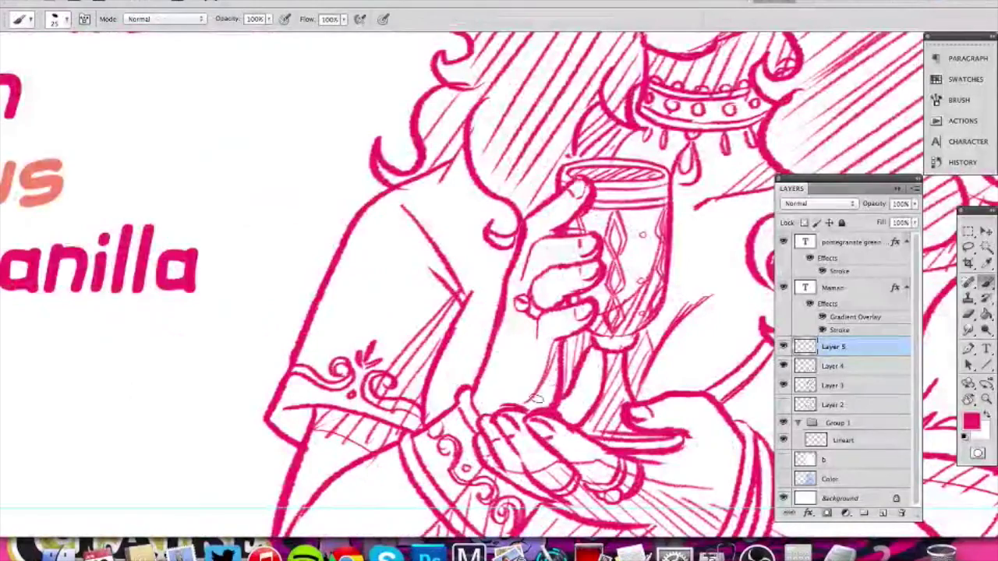
{"action": "key", "text": "z"}
{"action": "mouse_move", "coordinate": [546, 406]}
{"action": "left_mouse_down"}
{"action": "mouse_move", "coordinate": [532, 408]}
{"action": "mouse_move", "coordinate": [610, 381]}
{"action": "left_mouse_up"}
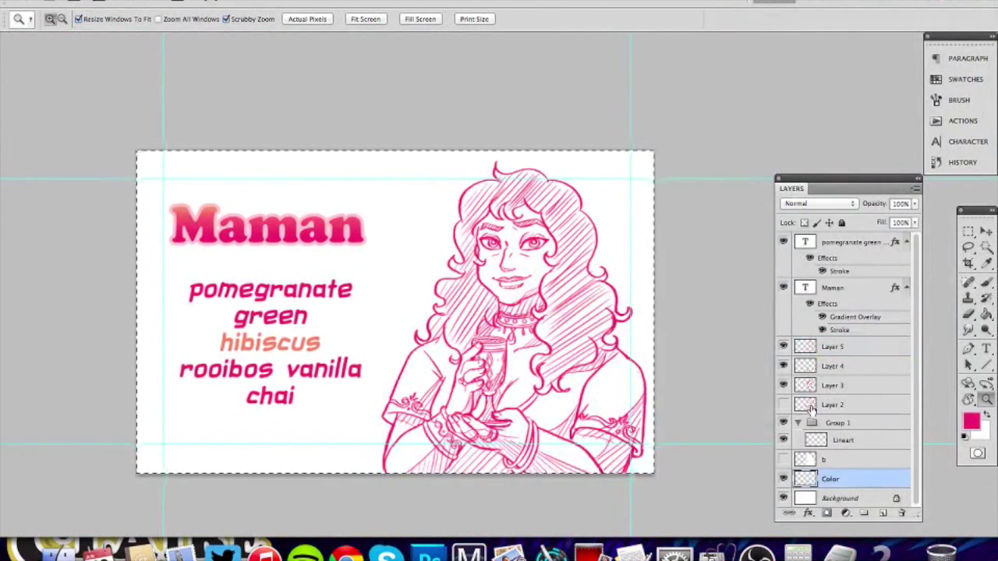
Set the foreground colour to the darker crimson #b21f4c for painting on the Color layer.
{"action": "key", "text": "b"}
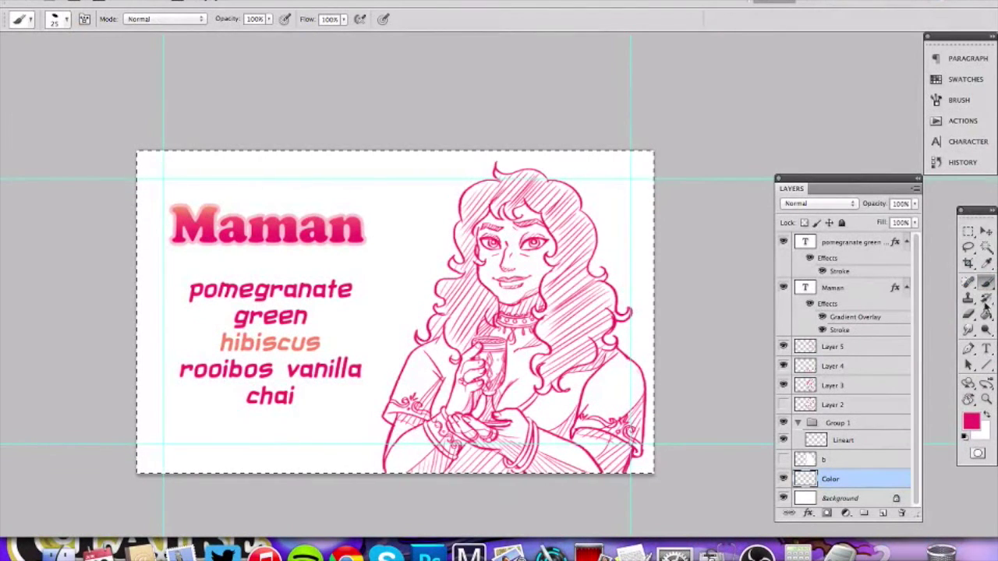
{"action": "left_click", "coordinate": [970, 421]}
{"action": "left_click_drag", "start_coordinate": [713, 255], "coordinate": [764, 244]}
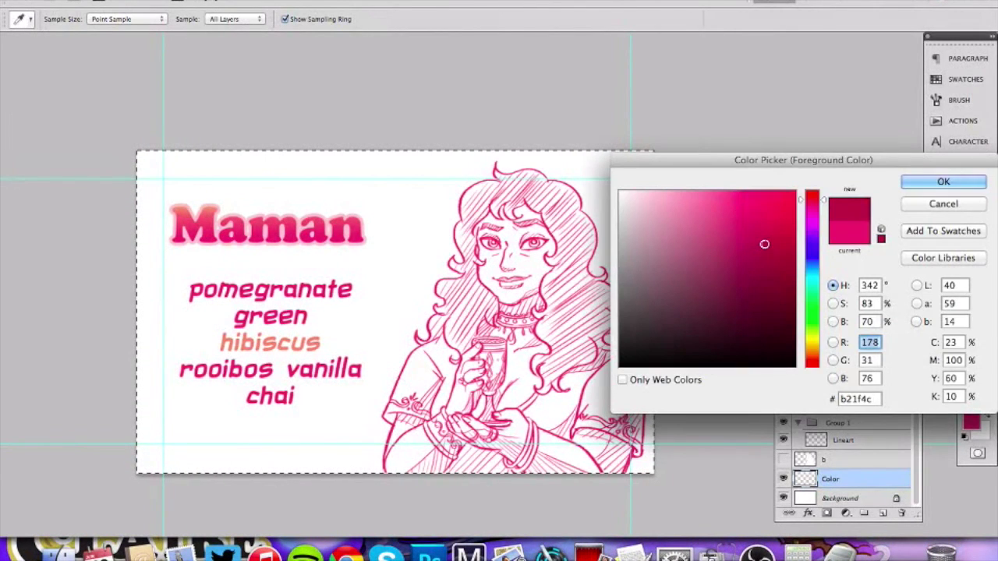
{"action": "key", "text": "Return"}
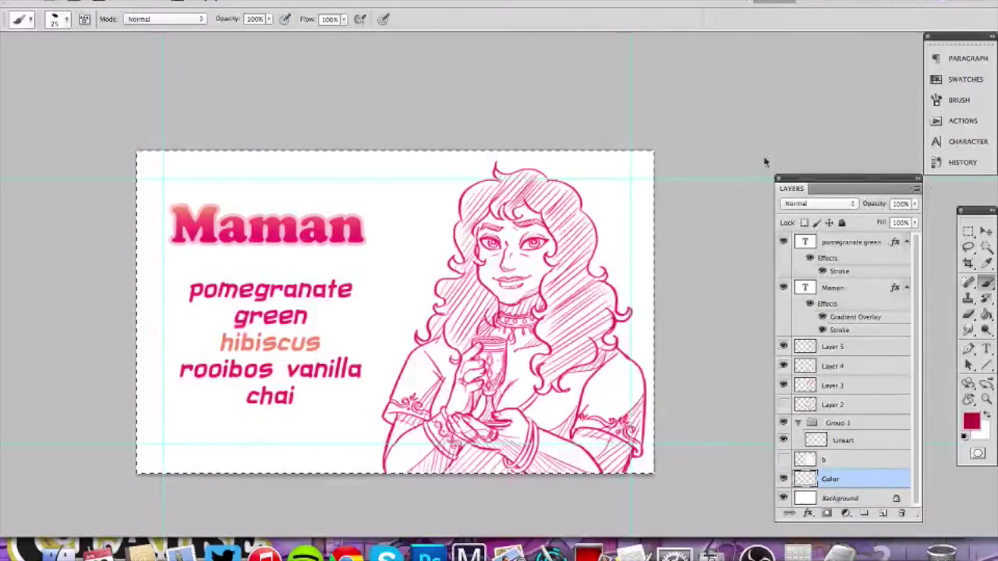
Choose the textured 100 px brush preset and enlarge it to 500 px.
{"action": "left_click", "coordinate": [60, 21]}
{"action": "left_click", "coordinate": [98, 124]}
{"action": "left_click", "coordinate": [240, 62]}
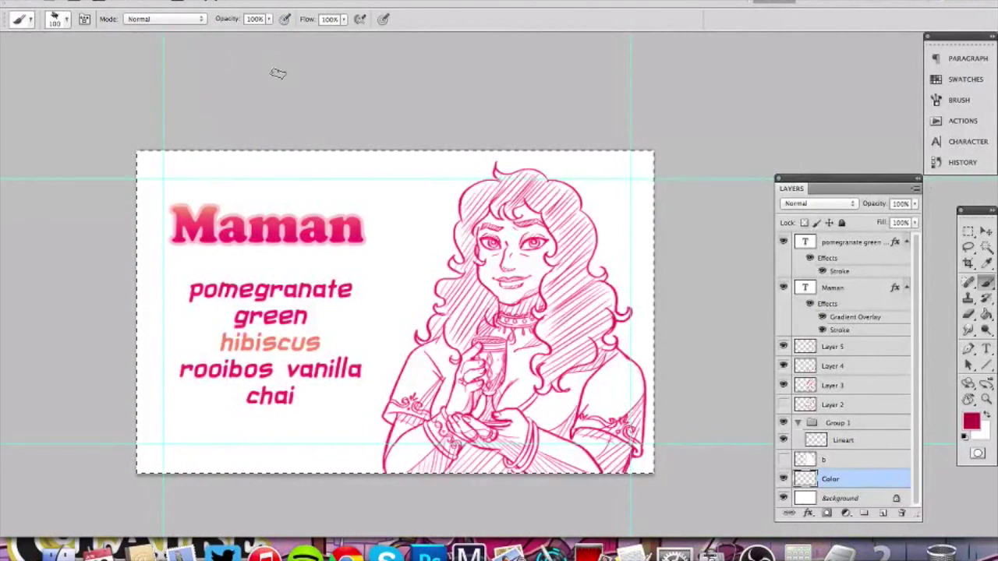
{"action": "key", "text": "bracketright"}
{"action": "key", "text": "bracketright"}
{"action": "key", "text": "bracketright"}
{"action": "key", "text": "bracketright"}
{"action": "key", "text": "bracketright"}
{"action": "key", "text": "bracketright"}
{"action": "key", "text": "bracketright"}
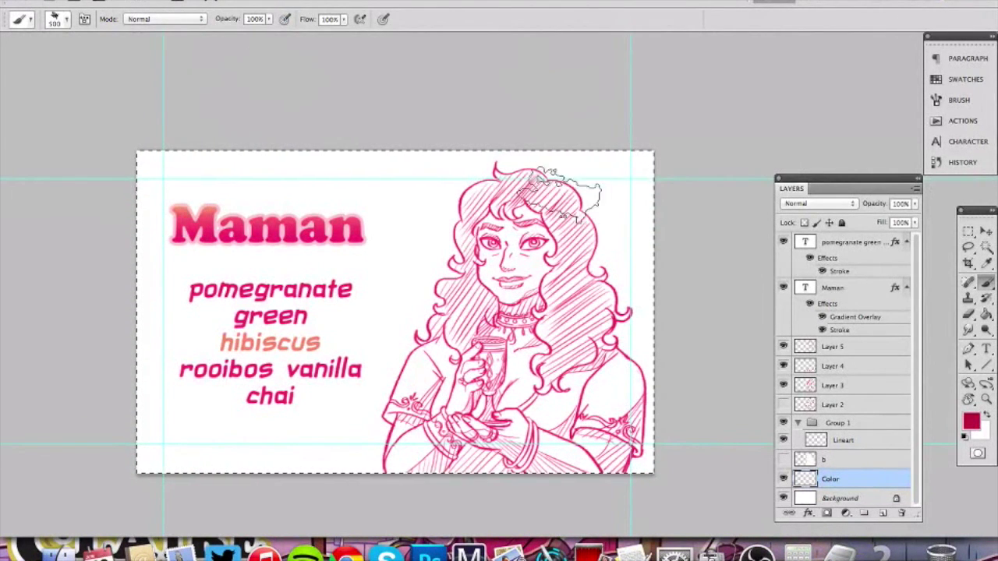
Paint textured crimson over the character and the background around her hair, shoulders and arms on the Color layer.
{"action": "mouse_move", "coordinate": [452, 204]}
{"action": "left_mouse_down"}
{"action": "mouse_move", "coordinate": [495, 175]}
{"action": "mouse_move", "coordinate": [540, 195]}
{"action": "left_mouse_up"}
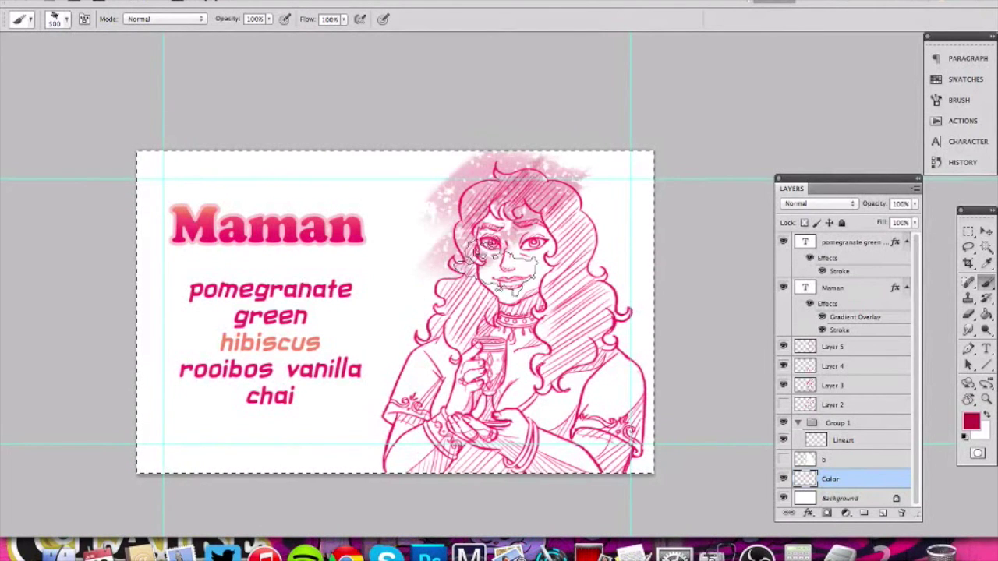
{"action": "left_click_drag", "start_coordinate": [431, 385], "coordinate": [490, 363]}
{"action": "mouse_move", "coordinate": [425, 339]}
{"action": "left_mouse_down"}
{"action": "mouse_move", "coordinate": [403, 403]}
{"action": "mouse_move", "coordinate": [435, 420]}
{"action": "left_mouse_up"}
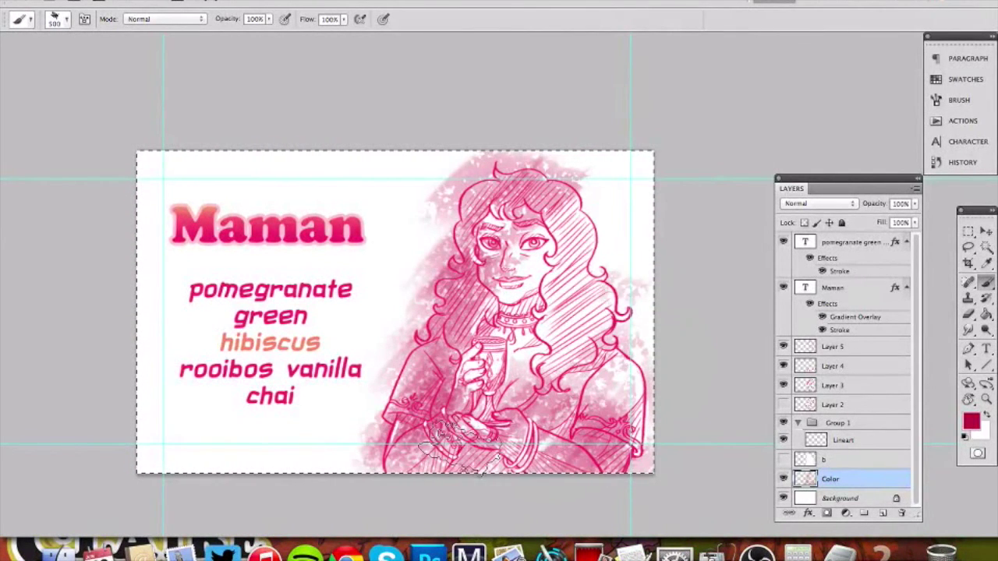
{"action": "mouse_move", "coordinate": [607, 236]}
{"action": "left_mouse_down"}
{"action": "mouse_move", "coordinate": [587, 214]}
{"action": "mouse_move", "coordinate": [551, 235]}
{"action": "left_mouse_up"}
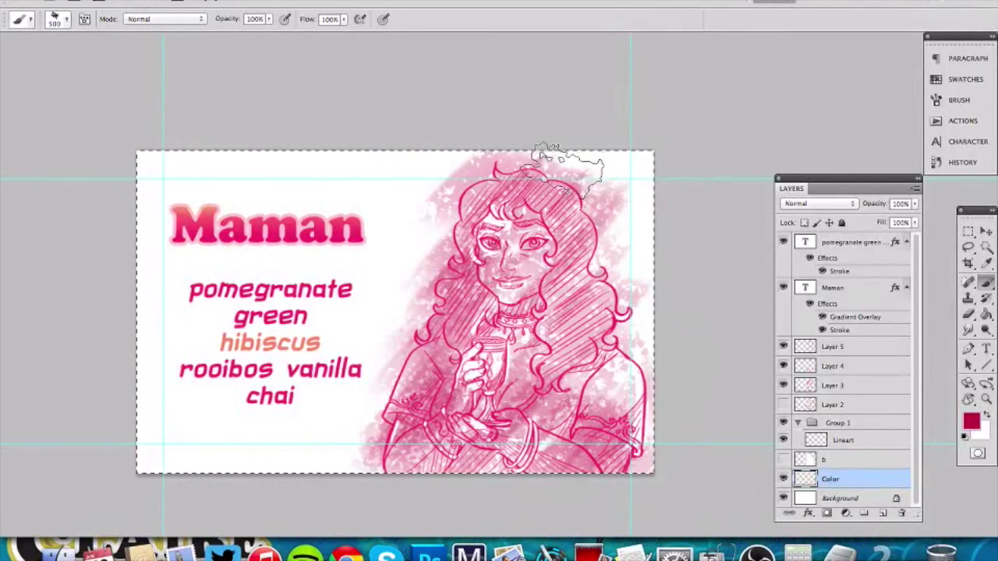
{"action": "left_click_drag", "start_coordinate": [450, 268], "coordinate": [498, 191]}
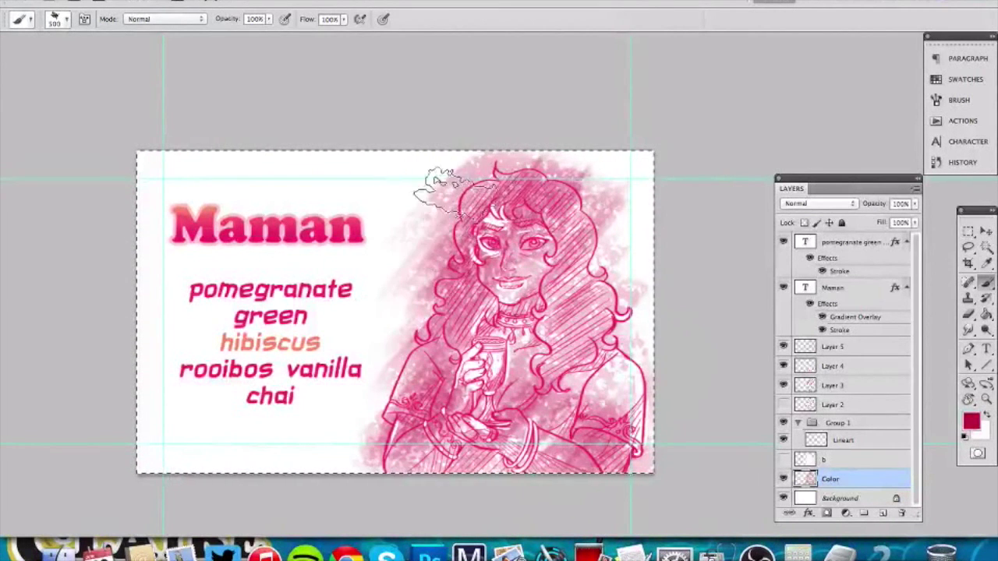
{"action": "mouse_move", "coordinate": [390, 357]}
{"action": "left_mouse_down"}
{"action": "mouse_move", "coordinate": [430, 304]}
{"action": "mouse_move", "coordinate": [445, 343]}
{"action": "left_mouse_up"}
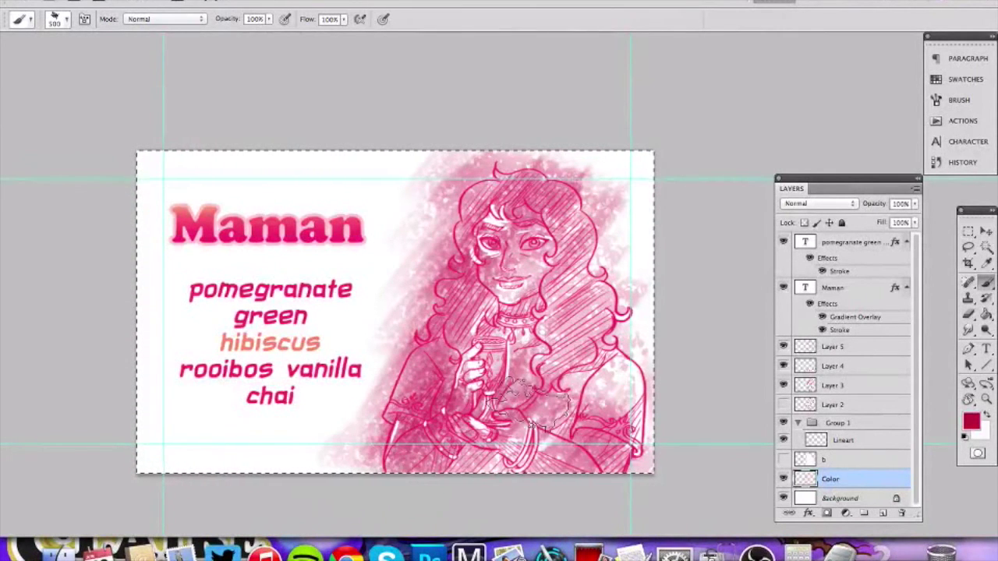
{"action": "mouse_move", "coordinate": [593, 398]}
{"action": "left_mouse_down"}
{"action": "mouse_move", "coordinate": [567, 507]}
{"action": "mouse_move", "coordinate": [657, 365]}
{"action": "left_mouse_up"}
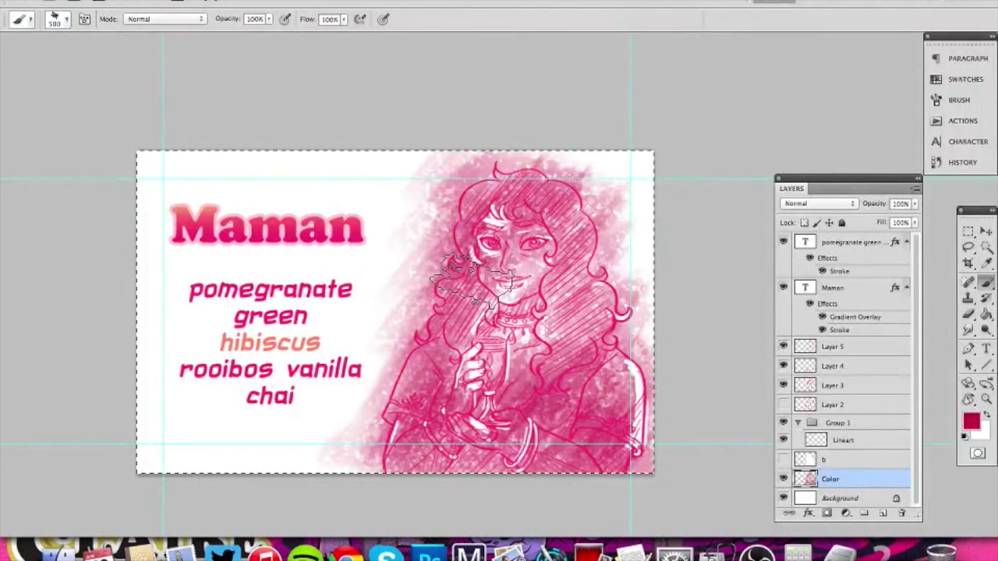
Select and show layer b, and set up a hard round 91 px brush with white as the foreground colour.
{"action": "key", "text": "z"}
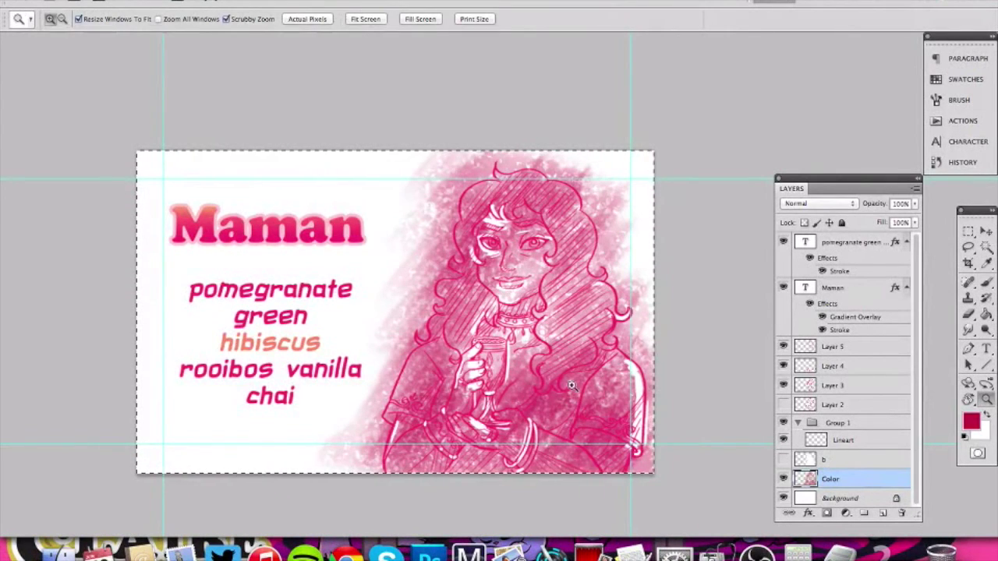
{"action": "left_click_drag", "start_coordinate": [574, 423], "coordinate": [616, 419]}
{"action": "left_click", "coordinate": [811, 460]}
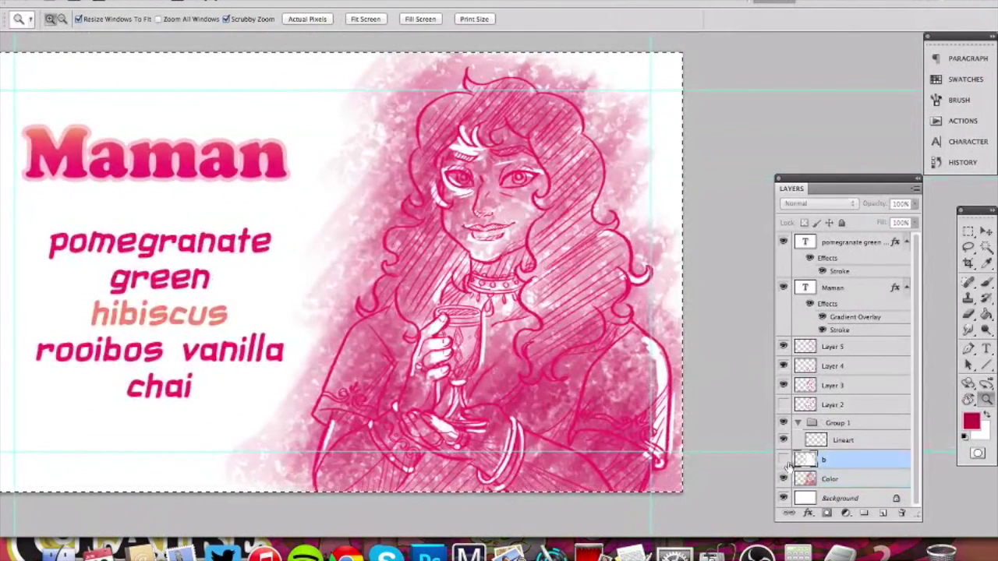
{"action": "left_click", "coordinate": [783, 460]}
{"action": "left_click", "coordinate": [784, 460]}
{"action": "key", "text": "b"}
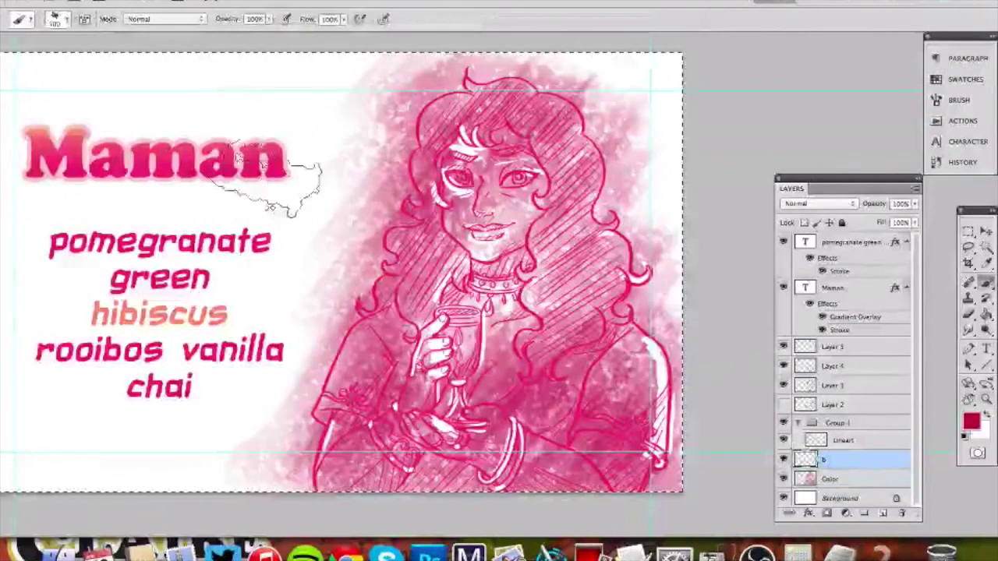
{"action": "left_click", "coordinate": [57, 19]}
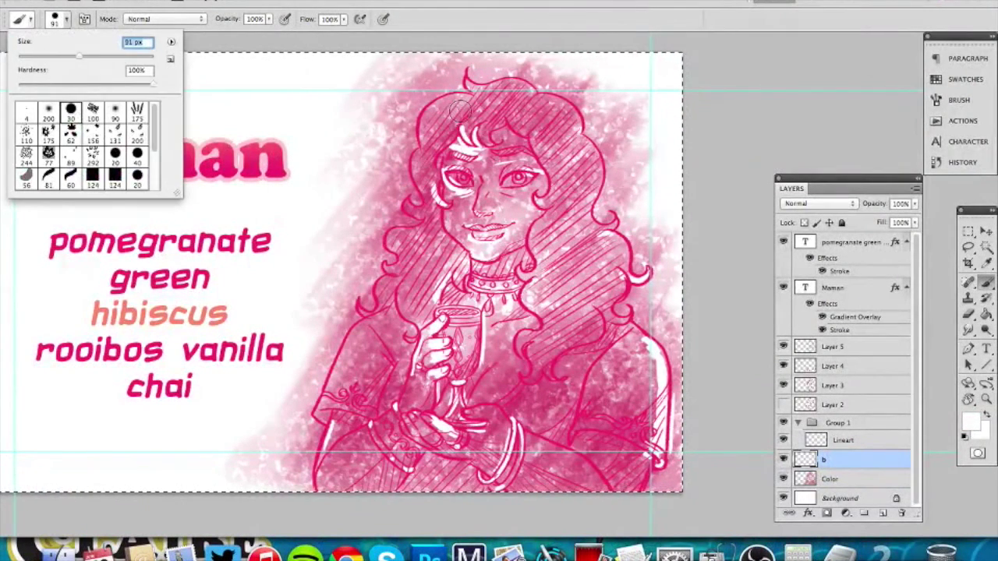
Paint white on layer b inside the hair, sleeve and arm on the artwork's left and the adjoining face.
{"action": "left_click_drag", "start_coordinate": [457, 113], "coordinate": [449, 116]}
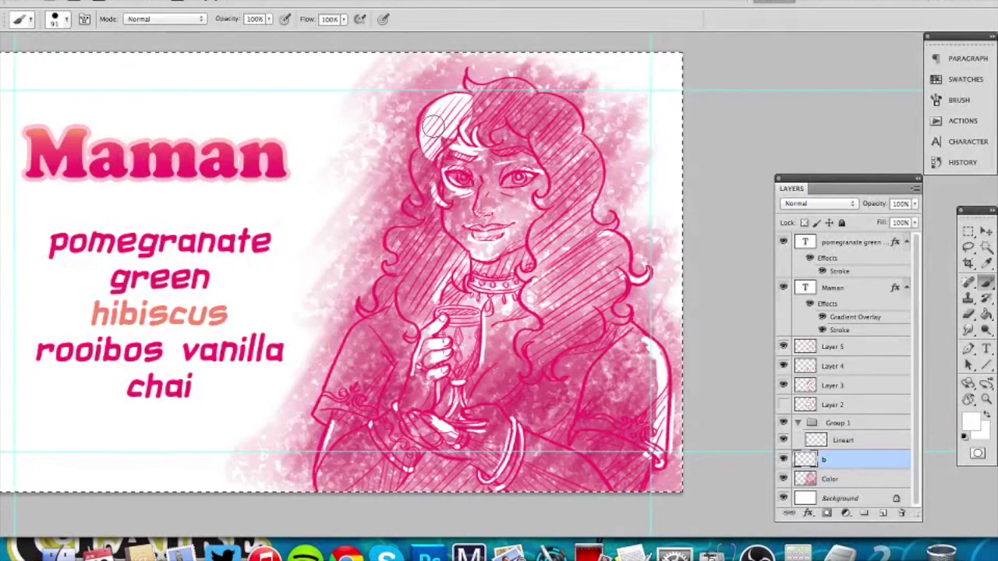
{"action": "mouse_move", "coordinate": [425, 147]}
{"action": "left_mouse_down"}
{"action": "mouse_move", "coordinate": [413, 218]}
{"action": "mouse_move", "coordinate": [421, 224]}
{"action": "mouse_move", "coordinate": [396, 237]}
{"action": "left_mouse_up"}
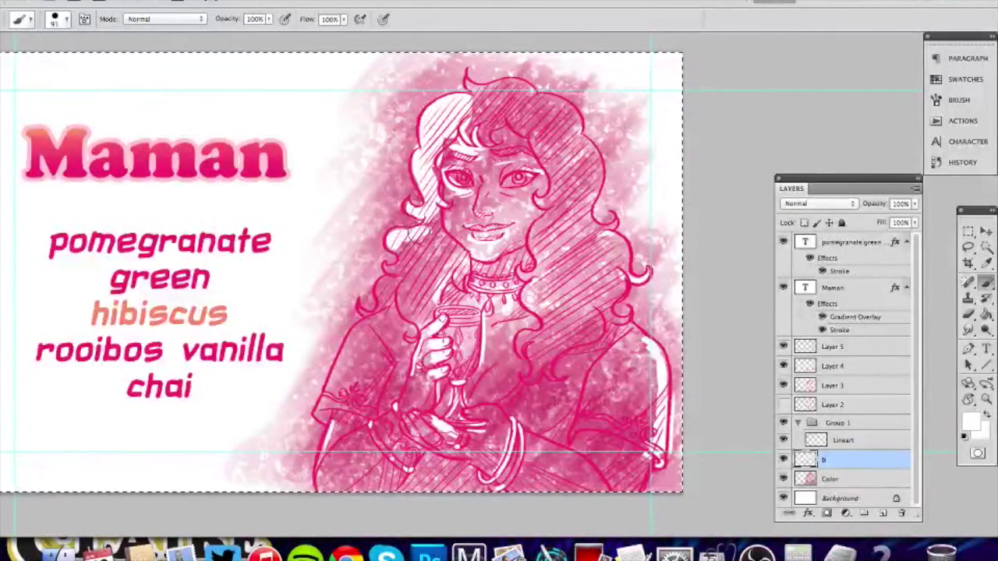
{"action": "mouse_move", "coordinate": [376, 320]}
{"action": "left_mouse_down"}
{"action": "mouse_move", "coordinate": [328, 404]}
{"action": "mouse_move", "coordinate": [336, 473]}
{"action": "mouse_move", "coordinate": [368, 476]}
{"action": "mouse_move", "coordinate": [396, 504]}
{"action": "mouse_move", "coordinate": [452, 437]}
{"action": "mouse_move", "coordinate": [396, 376]}
{"action": "mouse_move", "coordinate": [362, 320]}
{"action": "mouse_move", "coordinate": [407, 284]}
{"action": "mouse_move", "coordinate": [436, 227]}
{"action": "mouse_move", "coordinate": [471, 234]}
{"action": "mouse_move", "coordinate": [448, 144]}
{"action": "left_mouse_up"}
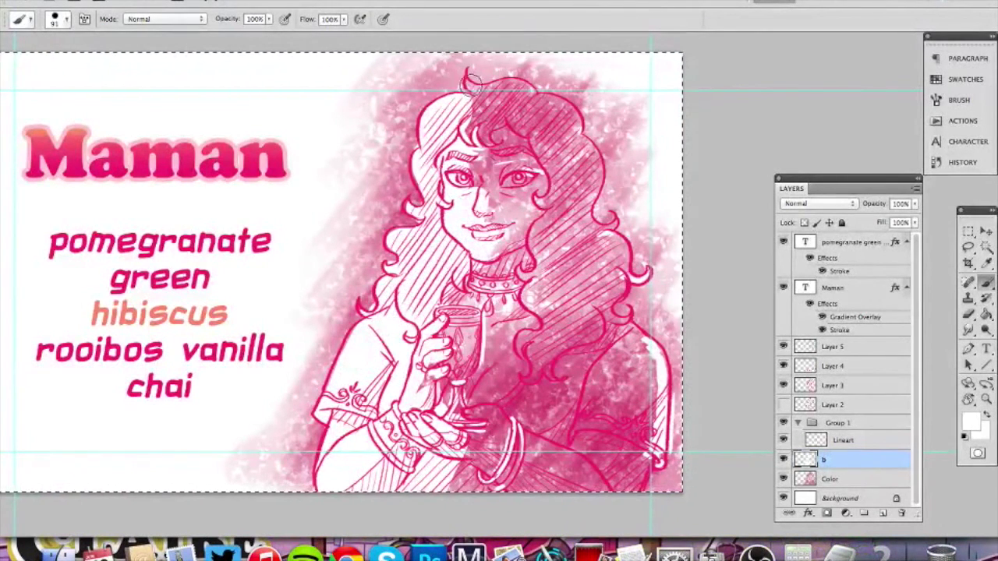
Paint white inside the rest of the face, the neck, and the hair and outer shoulder on the artwork's right.
{"action": "mouse_move", "coordinate": [456, 138]}
{"action": "left_mouse_down"}
{"action": "mouse_move", "coordinate": [467, 156]}
{"action": "mouse_move", "coordinate": [523, 179]}
{"action": "mouse_move", "coordinate": [503, 99]}
{"action": "mouse_move", "coordinate": [565, 136]}
{"action": "mouse_move", "coordinate": [597, 226]}
{"action": "mouse_move", "coordinate": [565, 175]}
{"action": "mouse_move", "coordinate": [530, 249]}
{"action": "mouse_move", "coordinate": [496, 208]}
{"action": "left_mouse_up"}
{"action": "mouse_move", "coordinate": [464, 292]}
{"action": "left_mouse_down"}
{"action": "mouse_move", "coordinate": [473, 341]}
{"action": "mouse_move", "coordinate": [512, 337]}
{"action": "mouse_move", "coordinate": [578, 265]}
{"action": "mouse_move", "coordinate": [619, 320]}
{"action": "left_mouse_up"}
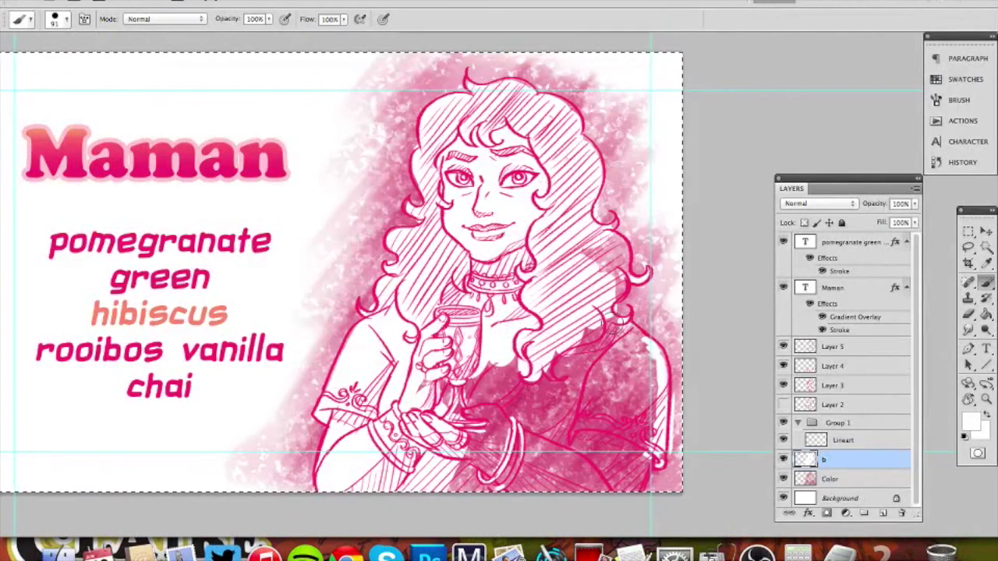
{"action": "mouse_move", "coordinate": [618, 274]}
{"action": "left_mouse_down"}
{"action": "mouse_move", "coordinate": [603, 296]}
{"action": "mouse_move", "coordinate": [618, 263]}
{"action": "mouse_move", "coordinate": [602, 241]}
{"action": "mouse_move", "coordinate": [596, 273]}
{"action": "mouse_move", "coordinate": [651, 364]}
{"action": "left_mouse_up"}
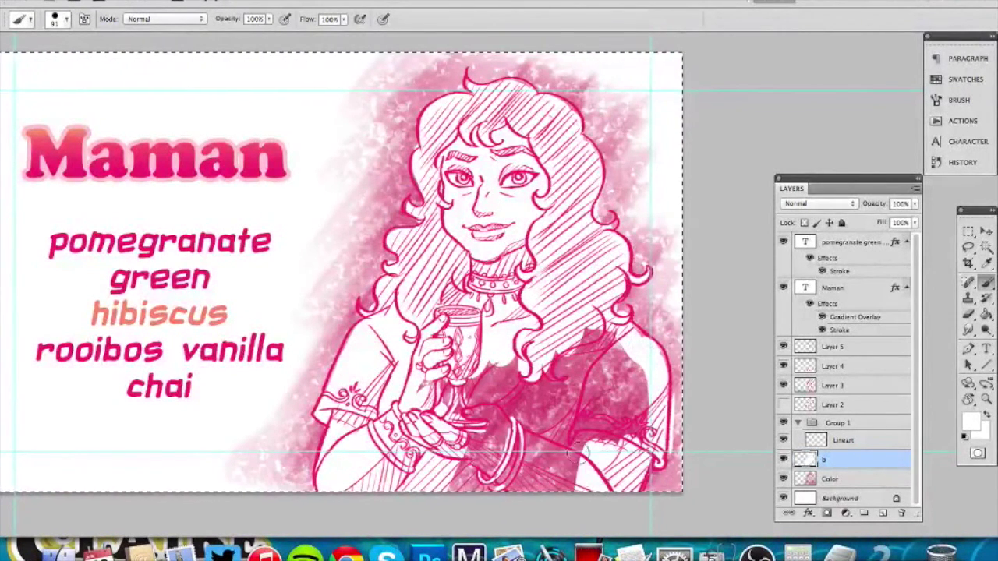
Fill the remaining forearm, bracelets, hand, bodice and sleeve areas with white on layer b.
{"action": "left_click_drag", "start_coordinate": [536, 488], "coordinate": [489, 444]}
{"action": "left_click_drag", "start_coordinate": [462, 485], "coordinate": [452, 477]}
{"action": "mouse_move", "coordinate": [430, 396]}
{"action": "left_mouse_down"}
{"action": "mouse_move", "coordinate": [417, 388]}
{"action": "mouse_move", "coordinate": [499, 378]}
{"action": "mouse_move", "coordinate": [628, 433]}
{"action": "mouse_move", "coordinate": [624, 336]}
{"action": "mouse_move", "coordinate": [589, 335]}
{"action": "mouse_move", "coordinate": [623, 389]}
{"action": "left_mouse_up"}
Erase the white overspill at the curl tip above the shoulder on the artwork's left, and select the Color layer.
{"action": "key", "text": "e"}
{"action": "left_click_drag", "start_coordinate": [373, 302], "coordinate": [368, 305]}
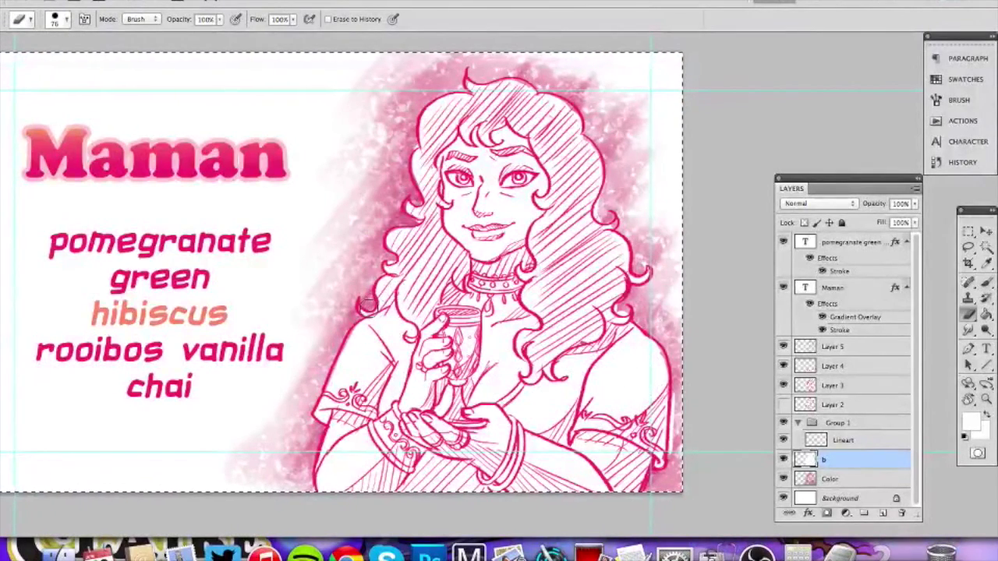
{"action": "key", "text": "z"}
{"action": "mouse_move", "coordinate": [624, 347]}
{"action": "left_mouse_down"}
{"action": "mouse_move", "coordinate": [574, 374]}
{"action": "mouse_move", "coordinate": [623, 374]}
{"action": "left_mouse_up"}
{"action": "left_click", "coordinate": [803, 479]}
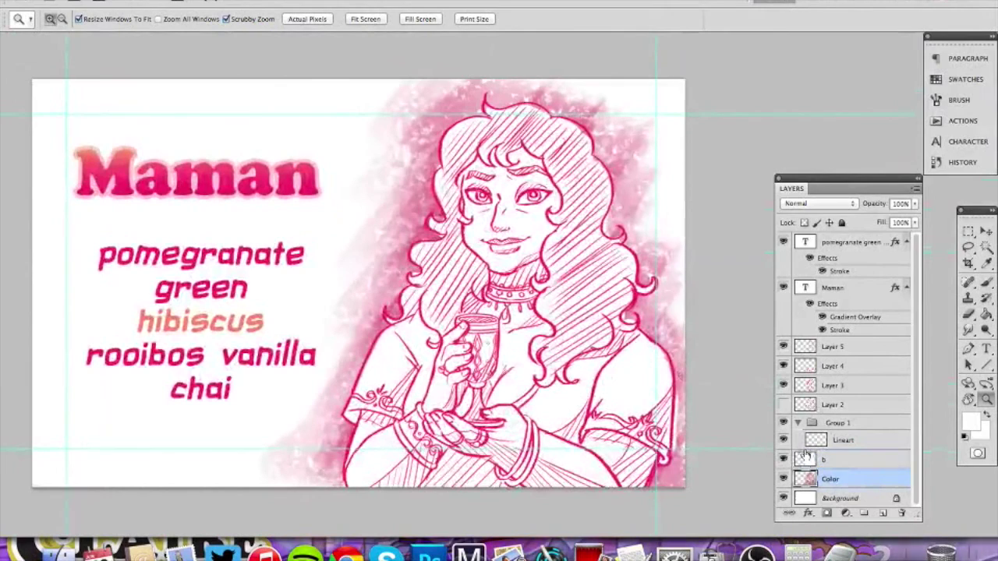
Adjust the Color layer with Hue/Saturation, raising its saturation to +92 and its lightness to +29.
{"action": "key", "text": "ctrl+u"}
{"action": "left_click_drag", "start_coordinate": [855, 170], "coordinate": [871, 177]}
{"action": "left_click_drag", "start_coordinate": [816, 219], "coordinate": [828, 224]}
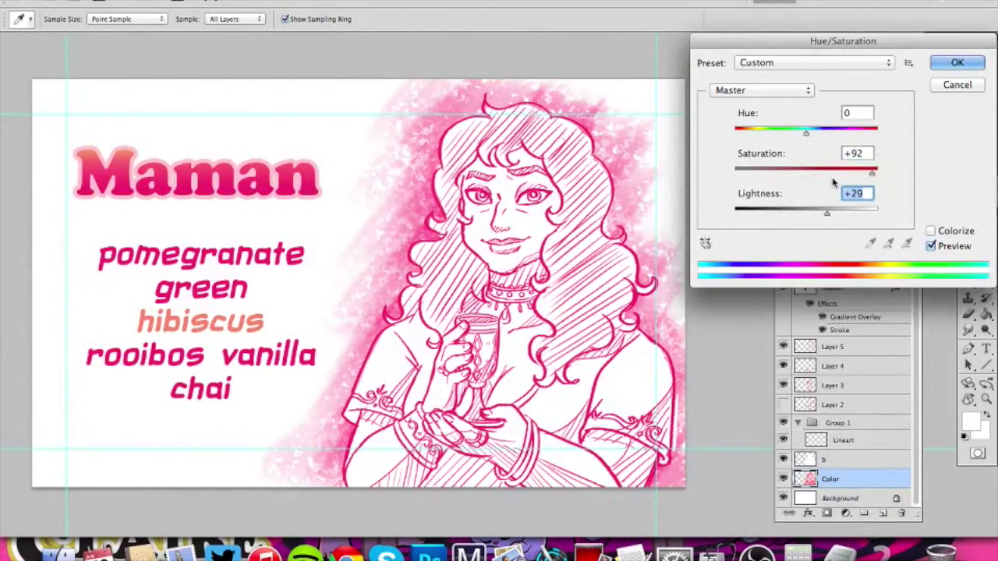
{"action": "left_click_drag", "start_coordinate": [806, 134], "coordinate": [810, 136]}
{"action": "left_click", "coordinate": [971, 65]}
{"action": "key", "text": "z"}
{"action": "mouse_move", "coordinate": [569, 315]}
{"action": "left_mouse_down"}
{"action": "mouse_move", "coordinate": [509, 329]}
{"action": "mouse_move", "coordinate": [576, 328]}
{"action": "left_mouse_up"}
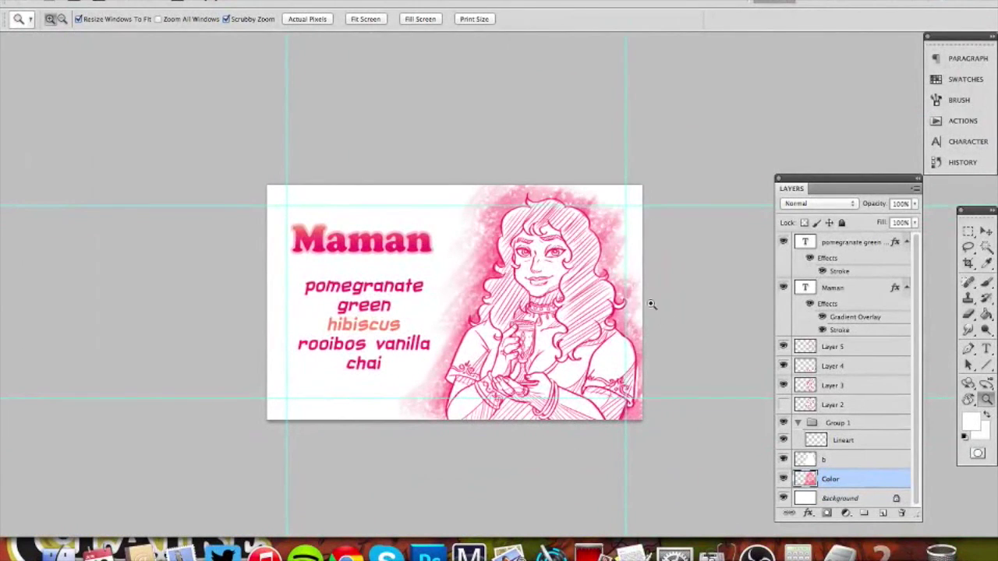
{"action": "left_click_drag", "start_coordinate": [612, 296], "coordinate": [644, 279]}
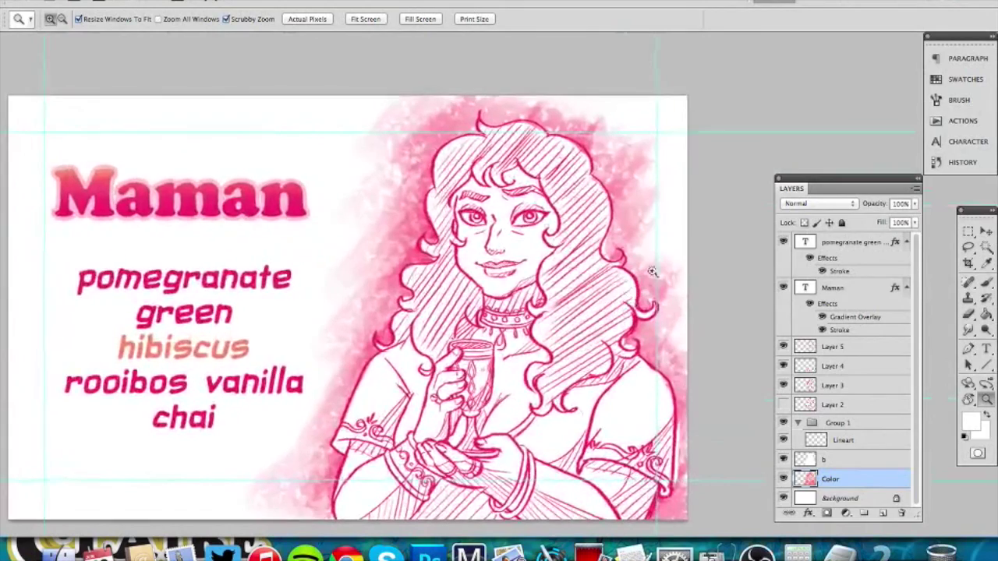
Add a new layer directly below Layer 5 and set up a 29 px brush in the line art's pink.
{"action": "left_click", "coordinate": [807, 351]}
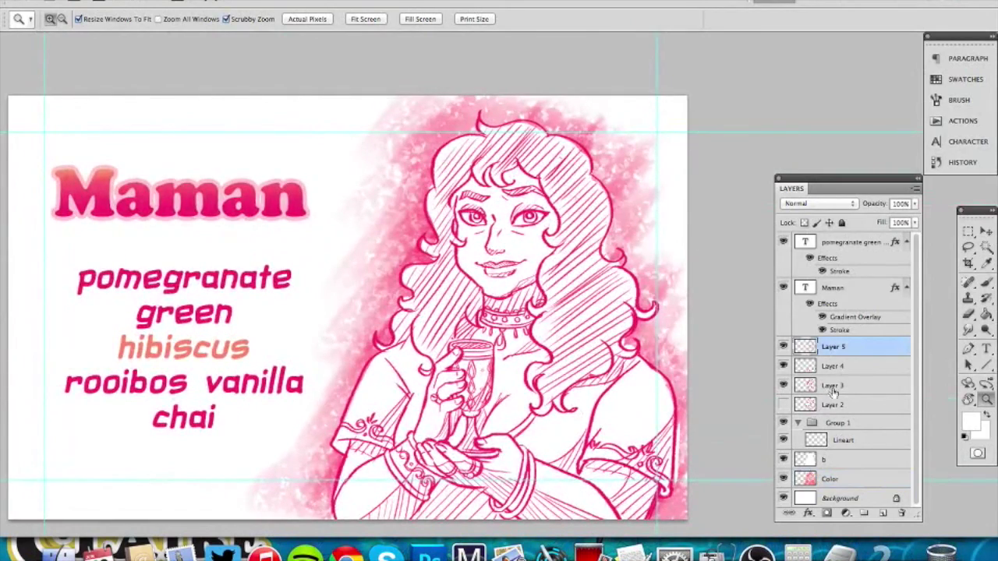
{"action": "left_click", "coordinate": [882, 513], "text": "ctrl"}
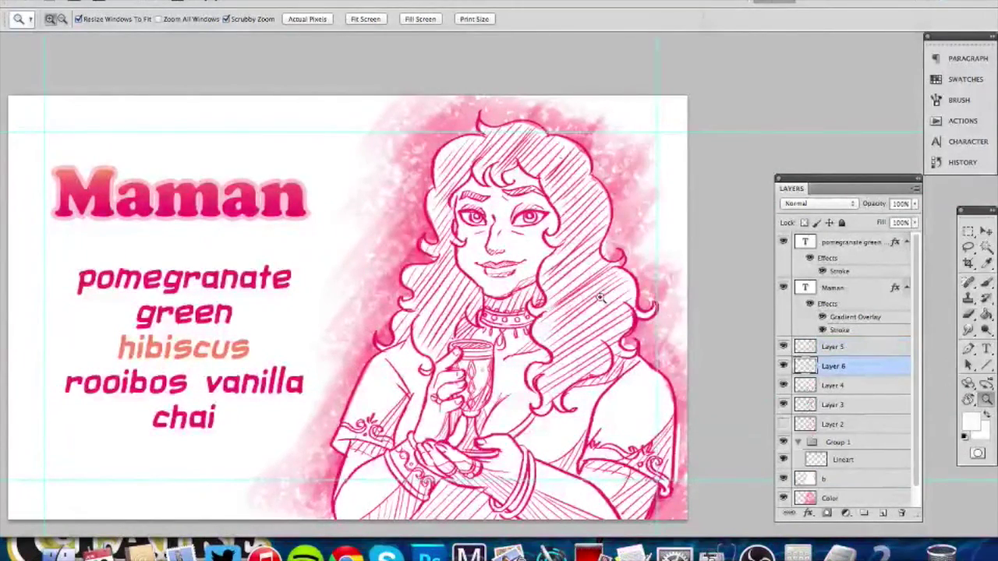
{"action": "left_click_drag", "start_coordinate": [584, 295], "coordinate": [633, 293]}
{"action": "key", "text": "b"}
{"action": "left_click", "coordinate": [643, 397], "text": "alt"}
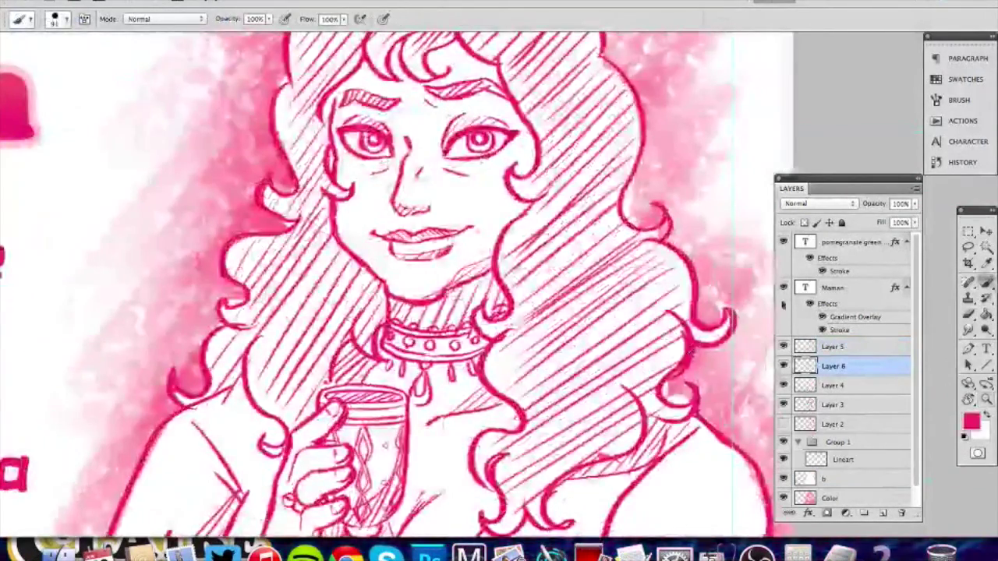
{"action": "left_click", "coordinate": [54, 17]}
{"action": "left_click", "coordinate": [27, 110]}
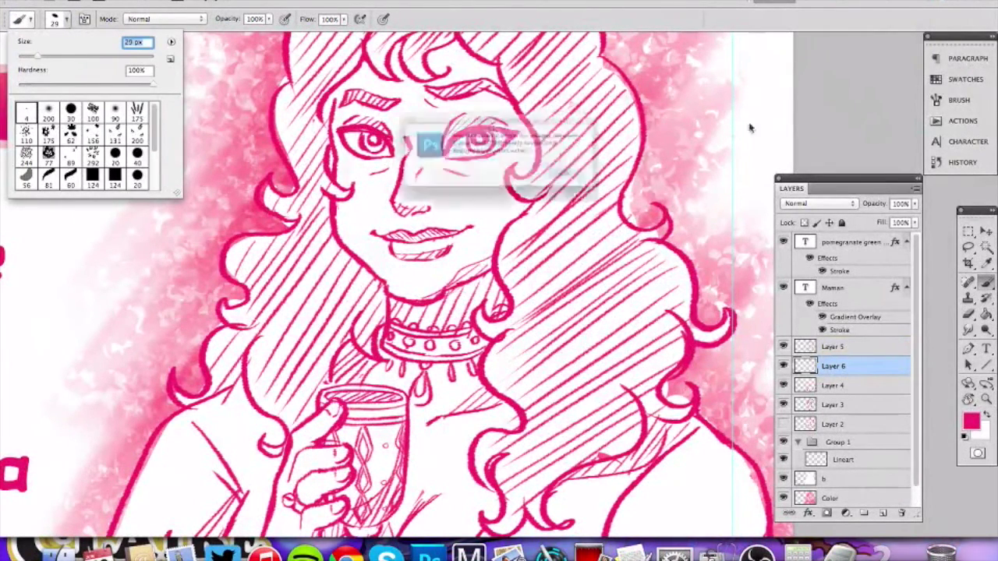
{"action": "left_click", "coordinate": [614, 191]}
{"action": "left_click_drag", "start_coordinate": [792, 97], "coordinate": [70, 58]}
{"action": "mouse_move", "coordinate": [793, 125]}
{"action": "left_mouse_down"}
{"action": "mouse_move", "coordinate": [625, 186]}
{"action": "mouse_move", "coordinate": [736, 160]}
{"action": "left_mouse_up"}
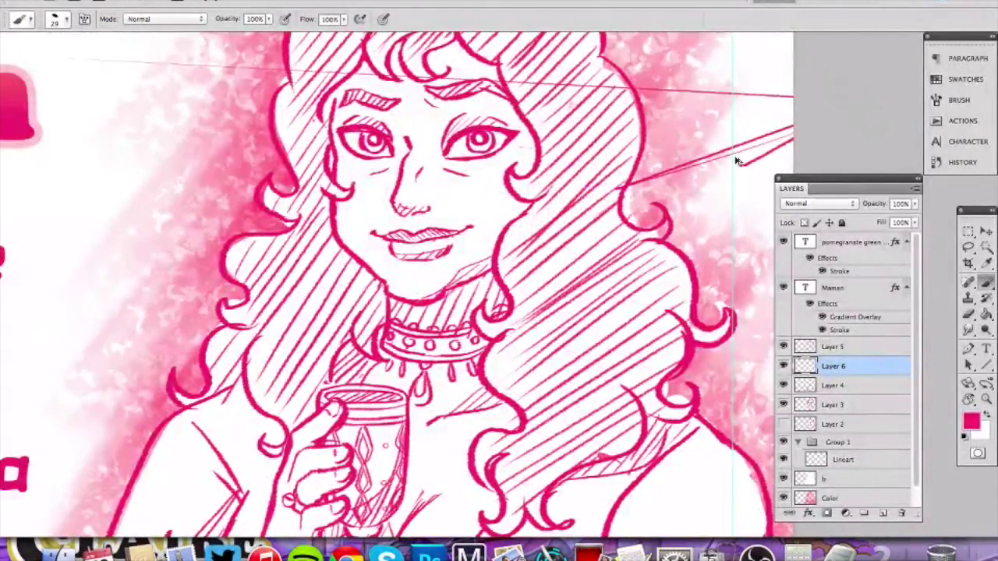
{"action": "key", "text": "super+z"}
Brush denser pink hatching on Layer 6 over the large lower hair mass on the artwork's right.
{"action": "key", "text": "r"}
{"action": "mouse_move", "coordinate": [503, 179]}
{"action": "left_mouse_down"}
{"action": "mouse_move", "coordinate": [484, 249]}
{"action": "mouse_move", "coordinate": [479, 226]}
{"action": "mouse_move", "coordinate": [462, 324]}
{"action": "left_mouse_up"}
{"action": "mouse_move", "coordinate": [503, 199]}
{"action": "left_mouse_down"}
{"action": "mouse_move", "coordinate": [472, 334]}
{"action": "mouse_move", "coordinate": [499, 326]}
{"action": "left_mouse_up"}
{"action": "mouse_move", "coordinate": [545, 208]}
{"action": "left_mouse_down"}
{"action": "mouse_move", "coordinate": [493, 390]}
{"action": "mouse_move", "coordinate": [517, 371]}
{"action": "left_mouse_up"}
{"action": "mouse_move", "coordinate": [577, 213]}
{"action": "left_mouse_down"}
{"action": "mouse_move", "coordinate": [514, 399]}
{"action": "mouse_move", "coordinate": [530, 407]}
{"action": "left_mouse_up"}
{"action": "left_click_drag", "start_coordinate": [597, 230], "coordinate": [546, 416]}
{"action": "mouse_move", "coordinate": [601, 257]}
{"action": "left_mouse_down"}
{"action": "mouse_move", "coordinate": [552, 433]}
{"action": "mouse_move", "coordinate": [556, 449]}
{"action": "left_mouse_up"}
{"action": "left_click_drag", "start_coordinate": [620, 270], "coordinate": [565, 452]}
{"action": "left_click_drag", "start_coordinate": [624, 261], "coordinate": [572, 457]}
{"action": "left_click_drag", "start_coordinate": [616, 334], "coordinate": [582, 454]}
{"action": "left_click_drag", "start_coordinate": [629, 296], "coordinate": [591, 446]}
{"action": "mouse_move", "coordinate": [633, 340]}
{"action": "left_mouse_down"}
{"action": "mouse_move", "coordinate": [588, 472]}
{"action": "mouse_move", "coordinate": [570, 465]}
{"action": "mouse_move", "coordinate": [562, 443]}
{"action": "mouse_move", "coordinate": [589, 467]}
{"action": "mouse_move", "coordinate": [582, 510]}
{"action": "left_mouse_up"}
{"action": "left_click_drag", "start_coordinate": [605, 443], "coordinate": [588, 520]}
{"action": "left_click_drag", "start_coordinate": [538, 441], "coordinate": [524, 473]}
{"action": "left_click_drag", "start_coordinate": [512, 359], "coordinate": [495, 404]}
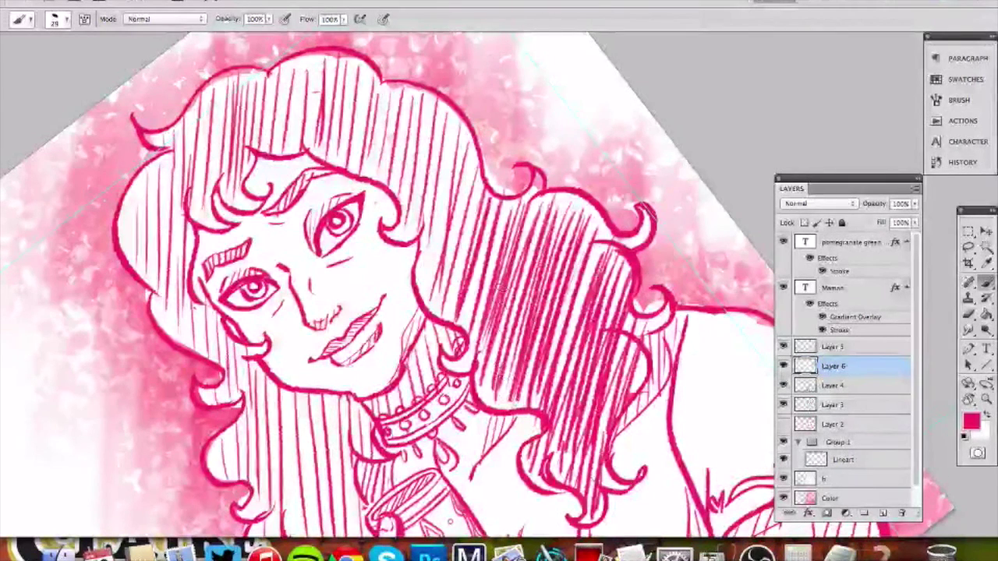
Thicken the hatching in the hair beside the cheek and above the eye on the artwork's right.
{"action": "left_click_drag", "start_coordinate": [440, 160], "coordinate": [415, 290]}
{"action": "left_click_drag", "start_coordinate": [454, 139], "coordinate": [423, 304]}
{"action": "left_click_drag", "start_coordinate": [463, 139], "coordinate": [428, 311]}
{"action": "left_click_drag", "start_coordinate": [472, 150], "coordinate": [441, 317]}
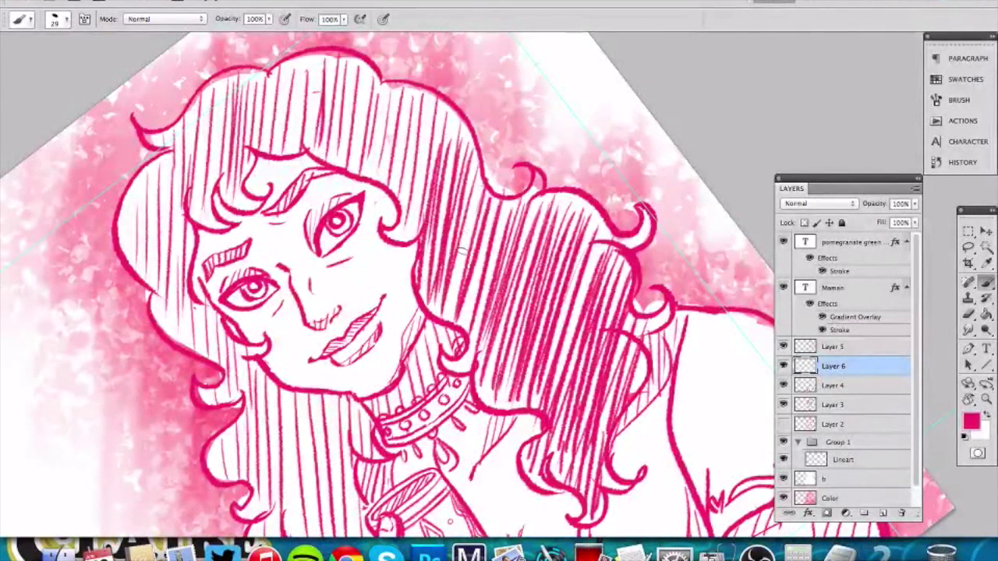
{"action": "left_click_drag", "start_coordinate": [482, 171], "coordinate": [449, 321]}
{"action": "left_click_drag", "start_coordinate": [479, 251], "coordinate": [463, 321]}
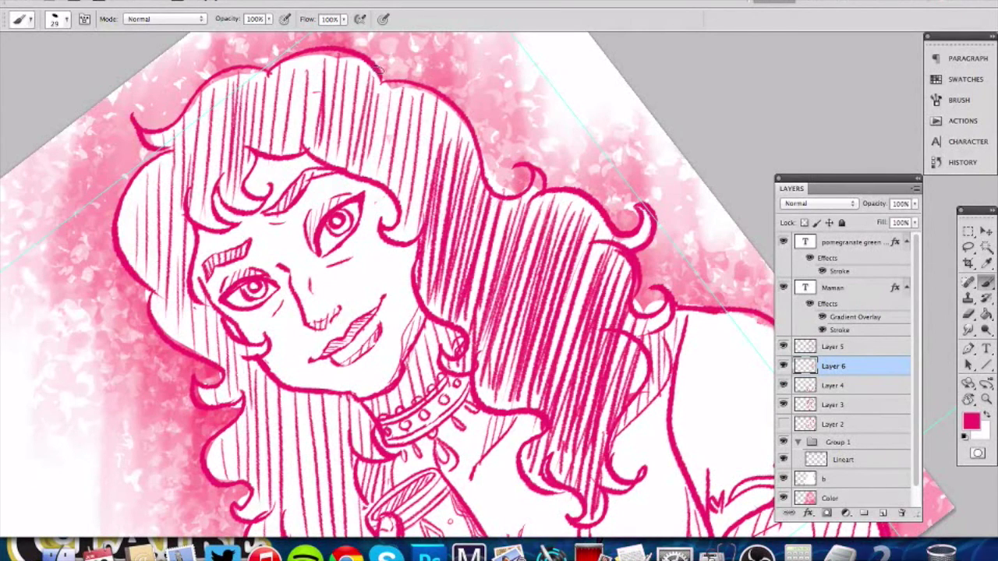
{"action": "left_click_drag", "start_coordinate": [386, 95], "coordinate": [369, 182]}
{"action": "mouse_move", "coordinate": [397, 96]}
{"action": "left_mouse_down"}
{"action": "mouse_move", "coordinate": [377, 183]}
{"action": "mouse_move", "coordinate": [387, 187]}
{"action": "left_mouse_up"}
{"action": "left_click_drag", "start_coordinate": [418, 99], "coordinate": [396, 220]}
{"action": "mouse_move", "coordinate": [435, 93]}
{"action": "left_mouse_down"}
{"action": "mouse_move", "coordinate": [407, 236]}
{"action": "mouse_move", "coordinate": [396, 238]}
{"action": "left_mouse_up"}
Add hatching strokes to the lower curls resting on the shoulder on the artwork's right.
{"action": "key", "text": "r"}
{"action": "left_click_drag", "start_coordinate": [611, 209], "coordinate": [651, 304]}
{"action": "left_click_drag", "start_coordinate": [679, 226], "coordinate": [671, 132]}
{"action": "key", "text": "z"}
{"action": "left_click_drag", "start_coordinate": [623, 273], "coordinate": [534, 281]}
{"action": "left_click_drag", "start_coordinate": [607, 319], "coordinate": [713, 289]}
{"action": "key", "text": "b"}
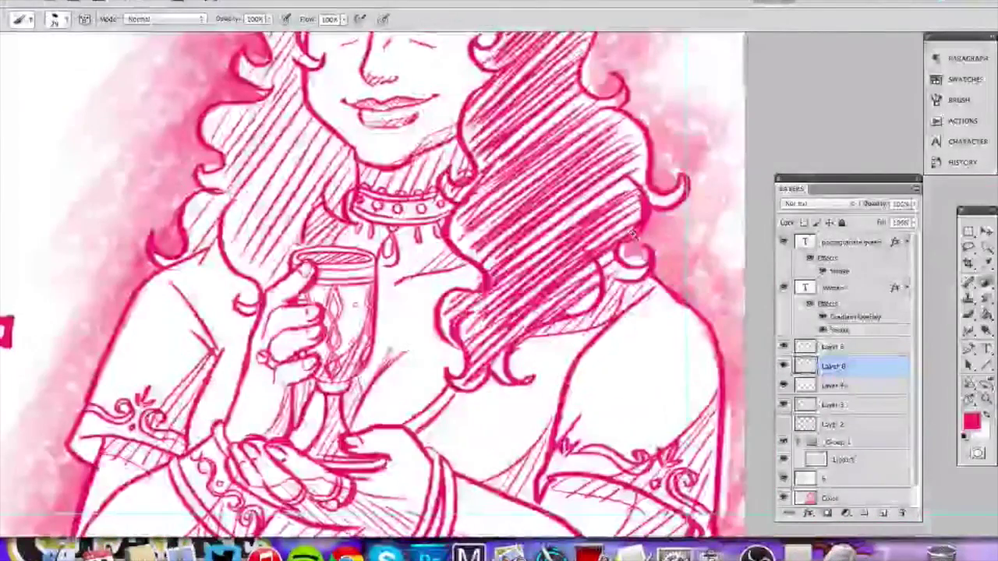
{"action": "left_click_drag", "start_coordinate": [600, 263], "coordinate": [535, 304]}
{"action": "mouse_move", "coordinate": [598, 282]}
{"action": "left_mouse_down"}
{"action": "mouse_move", "coordinate": [557, 317]}
{"action": "mouse_move", "coordinate": [582, 312]}
{"action": "left_mouse_up"}
{"action": "mouse_move", "coordinate": [626, 251]}
{"action": "left_mouse_down"}
{"action": "mouse_move", "coordinate": [605, 271]}
{"action": "mouse_move", "coordinate": [614, 282]}
{"action": "mouse_move", "coordinate": [570, 316]}
{"action": "left_mouse_up"}
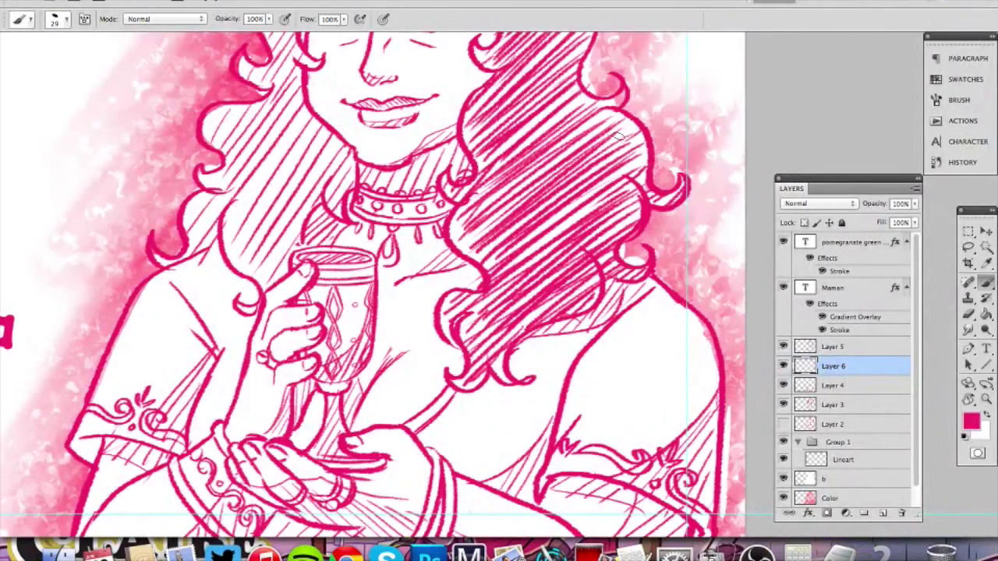
Darken the hair at the crown of the head with dense pink hatching strokes.
{"action": "mouse_move", "coordinate": [475, 251]}
{"action": "left_mouse_down"}
{"action": "mouse_move", "coordinate": [549, 409]}
{"action": "mouse_move", "coordinate": [523, 536]}
{"action": "left_mouse_up"}
{"action": "key", "text": "r"}
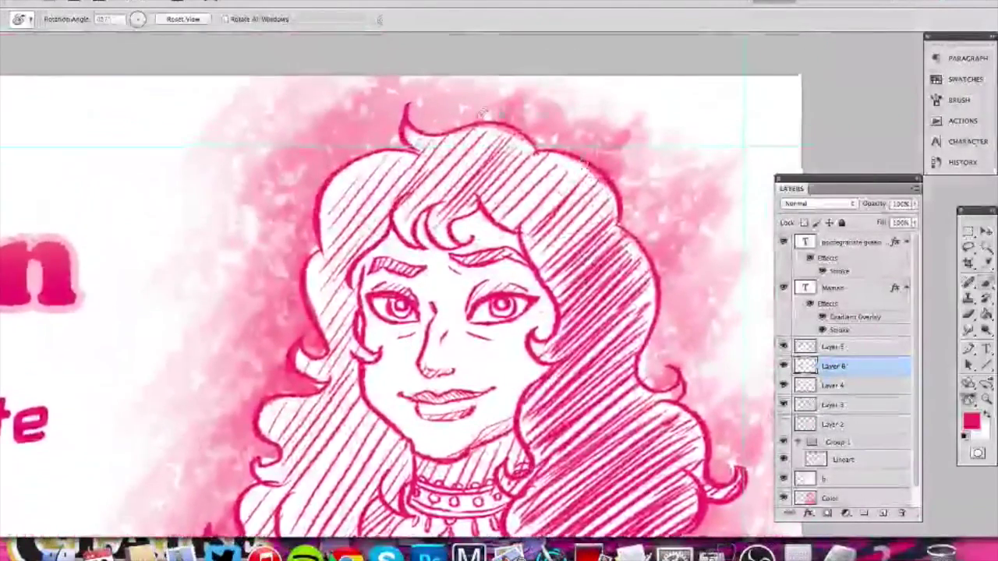
{"action": "left_click_drag", "start_coordinate": [545, 226], "coordinate": [460, 223]}
{"action": "key", "text": "b"}
{"action": "left_click_drag", "start_coordinate": [424, 165], "coordinate": [437, 242]}
{"action": "mouse_move", "coordinate": [433, 159]}
{"action": "left_mouse_down"}
{"action": "mouse_move", "coordinate": [450, 243]}
{"action": "mouse_move", "coordinate": [466, 232]}
{"action": "left_mouse_up"}
{"action": "left_click_drag", "start_coordinate": [516, 142], "coordinate": [504, 245]}
{"action": "mouse_move", "coordinate": [518, 152]}
{"action": "left_mouse_down"}
{"action": "mouse_move", "coordinate": [499, 238]}
{"action": "mouse_move", "coordinate": [504, 231]}
{"action": "left_mouse_up"}
{"action": "left_click_drag", "start_coordinate": [504, 151], "coordinate": [485, 241]}
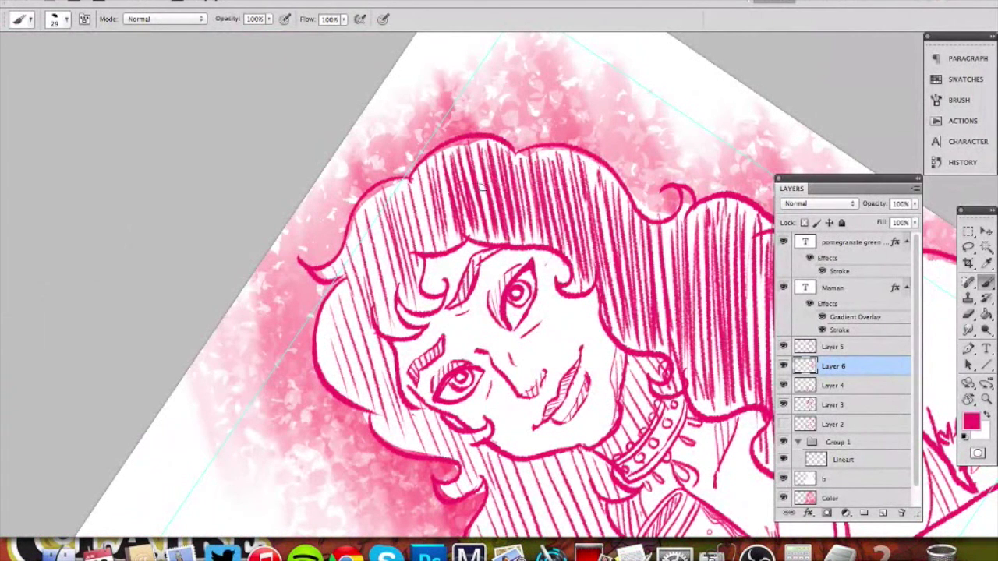
Hatch the fringe and the upper hair above the forehead on the artwork's left.
{"action": "left_click_drag", "start_coordinate": [392, 183], "coordinate": [379, 259]}
{"action": "left_click_drag", "start_coordinate": [399, 184], "coordinate": [418, 250]}
{"action": "left_click_drag", "start_coordinate": [407, 182], "coordinate": [436, 248]}
{"action": "mouse_move", "coordinate": [421, 175]}
{"action": "left_mouse_down"}
{"action": "mouse_move", "coordinate": [441, 246]}
{"action": "mouse_move", "coordinate": [454, 245]}
{"action": "left_mouse_up"}
{"action": "left_click_drag", "start_coordinate": [443, 158], "coordinate": [460, 245]}
{"action": "mouse_move", "coordinate": [367, 204]}
{"action": "left_mouse_down"}
{"action": "mouse_move", "coordinate": [389, 326]}
{"action": "mouse_move", "coordinate": [400, 311]}
{"action": "left_mouse_up"}
{"action": "left_click_drag", "start_coordinate": [394, 196], "coordinate": [422, 289]}
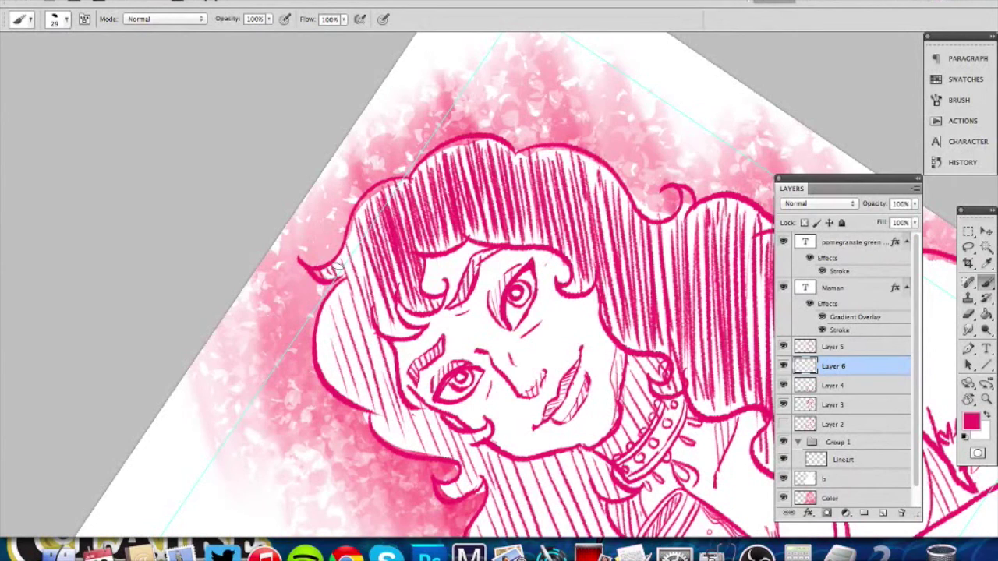
{"action": "left_click_drag", "start_coordinate": [344, 234], "coordinate": [366, 315]}
{"action": "left_click_drag", "start_coordinate": [357, 225], "coordinate": [384, 334]}
{"action": "left_click_drag", "start_coordinate": [369, 250], "coordinate": [395, 335]}
{"action": "left_click_drag", "start_coordinate": [389, 256], "coordinate": [415, 336]}
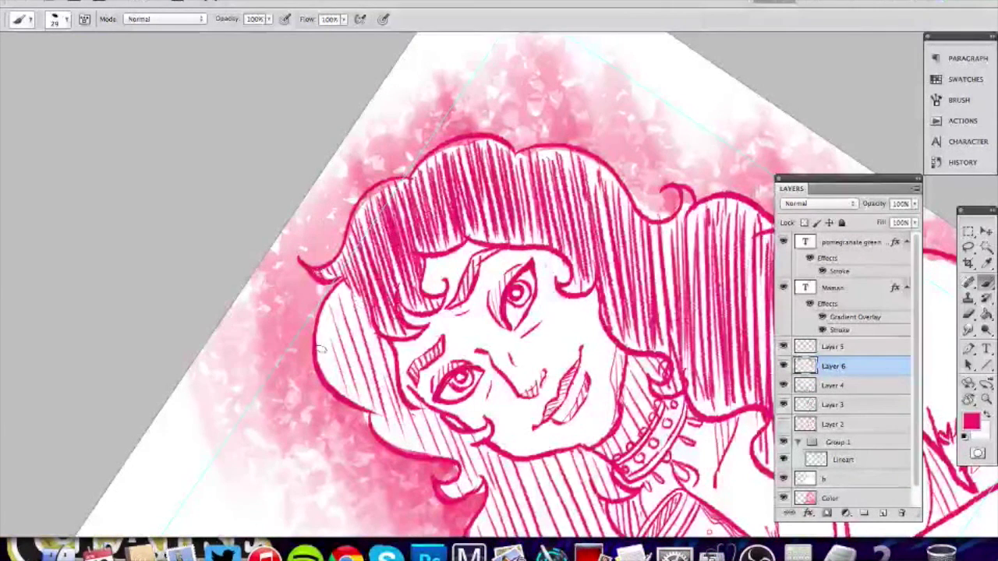
Hatch the outer hair wave beside the temple and down along the cheek on the artwork's left.
{"action": "left_click_drag", "start_coordinate": [321, 327], "coordinate": [335, 389]}
{"action": "mouse_move", "coordinate": [332, 304]}
{"action": "left_mouse_down"}
{"action": "mouse_move", "coordinate": [352, 402]}
{"action": "mouse_move", "coordinate": [366, 417]}
{"action": "left_mouse_up"}
{"action": "mouse_move", "coordinate": [360, 287]}
{"action": "left_mouse_down"}
{"action": "mouse_move", "coordinate": [390, 419]}
{"action": "mouse_move", "coordinate": [400, 421]}
{"action": "left_mouse_up"}
{"action": "left_click_drag", "start_coordinate": [365, 296], "coordinate": [394, 410]}
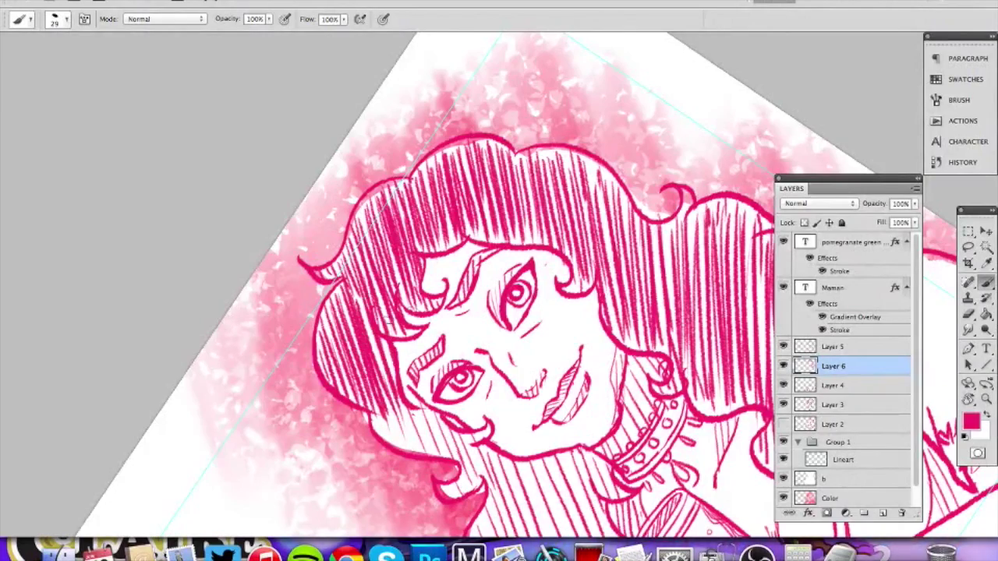
{"action": "key", "text": "r"}
{"action": "mouse_move", "coordinate": [510, 204]}
{"action": "left_mouse_down"}
{"action": "mouse_move", "coordinate": [436, 211]}
{"action": "mouse_move", "coordinate": [377, 230]}
{"action": "mouse_move", "coordinate": [402, 301]}
{"action": "left_mouse_up"}
{"action": "key", "text": "b"}
{"action": "left_click_drag", "start_coordinate": [388, 240], "coordinate": [410, 307]}
{"action": "left_click_drag", "start_coordinate": [398, 263], "coordinate": [417, 341]}
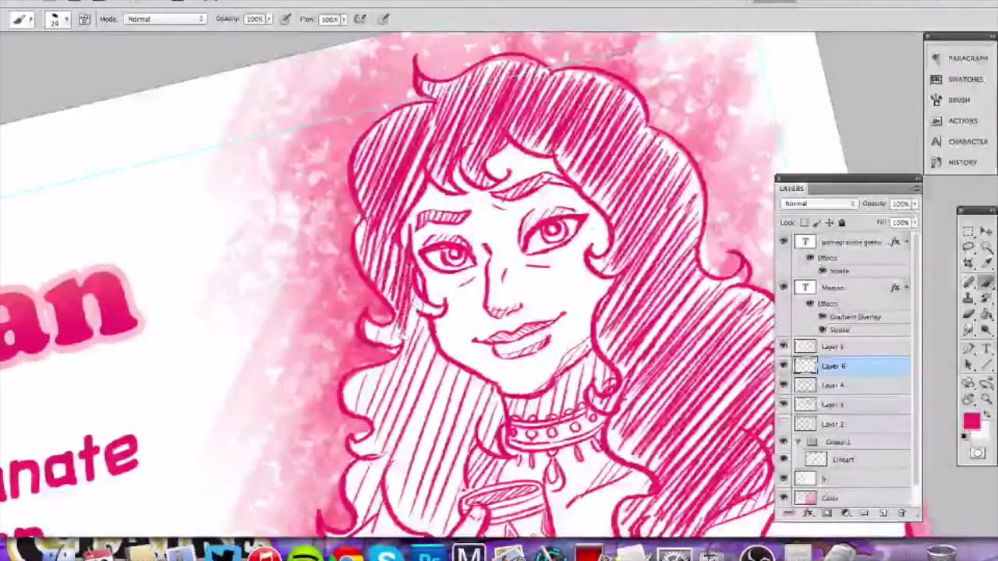
Hatch the small outer curls level with the jaw on the artwork's left.
{"action": "key", "text": "r"}
{"action": "left_click_drag", "start_coordinate": [470, 213], "coordinate": [460, 221]}
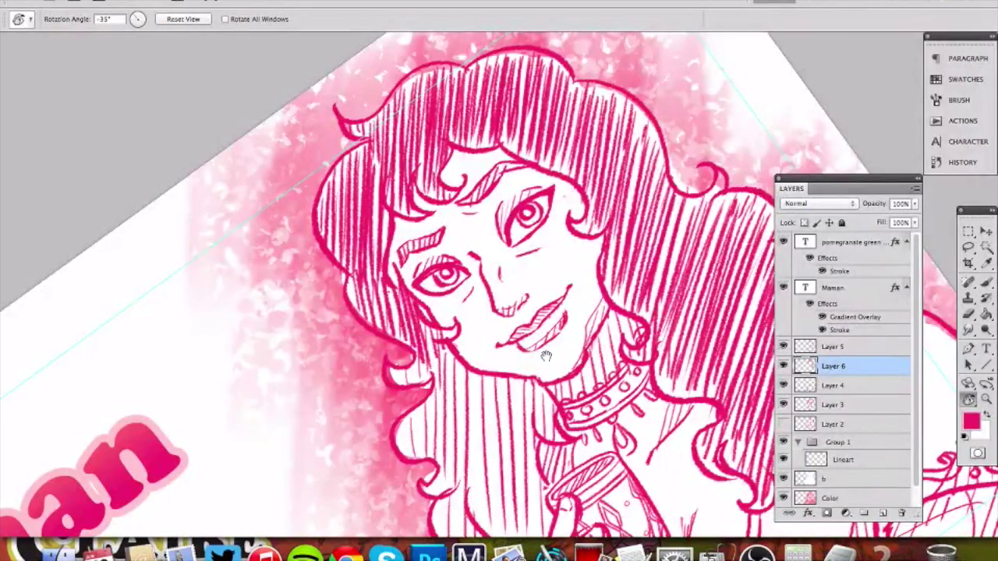
{"action": "left_click_drag", "start_coordinate": [545, 356], "coordinate": [530, 201]}
{"action": "key", "text": "b"}
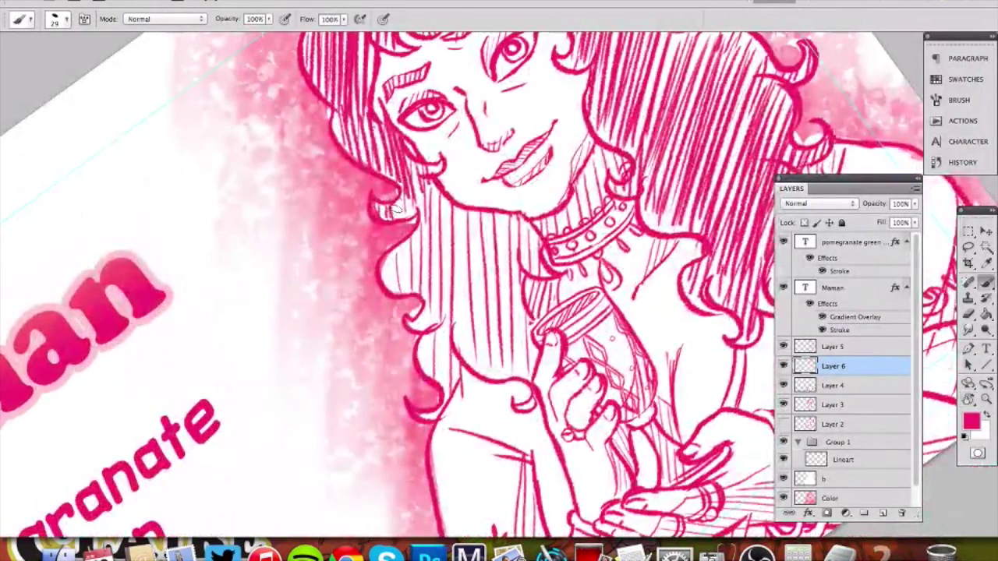
{"action": "left_click_drag", "start_coordinate": [417, 178], "coordinate": [416, 220]}
{"action": "mouse_move", "coordinate": [423, 172]}
{"action": "left_mouse_down"}
{"action": "mouse_move", "coordinate": [431, 224]}
{"action": "mouse_move", "coordinate": [396, 292]}
{"action": "left_mouse_up"}
{"action": "left_click_drag", "start_coordinate": [406, 245], "coordinate": [409, 292]}
{"action": "left_click_drag", "start_coordinate": [413, 229], "coordinate": [416, 295]}
{"action": "left_click_drag", "start_coordinate": [425, 182], "coordinate": [427, 283]}
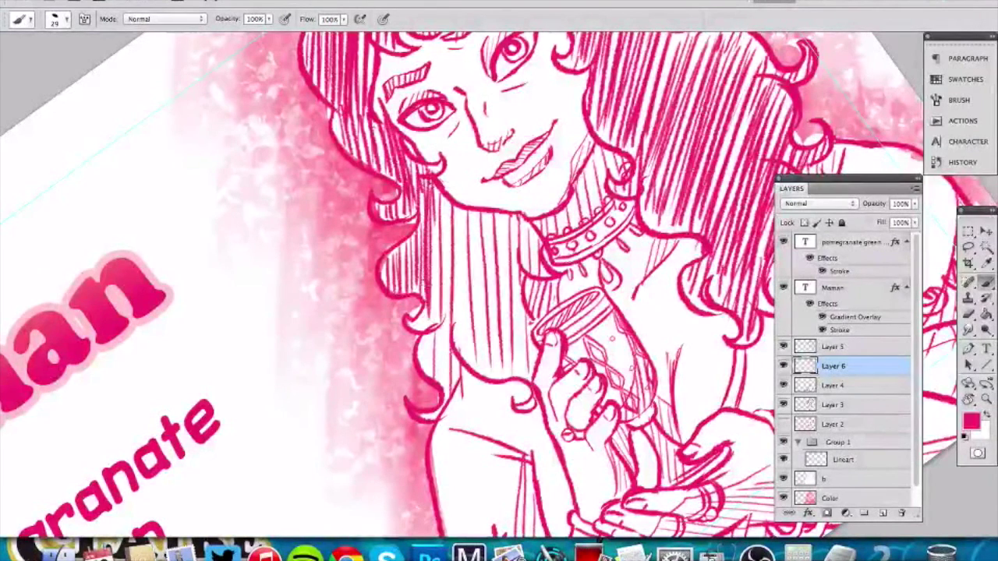
Fill the hair lock between the jaw and shoulder on the artwork's left with long hatching strokes.
{"action": "left_click_drag", "start_coordinate": [455, 207], "coordinate": [464, 360]}
{"action": "left_click_drag", "start_coordinate": [468, 223], "coordinate": [473, 368]}
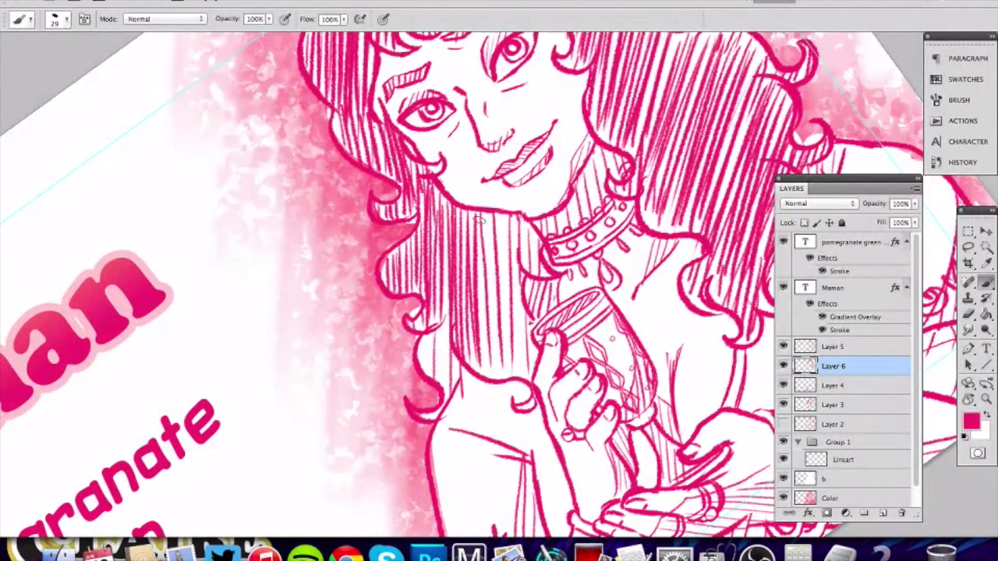
{"action": "left_click_drag", "start_coordinate": [477, 214], "coordinate": [479, 366]}
{"action": "left_click_drag", "start_coordinate": [491, 215], "coordinate": [496, 375]}
{"action": "mouse_move", "coordinate": [502, 216]}
{"action": "left_mouse_down"}
{"action": "mouse_move", "coordinate": [505, 376]}
{"action": "mouse_move", "coordinate": [516, 377]}
{"action": "left_mouse_up"}
{"action": "left_click_drag", "start_coordinate": [521, 260], "coordinate": [524, 377]}
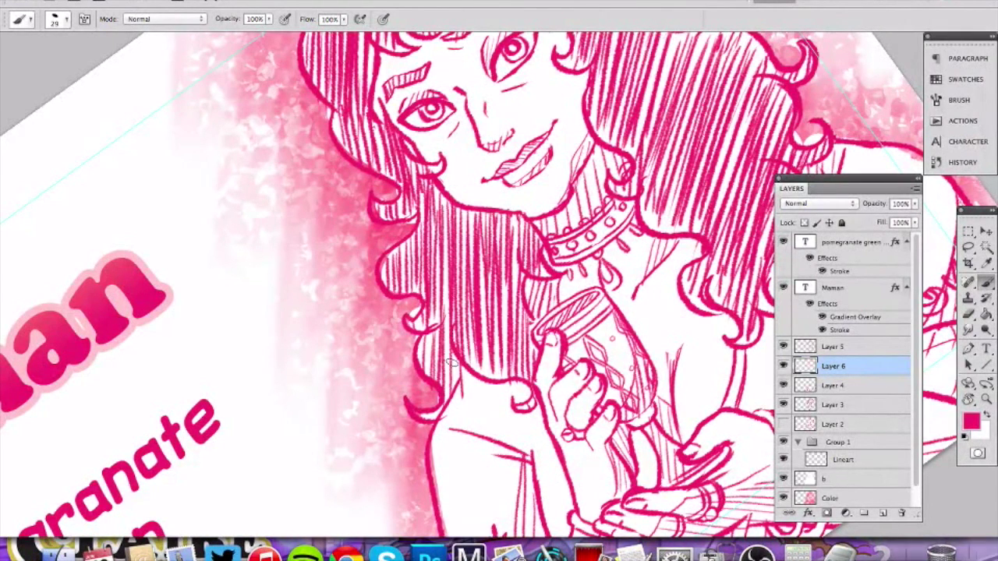
Adjust the Color layer with Hue/Saturation to hue +2, saturation +100 and lightness -17.
{"action": "key", "text": "r"}
{"action": "left_click_drag", "start_coordinate": [642, 202], "coordinate": [575, 293]}
{"action": "key", "text": "z"}
{"action": "key", "text": "space"}
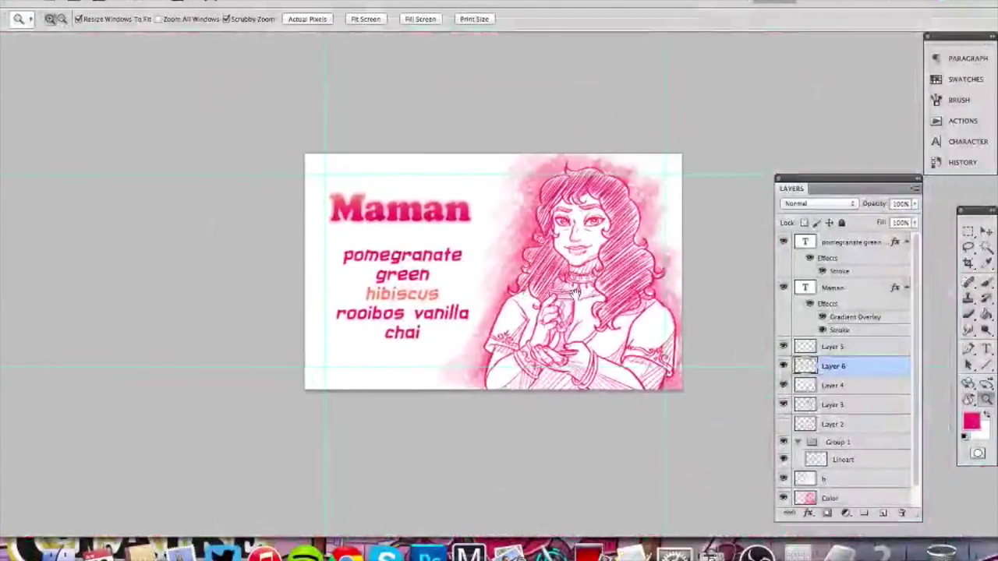
{"action": "left_click", "coordinate": [646, 266]}
{"action": "left_click", "coordinate": [813, 497]}
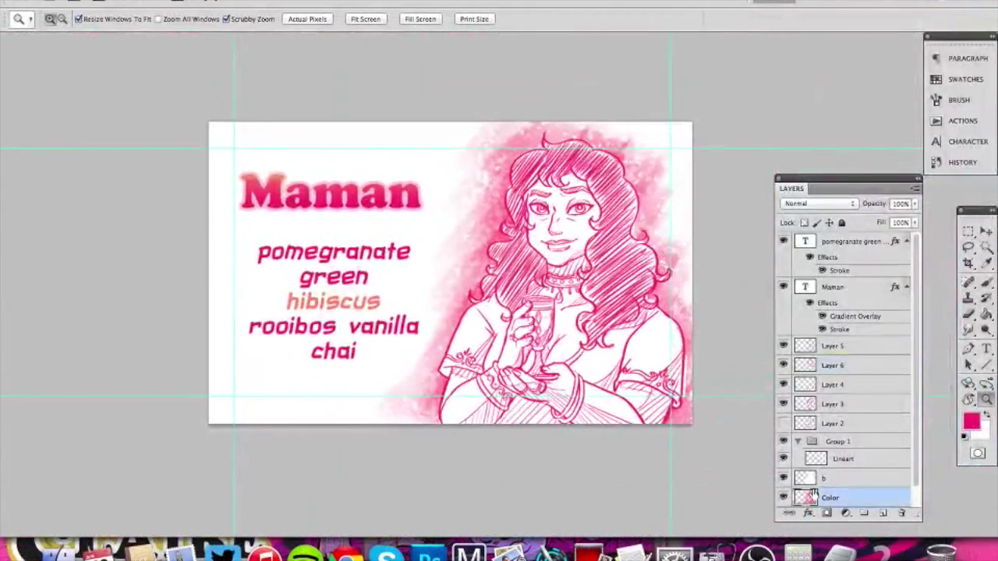
{"action": "key", "text": "super+u"}
{"action": "left_click_drag", "start_coordinate": [808, 173], "coordinate": [881, 176]}
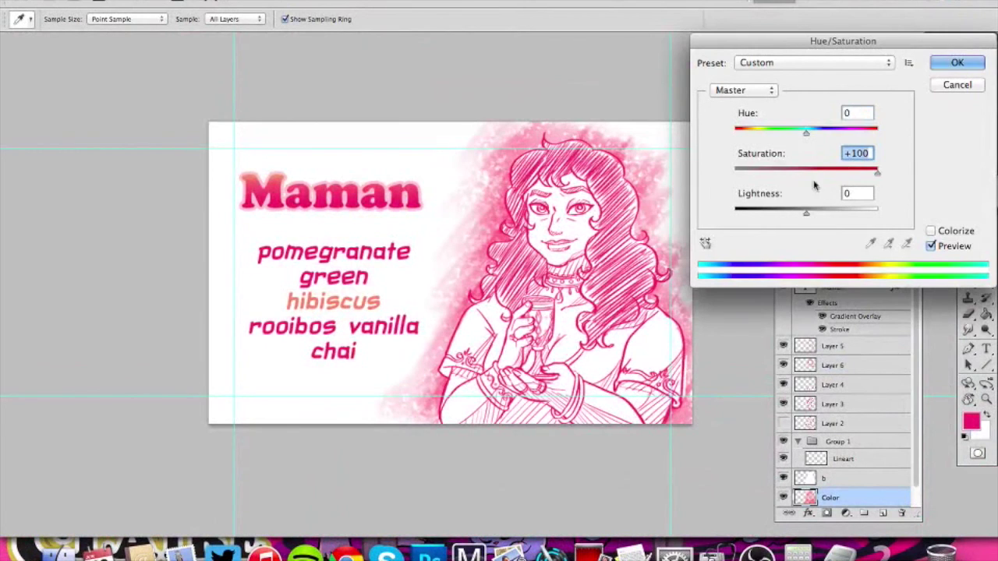
{"action": "mouse_move", "coordinate": [815, 132]}
{"action": "left_mouse_down"}
{"action": "mouse_move", "coordinate": [824, 134]}
{"action": "mouse_move", "coordinate": [790, 135]}
{"action": "mouse_move", "coordinate": [807, 136]}
{"action": "left_mouse_up"}
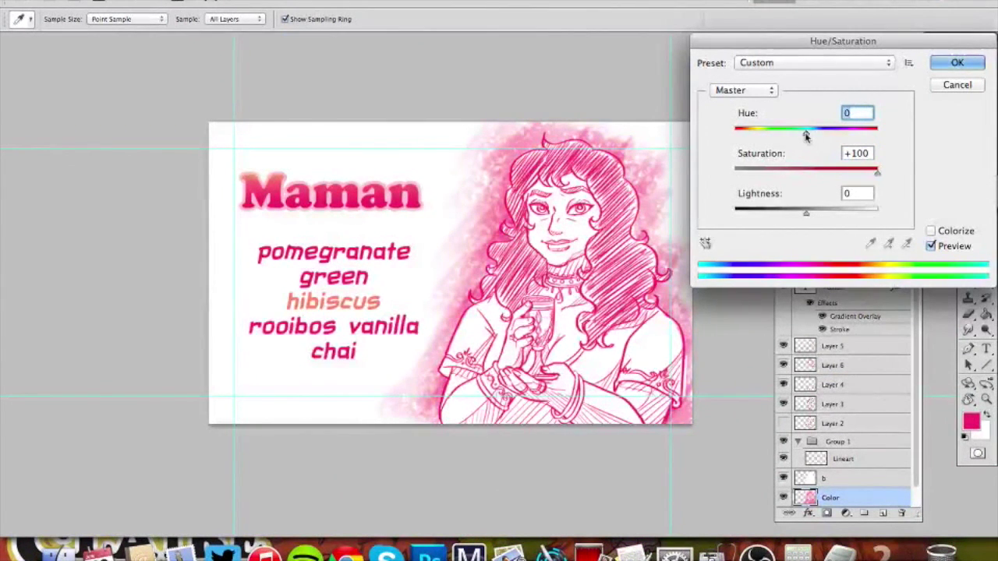
{"action": "left_click_drag", "start_coordinate": [801, 214], "coordinate": [800, 217]}
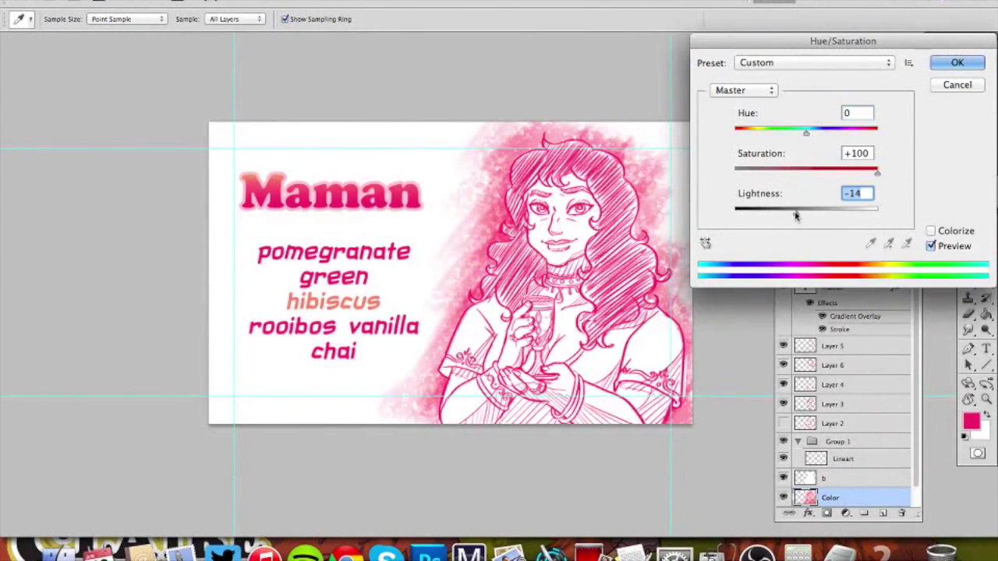
{"action": "left_click_drag", "start_coordinate": [806, 133], "coordinate": [807, 137]}
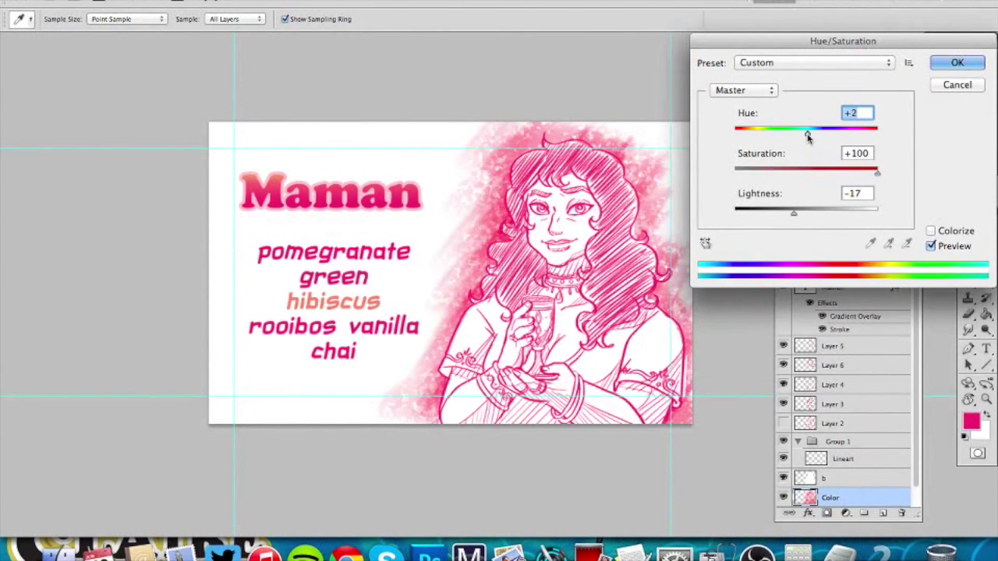
{"action": "left_click_drag", "start_coordinate": [874, 177], "coordinate": [872, 175]}
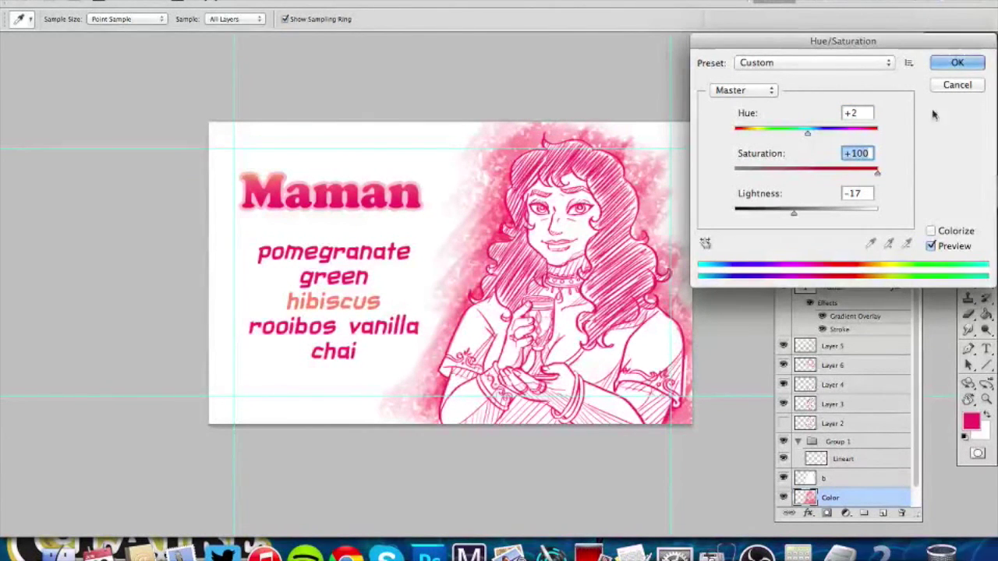
{"action": "left_click", "coordinate": [958, 63]}
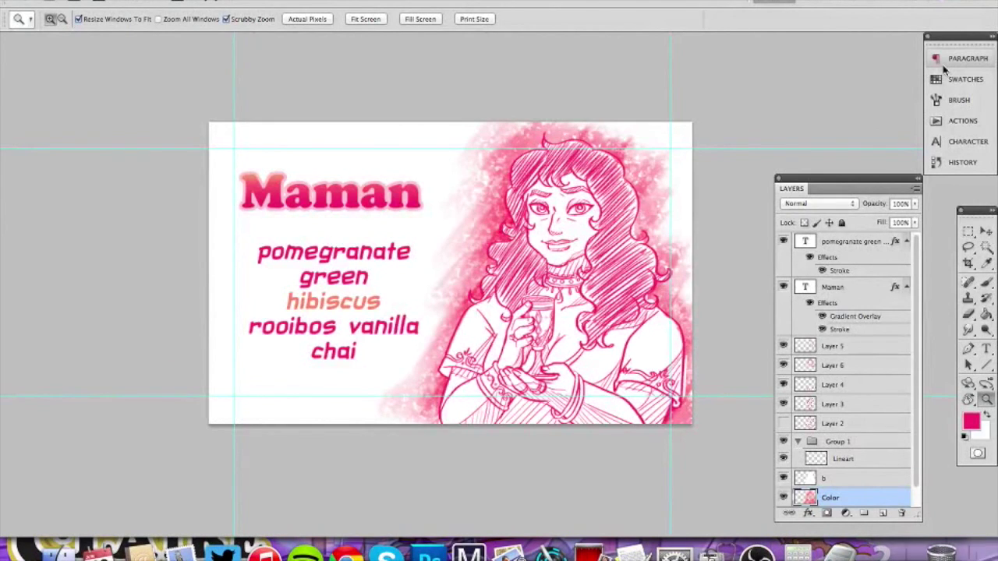
Try the Color layer at 65% opacity and restore it to 100%.
{"action": "left_click", "coordinate": [915, 203]}
{"action": "left_click_drag", "start_coordinate": [879, 222], "coordinate": [877, 223]}
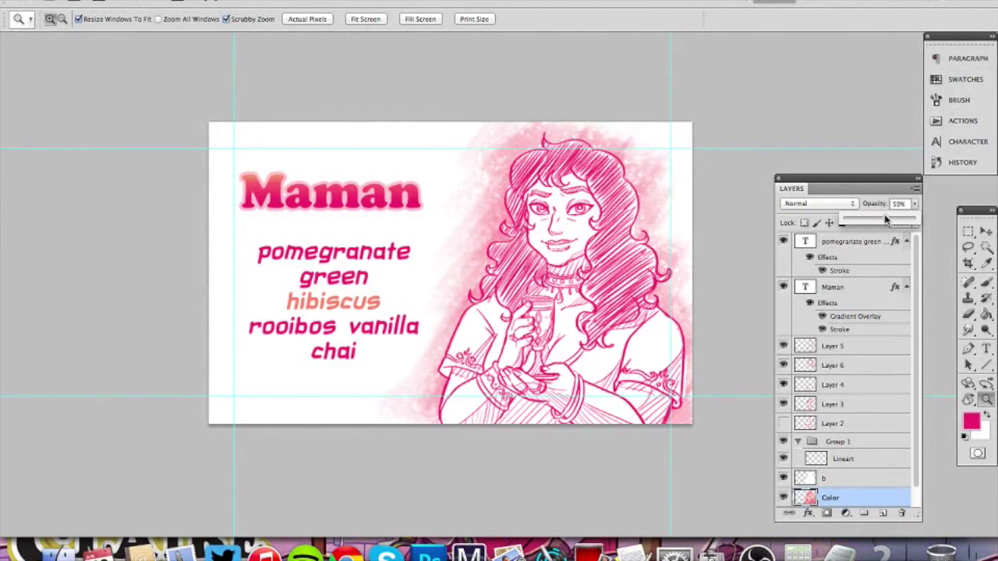
{"action": "mouse_move", "coordinate": [891, 219]}
{"action": "left_mouse_down"}
{"action": "mouse_move", "coordinate": [930, 221]}
{"action": "mouse_move", "coordinate": [885, 222]}
{"action": "left_mouse_up"}
{"action": "left_click_drag", "start_coordinate": [624, 335], "coordinate": [577, 356]}
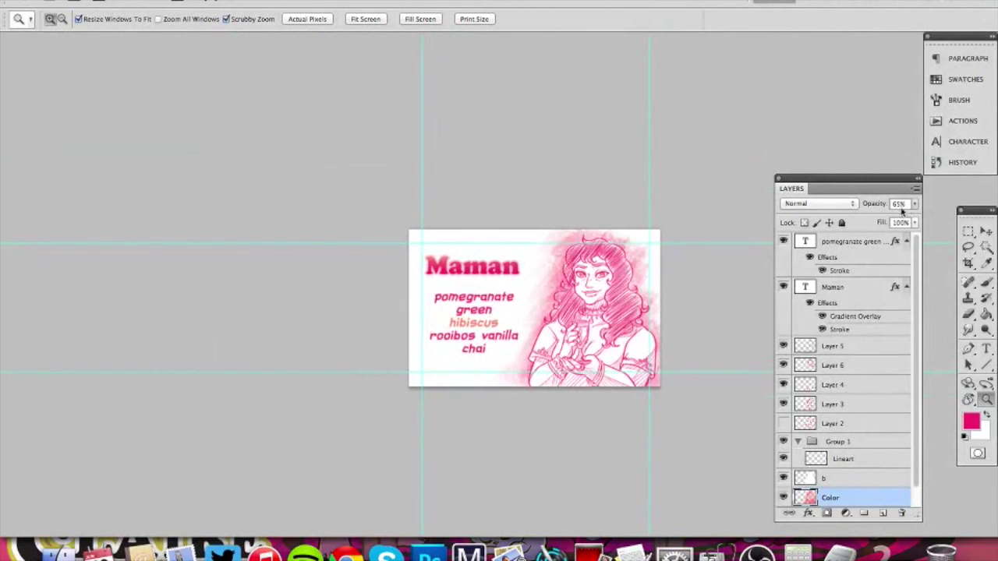
{"action": "left_click", "coordinate": [917, 204]}
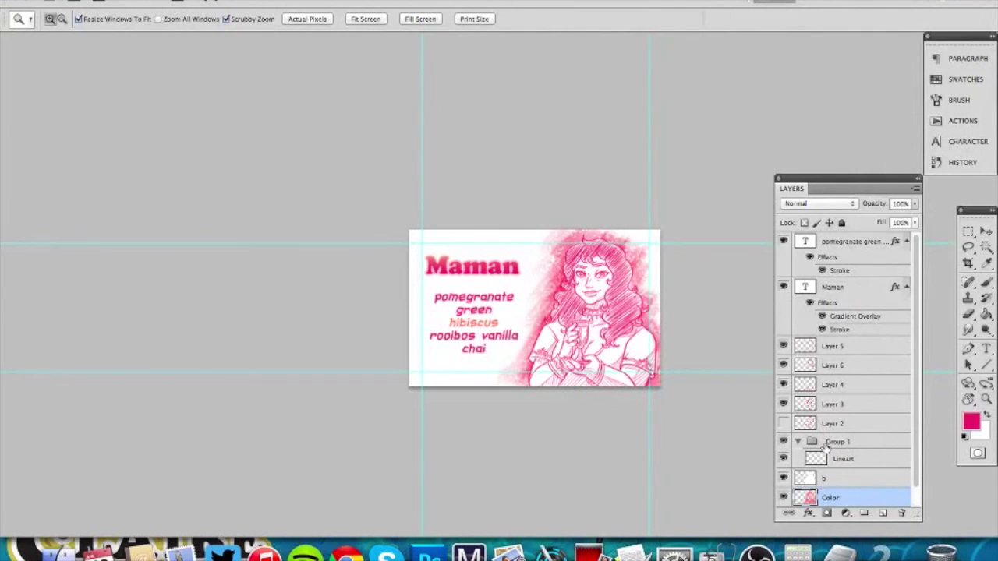
Shift the Color layer's hue to -8 with Hue/Saturation and save the document.
{"action": "key", "text": "super+u"}
{"action": "left_click", "coordinate": [820, 134]}
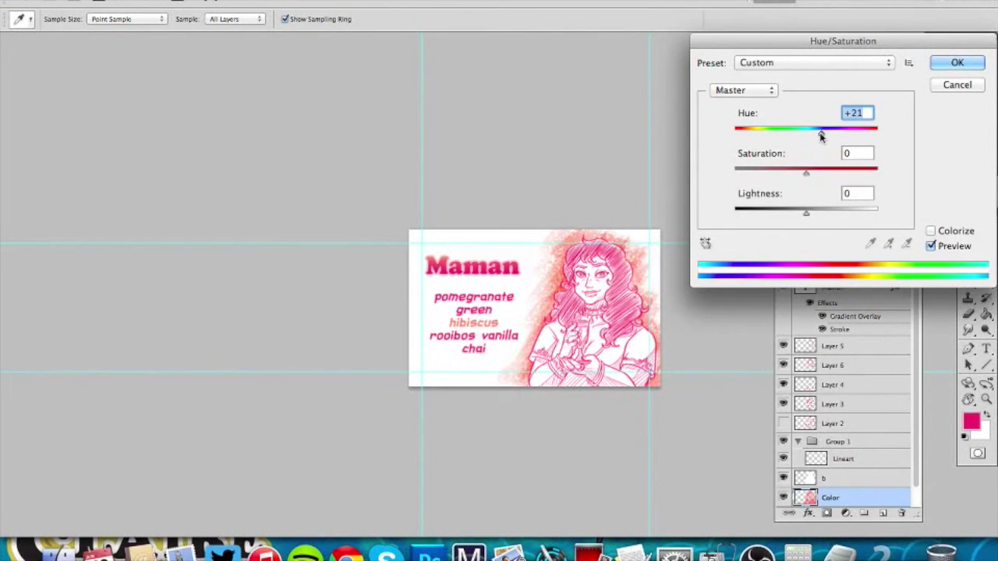
{"action": "left_click_drag", "start_coordinate": [820, 136], "coordinate": [800, 137]}
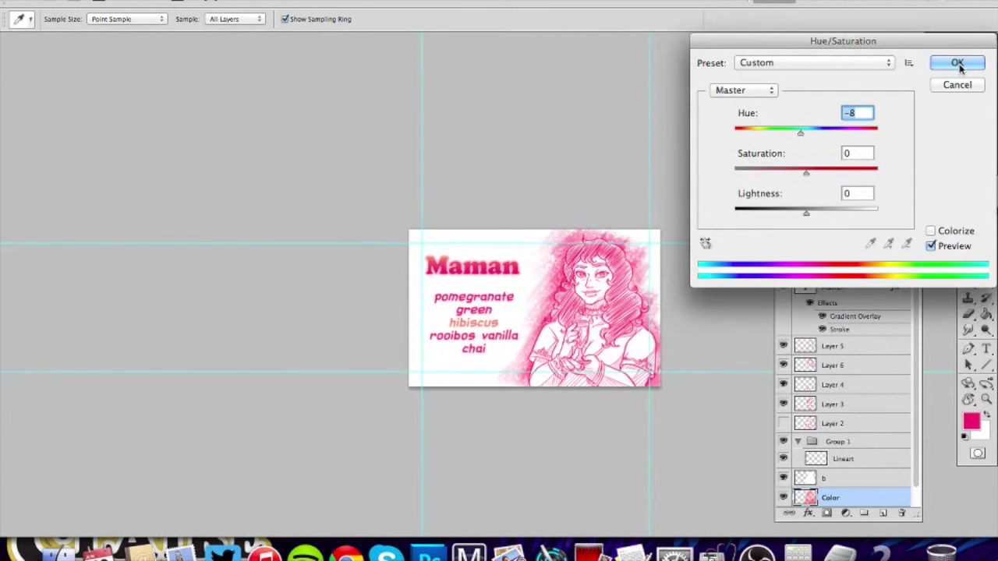
{"action": "left_click", "coordinate": [957, 64]}
{"action": "key", "text": "super+equal"}
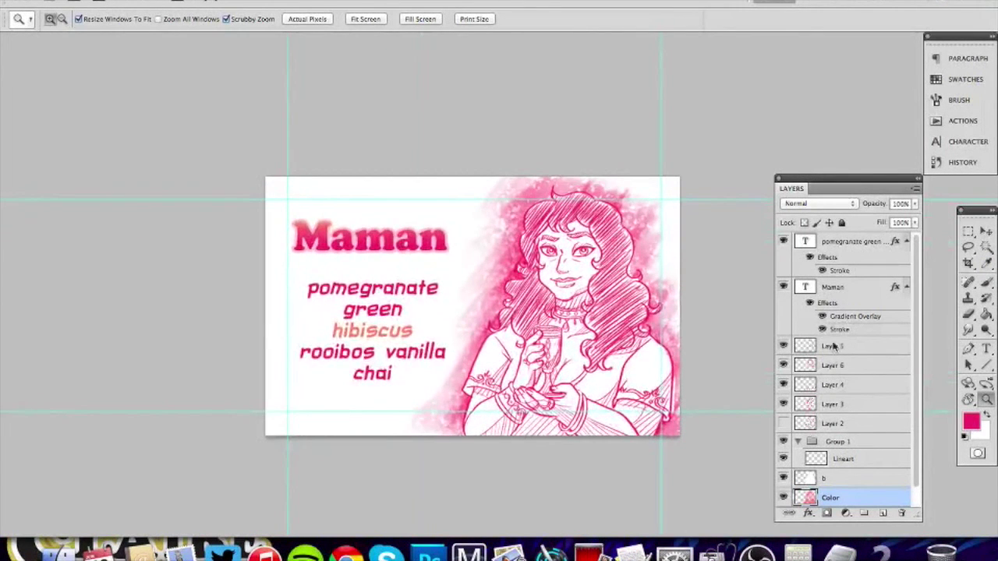
{"action": "key", "text": "super+s"}
{"action": "key", "text": "Return"}
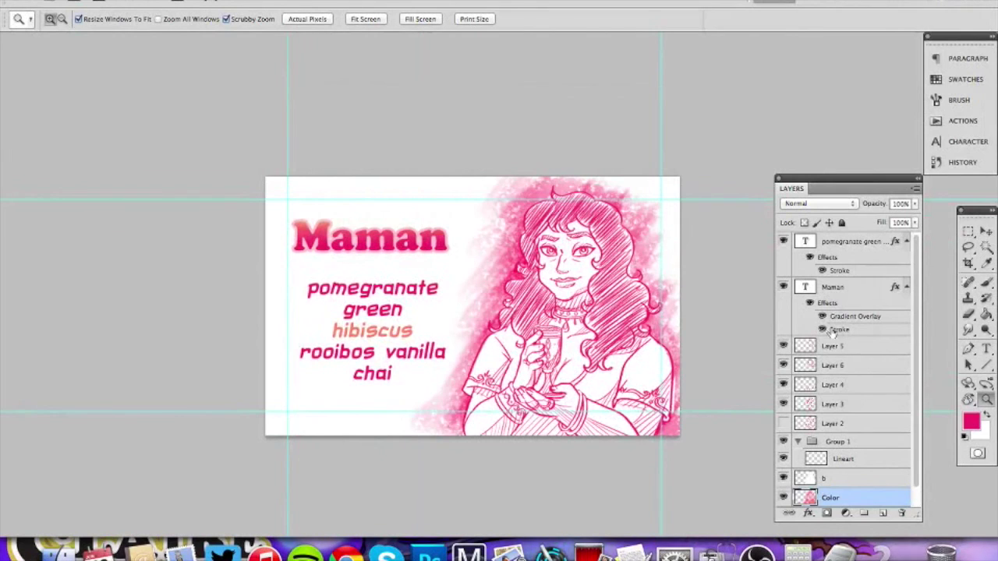
Merge Layer 5 through Layer 2 into one layer and darken its linework with a Curves adjustment.
{"action": "left_click", "coordinate": [831, 348]}
{"action": "left_click", "coordinate": [835, 424], "text": "shift"}
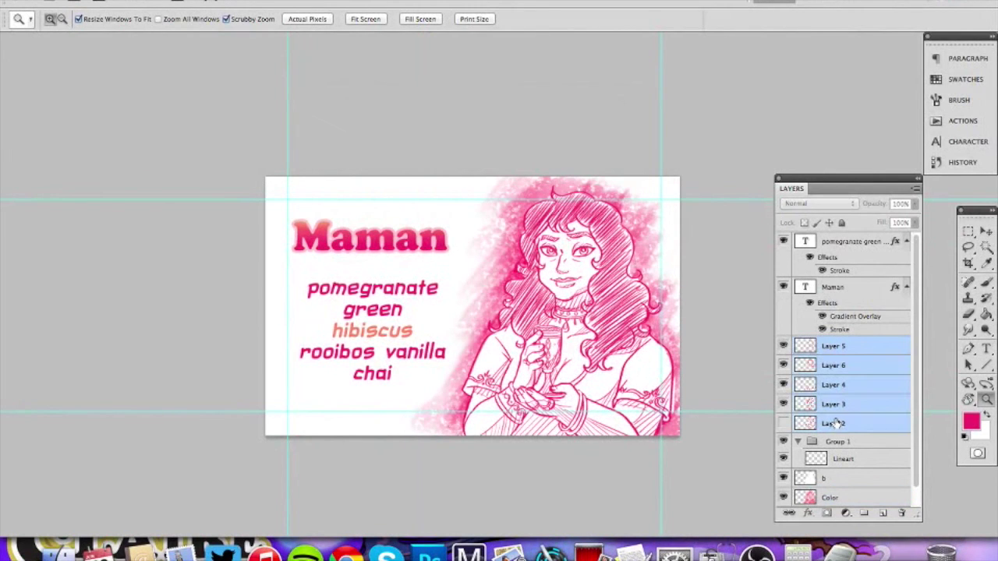
{"action": "key", "text": "super+e"}
{"action": "key", "text": "super+m"}
{"action": "left_click_drag", "start_coordinate": [764, 308], "coordinate": [769, 331]}
{"action": "left_click", "coordinate": [956, 148]}
Adjust the Color layer with Hue/Saturation to hue +15, saturation +54 and lightness +34.
{"action": "left_click", "coordinate": [827, 421]}
{"action": "key", "text": "ctrl+u"}
{"action": "left_click_drag", "start_coordinate": [806, 210], "coordinate": [830, 217]}
{"action": "left_click", "coordinate": [843, 171]}
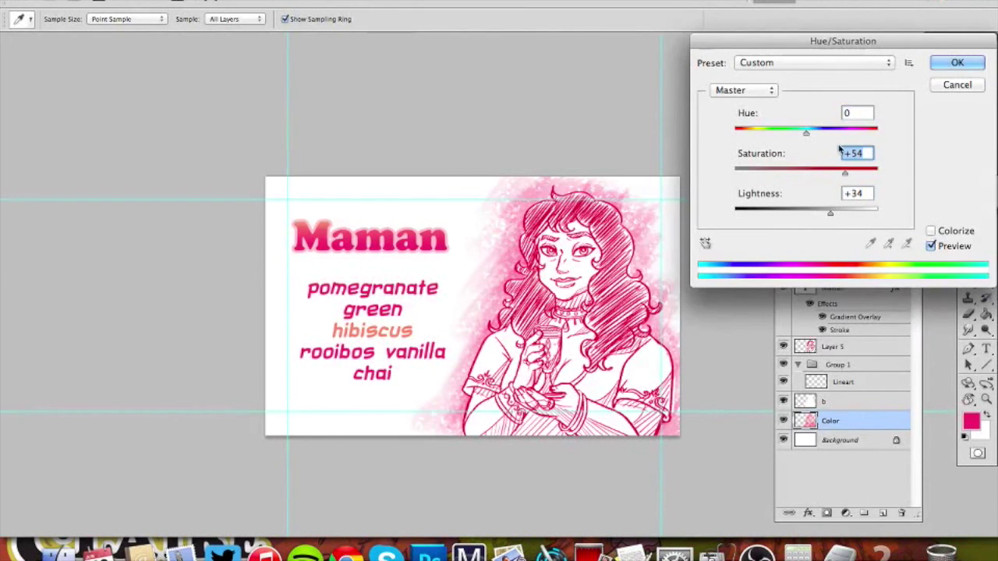
{"action": "left_click_drag", "start_coordinate": [806, 134], "coordinate": [816, 138]}
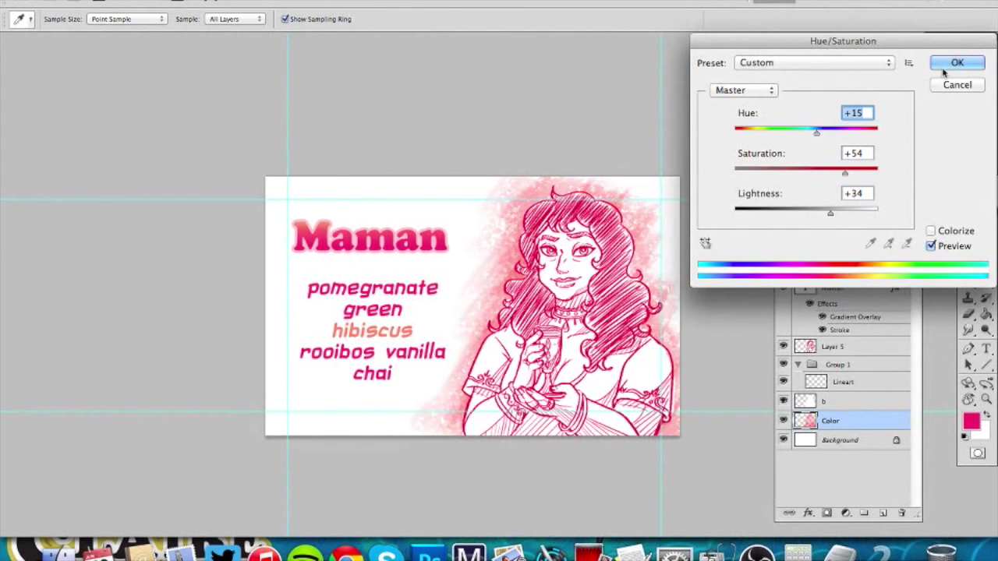
{"action": "left_click", "coordinate": [976, 62]}
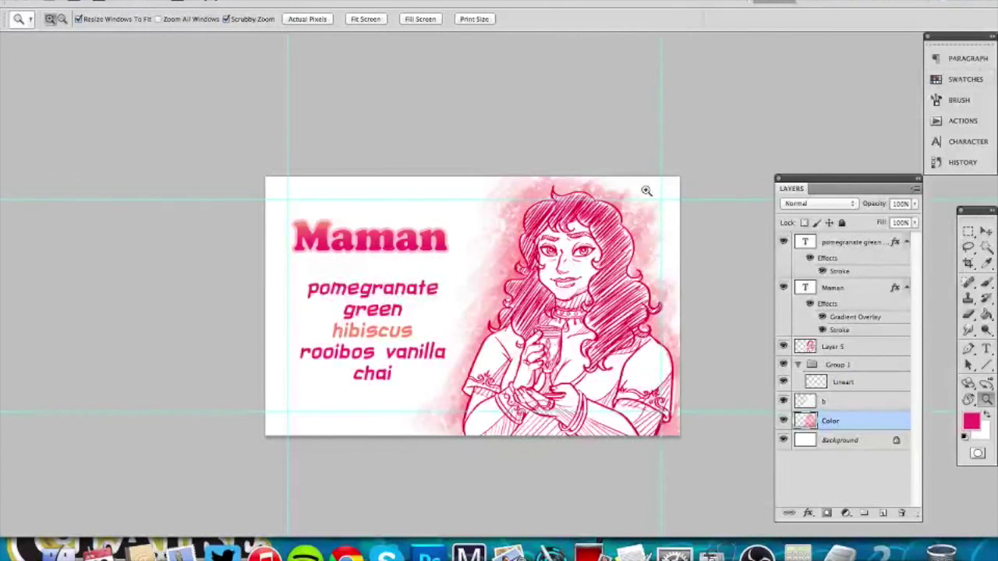
Compare the artwork with its state before the layer merge and color adjustments, restoring the adjusted version.
{"action": "left_click_drag", "start_coordinate": [641, 312], "coordinate": [575, 317]}
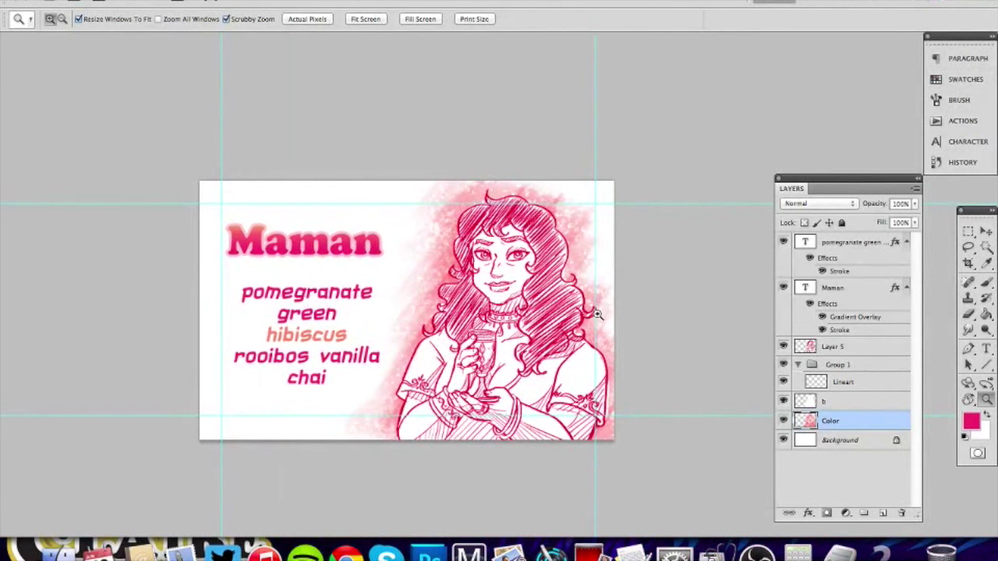
{"action": "key", "text": "alt+super+z"}
{"action": "key", "text": "alt+super+z"}
{"action": "key", "text": "alt+super+z"}
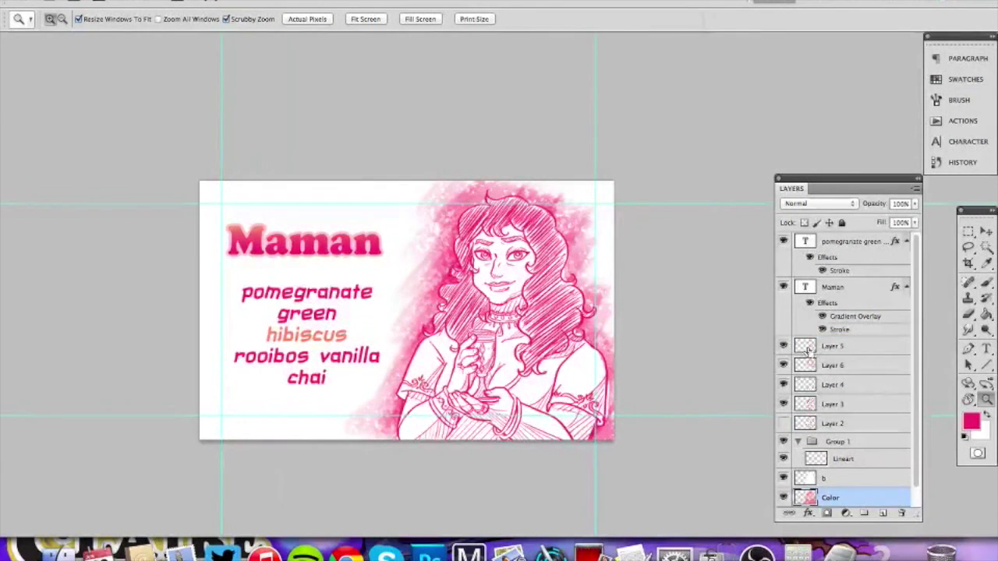
{"action": "key", "text": "super+z"}
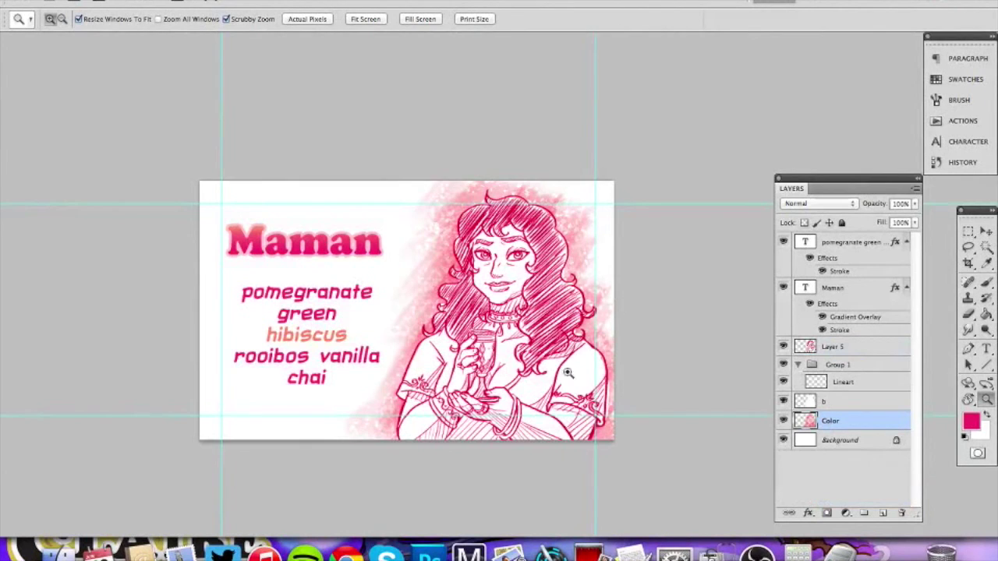
{"action": "left_click_drag", "start_coordinate": [590, 407], "coordinate": [539, 347]}
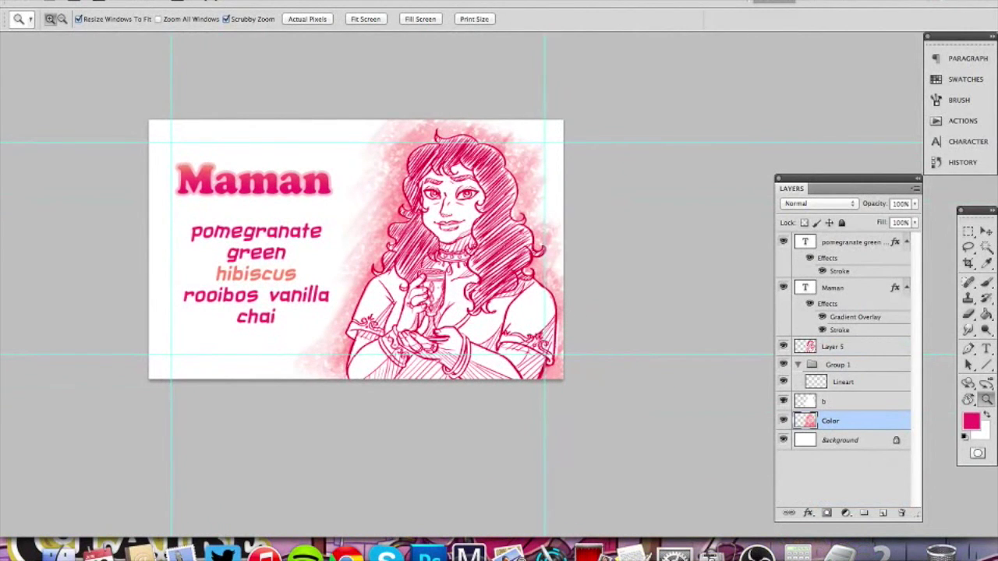
Save a PNG copy of the artwork as maman.png in the Adagio Art folder.
{"action": "left_click", "coordinate": [109, 2]}
{"action": "left_click", "coordinate": [152, 192]}
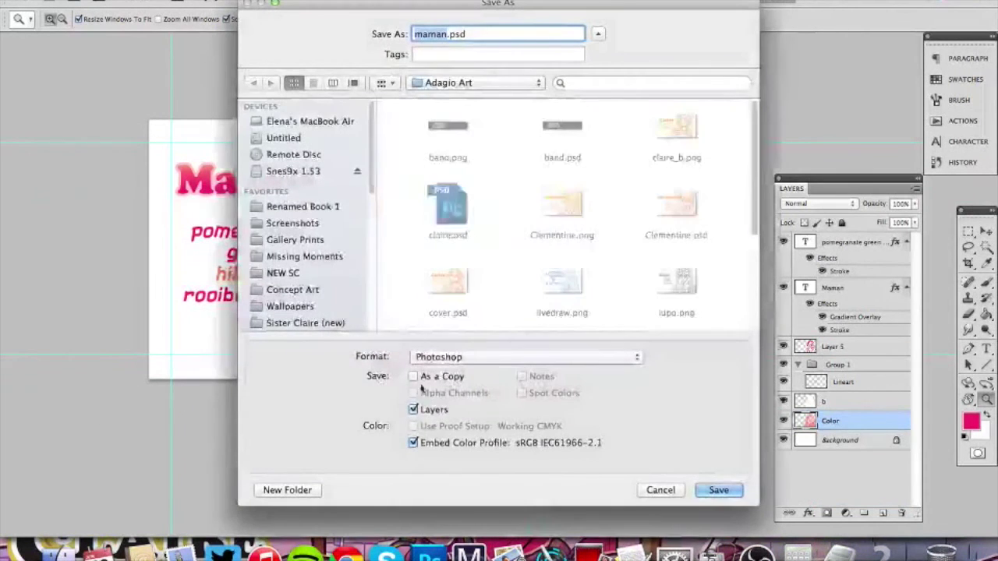
{"action": "left_click", "coordinate": [468, 356]}
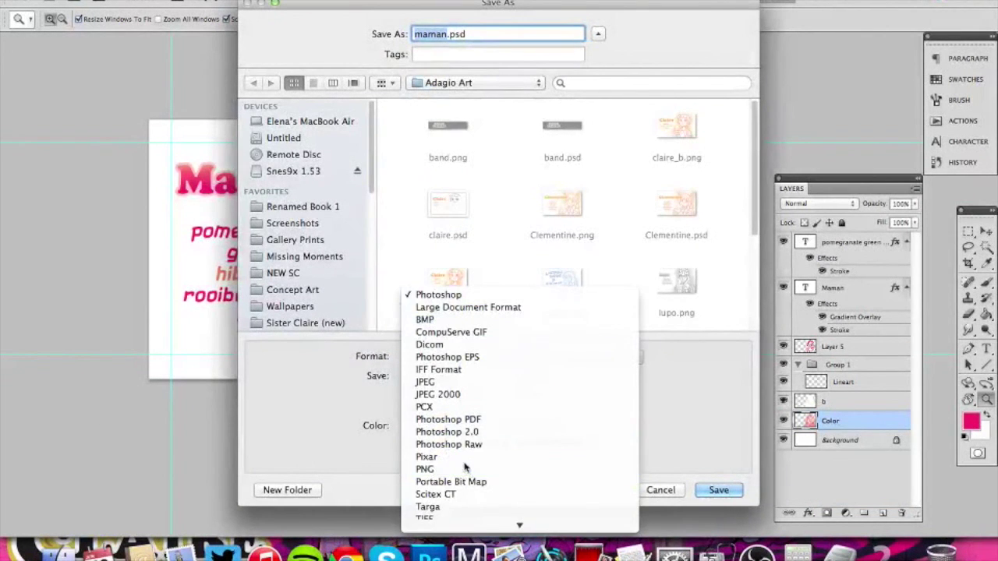
{"action": "left_click", "coordinate": [425, 468]}
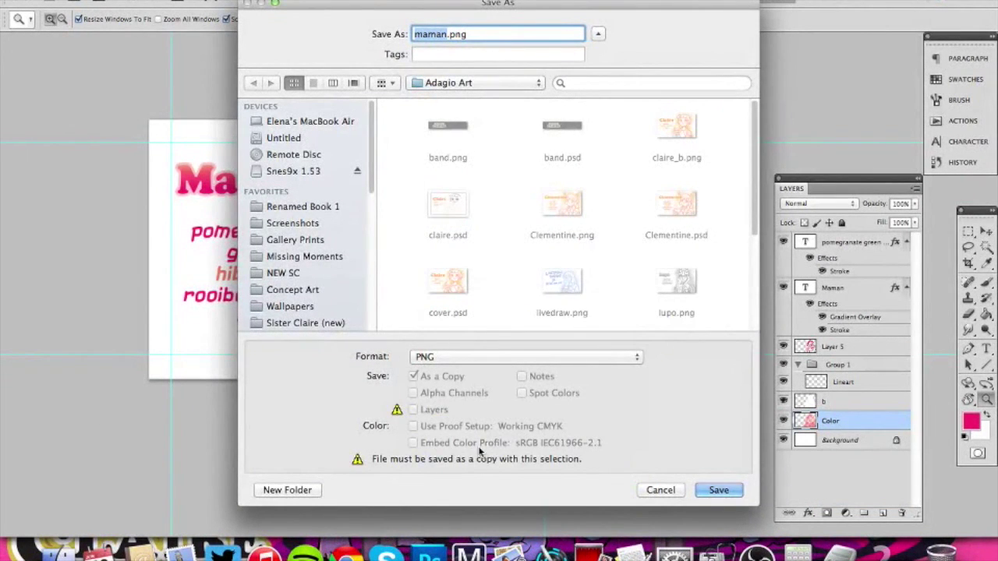
{"action": "key", "text": "Return"}
{"action": "left_click", "coordinate": [527, 167]}
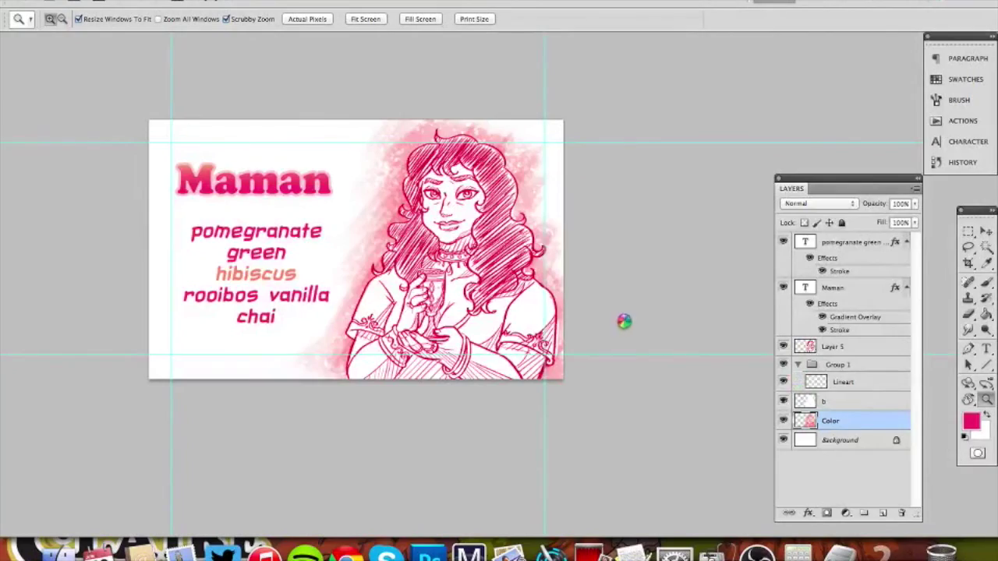
Add a layer above Layer 5 and brush a white wisp of steam rising from the cup over the hair.
{"action": "left_click_drag", "start_coordinate": [482, 214], "coordinate": [589, 243]}
{"action": "left_click_drag", "start_coordinate": [588, 247], "coordinate": [562, 267]}
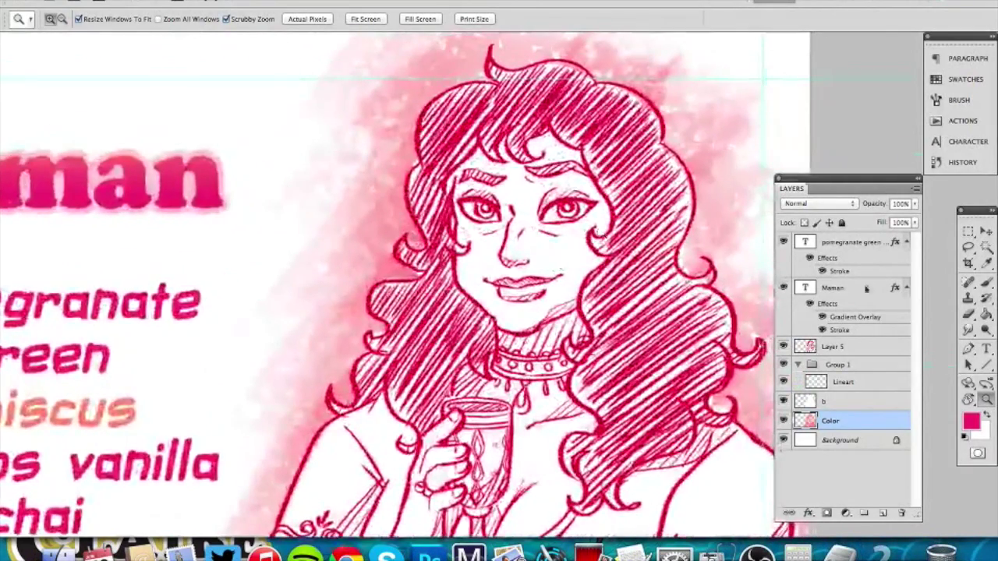
{"action": "left_click", "coordinate": [833, 346]}
{"action": "left_click", "coordinate": [883, 513]}
{"action": "left_click", "coordinate": [984, 284]}
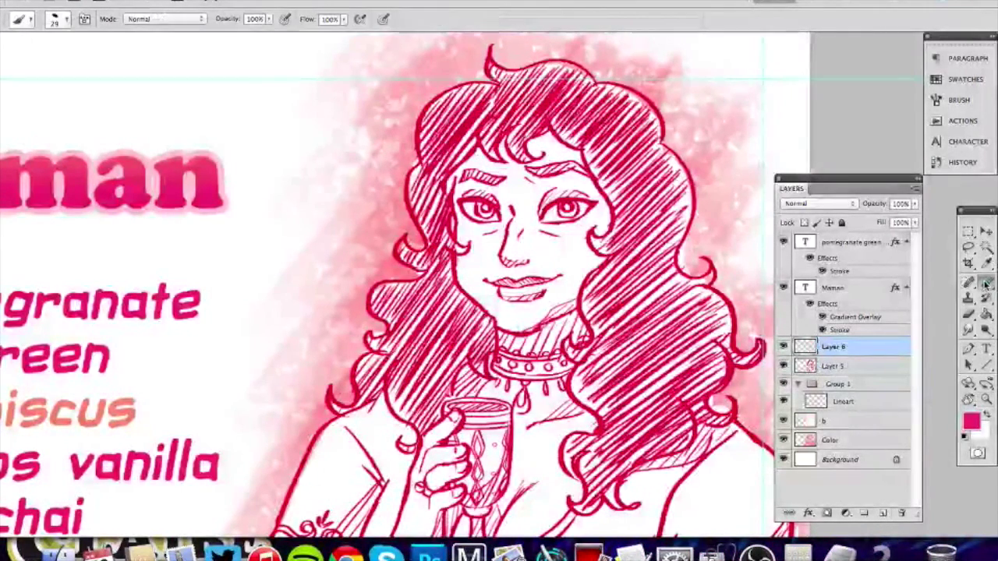
{"action": "left_click", "coordinate": [61, 20]}
{"action": "double_click", "coordinate": [94, 111]}
{"action": "key", "text": "x"}
{"action": "mouse_move", "coordinate": [475, 396]}
{"action": "left_mouse_down"}
{"action": "mouse_move", "coordinate": [478, 365]}
{"action": "mouse_move", "coordinate": [465, 344]}
{"action": "mouse_move", "coordinate": [437, 334]}
{"action": "mouse_move", "coordinate": [436, 342]}
{"action": "mouse_move", "coordinate": [447, 333]}
{"action": "mouse_move", "coordinate": [471, 342]}
{"action": "mouse_move", "coordinate": [477, 370]}
{"action": "mouse_move", "coordinate": [456, 362]}
{"action": "mouse_move", "coordinate": [439, 372]}
{"action": "mouse_move", "coordinate": [415, 333]}
{"action": "mouse_move", "coordinate": [439, 323]}
{"action": "mouse_move", "coordinate": [427, 313]}
{"action": "mouse_move", "coordinate": [439, 315]}
{"action": "mouse_move", "coordinate": [428, 356]}
{"action": "mouse_move", "coordinate": [443, 378]}
{"action": "mouse_move", "coordinate": [460, 374]}
{"action": "mouse_move", "coordinate": [432, 410]}
{"action": "mouse_move", "coordinate": [442, 334]}
{"action": "left_mouse_up"}
{"action": "key", "text": "z"}
{"action": "mouse_move", "coordinate": [516, 333]}
{"action": "left_mouse_down"}
{"action": "mouse_move", "coordinate": [538, 359]}
{"action": "mouse_move", "coordinate": [534, 338]}
{"action": "left_mouse_up"}
Save the updated artwork as a PNG copy, replacing maman.png in the Adagio Art folder.
{"action": "left_click", "coordinate": [111, 2]}
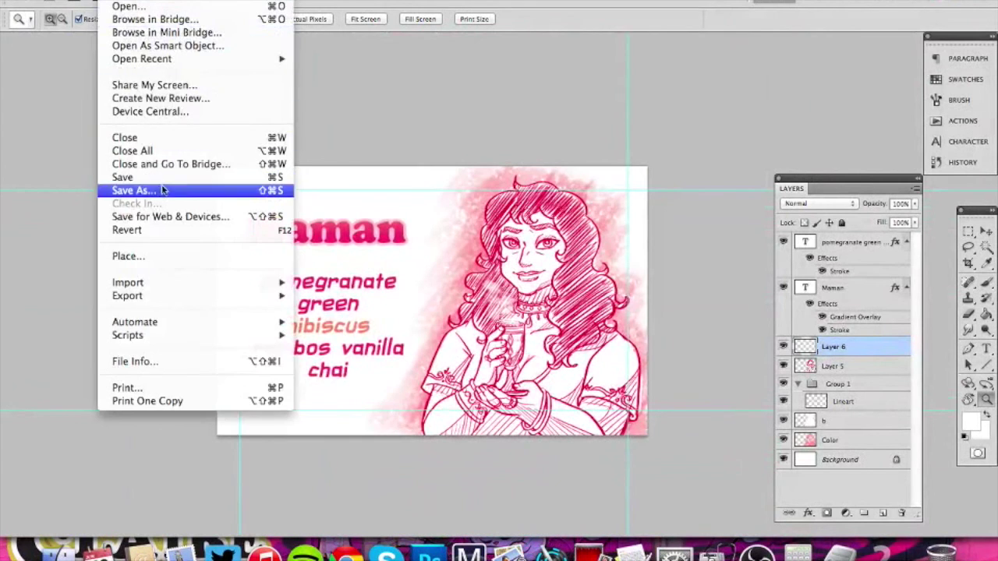
{"action": "left_click", "coordinate": [162, 190]}
{"action": "left_click", "coordinate": [457, 355]}
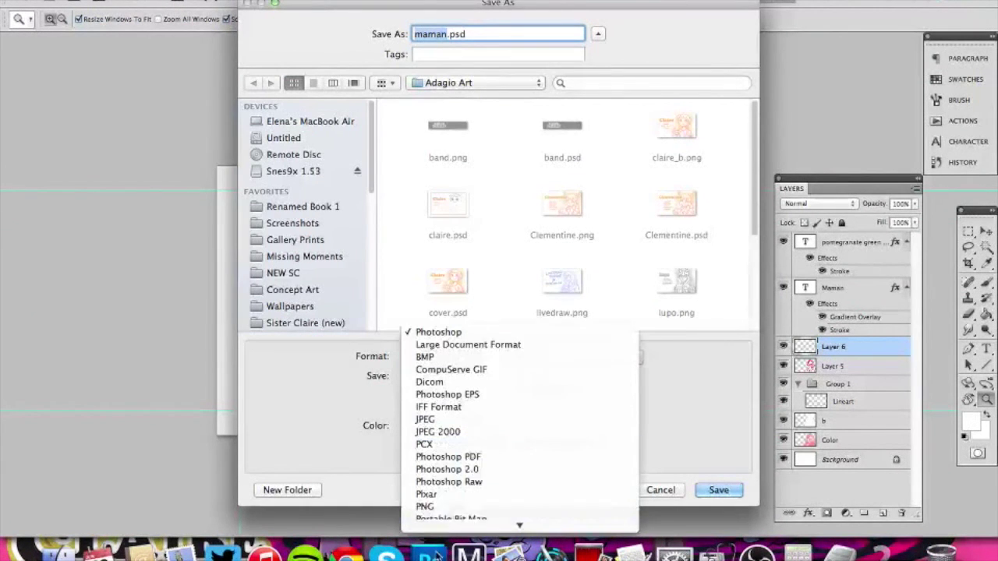
{"action": "left_click", "coordinate": [425, 473]}
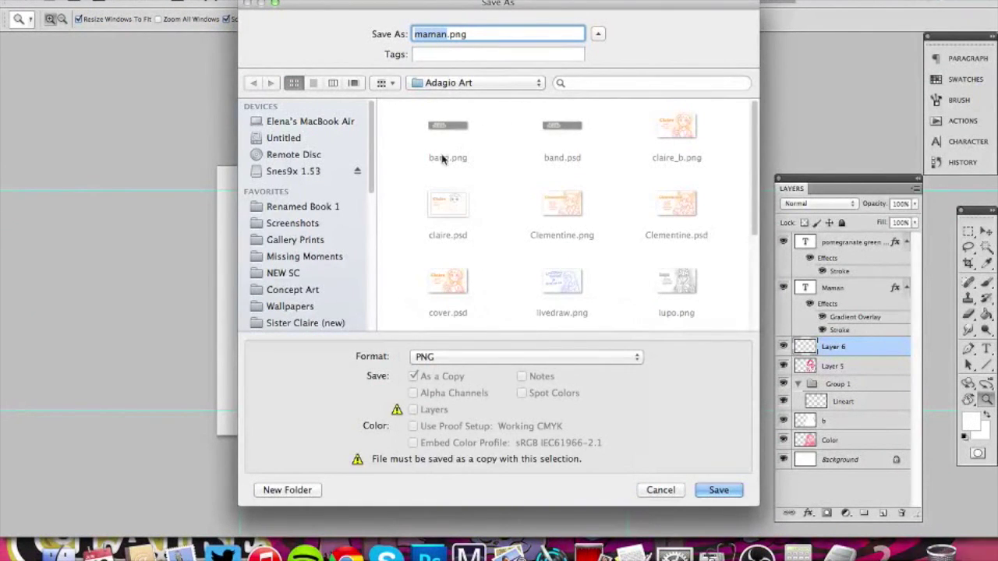
{"action": "key", "text": "Return"}
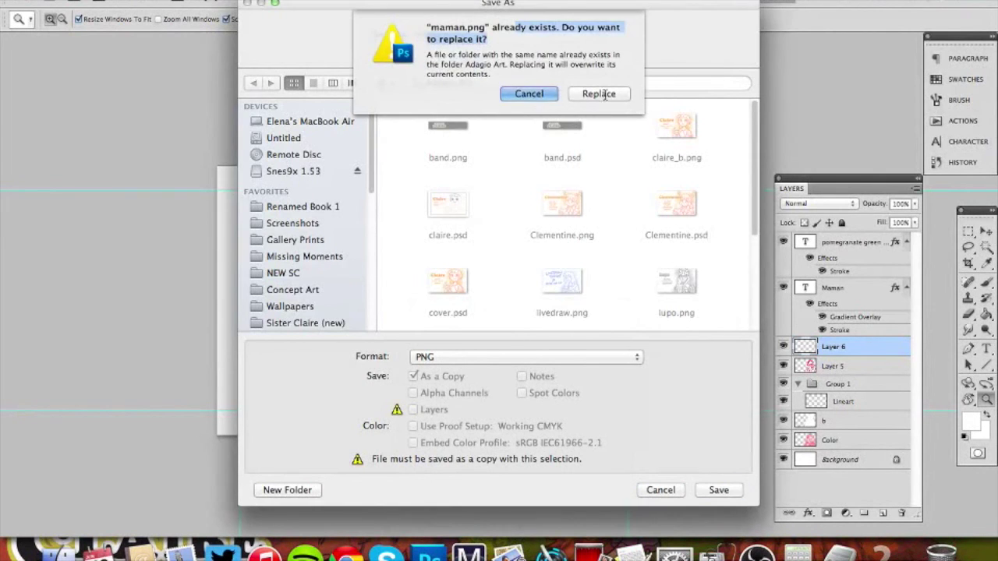
{"action": "left_click", "coordinate": [592, 94]}
{"action": "key", "text": "Return"}
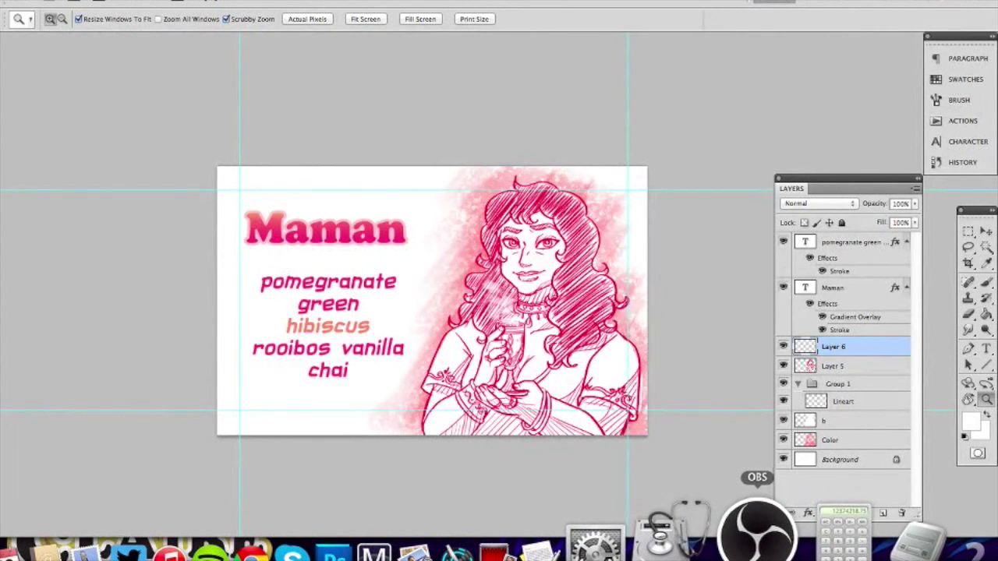
Switch to OBS.
{"action": "left_click", "coordinate": [757, 531]}
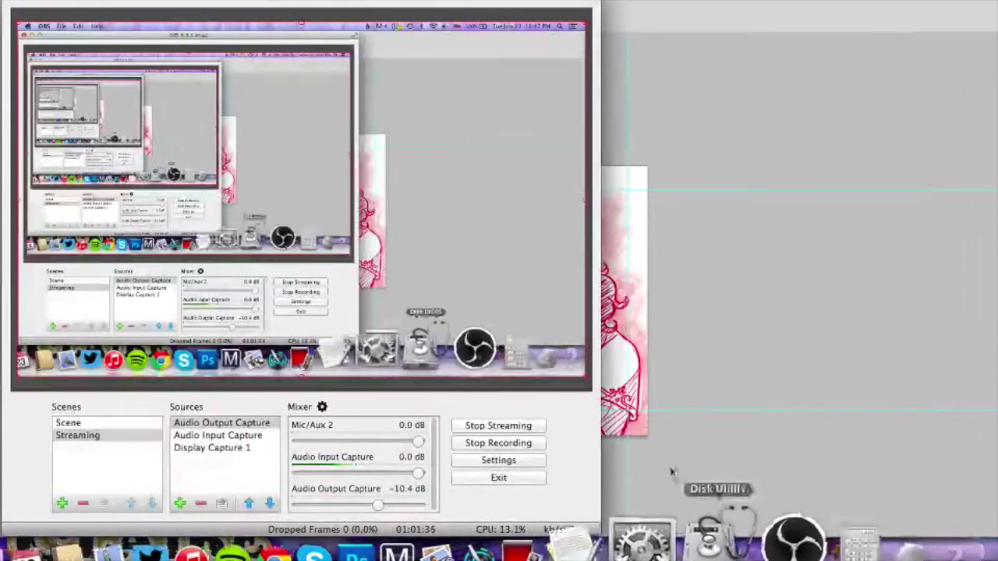